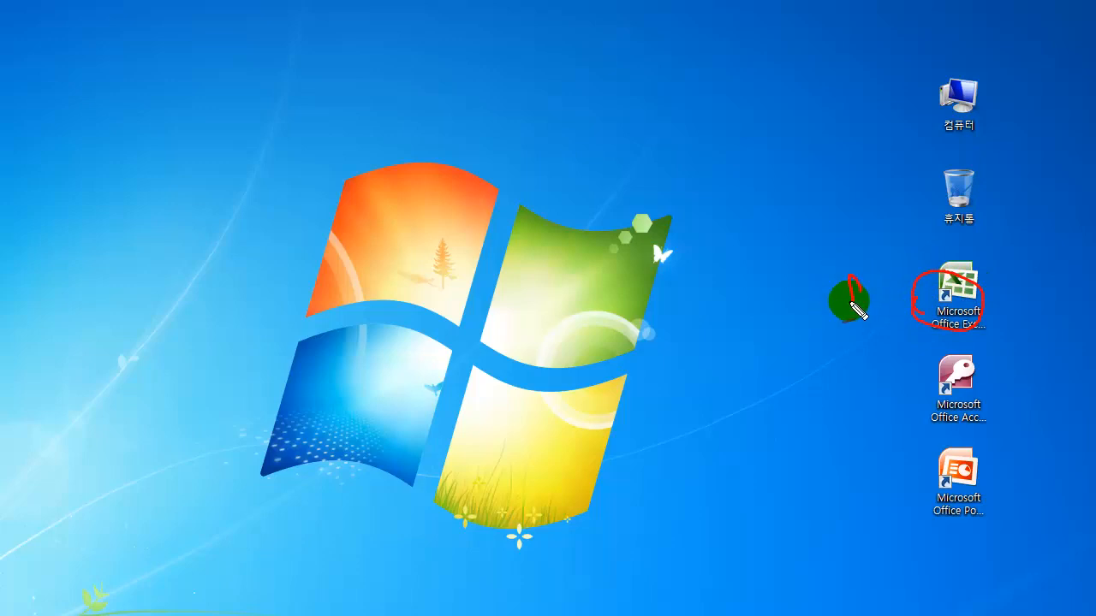
mouse_move(844, 283)
mouse_down()
mouse_move(868, 279)
mouse_move(875, 321)
mouse_move(903, 327)
mouse_up()
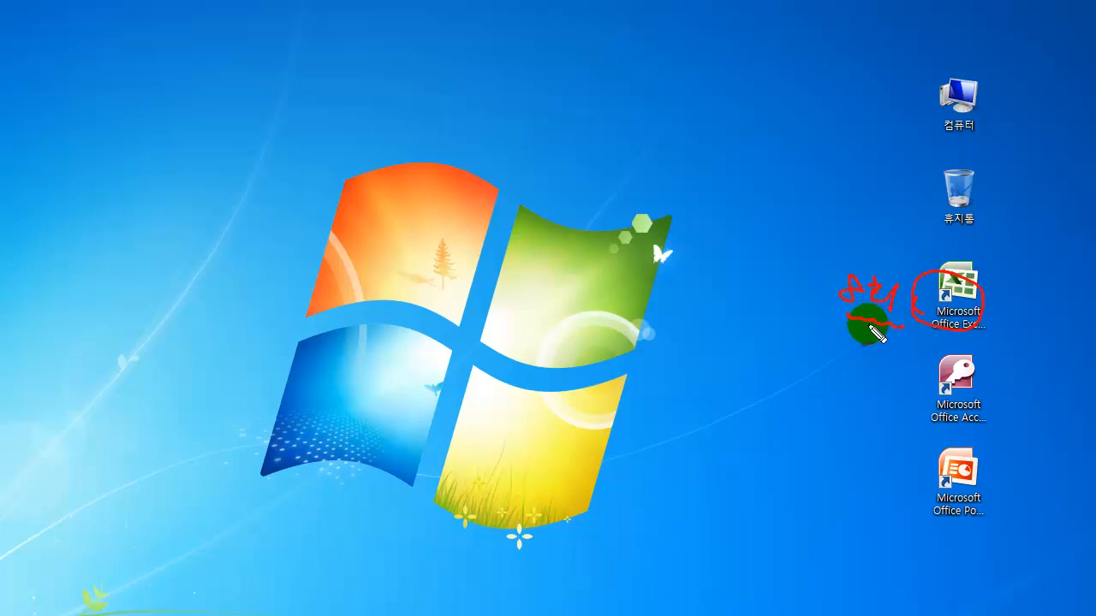
mouse_move(821, 328)
mouse_down()
mouse_move(820, 345)
mouse_move(863, 353)
mouse_up()
mouse_move(854, 344)
mouse_down()
mouse_move(871, 343)
mouse_move(882, 363)
mouse_move(857, 364)
mouse_move(827, 398)
mouse_move(841, 394)
mouse_up()
drag(808, 409, 816, 421)
drag(827, 409, 827, 426)
drag(813, 424, 848, 427)
drag(854, 413, 871, 437)
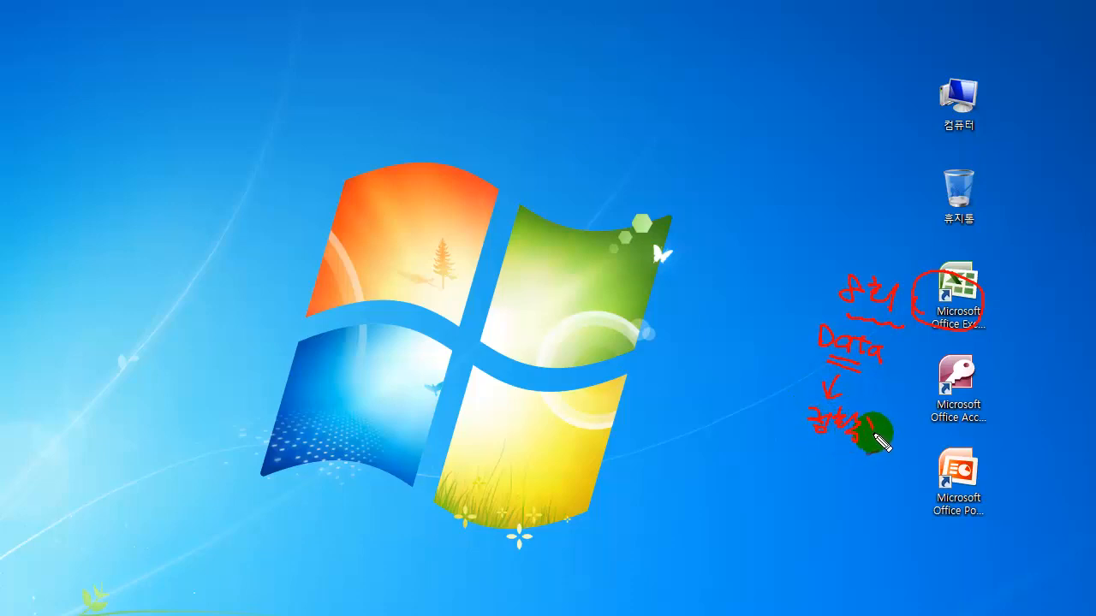
mouse_move(799, 411)
mouse_down()
mouse_move(794, 435)
mouse_move(859, 441)
mouse_up()
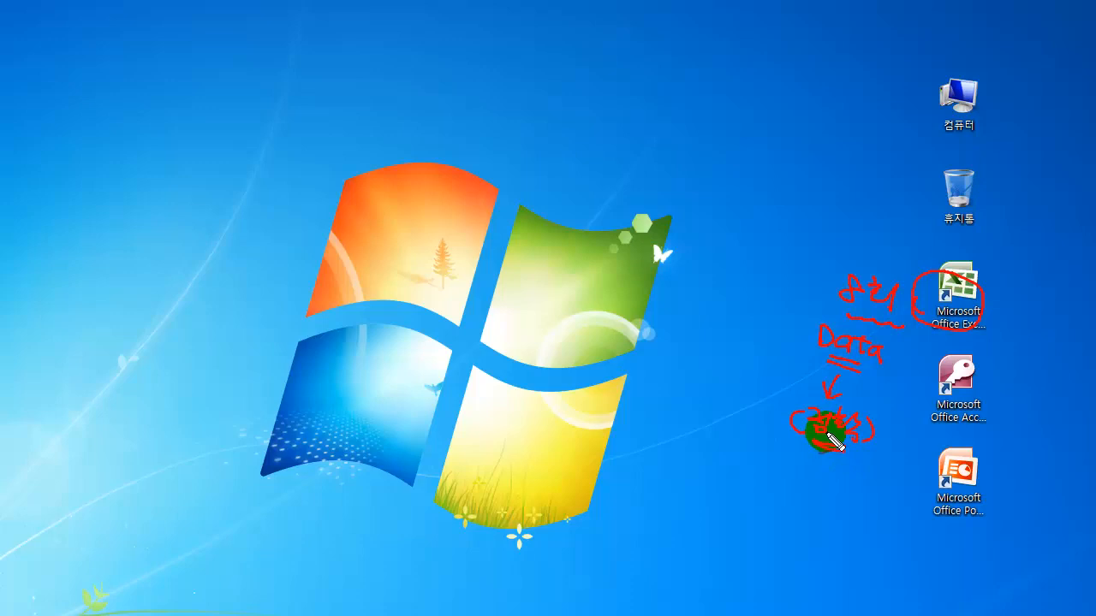
key(Escape)
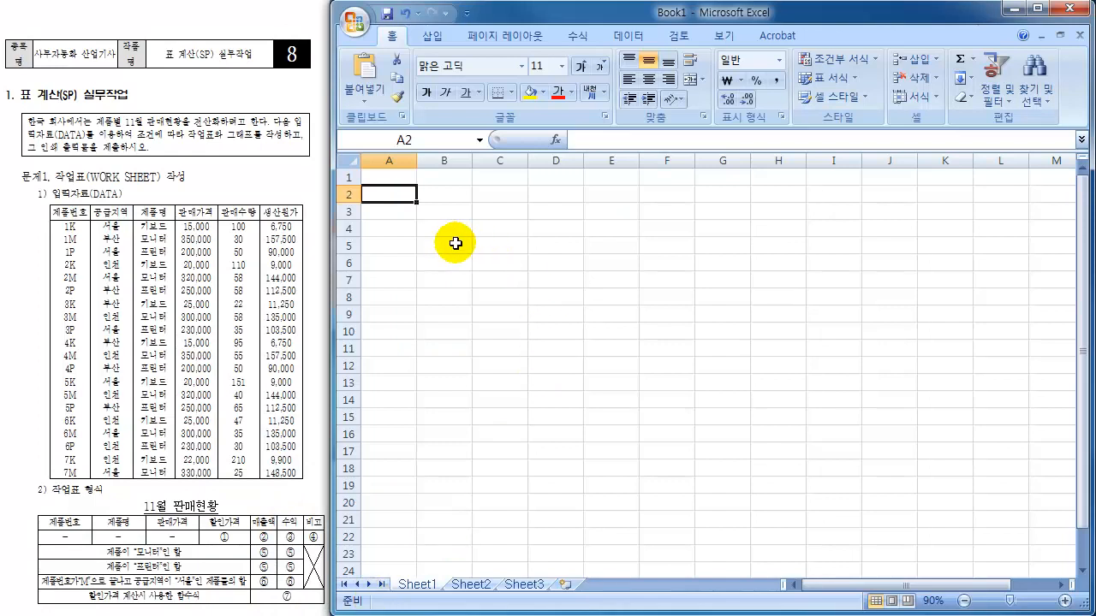
click(483, 258)
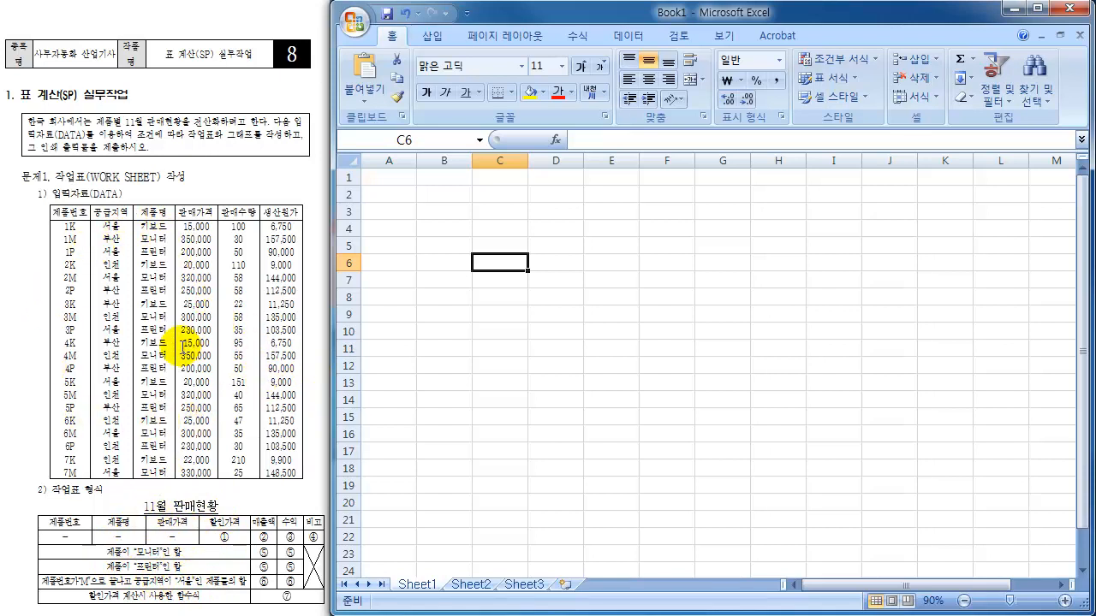
- Enter the worksheet title "11월 판매현황" in cell A1
click(387, 177)
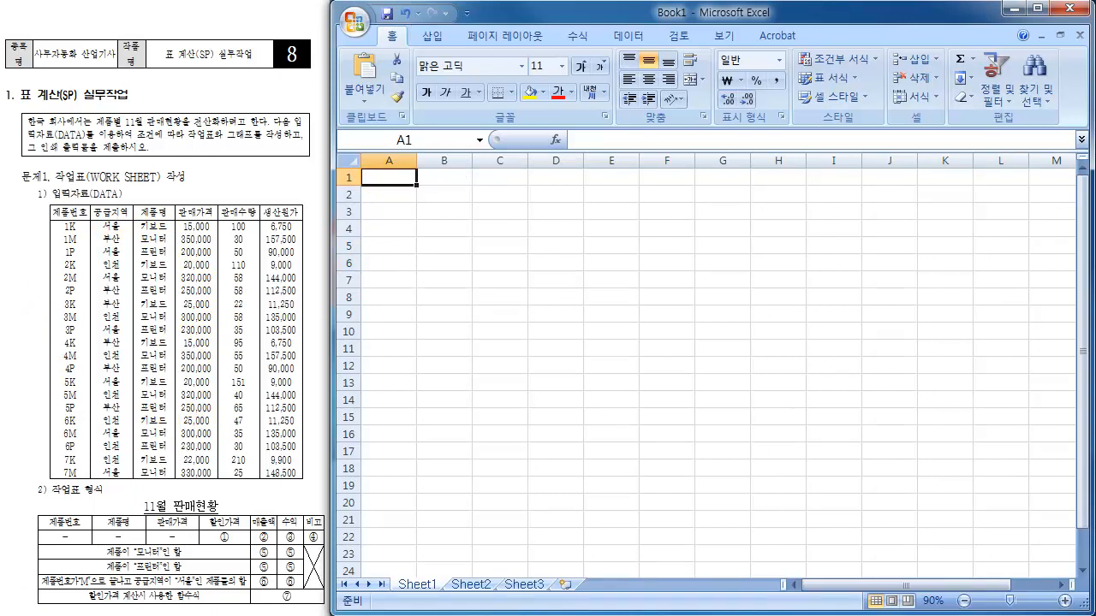
text(11DNJ)
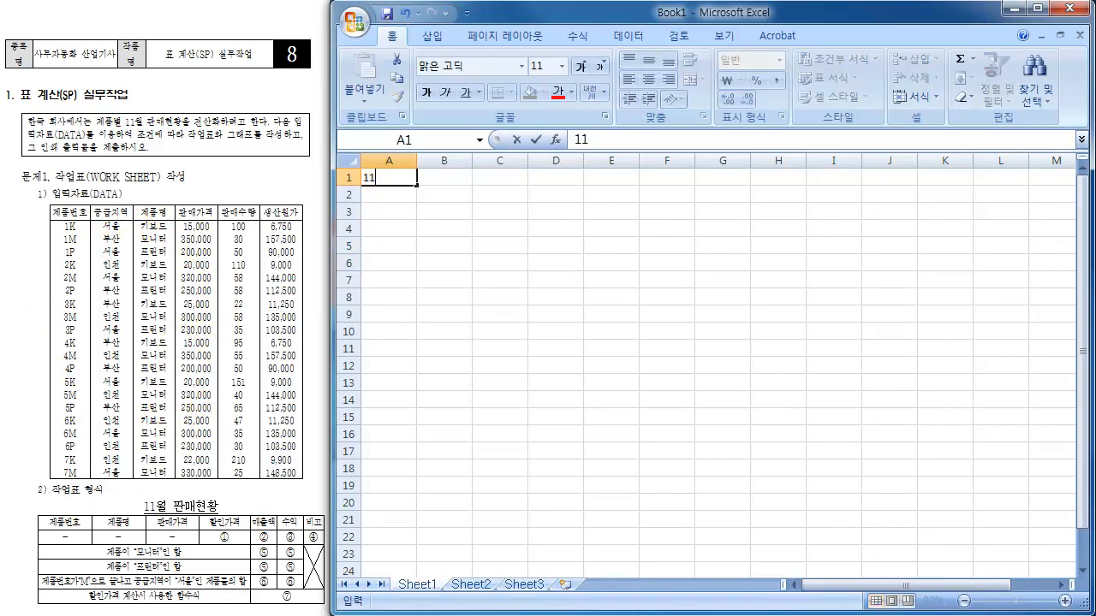
key(BackSpace)
key(BackSpace)
key(BackSpace)
text(월 판ㅁ)
text(매현황)
key(Return)
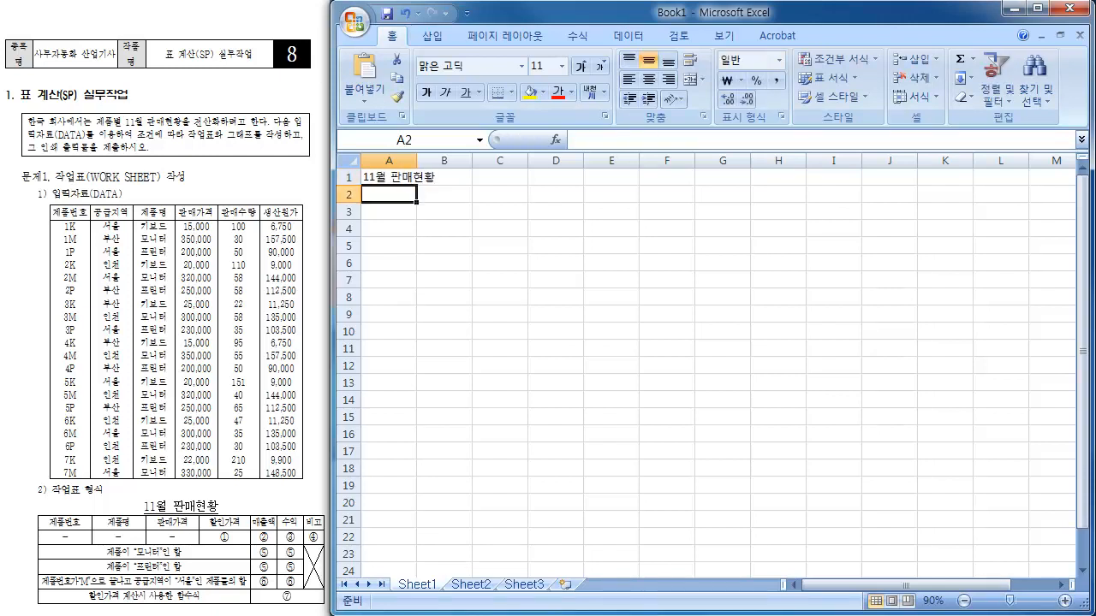
- Enter the column headers 제품번호, 제품명, 판매가격 and 할인가격 in cells A3 to D3
key(Return)
text(제품번호)
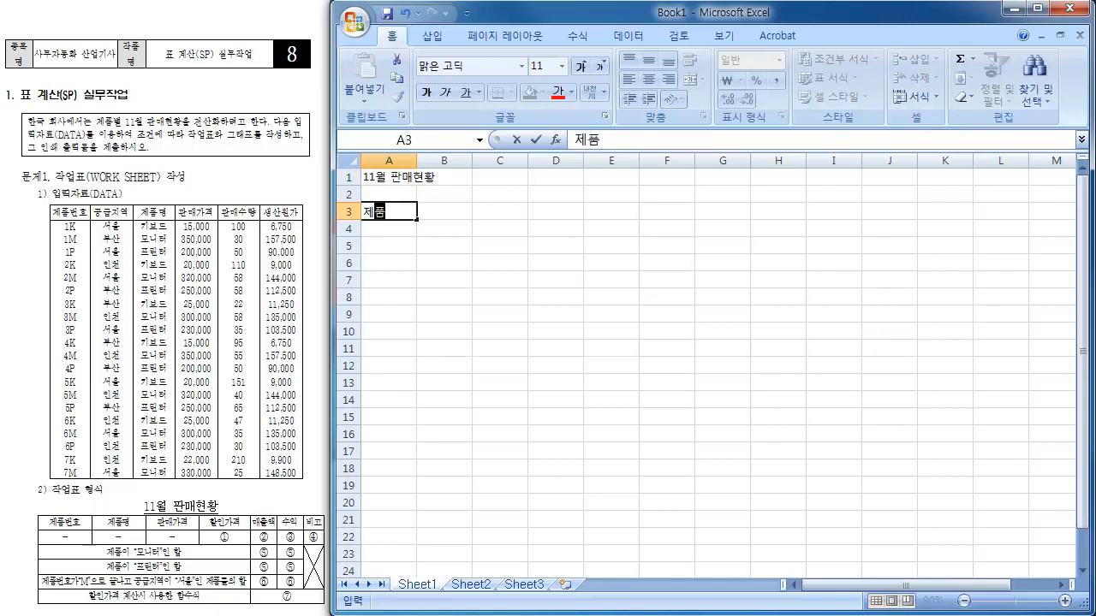
key(Tab)
text(제품)
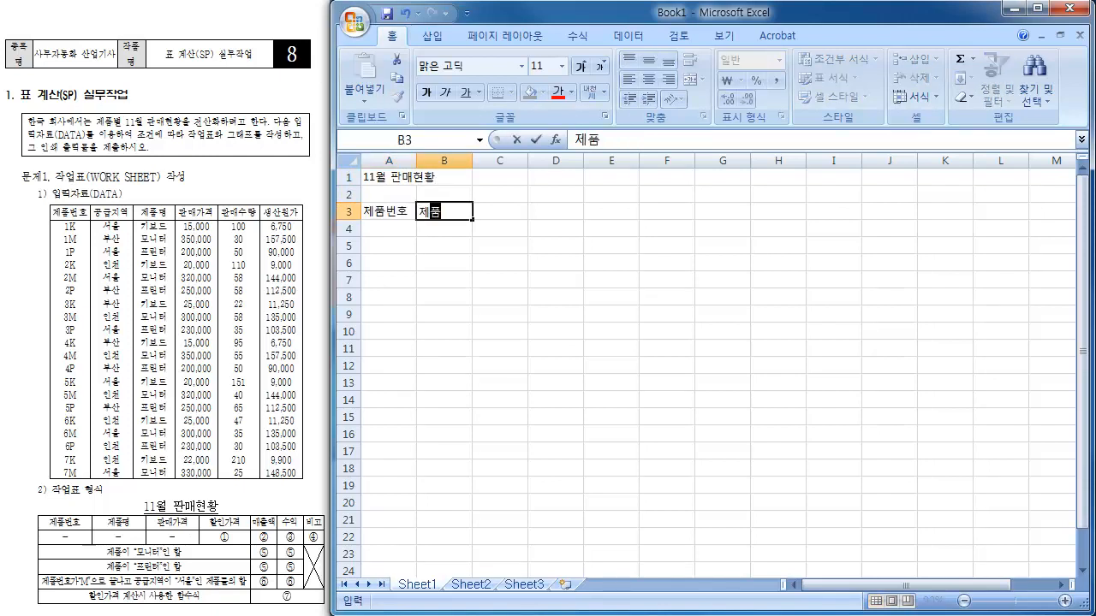
text(ㅁ명)
key(Tab)
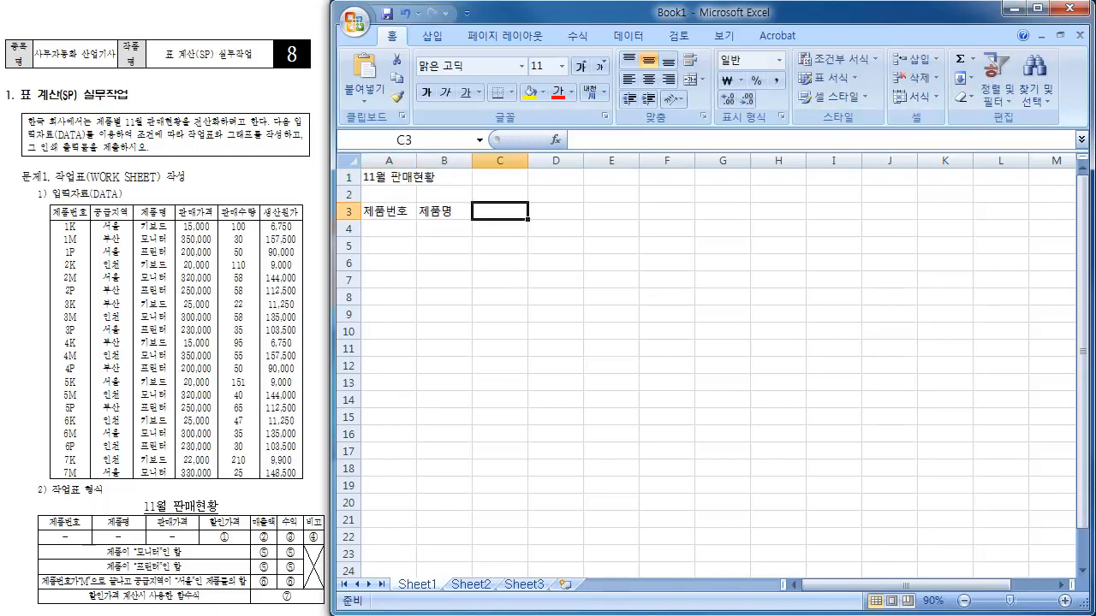
text(판매가격)
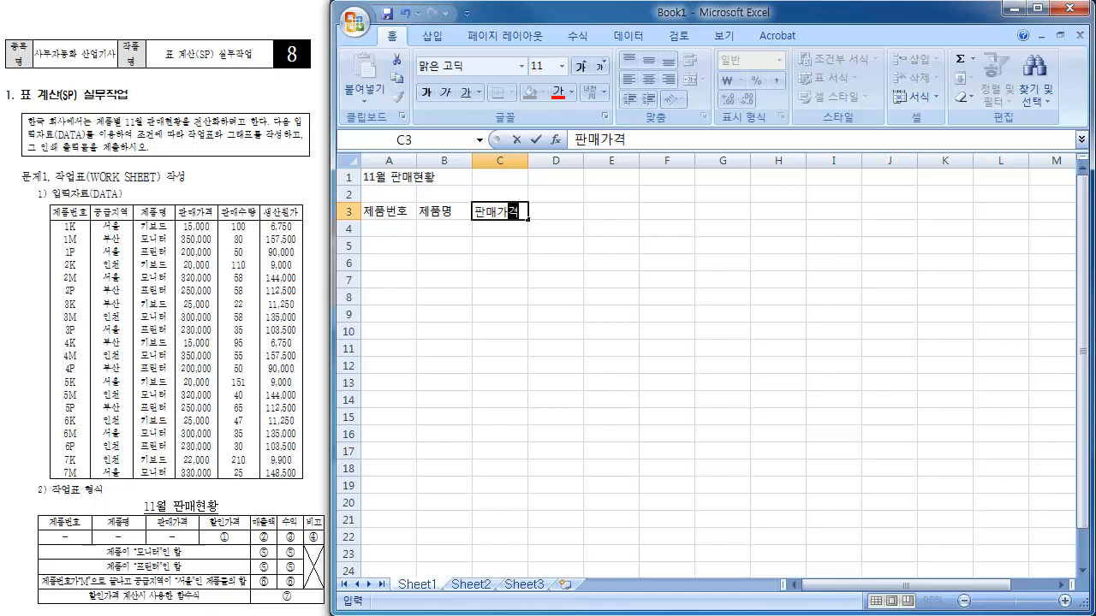
key(Tab)
text(할이인가격)
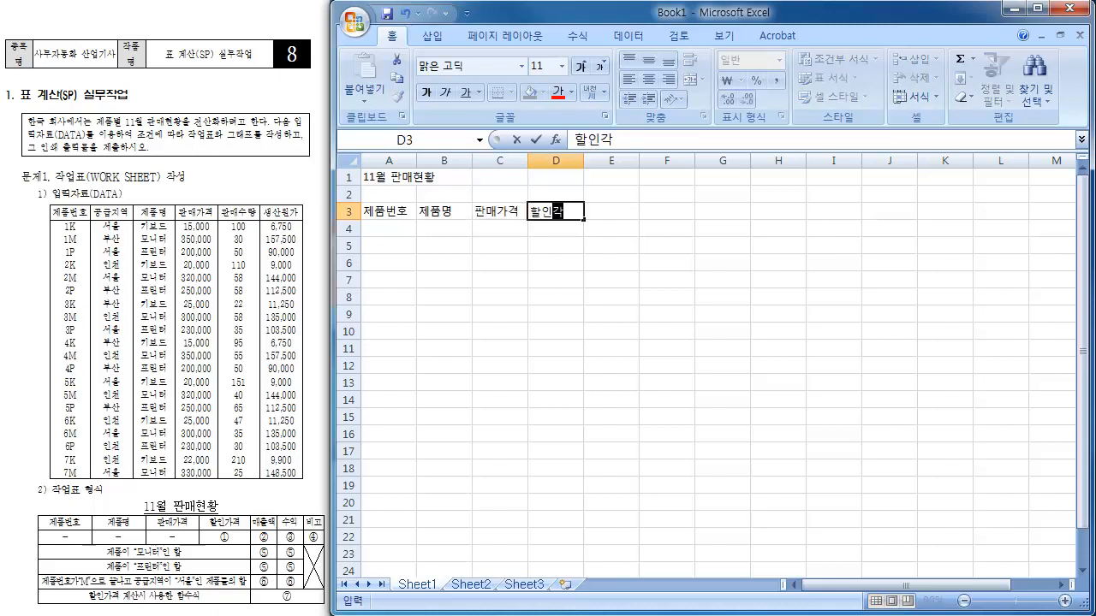
- Complete the header row with 매출액, 수익 and 비고 in cells E3 to G3
key(Tab)
text(매출액)
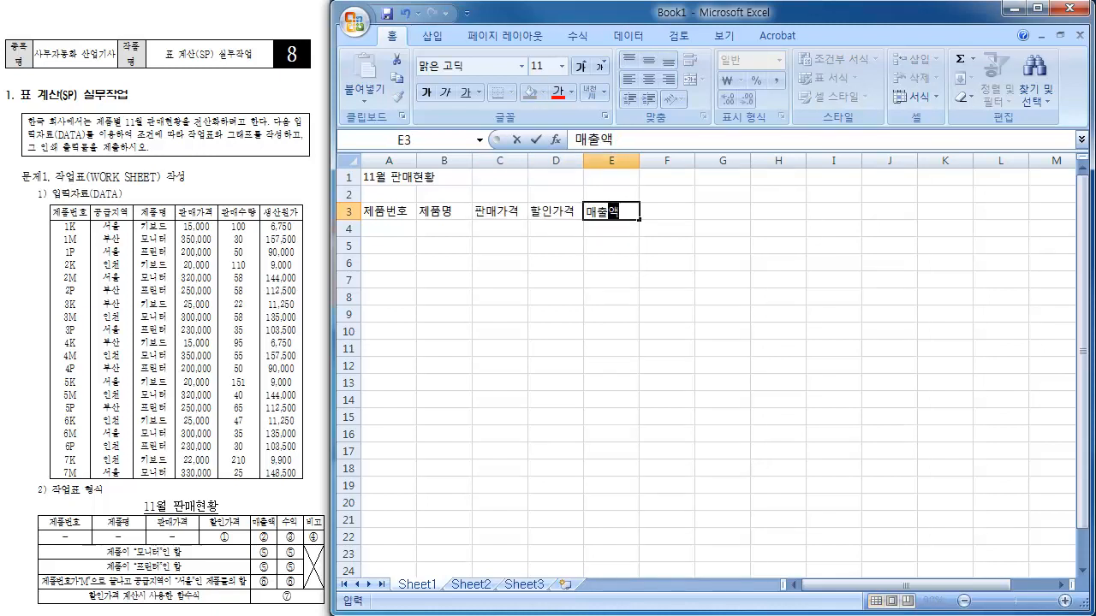
key(Tab)
text(수익)
key(Tab)
text(비고)
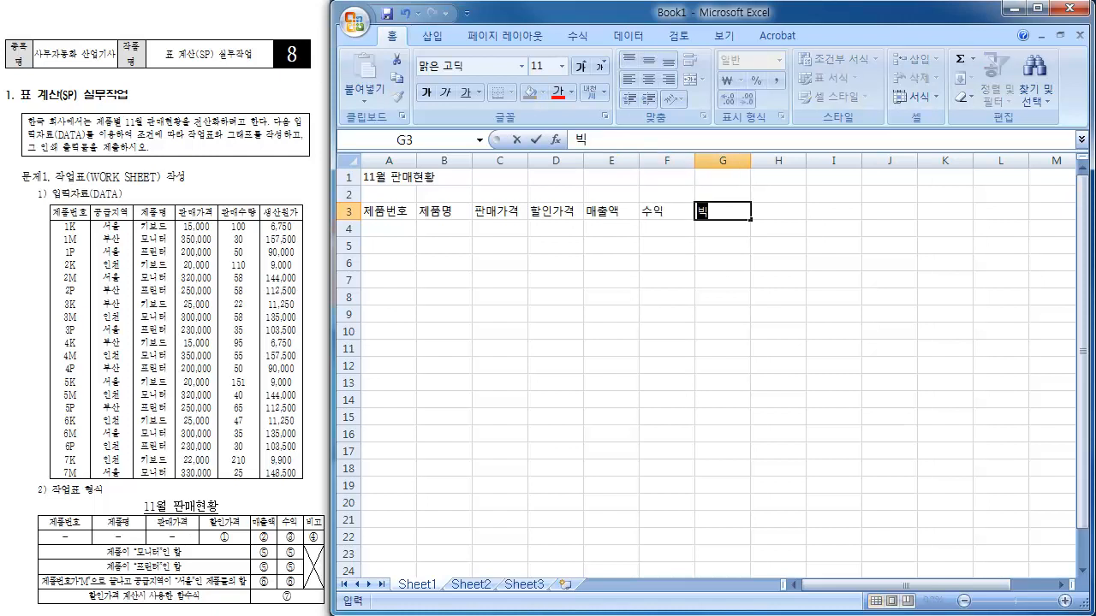
key(Return)
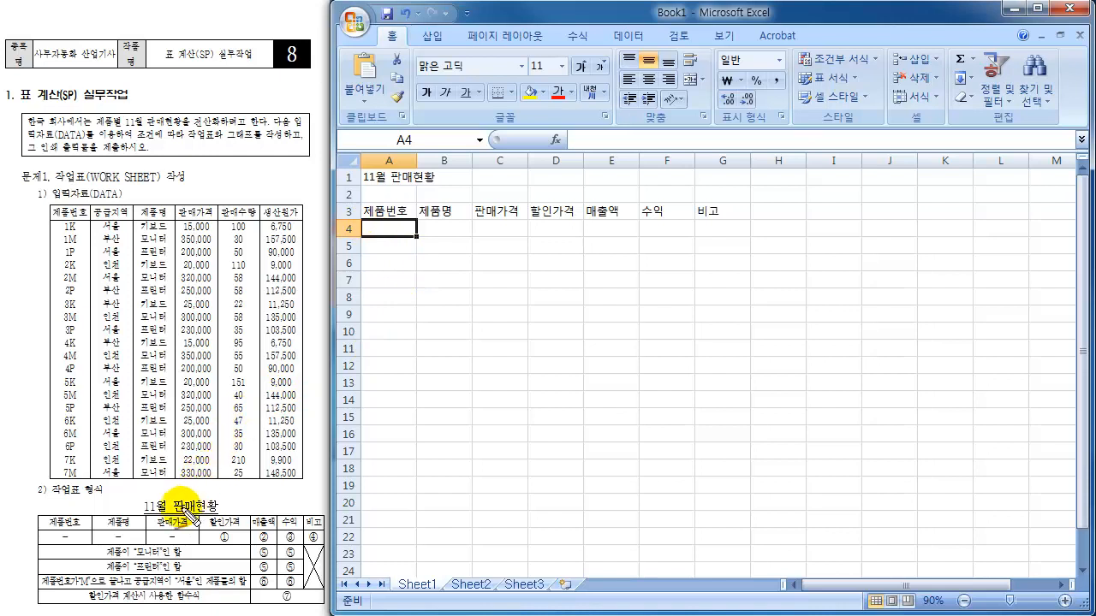
mouse_move(160, 514)
mouse_down()
mouse_move(216, 507)
mouse_move(158, 501)
mouse_up()
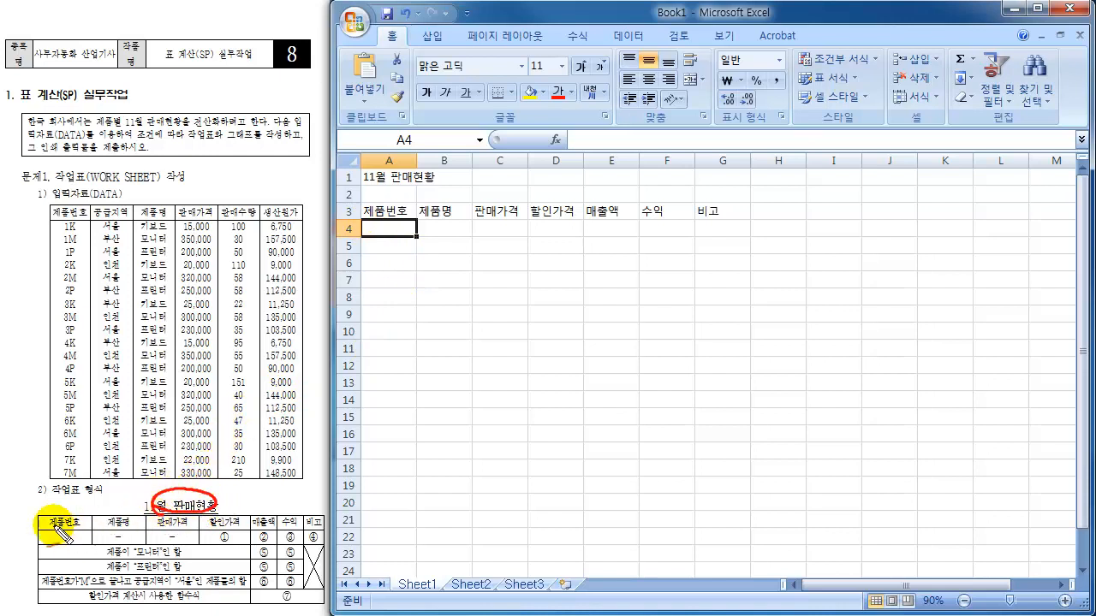
mouse_move(39, 515)
mouse_down()
mouse_move(296, 510)
mouse_move(313, 522)
mouse_up()
drag(368, 206, 372, 227)
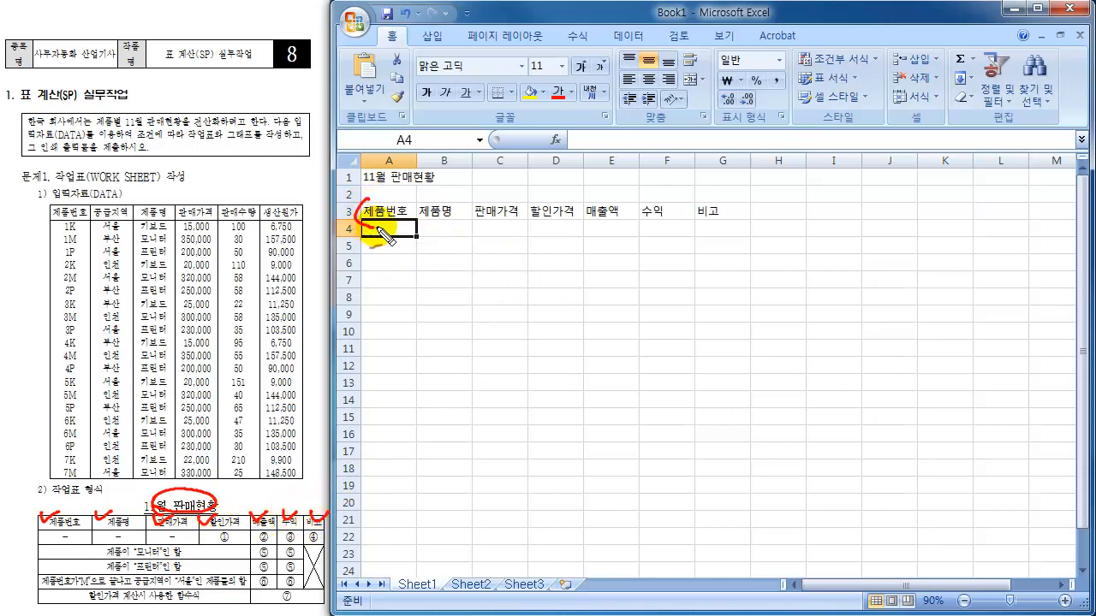
drag(733, 203, 733, 227)
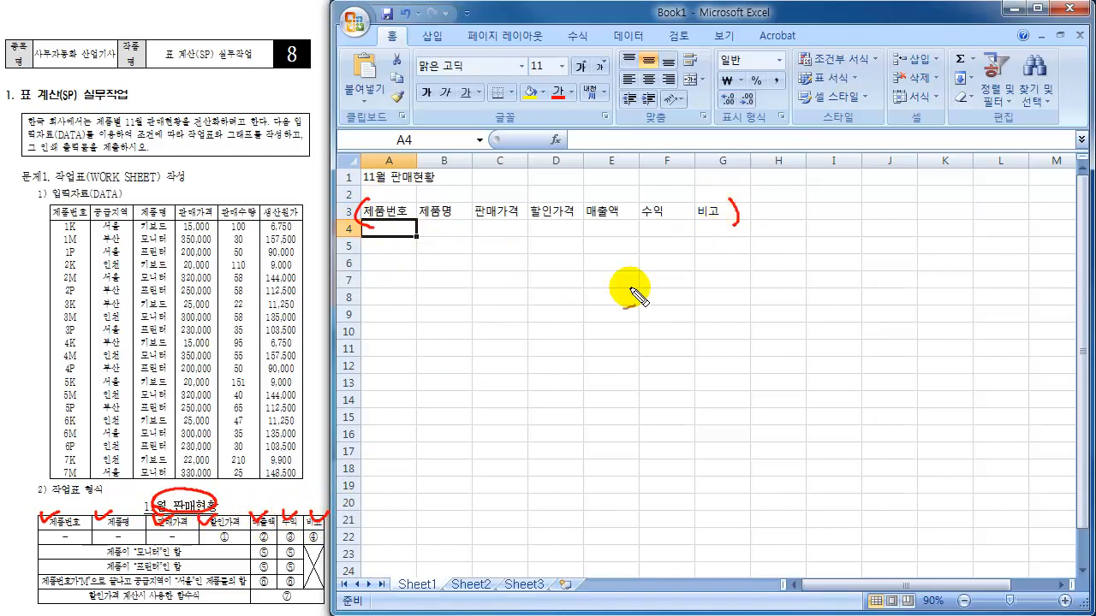
mouse_move(252, 524)
mouse_down()
mouse_move(252, 574)
mouse_move(280, 565)
mouse_up()
mouse_move(305, 514)
mouse_down()
mouse_move(306, 561)
mouse_move(330, 560)
mouse_up()
drag(40, 512, 38, 545)
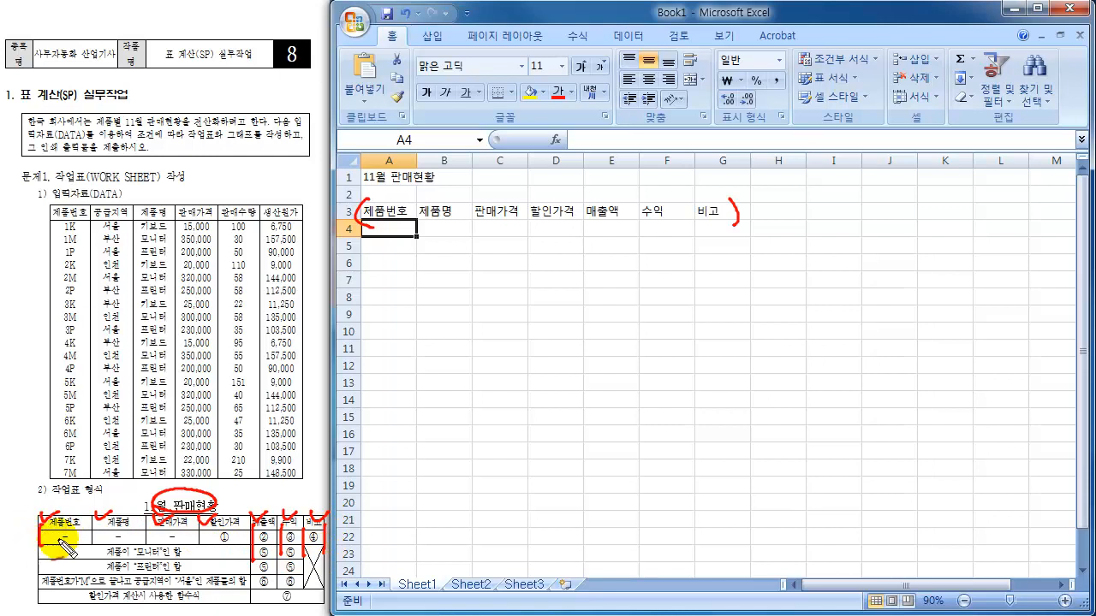
drag(243, 513, 244, 551)
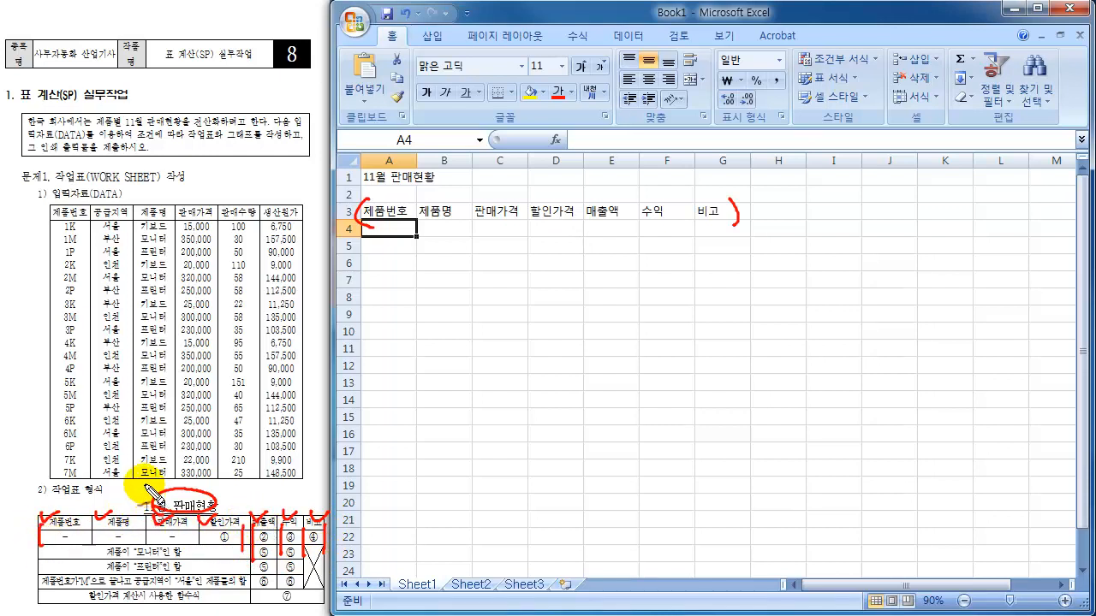
drag(152, 497, 169, 513)
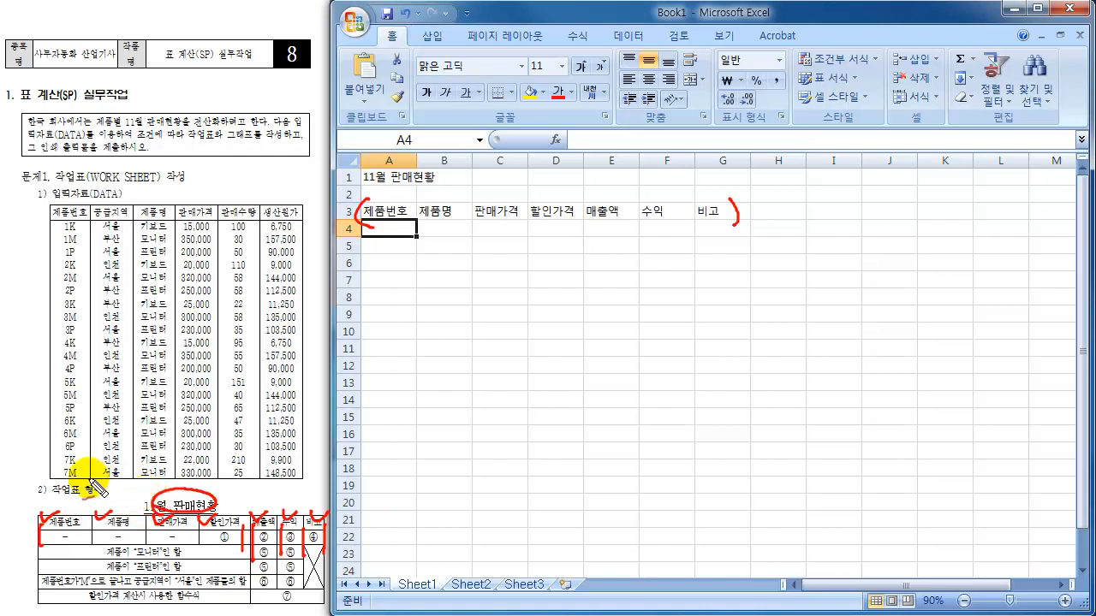
mouse_move(44, 496)
mouse_down()
mouse_move(56, 479)
mouse_move(189, 447)
mouse_move(301, 480)
mouse_move(318, 507)
mouse_up()
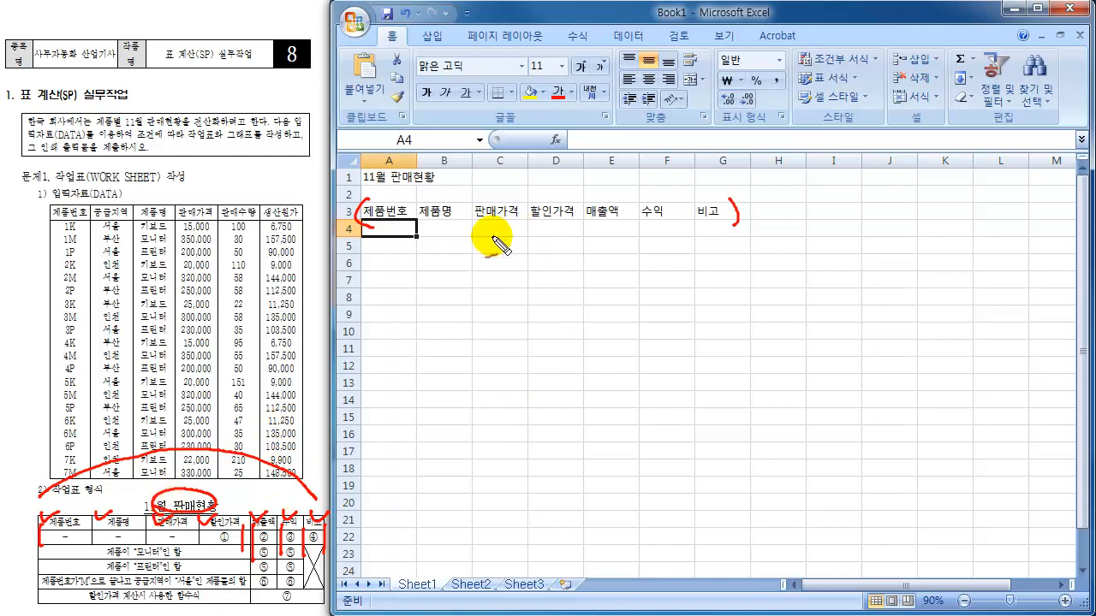
key(Escape)
- Enter the product numbers 1K, 1M and 1P in cells A4 to A6 of the 제품번호 column
click(374, 232)
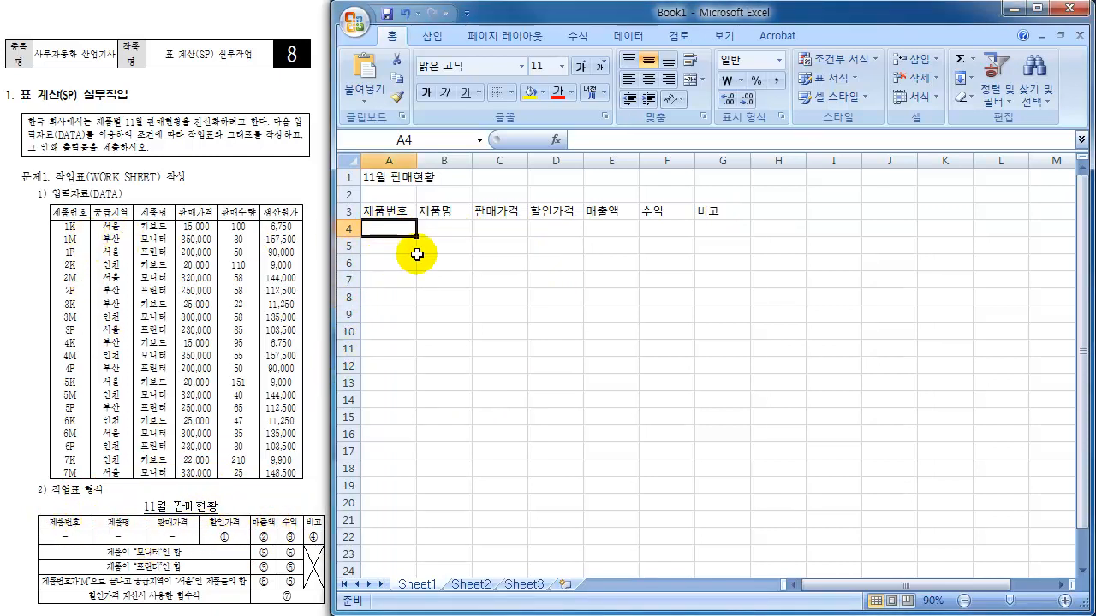
text(1)
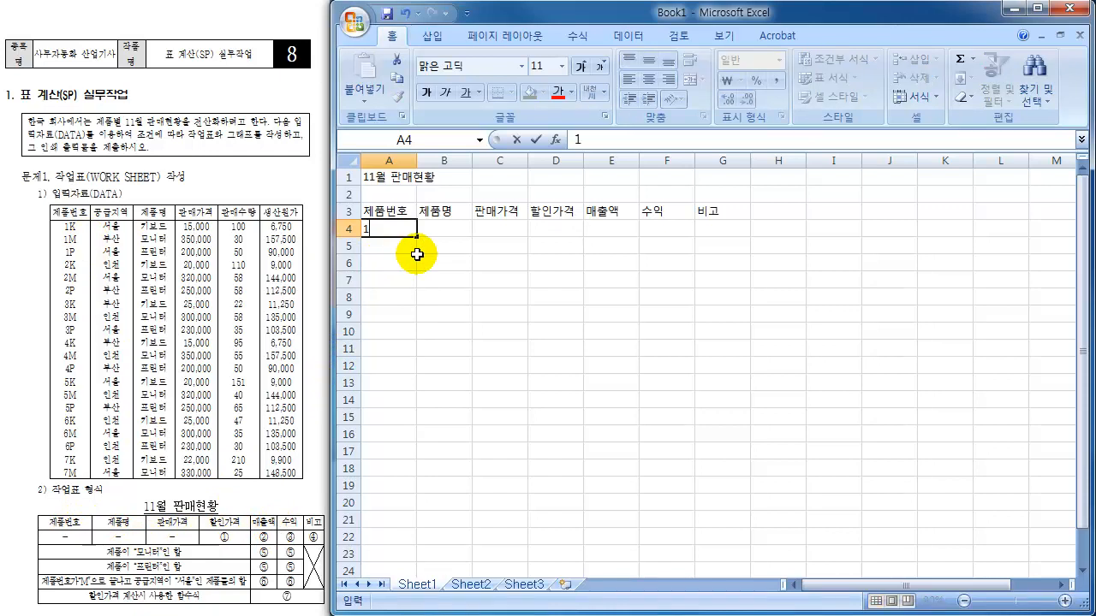
text(ㅏ)
text(K)
key(Return)
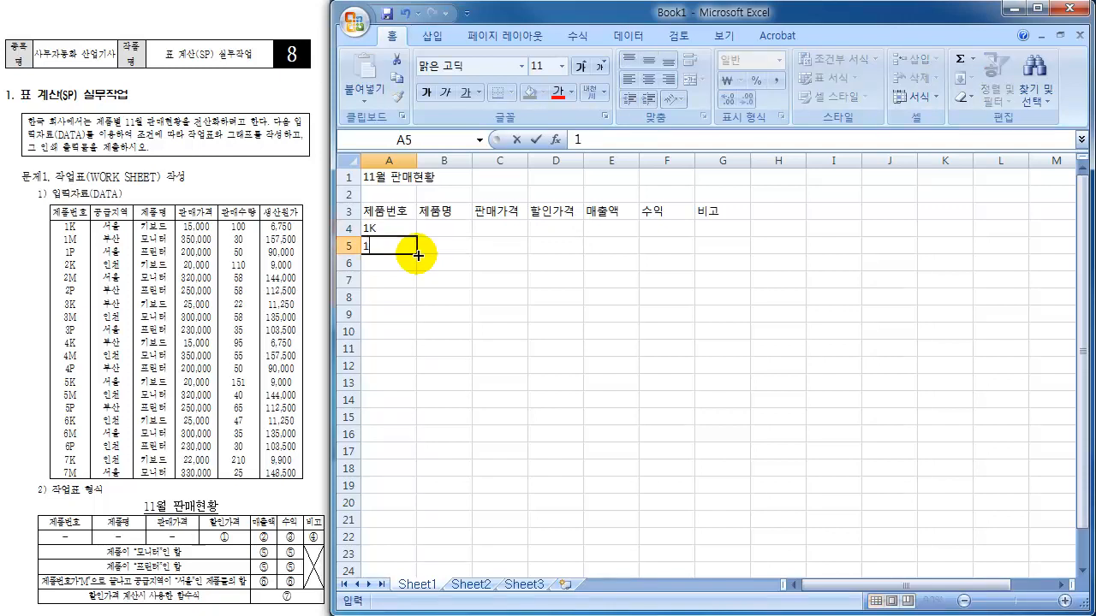
text(1M)
key(Return)
text(1)
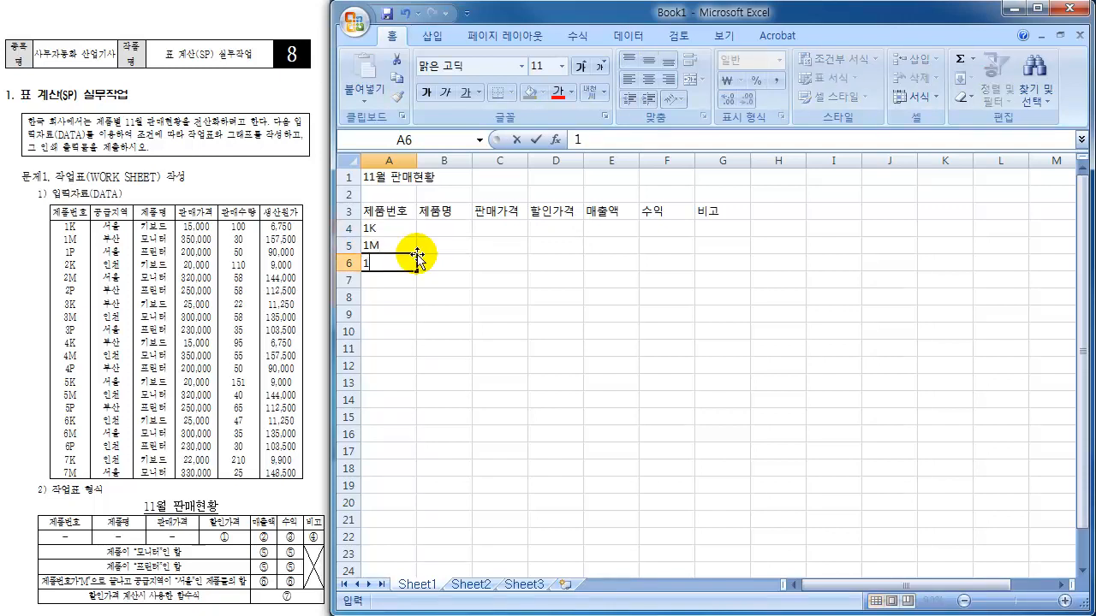
text(P)
key(Return)
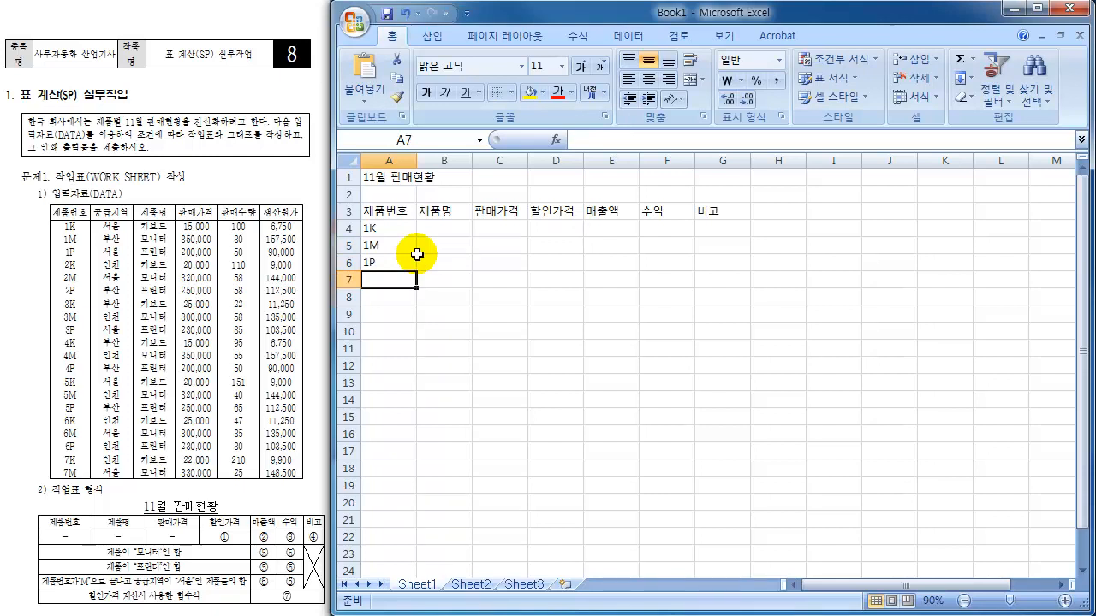
- Enter the product numbers 2K, 2M and 2P in cells A7 to A9
text(2K)
key(Return)
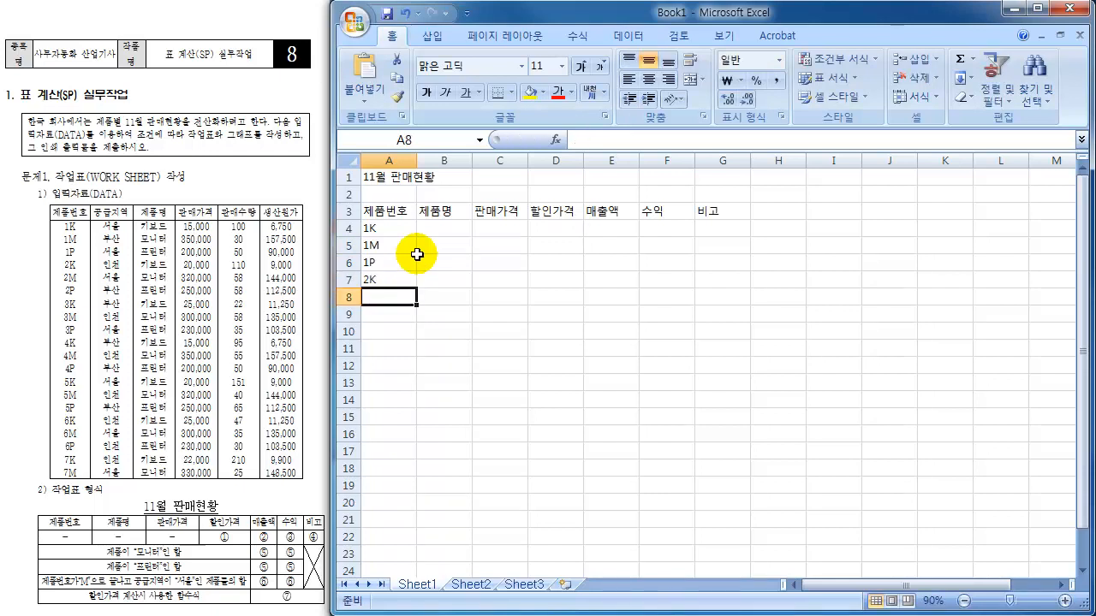
text(2M)
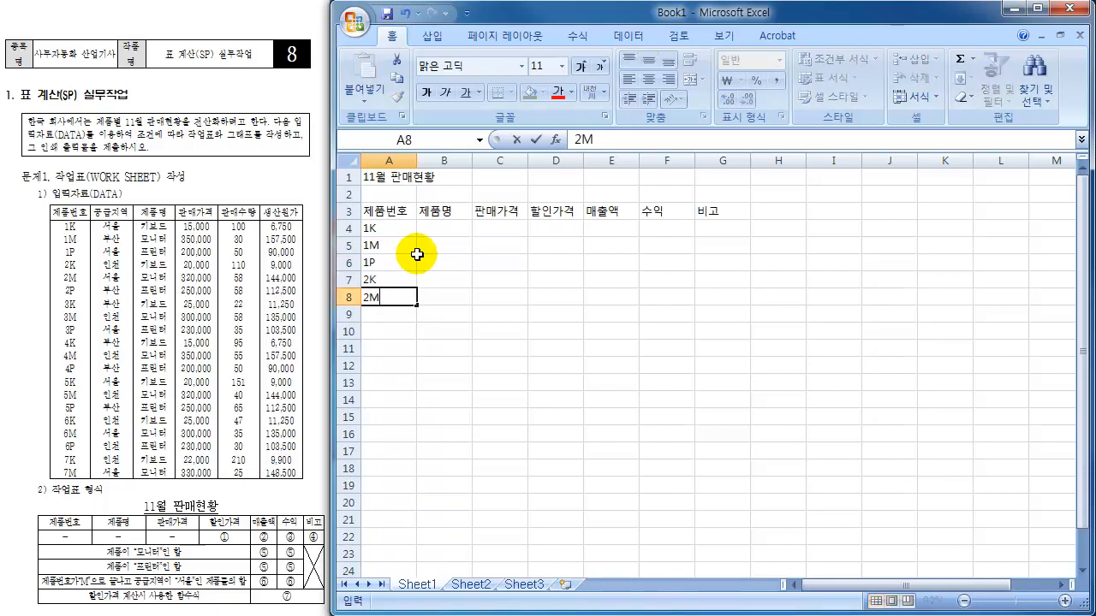
key(Return)
text(2P)
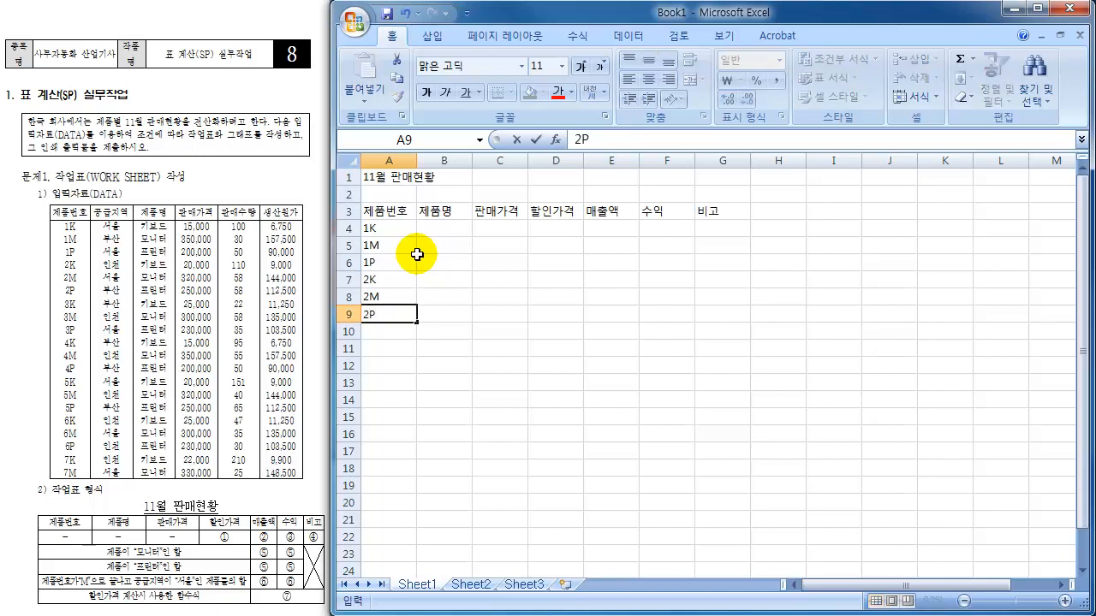
key(Return)
- Enter the product numbers 3K, 3M and 3P in cells A10 to A12 of the 제품번호 column
text(3K)
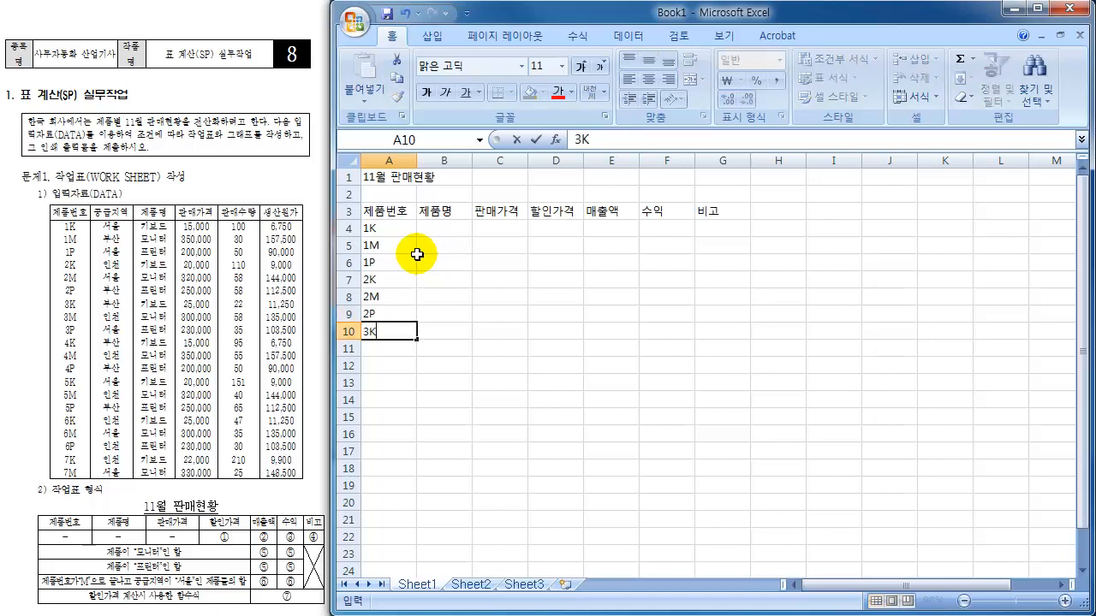
key(Return)
text(3)
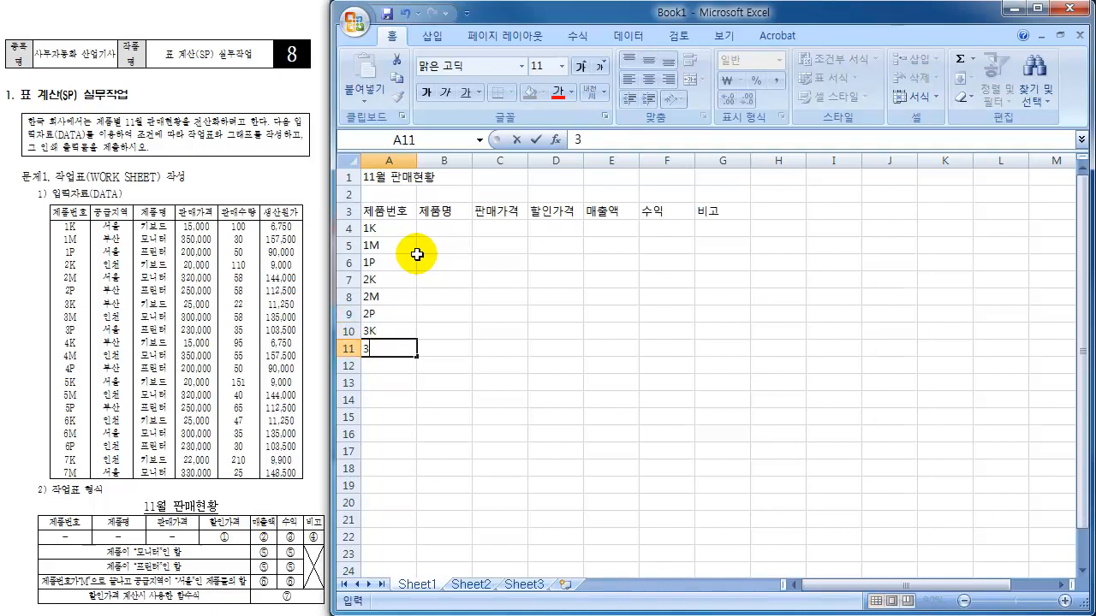
text(M)
key(Return)
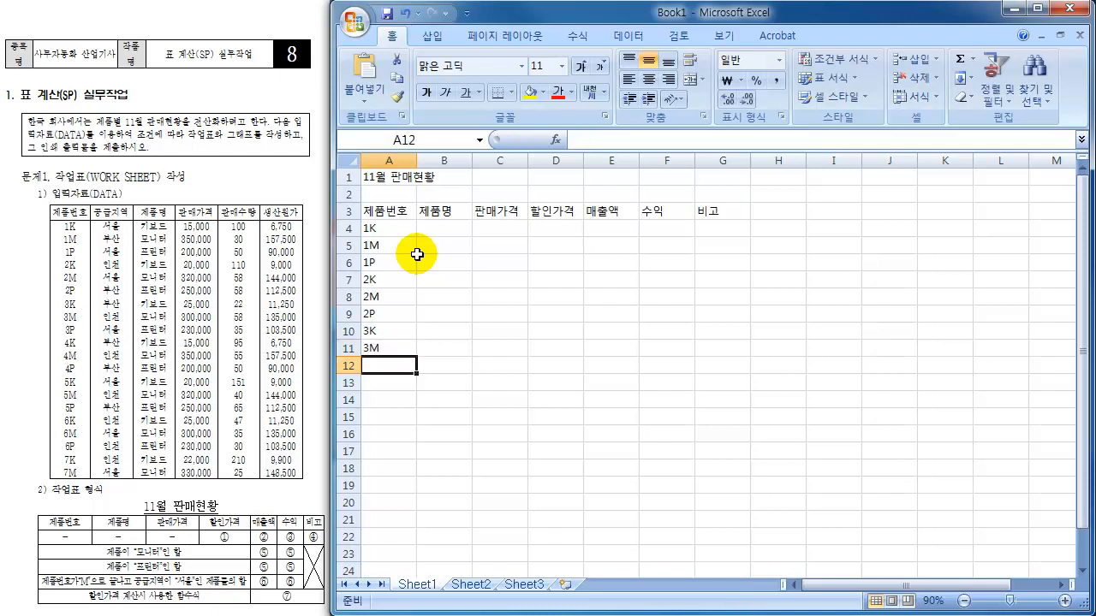
text(3)
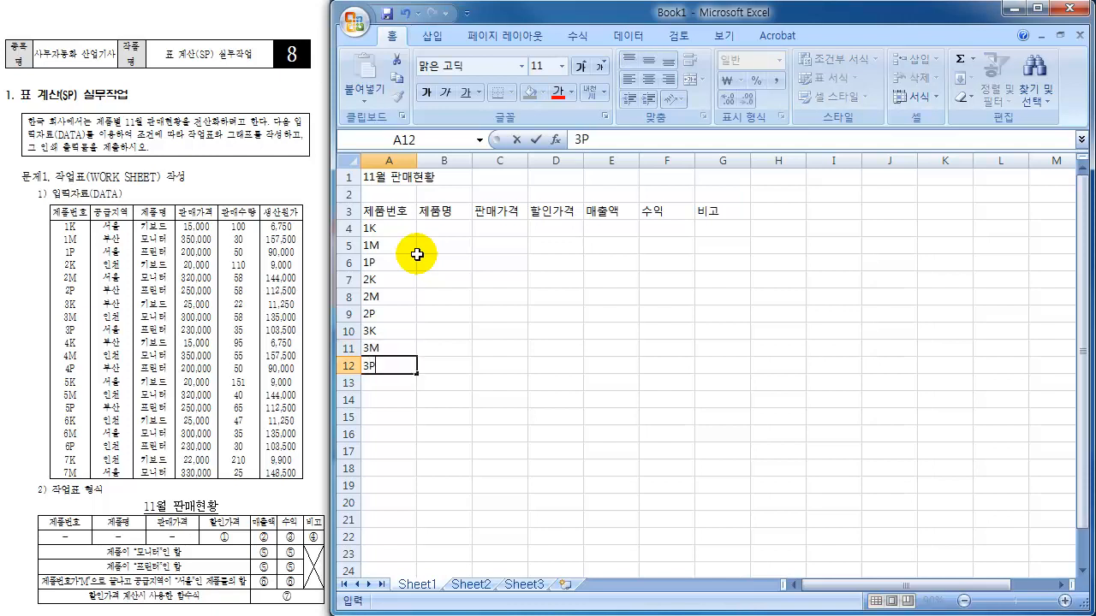
text(P)
key(Return)
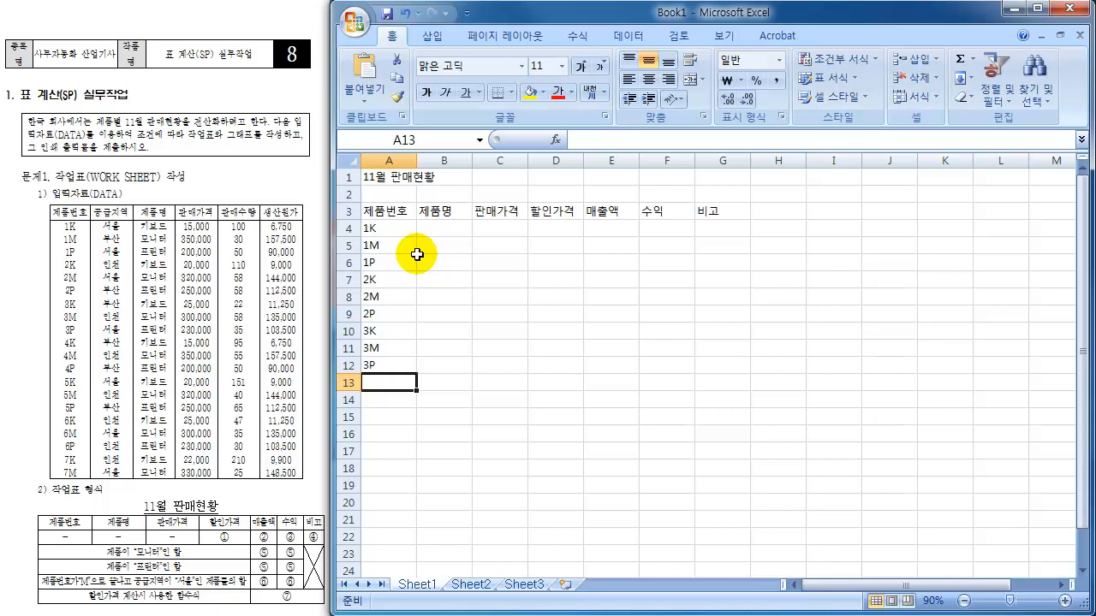
- Enter the product numbers 4K, 4M and 4P in cells A13 to A15 of the 제품번호 column
text(4K)
key(Return)
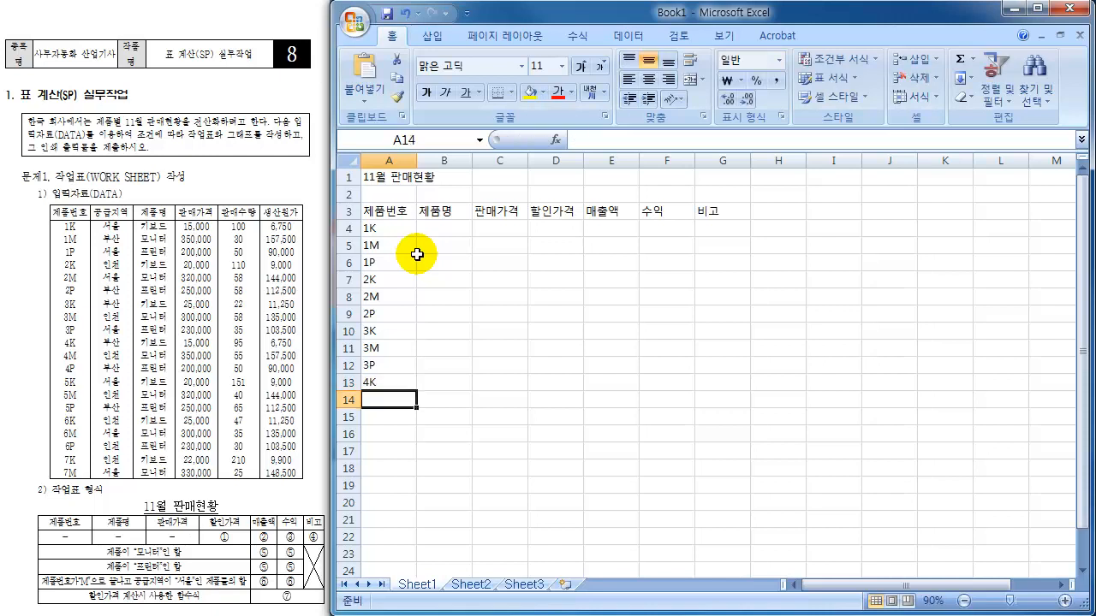
text(4)
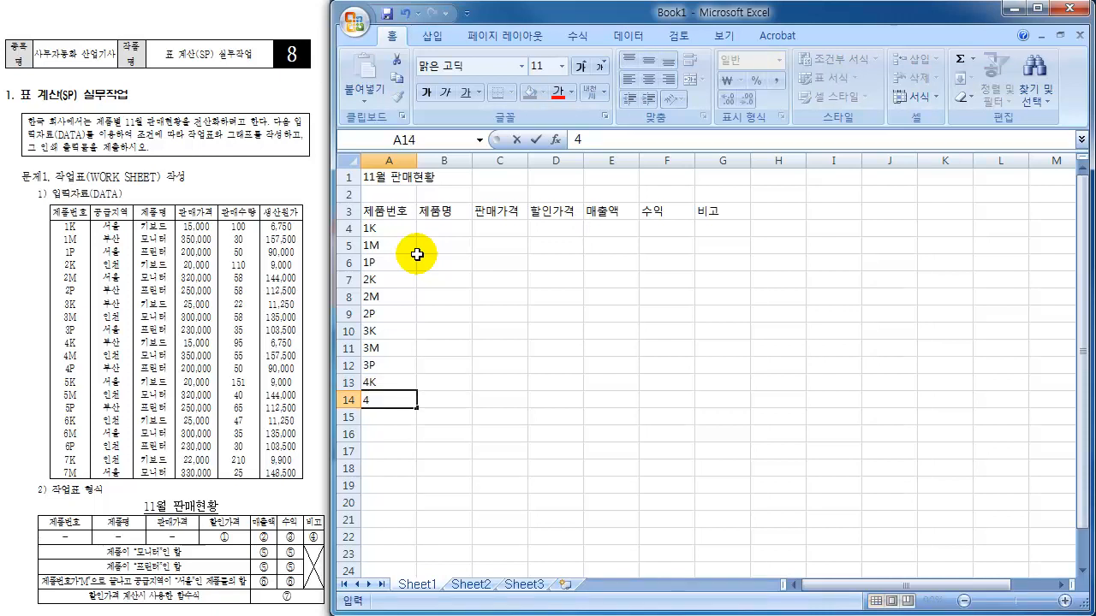
text(,)
key(Return)
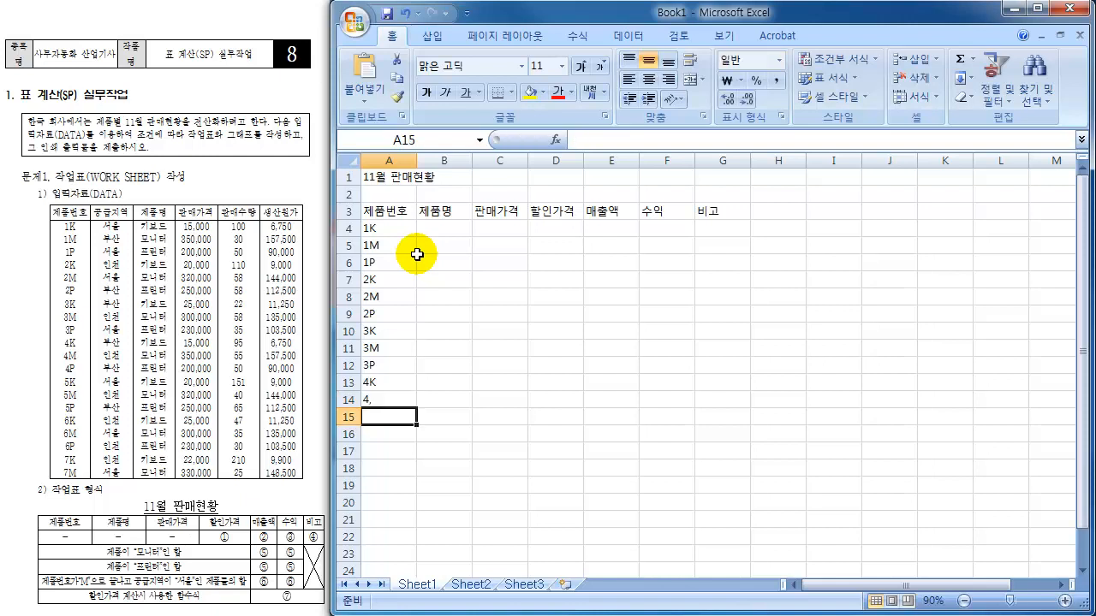
text(4)
key(Up)
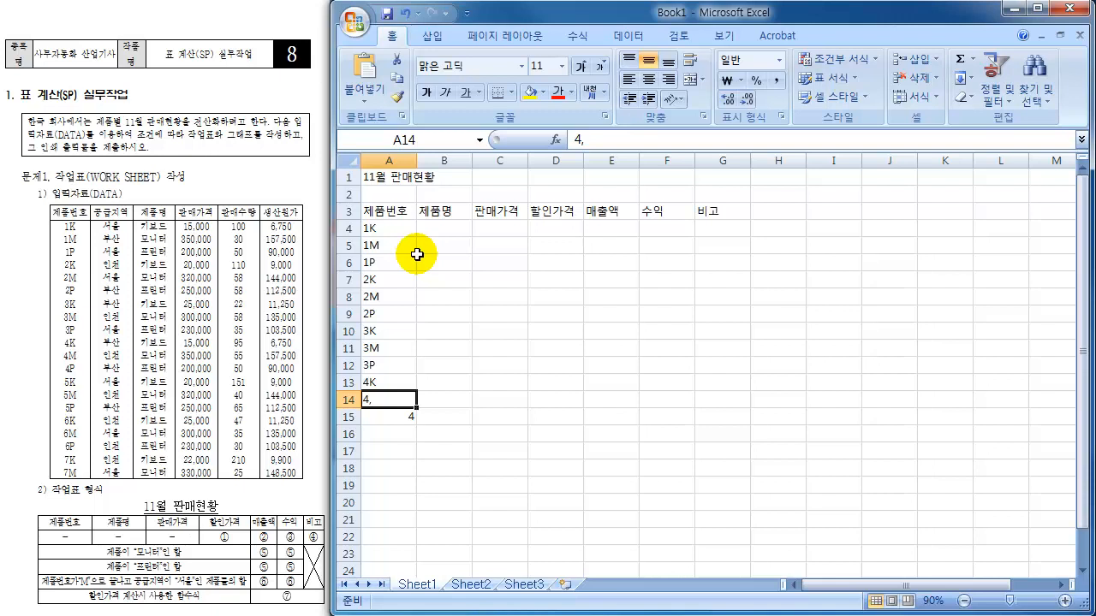
text(4)
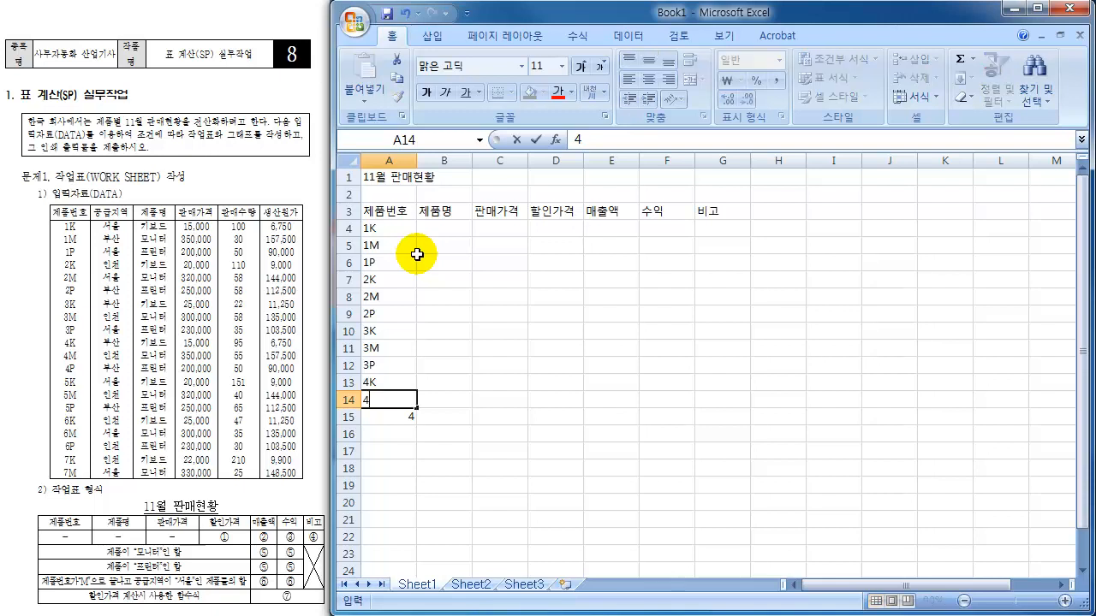
text(M)
key(Return)
text(4)
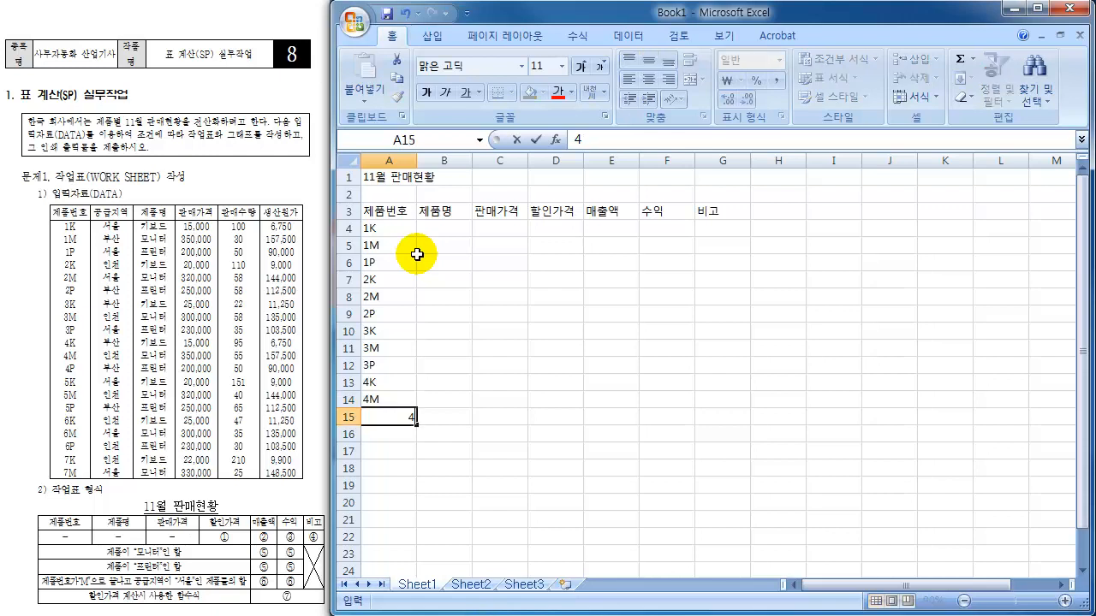
text(P)
key(Return)
- Enter the product numbers 5K, 5M and 5P in cells A16 to A18 of the 제품번호 column
text(5)
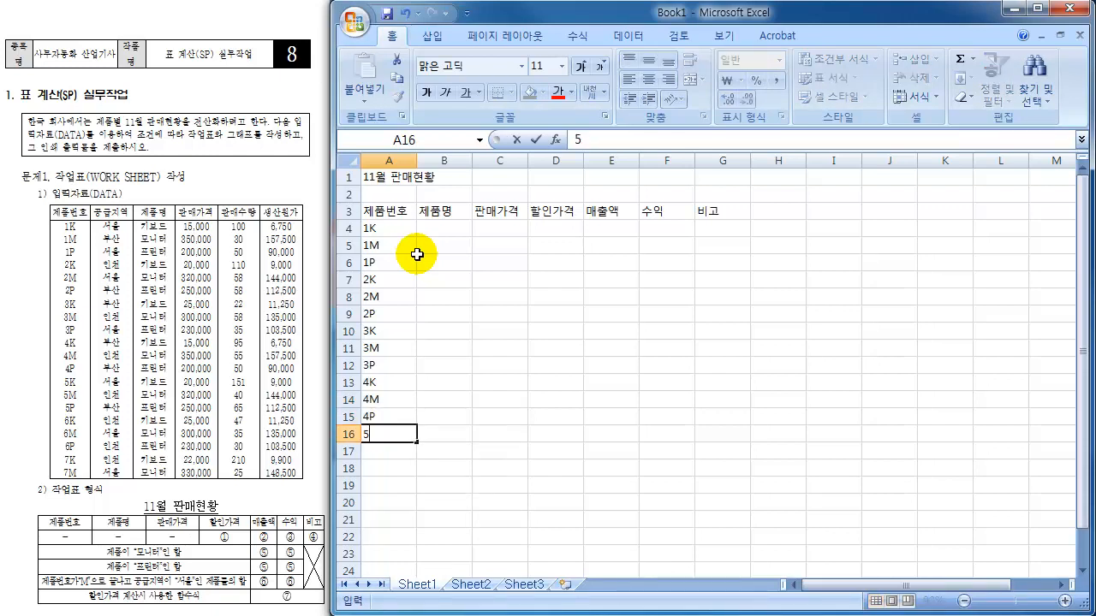
text(K)
key(Return)
text(5)
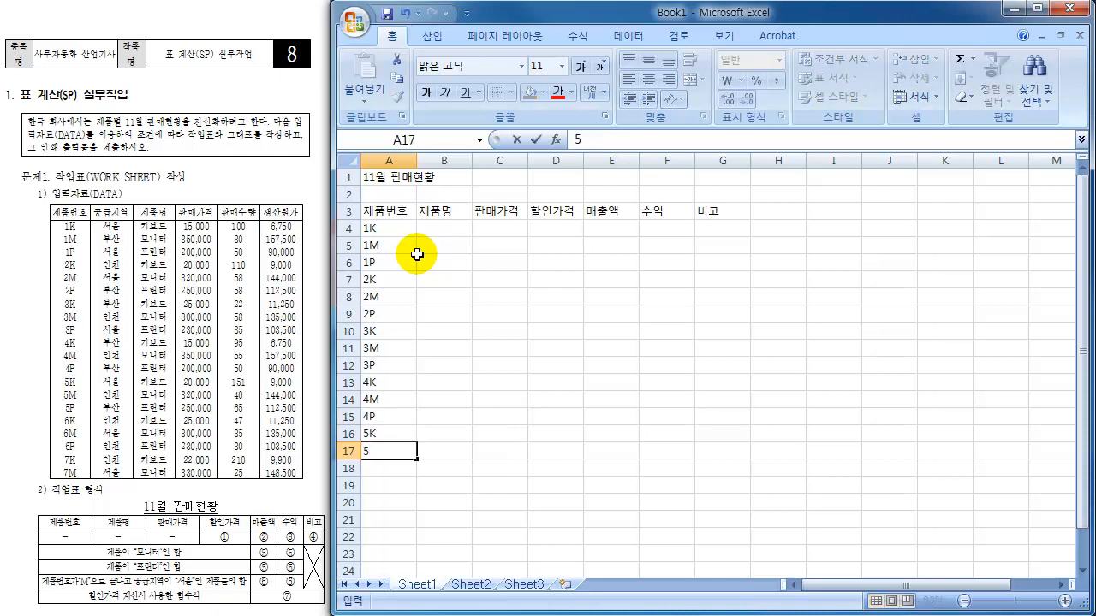
text(M)
key(Return)
text(5P)
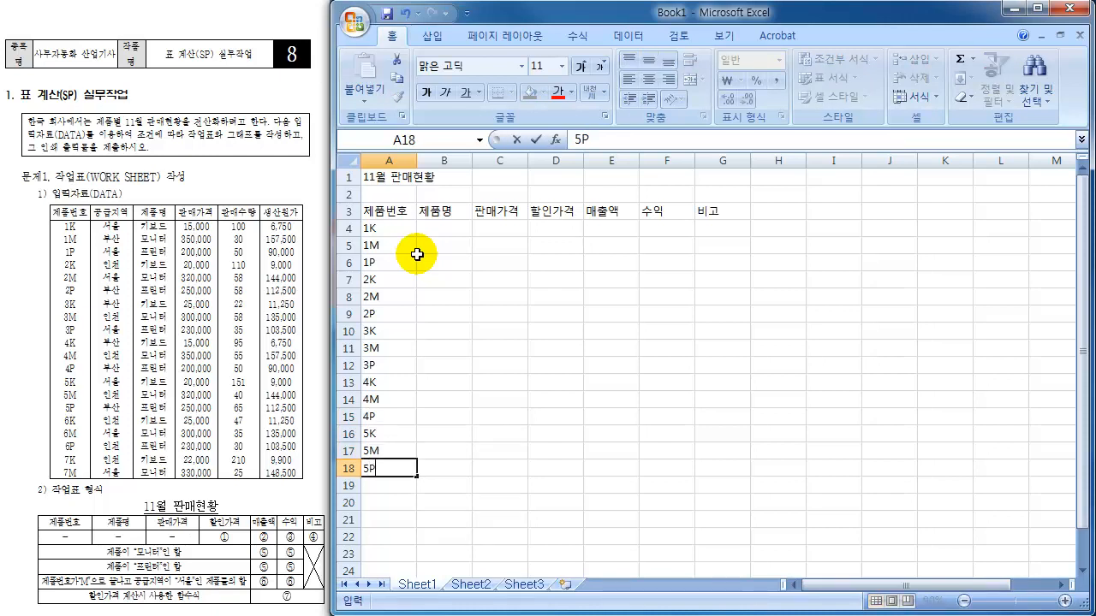
key(Return)
- Enter the product numbers 6K, 6M and 6P in cells A19 to A21 of the 제품번호 column
text(6)
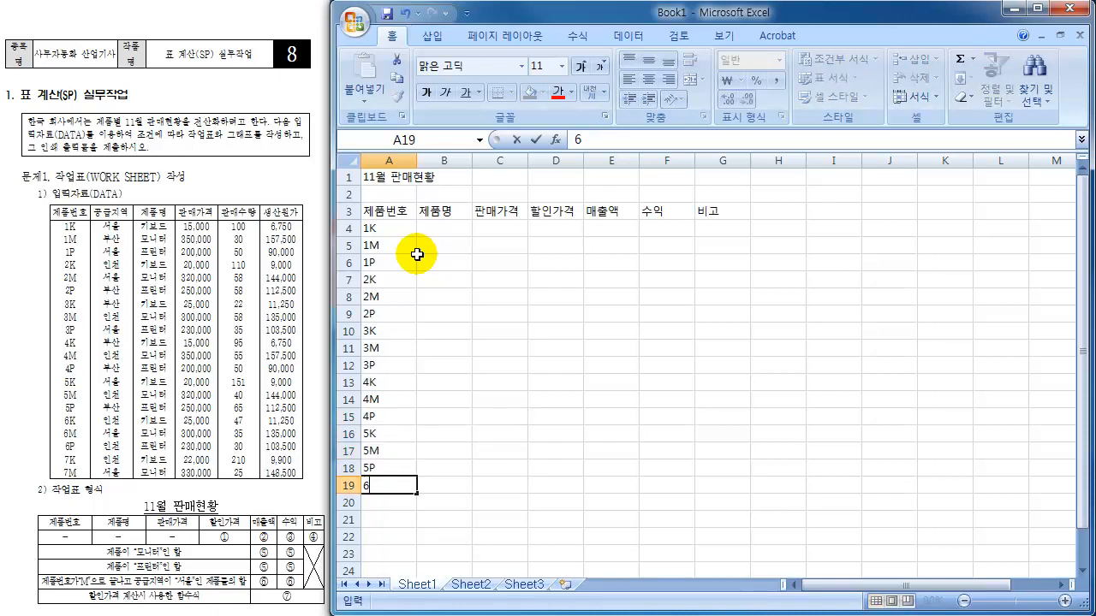
text(K)
key(Return)
text(6)
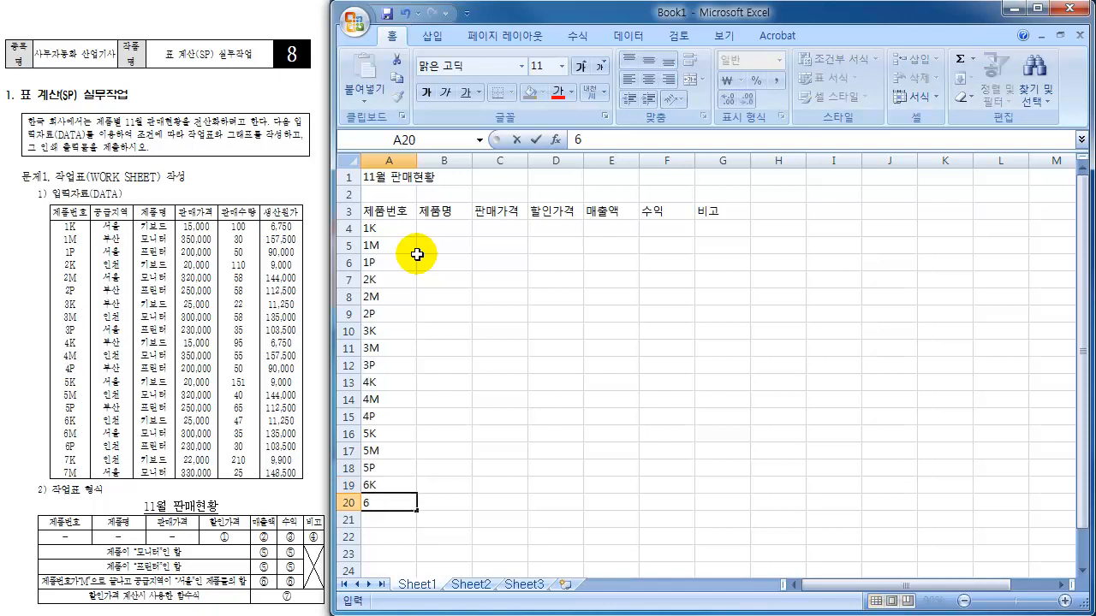
text(M)
key(Return)
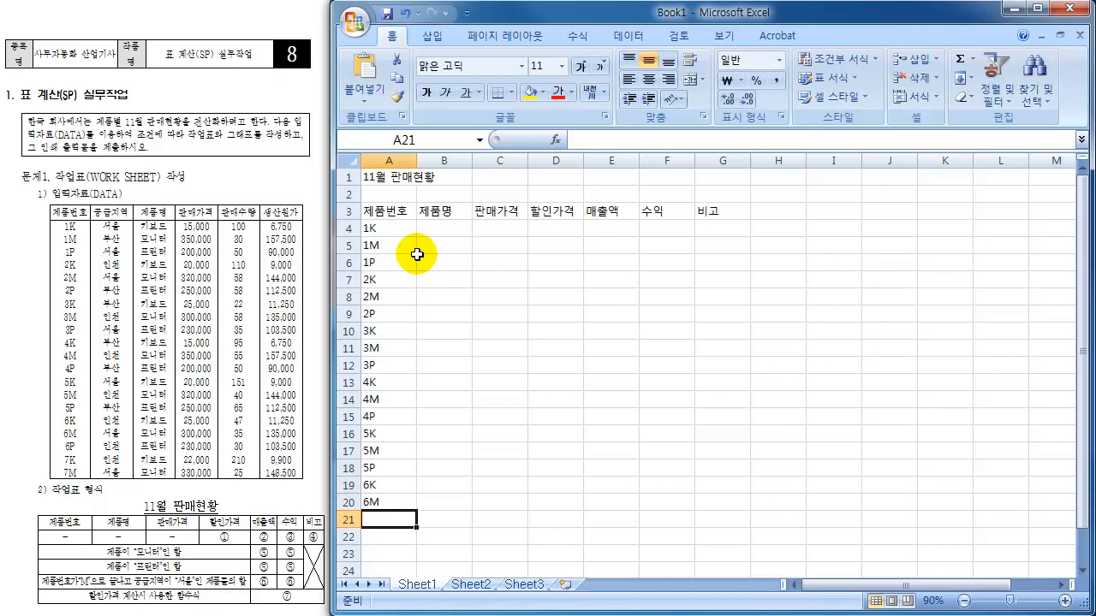
text(6P)
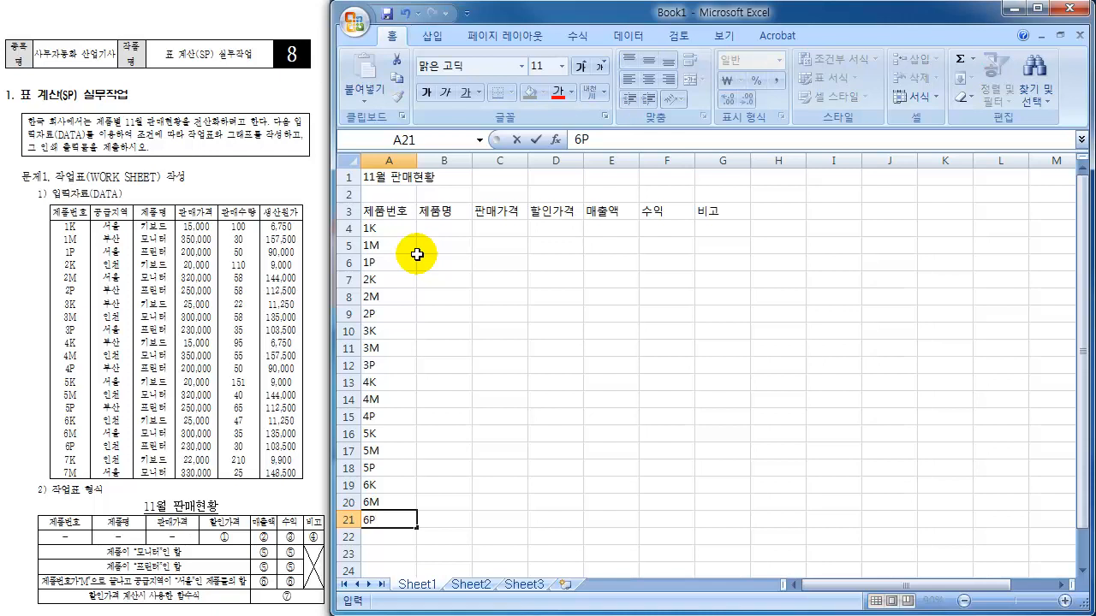
key(Return)
- Complete the 제품번호 column with the product numbers 7K and 7M in cells A22 and A23
text(7)
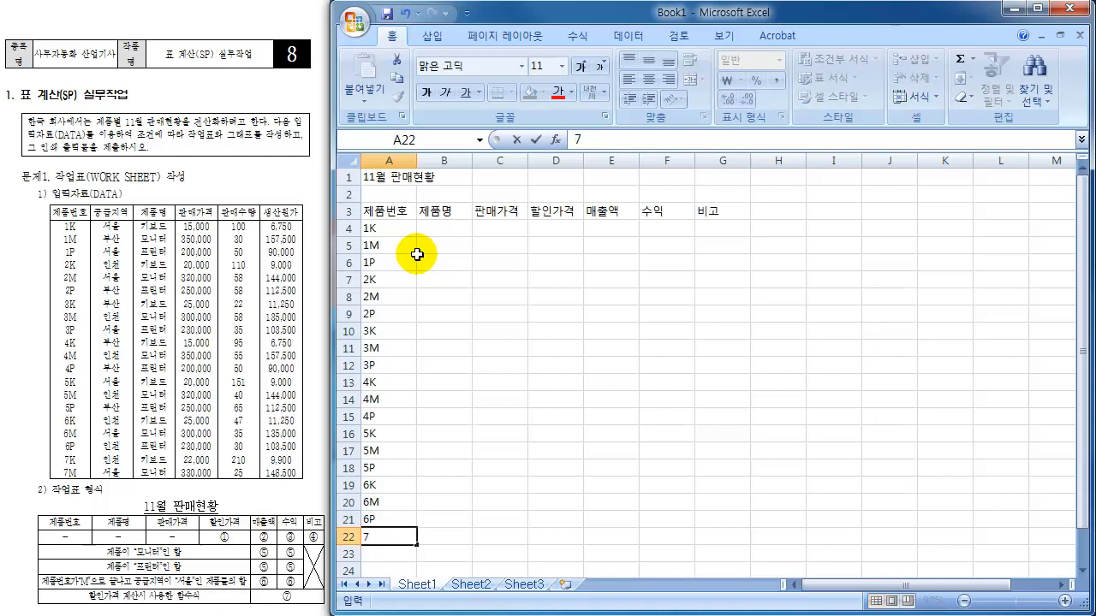
text(K)
key(Return)
text(7)
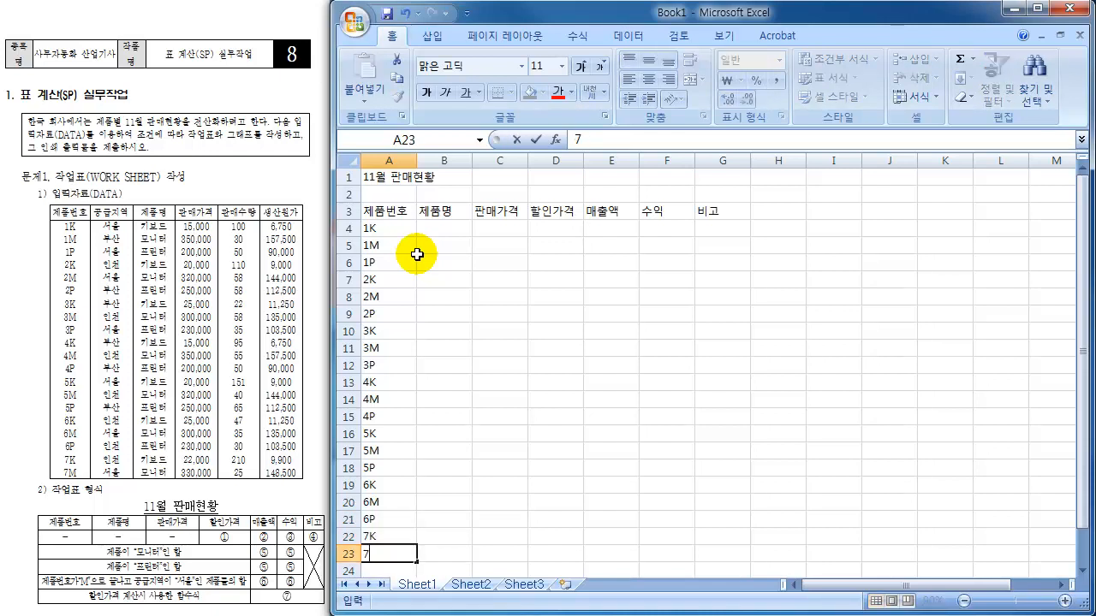
text(M)
key(Return)
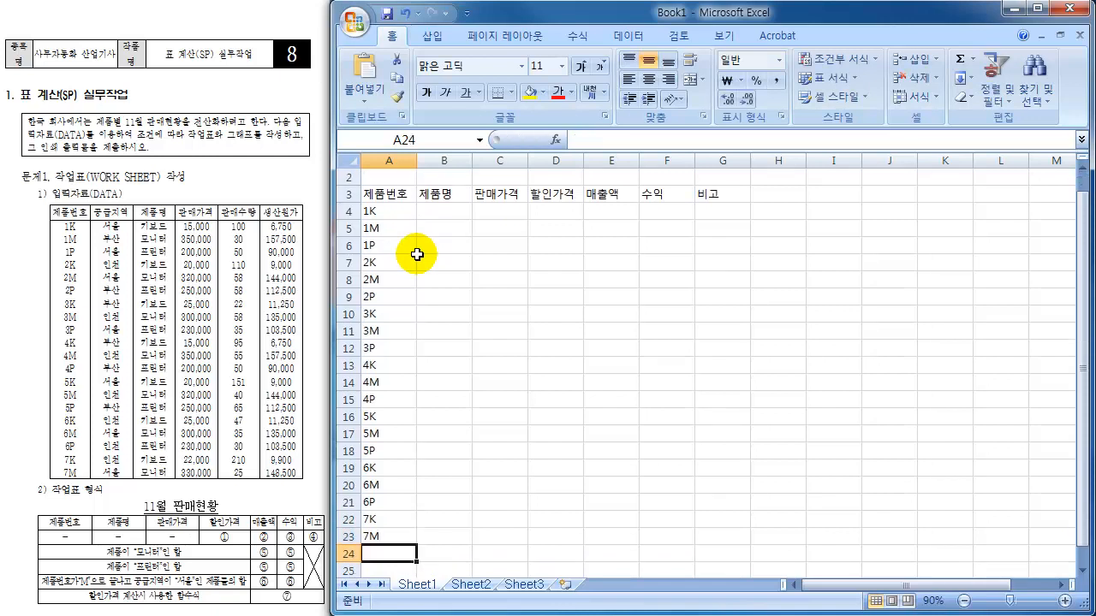
- Enter 서울, 부산 and 서울 in cells B4 to B6, beside the product numbers 1K to 1P
key(Up)
key(Up)
key(Up)
key(Up)
key(Up)
key(Up)
key(Up)
key(Up)
key(Up)
key(Up)
key(Up)
key(Up)
key(Up)
key(Up)
key(Up)
key(Up)
key(Up)
key(Up)
key(Up)
key(Up)
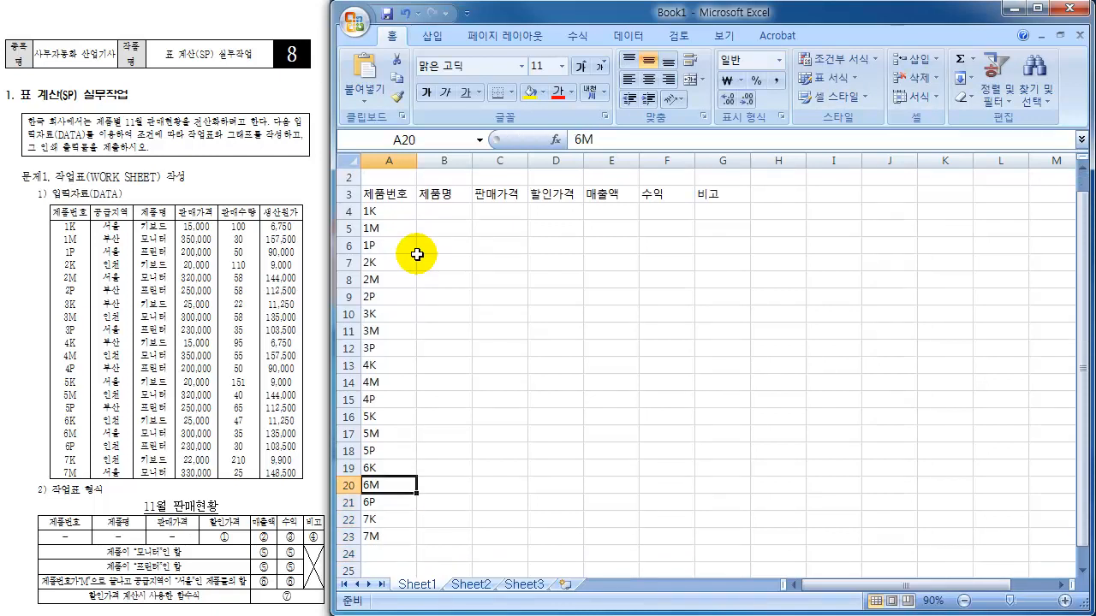
key(Right)
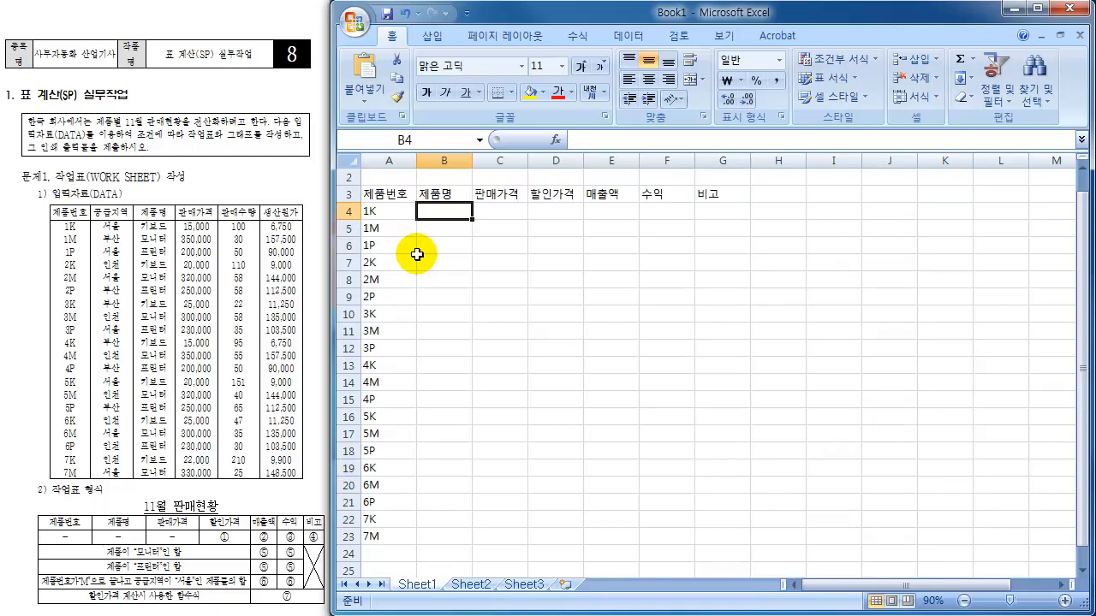
text(TJ)
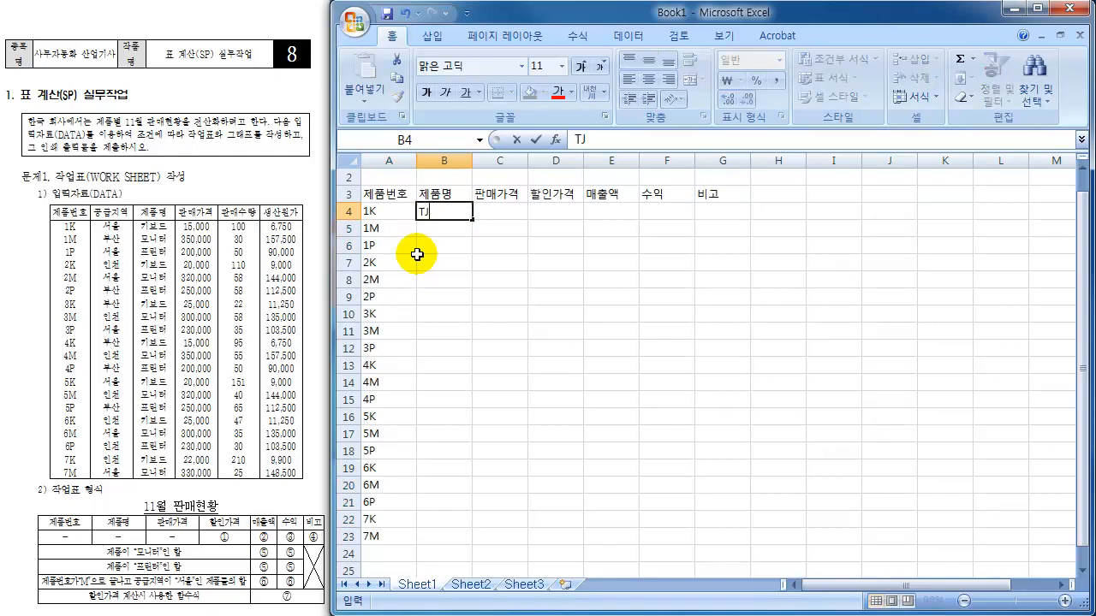
text(서울)
key(Return)
text(부산)
key(Return)
text(서울)
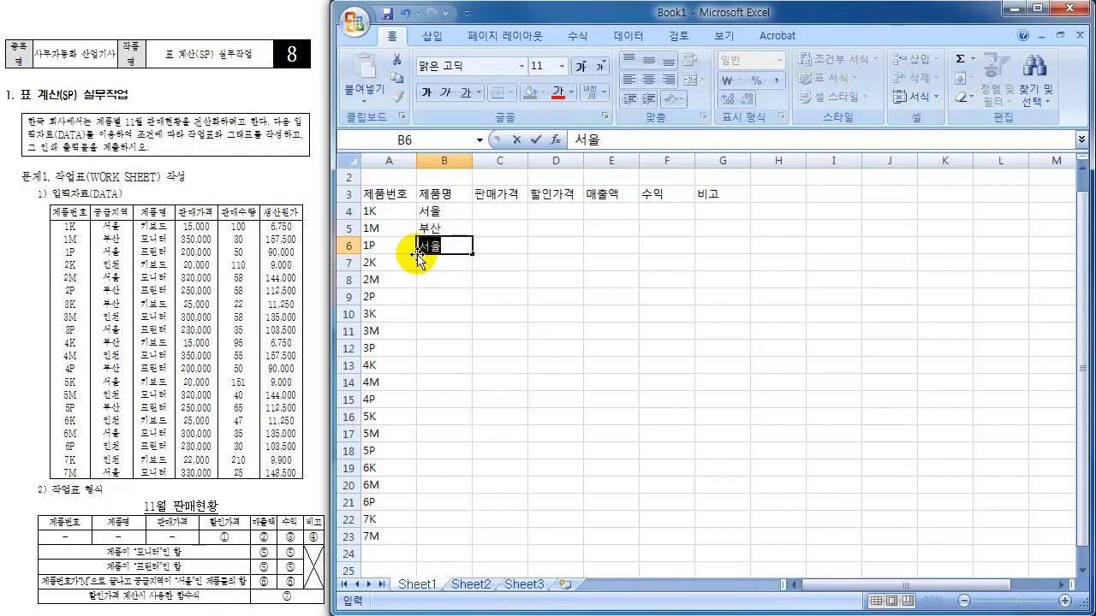
key(Return)
- Enter 인천, 서울 and 부산 in cells B7 to B9, beside the product numbers 2K to 2P
text(인천)
key(Return)
text(서울)
key(Return)
text(부산)
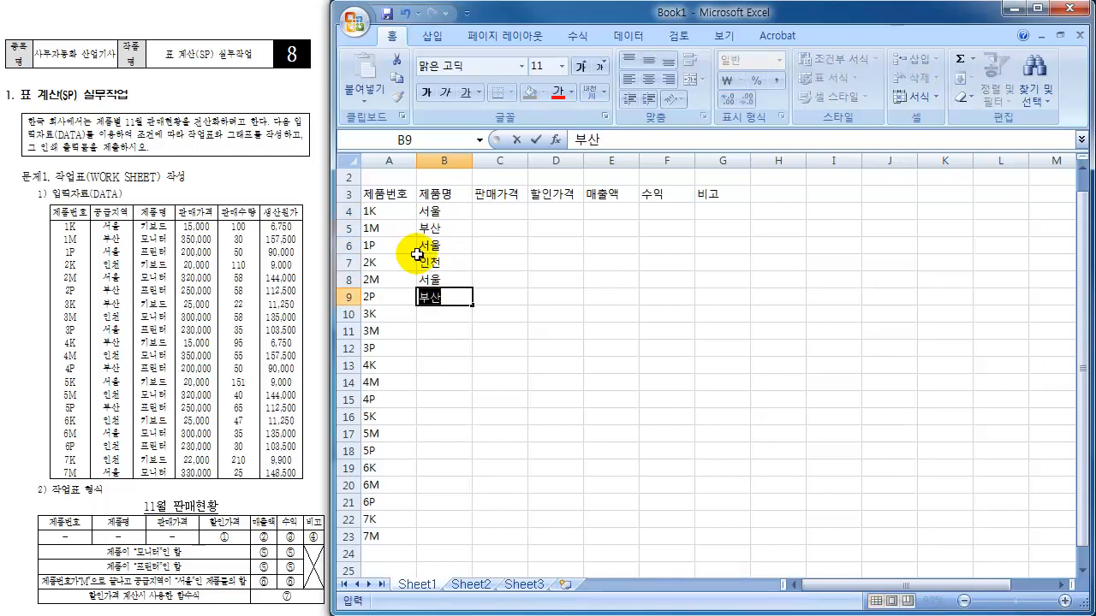
key(Return)
- Enter 부산, 인천 and 서울 in cells B10 to B12, beside the product numbers 3K to 3P
text(부산)
key(Return)
text(인천)
key(Return)
text(서울)
key(Return)
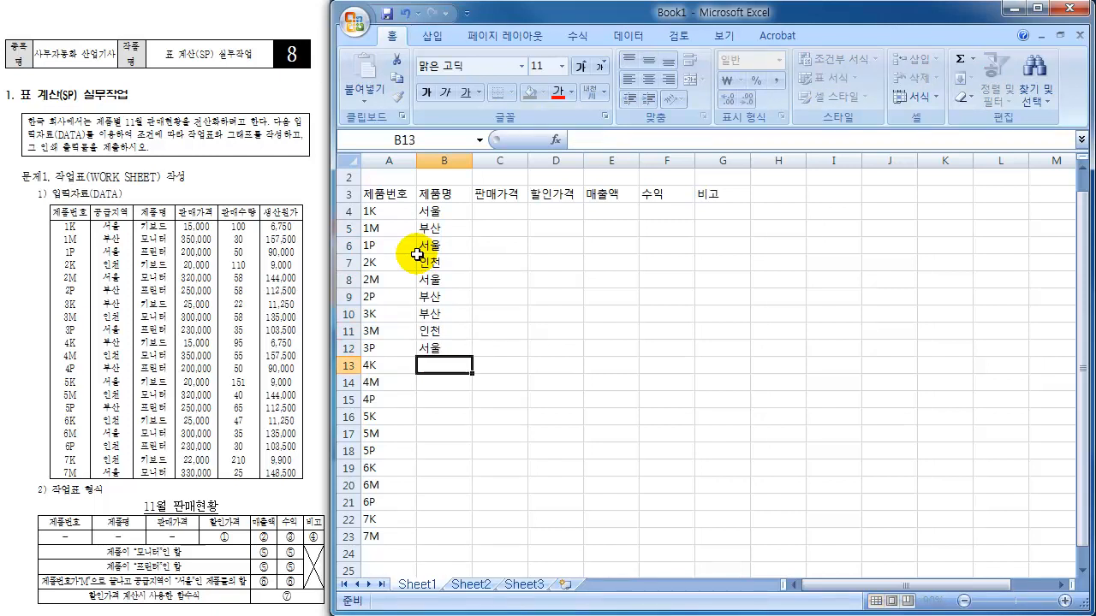
- Enter 부산, 인천 and 부산 in cells B13 to B15, beside the product numbers 4K to 4P
text(부산)
key(Return)
text(인천)
key(Return)
text(부산)
key(Return)
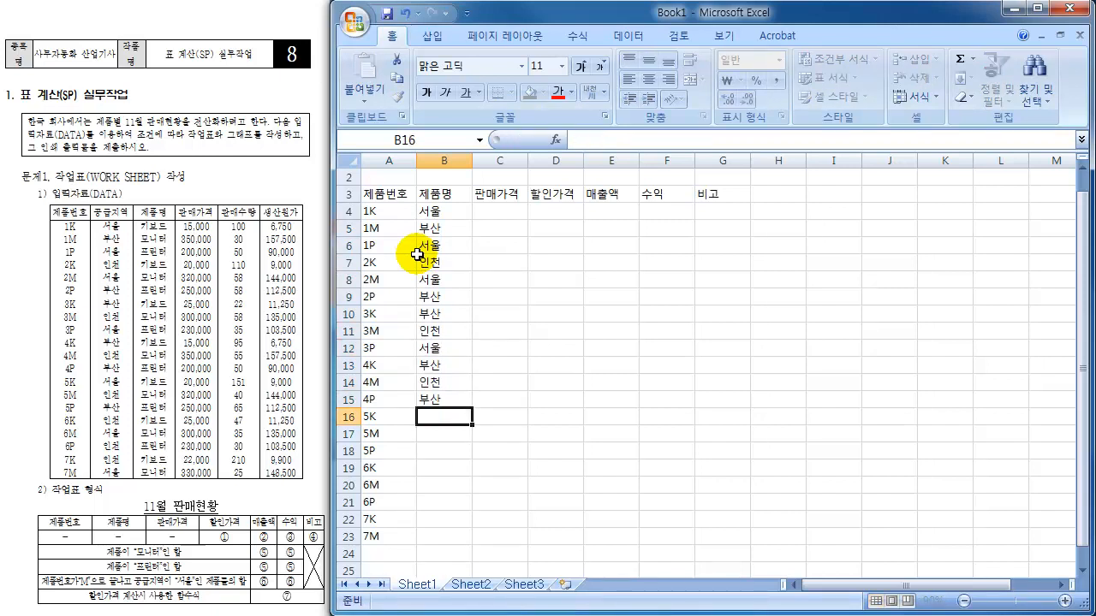
- Enter 서울, 인천 and 부산 in cells B16 to B18, beside the product numbers 5K to 5P
text(서울)
key(Return)
text(인천)
key(Return)
text(ㅈ부)
key(BackSpace)
key(BackSpace)
key(BackSpace)
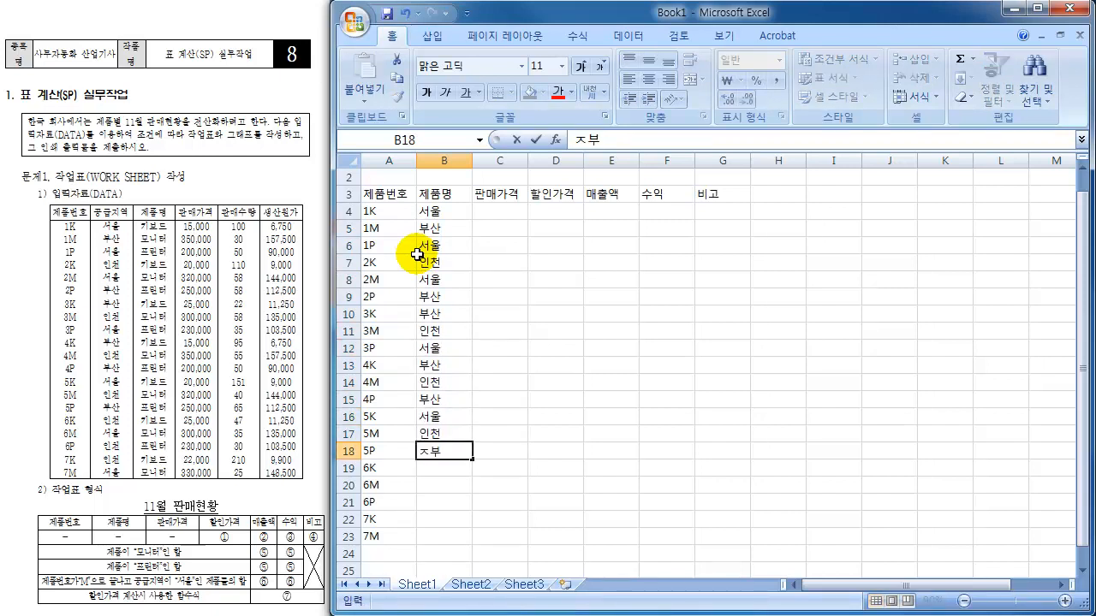
text(부산)
key(Return)
- Enter 인천, 서울 and 인천 in cells B19 to B21, beside the product numbers 6K to 6P
text(인천)
key(Return)
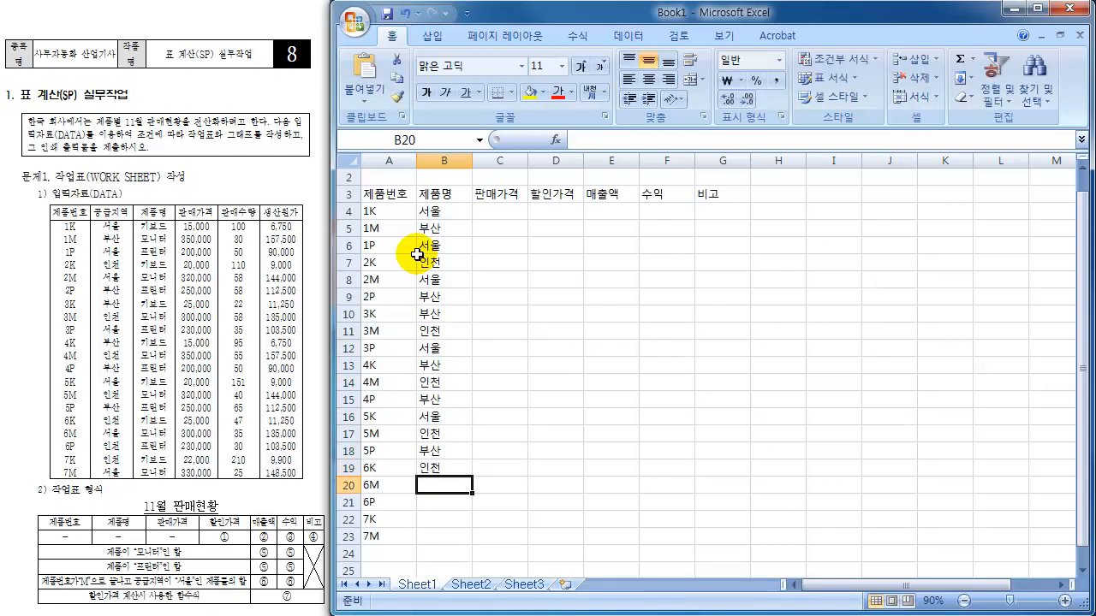
text(서울)
key(Return)
text(인천)
key(Return)
- Enter 인천 and 서울 in cells B22 and B23, beside the product numbers 7K and 7M
text(인천)
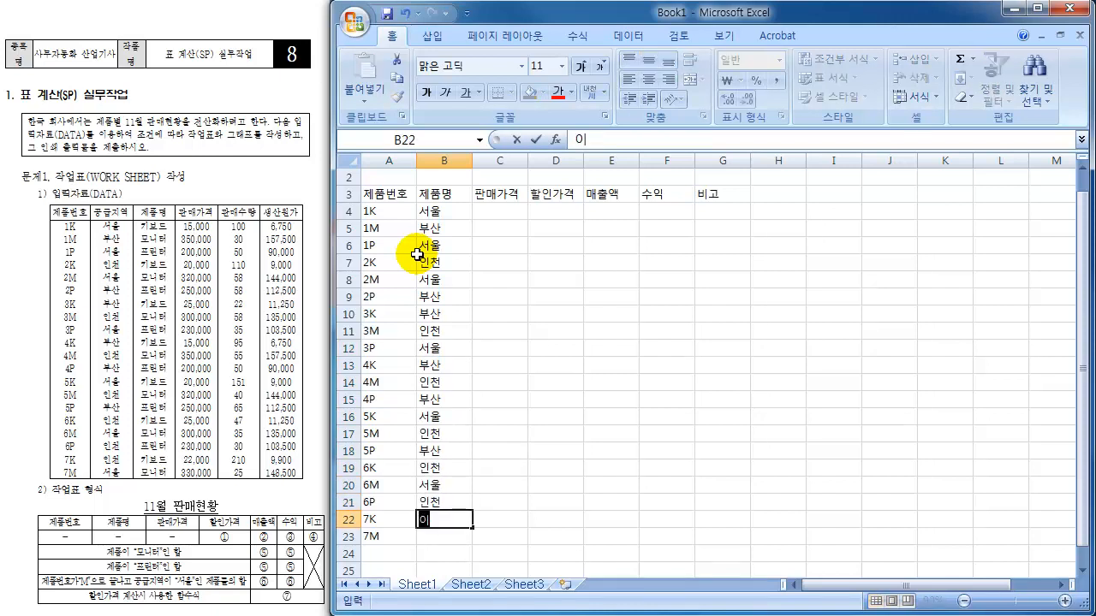
key(Return)
text(ㅅ서울)
key(Return)
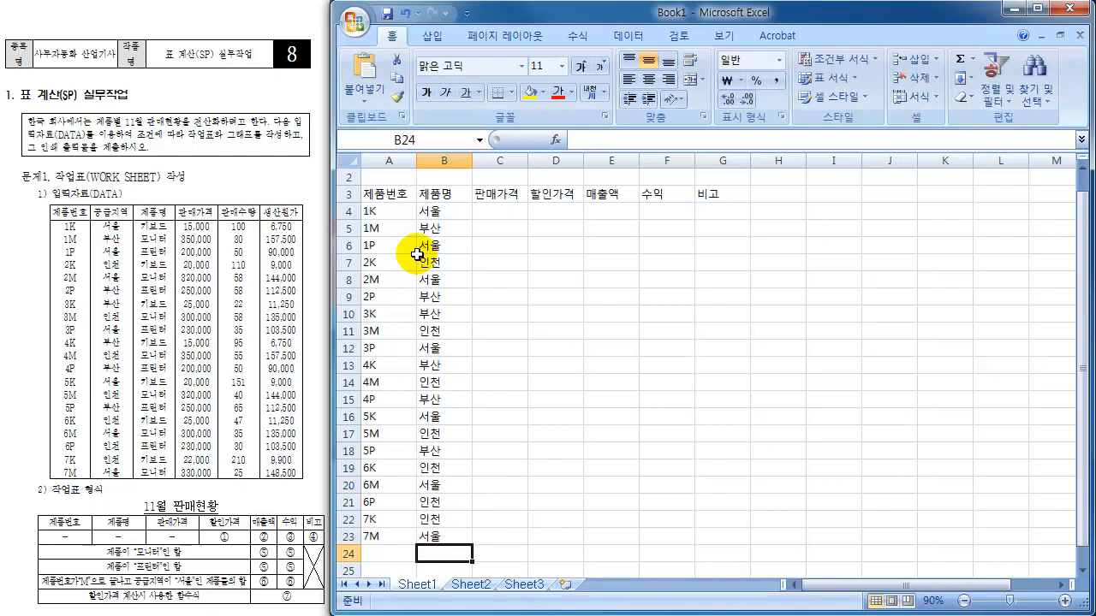
key(Right)
key(Up)
key(Up)
key(Up)
key(Up)
key(Up)
key(Up)
key(Up)
key(Up)
key(Up)
key(Up)
key(Up)
key(Up)
key(Up)
key(Up)
key(Up)
key(Up)
key(Up)
key(Up)
key(Up)
key(Up)
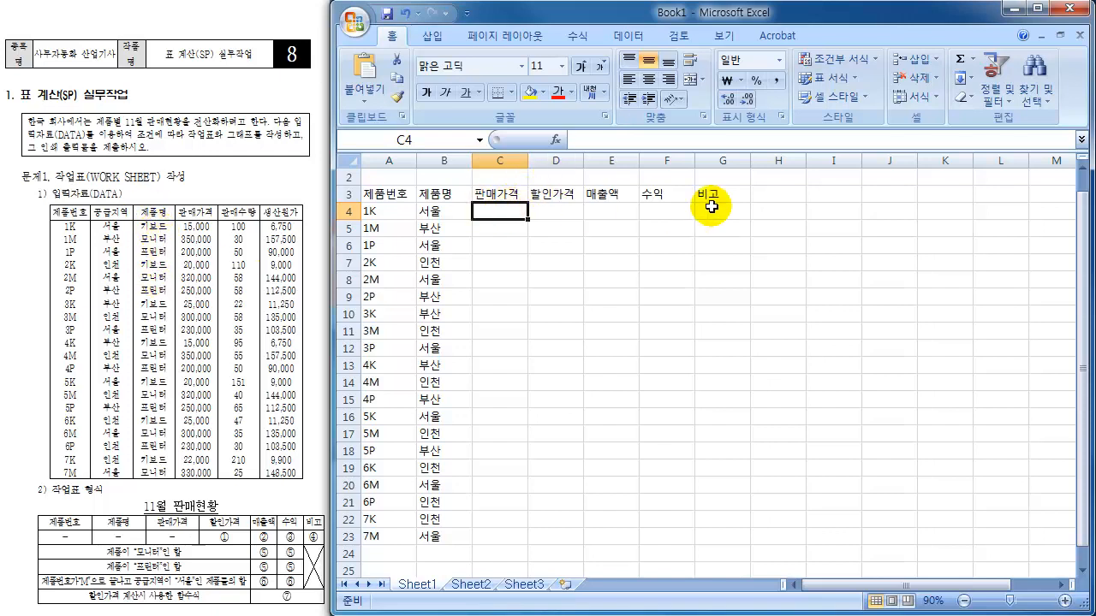
- Enter the header 제품명 in cell I3, apart from the main table
click(832, 195)
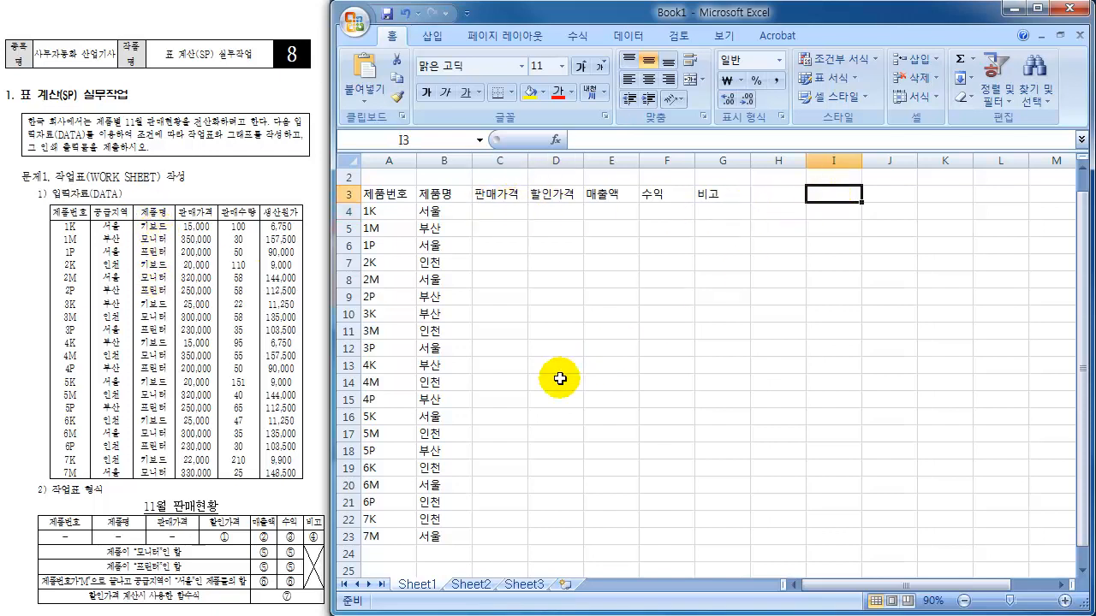
text(제품명)
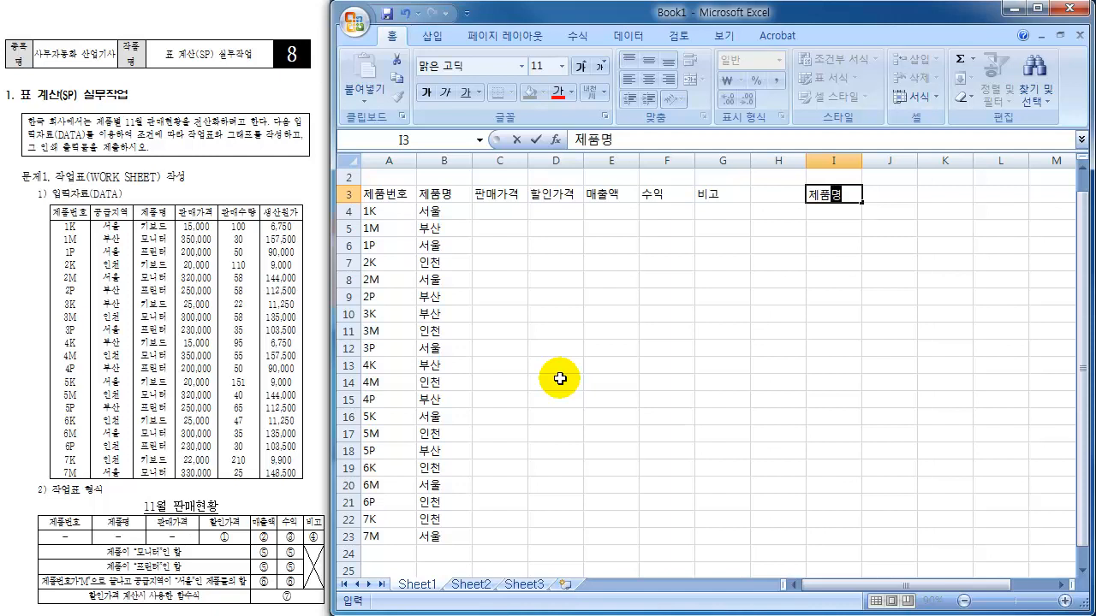
key(Return)
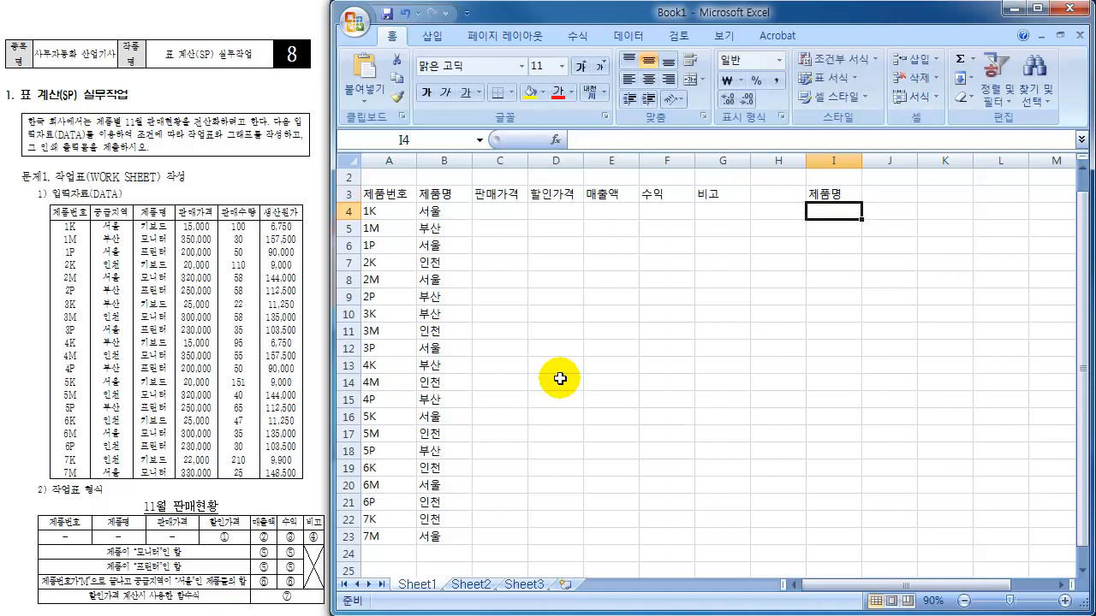
- Enter 키보드, 모니터 and 프린터 in cells I4 to I6, for the product numbers 1K to 1P
text(키보드)
key(Return)
text(ㅁ)
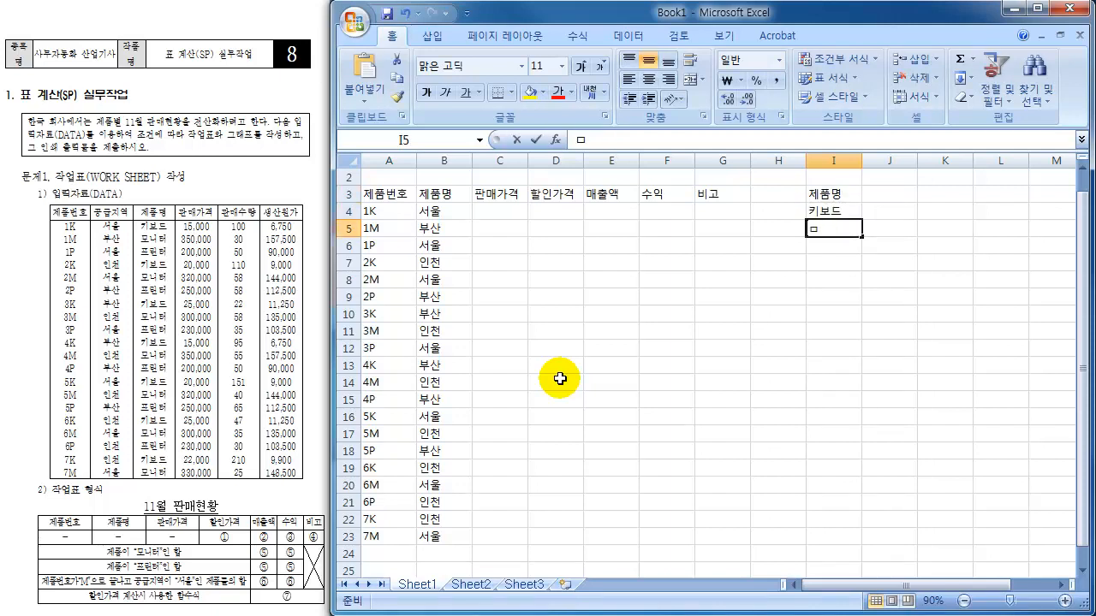
text(ㅗ니터)
key(Return)
text(프린)
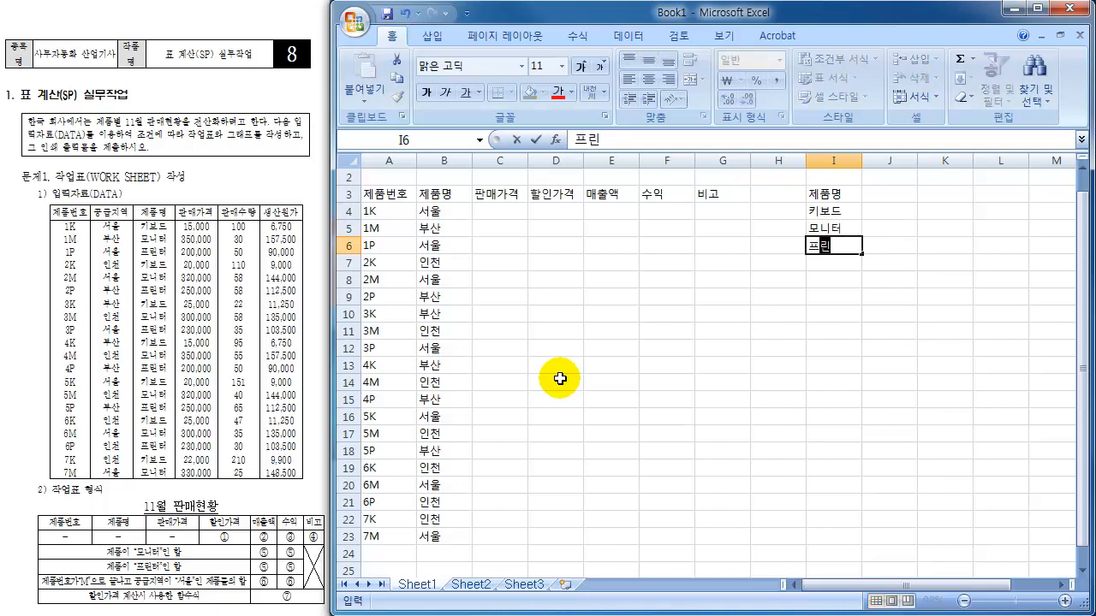
text(터)
key(Return)
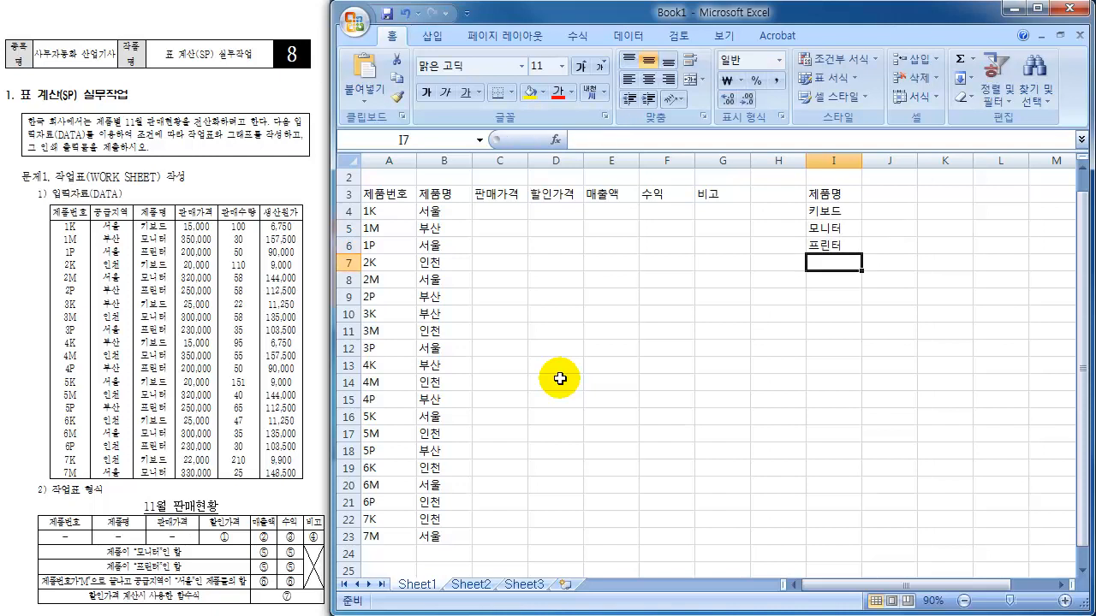
- Enter 키보드, 모니터 and 프린터 in cells I7 to I9, for the product numbers 2K to 2P
text(키보드)
key(Return)
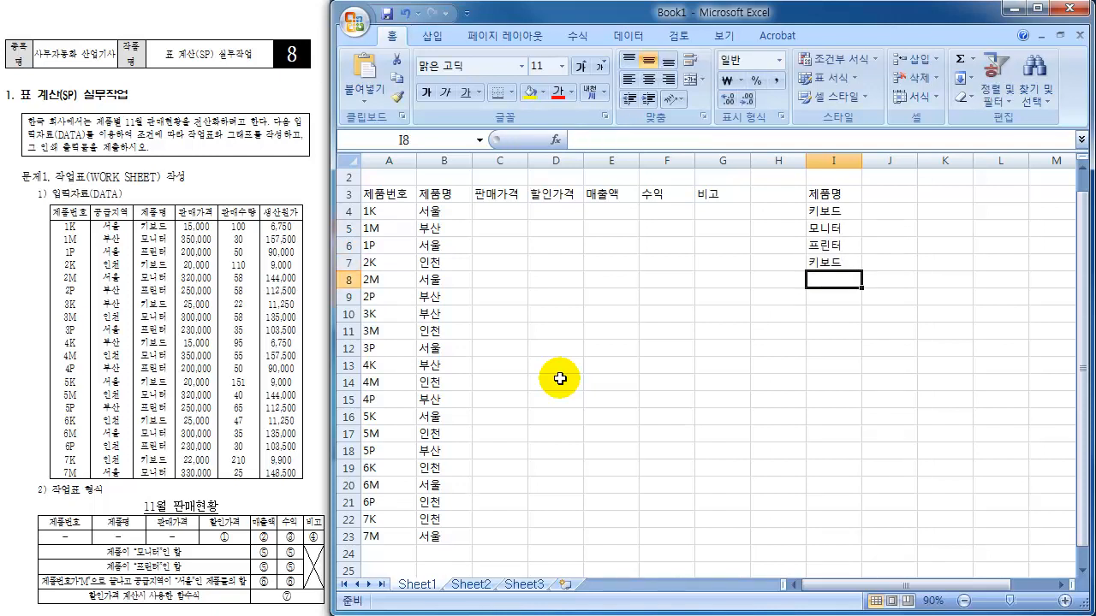
text(모니터)
key(Return)
text(프린터)
key(Return)
- Enter 키보드, 모니터 and 프린터 in cells I10 to I12, for the product numbers 3K to 3P
text(키)
key(Return)
text(모니터)
key(Return)
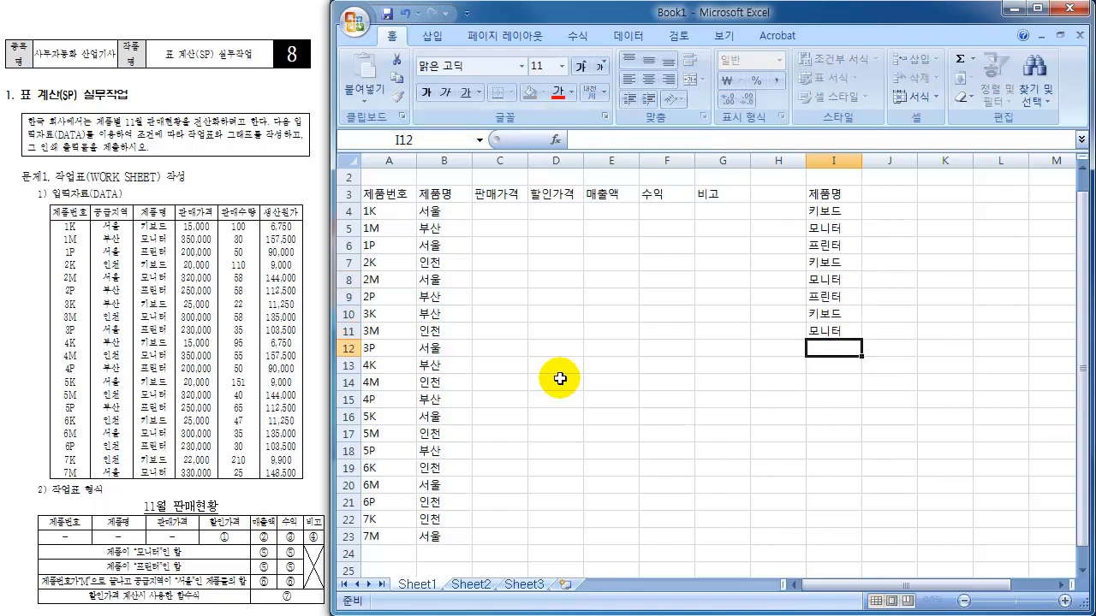
text(프린터)
key(Return)
- Enter 키보드, 모니터 and 프린터 in cells I13 to I15, for the product numbers 4K to 4P
text(키보드)
key(Return)
text(모니터)
key(Return)
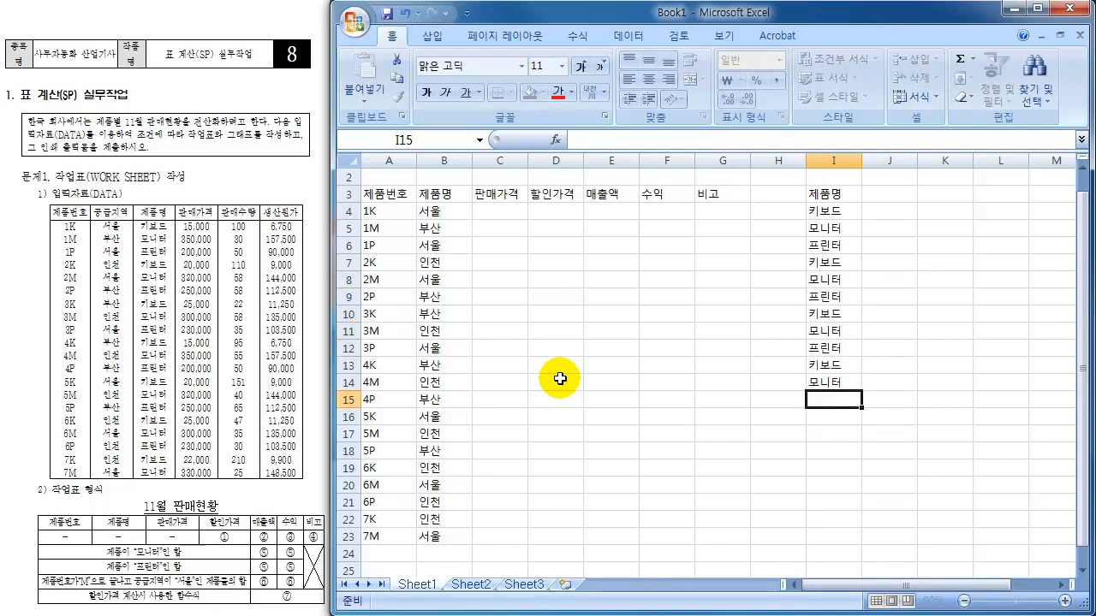
text(프린터)
key(Return)
- Enter 키보드, 모니터 and 프린터 in cells I16 to I18, for the product numbers 5K to 5P
text(킴)
key(BackSpace)
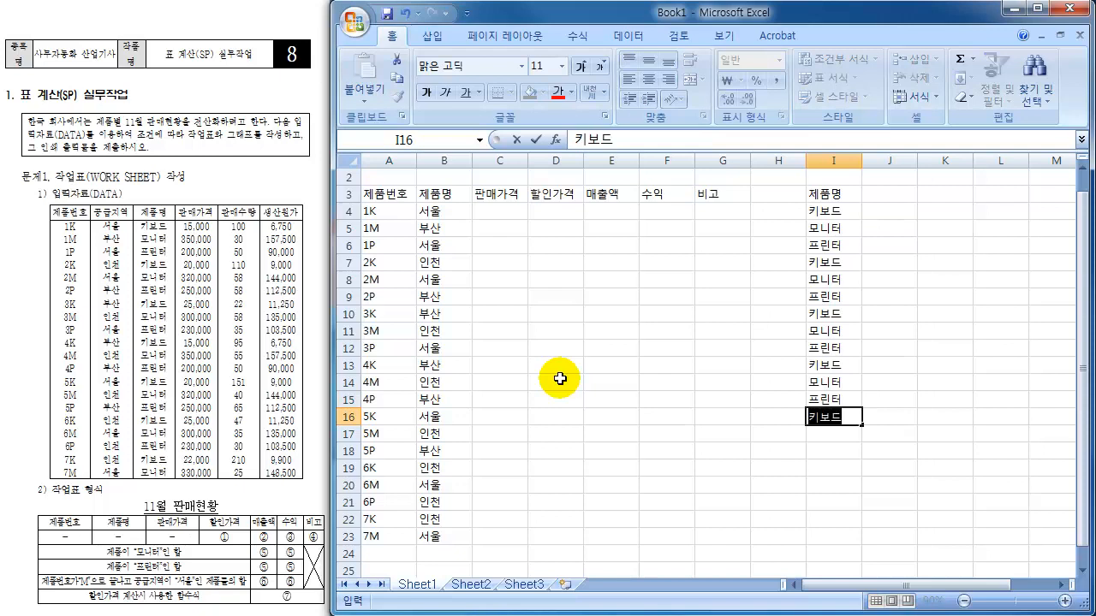
key(Return)
key(Up)
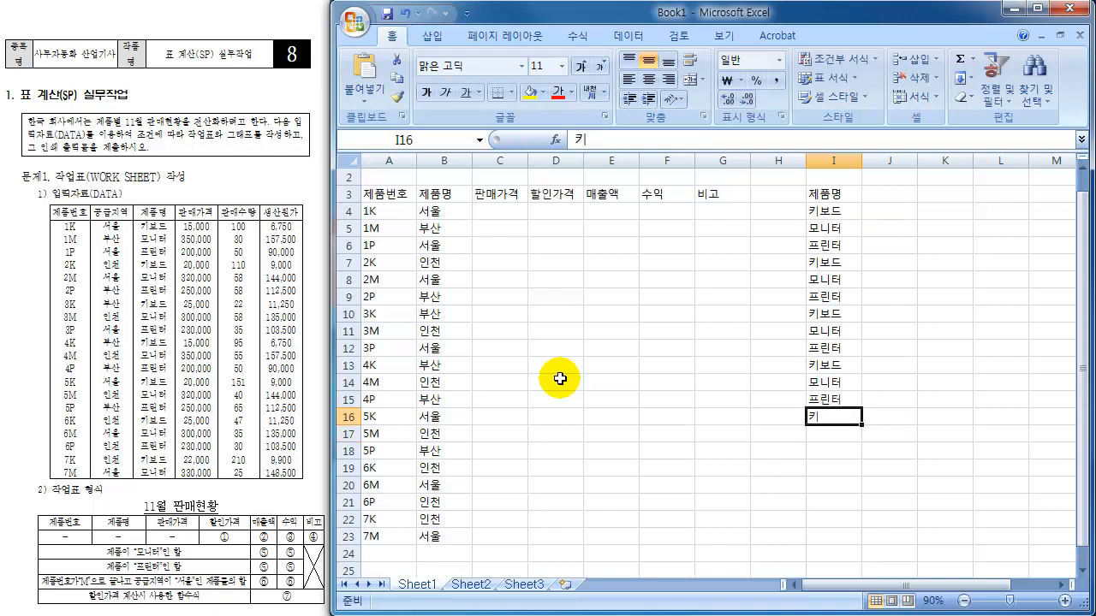
text(키)
key(Return)
text(모)
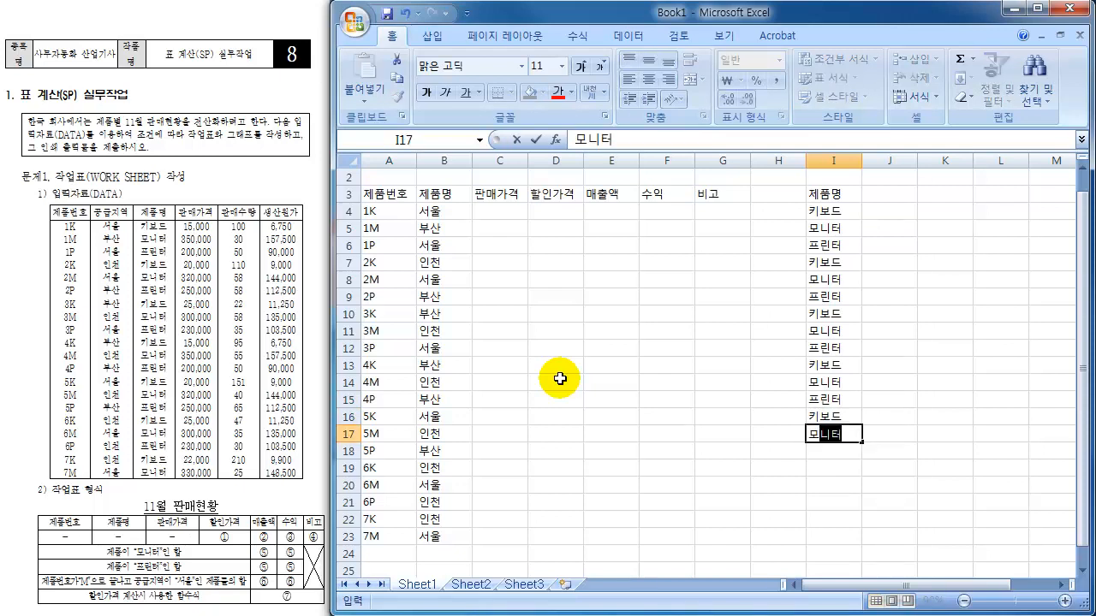
key(Return)
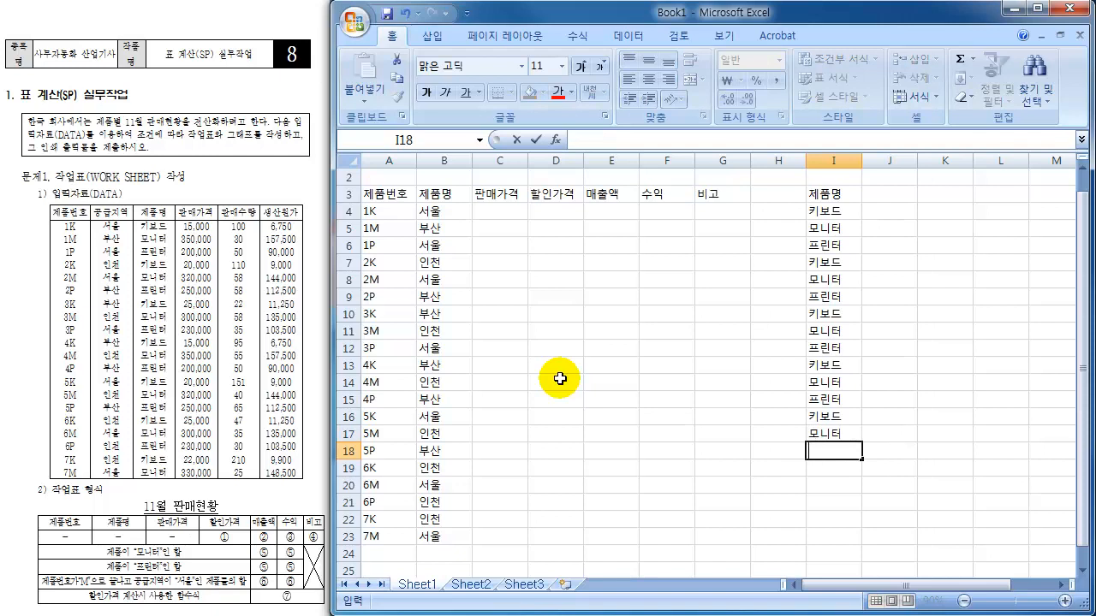
text(프린터)
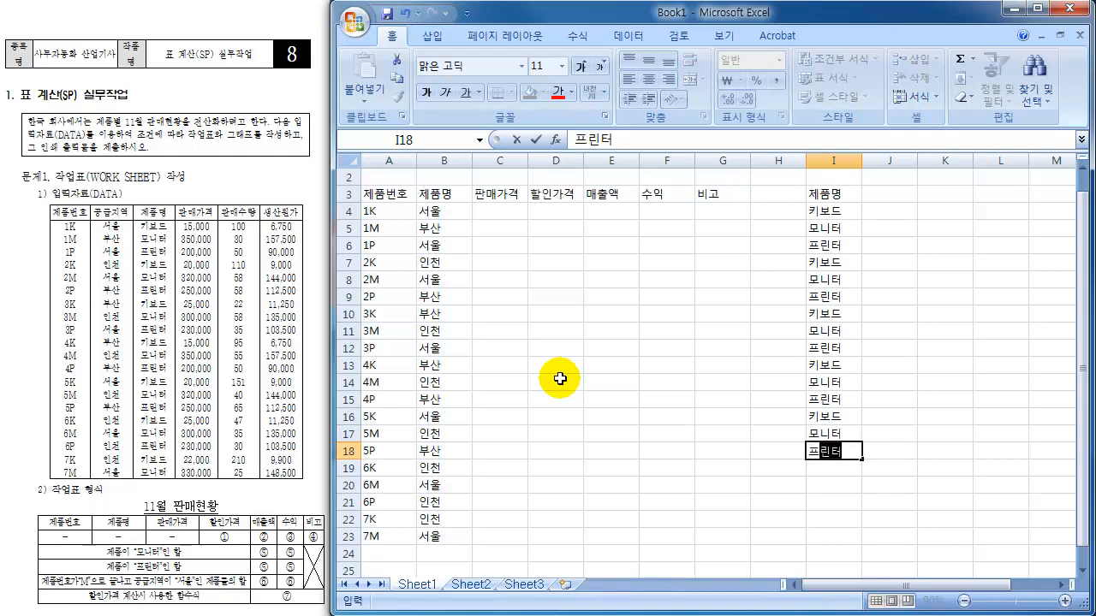
key(Return)
- Enter 키보드, 모니터 and 프린터 in cells I19 to I21, for the product numbers 6K to 6P
text(키보드)
key(Return)
text(모니터)
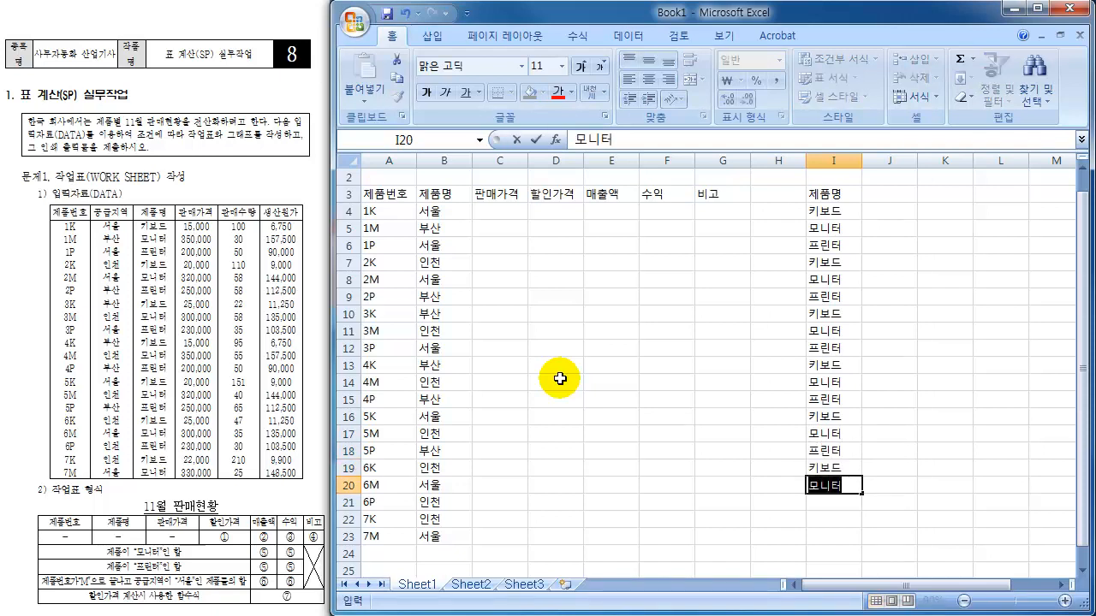
key(Return)
text(프린터)
key(Return)
- Enter 키보드 and 모니터 in cells I22 and I23, for the product numbers 7K and 7M
text(키)
key(Return)
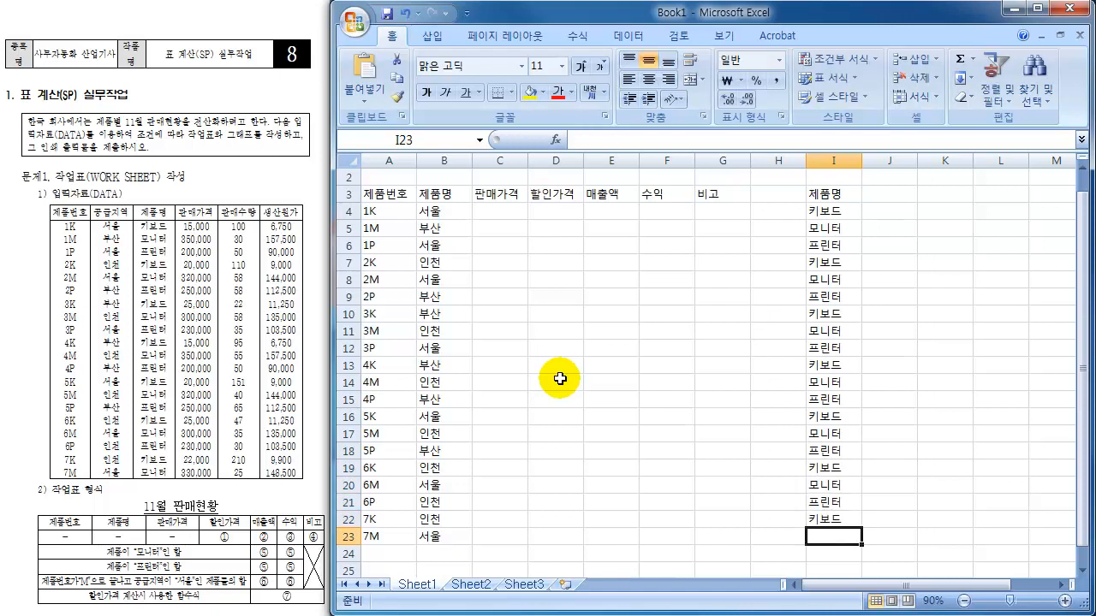
text(모)
key(Return)
- Enter the 판매가격 values 15000, 350000 and 200000 in cells C4 to C6, for the product numbers 1K to 1P
key(Up)
key(Up)
key(Left)
key(Left)
key(Left)
key(Left)
key(Left)
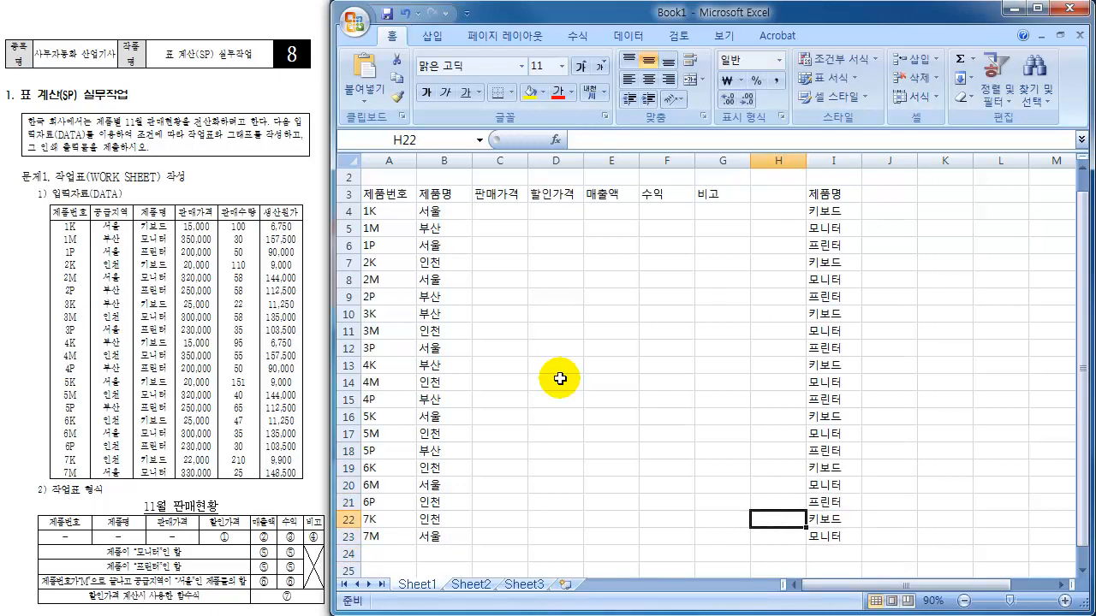
key(Up)
key(Up)
key(Up)
key(Up)
key(Up)
key(Up)
key(Up)
key(Up)
key(Up)
key(Up)
key(Up)
key(Up)
key(Up)
key(Up)
key(Up)
key(Up)
key(Up)
key(Up)
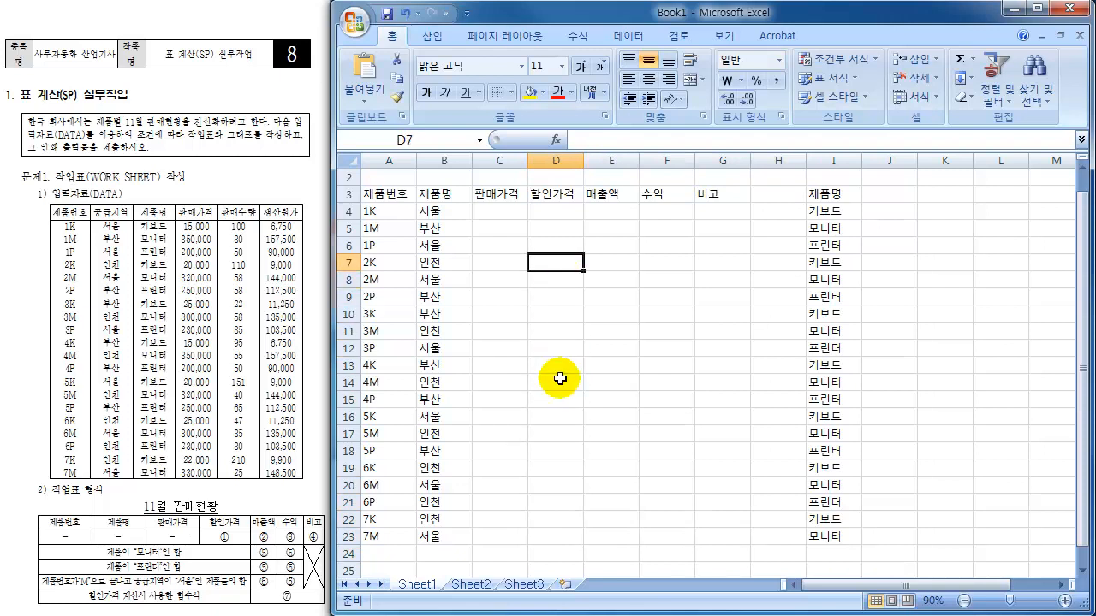
key(Left)
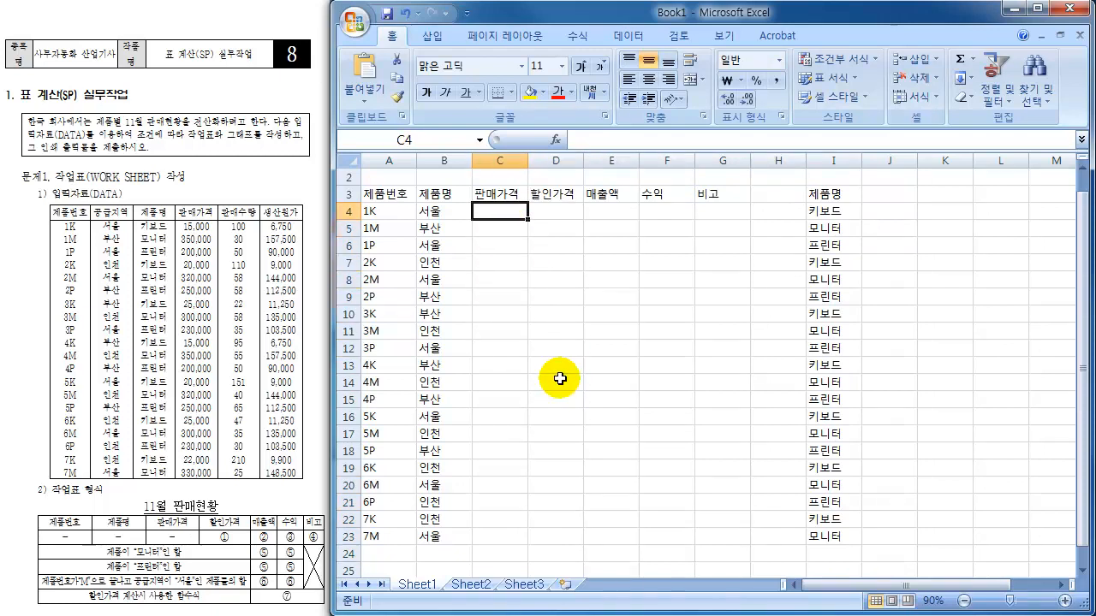
text(15000)
key(Return)
text(3)
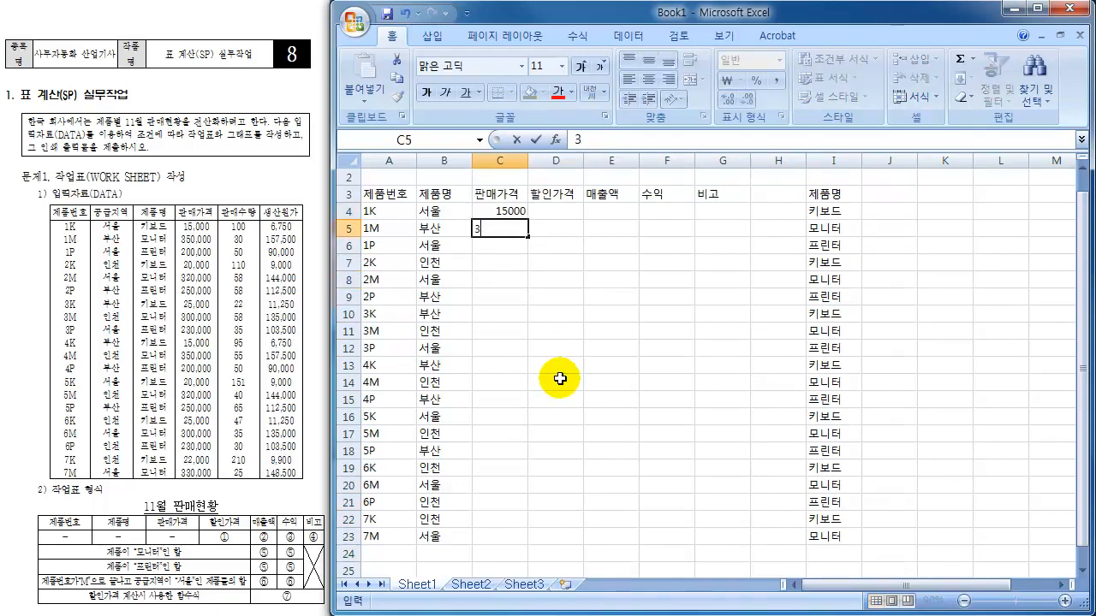
text(50000)
key(Return)
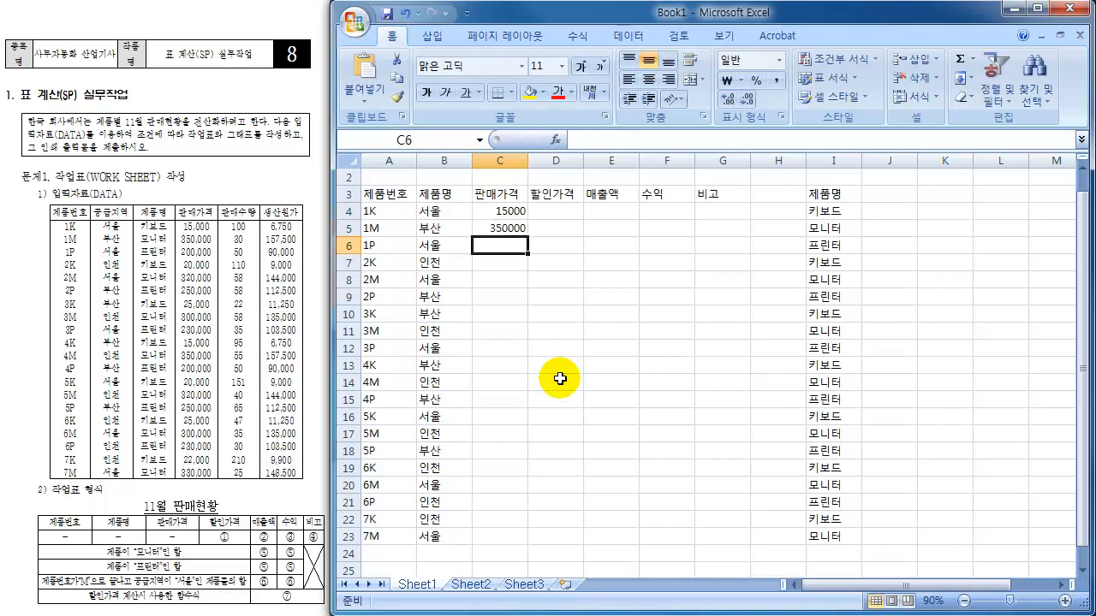
text(200000)
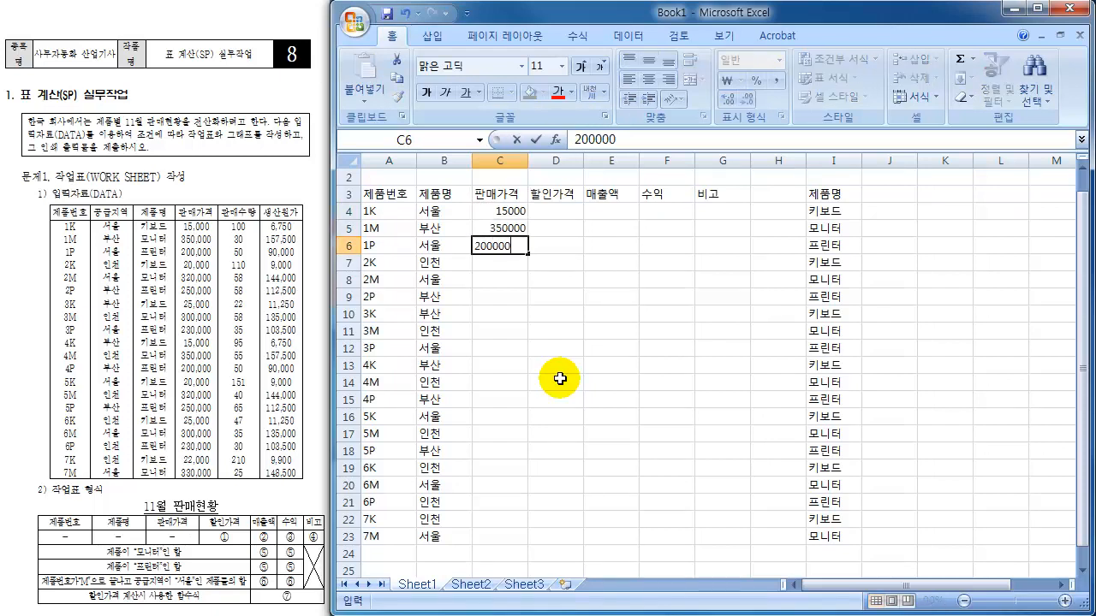
key(Return)
- Enter the 판매가격 values 20000, 320000 and 250000 in cells C7 to C9, for the product numbers 2K to 2P
text(2000)
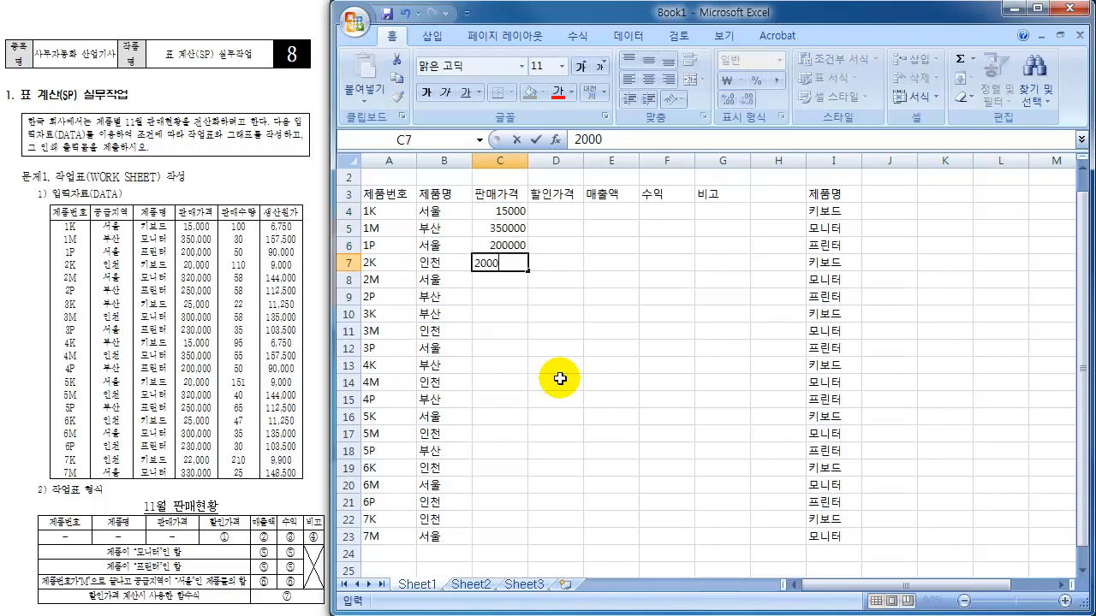
text(0)
key(Return)
text(320000)
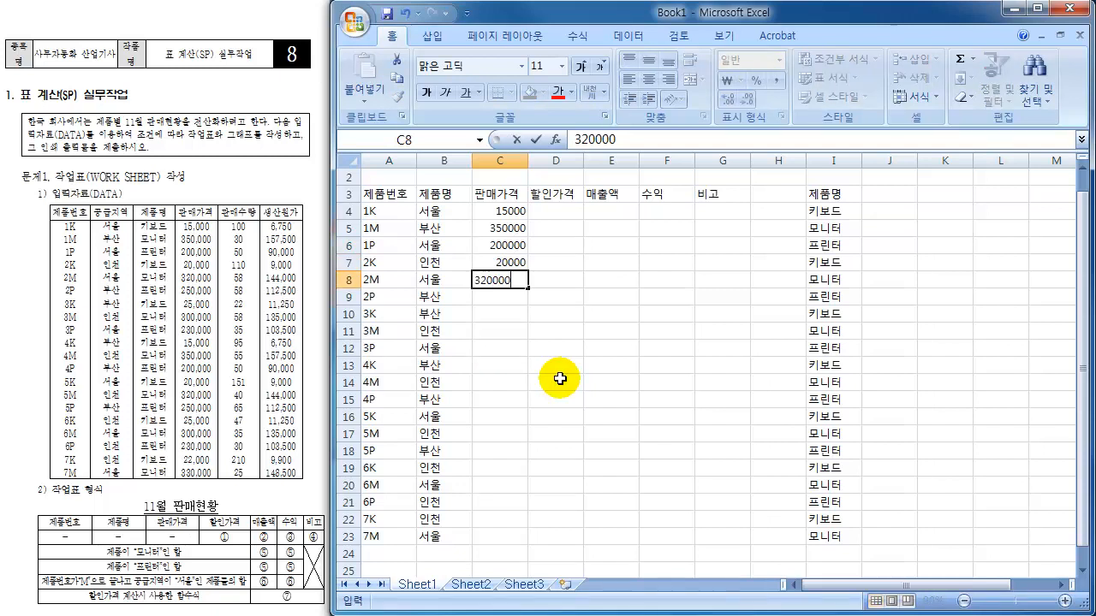
key(Return)
text(2500)
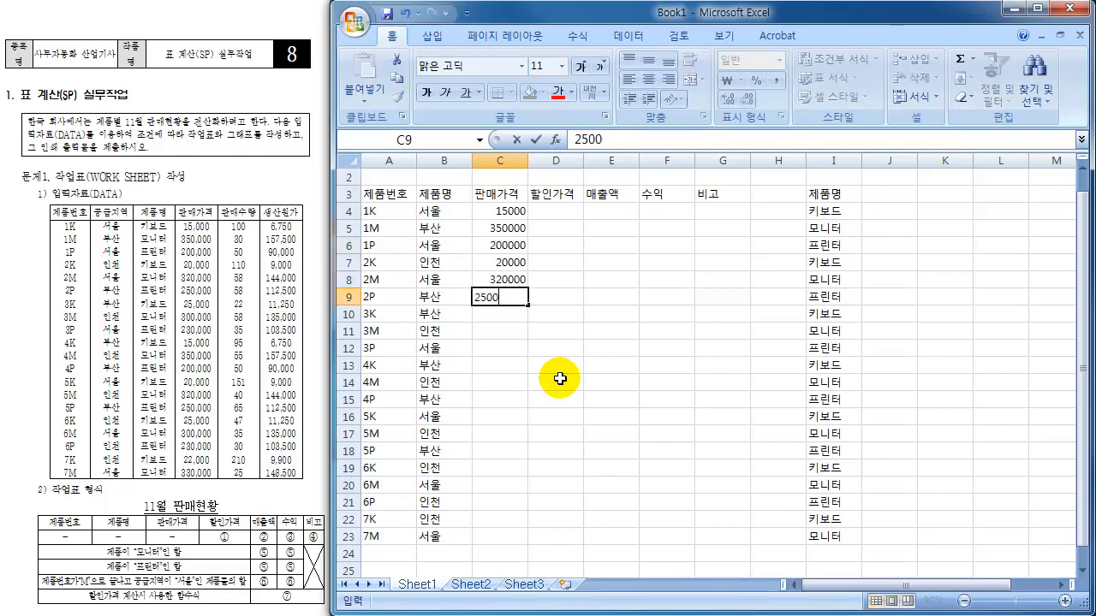
text(00)
key(Return)
- Enter the 판매가격 values 25000, 300000 and 230000 in cells C10 to C12, for the product numbers 3K to 3P
text(25000)
key(Return)
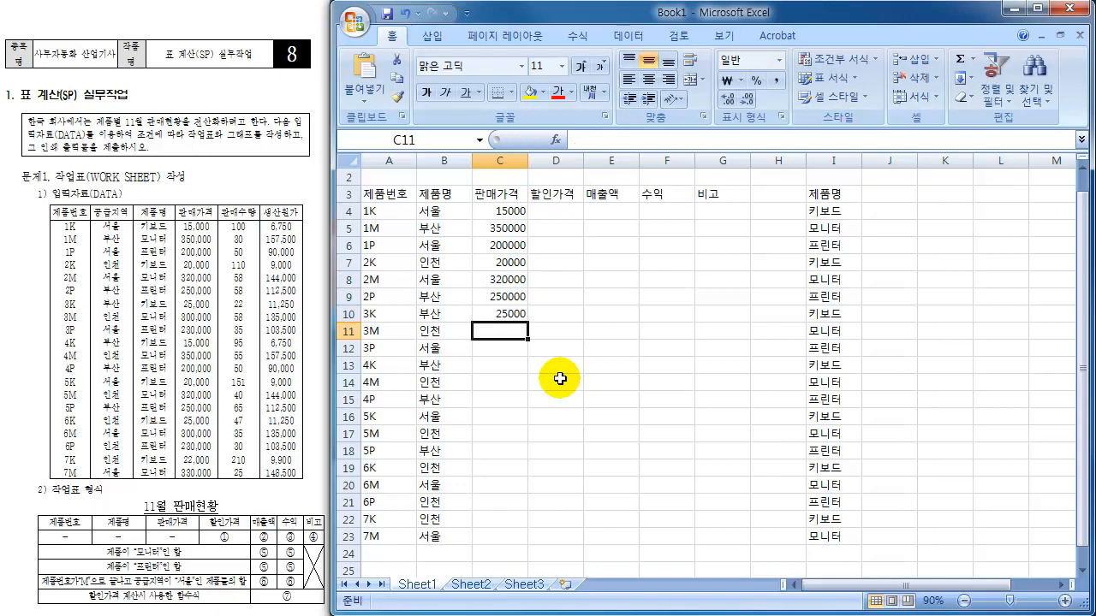
text(300000)
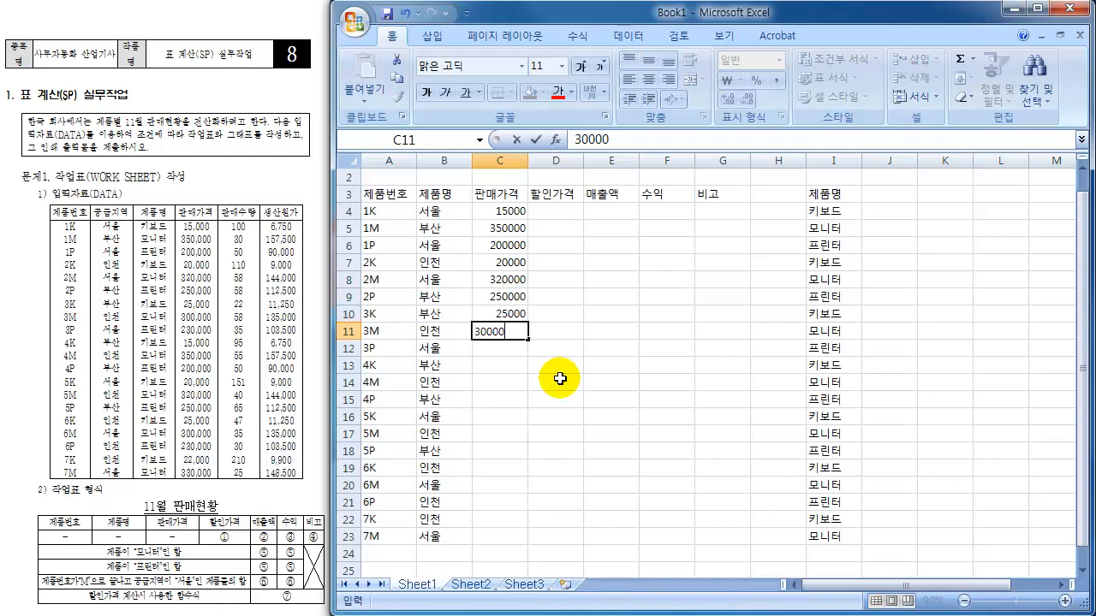
key(Return)
text(230000)
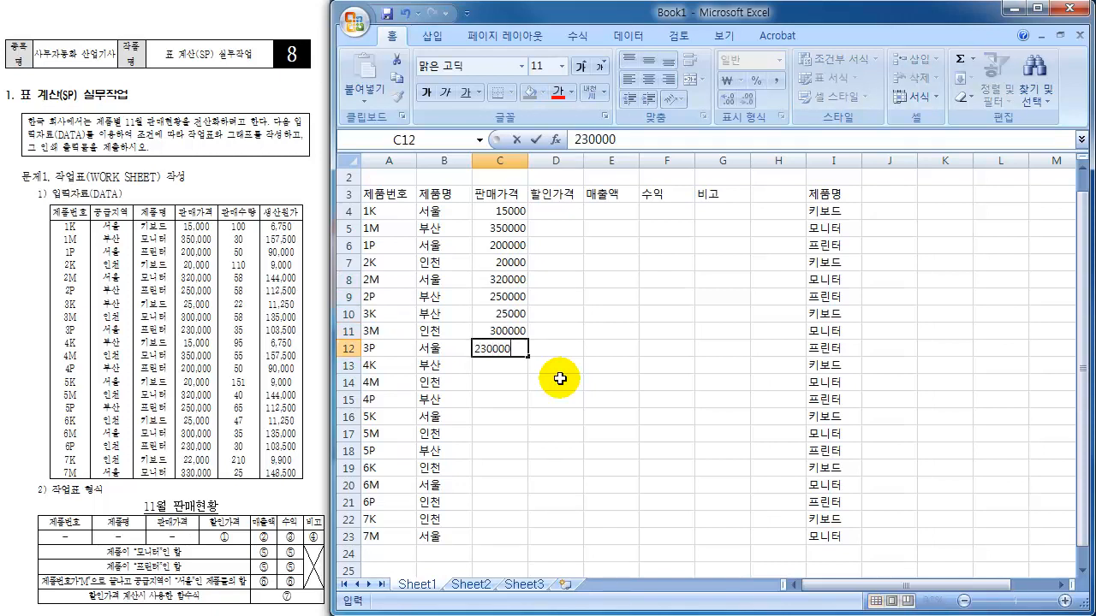
key(Return)
- Enter the 판매가격 values 15000, 350000 and 200000 in cells C13 to C15, for the product numbers 4K to 4P
text(15000)
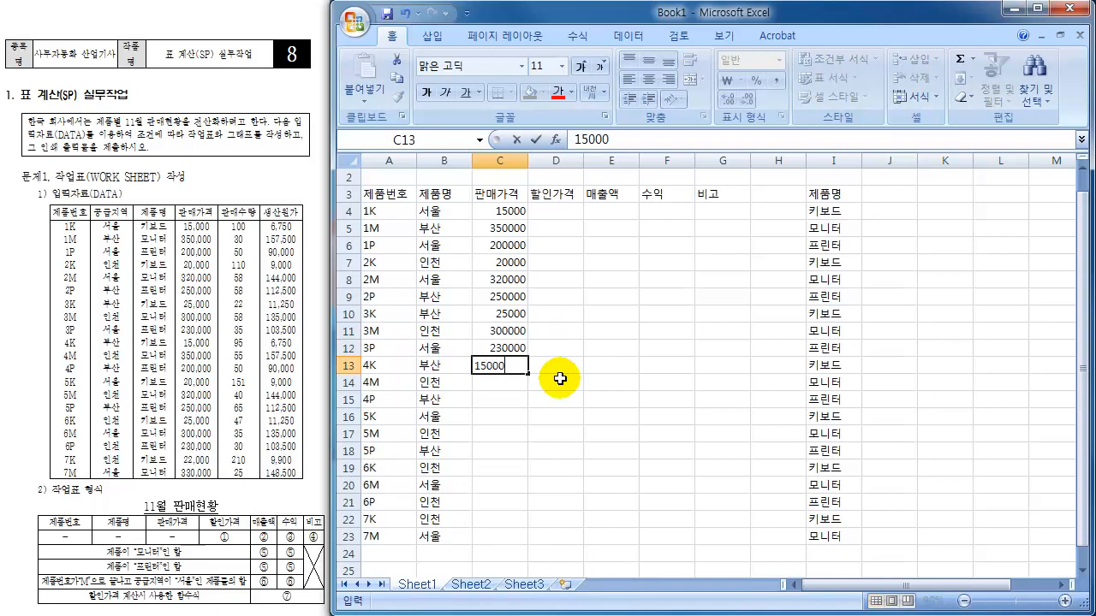
key(Return)
text(350)
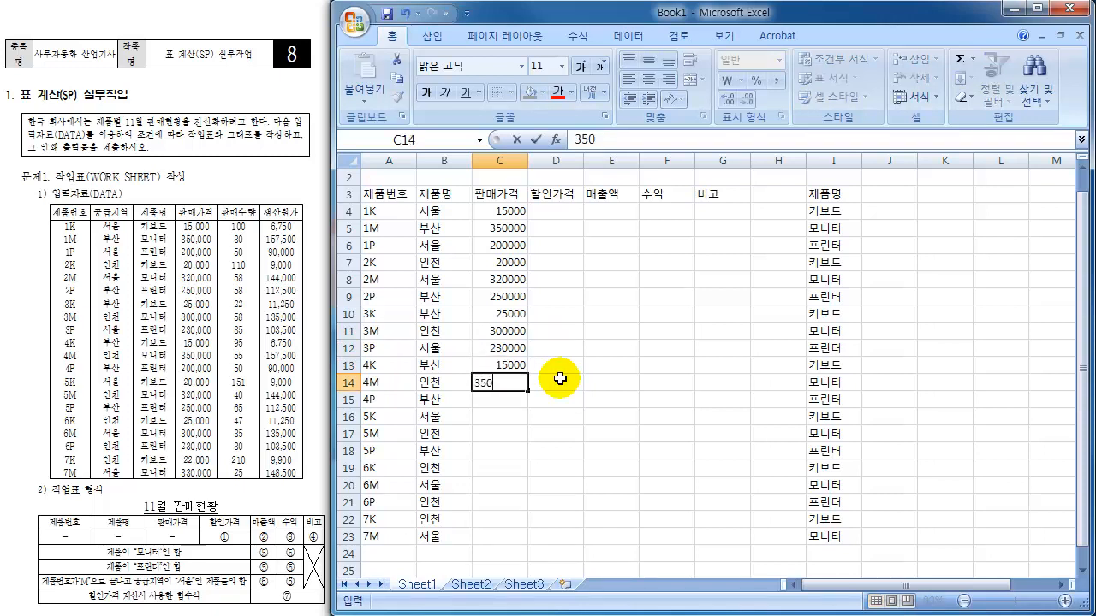
text(000)
key(Return)
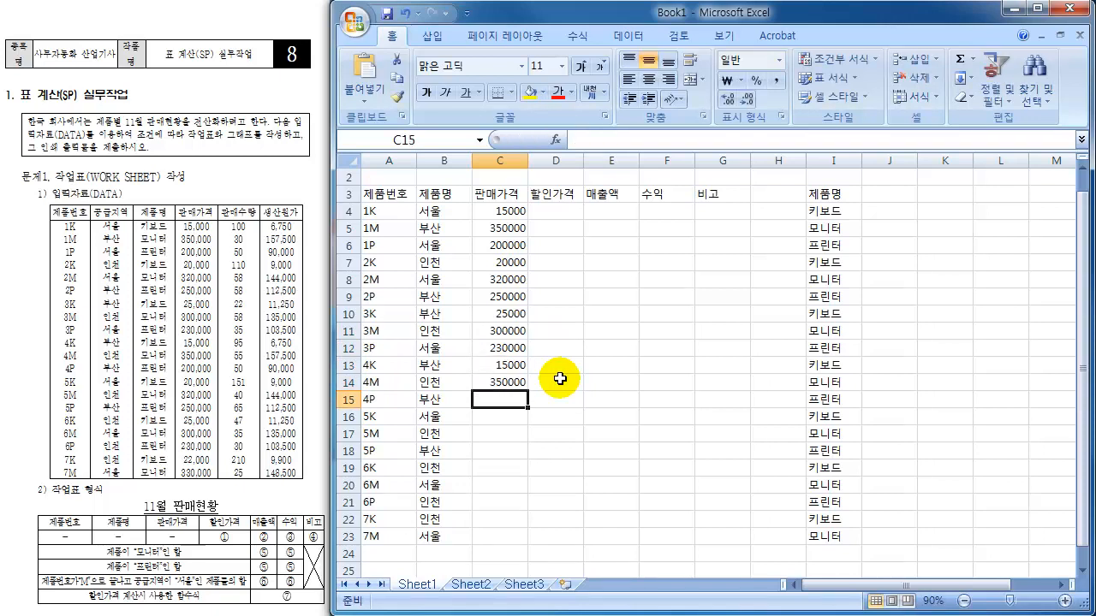
text(200000)
key(Return)
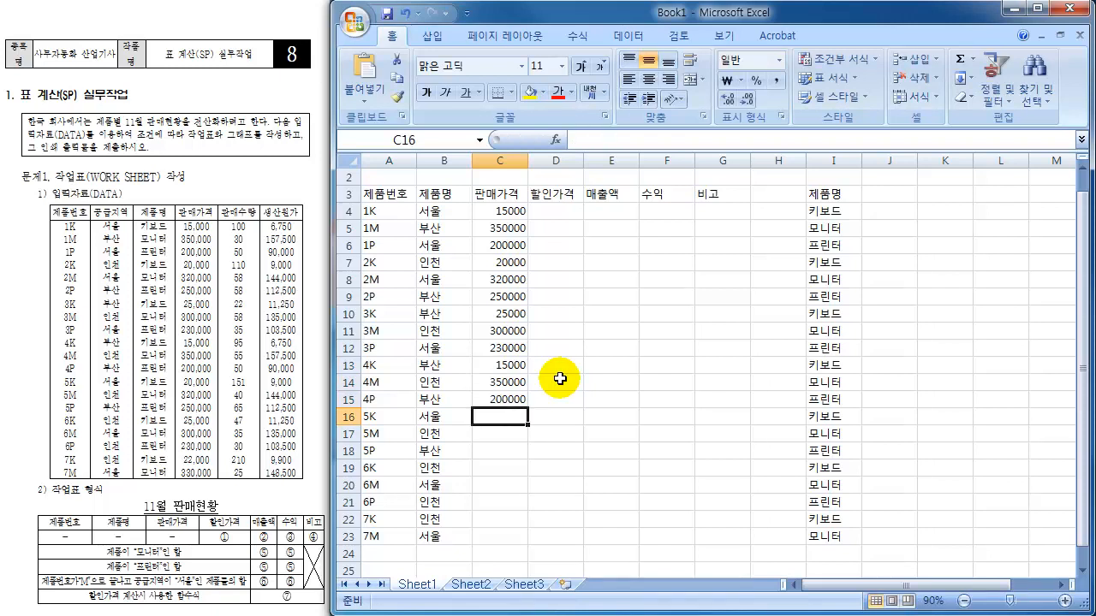
- Enter the 판매가격 values 20000, 320000 and 250000 in cells C16 to C18, for the product numbers 5K to 5P
text(20000)
key(Return)
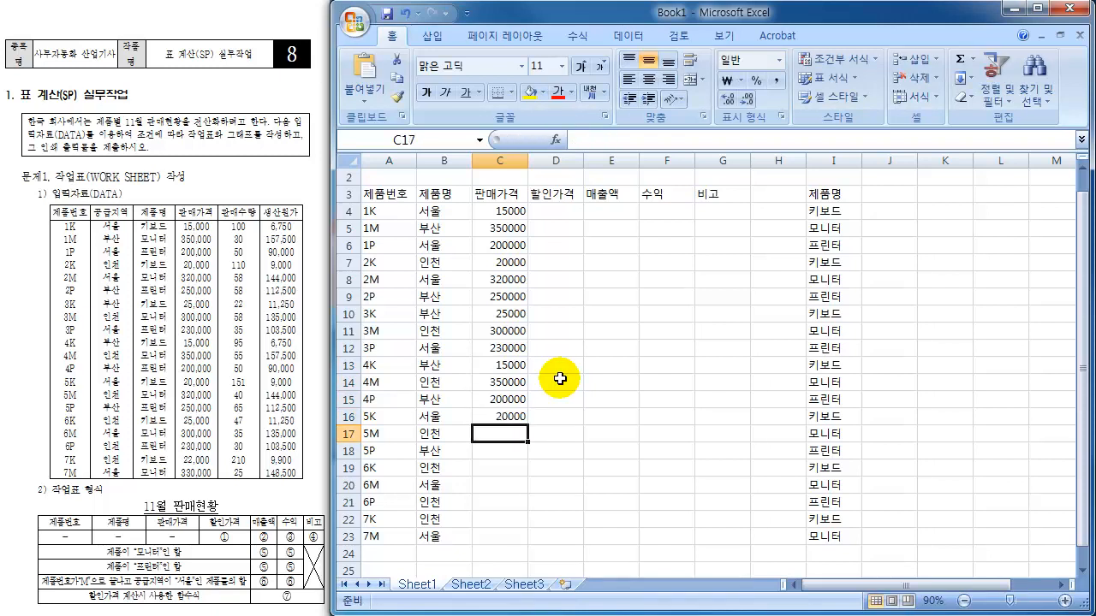
text(320000)
key(Return)
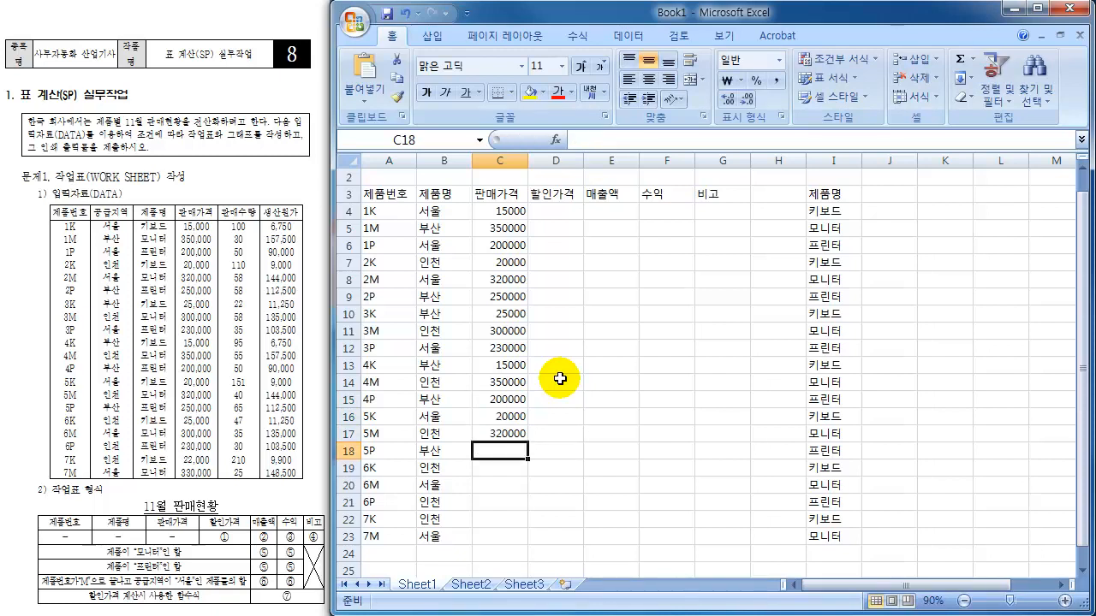
text(250000)
key(Return)
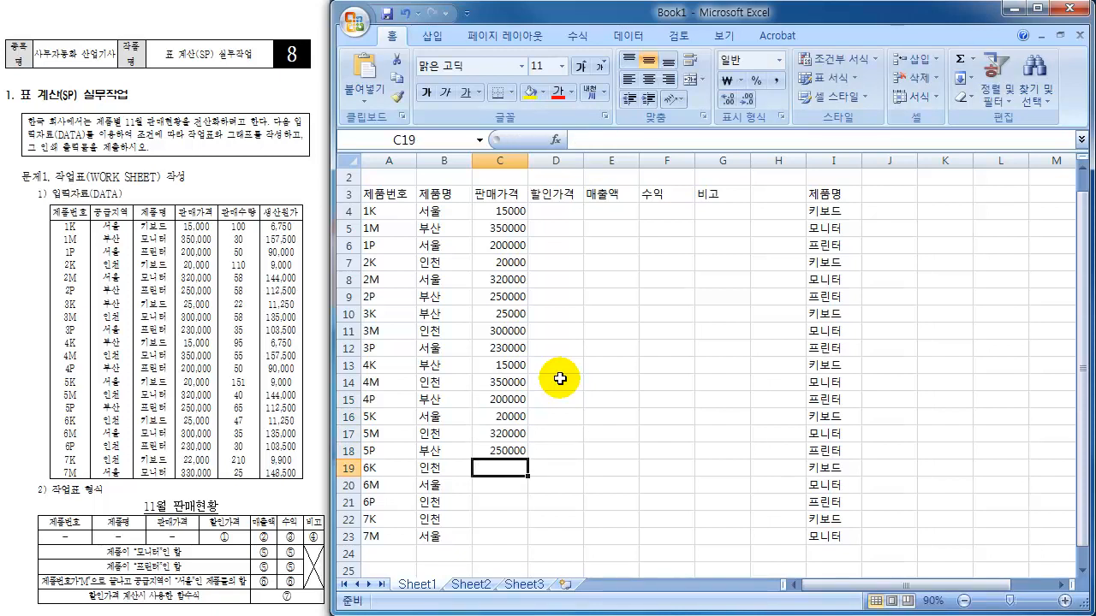
- Enter the 판매가격 values 25000, 300000 and 230000 in cells C19 to C21, for the product numbers 6K to 6P
text(25000)
key(Return)
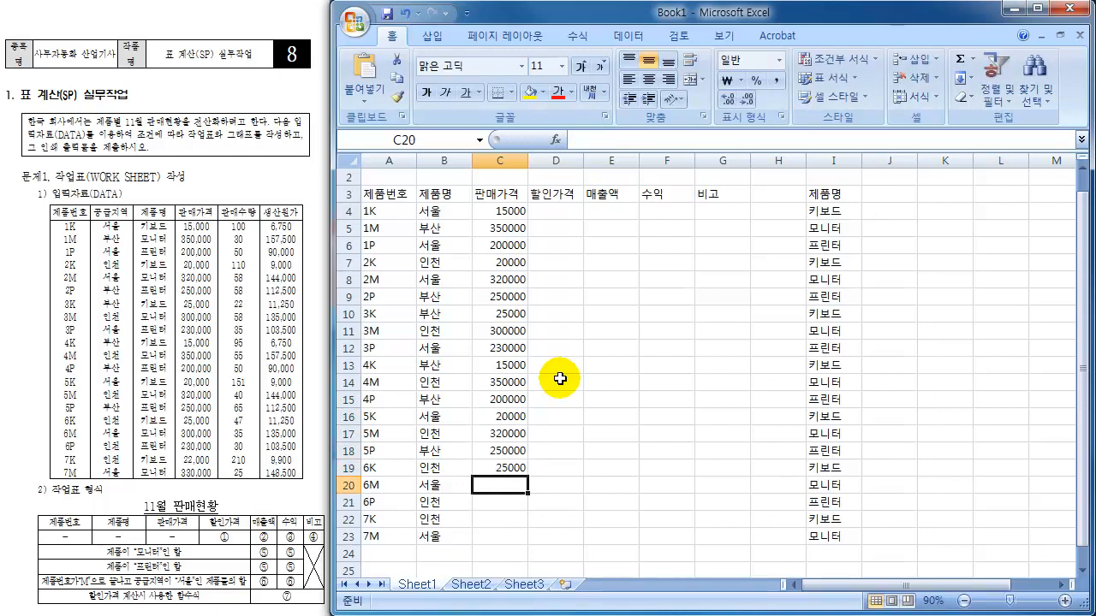
text(300000)
key(Return)
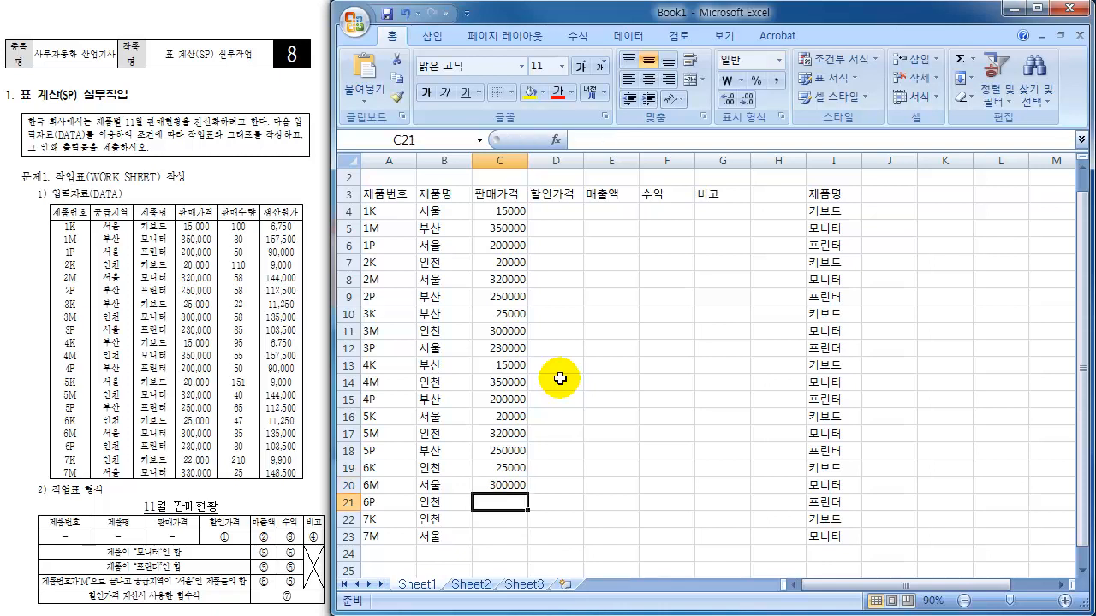
text(230000)
key(Return)
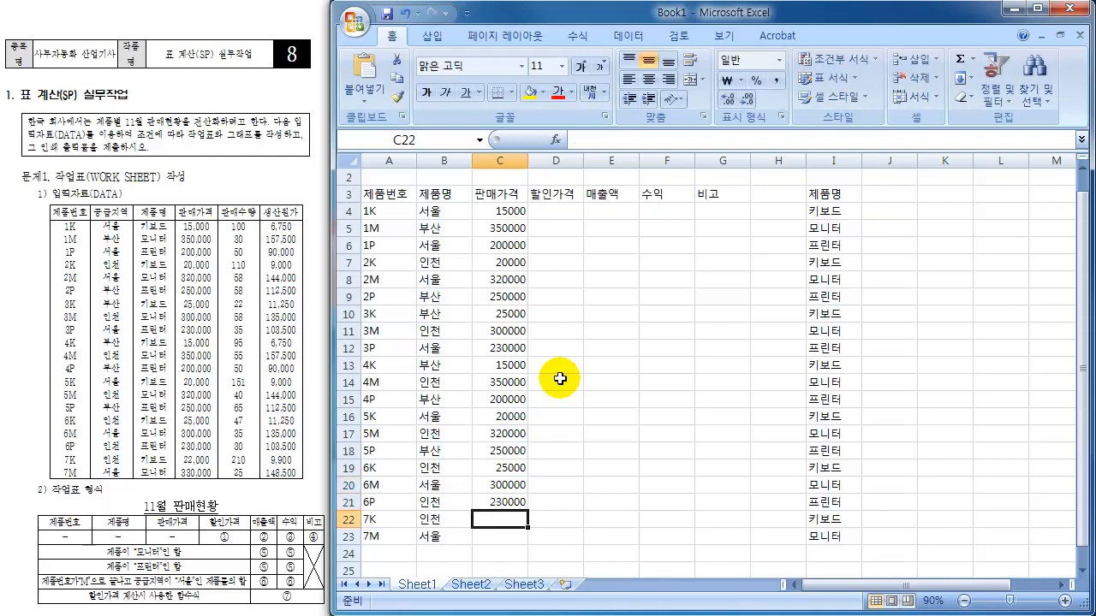
- Enter the 판매가격 values 22000 and 330000 in cells C22 and C23, for the product numbers 7K and 7M
text(22000)
key(Return)
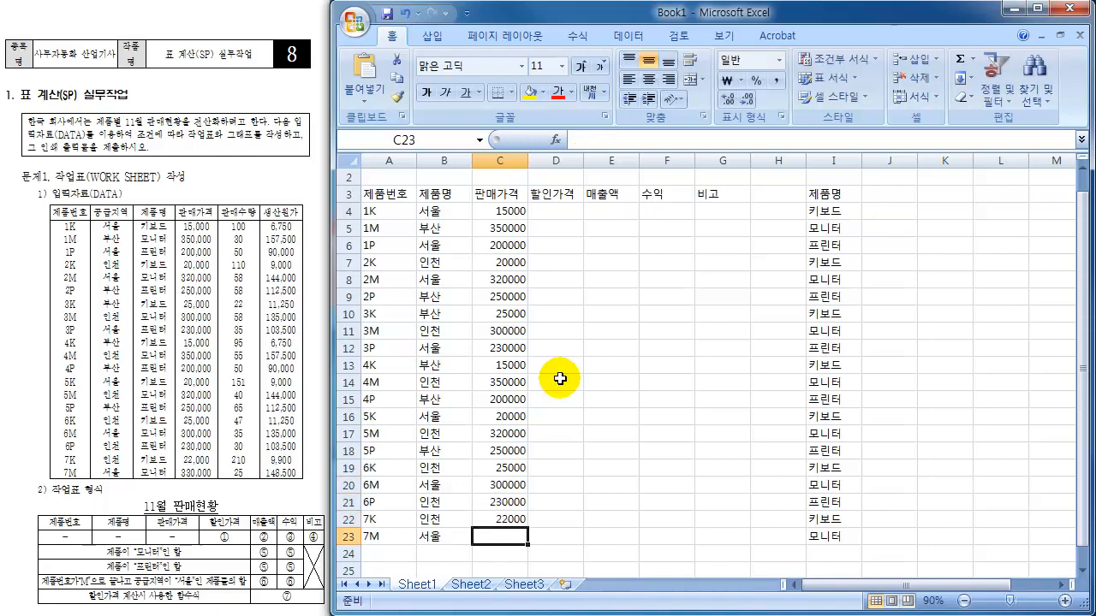
text(330000)
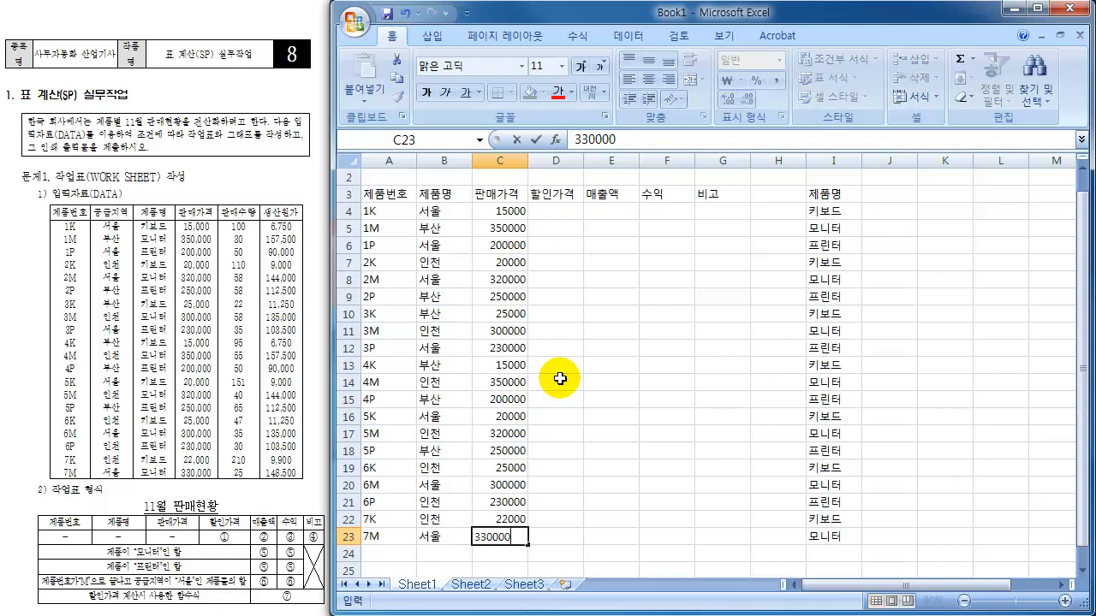
key(Return)
- Add the column headings 판매수량 in cell J3 and 생산원가 in cell K3, beside the 제품명 heading
key(Right)
key(Up)
key(Up)
key(Up)
key(Up)
key(Up)
key(Up)
key(Up)
key(Up)
key(Up)
key(Up)
key(Up)
key(Up)
key(Up)
key(Up)
key(Up)
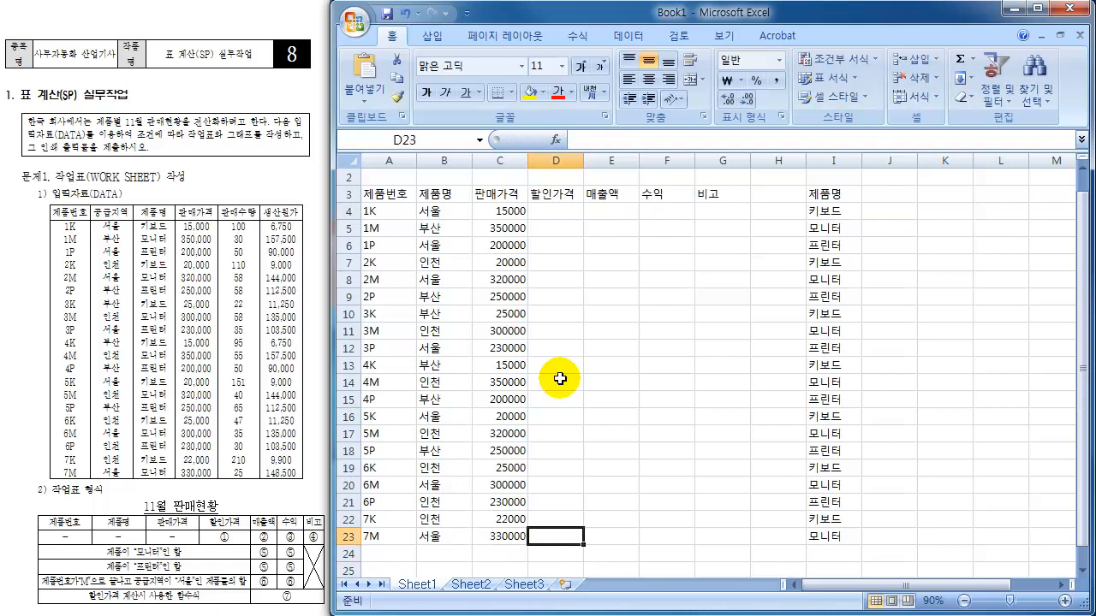
key(Up)
key(Up)
key(Up)
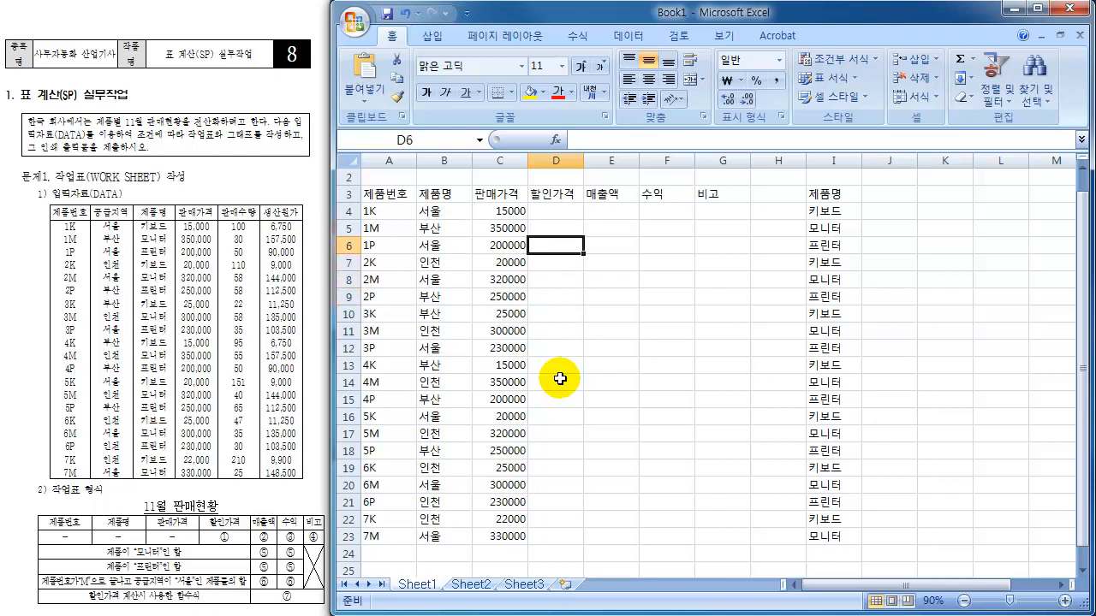
key(Up)
key(Up)
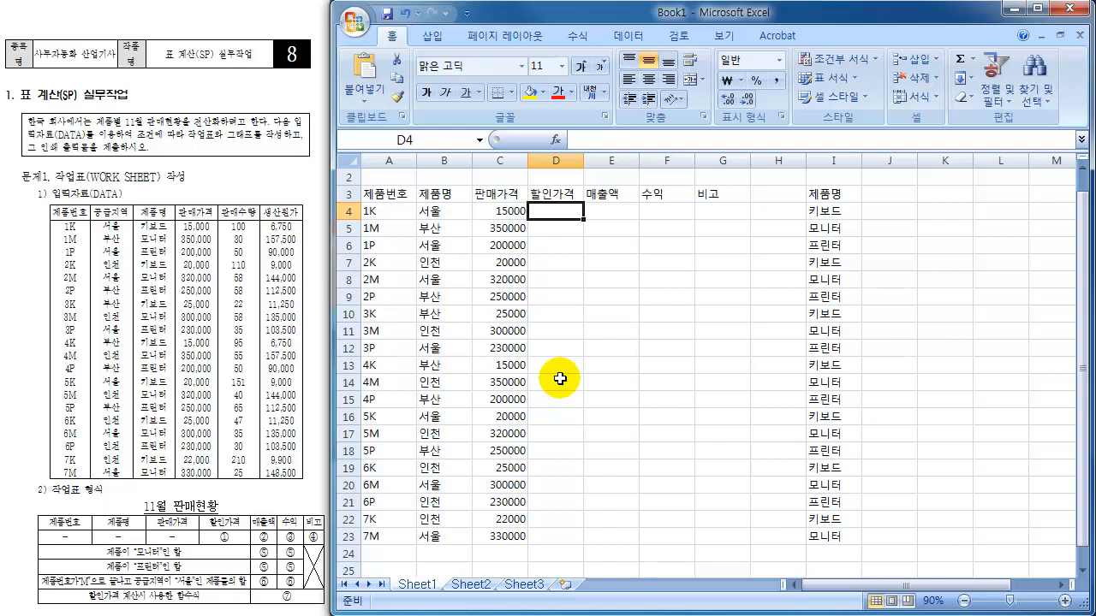
key(Right)
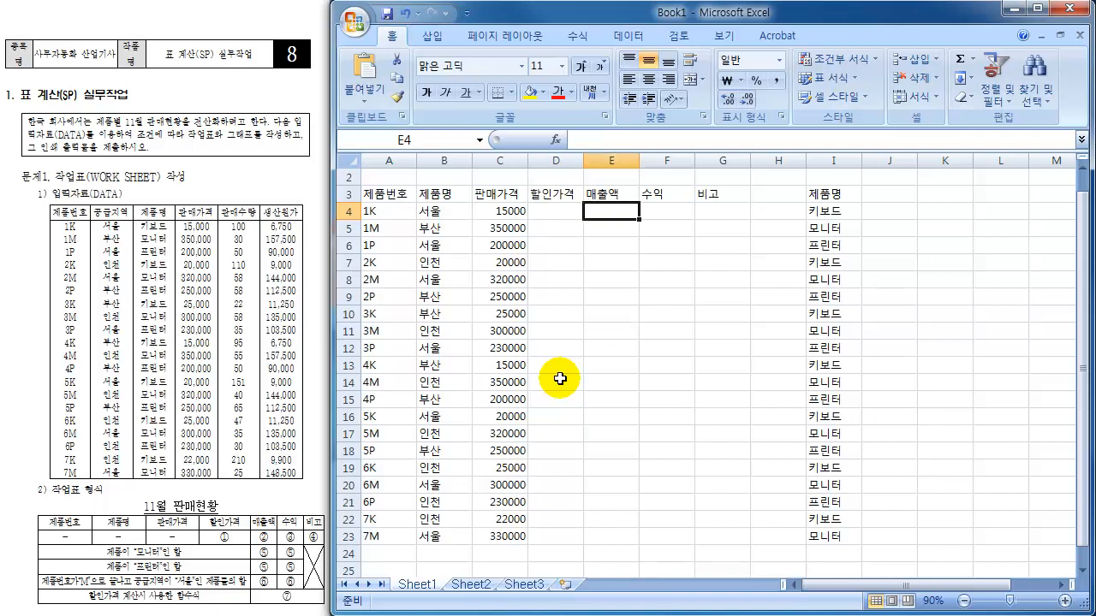
key(Right)
key(Right)
key(Right)
key(Right)
key(Right)
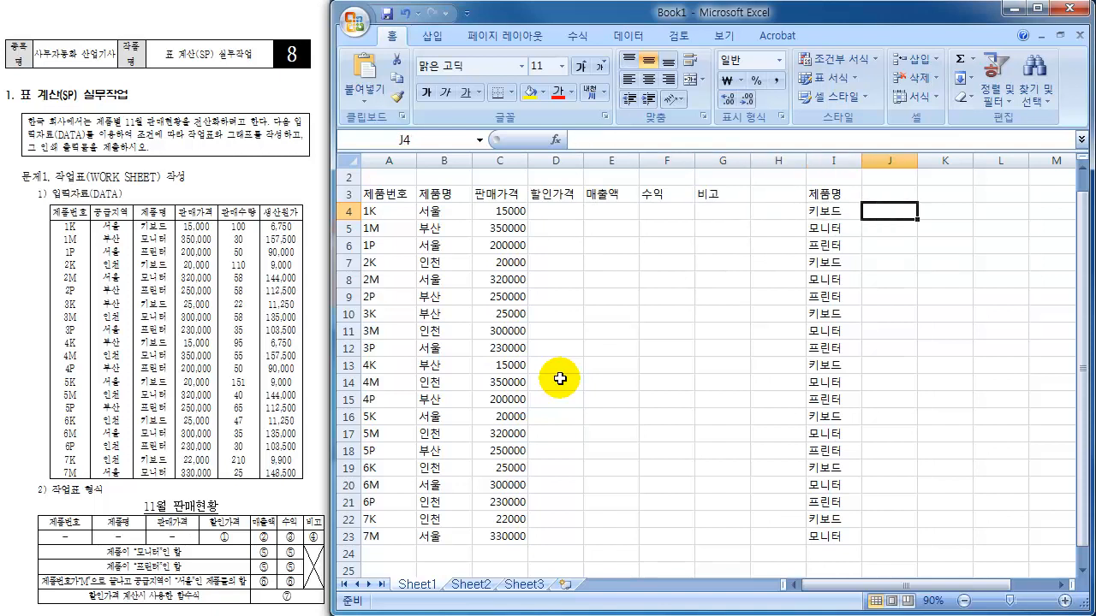
key(Up)
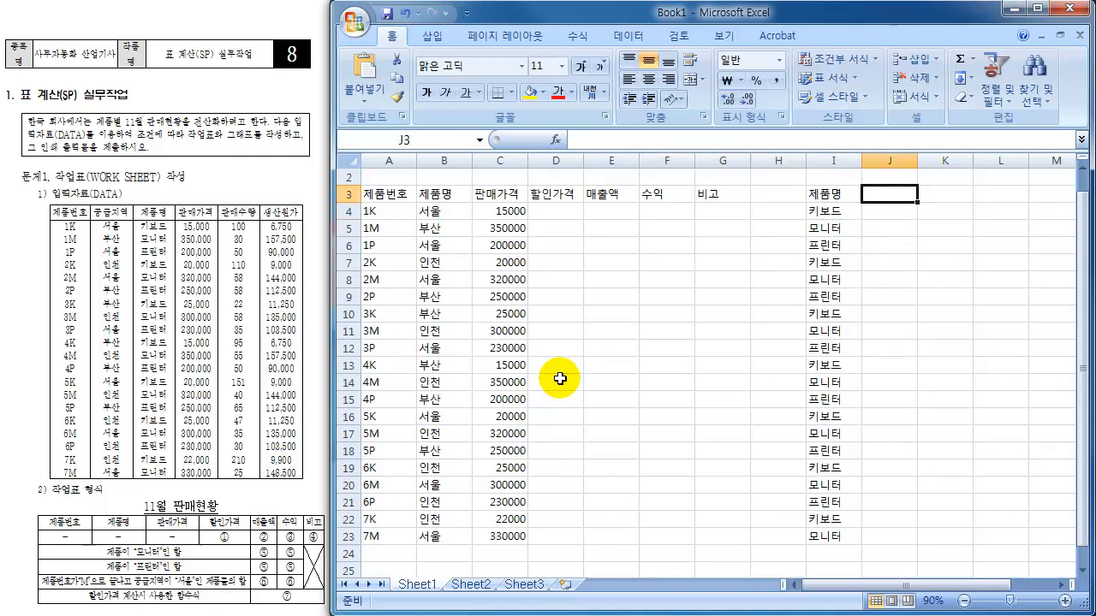
text(판매수)
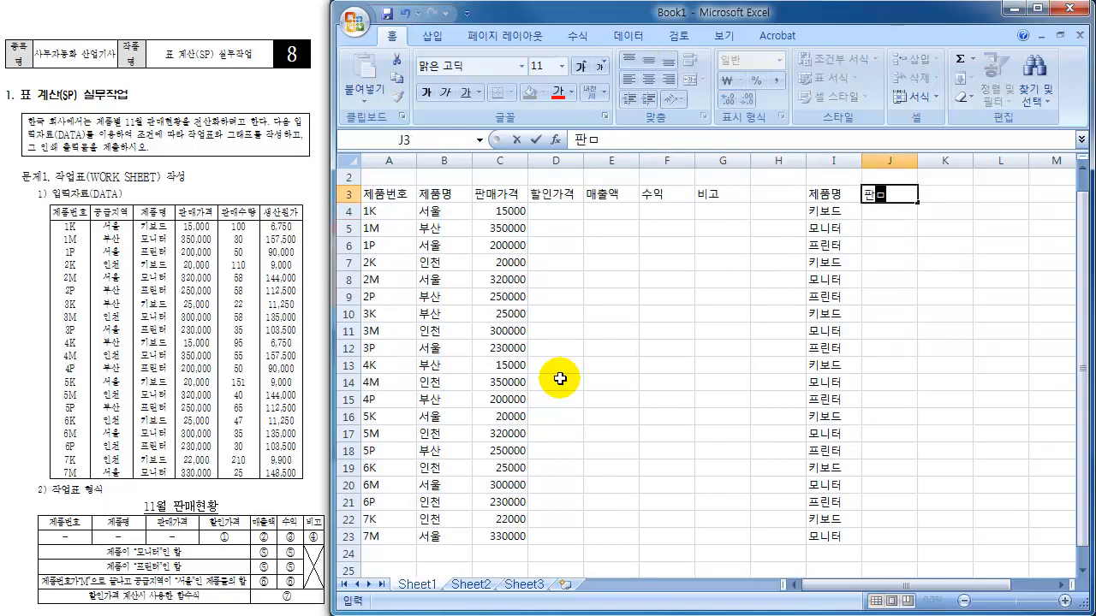
text(량)
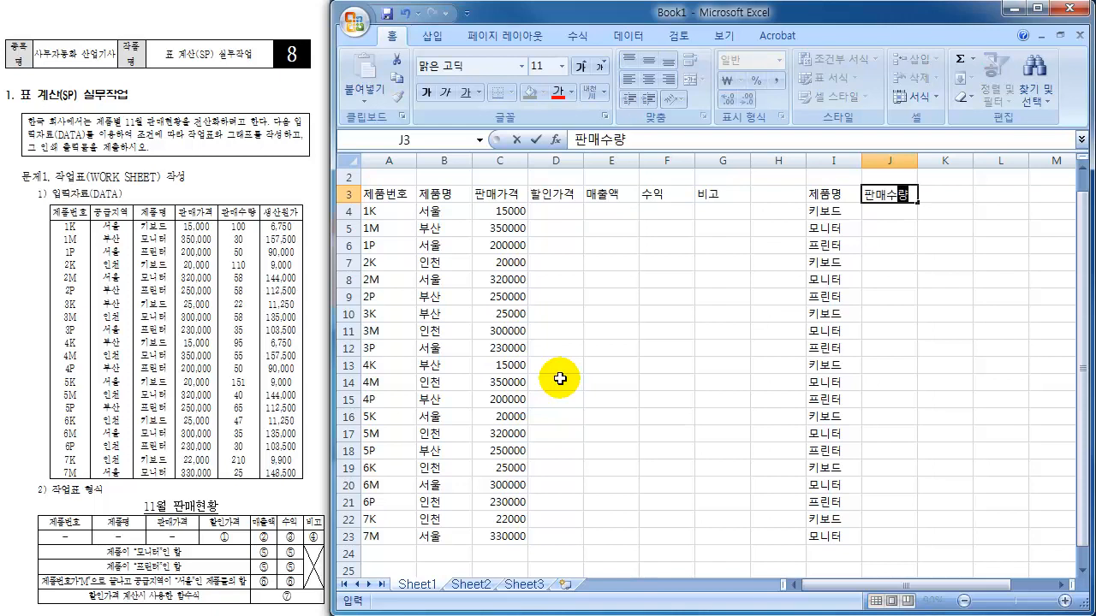
key(Tab)
text(생산원가)
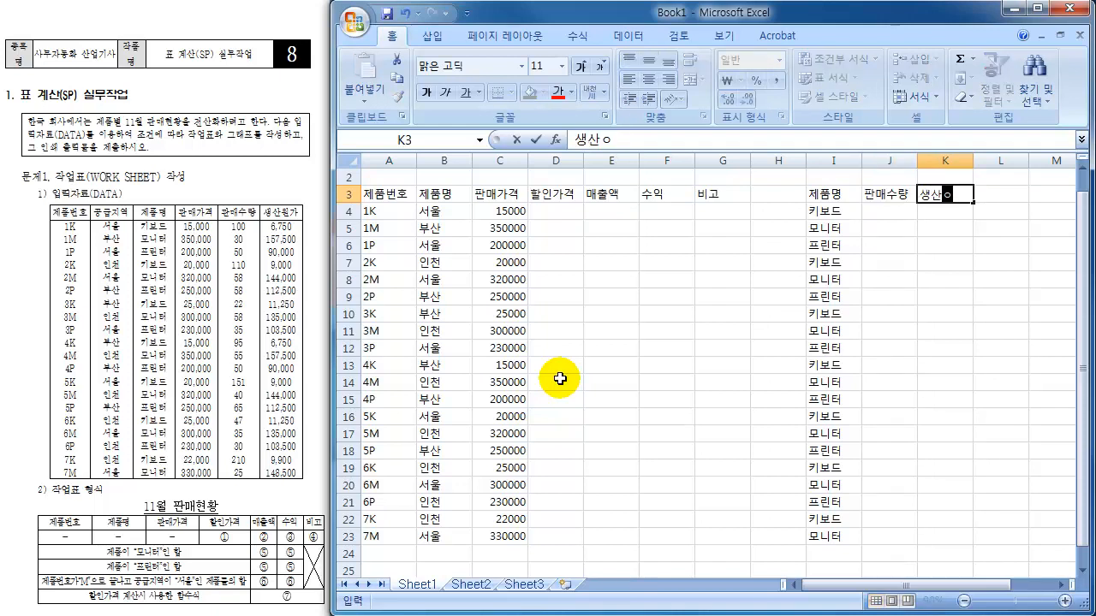
key(Return)
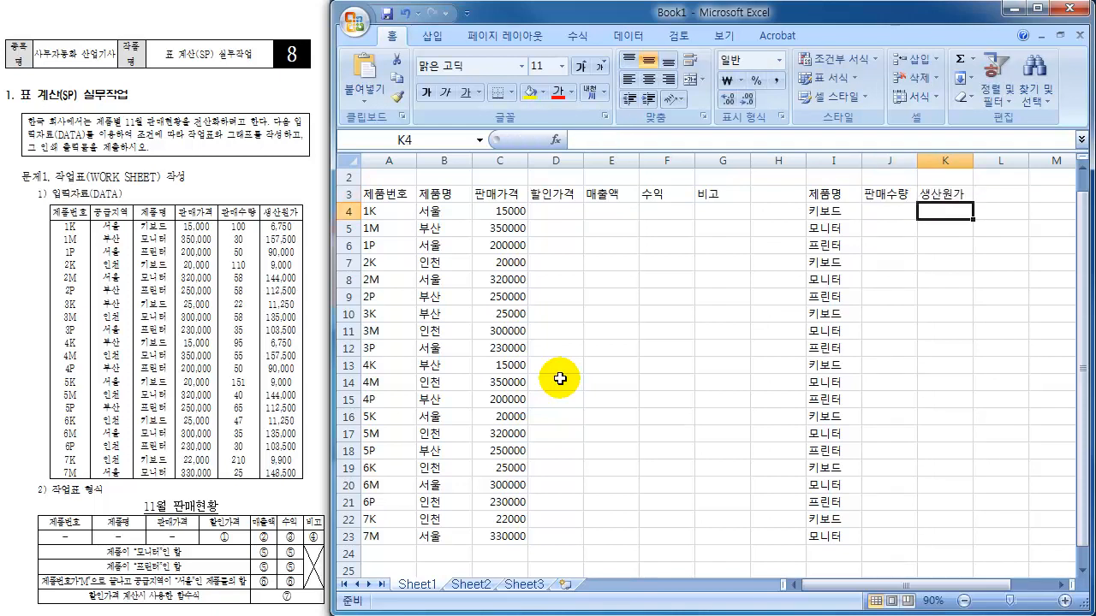
- Enter the 판매수량 values 100, 30 and 50 in cells J4 to J6, for the product numbers 1K to 1P
key(Left)
text(100)
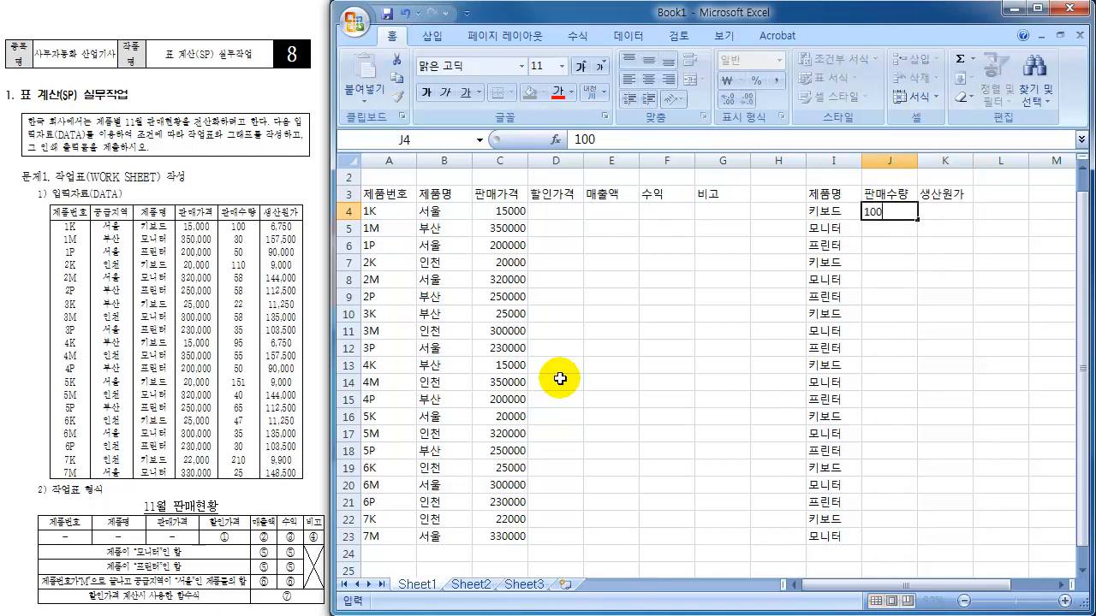
key(Return)
text(30)
key(Return)
text(50)
key(Return)
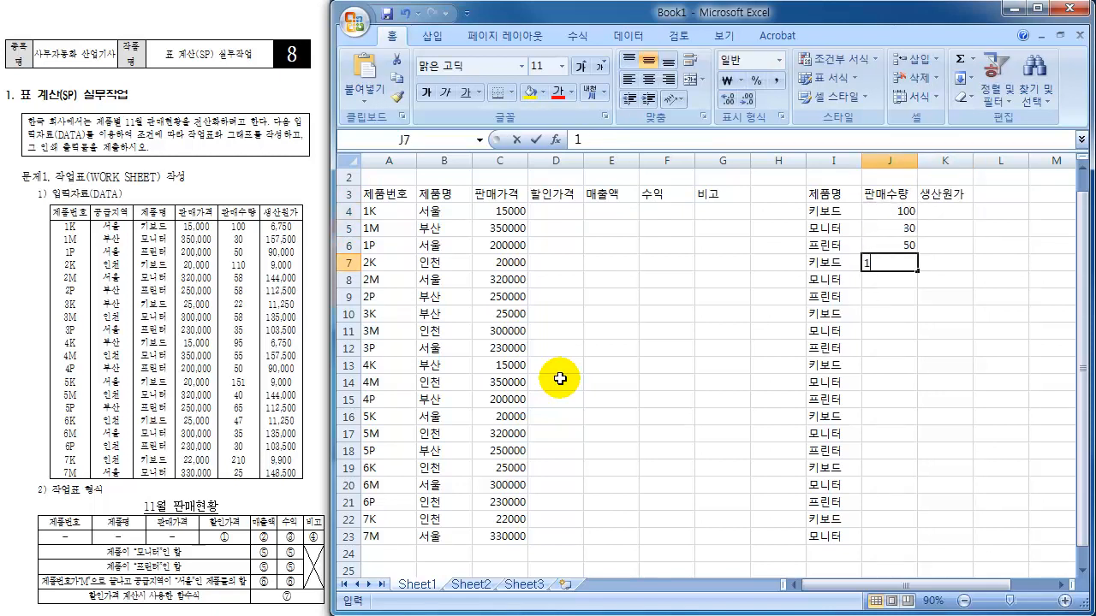
- Enter the 판매수량 values 110, 58 and 58 in cells J7 to J9, for the product numbers 2K to 2P
text(110)
key(Return)
text(58)
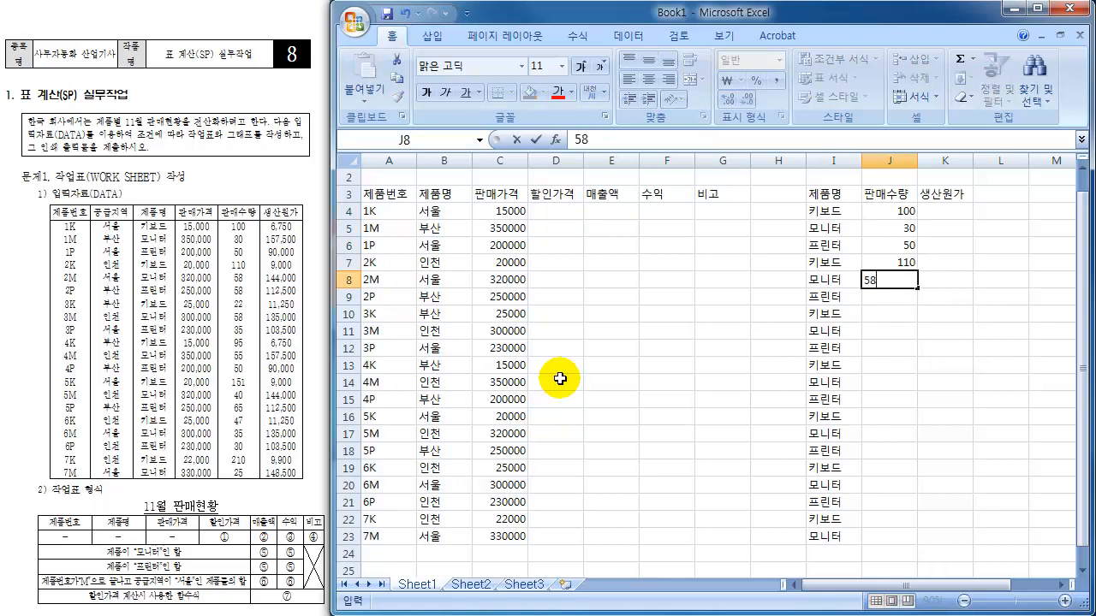
key(Return)
text(58)
key(Return)
- Enter the 판매수량 values 22, 58 and 35 in cells J10 to J12, for the product numbers 3K to 3P
text(22)
key(Return)
text(58)
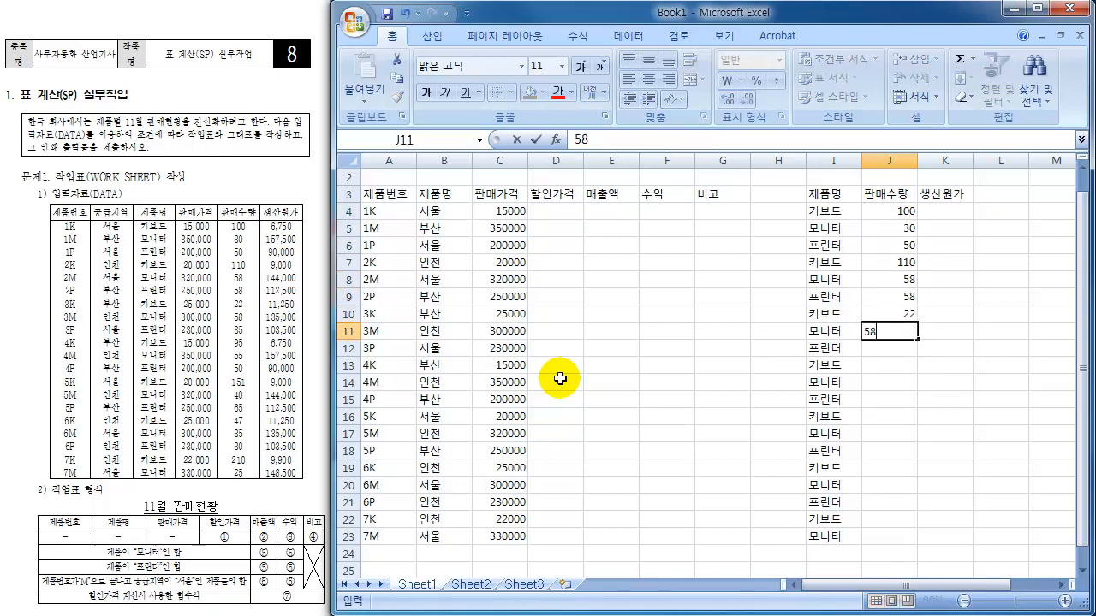
key(Return)
text(35)
key(Return)
- Enter the 판매수량 values 95, 55 and 50 in cells J13 to J15, for the product numbers 4K to 4P
text(95)
key(Return)
text(55)
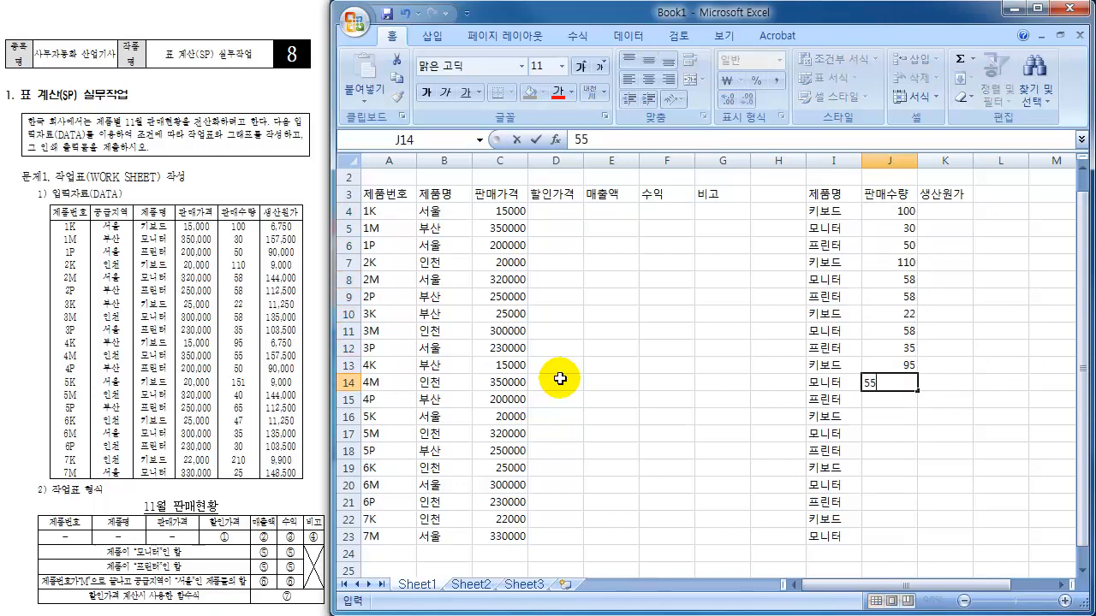
key(Return)
text(50)
key(Return)
- Enter the 판매수량 values 151, 40 and 65 in cells J16 to J18, for the product numbers 5K to 5P
text(151)
key(Return)
text(40)
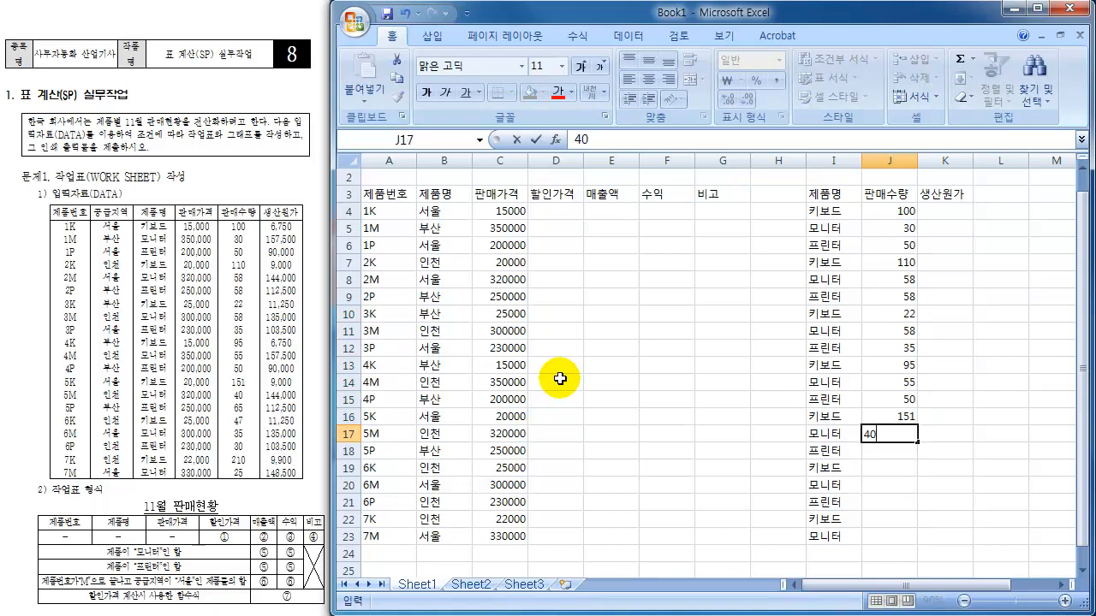
key(Return)
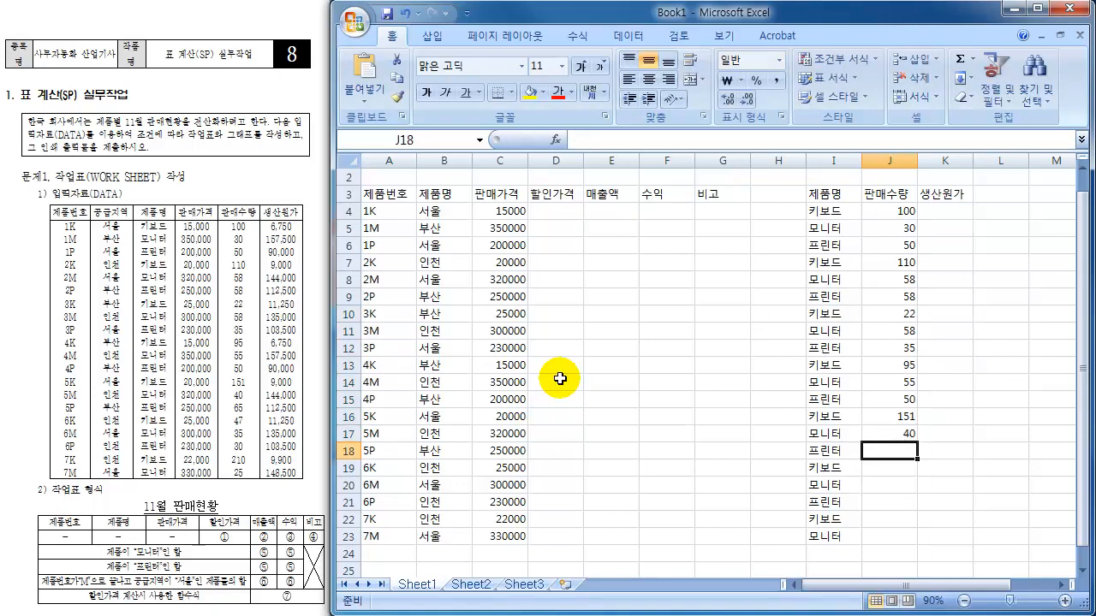
text(65)
key(Return)
- Enter the 판매수량 values 47, 35 and 30 in cells J19 to J21, for the product numbers 6K to 6P
text(47)
key(Return)
text(35)
key(Return)
text(3)
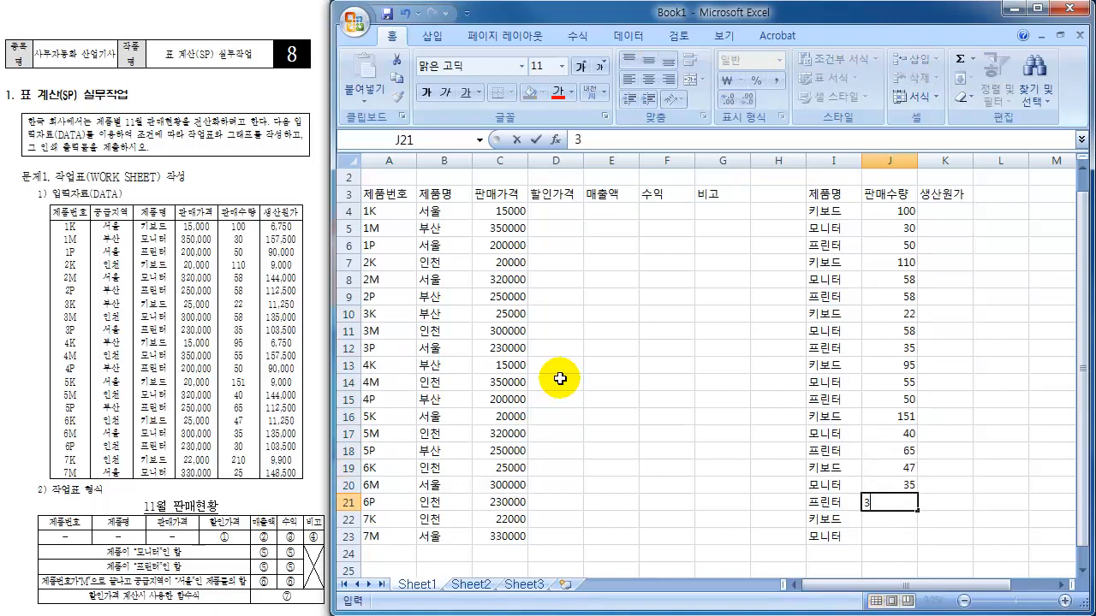
text(0)
key(Return)
- Enter the 판매수량 values 210 and 25 in cells J22 and J23, for the product numbers 7K and 7M
text(210)
key(Return)
text(25)
key(Return)
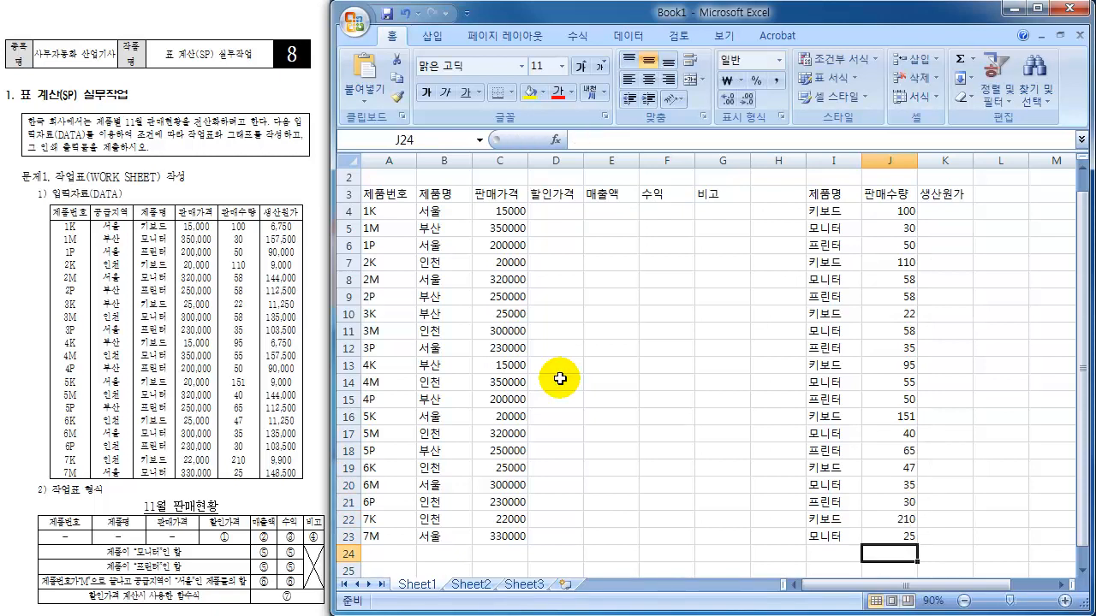
- Enter the 생산원가 values 6750, 157500 and 90000 in cells K4 to K6, for the product numbers 1K to 1P
key(Right)
key(Up)
key(Up)
key(Up)
key(Up)
key(Up)
key(Up)
key(Up)
key(Up)
key(Up)
key(Up)
key(Up)
key(Up)
key(Up)
key(Up)
key(Up)
key(Up)
key(Up)
key(Up)
key(Up)
key(Up)
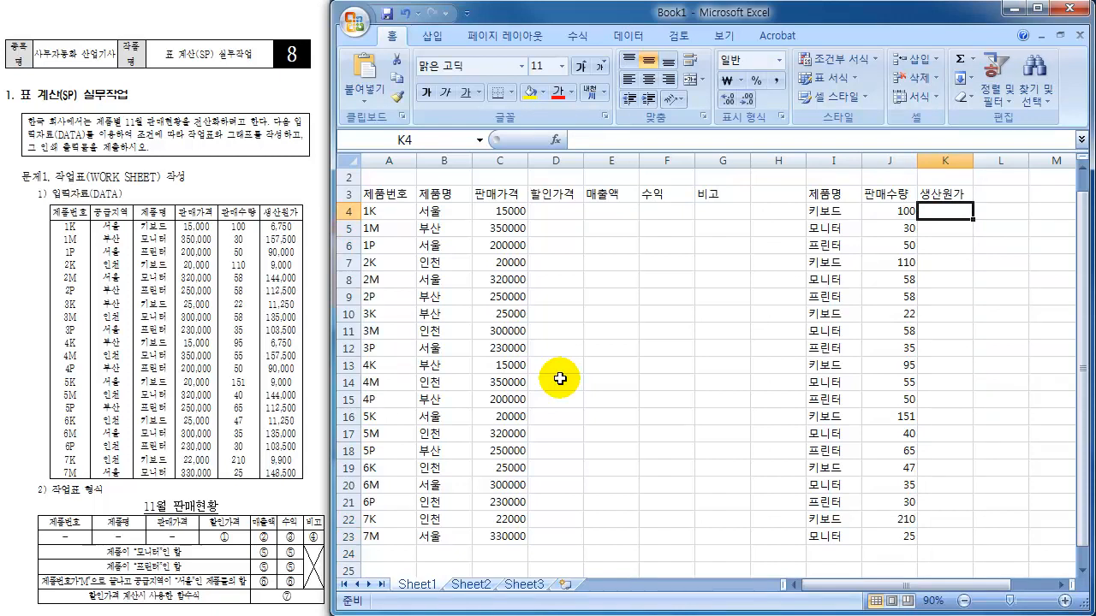
text(6750)
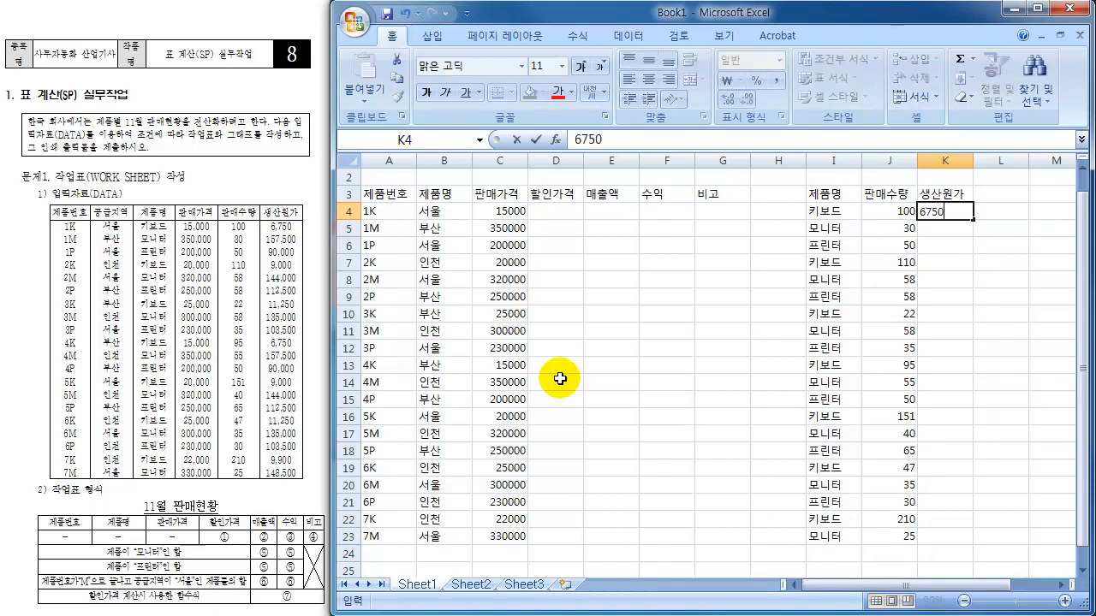
key(Return)
text(157500)
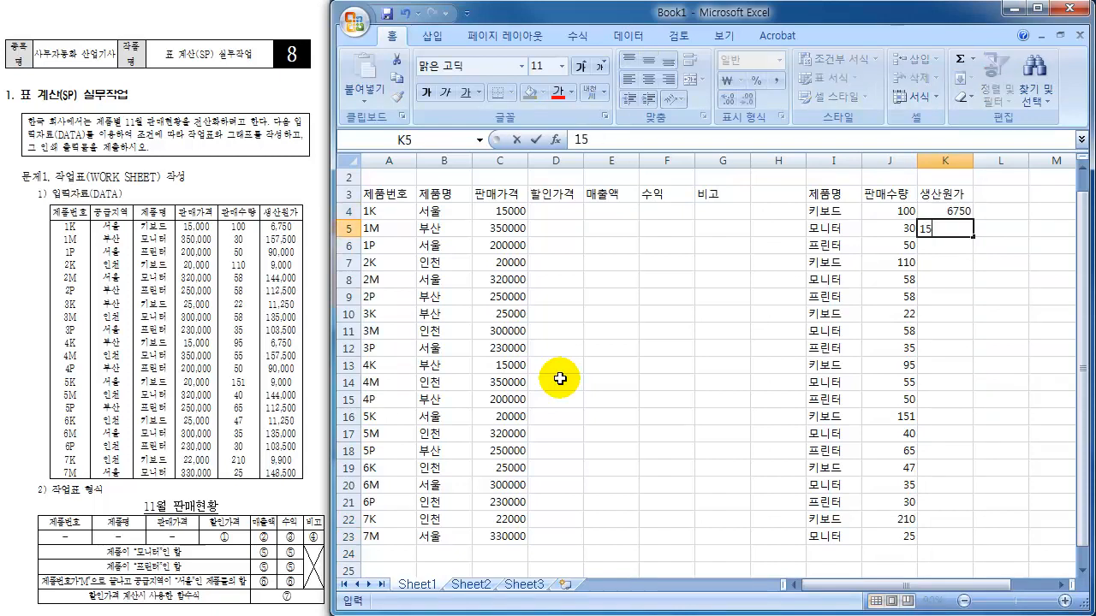
key(Return)
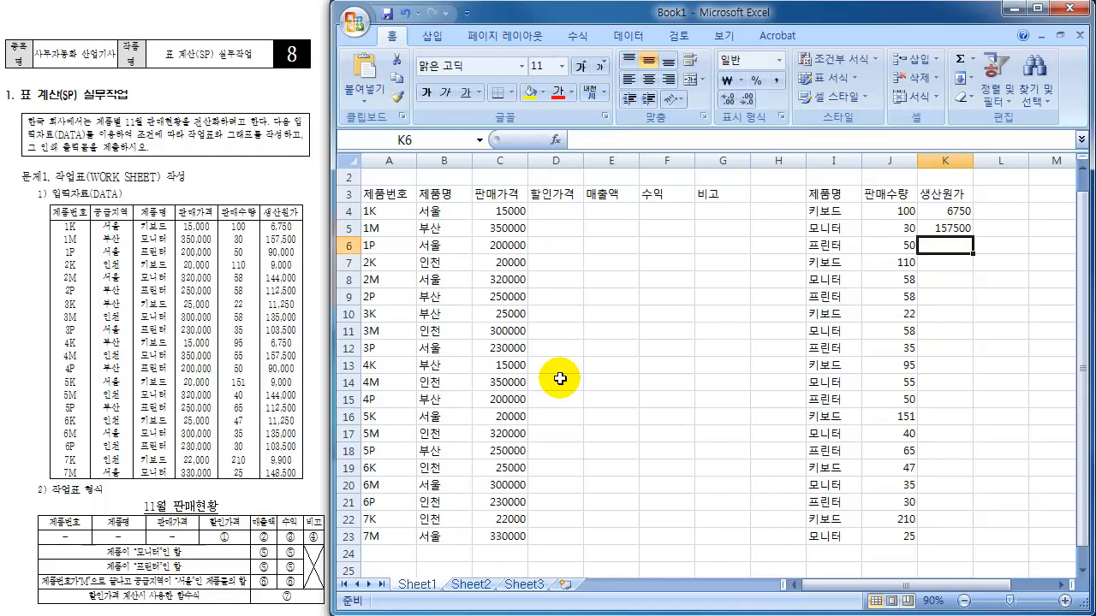
text(90000)
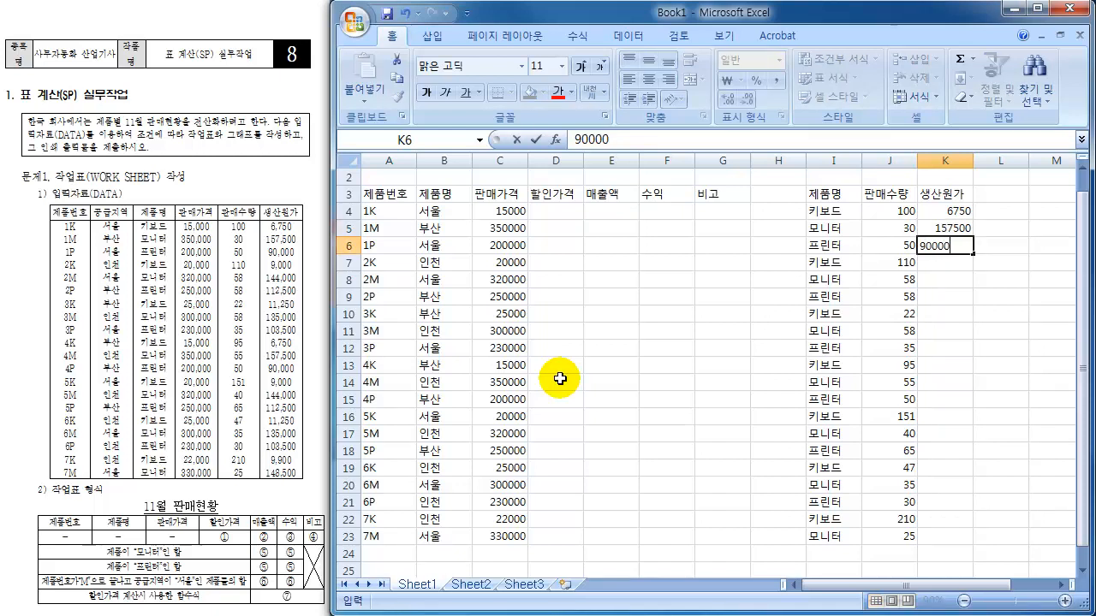
key(Return)
- Enter the 생산원가 values 9000, 144000 and 112500 in cells K7 to K9, for the product numbers 2K to 2P
text(9000)
key(Return)
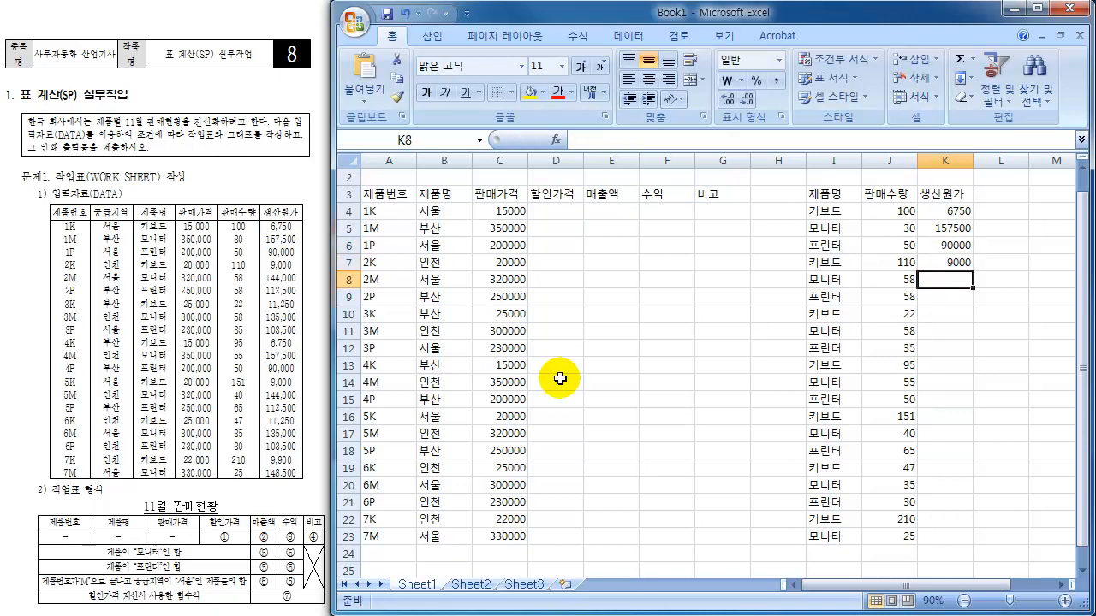
text(144000)
key(Return)
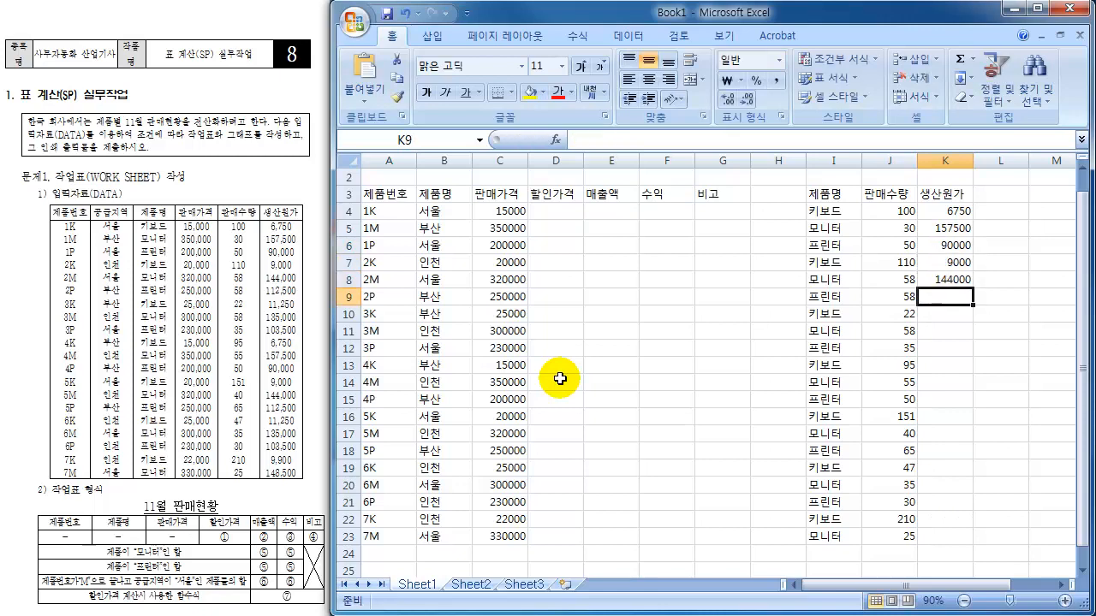
text(112500)
key(Return)
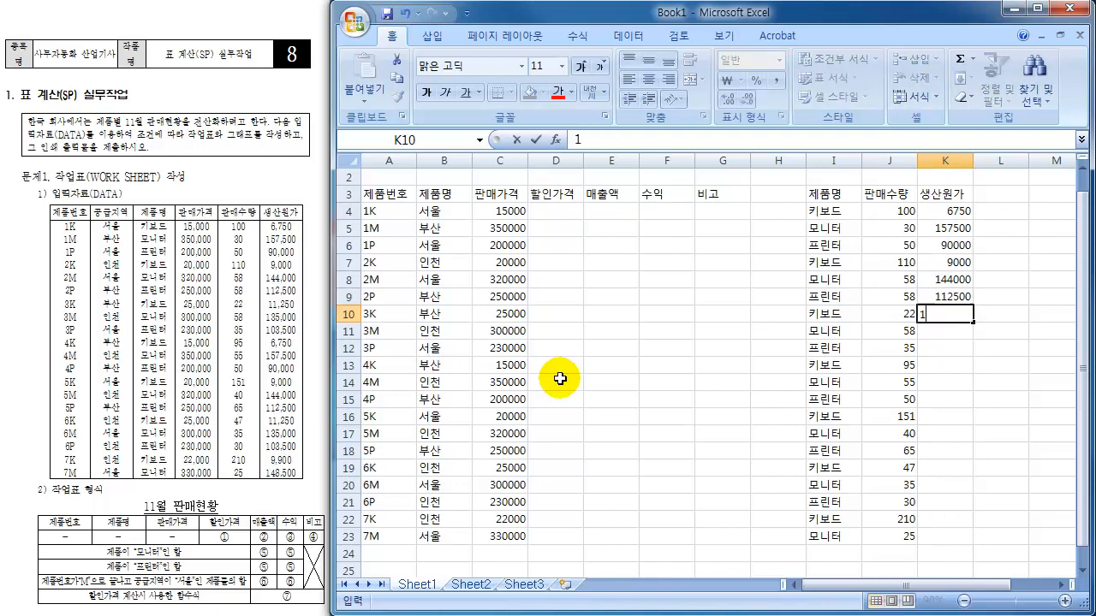
- Enter the 생산원가 values 11250, 135000 and 103500 in cells K10 to K12, for the product numbers 3K to 3P
text(11250)
key(Return)
text(135000)
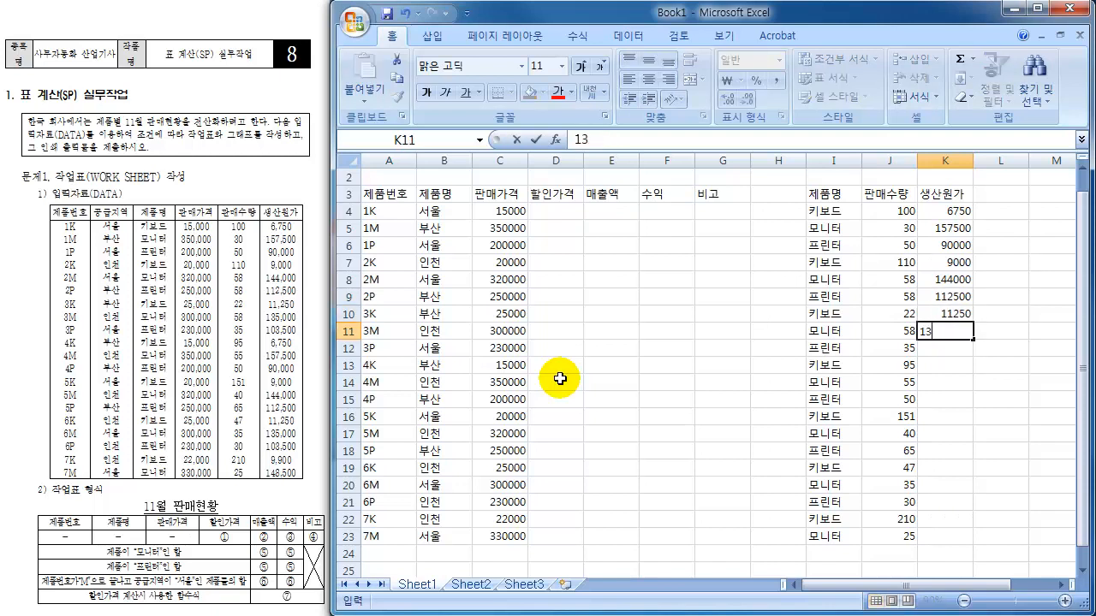
key(Return)
text(103500)
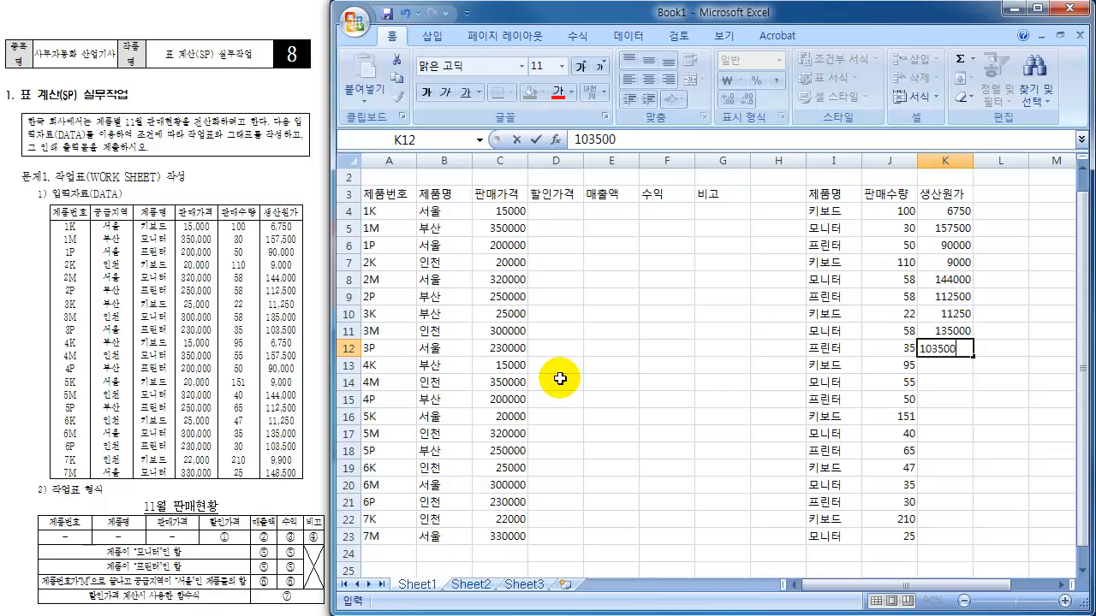
key(Return)
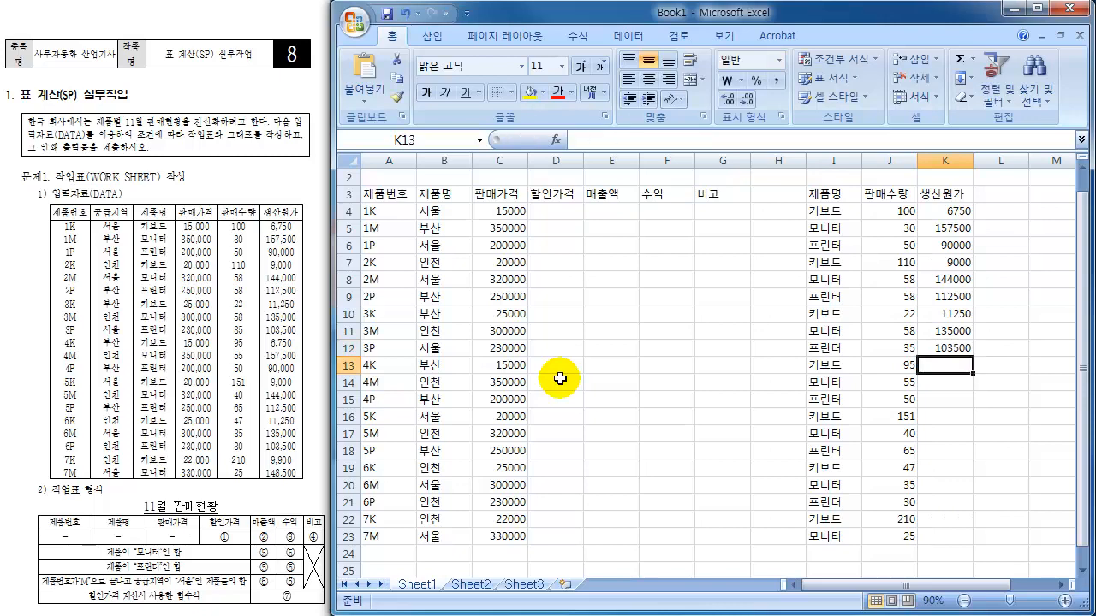
- Enter the 생산원가 values 6750, 157500 and 90000 in cells K13 to K15, for the product numbers 4K to 4P
text(6750)
key(Return)
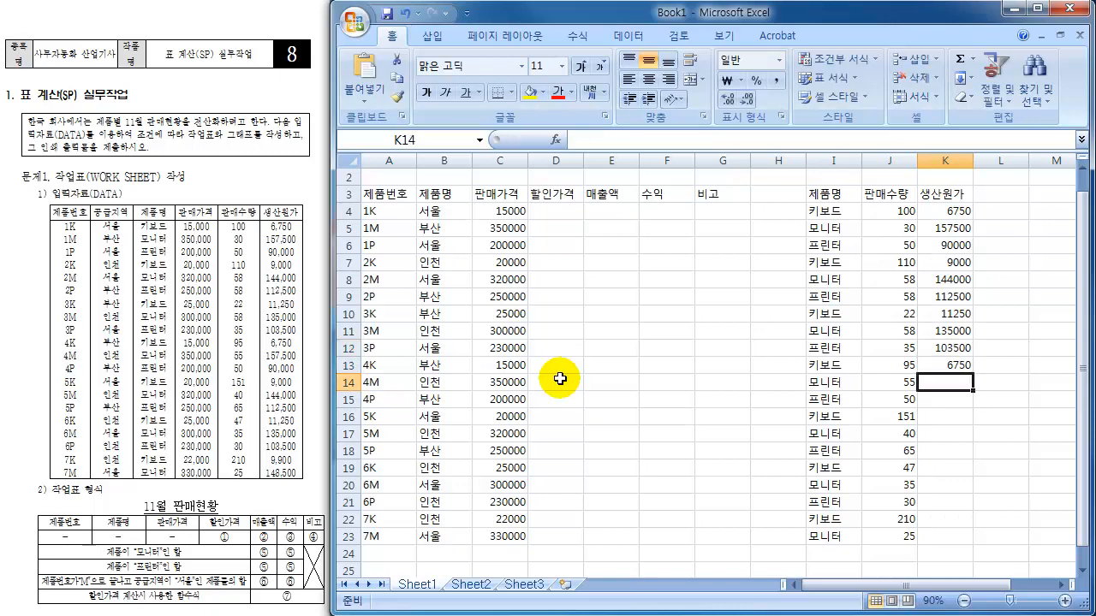
text(157500)
key(Return)
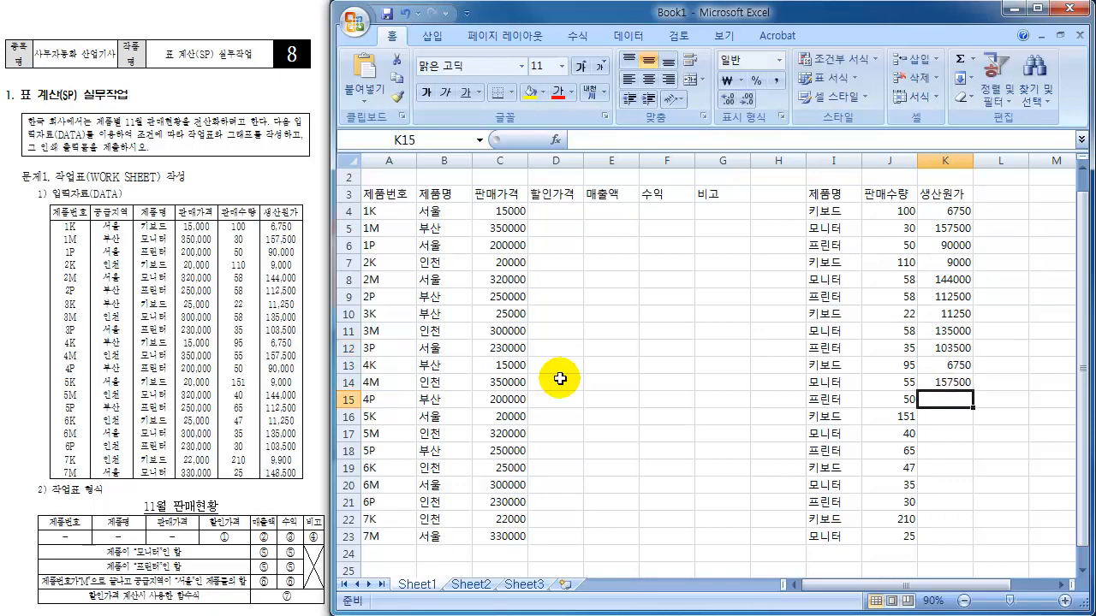
text(90000)
key(Return)
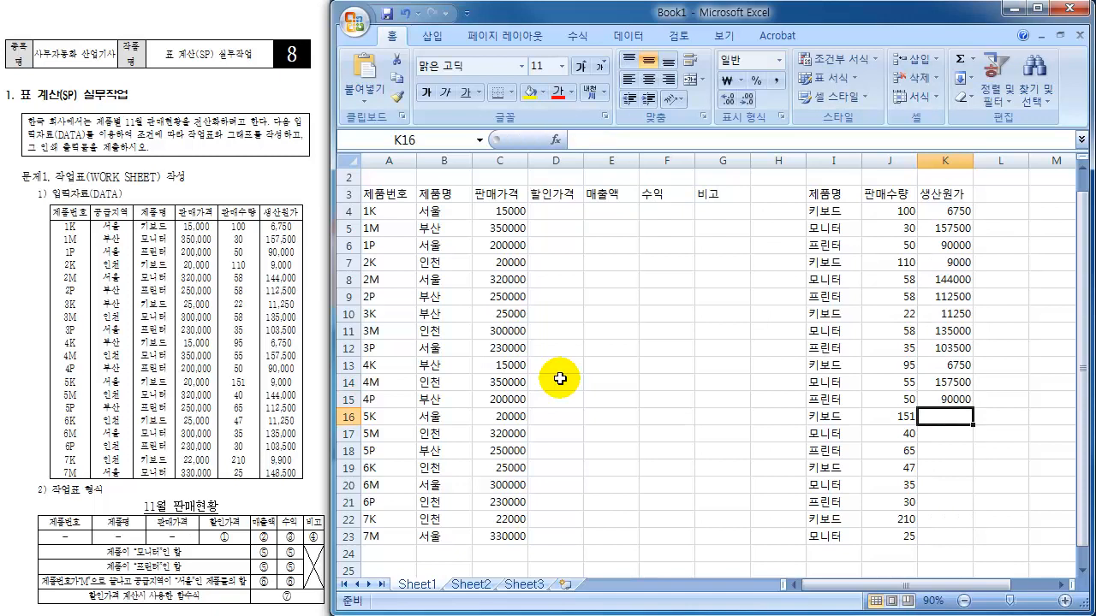
- Enter the 생산원가 values 9000, 144000 and 112500 in cells K16 to K18, for the product numbers 5K to 5P
text(9000)
key(Return)
text(144000)
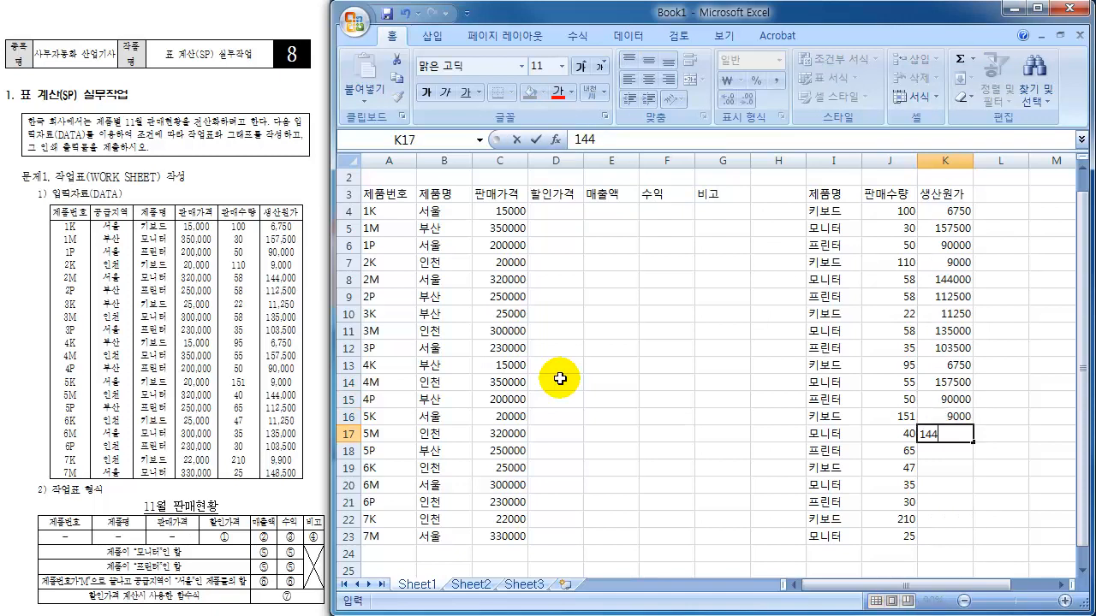
key(Return)
text(12)
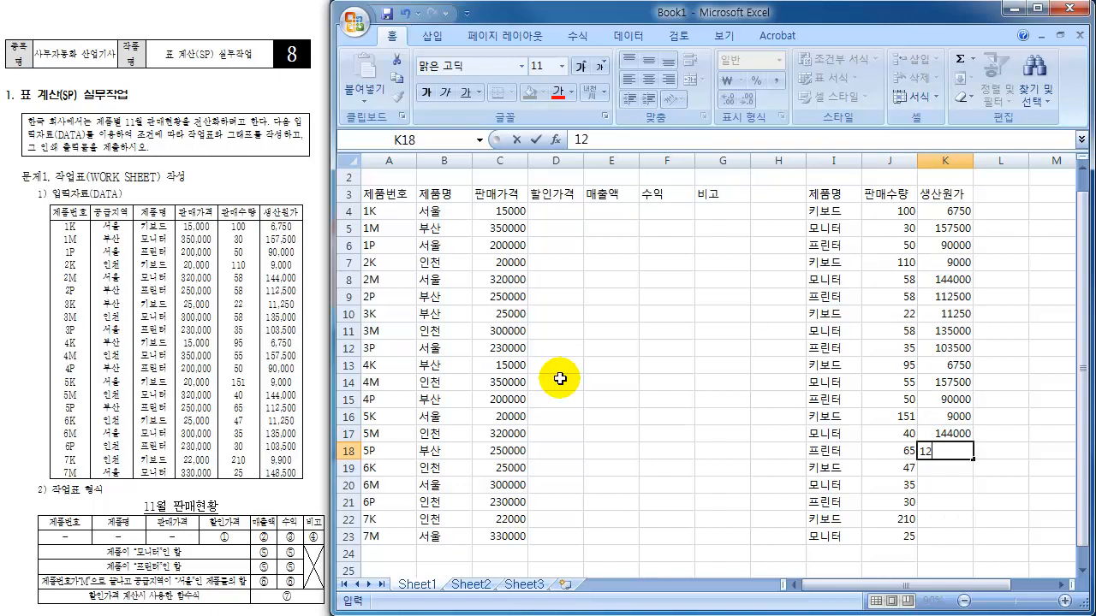
key(BackSpace)
text(12500)
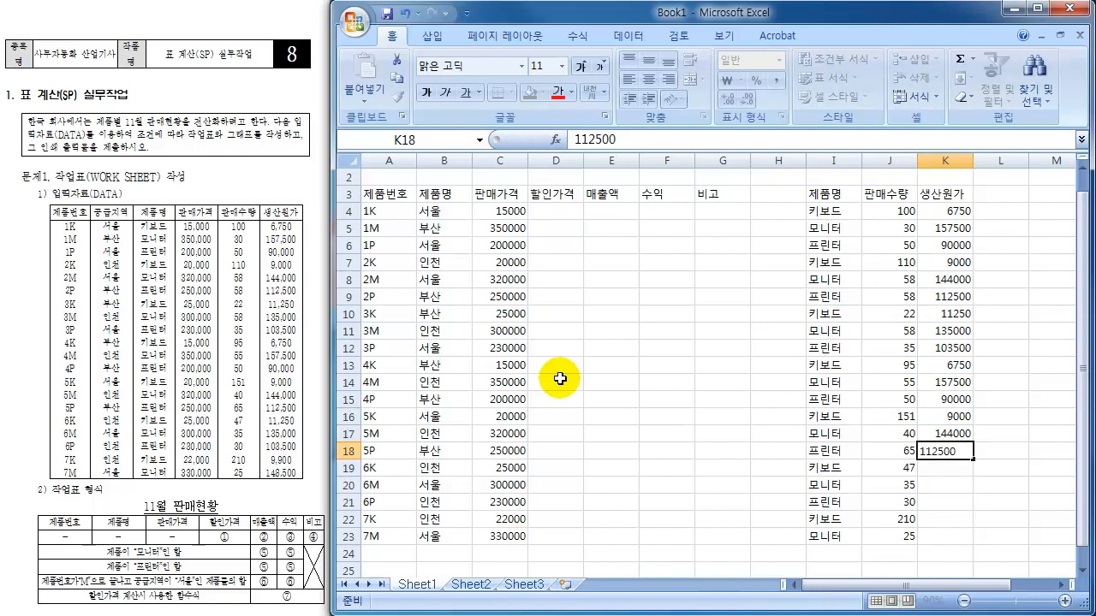
key(Return)
- Enter the 생산원가 values 11250, 135000 and 103500 in cells K19 to K21, for the product numbers 6K to 6P
text(11250)
key(Return)
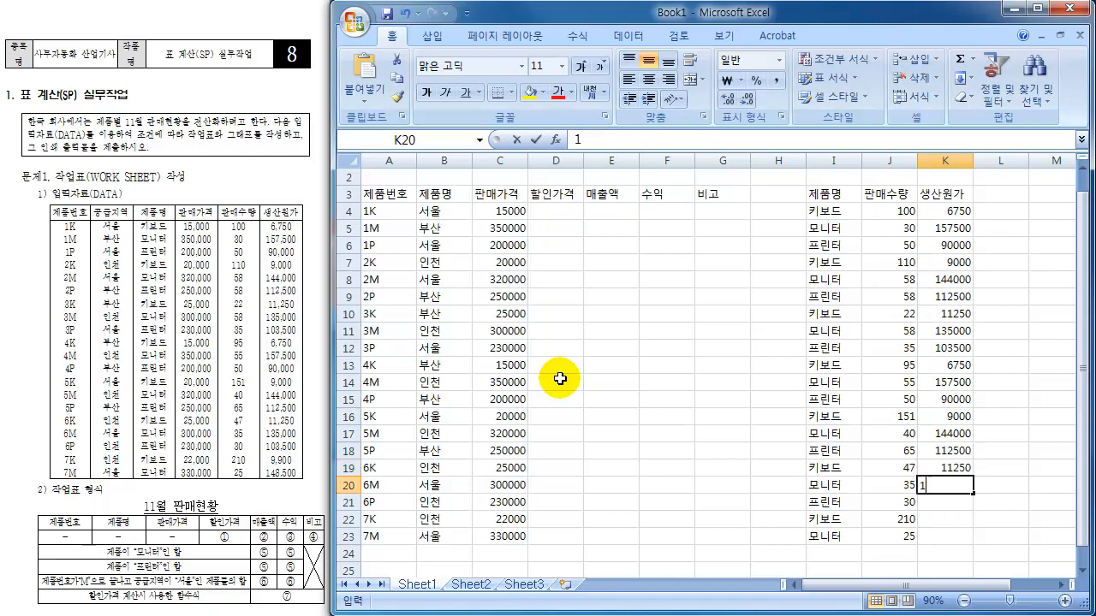
text(135000)
key(Return)
text(103500)
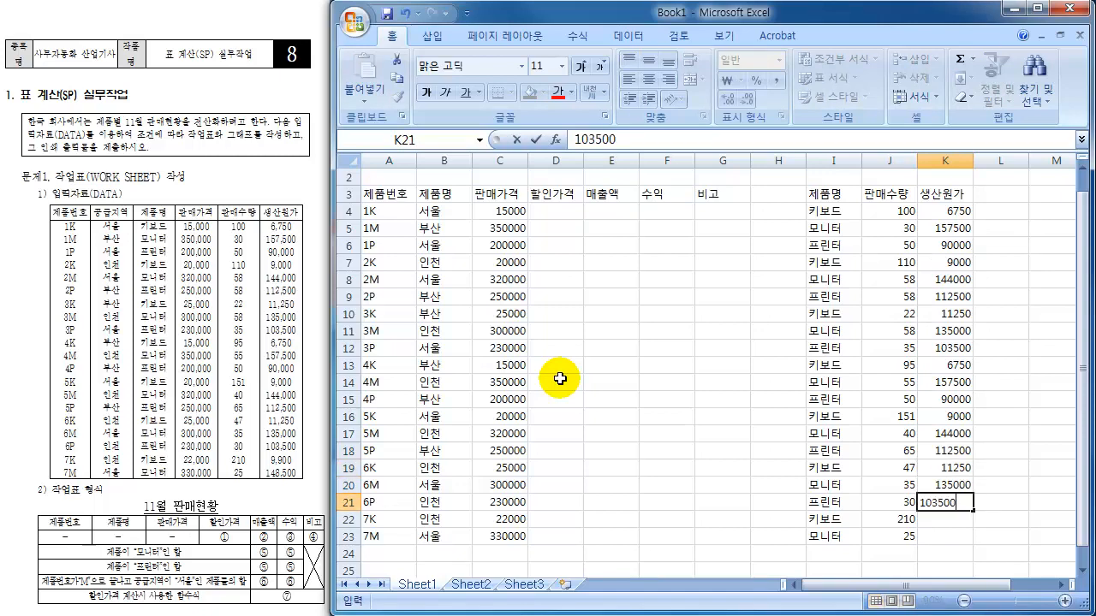
key(Return)
- Enter the 생산원가 values 9900 and 148500 in cells K22 and K23, for the product numbers 7K and 7M
text(9900)
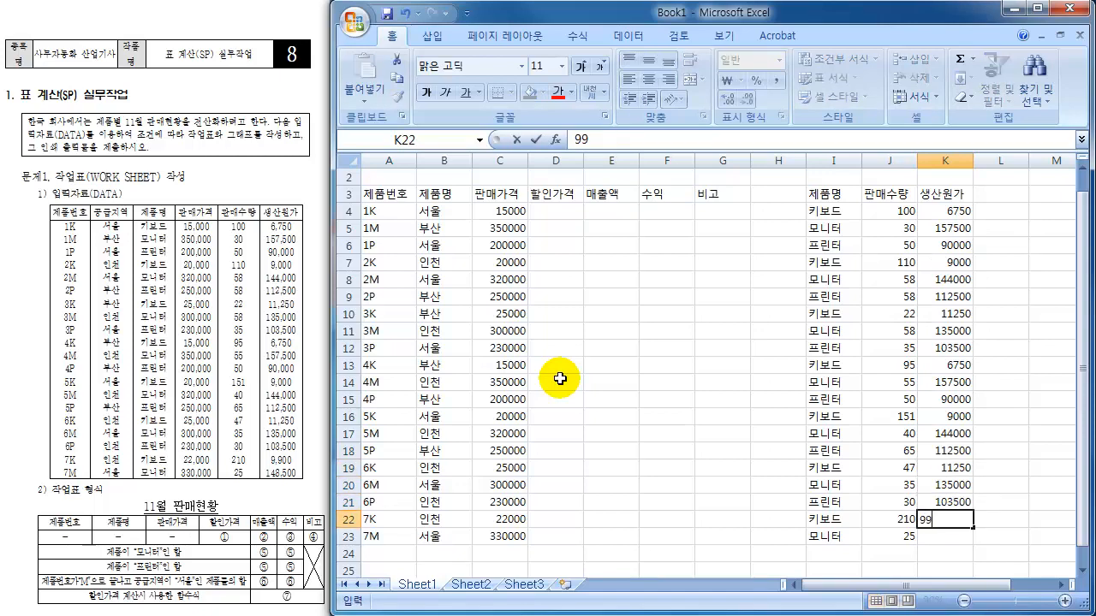
key(Return)
text(148500)
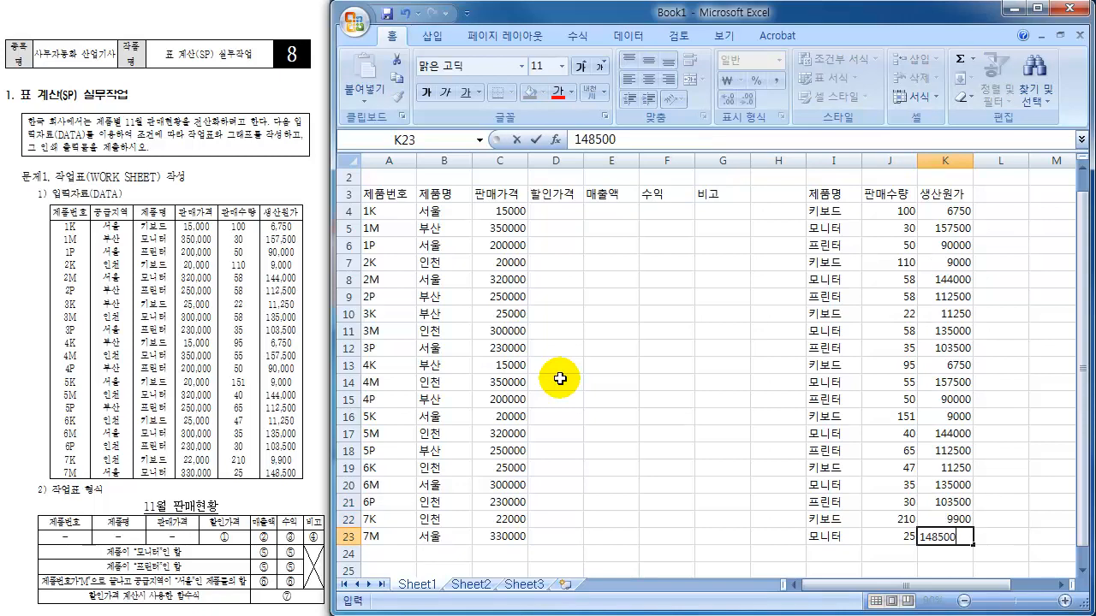
key(Return)
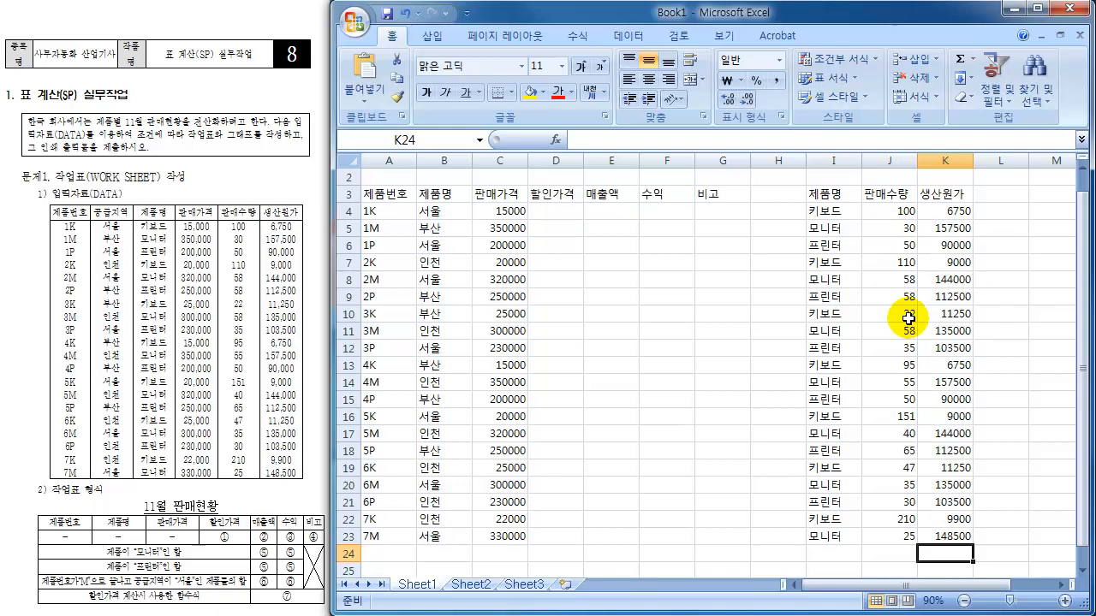
- Enter the summary label 제품이 '모니터인'인 합 in cell A24, directly below the last product number
click(563, 212)
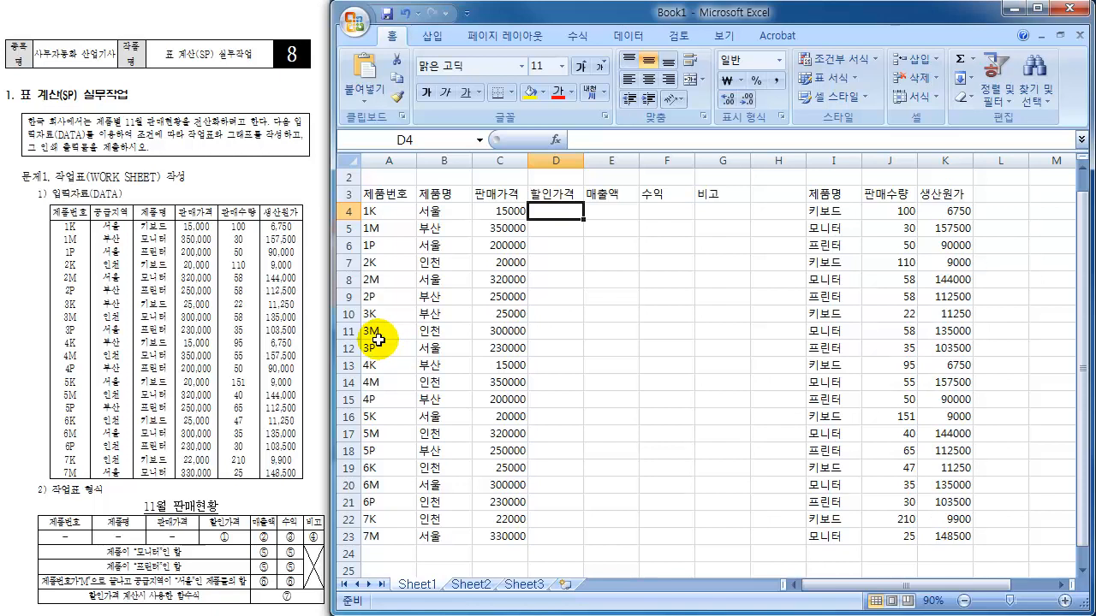
key(Down)
key(Down)
key(Down)
key(Down)
key(Down)
key(Down)
key(Down)
key(Down)
key(Down)
key(Down)
key(Down)
key(Down)
key(Down)
key(Down)
key(Down)
key(Down)
key(Down)
key(Down)
key(Down)
key(Down)
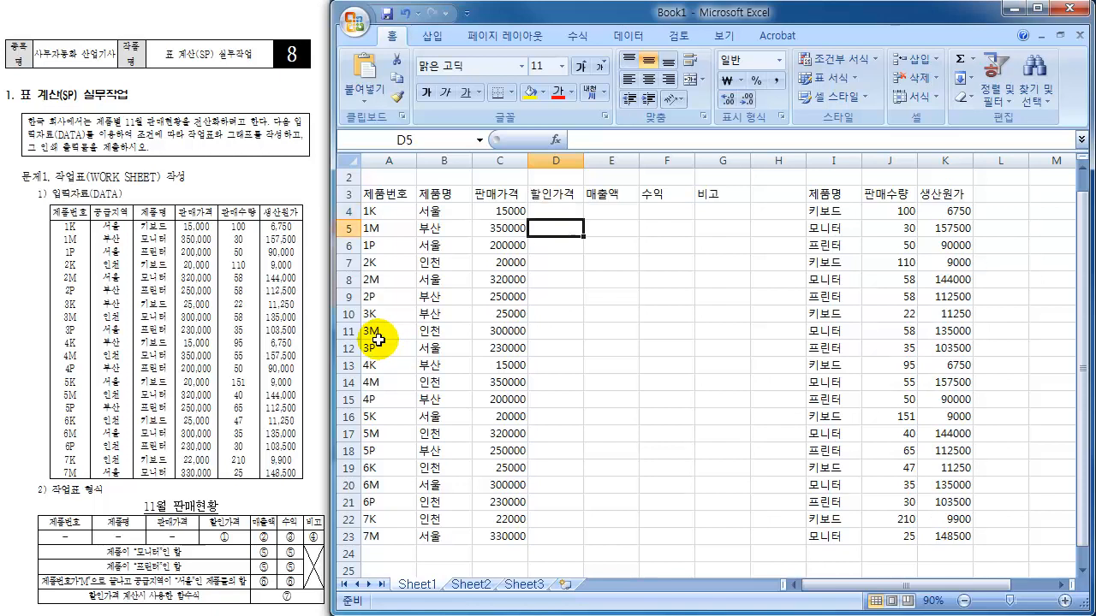
key(Left)
key(Left)
key(Left)
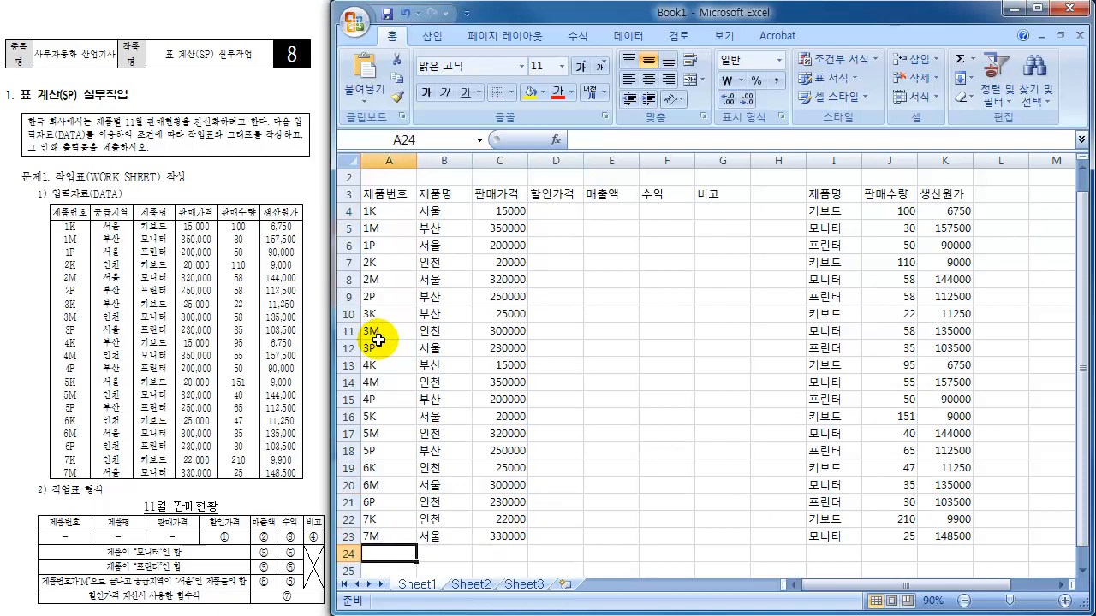
key(Down)
key(Down)
key(Down)
key(Up)
key(Up)
key(Up)
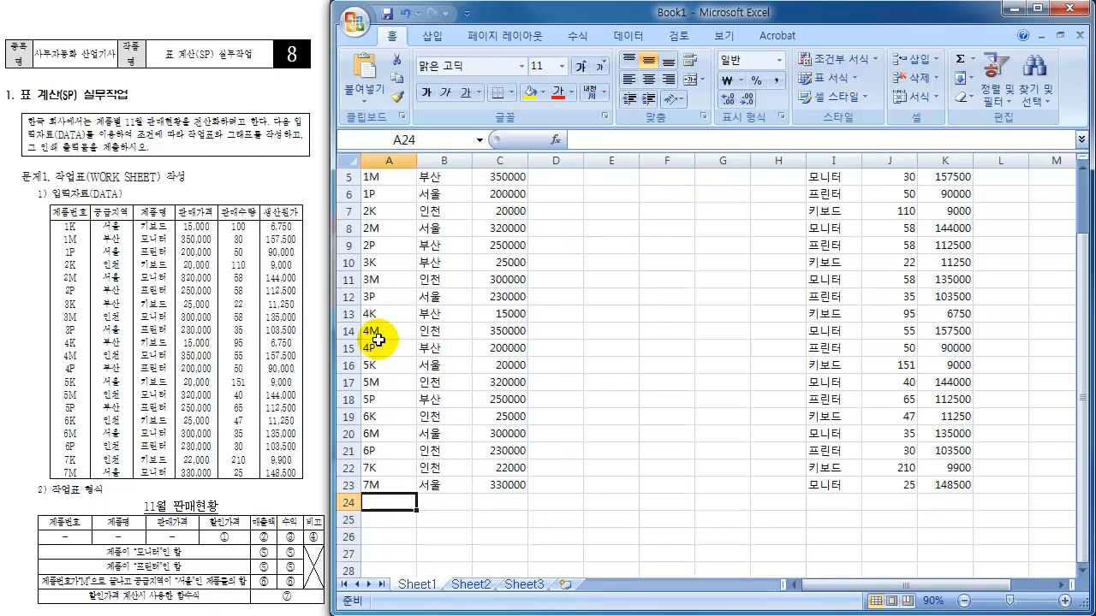
text(제품)
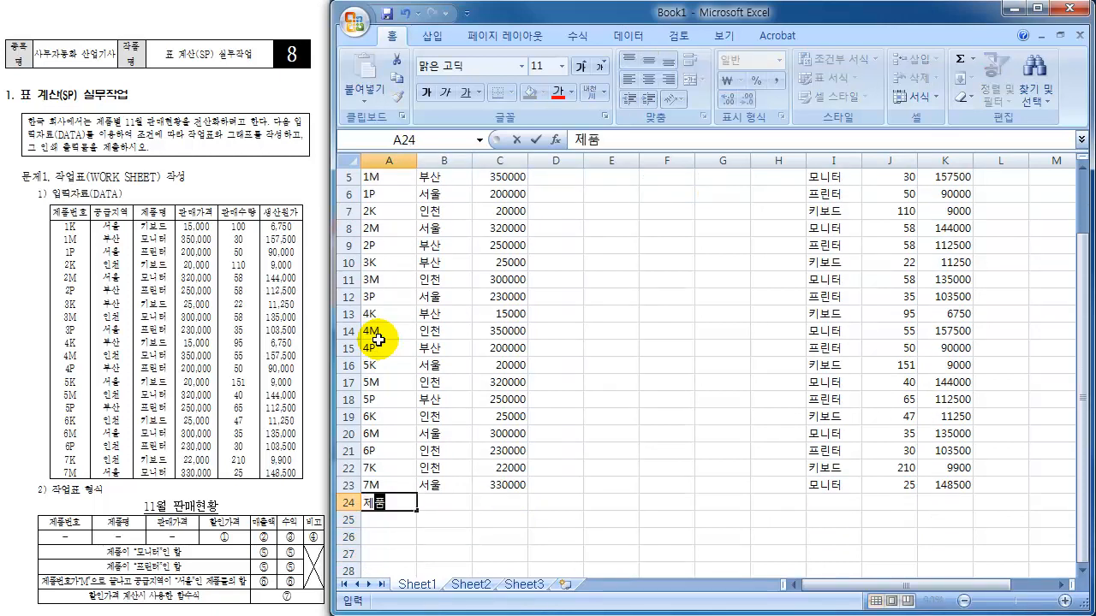
text(이 '모니터)
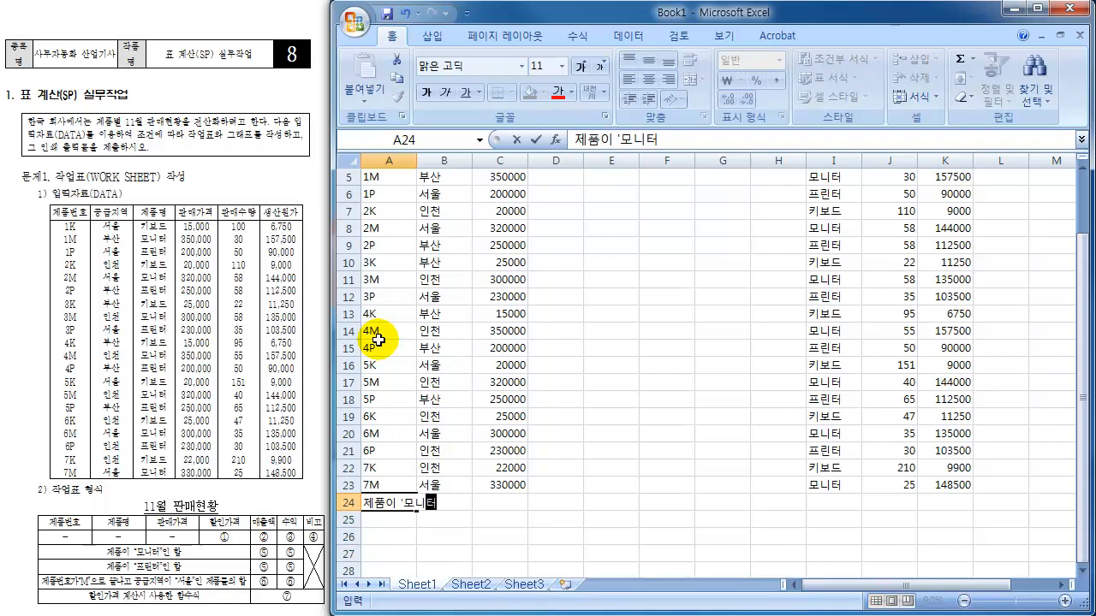
text(인'인 합)
key(Return)
- Enter the summary label 제품이 "프린터"인 합 in cell A25
text(ㅈ제품이 )
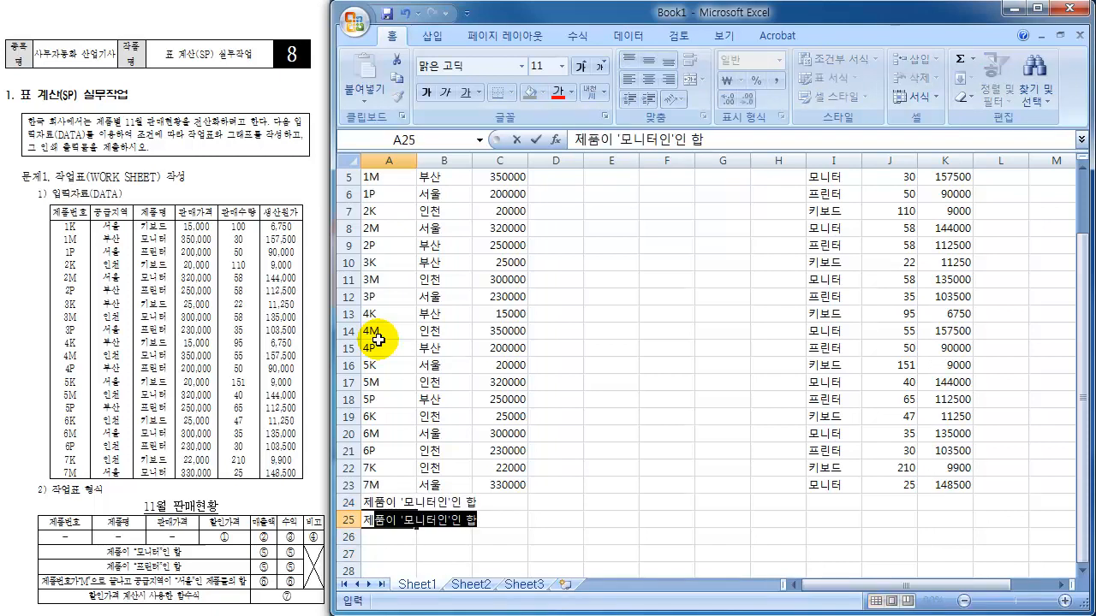
text(")
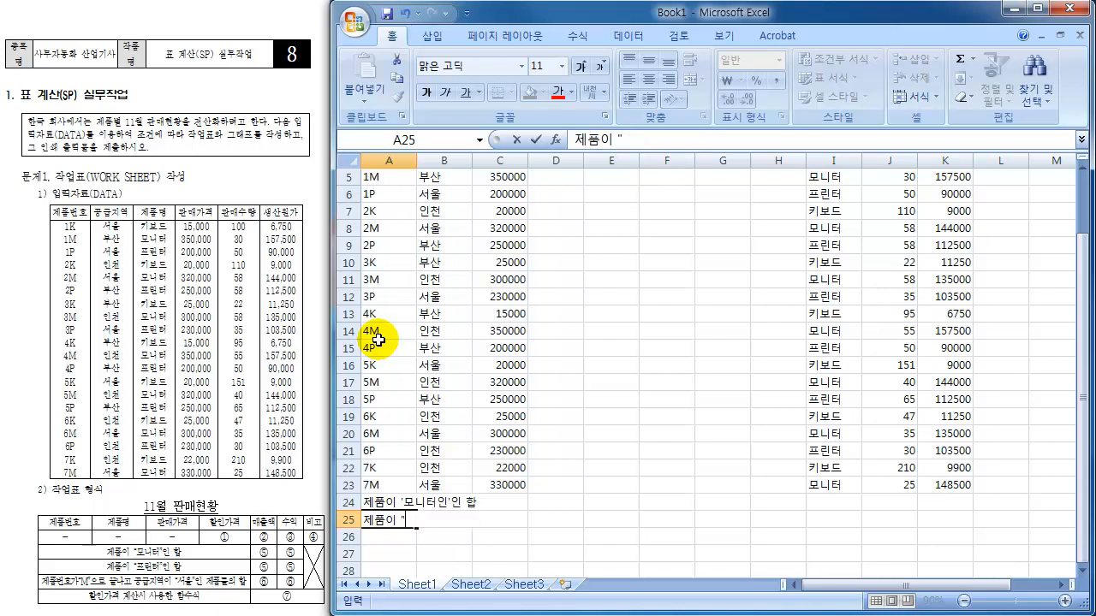
text(프린터"인 합)
key(Return)
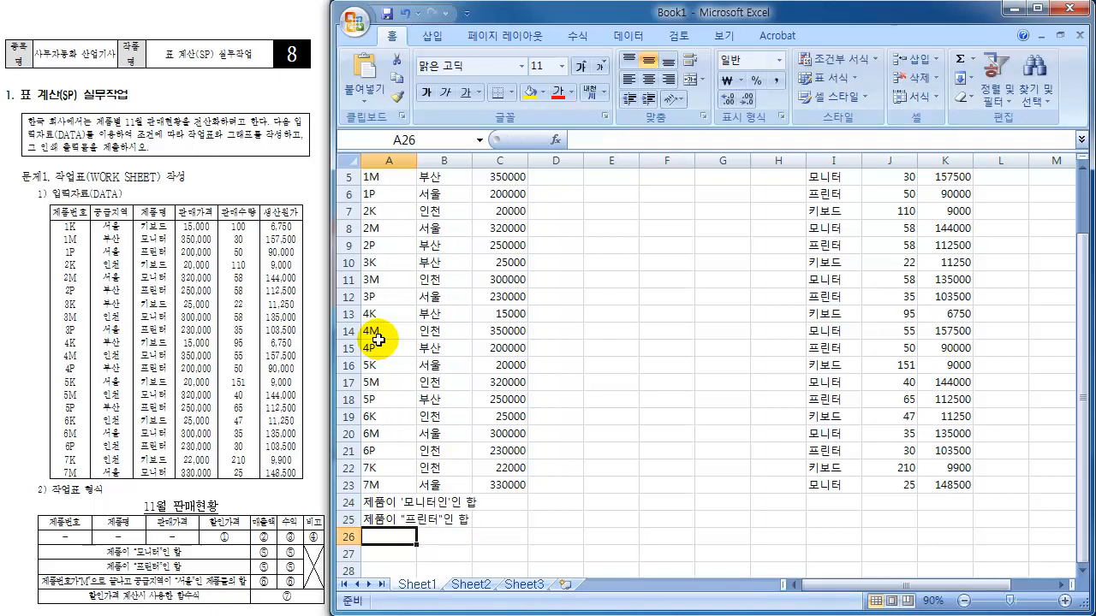
- Enter the summary label 제품번호가 "M"으로 끝나고 공급지역이 "서울"인 제품들의 합 in cell A26
text(제품번호가)
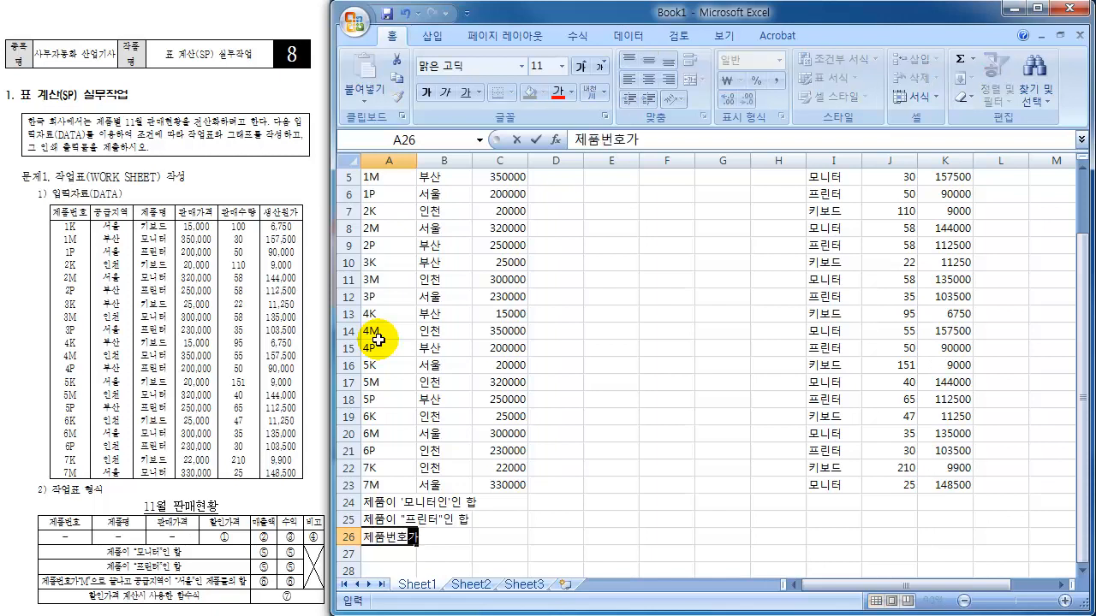
text( "M)
text(")
text(으로 끝나)
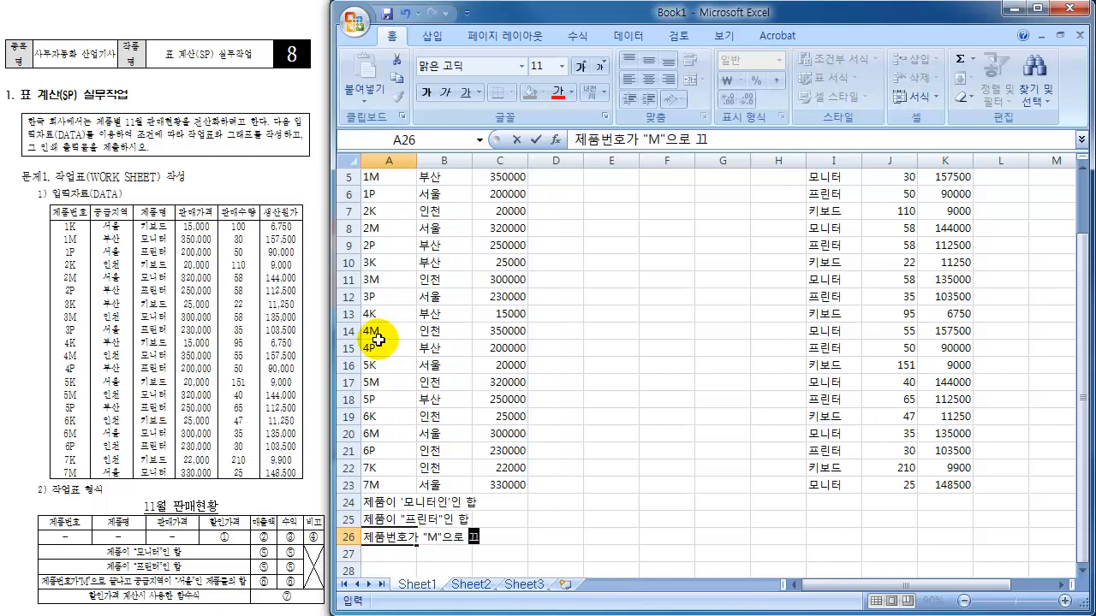
text(고 공급)
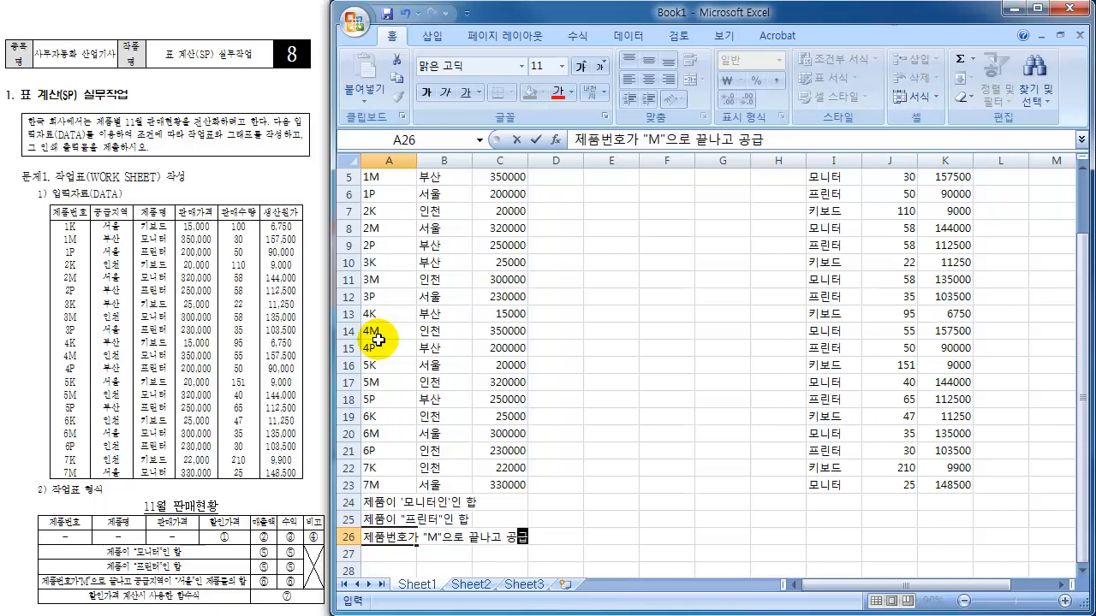
text(징역이 "서)
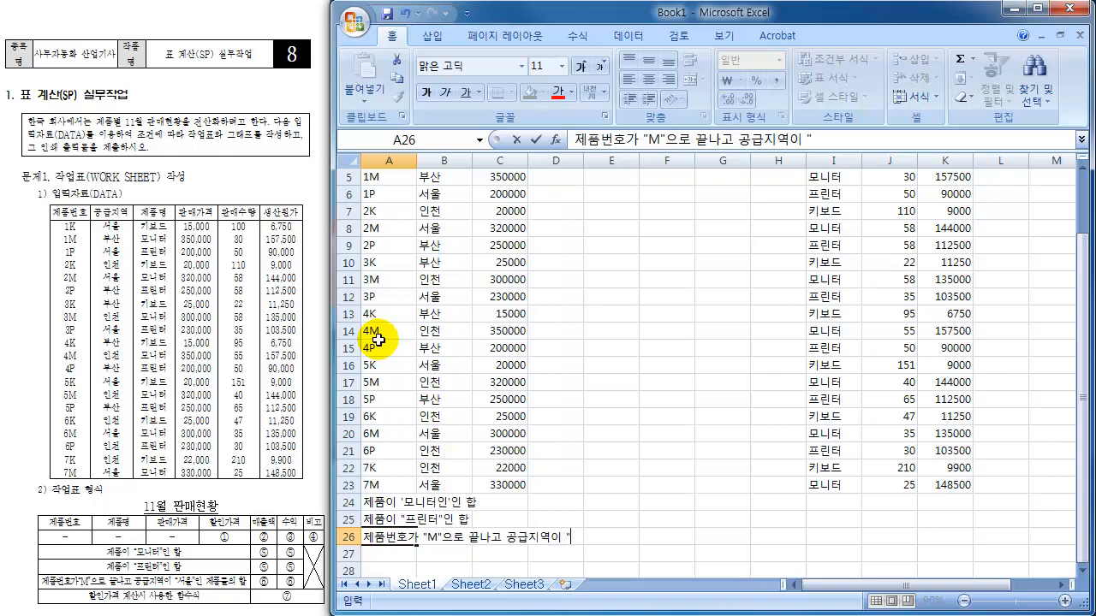
text(울"인 제품들의 하ㅂ)
key(Return)
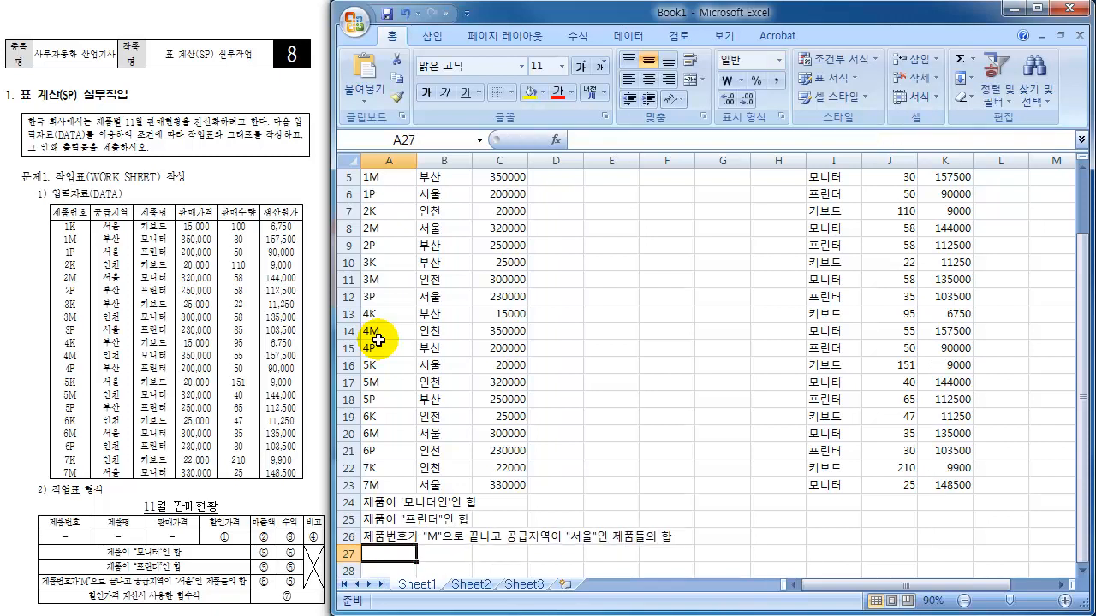
- Correct the label in cell A24 to 제품이 "모니터"인 합, with double quotation marks around 모니터
key(Up)
key(Up)
key(Up)
key(F2)
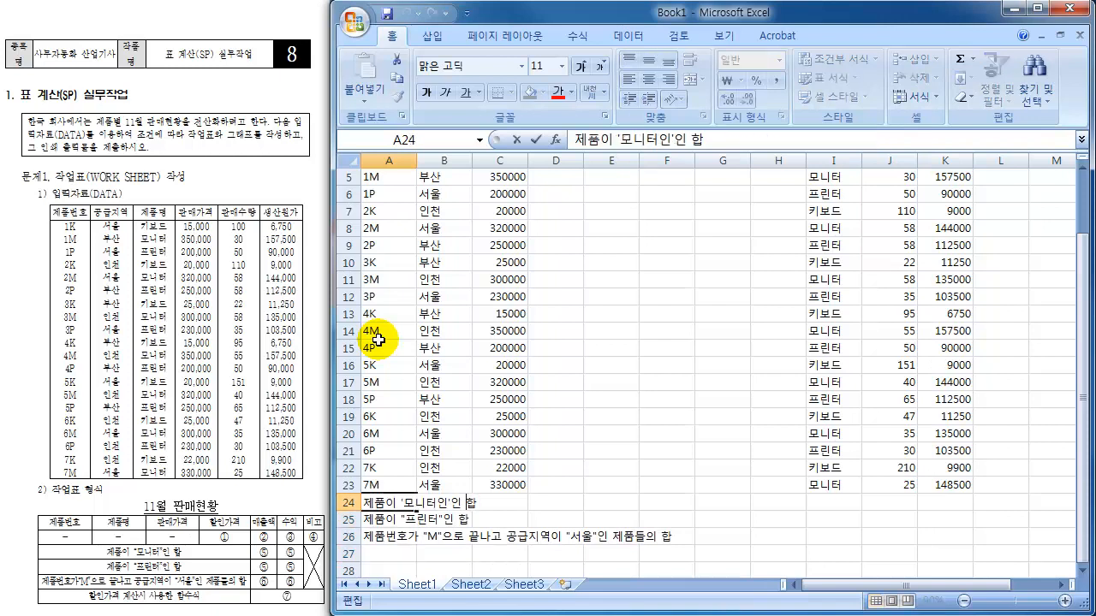
key(BackSpace)
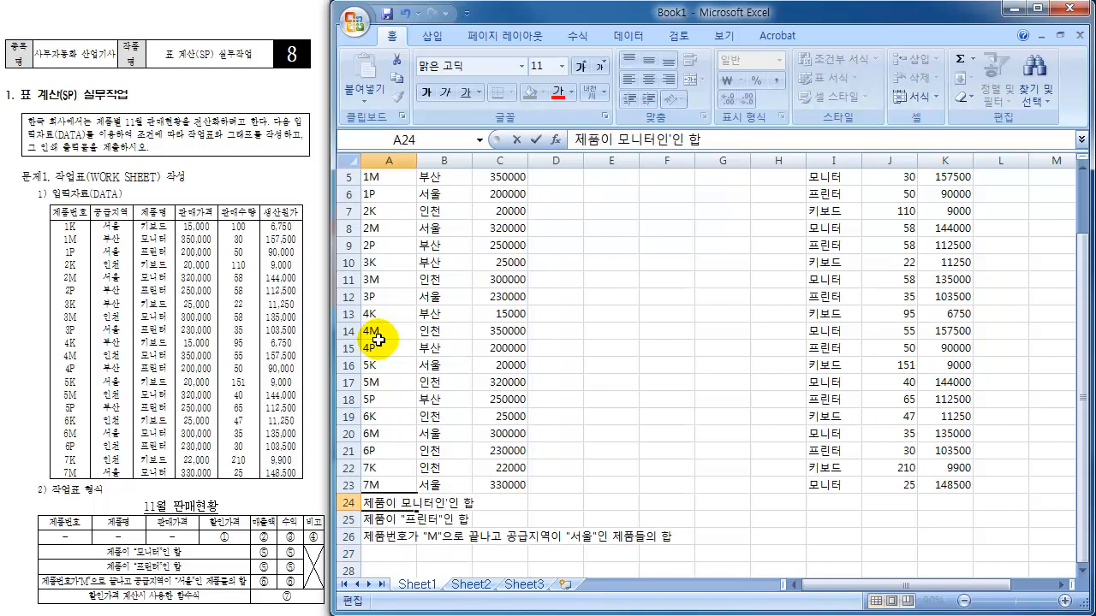
text(")
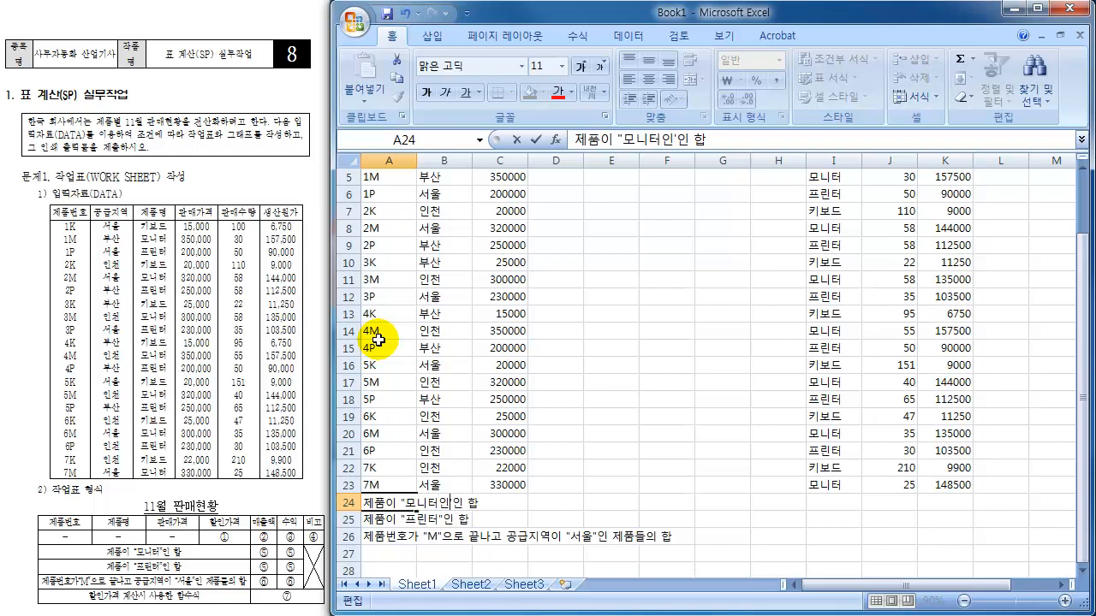
key(BackSpace)
key(Delete)
text(")
key(Return)
key(Return)
key(Return)
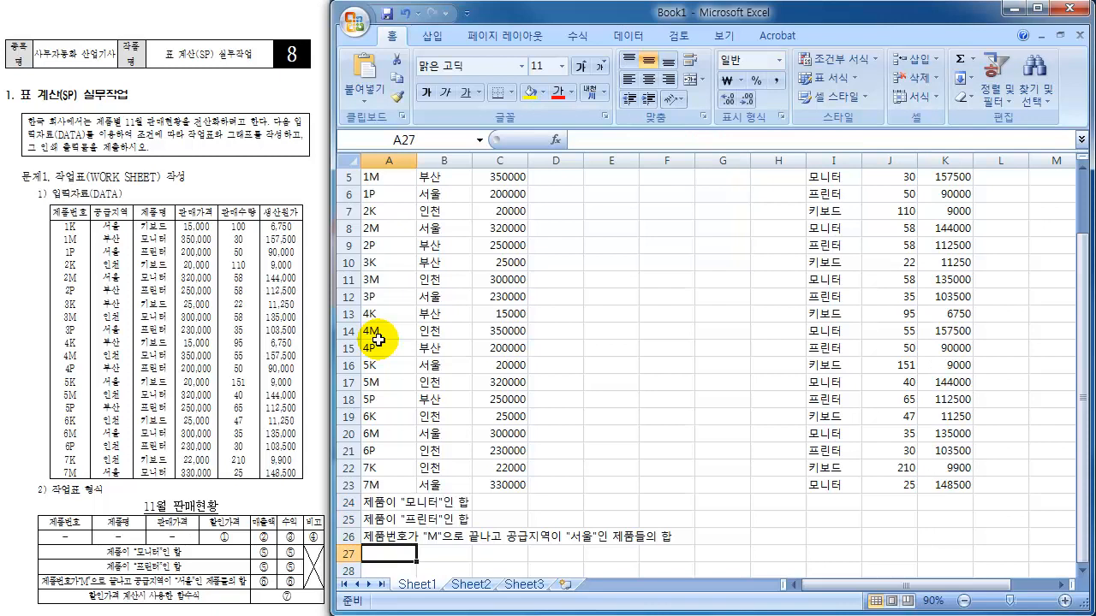
- Enter the label 할인가격 계산시 사용된 함수식 in cell A27, below the three summary labels
text(할인가격 ㄱ)
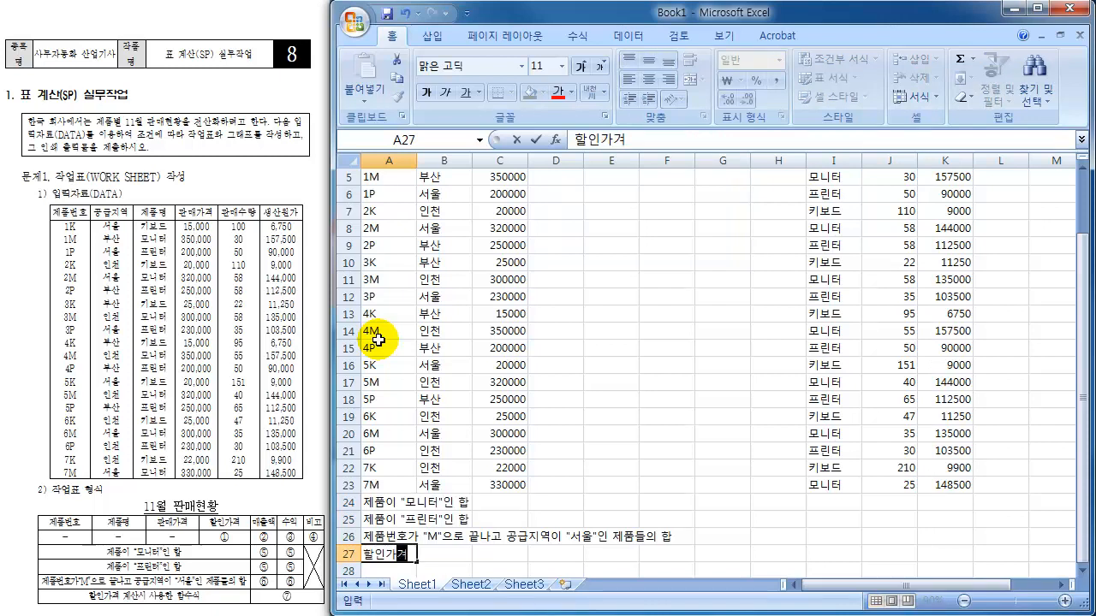
text(계산시 사용되)
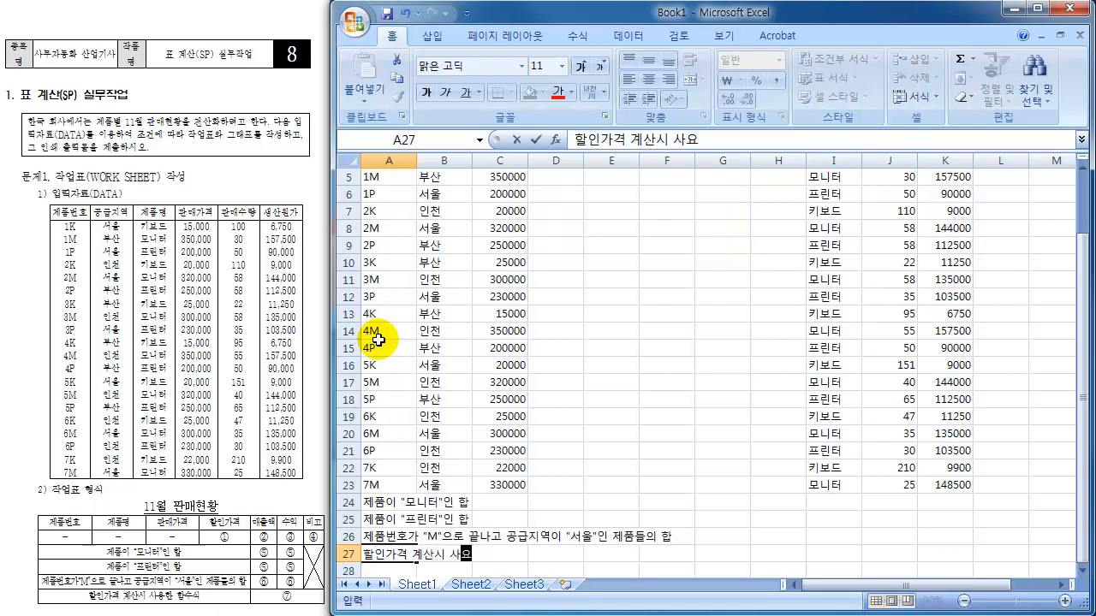
text(ㄴ 함수식)
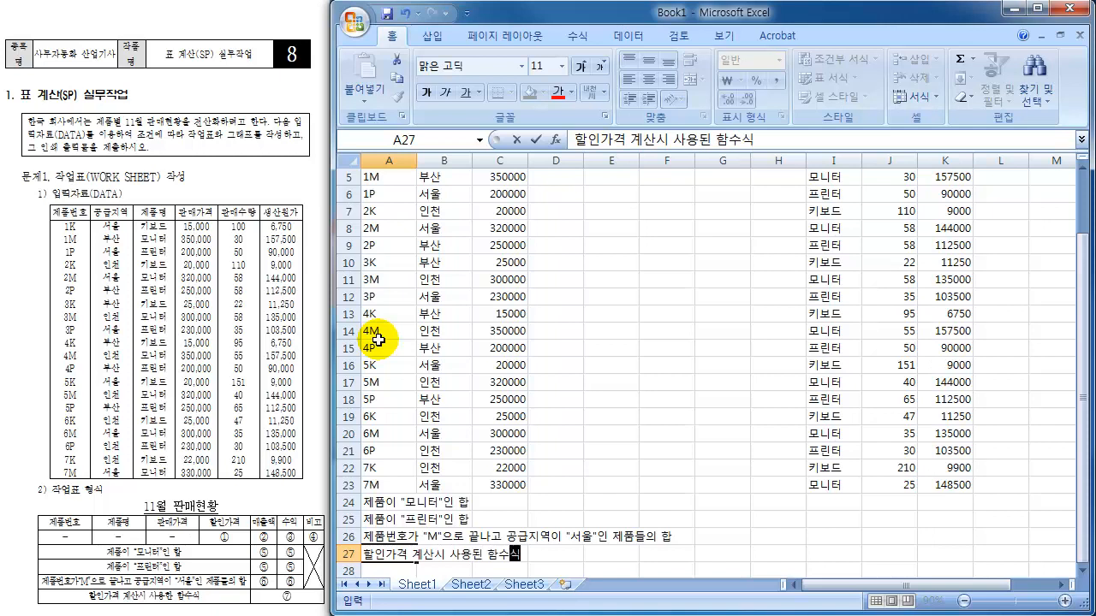
key(Return)
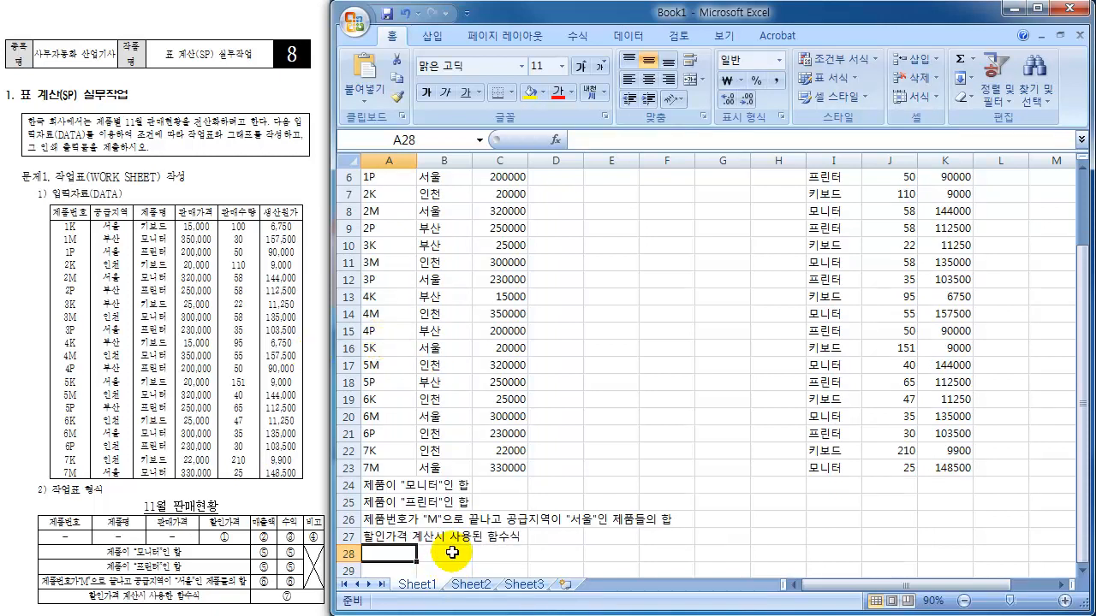
click(391, 541)
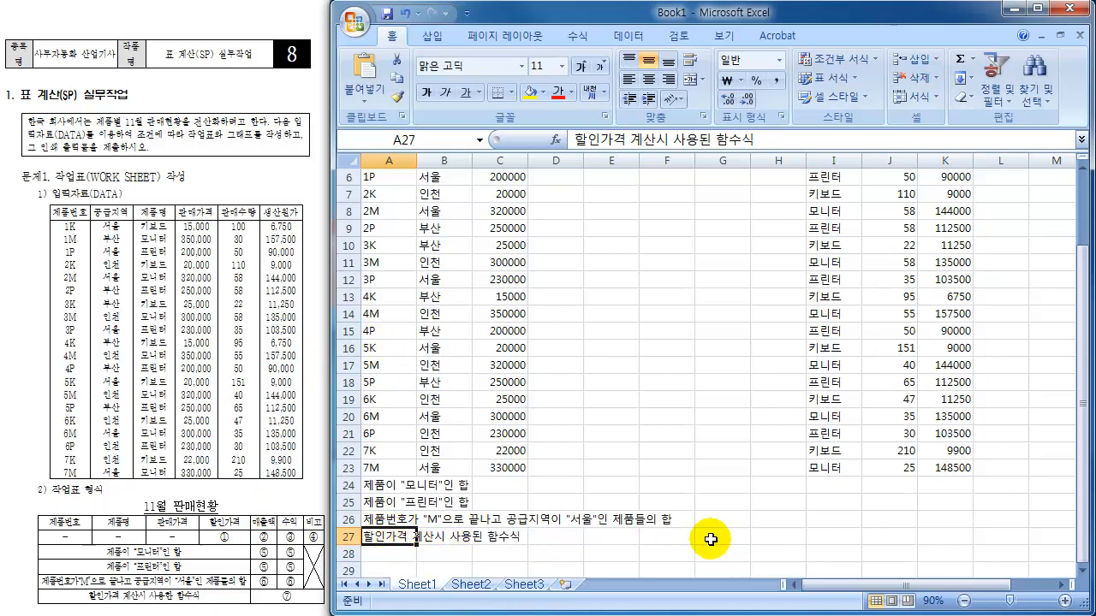
scroll(710, 540, up, 2)
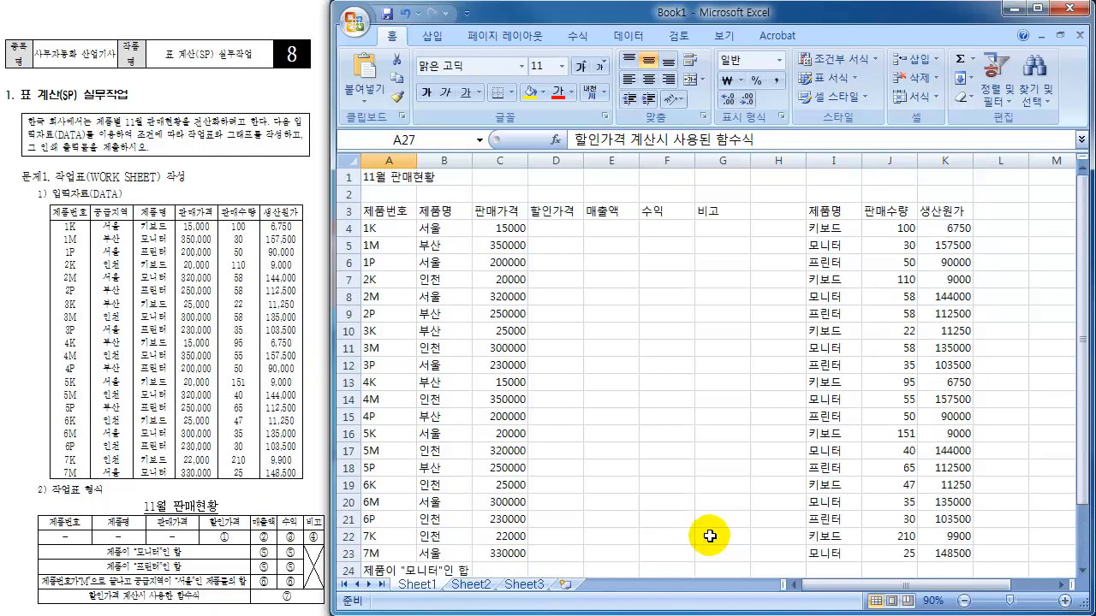
- Look up the 할인가격 calculation rule in the conditions of the exam sheet
click(547, 216)
click(552, 229)
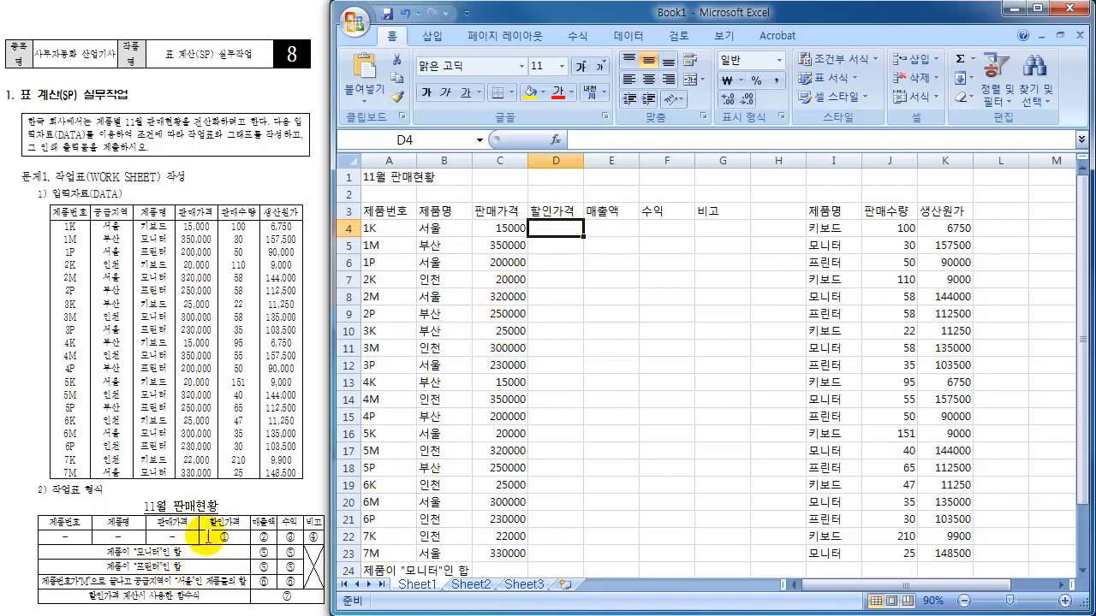
scroll(51, 499, down, 3)
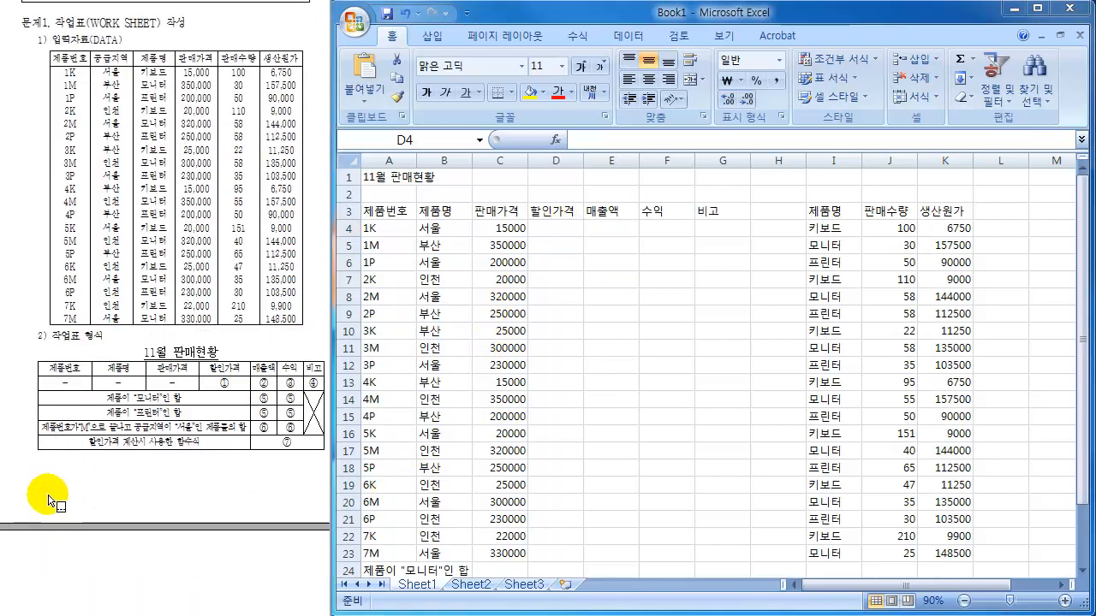
scroll(52, 499, down, 10)
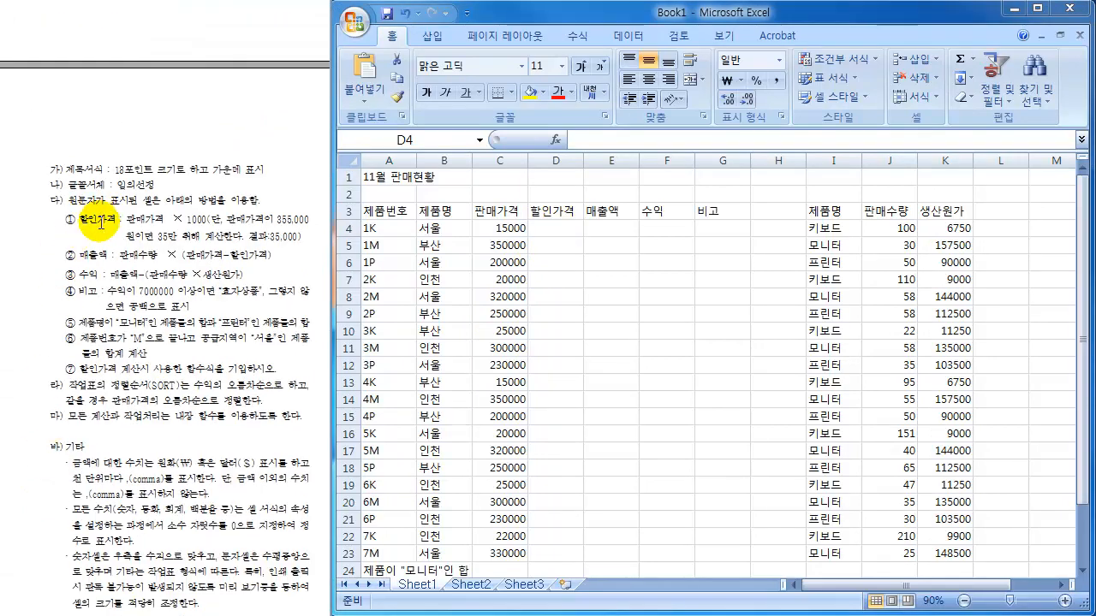
- Try the formula =C4*1000 for 할인가격 in cell D4, and clear the cell again
click(562, 224)
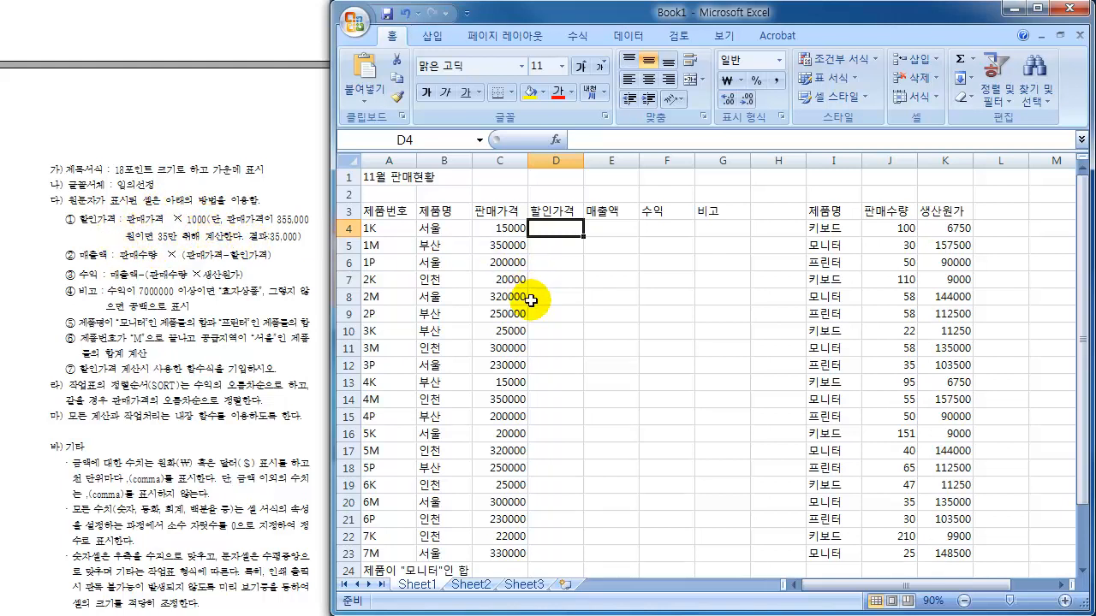
text(=)
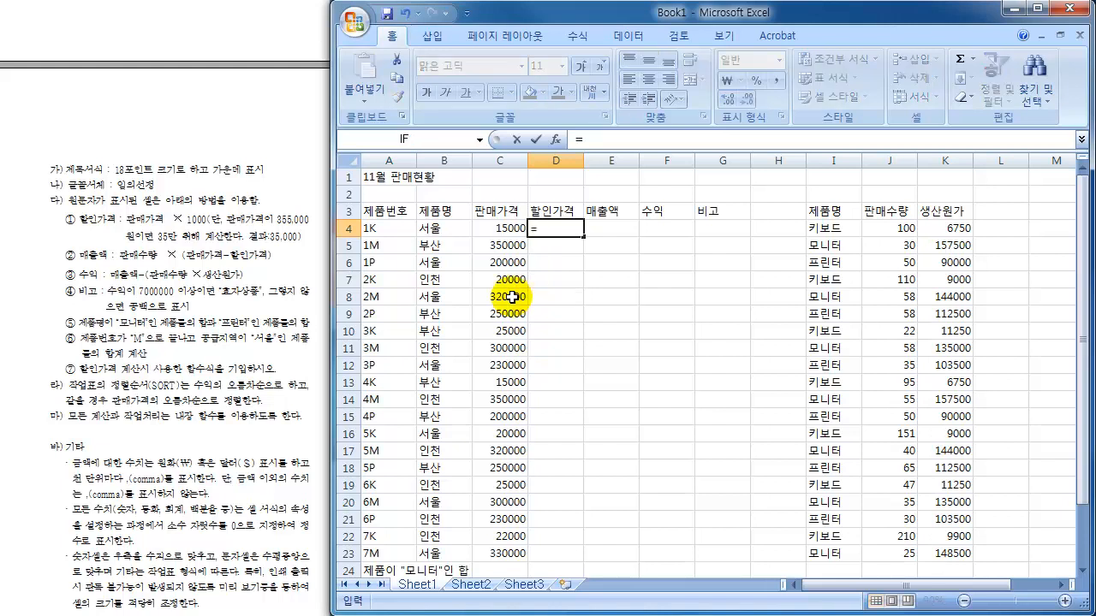
click(488, 227)
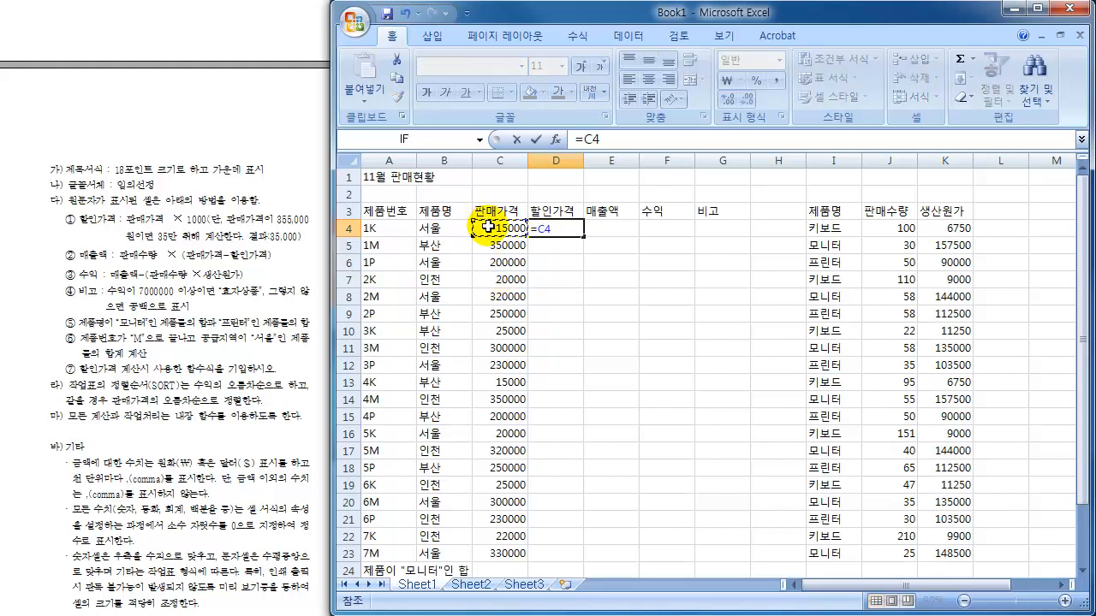
text(*1000)
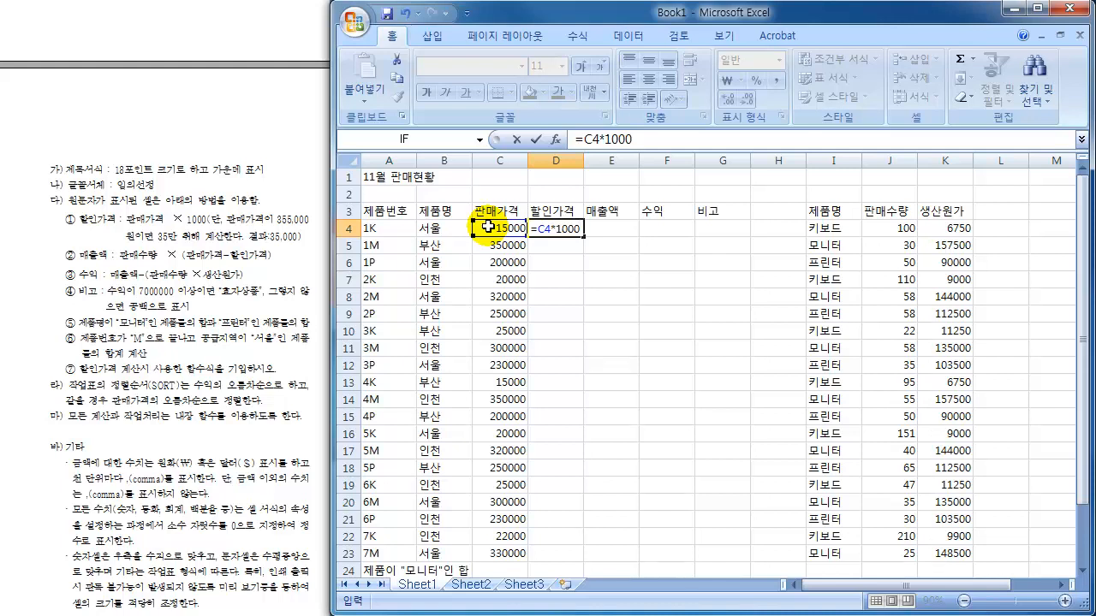
key(Return)
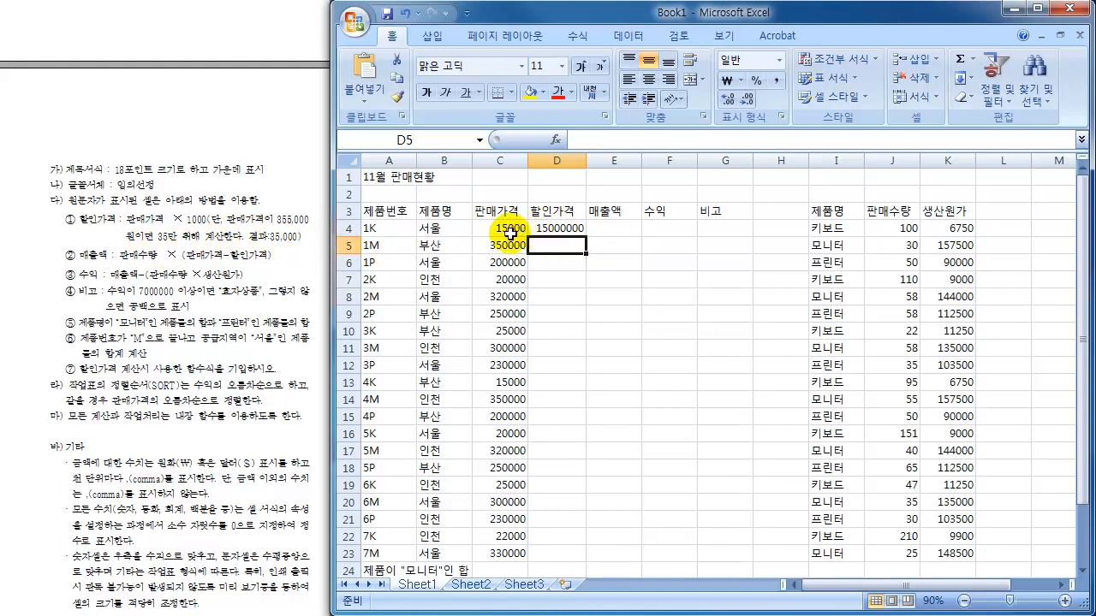
click(558, 229)
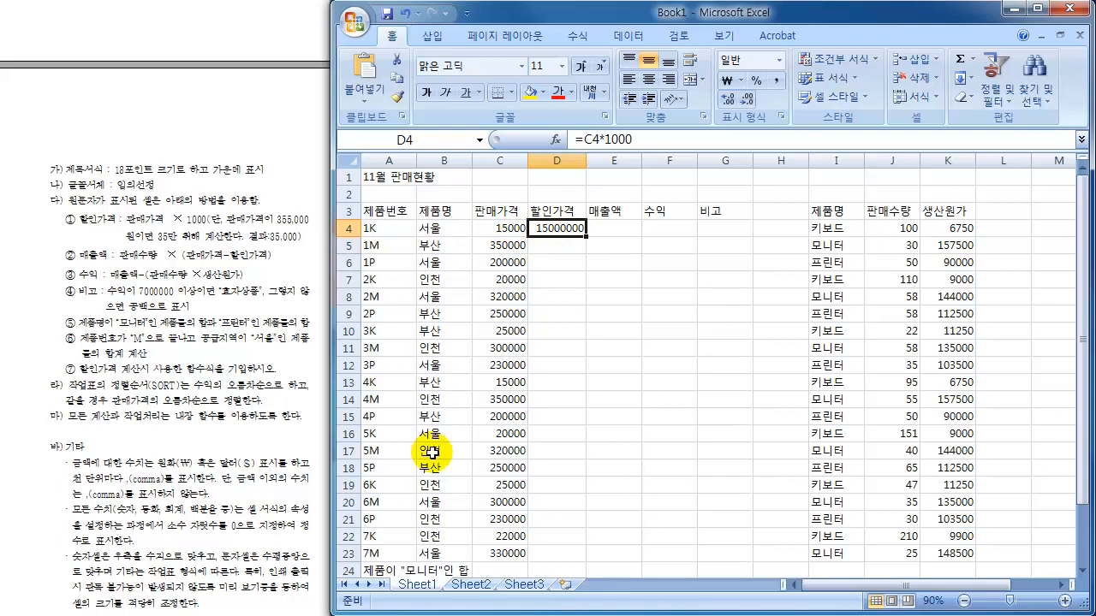
key(Delete)
- Enter the formula =INT(C4/10000) in cell D4 under 할인가격
text(=)
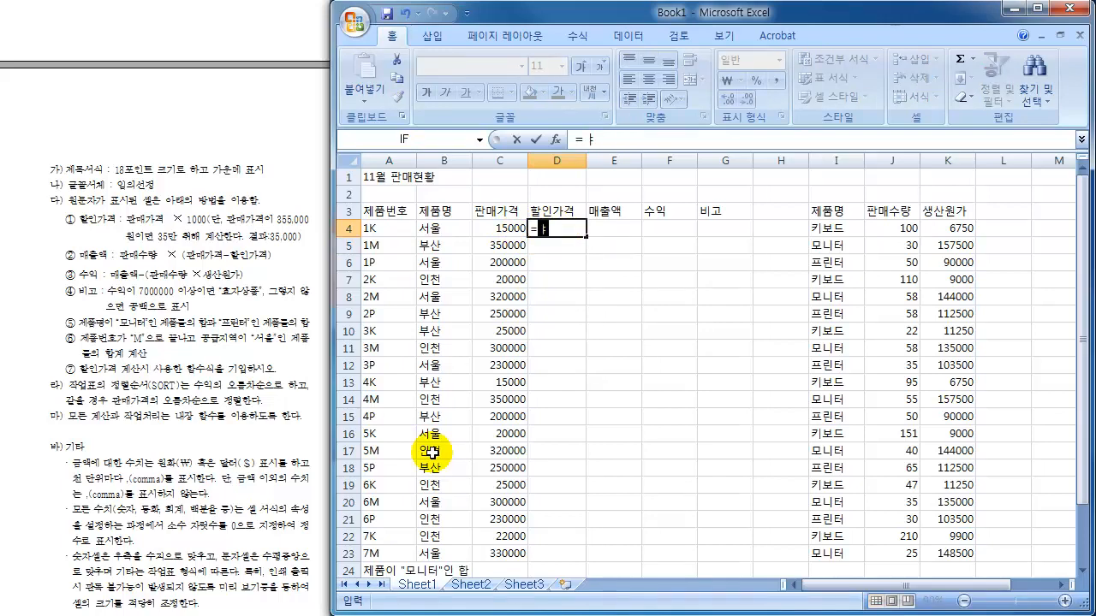
text(INT)
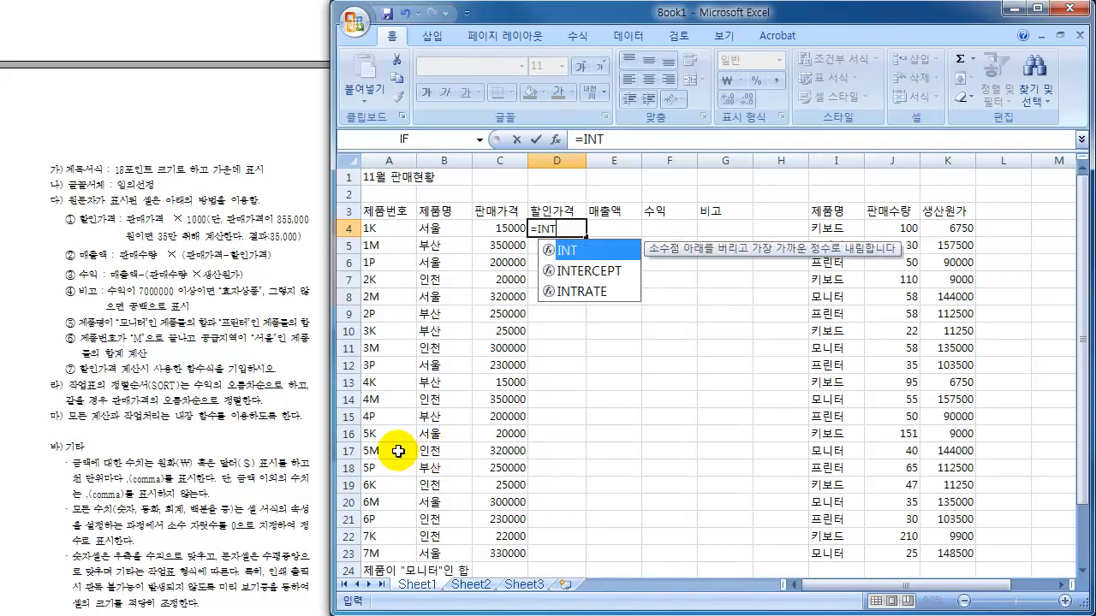
text(()
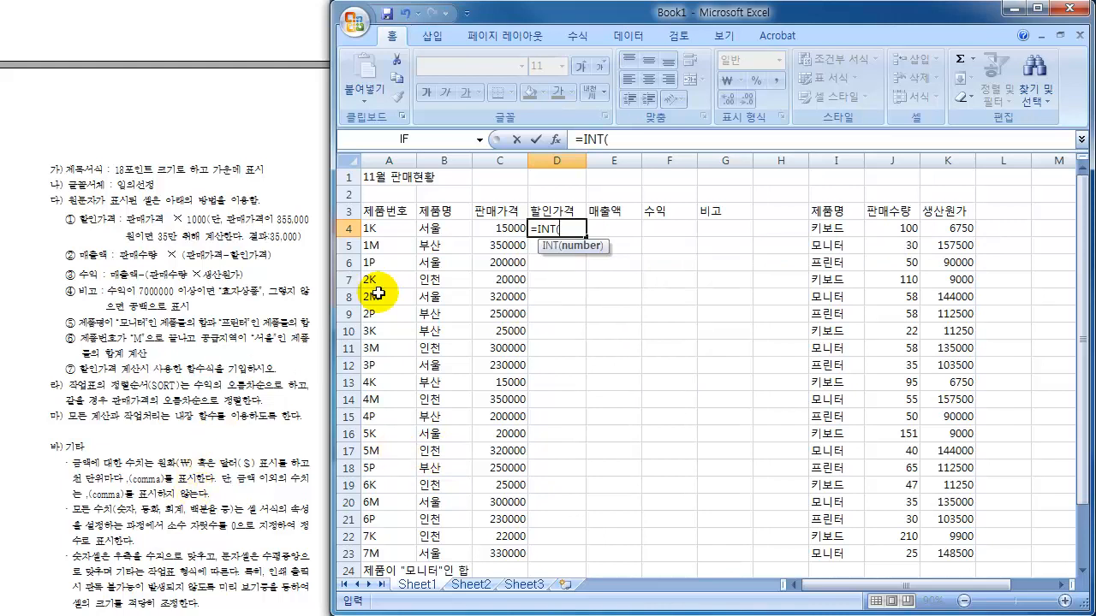
click(486, 227)
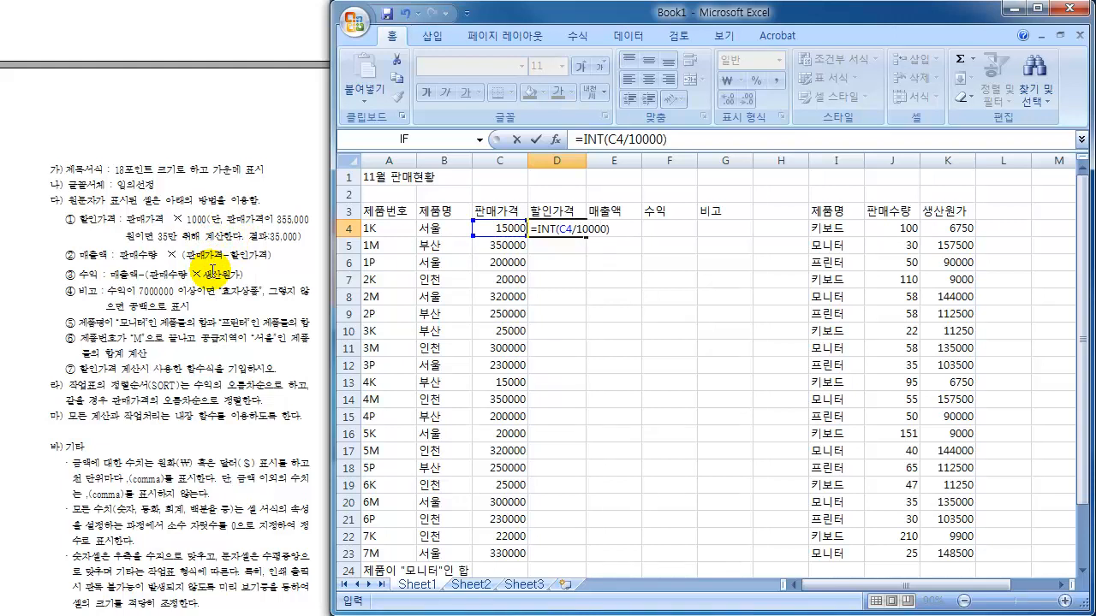
key(Return)
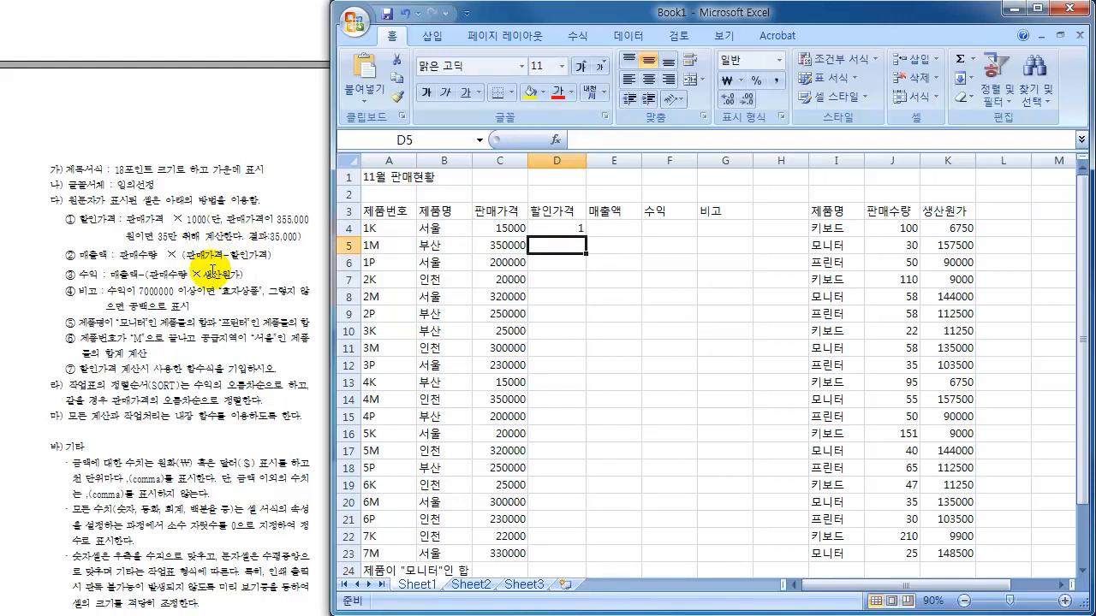
click(560, 227)
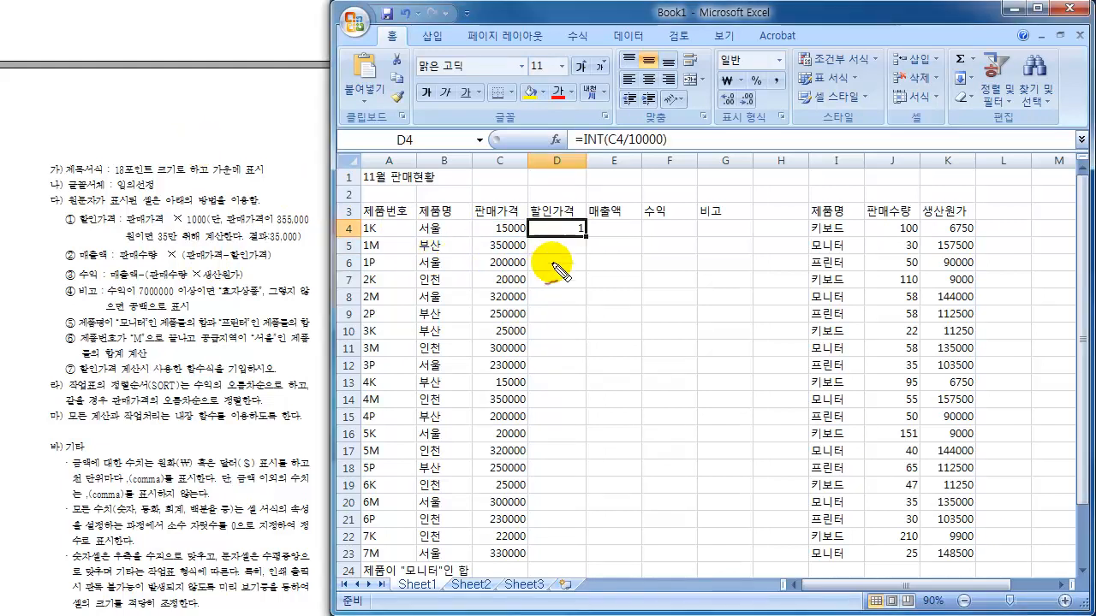
mouse_move(488, 256)
mouse_down()
mouse_move(526, 250)
mouse_move(479, 249)
mouse_move(499, 259)
mouse_up()
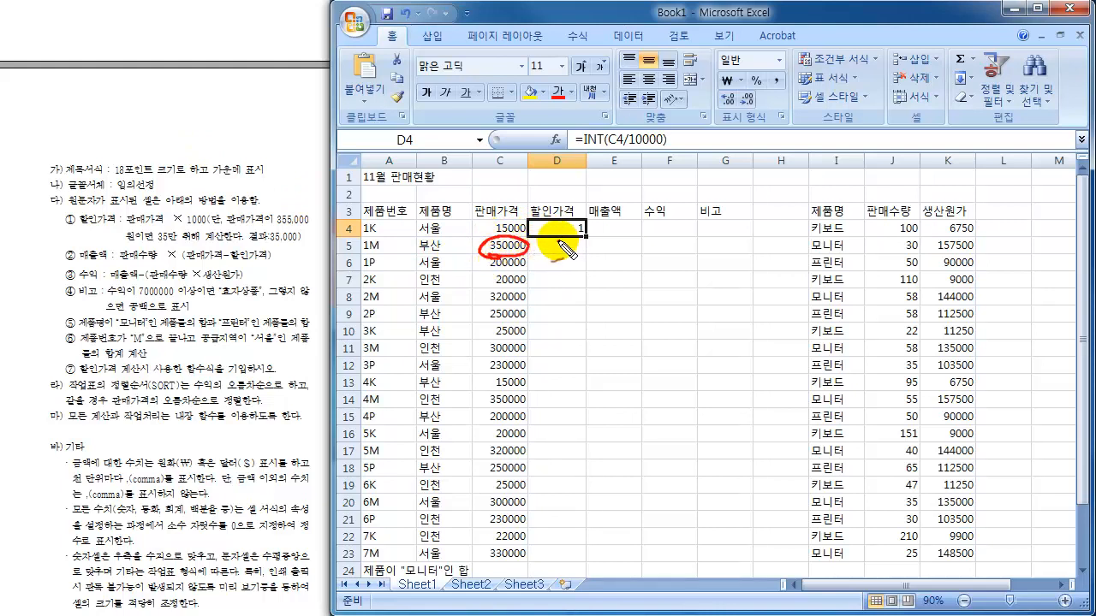
drag(559, 241, 572, 254)
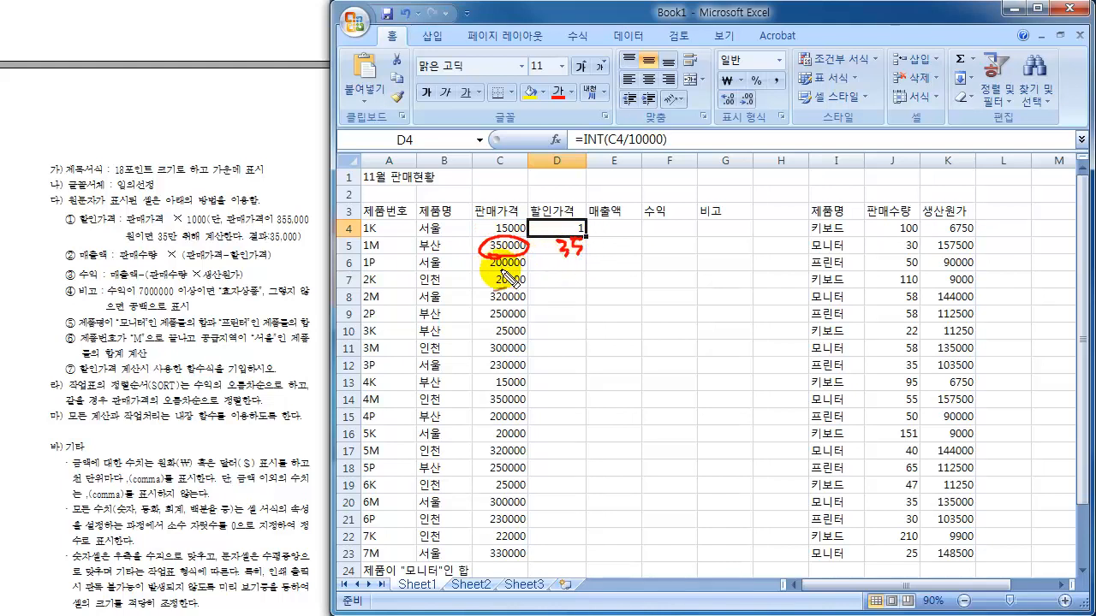
mouse_move(492, 272)
mouse_down()
mouse_move(526, 248)
mouse_move(591, 270)
mouse_up()
mouse_move(476, 247)
mouse_down()
mouse_move(466, 242)
mouse_move(492, 221)
mouse_move(509, 244)
mouse_up()
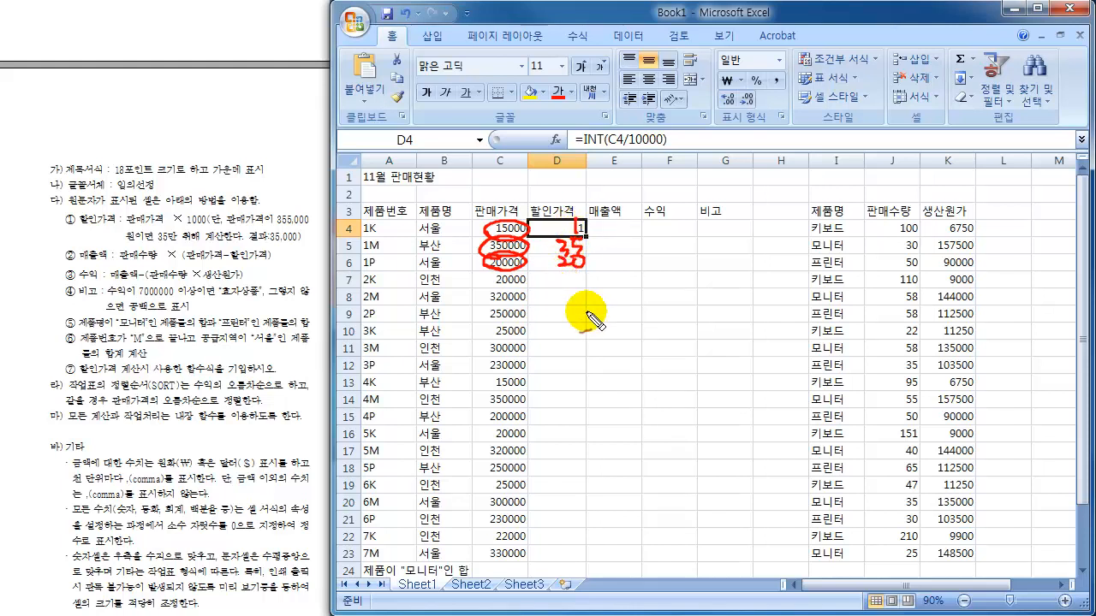
key(Escape)
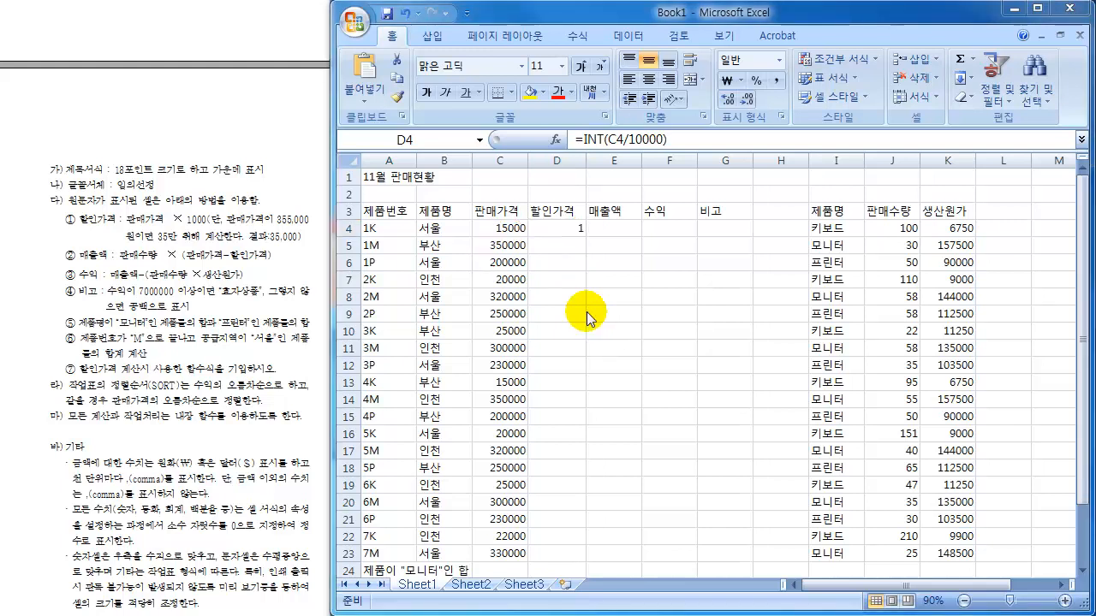
- Fill the INT formula from D4 down to D10 to test it on several products
click(576, 224)
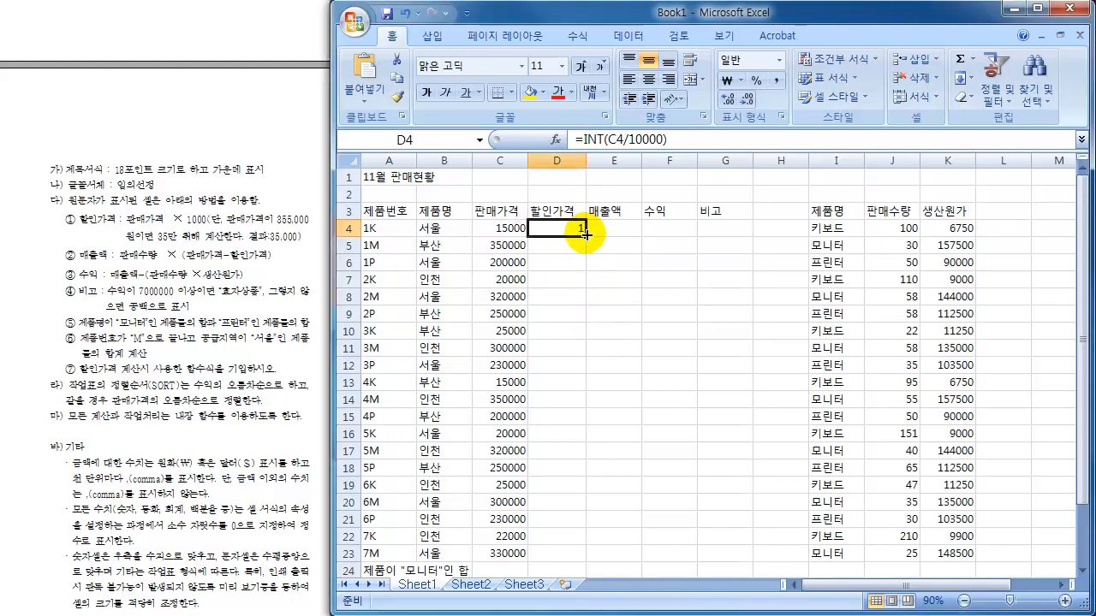
drag(585, 233, 565, 336)
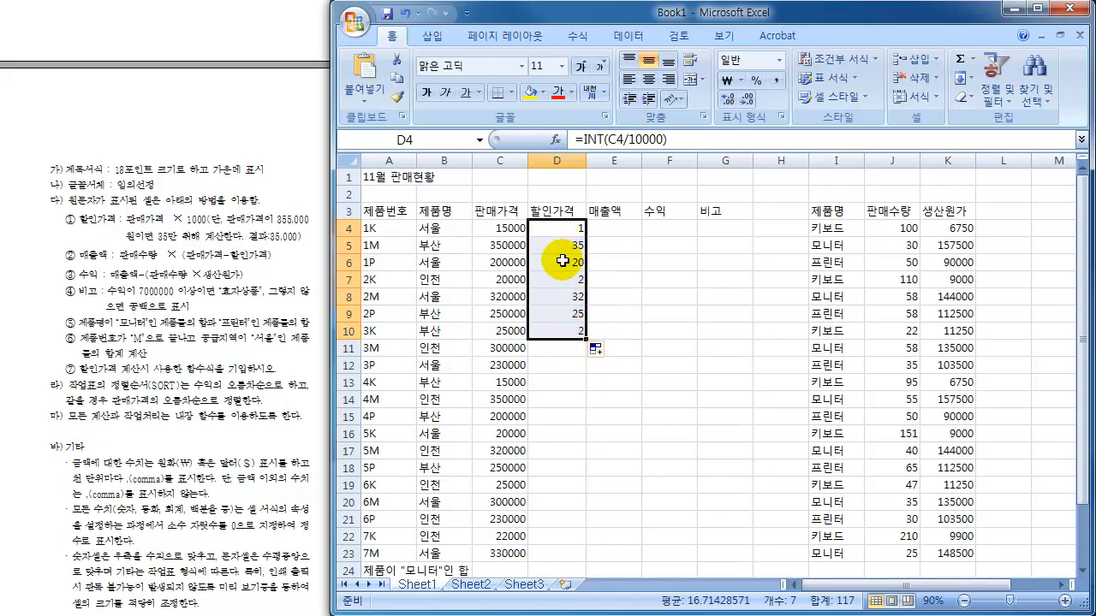
- Extend the 할인가격 formula in D4 to =INT(C4/10000)*1000 and fill it down to D23
click(558, 232)
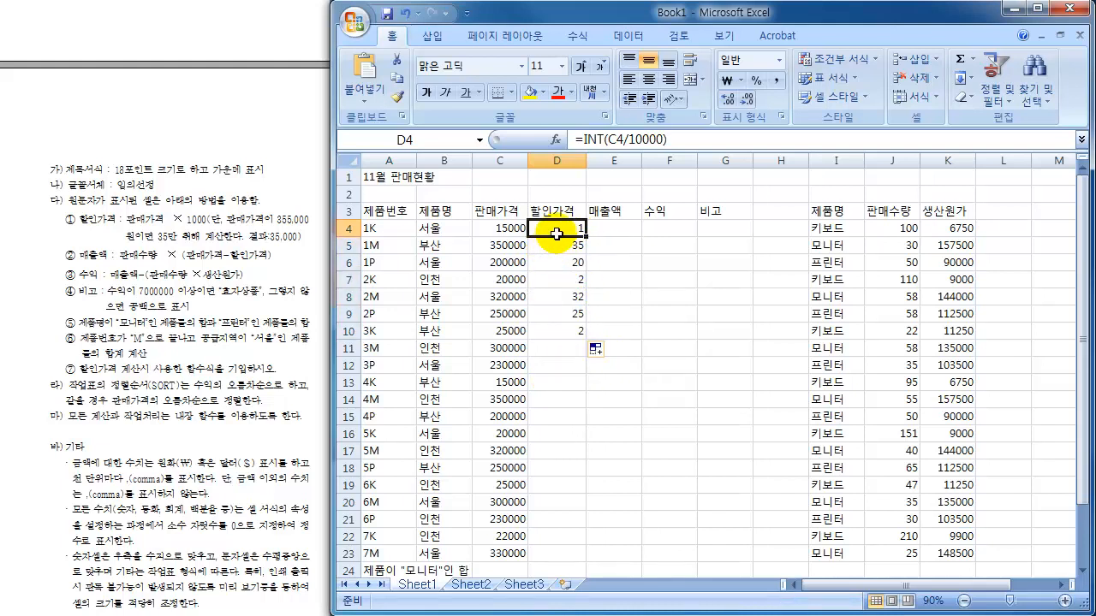
click(692, 140)
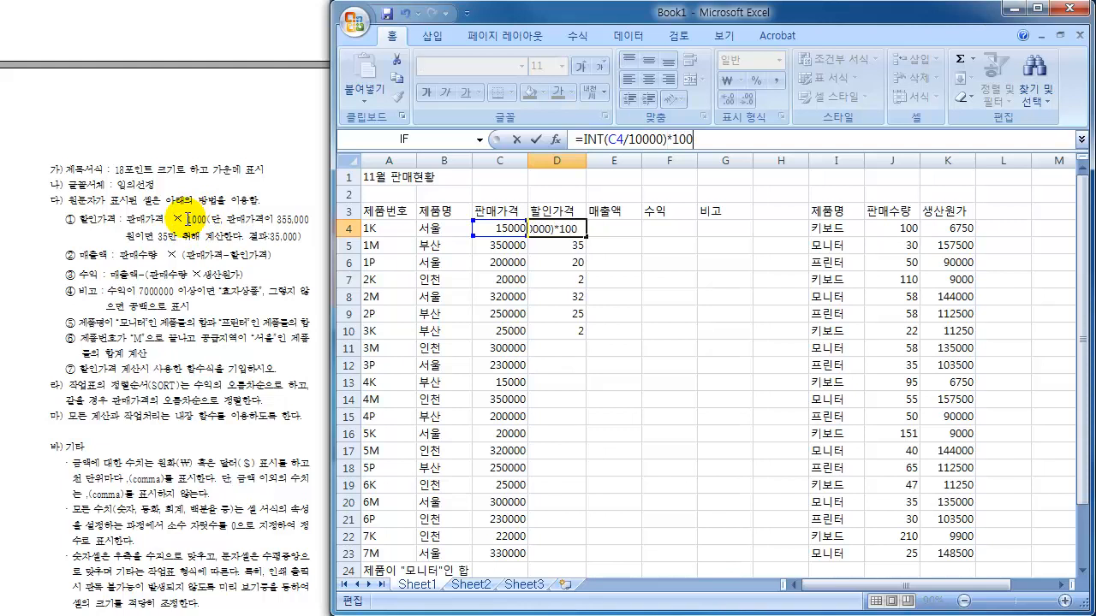
key(Return)
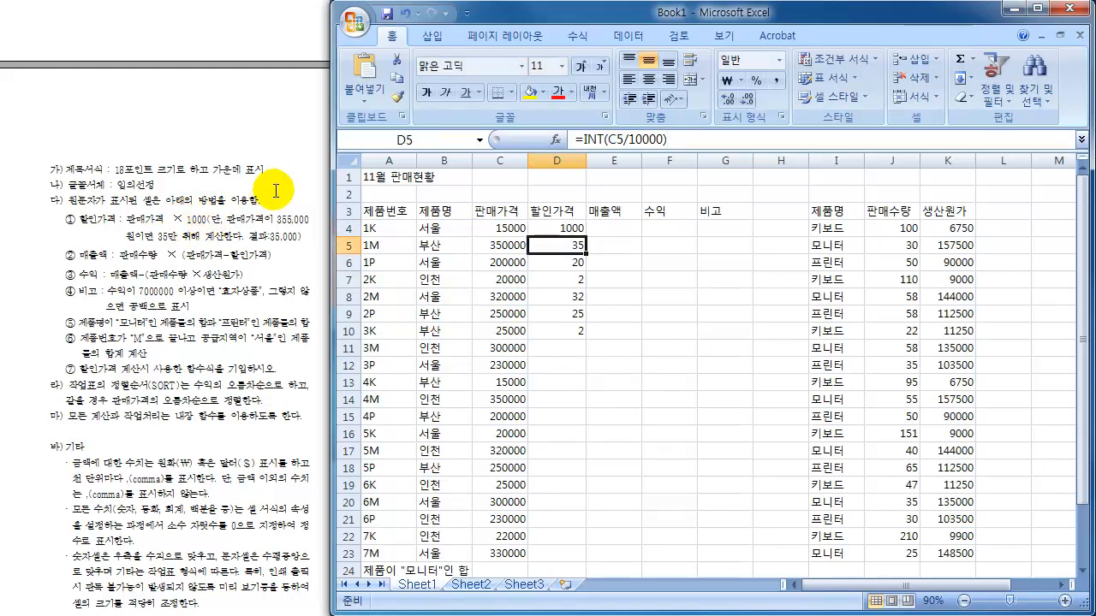
click(575, 227)
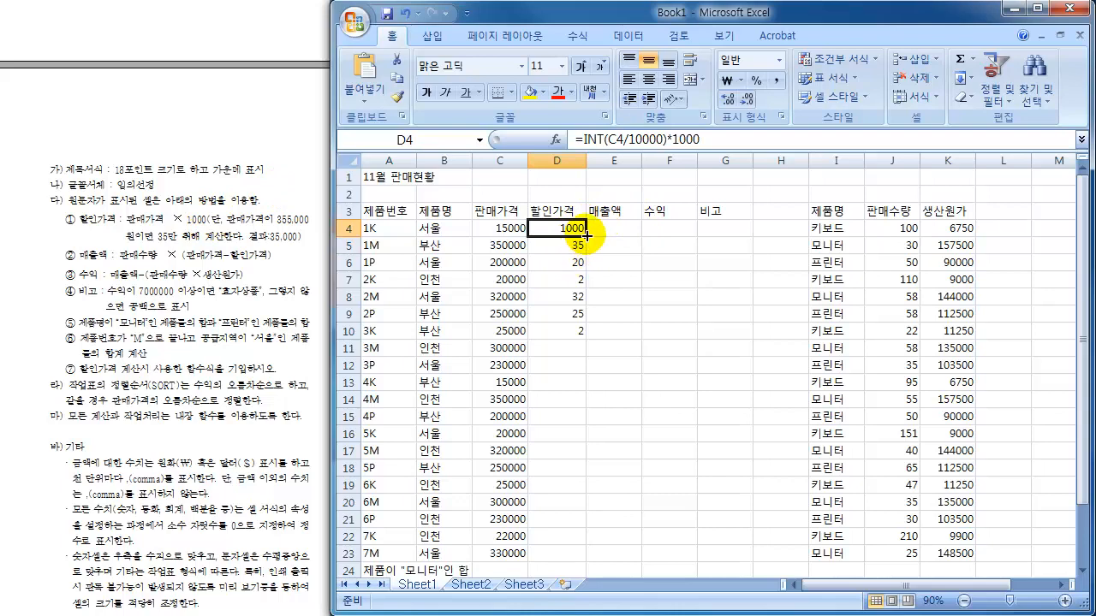
drag(588, 234, 560, 554)
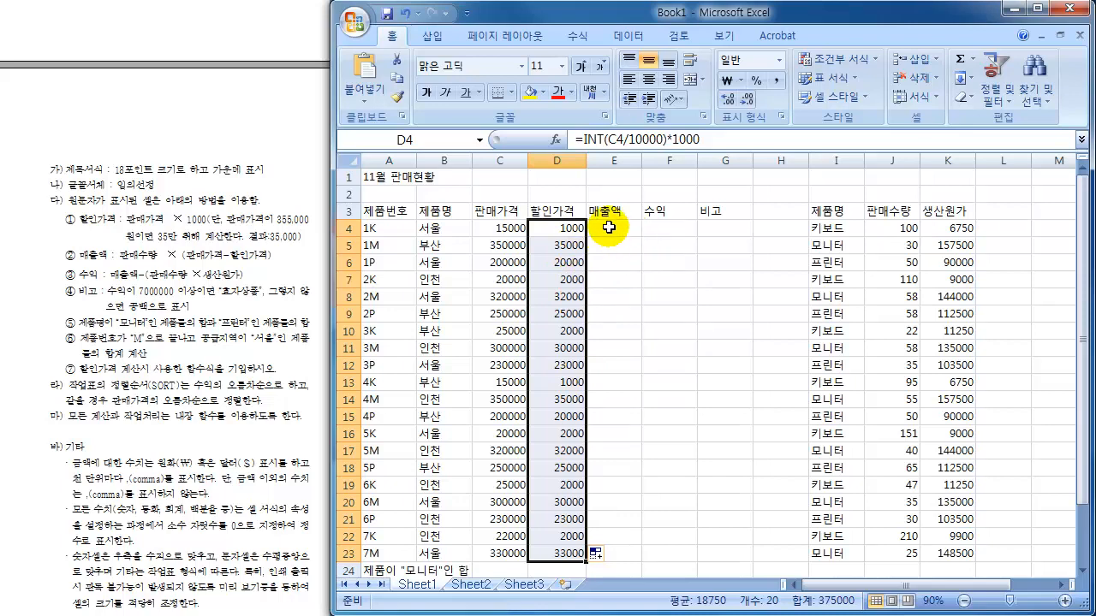
click(563, 229)
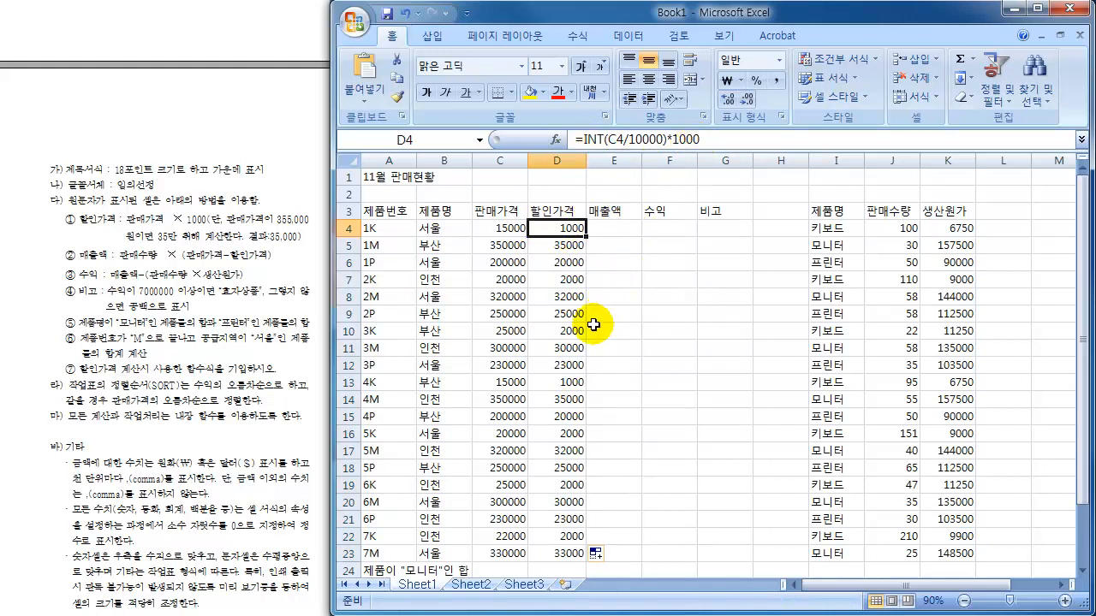
- Enter the 매출액 formula =J4*(C4-D4) in cell E4
click(607, 229)
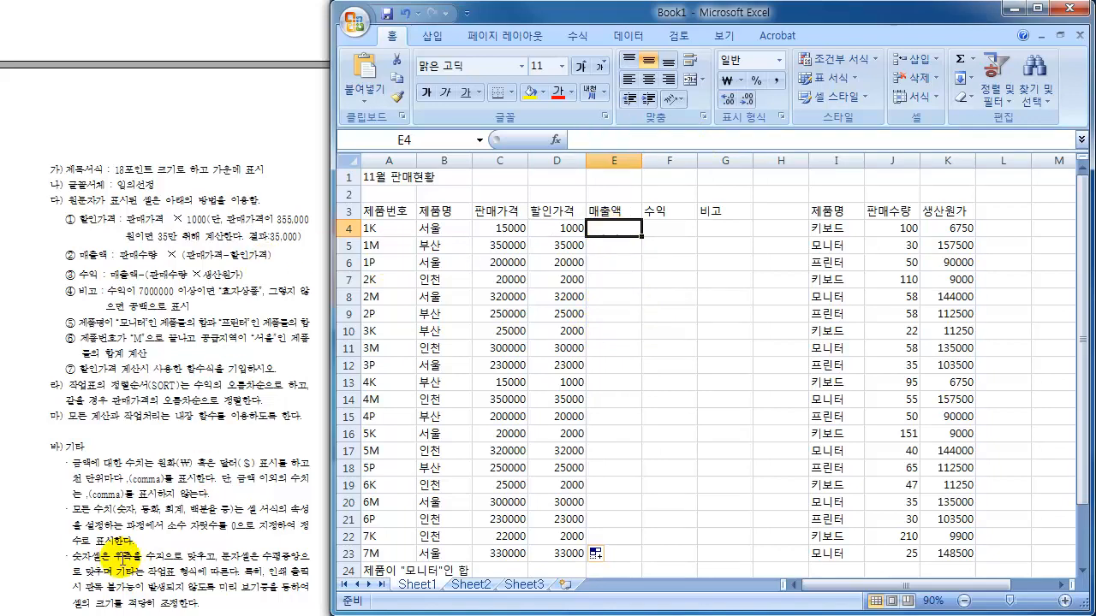
text(=)
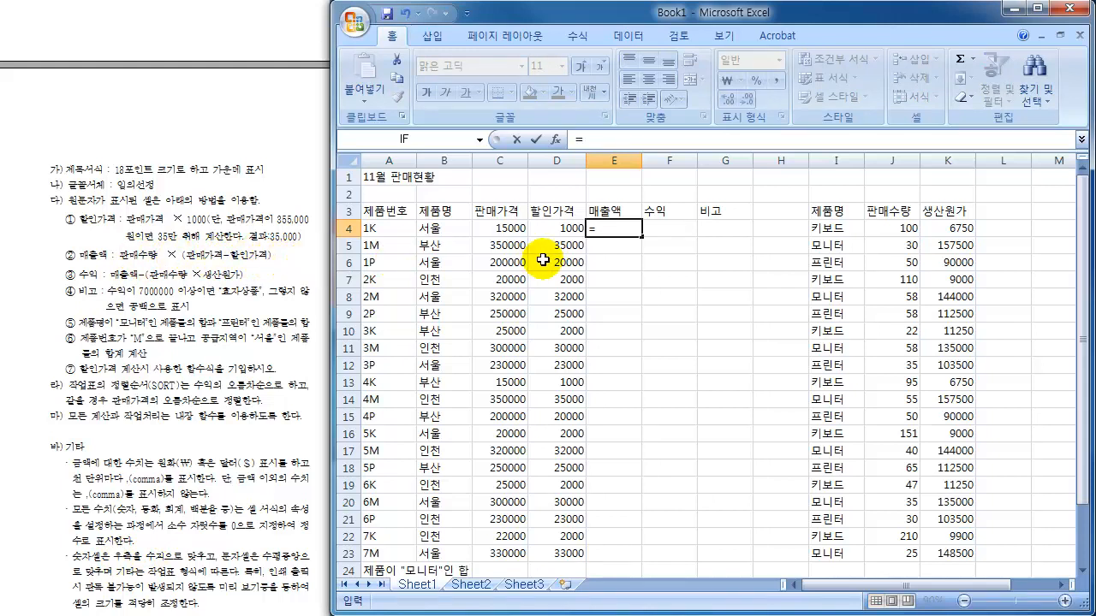
click(890, 228)
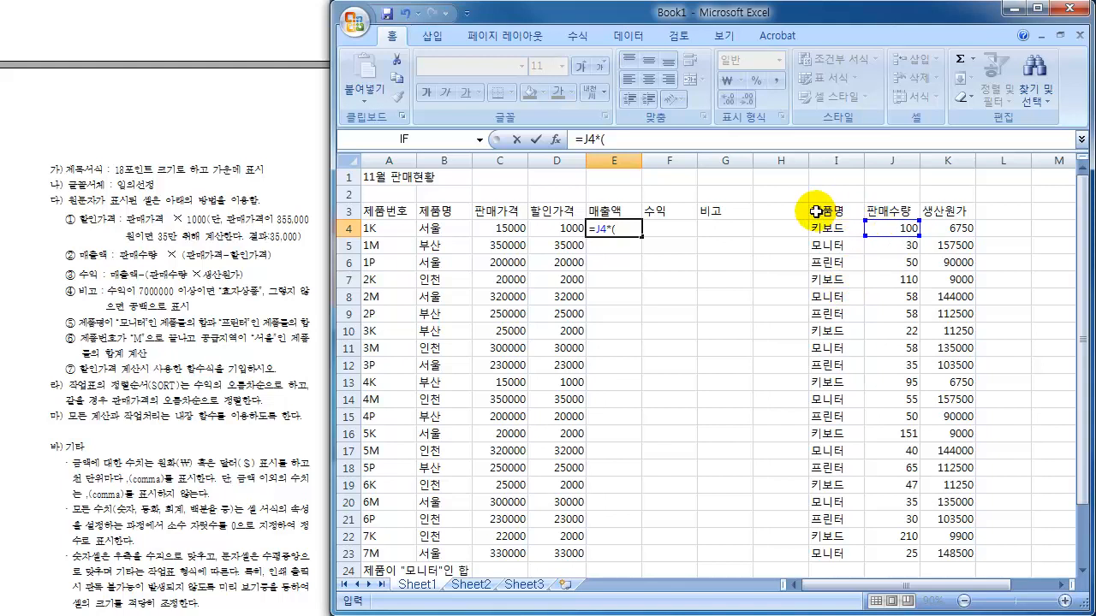
click(509, 229)
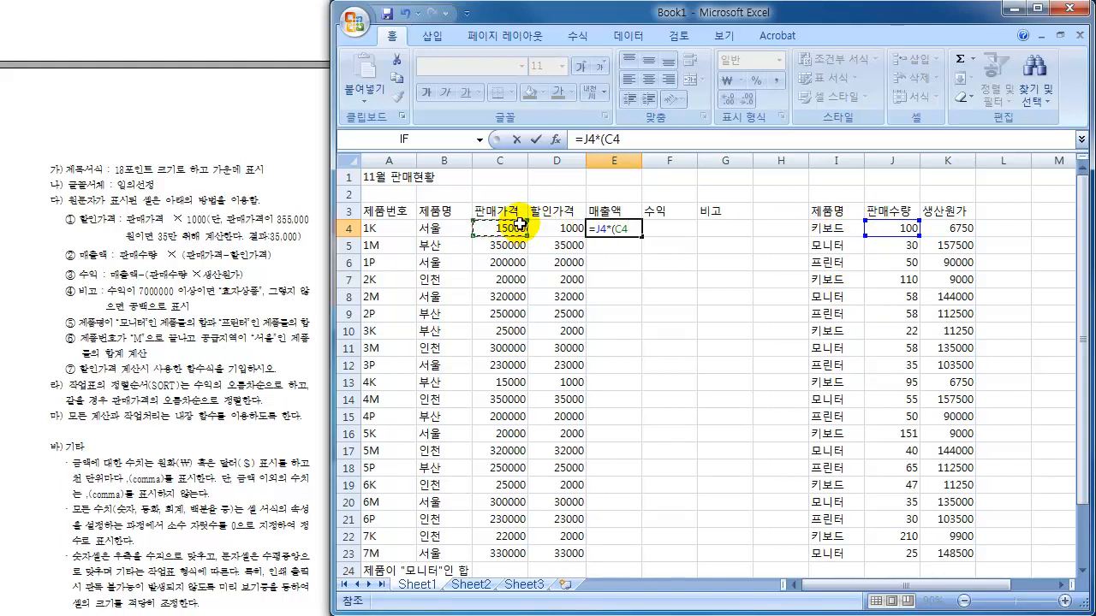
click(561, 228)
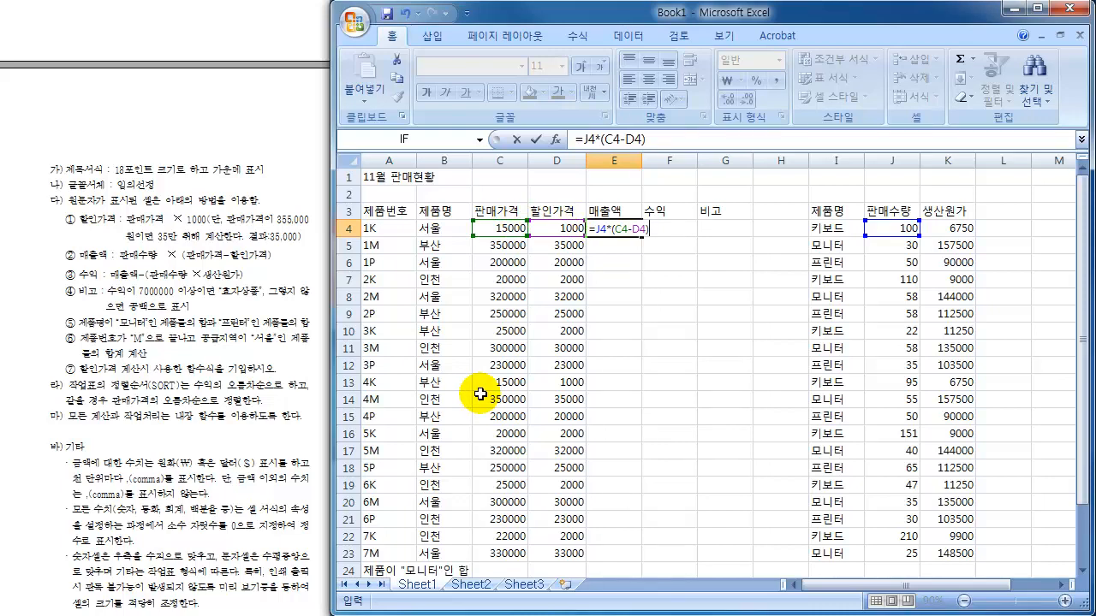
text())
key(Return)
- Fill the 매출액 formula from E4 down to E23 for all products
click(633, 229)
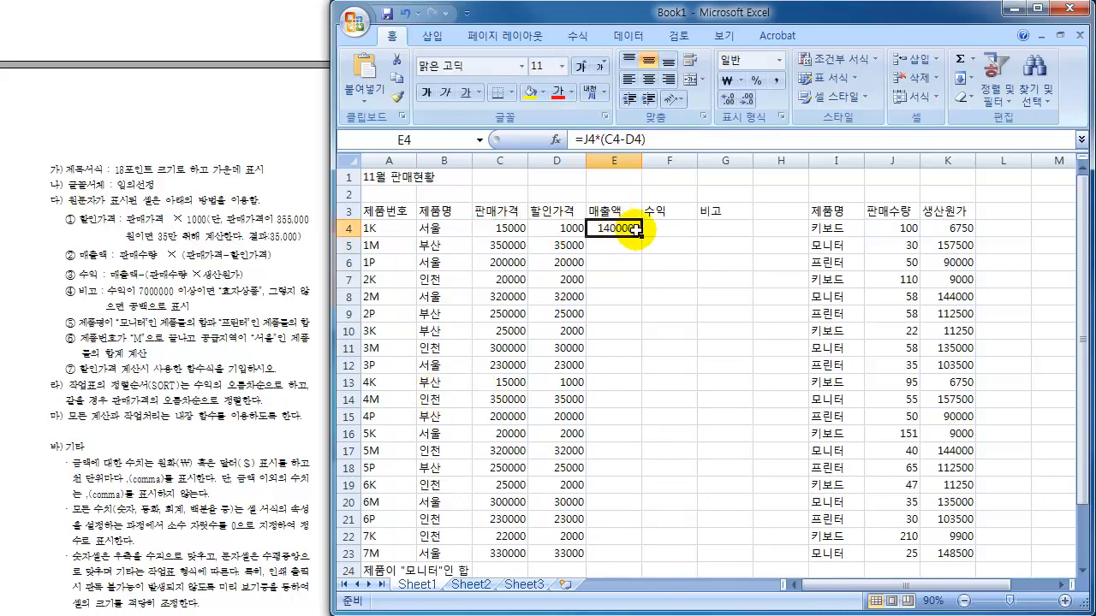
drag(642, 234, 646, 555)
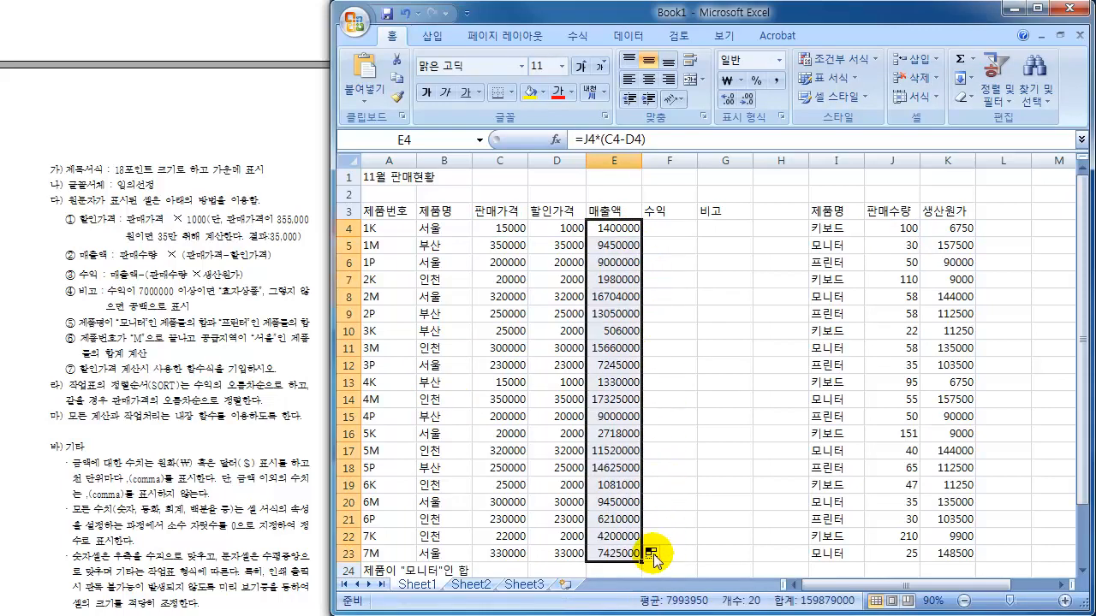
click(692, 278)
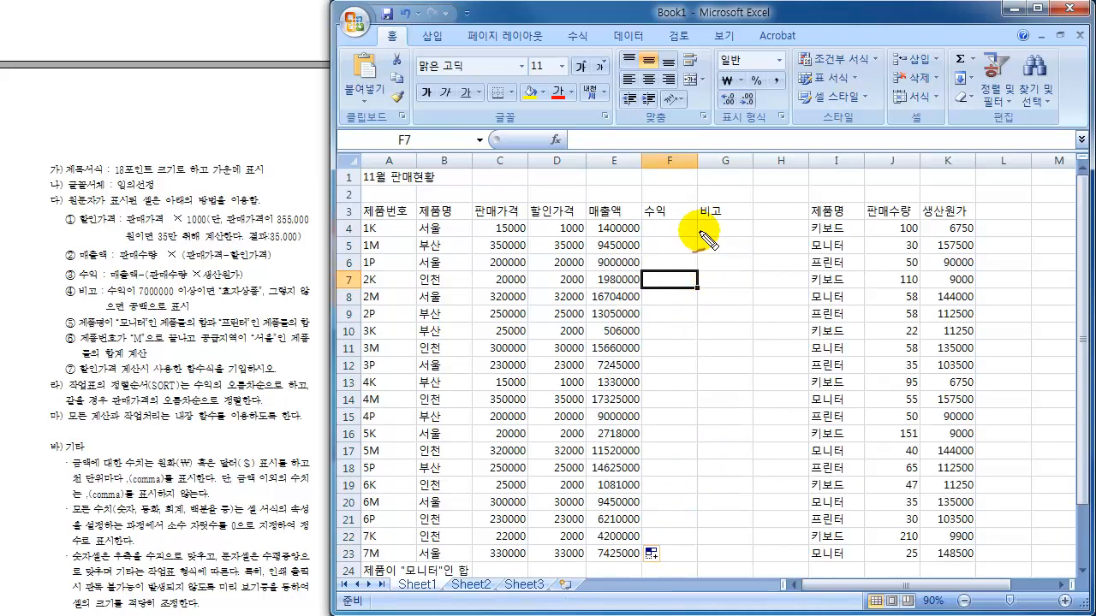
mouse_move(673, 232)
mouse_down()
mouse_move(687, 249)
mouse_move(714, 239)
mouse_move(706, 246)
mouse_move(779, 248)
mouse_move(803, 234)
mouse_move(805, 244)
mouse_up()
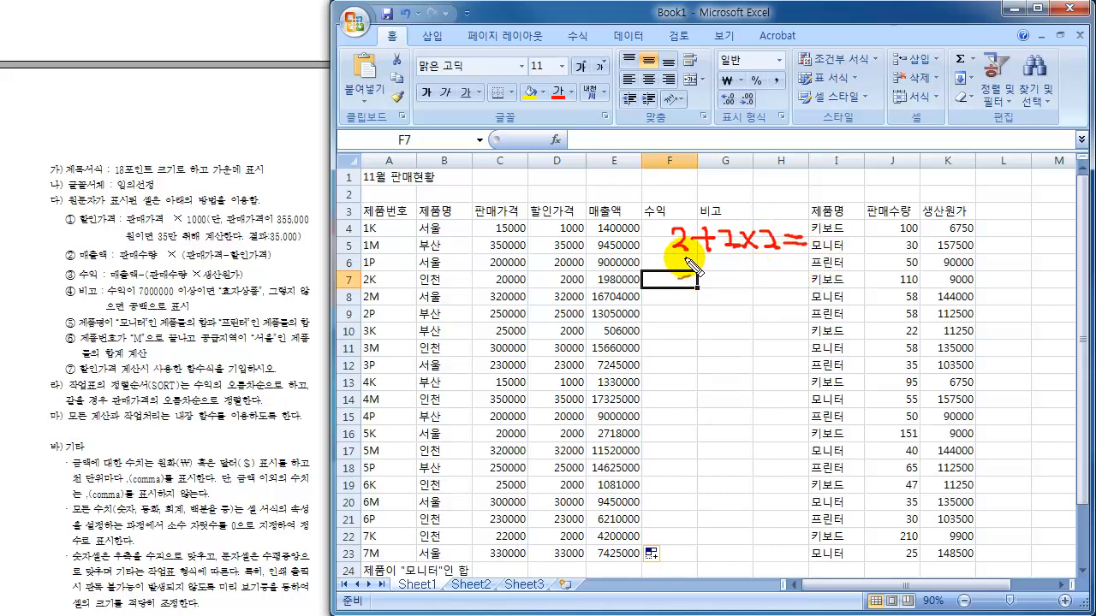
mouse_move(686, 258)
mouse_down()
mouse_move(733, 256)
mouse_move(723, 284)
mouse_move(775, 262)
mouse_up()
drag(827, 229, 829, 253)
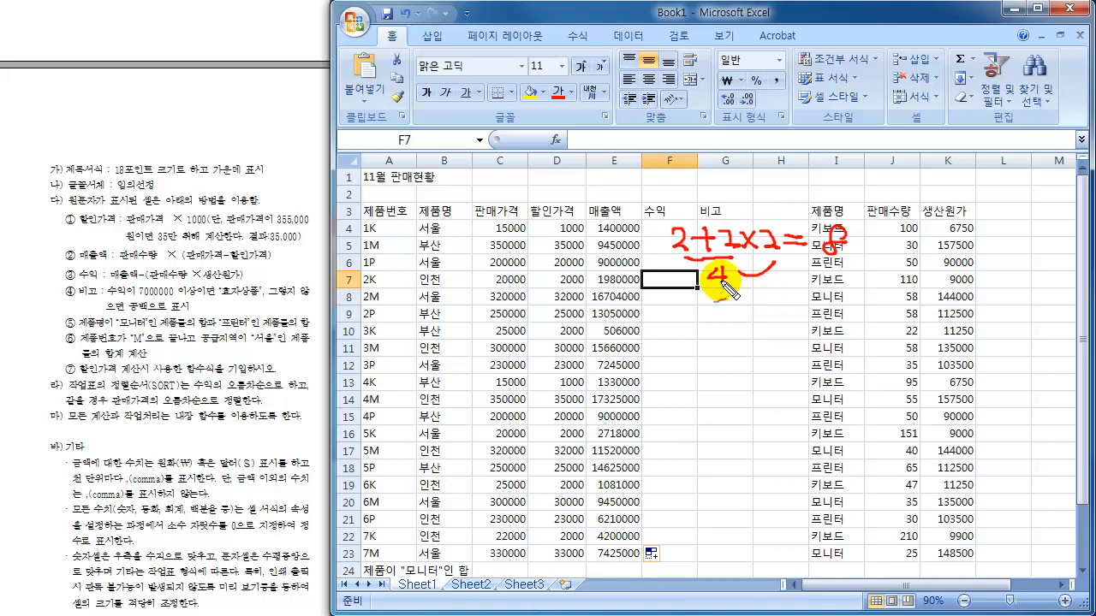
mouse_move(656, 248)
mouse_down()
mouse_move(651, 327)
mouse_move(823, 329)
mouse_up()
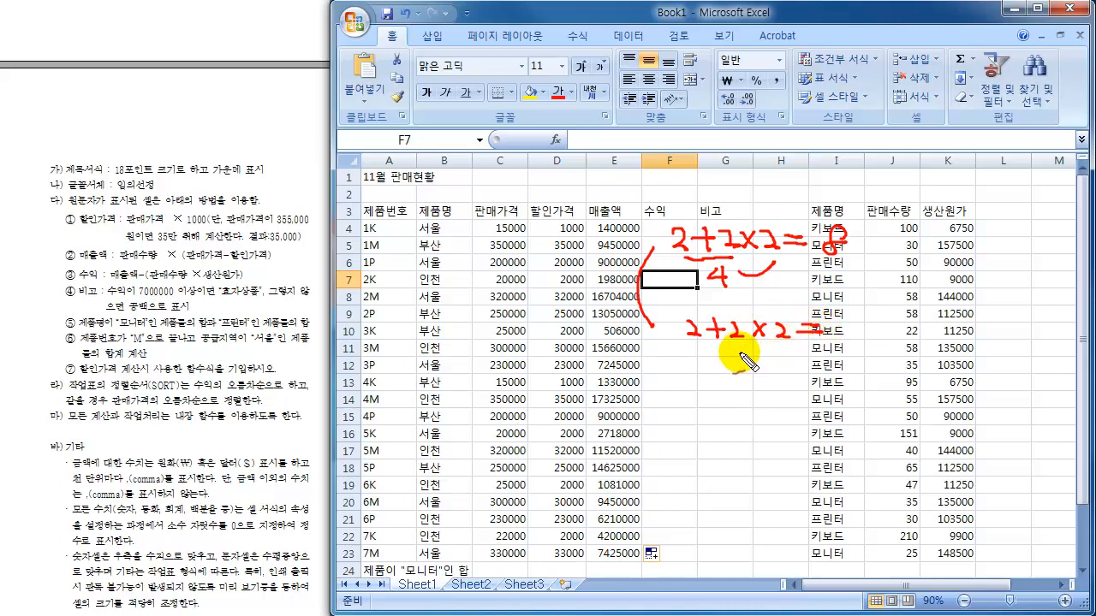
mouse_move(731, 350)
mouse_down()
mouse_move(784, 350)
mouse_move(765, 385)
mouse_up()
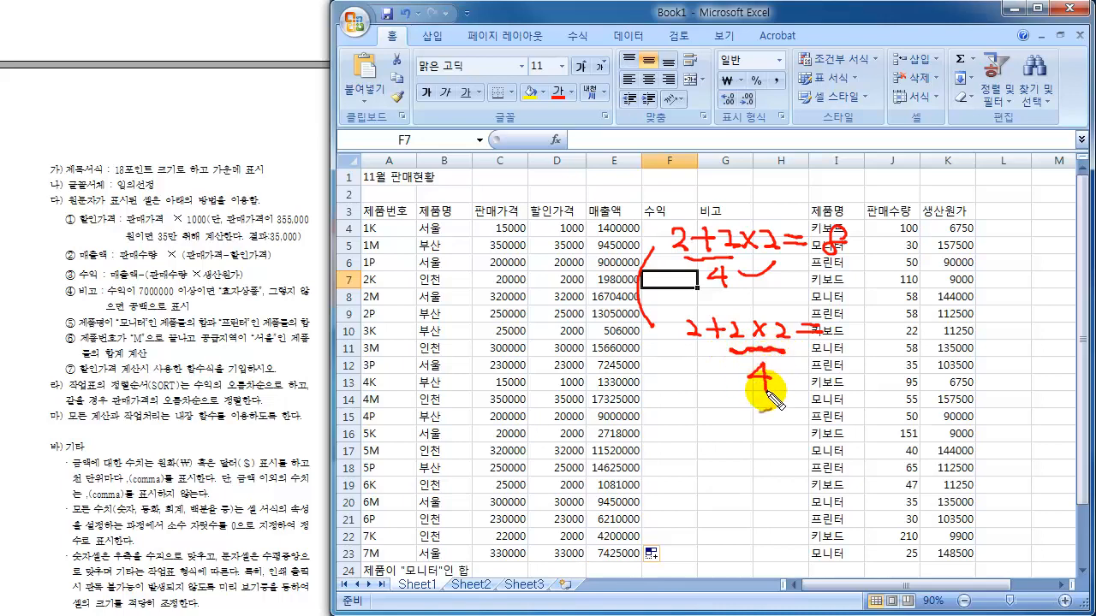
mouse_move(695, 354)
mouse_down()
mouse_move(704, 384)
mouse_move(733, 389)
mouse_up()
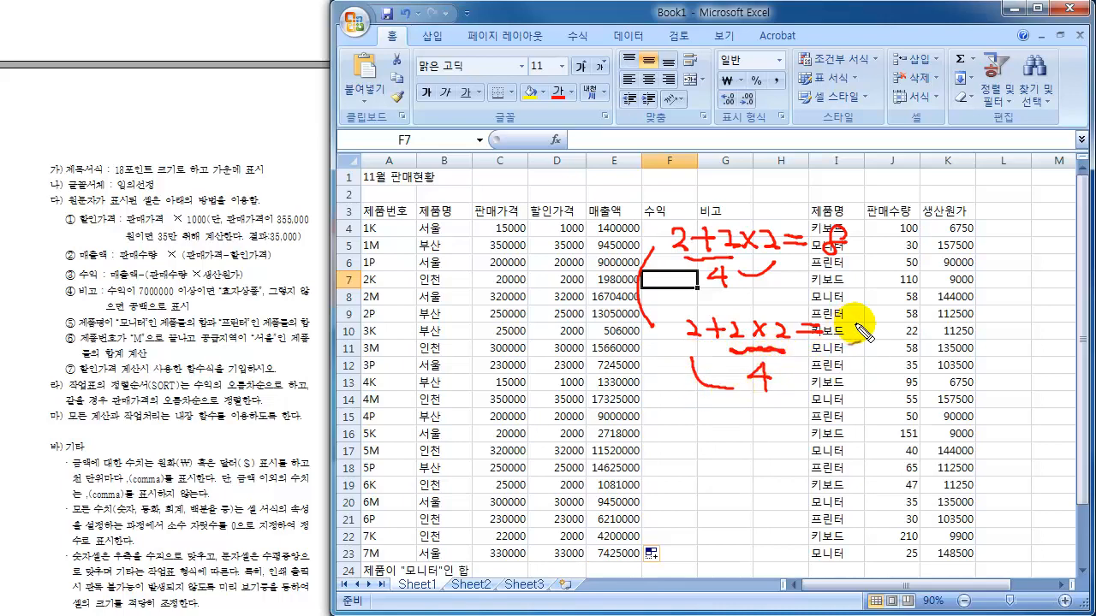
drag(859, 323, 850, 345)
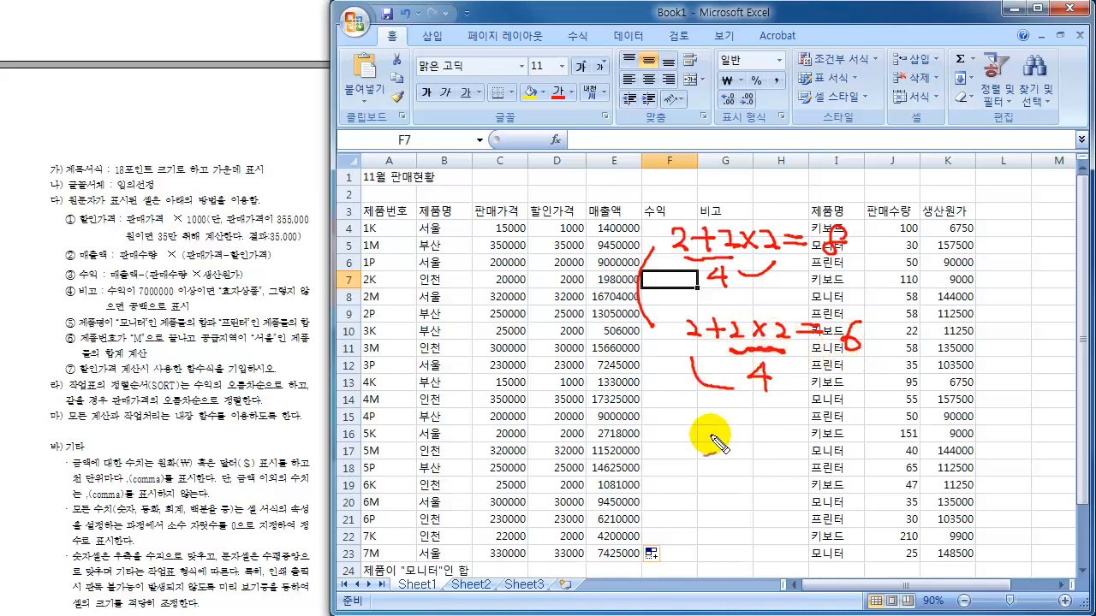
drag(695, 440, 734, 443)
mouse_move(727, 435)
mouse_down()
mouse_move(728, 454)
mouse_move(780, 454)
mouse_up()
mouse_move(780, 440)
mouse_down()
mouse_move(823, 454)
mouse_move(758, 465)
mouse_up()
mouse_move(689, 434)
mouse_down()
mouse_move(687, 469)
mouse_move(757, 466)
mouse_up()
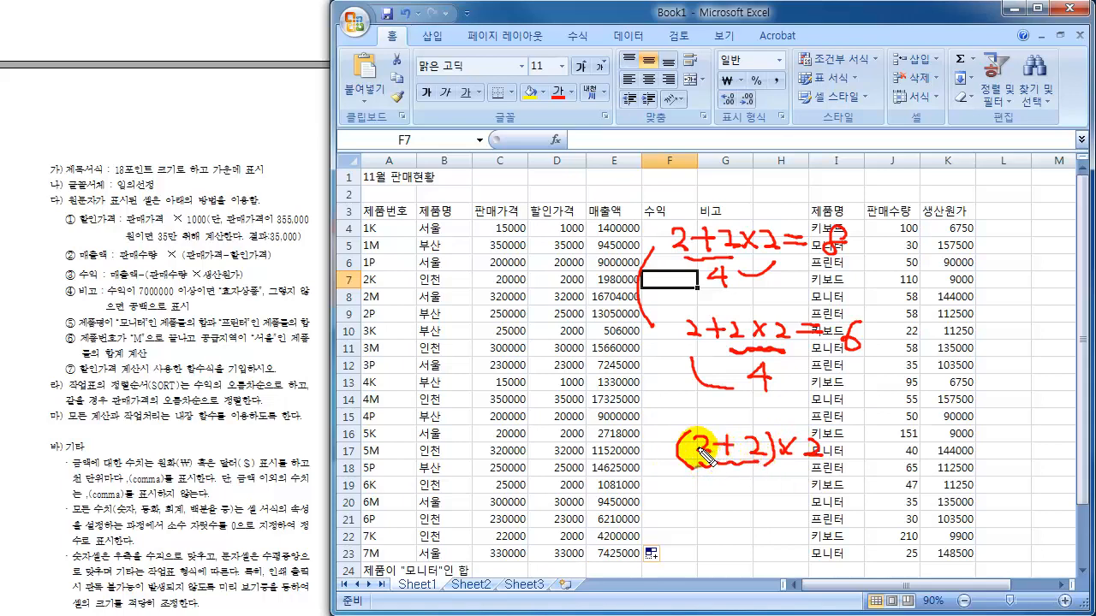
mouse_move(751, 483)
mouse_down()
mouse_move(760, 498)
mouse_move(748, 501)
mouse_move(863, 463)
mouse_up()
drag(845, 473, 910, 474)
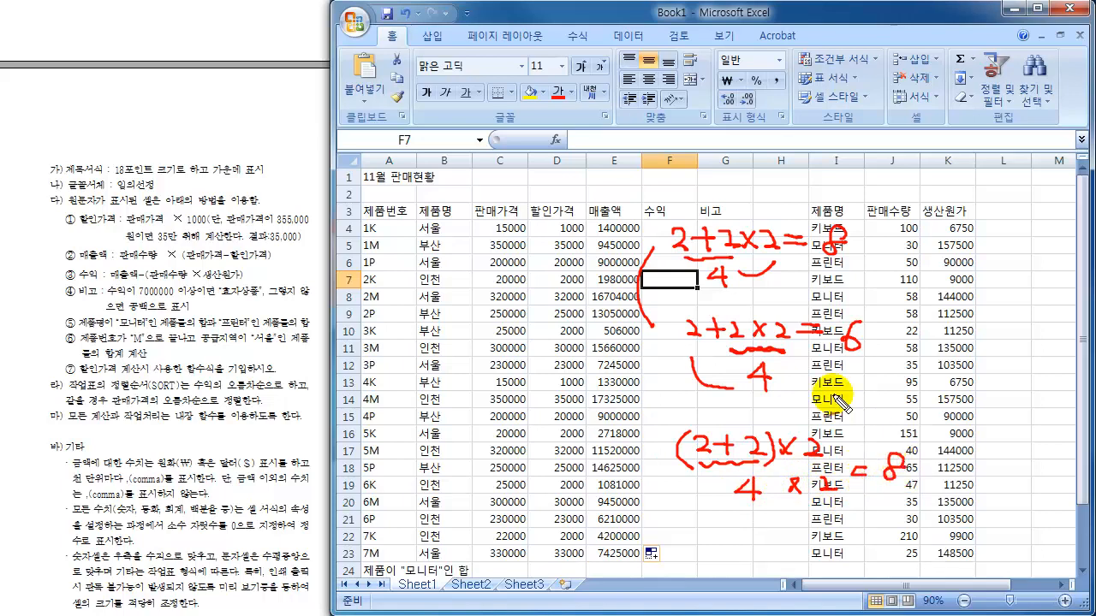
mouse_move(662, 329)
mouse_down()
mouse_move(640, 367)
mouse_move(660, 438)
mouse_up()
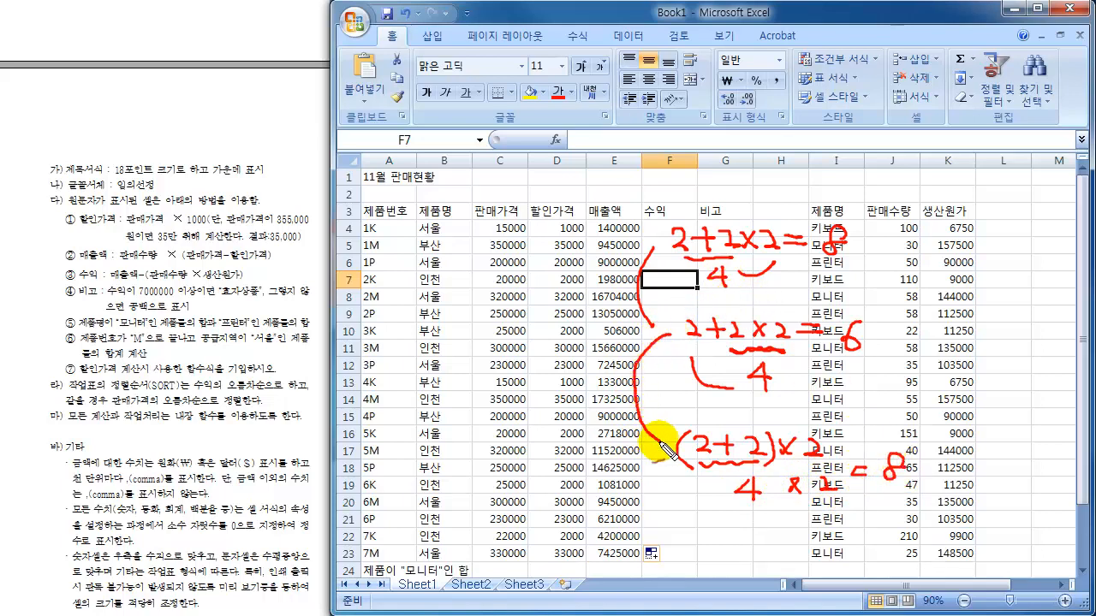
drag(841, 366, 860, 365)
drag(841, 377, 861, 377)
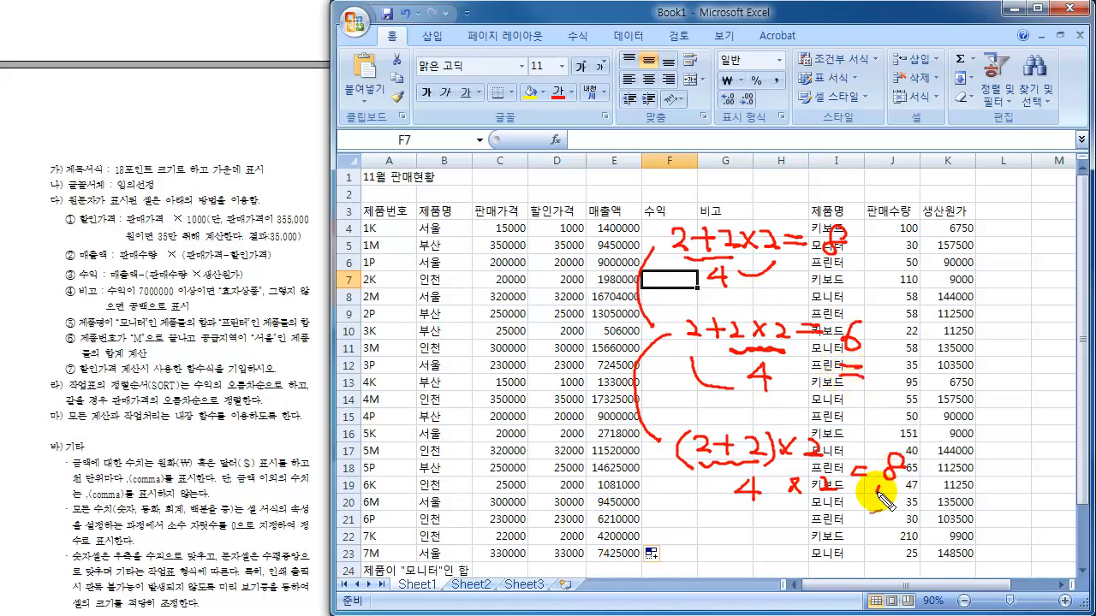
drag(878, 490, 894, 502)
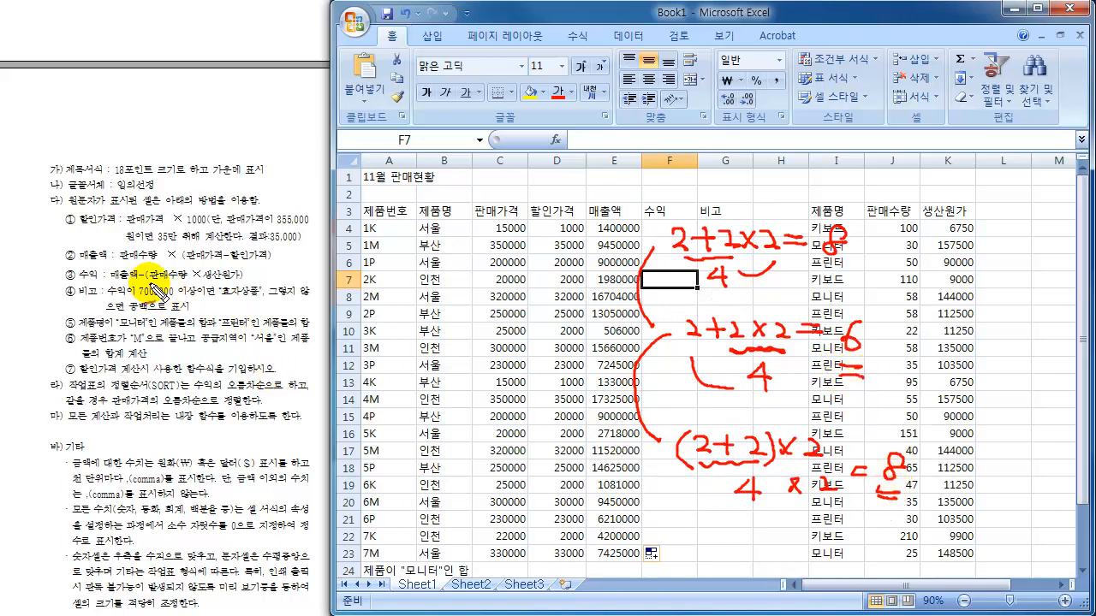
mouse_move(148, 282)
mouse_down()
mouse_move(235, 281)
mouse_move(272, 265)
mouse_up()
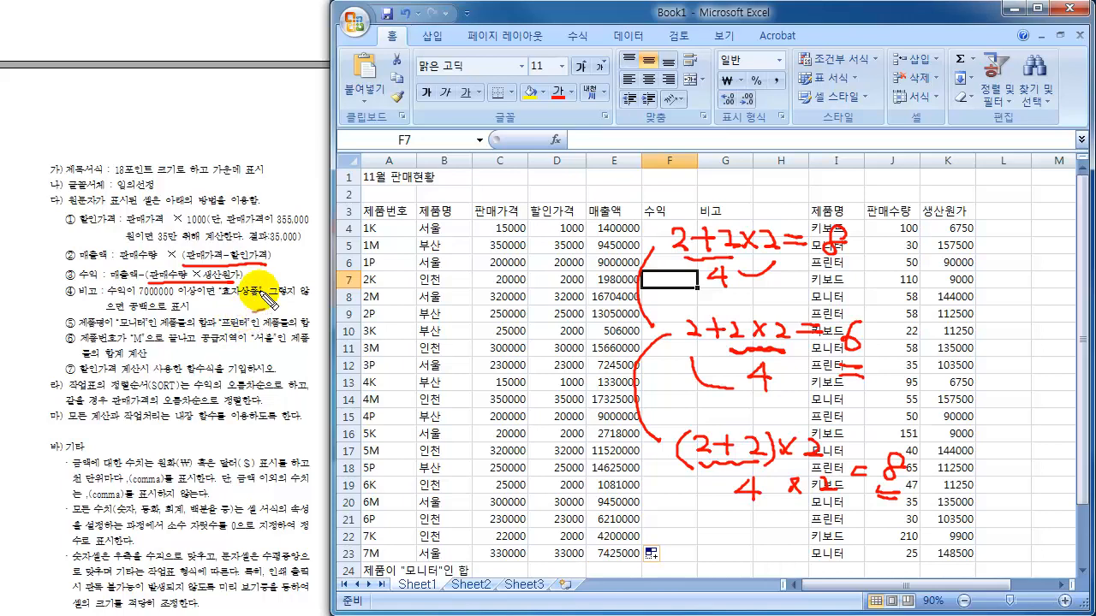
key(Escape)
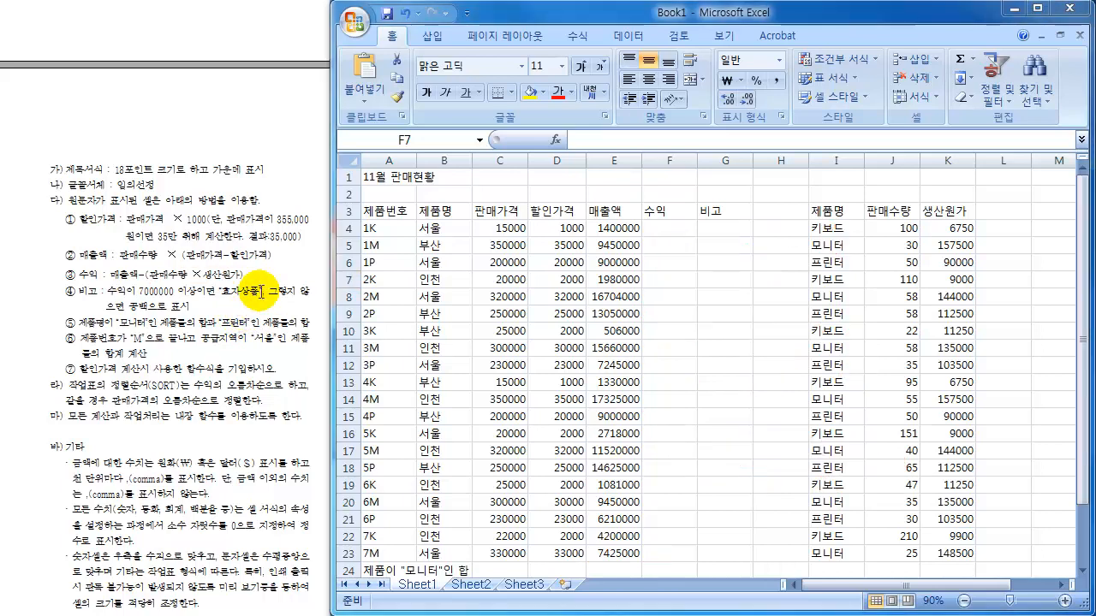
- Enter the 수익 formula =E4-(J4*K4) in cell F4 and fill it down to F23 for all products
click(670, 228)
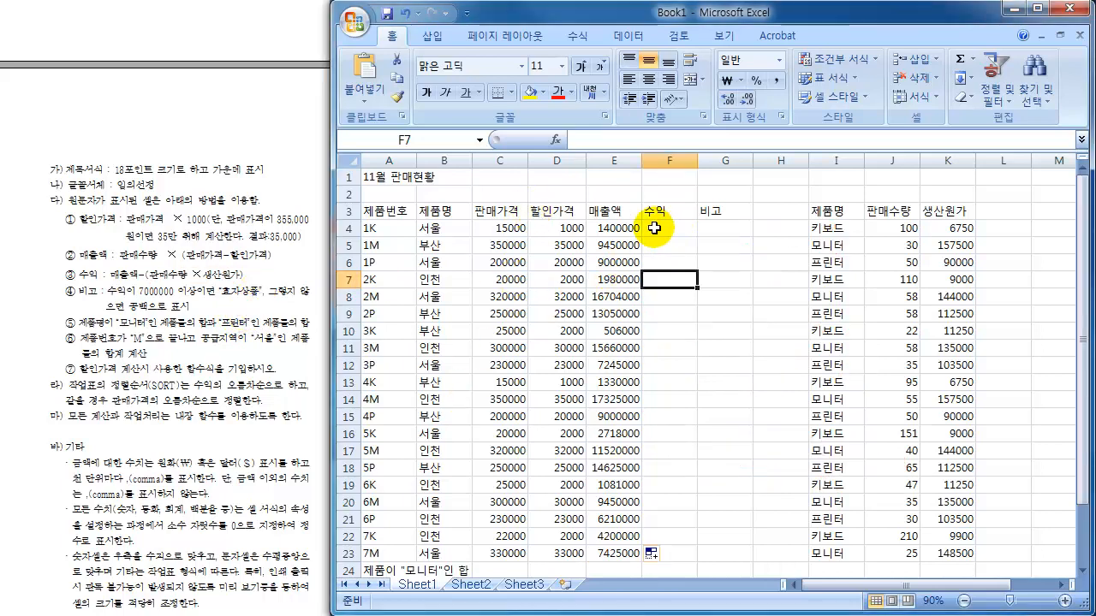
click(654, 227)
text(=)
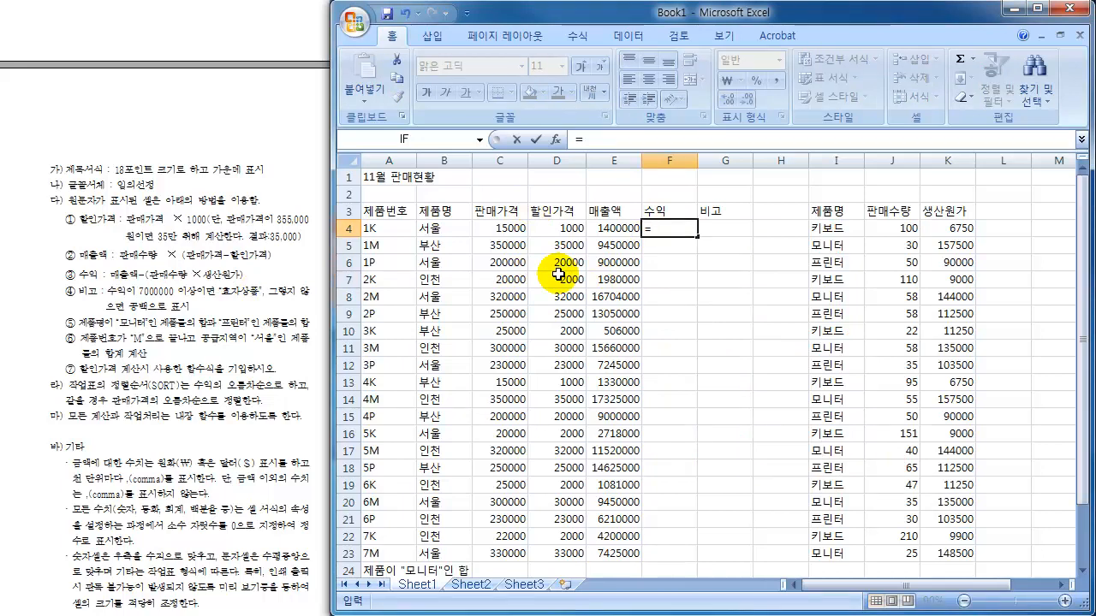
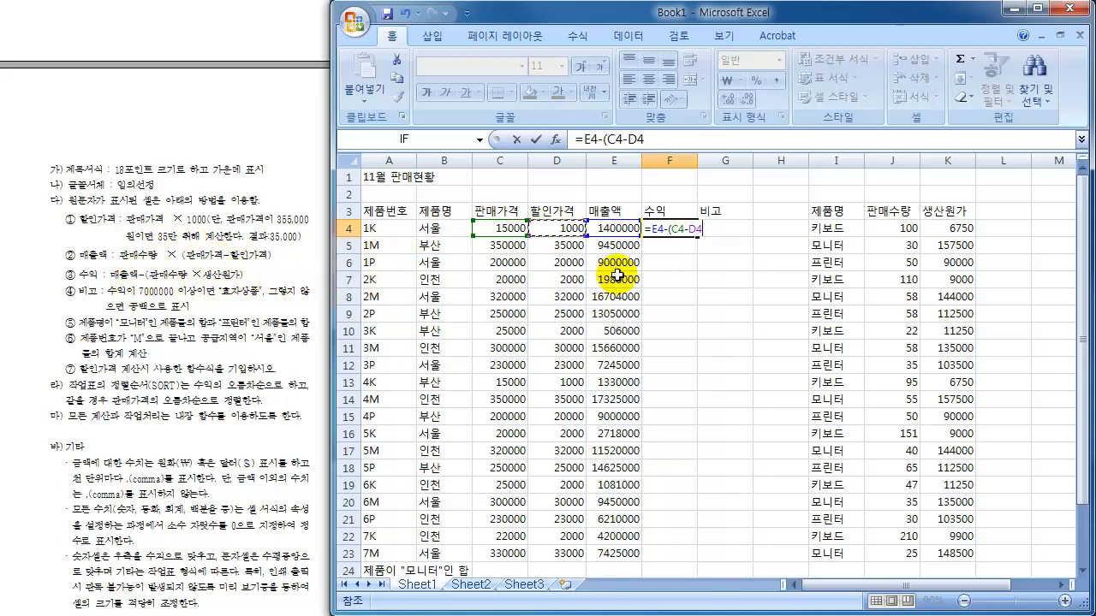
key(BackSpace)
key(BackSpace)
key(BackSpace)
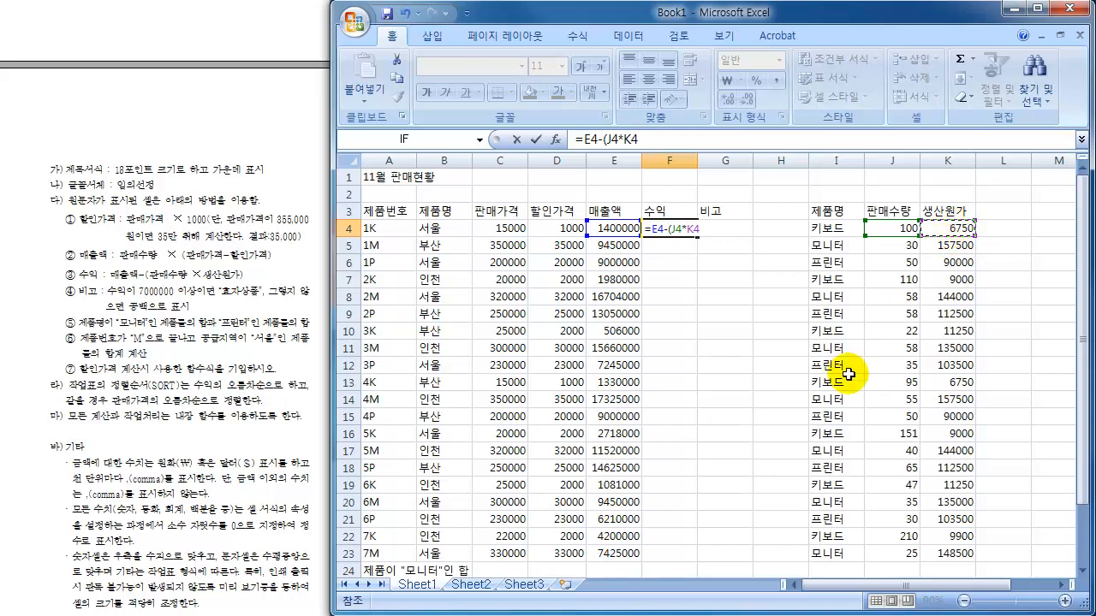
text())
key(Return)
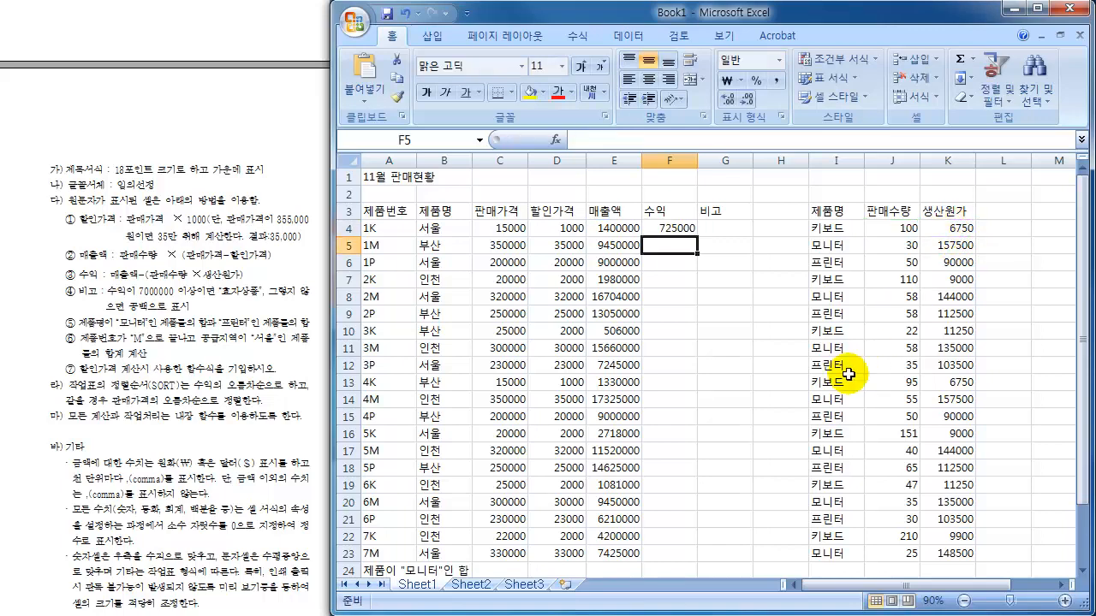
click(664, 230)
drag(697, 238, 693, 553)
- Enter the 비고 formula =IF(F4>=7000000,"효자상품","") in cell G4 and fill it down to G23
click(728, 229)
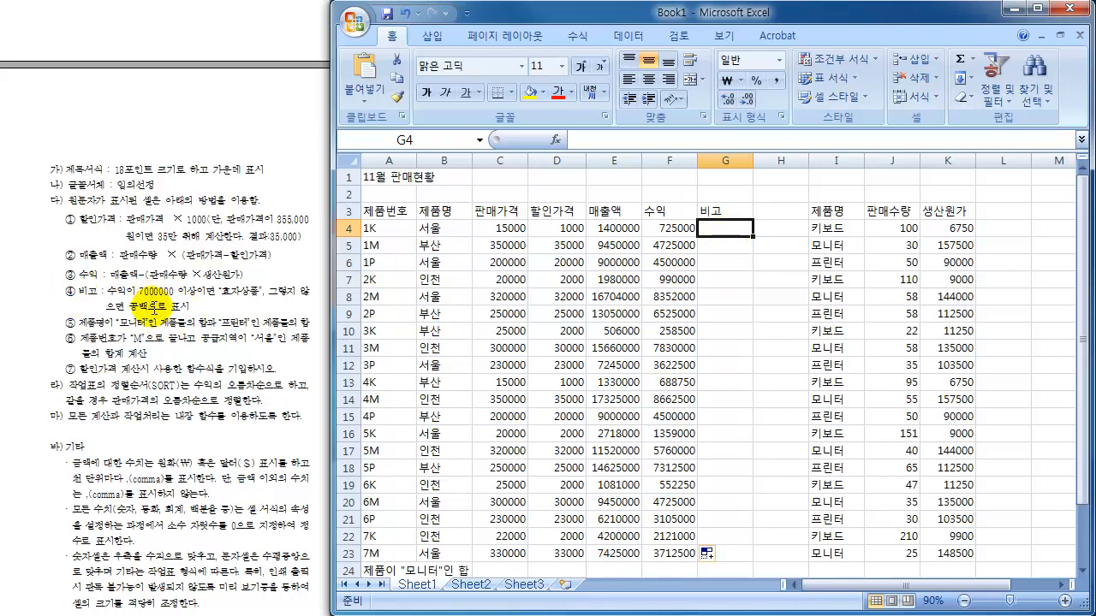
click(172, 291)
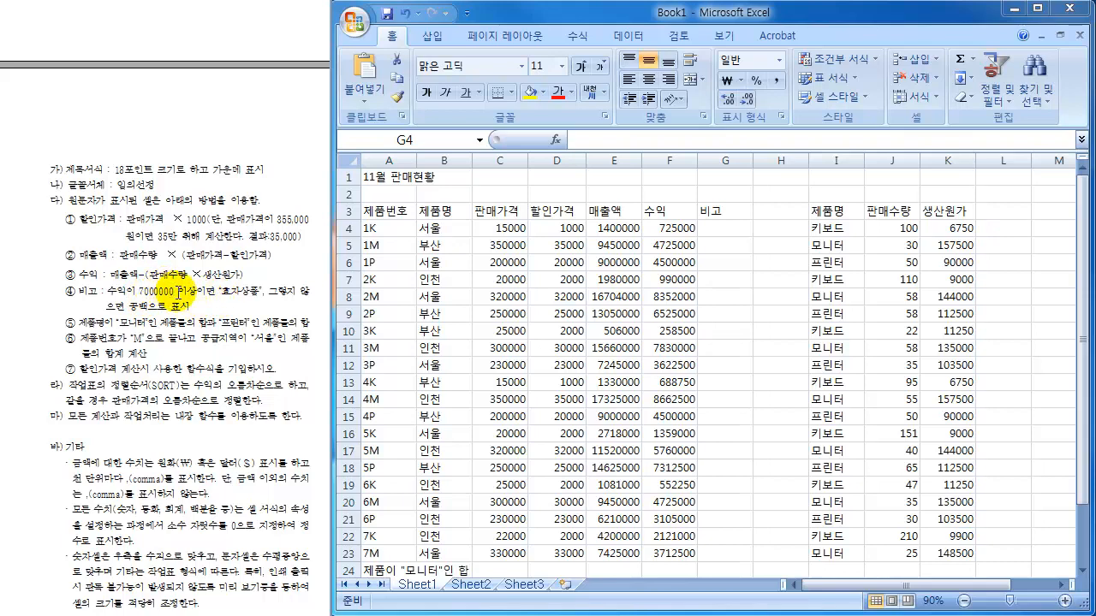
click(726, 228)
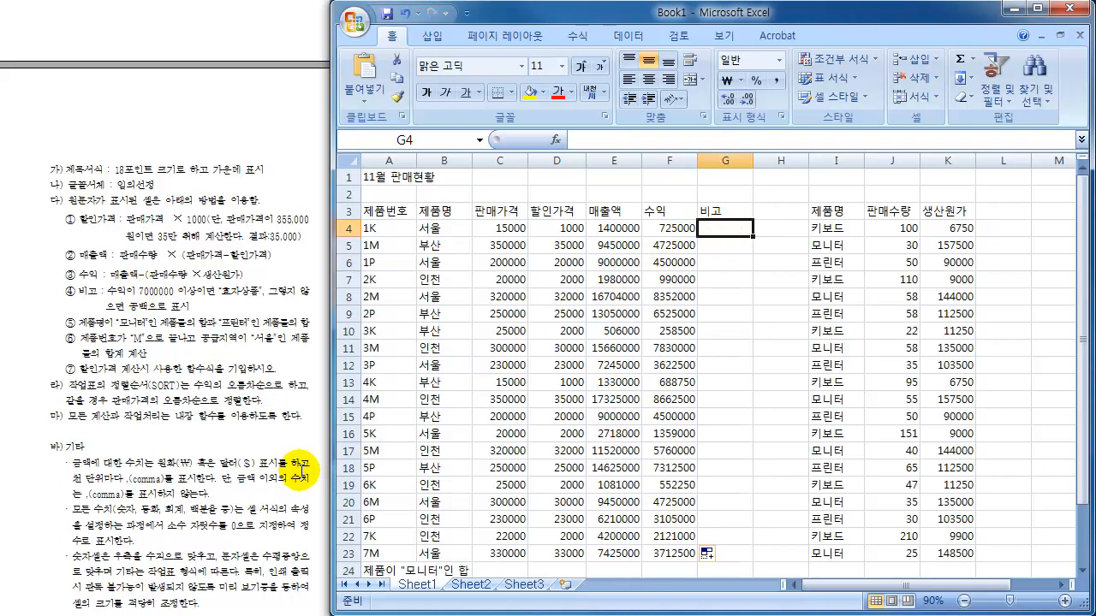
text(=IF)
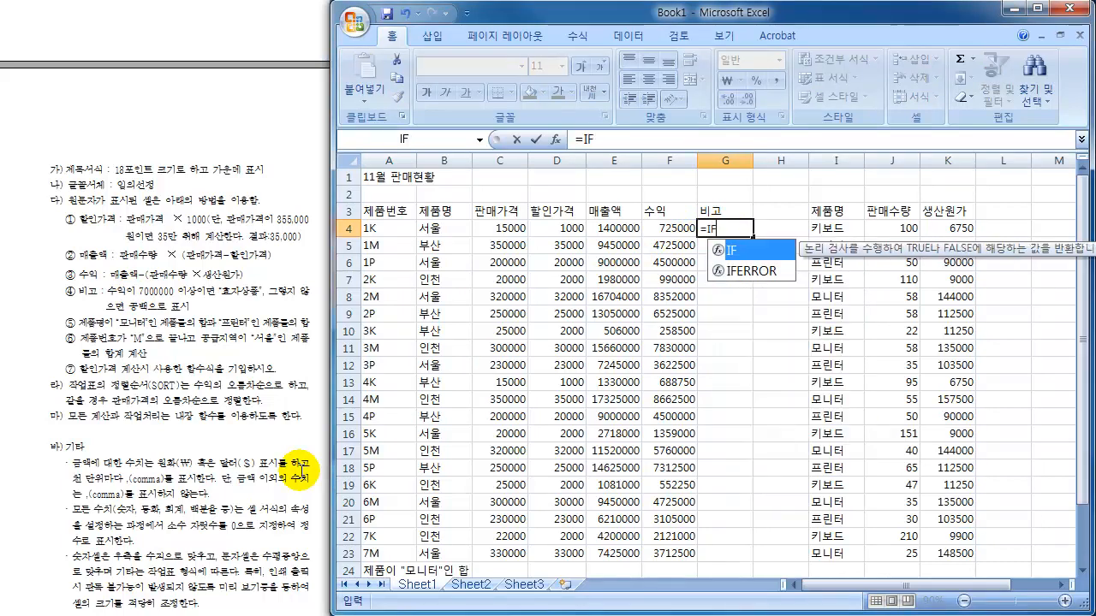
text(()
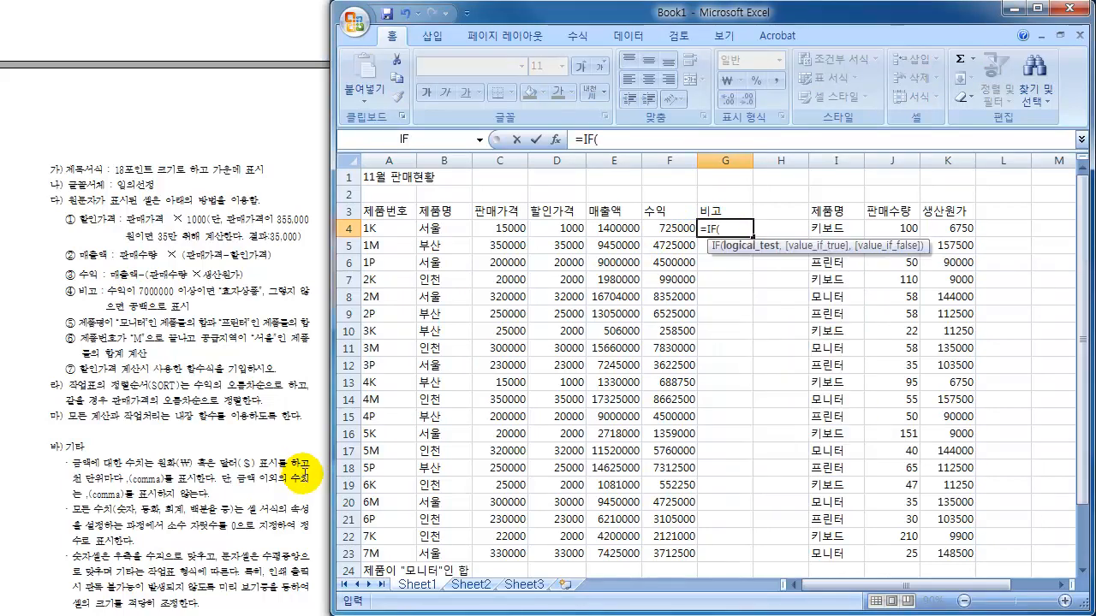
click(663, 229)
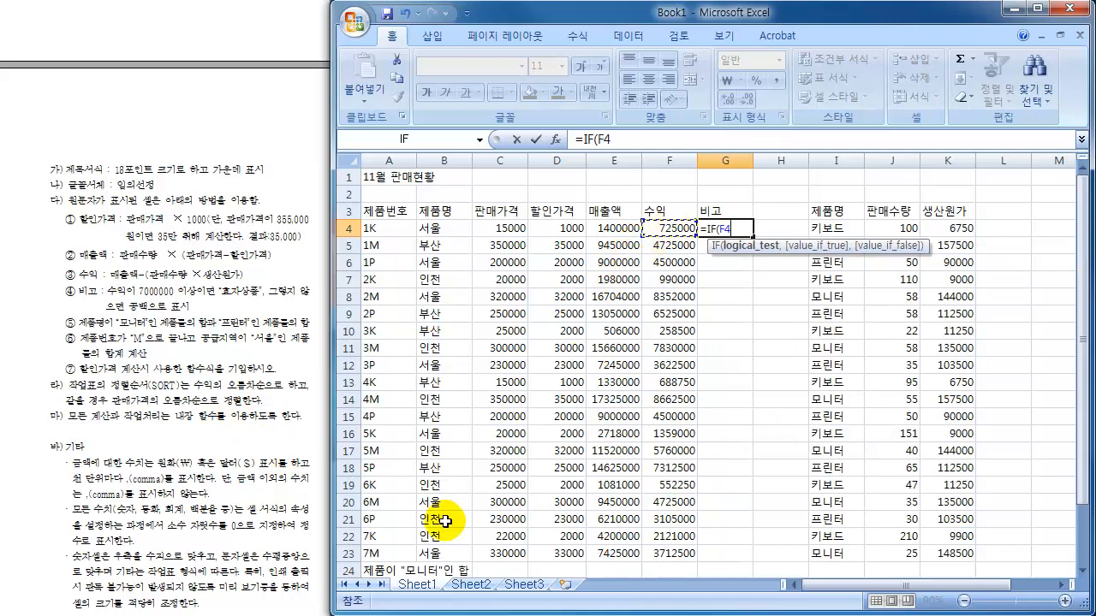
text(>=700000)
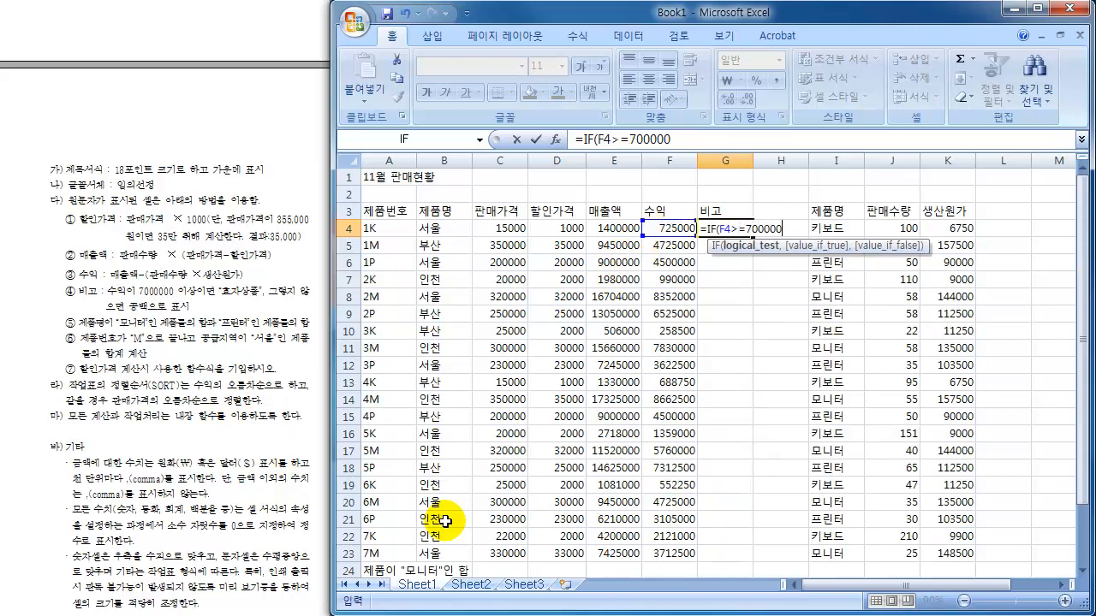
text(0,")
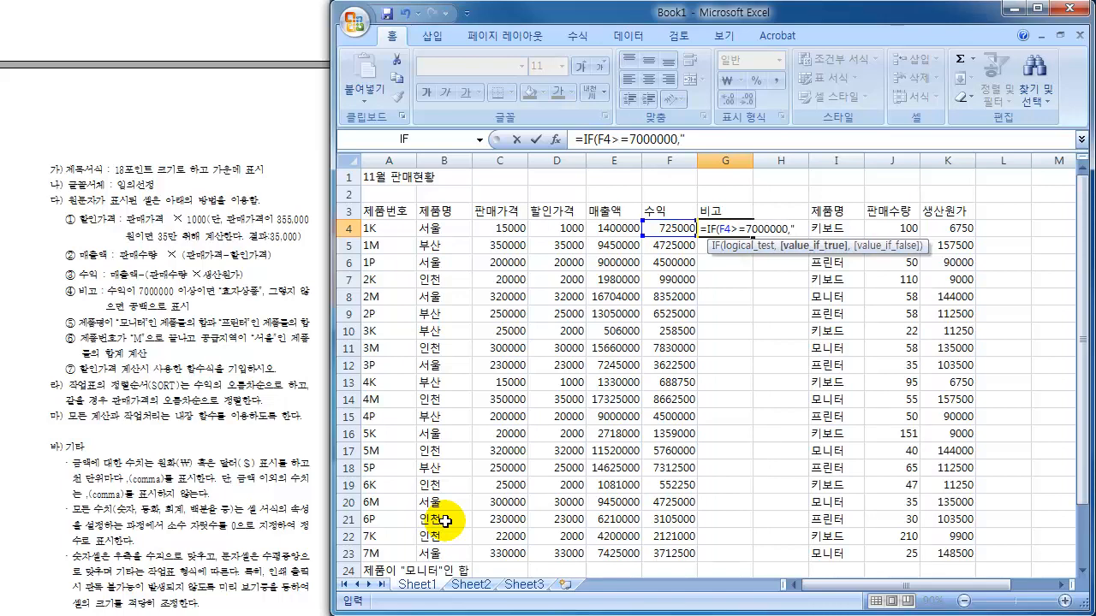
text(효자상품)
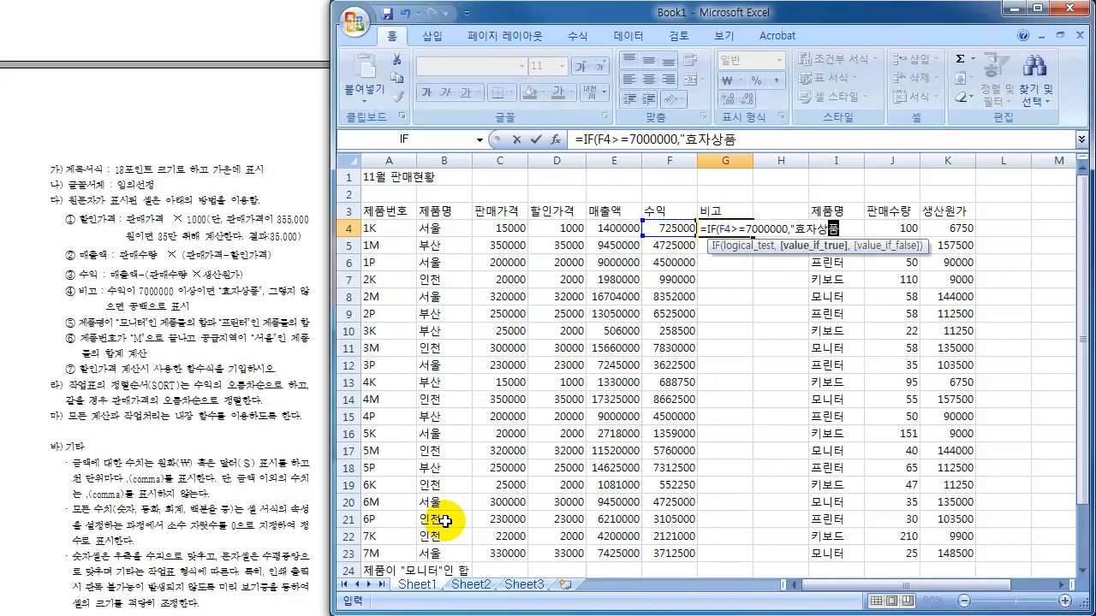
text(",)
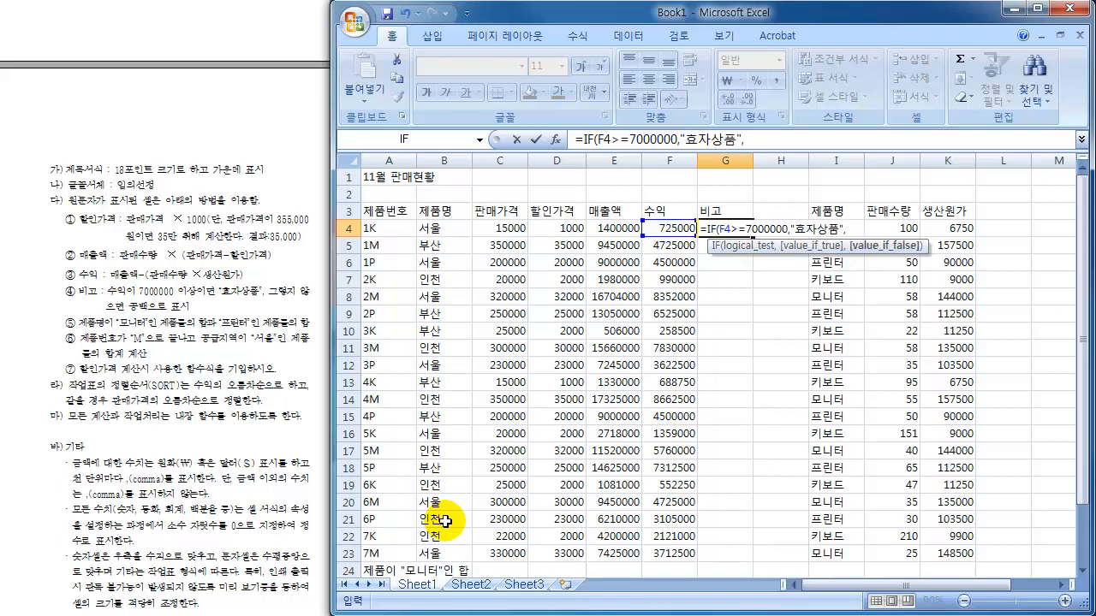
text("")
key(Return)
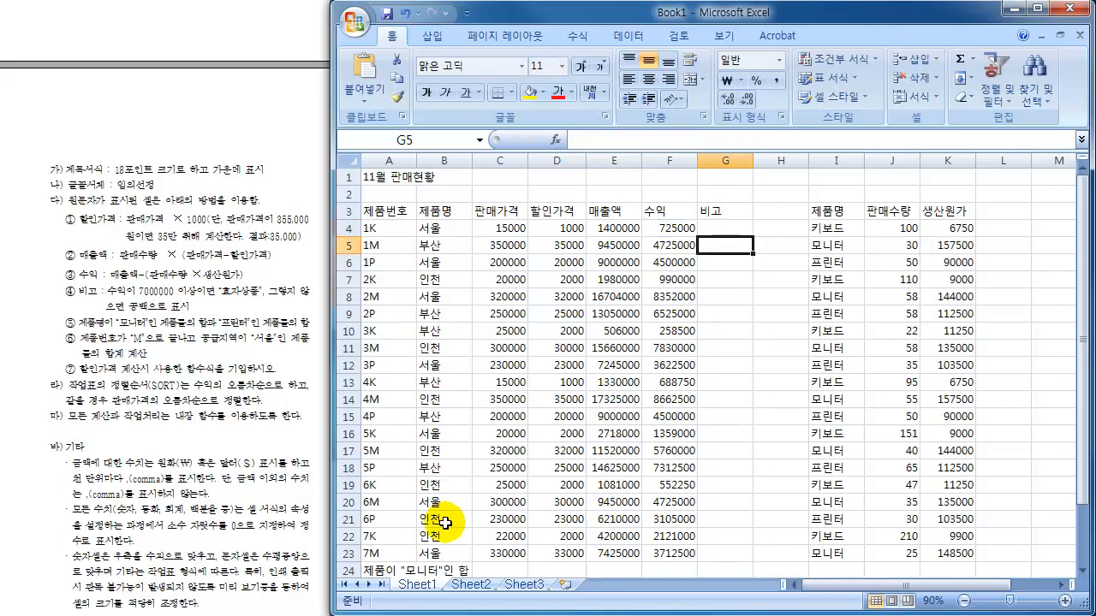
click(730, 228)
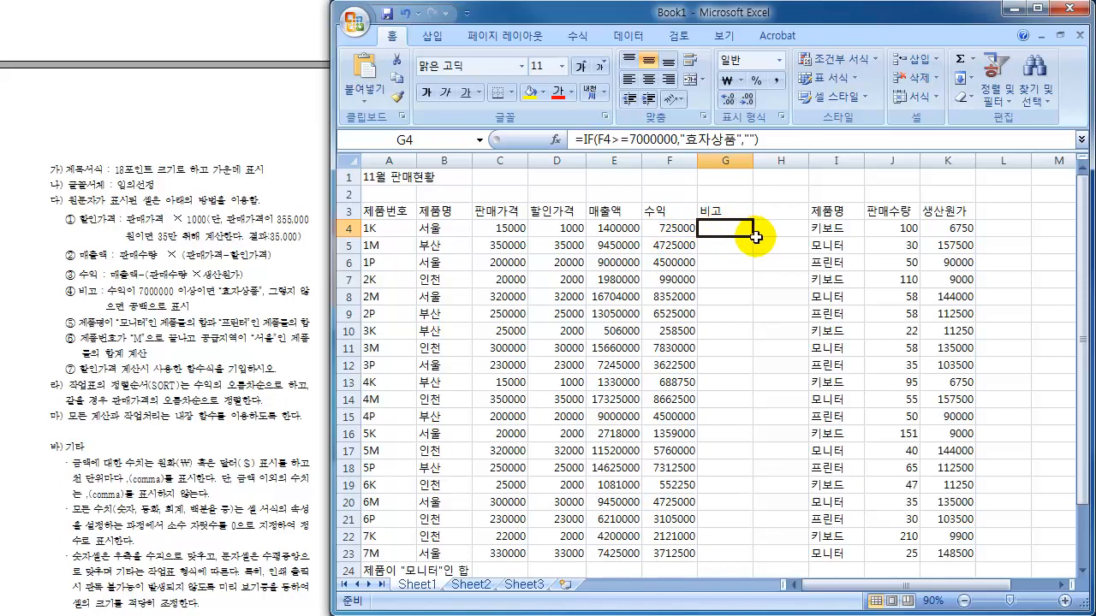
drag(753, 235, 744, 557)
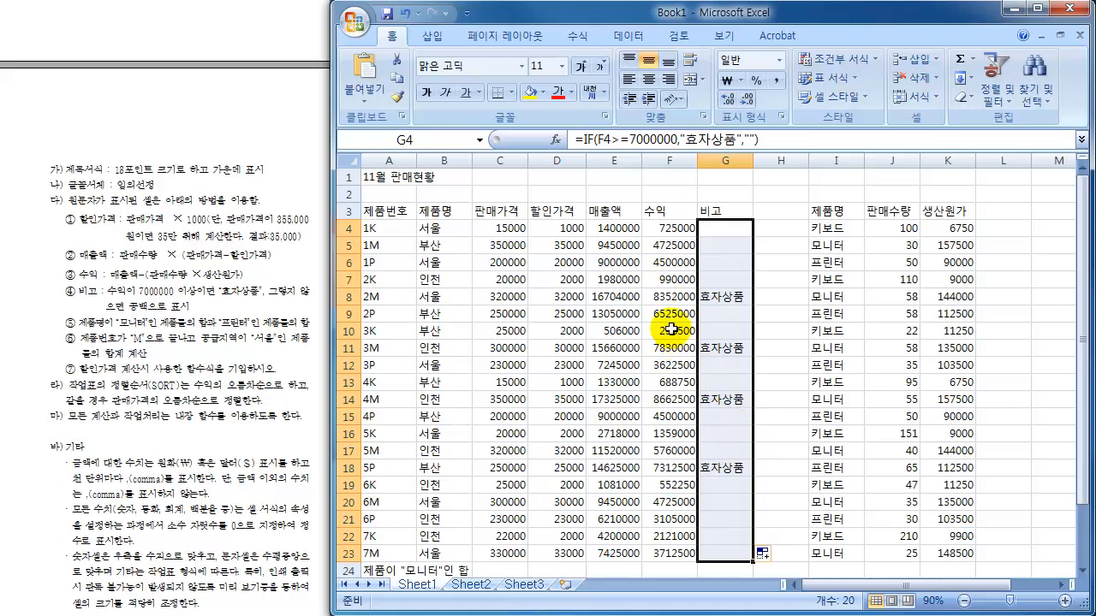
- Check the 수익 values in F8, F11, F14 and F18 and the 비고 cells G15:G17 against the 7000000 condition
click(664, 299)
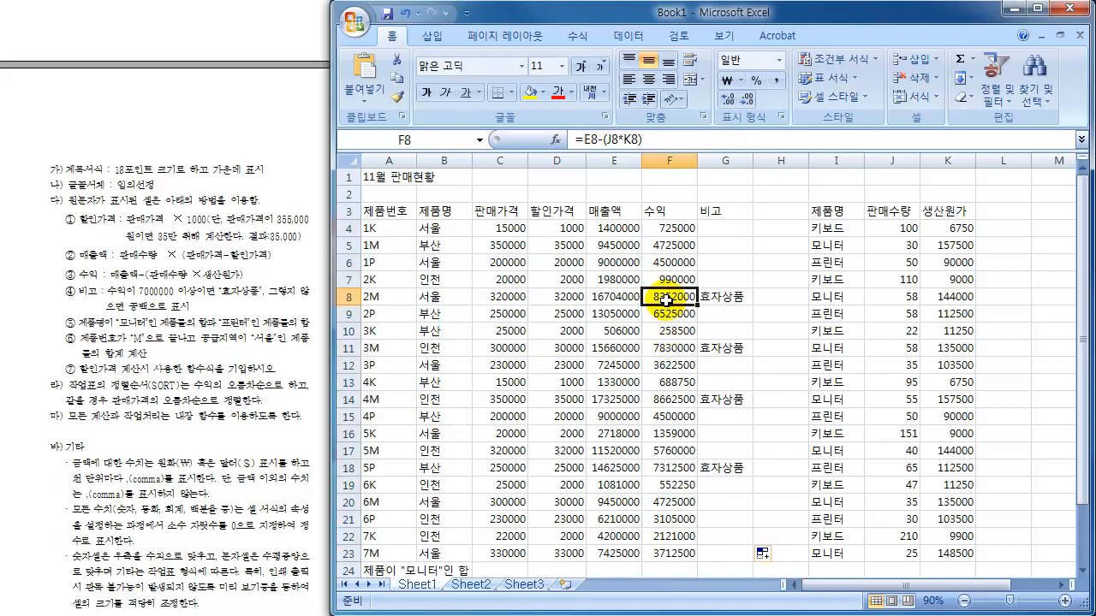
click(665, 348)
click(666, 398)
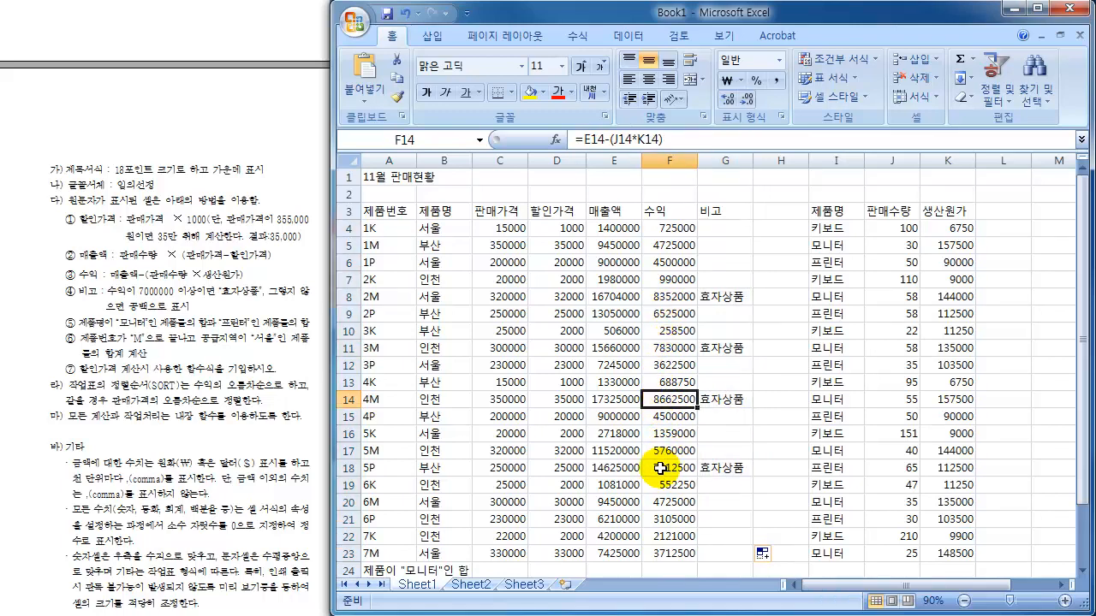
click(666, 468)
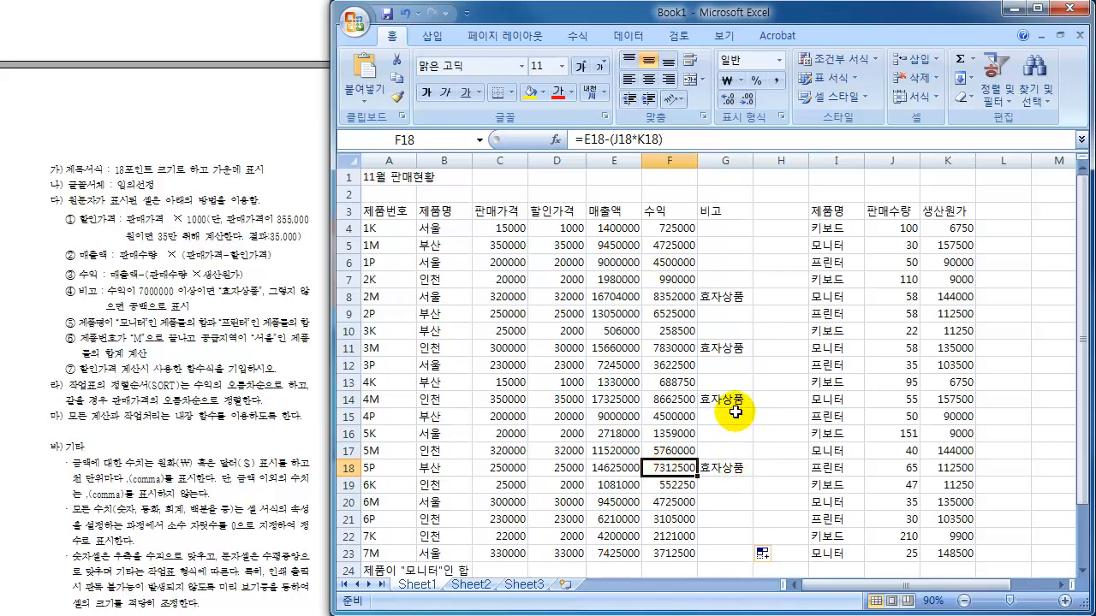
drag(734, 414, 727, 441)
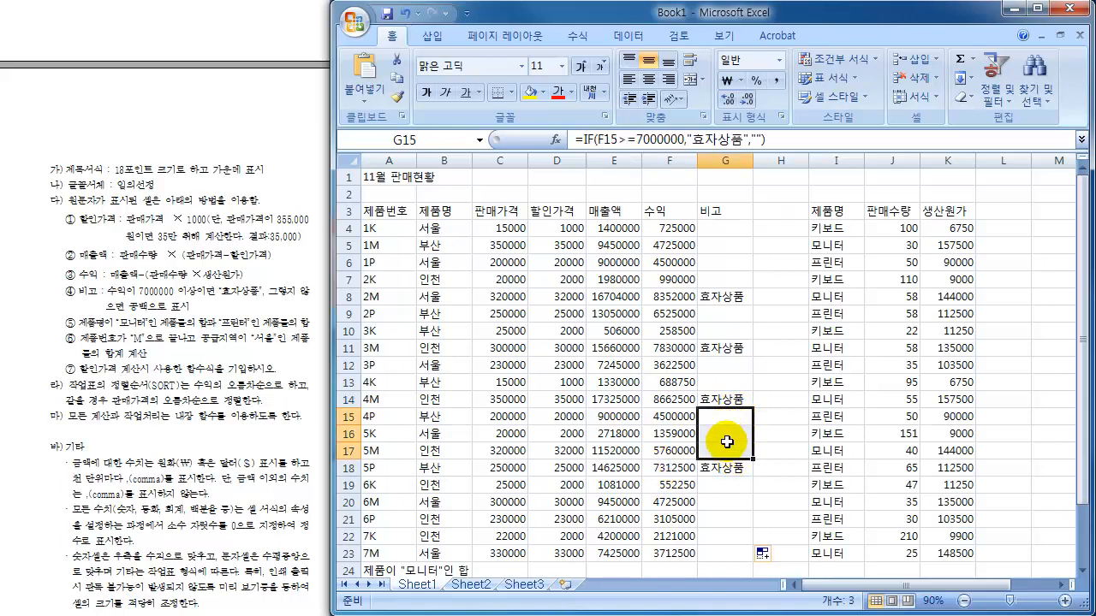
click(727, 427)
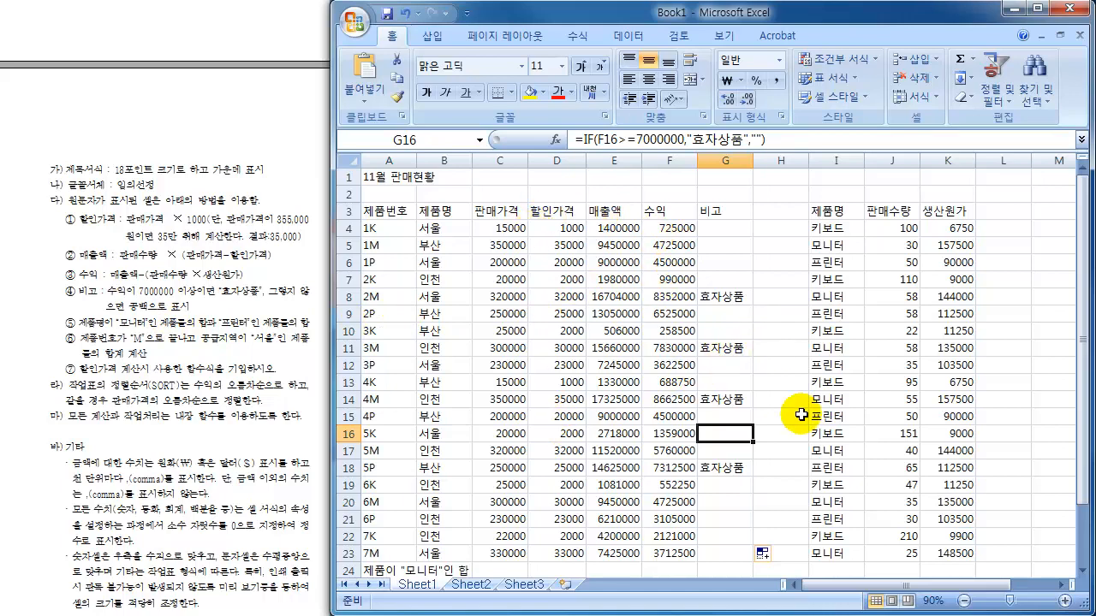
scroll(824, 441, down, 2)
scroll(823, 441, up, 2)
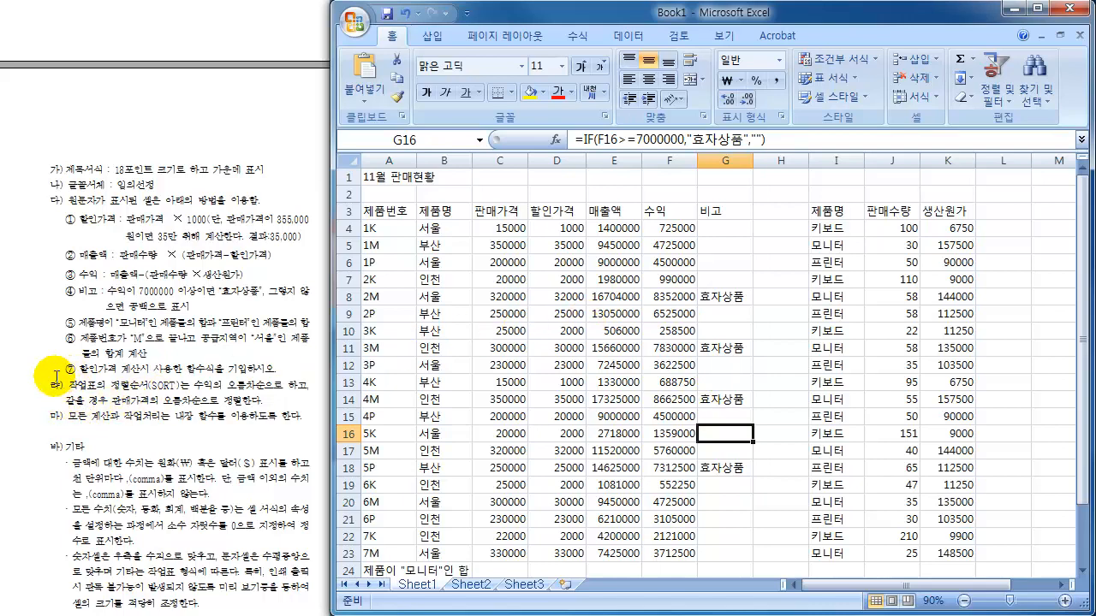
- Set up a sort of rows 3 to 23 with a header row and 수익 ascending as the first key, following exam instruction 라
drag(48, 386, 282, 400)
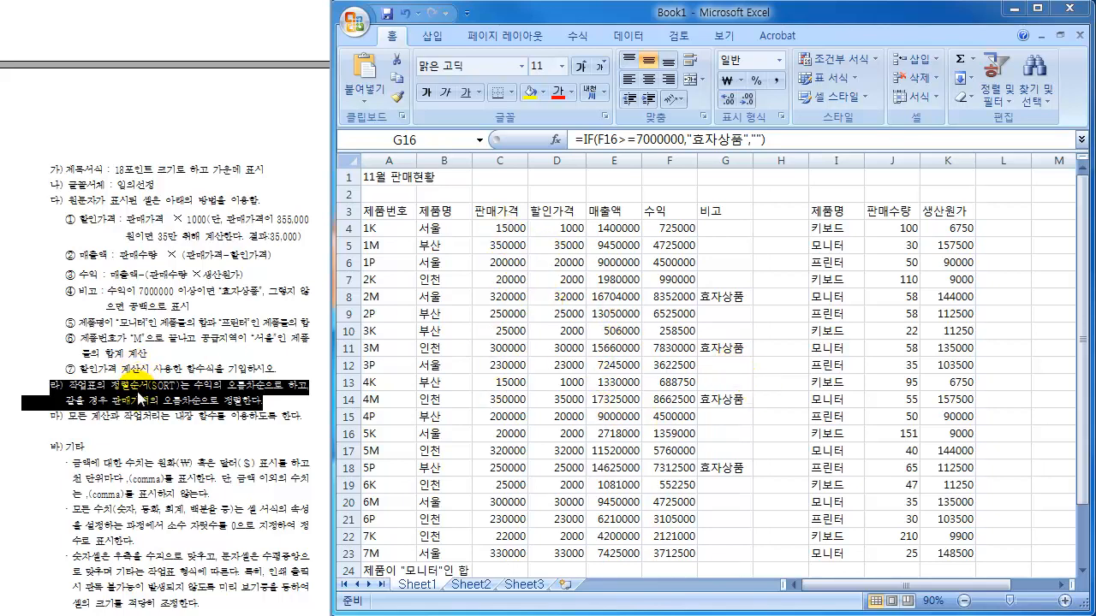
click(444, 322)
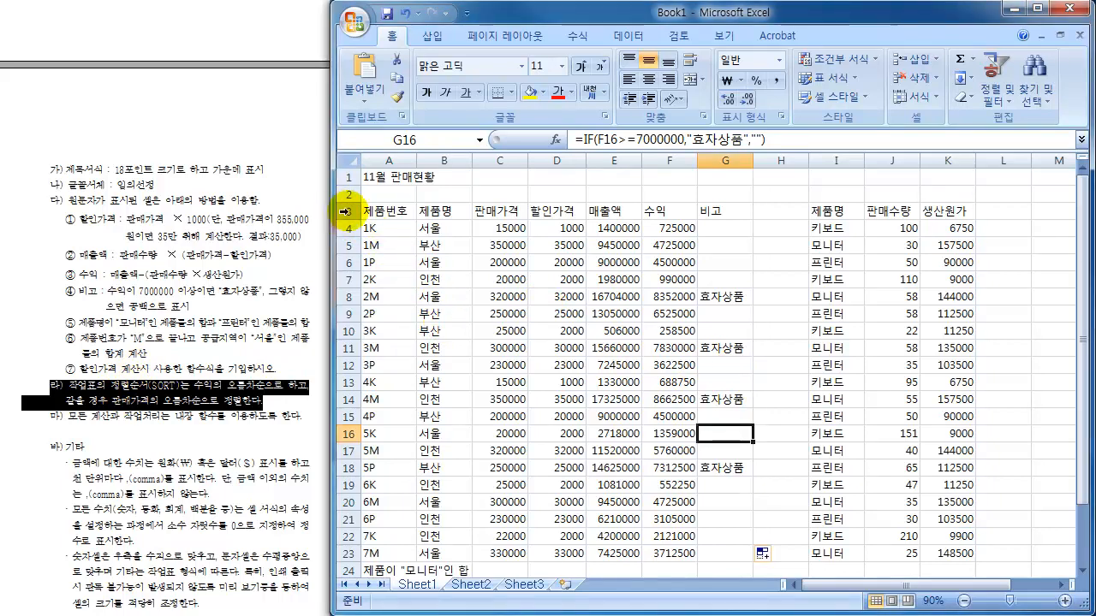
drag(336, 210, 320, 555)
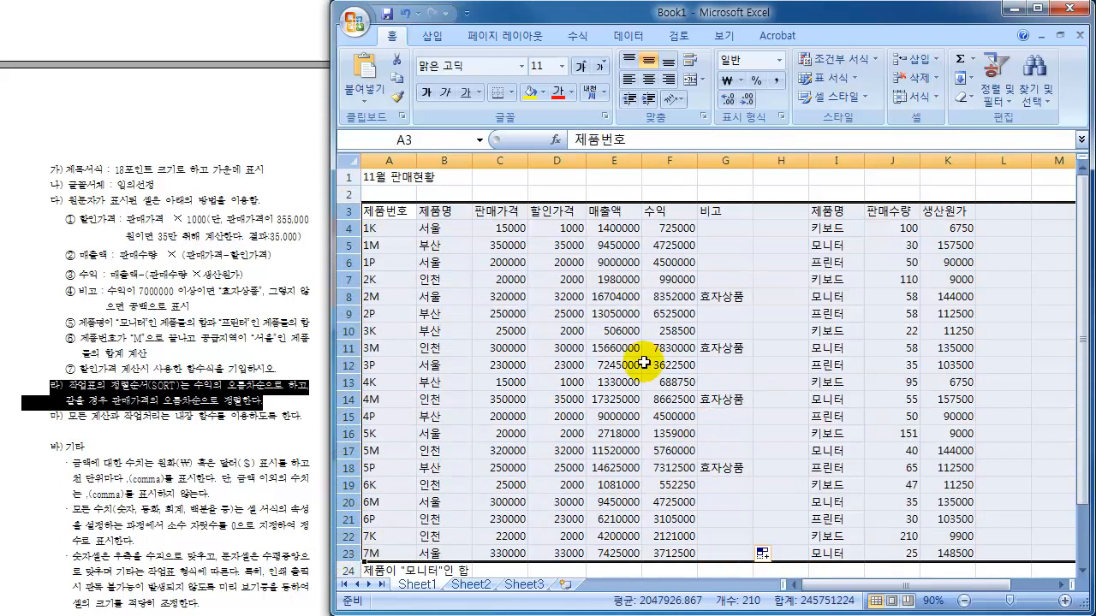
click(613, 39)
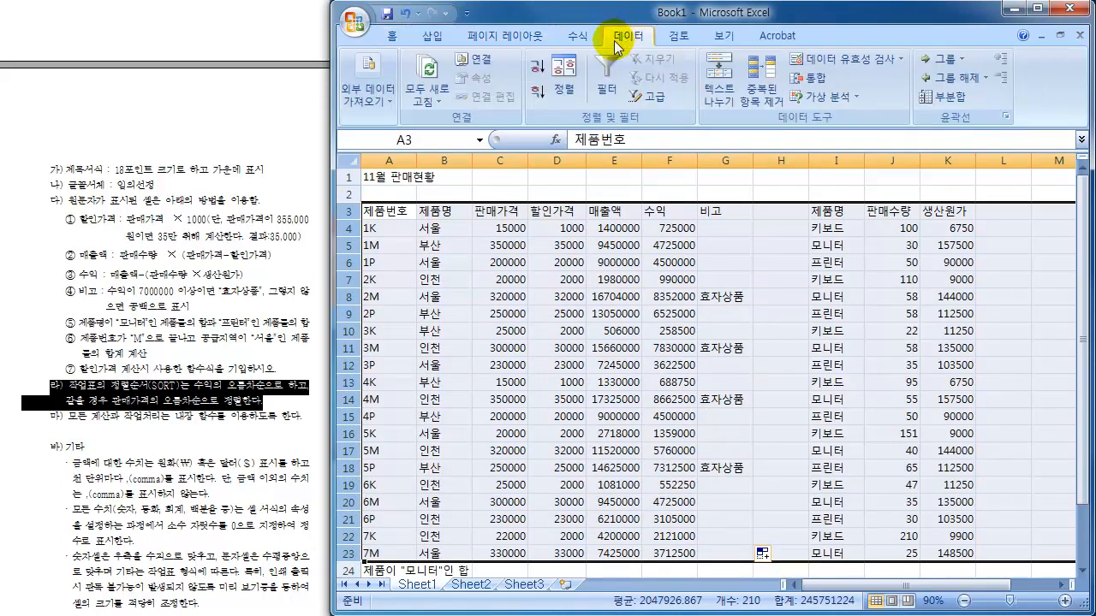
click(562, 75)
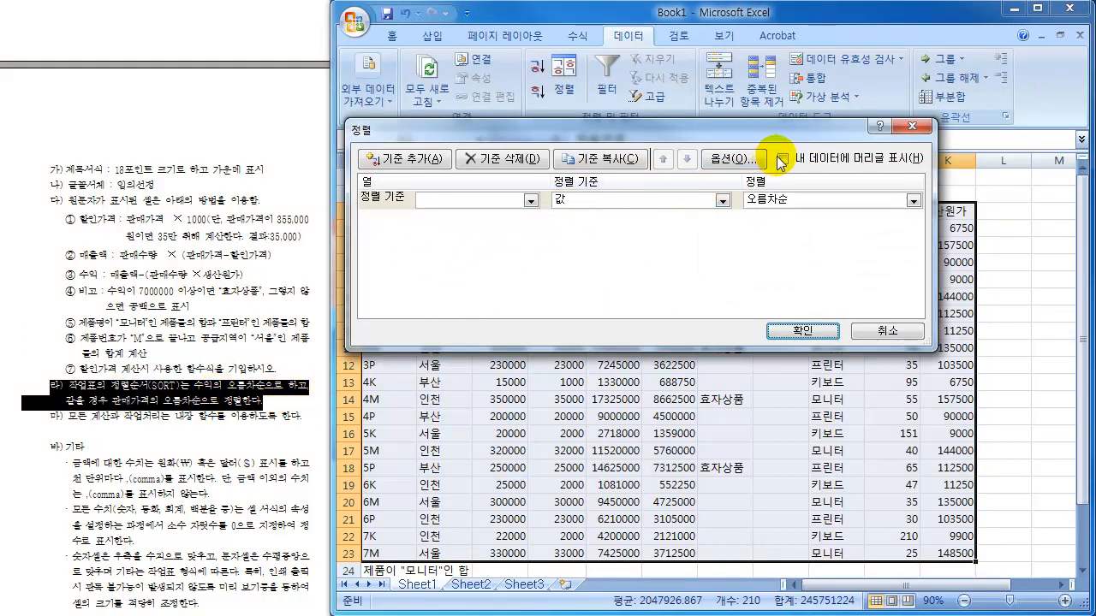
click(530, 200)
click(463, 275)
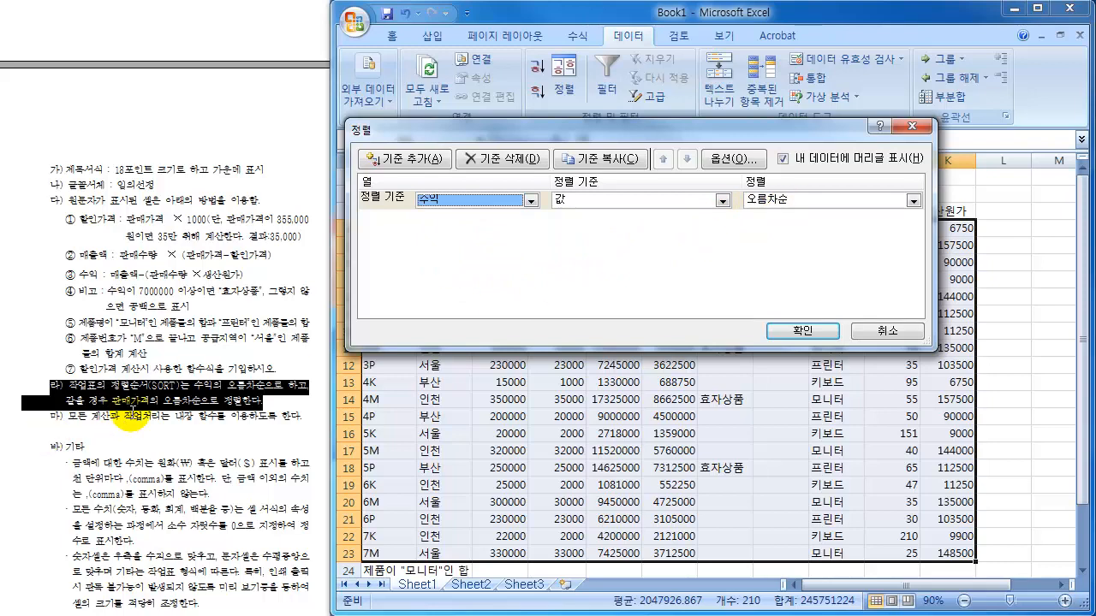
- Add 판매가격 in ascending order as the second sort key and apply the sort
click(409, 159)
click(530, 220)
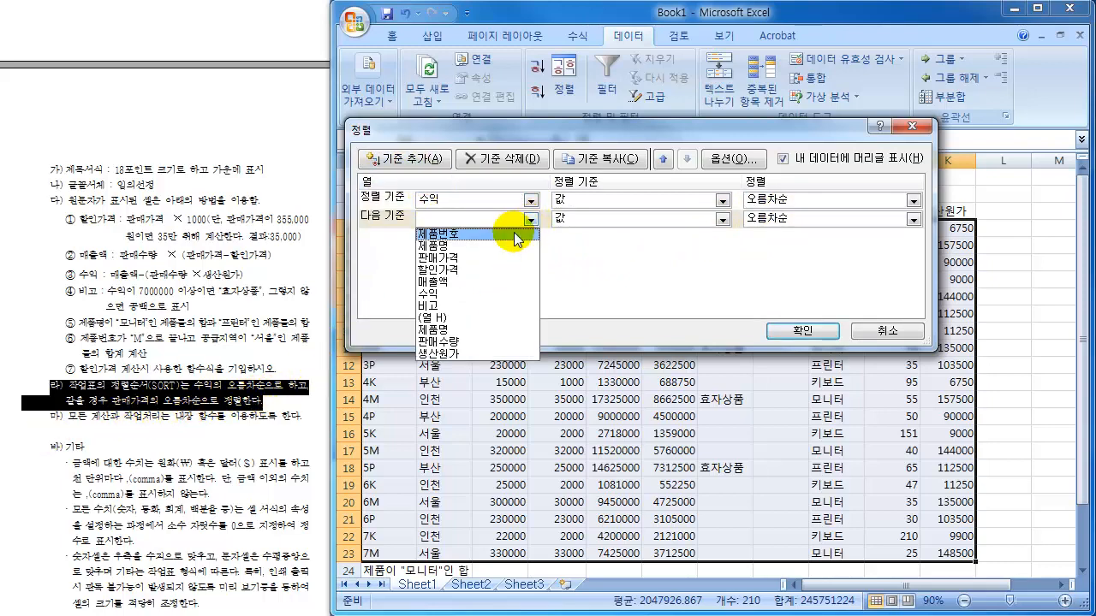
click(493, 255)
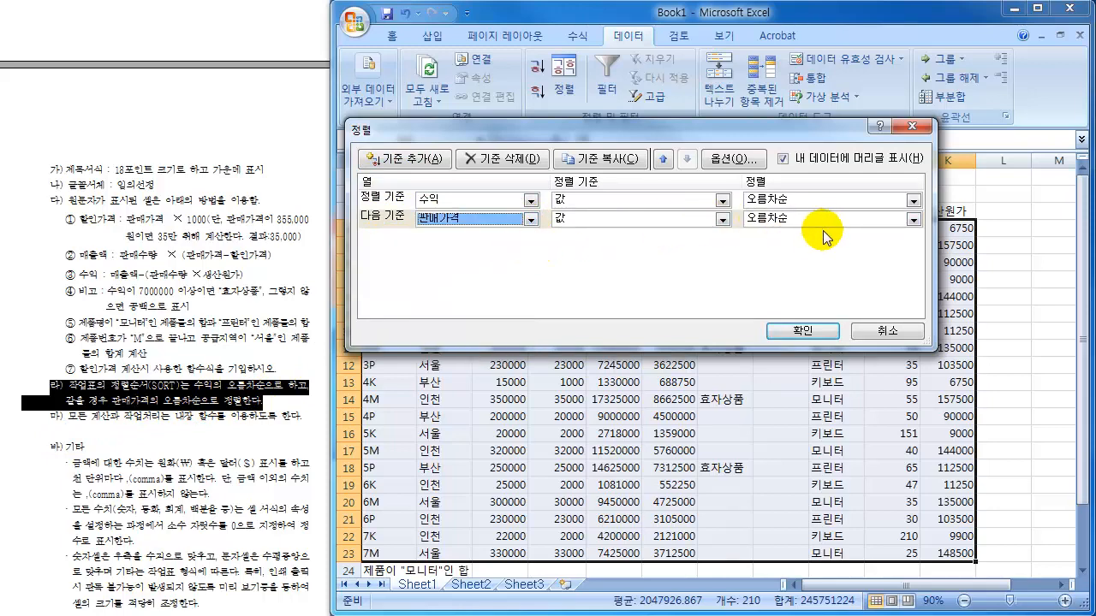
click(800, 334)
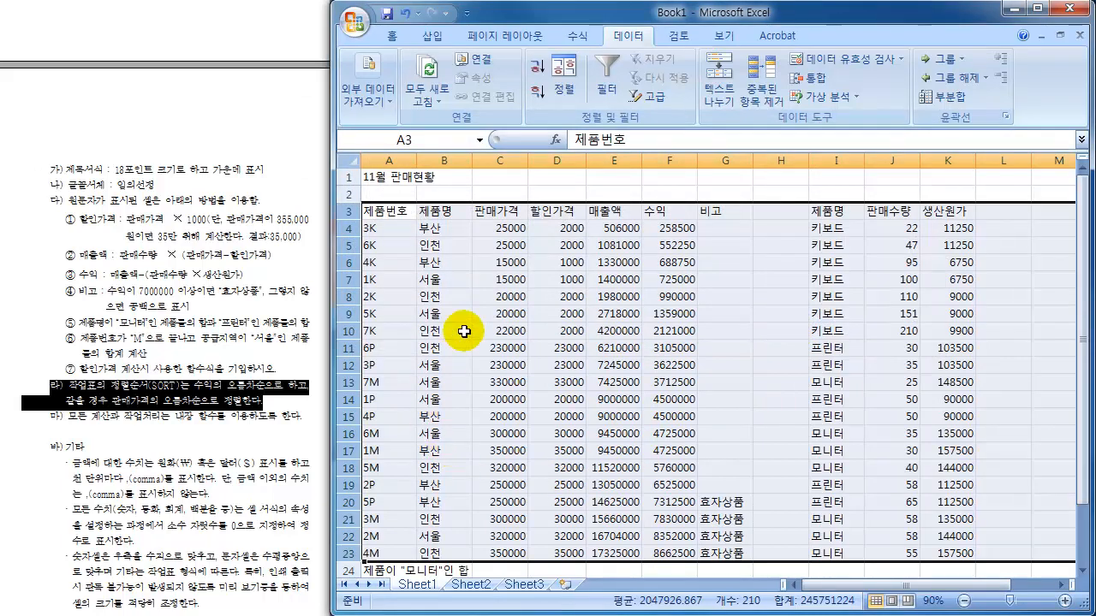
- Check the exam sheet's 작업표 형식 table for the "모니터" total row and match its 매출액 and 수익 columns to E24:F24
click(702, 347)
scroll(497, 514, down, 4)
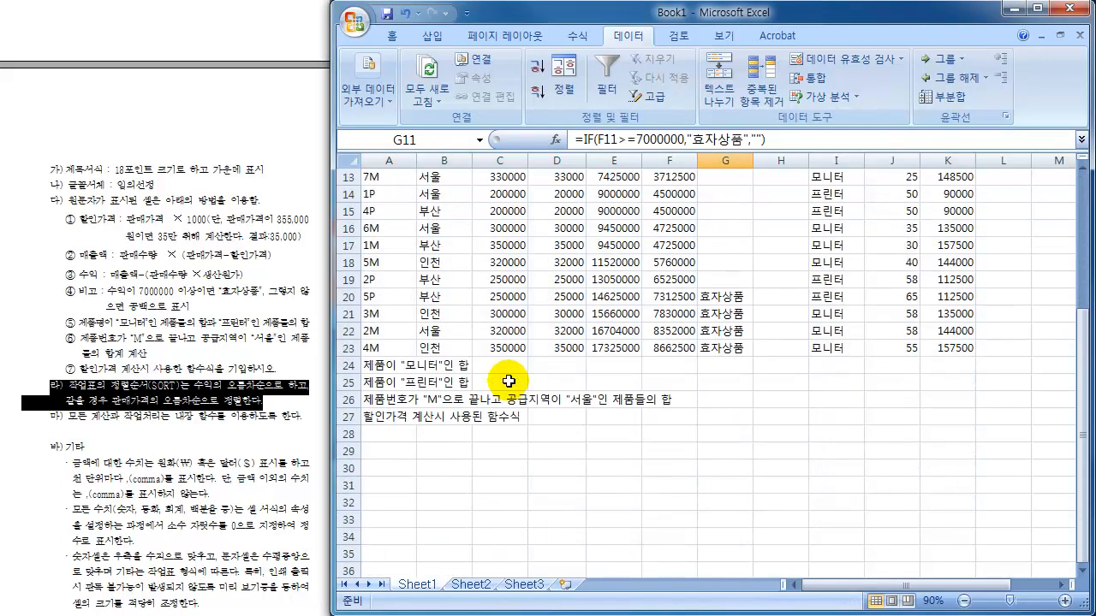
click(510, 366)
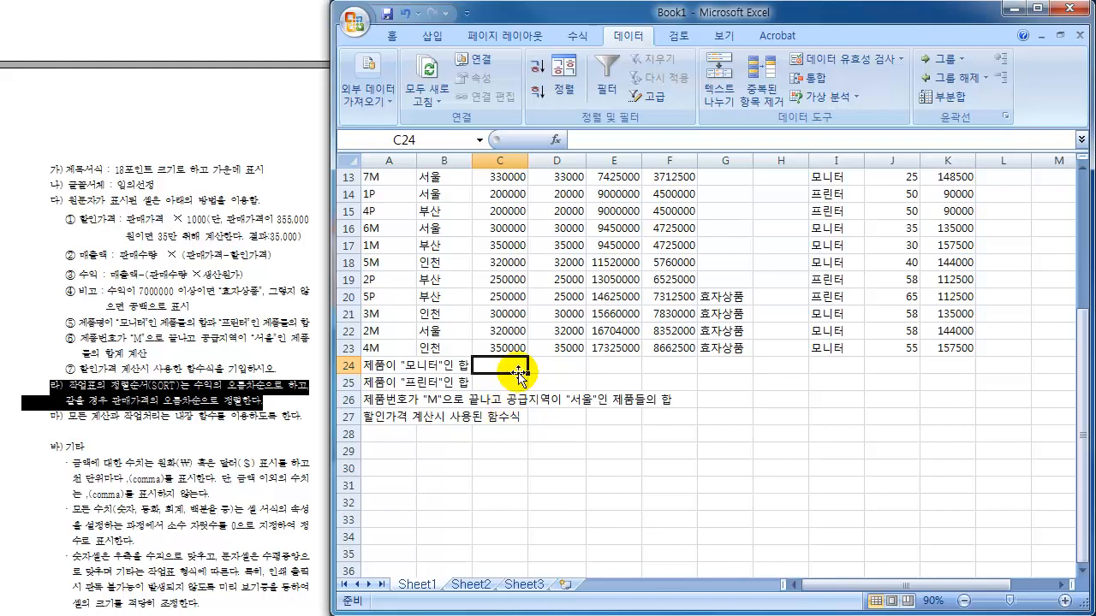
click(174, 527)
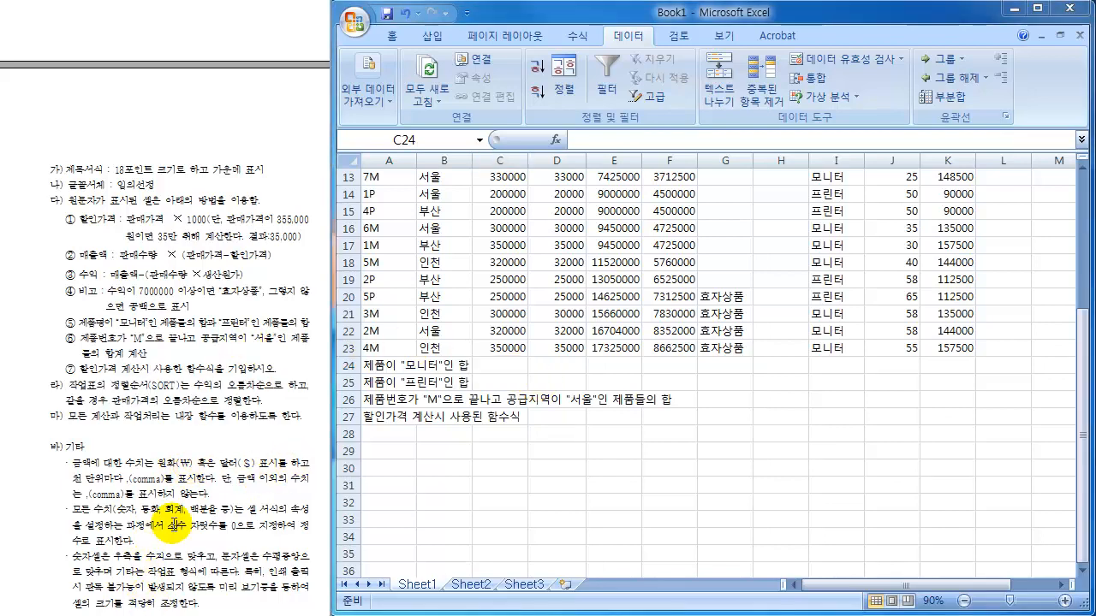
scroll(174, 527, up, 8)
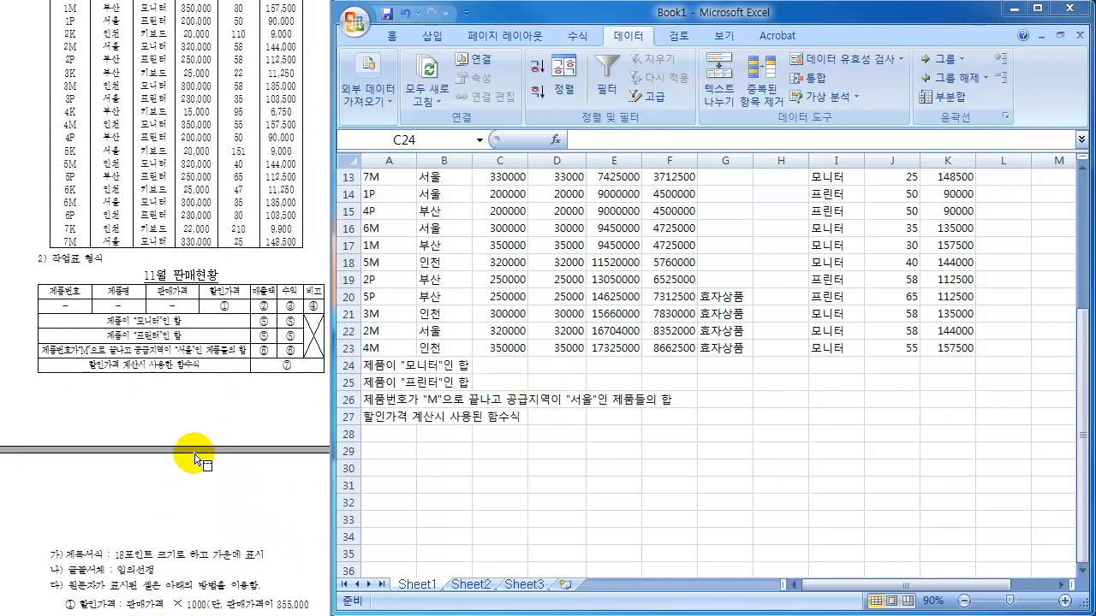
drag(114, 321, 176, 324)
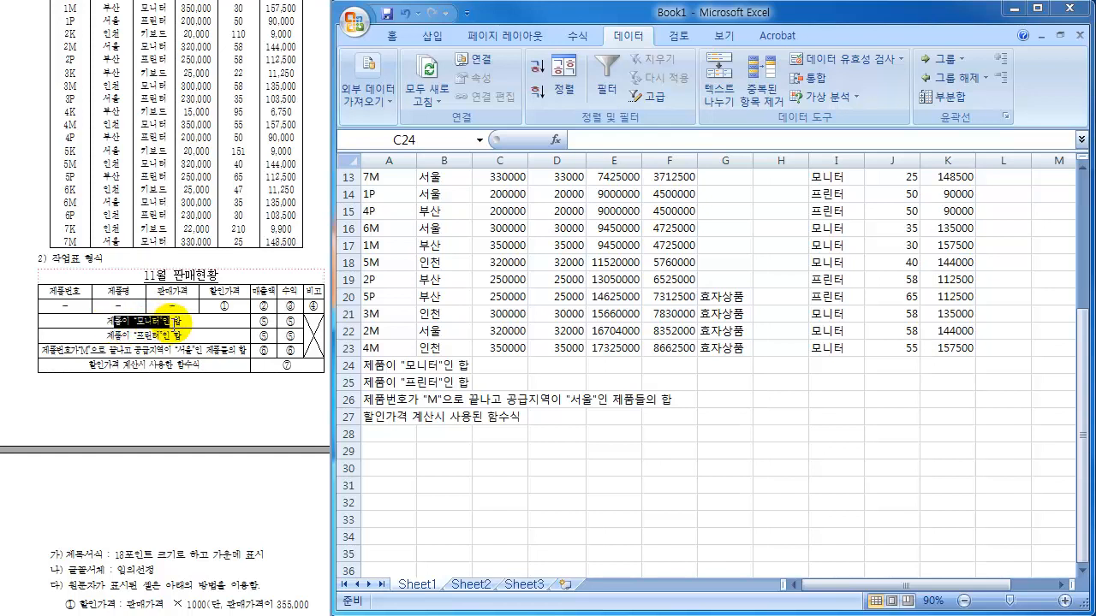
click(209, 326)
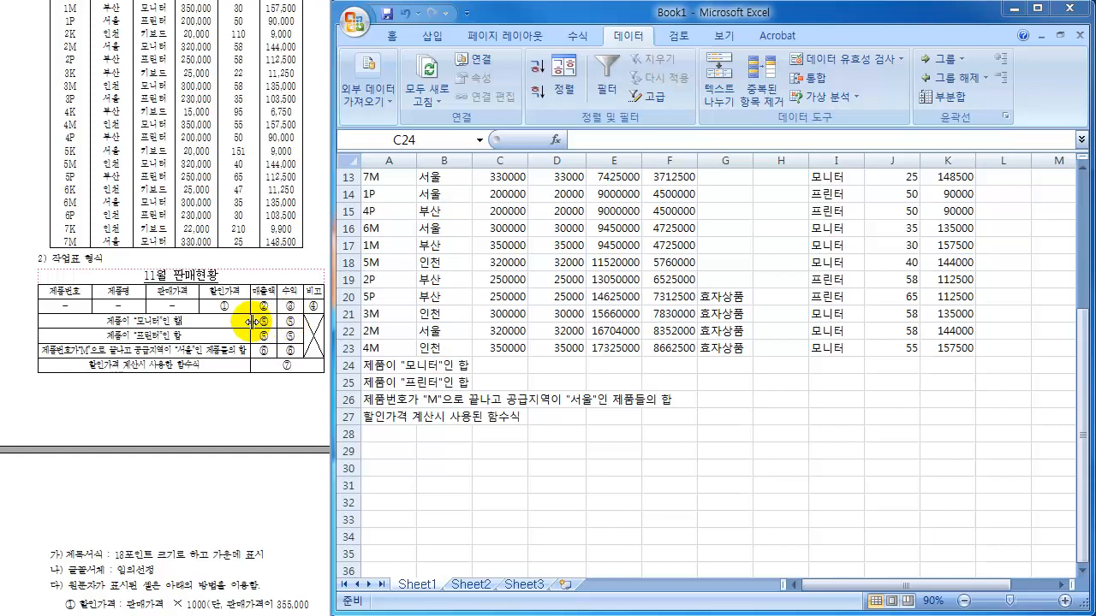
click(728, 374)
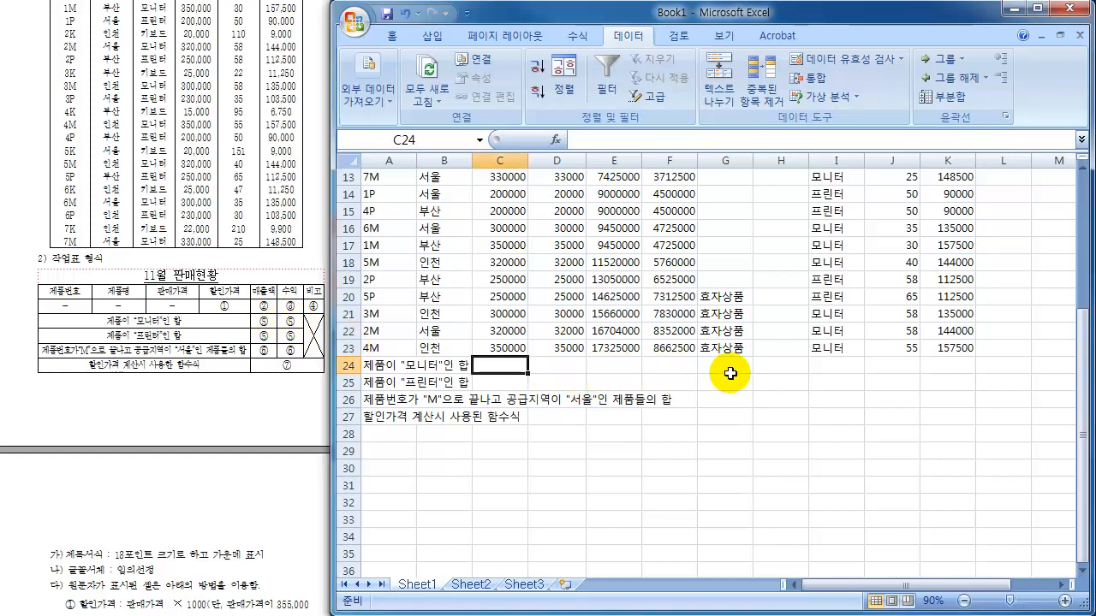
scroll(732, 372, up, 3)
scroll(732, 372, up, 1)
click(604, 211)
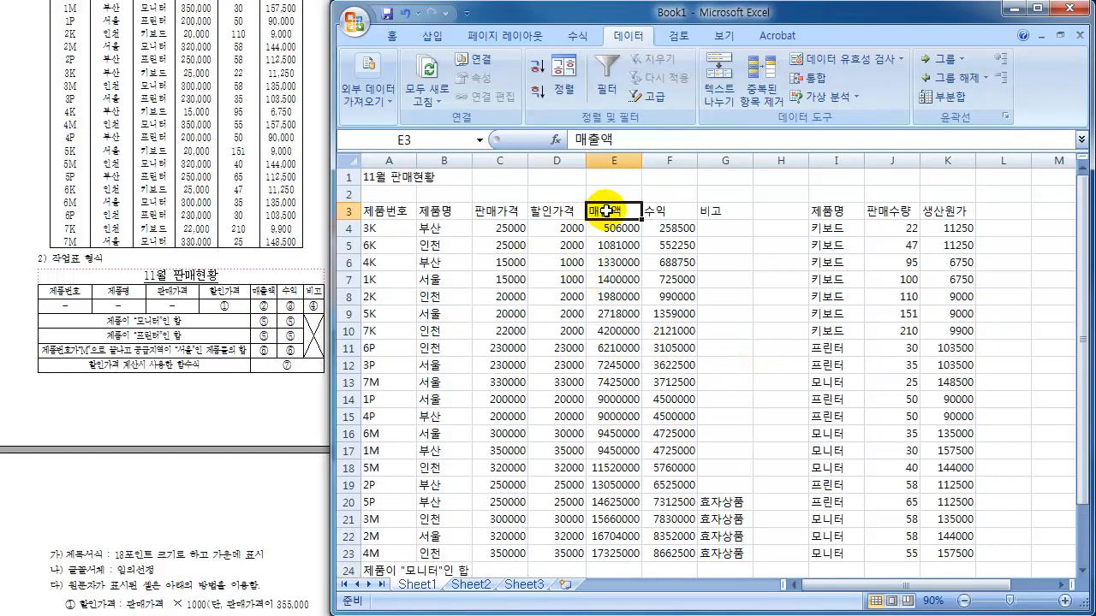
click(674, 214)
scroll(668, 326, down, 4)
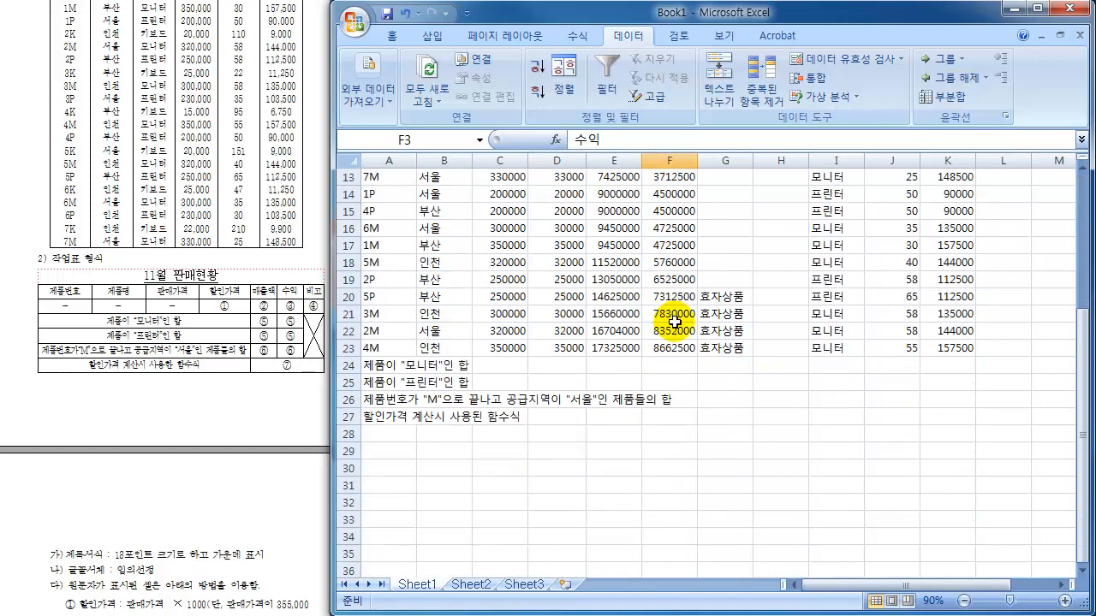
click(617, 365)
drag(616, 365, 659, 368)
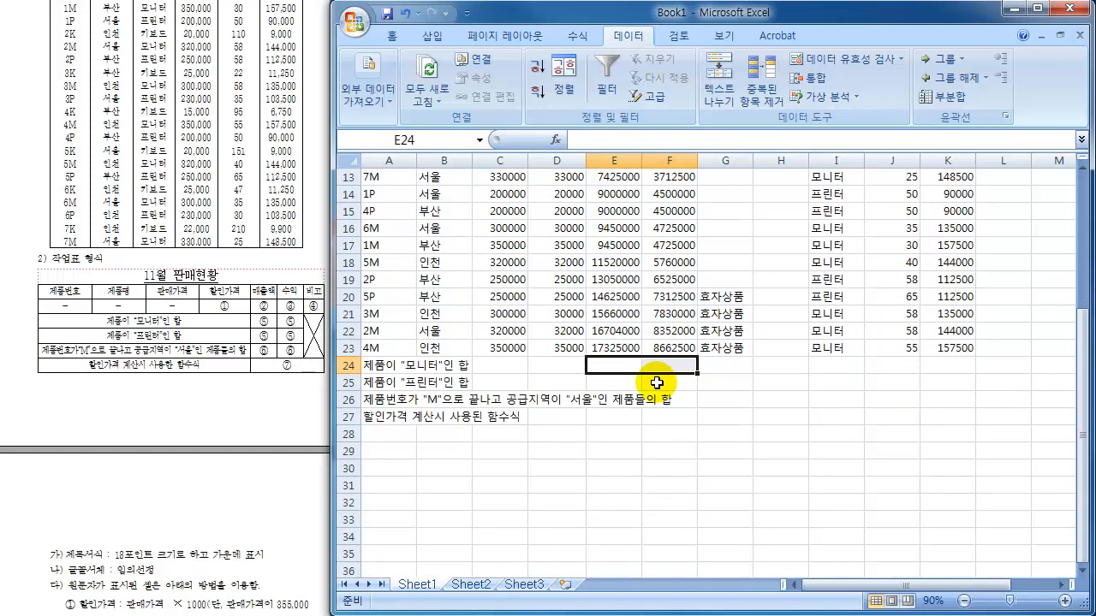
- Start a SUMIF formula in cell E24 and open its function arguments, keeping the data columns uncovered
click(616, 364)
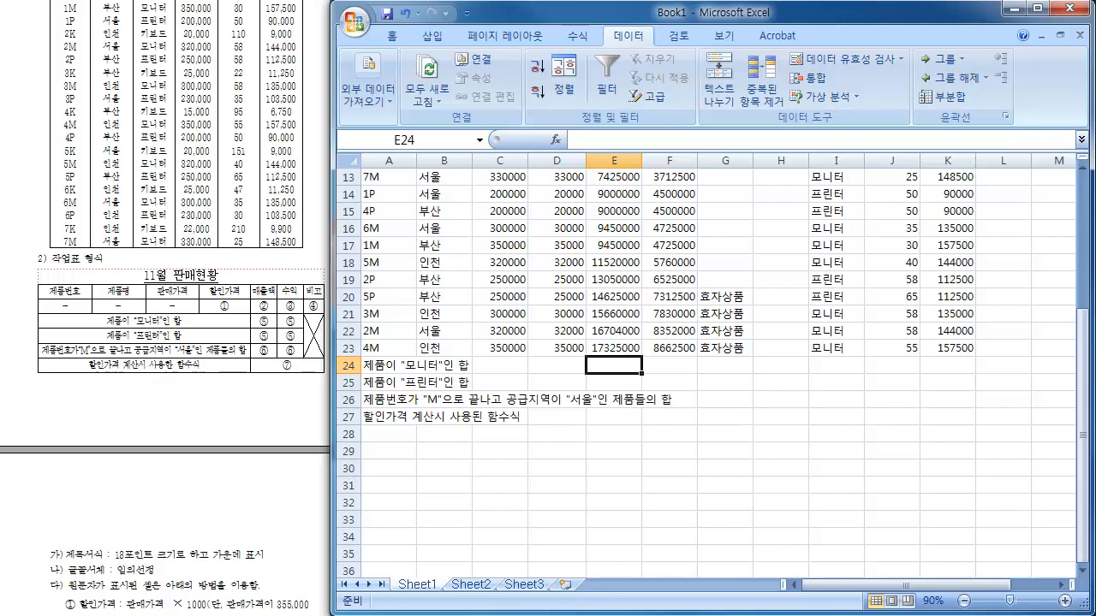
text(=)
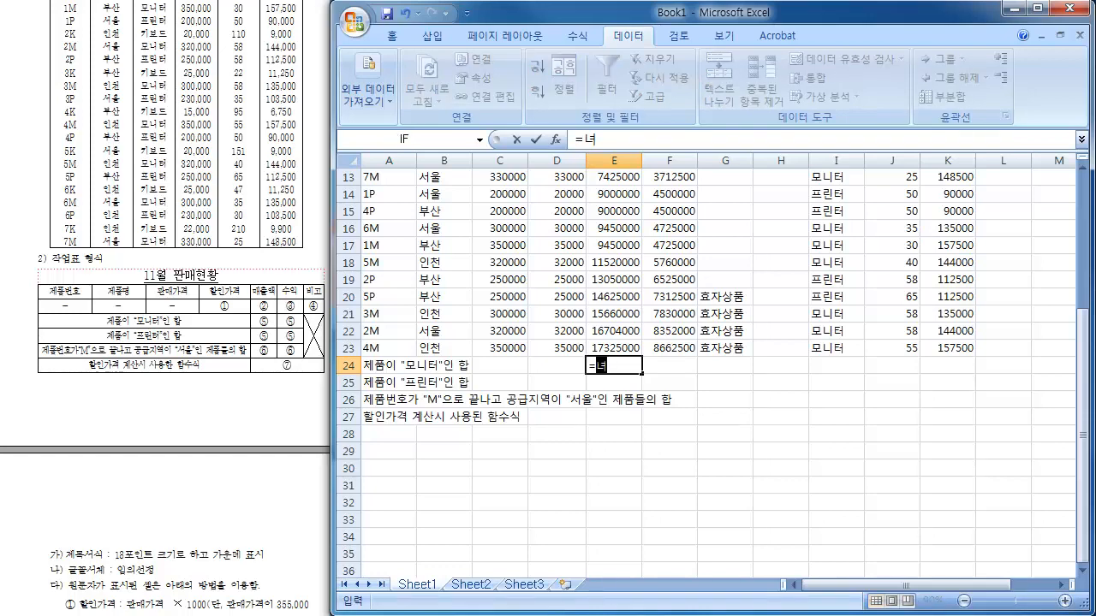
text(SUM)
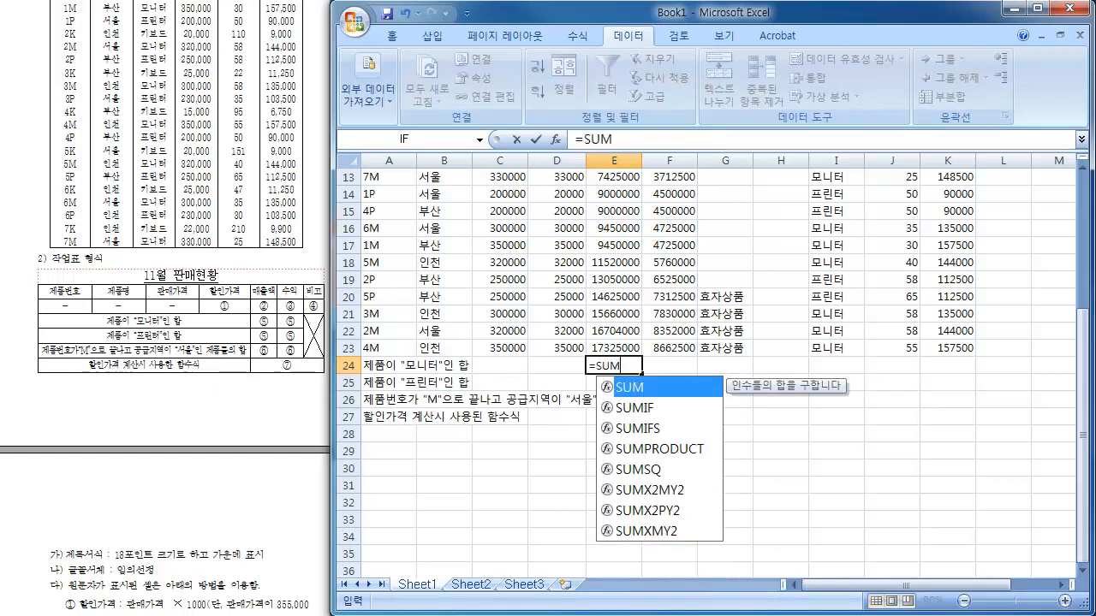
text(IF()
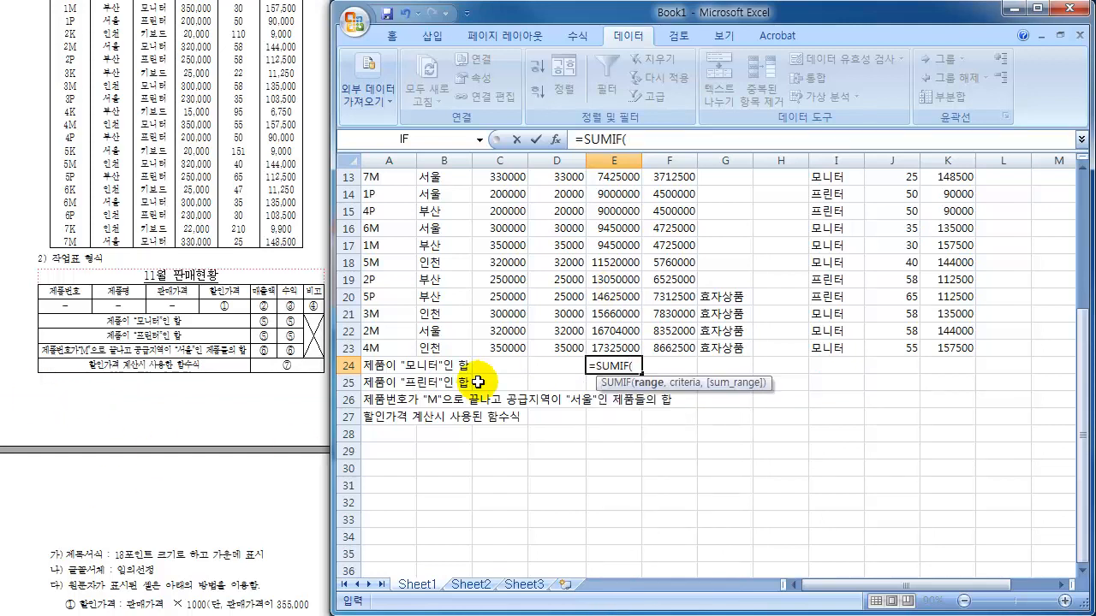
click(556, 139)
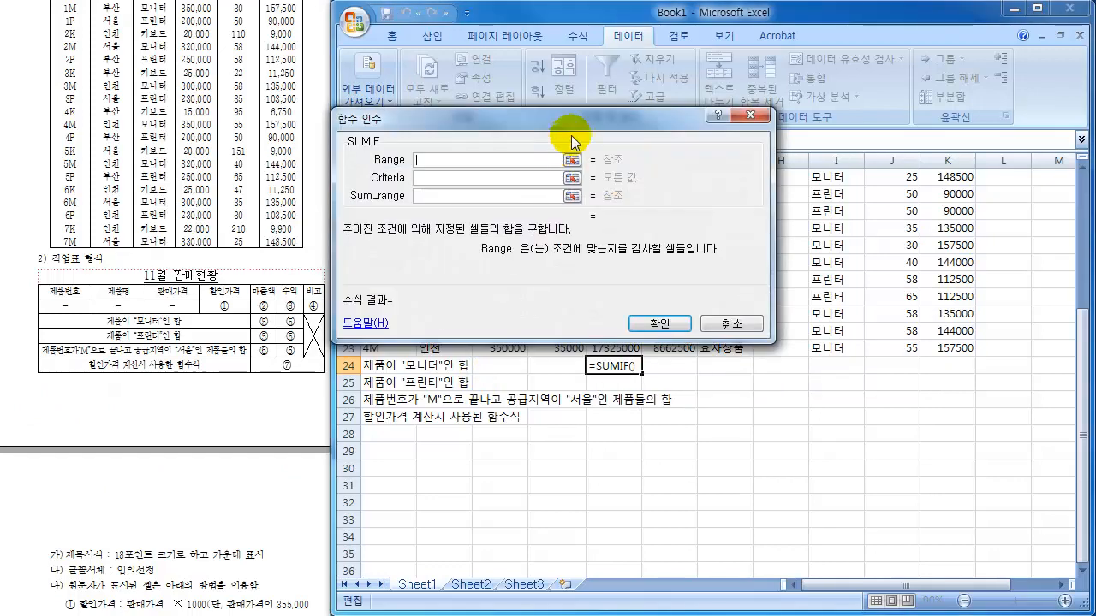
drag(612, 96, 232, 367)
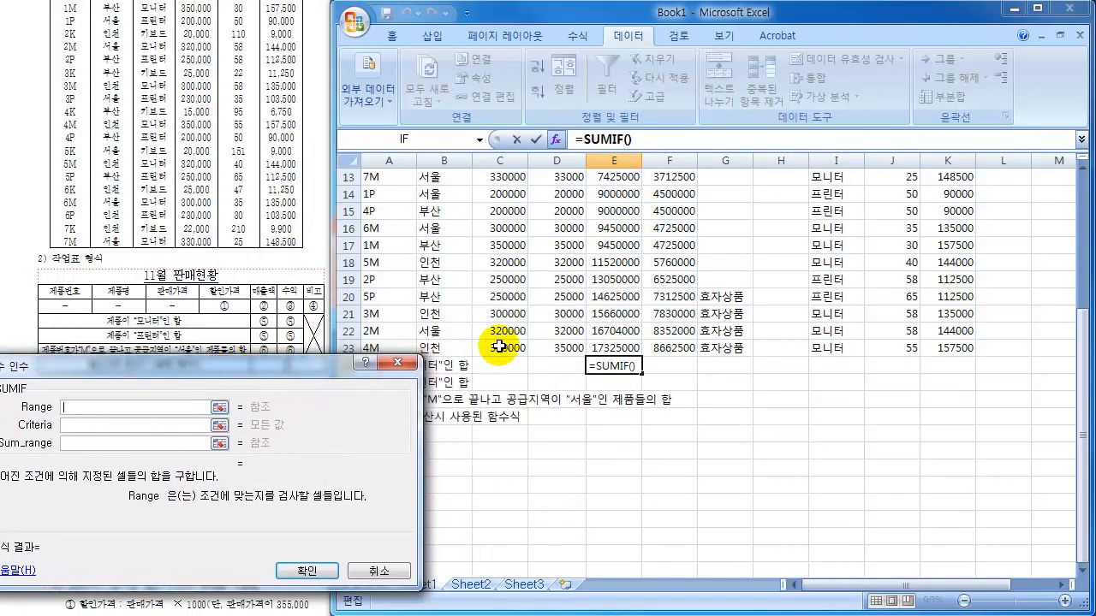
- Set the SUMIF range to the 제품명 cells I4:I23 and the criteria to "모니터"
click(592, 267)
scroll(592, 268, up, 3)
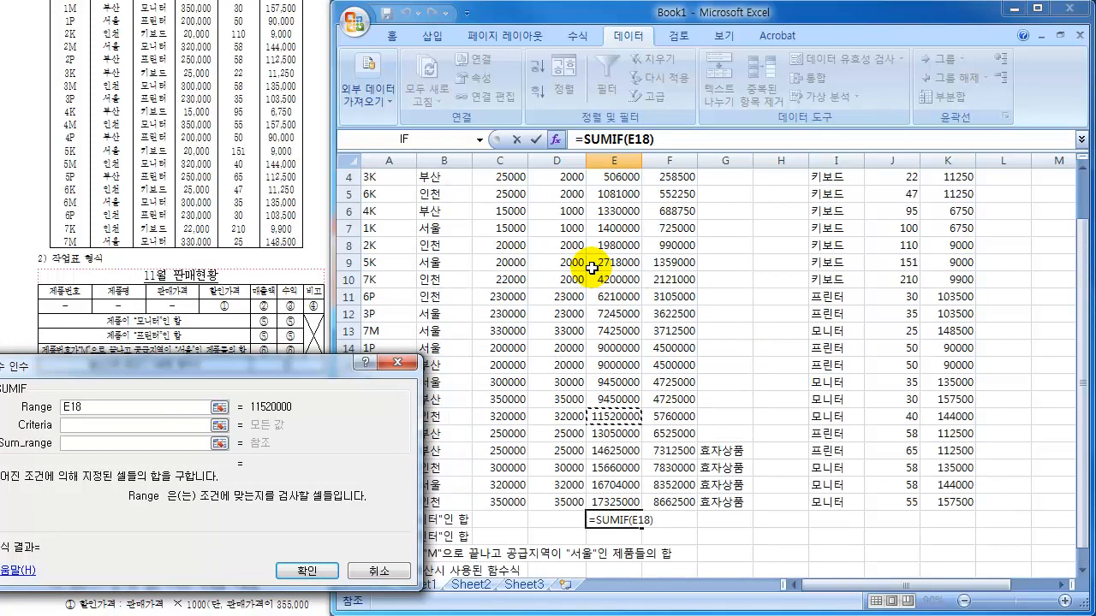
drag(291, 365, 1094, 224)
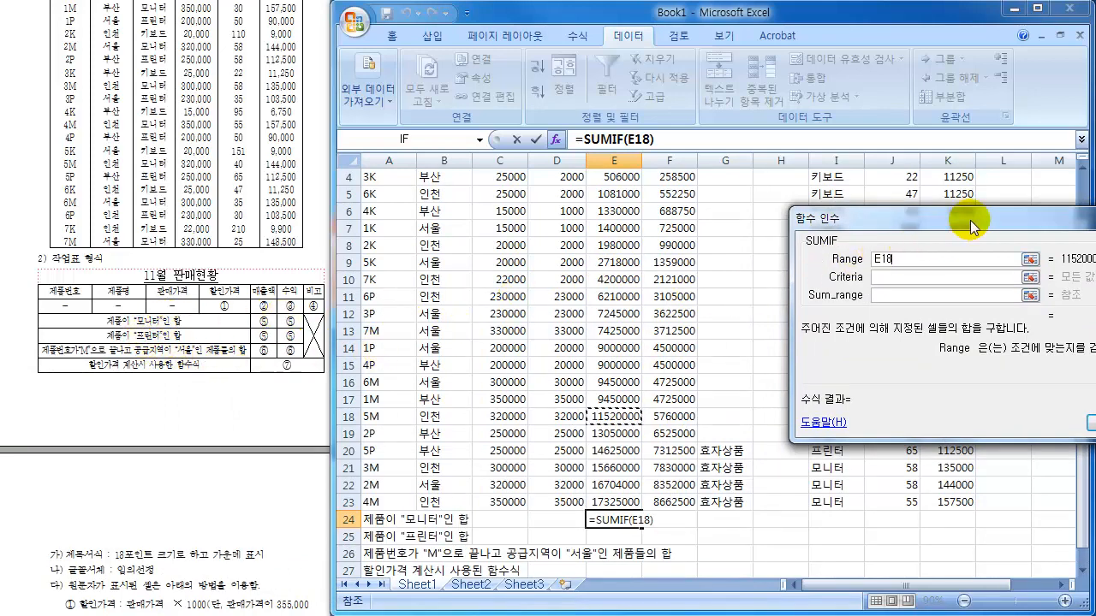
drag(970, 220, 118, 129)
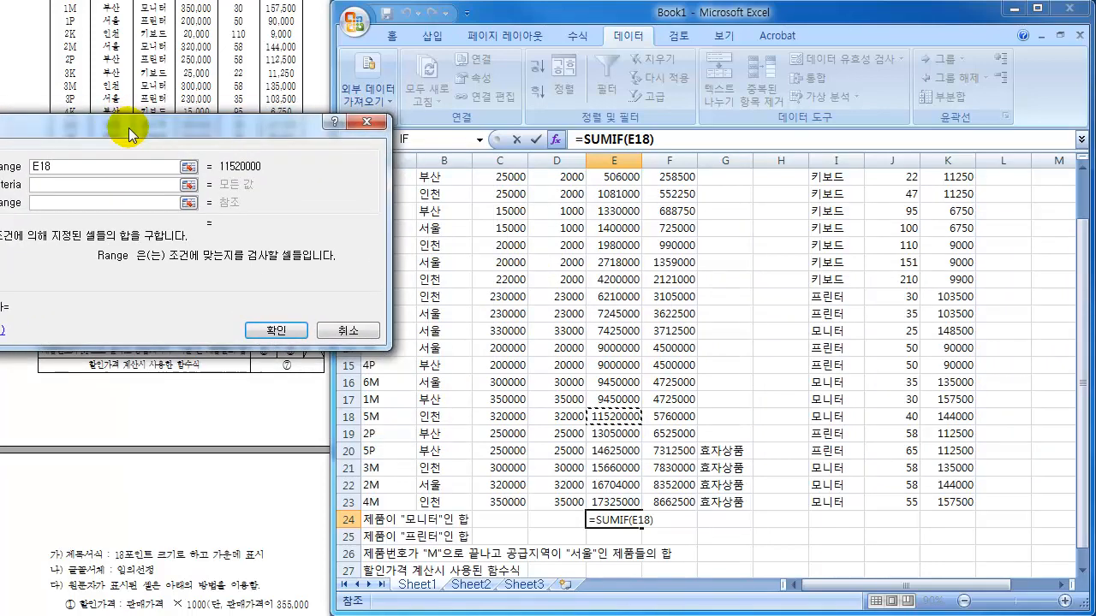
click(843, 207)
scroll(843, 208, up, 1)
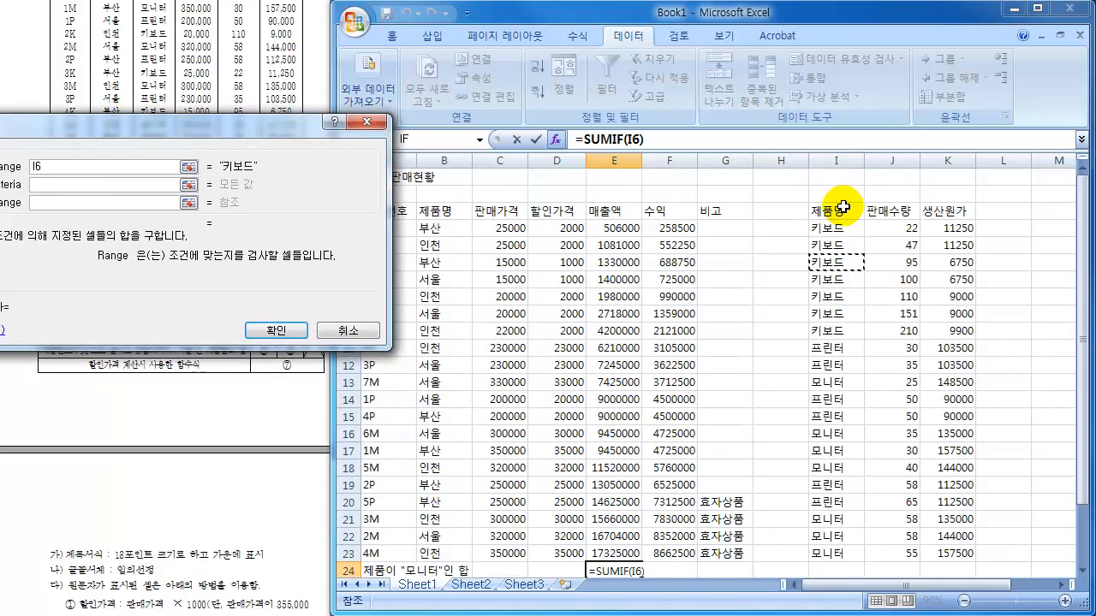
click(831, 231)
scroll(861, 261, down, 2)
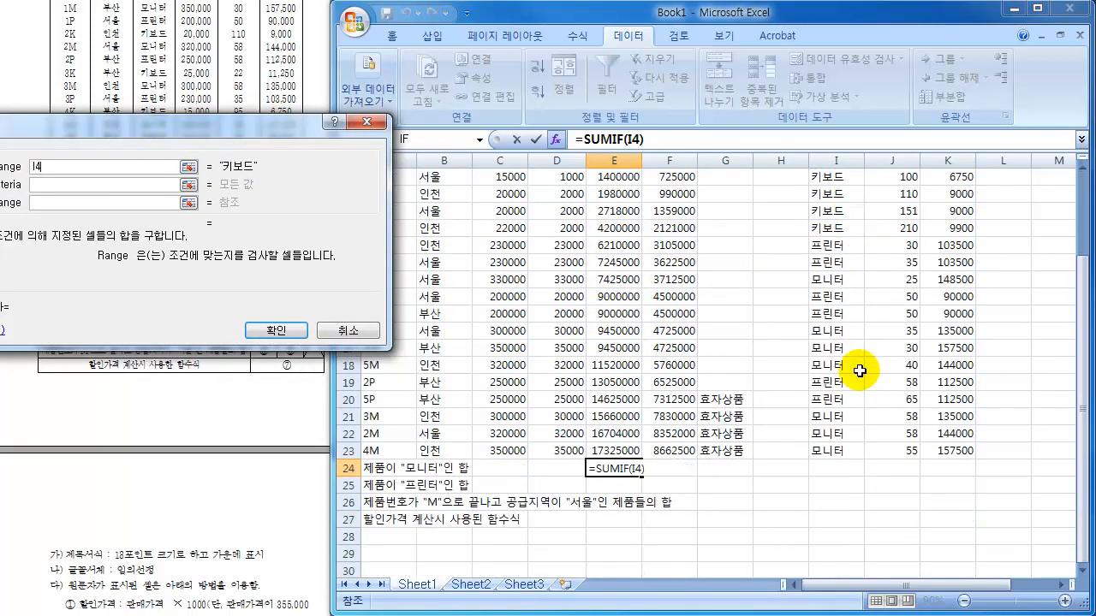
shift+click(845, 446)
scroll(843, 426, up, 2)
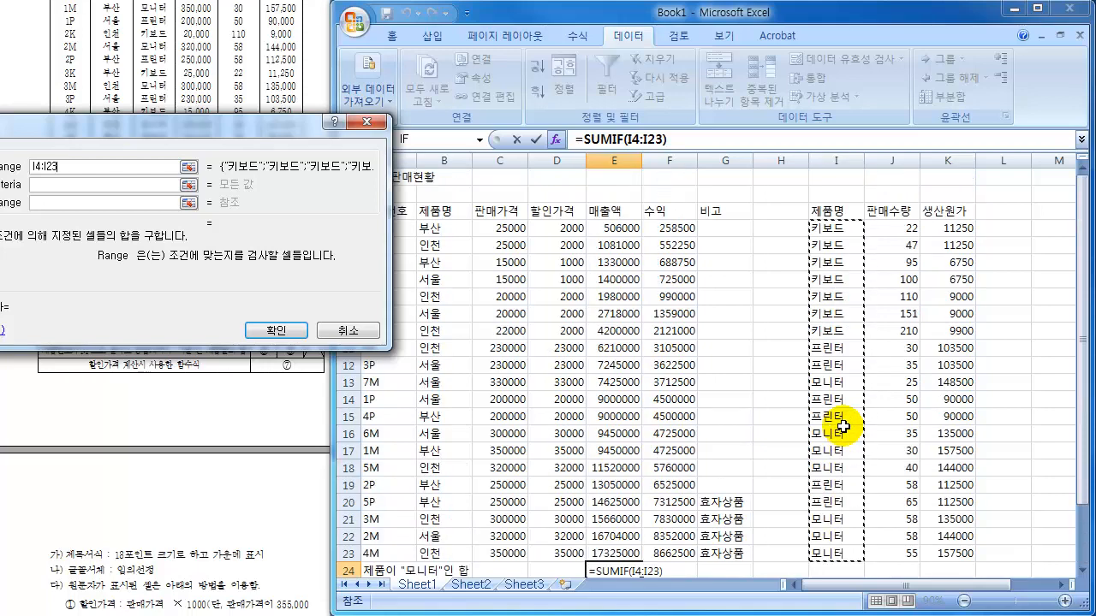
scroll(837, 428, down, 3)
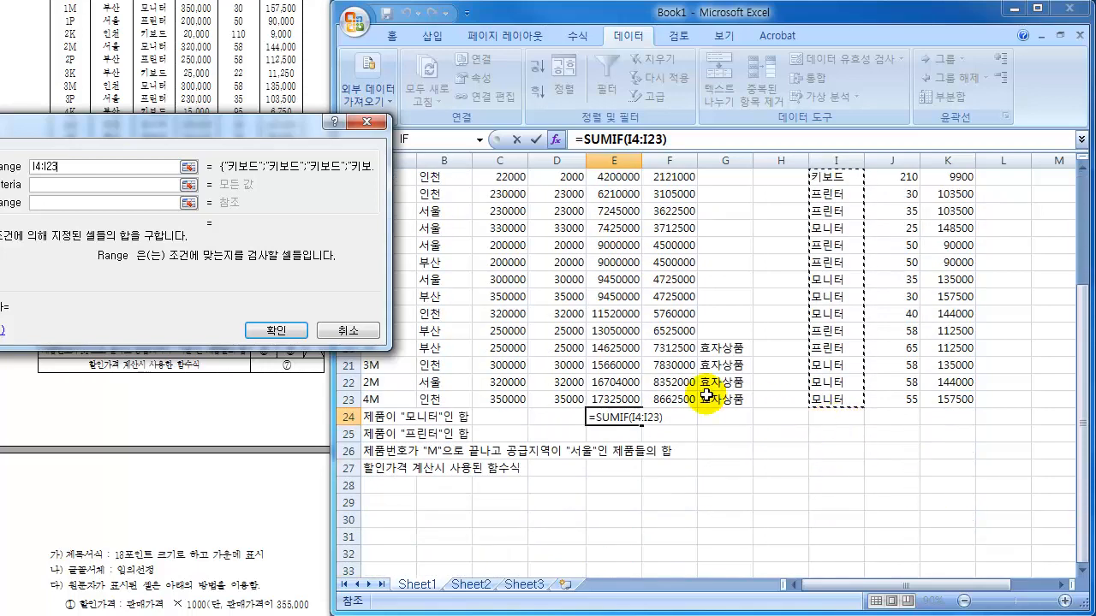
click(86, 185)
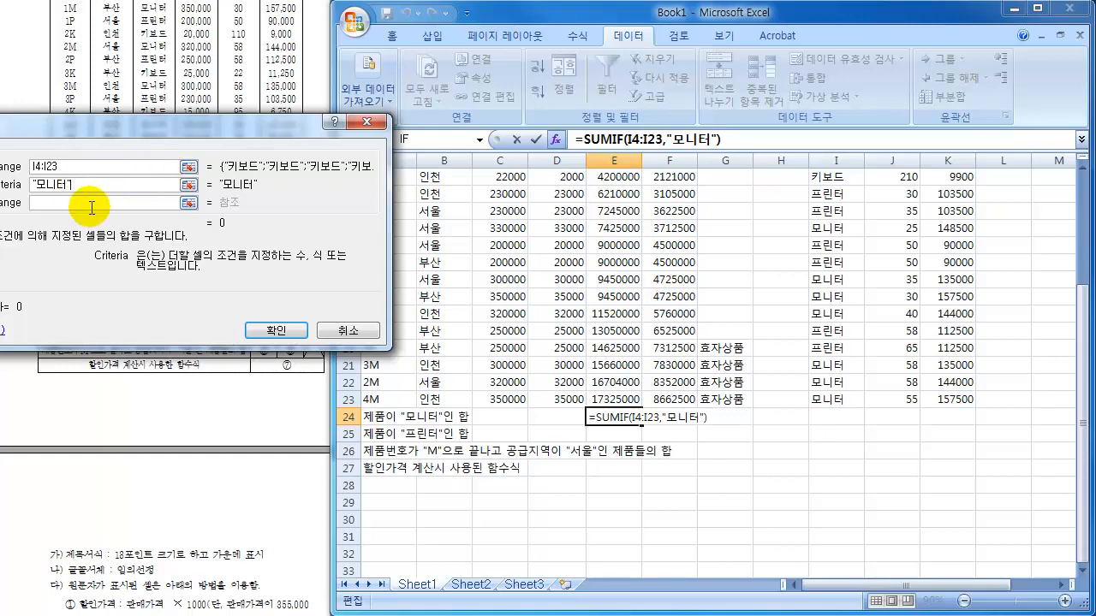
- Set the SUMIF sum range to the 매출액 cells E4:E23 and complete the formula in E24
click(75, 204)
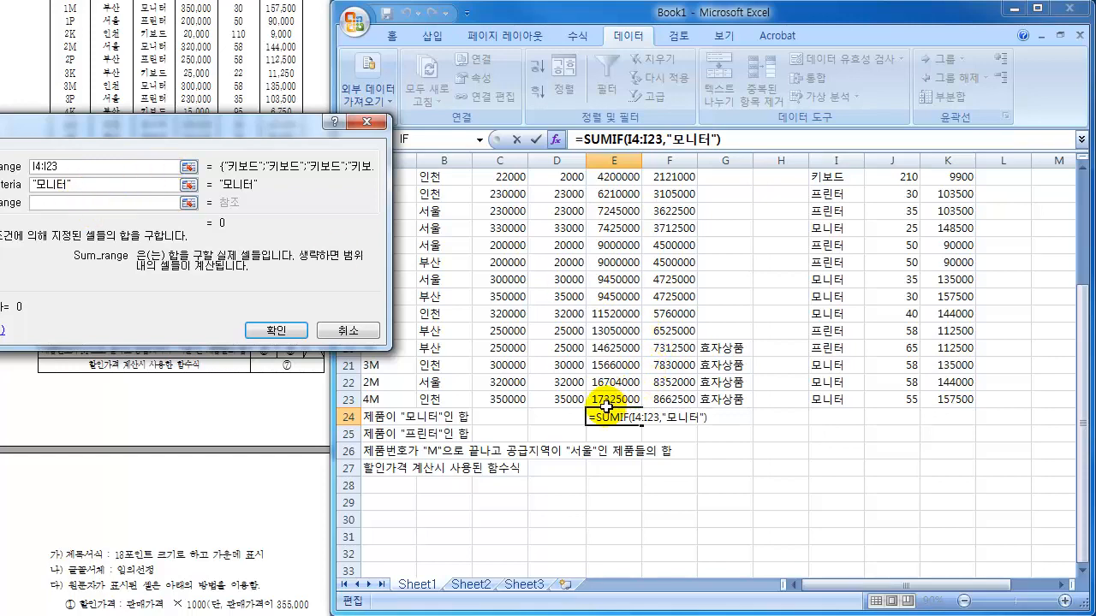
drag(605, 404, 609, 214)
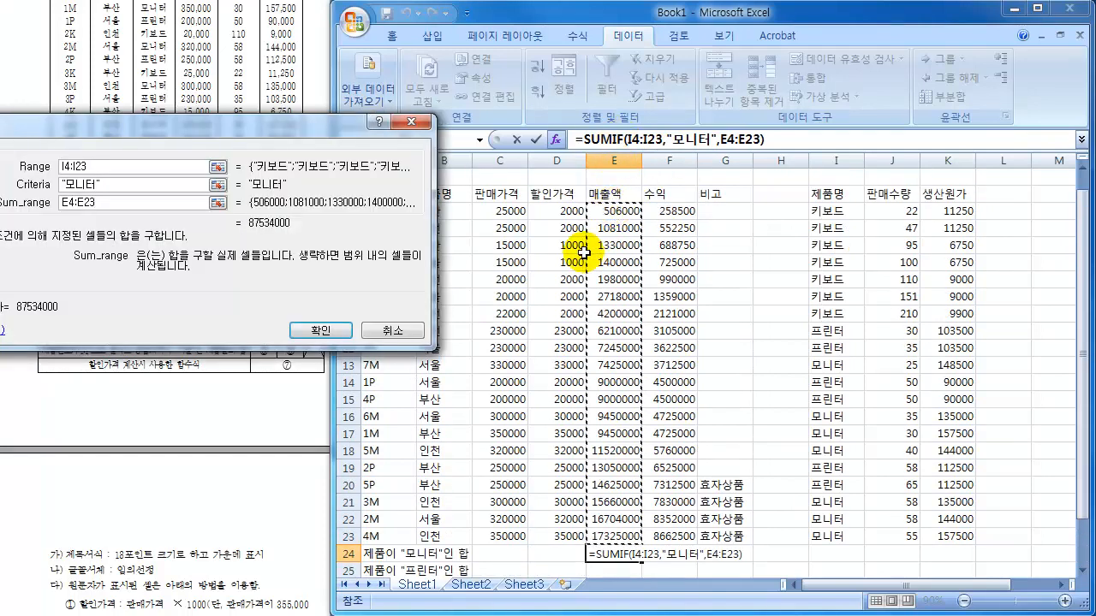
click(319, 333)
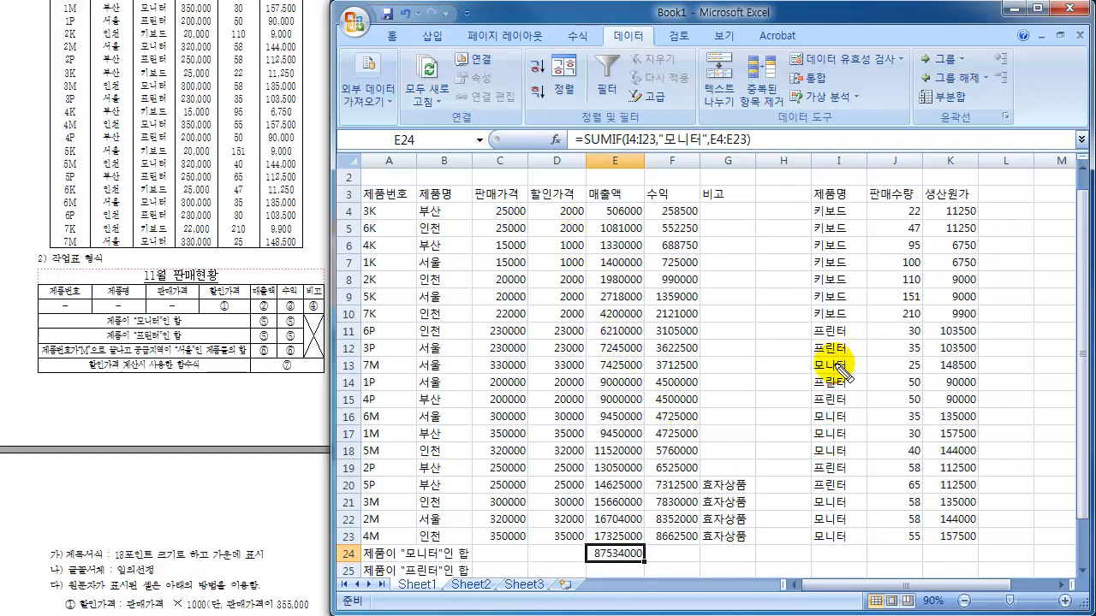
- Trace the "모니터" rows in the 제품명 column to their 매출액 values that are summed in E24
mouse_move(843, 364)
mouse_down()
mouse_move(806, 375)
mouse_move(848, 360)
mouse_up()
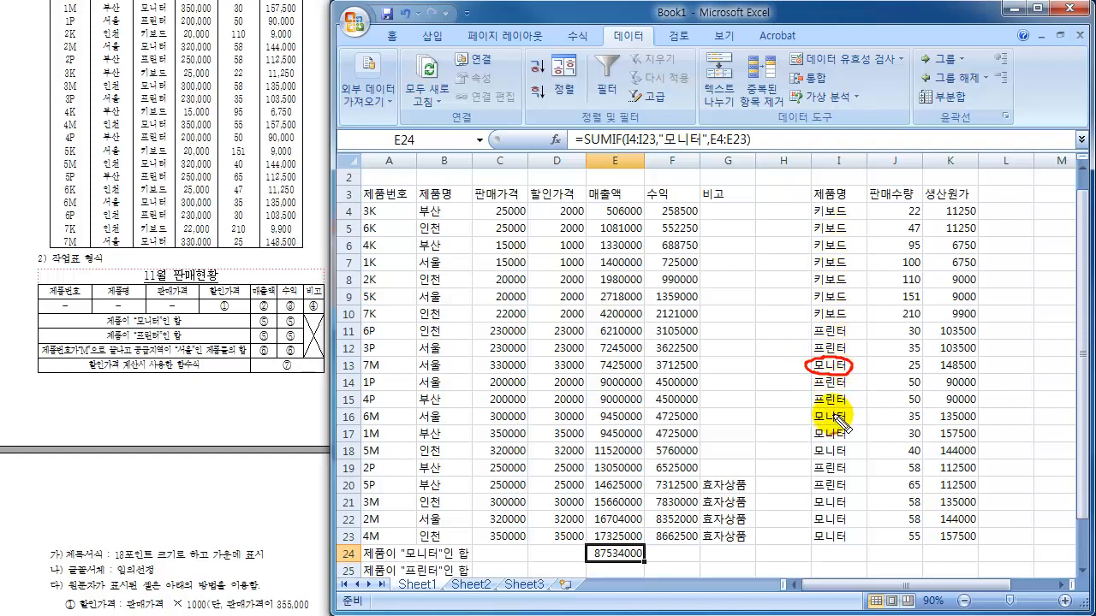
mouse_move(830, 409)
mouse_down()
mouse_move(816, 419)
mouse_move(817, 453)
mouse_move(827, 411)
mouse_up()
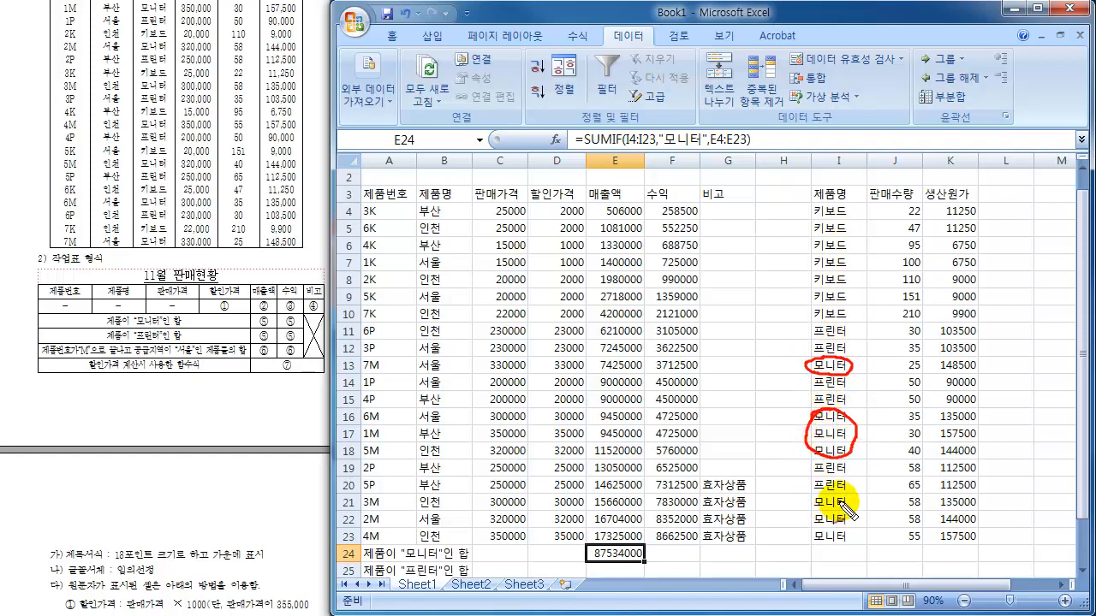
mouse_move(835, 494)
mouse_down()
mouse_move(829, 548)
mouse_move(858, 518)
mouse_move(826, 494)
mouse_up()
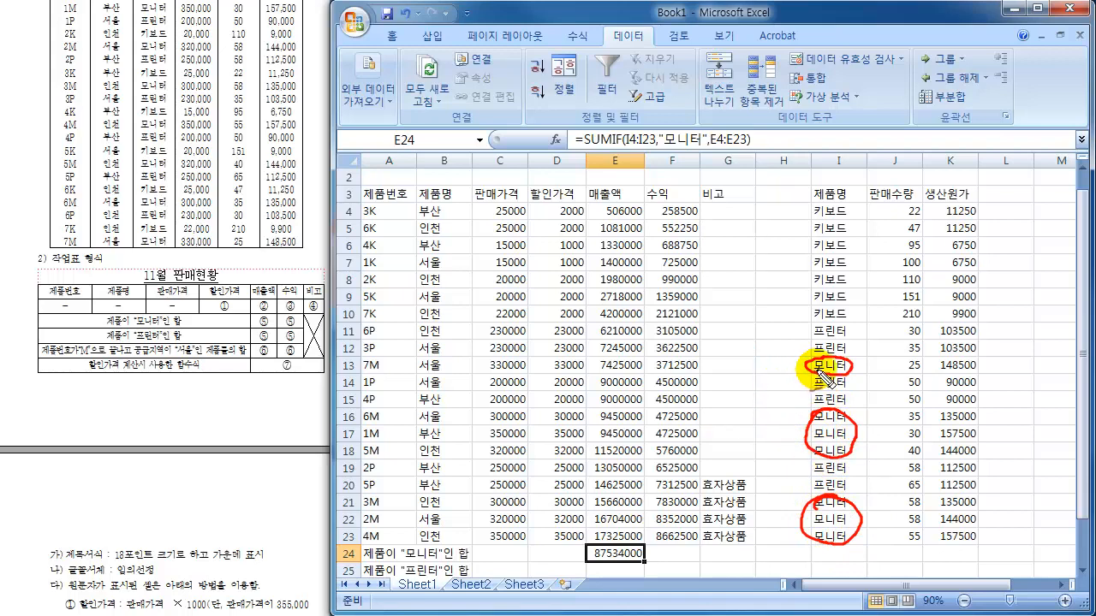
mouse_move(810, 363)
mouse_down()
mouse_move(643, 358)
mouse_move(599, 370)
mouse_move(640, 359)
mouse_up()
mouse_move(635, 418)
mouse_down()
mouse_move(599, 423)
mouse_move(613, 452)
mouse_move(615, 413)
mouse_move(629, 415)
mouse_up()
mouse_move(634, 501)
mouse_down()
mouse_move(604, 495)
mouse_move(599, 548)
mouse_move(655, 514)
mouse_move(638, 524)
mouse_move(660, 535)
mouse_move(652, 552)
mouse_move(672, 565)
mouse_up()
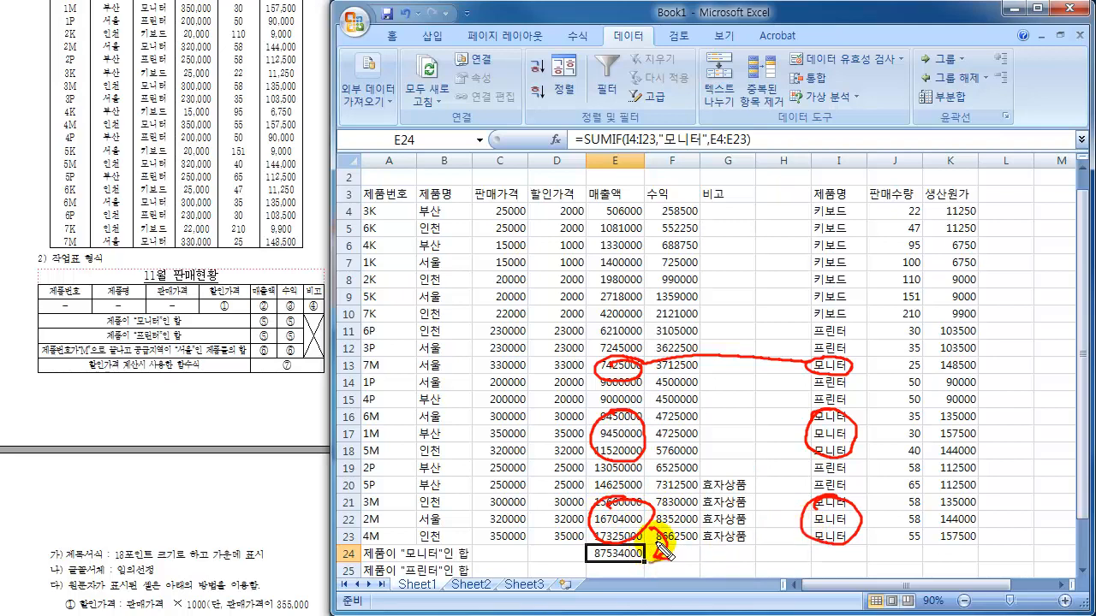
mouse_move(600, 364)
mouse_down()
mouse_move(572, 380)
mouse_move(580, 520)
mouse_up()
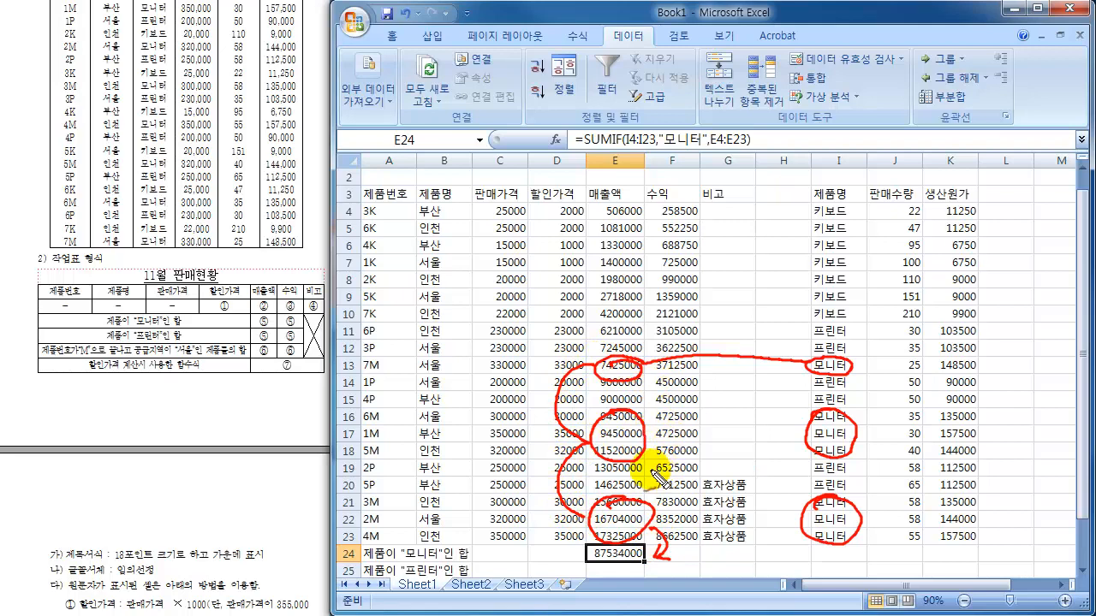
mouse_move(659, 539)
mouse_down()
mouse_move(599, 552)
mouse_move(590, 565)
mouse_move(633, 560)
mouse_move(640, 544)
mouse_up()
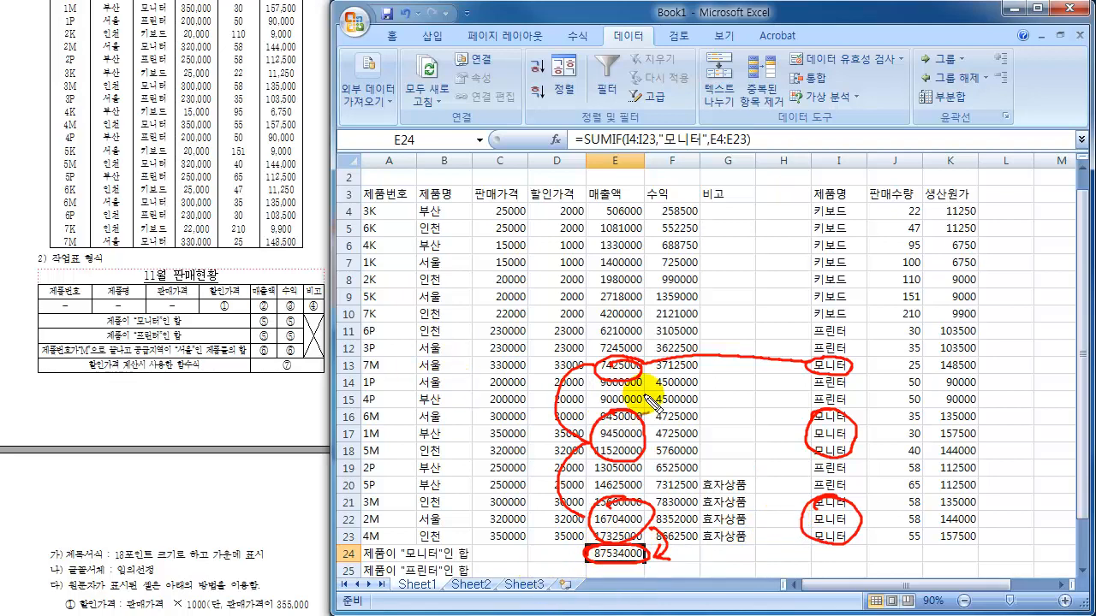
key(Escape)
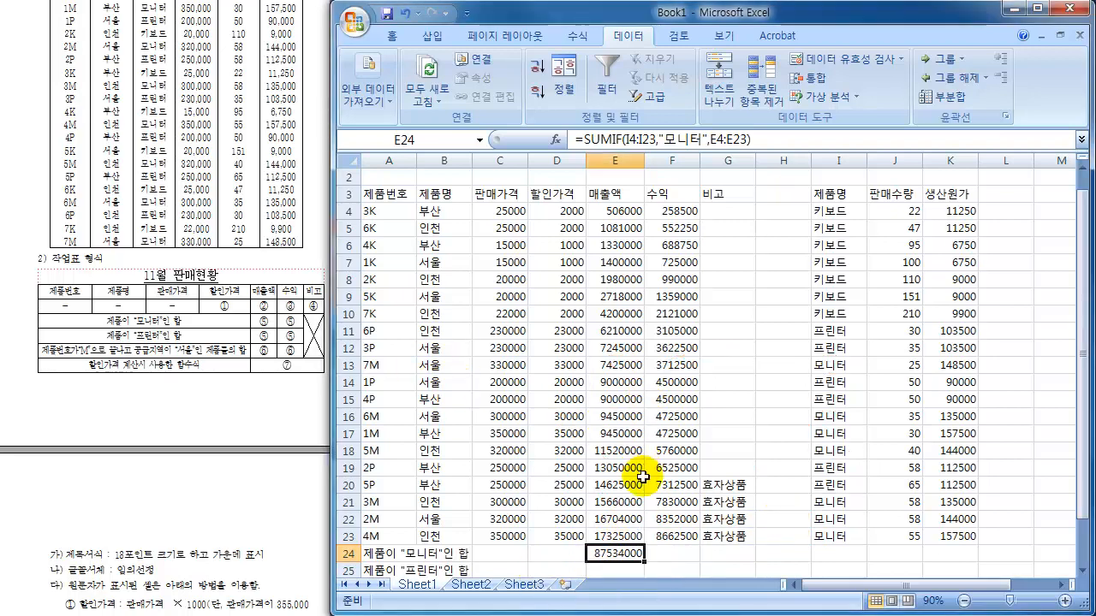
- Try to fill the "모니터" total formula from E24 across into F24
scroll(642, 476, down, 2)
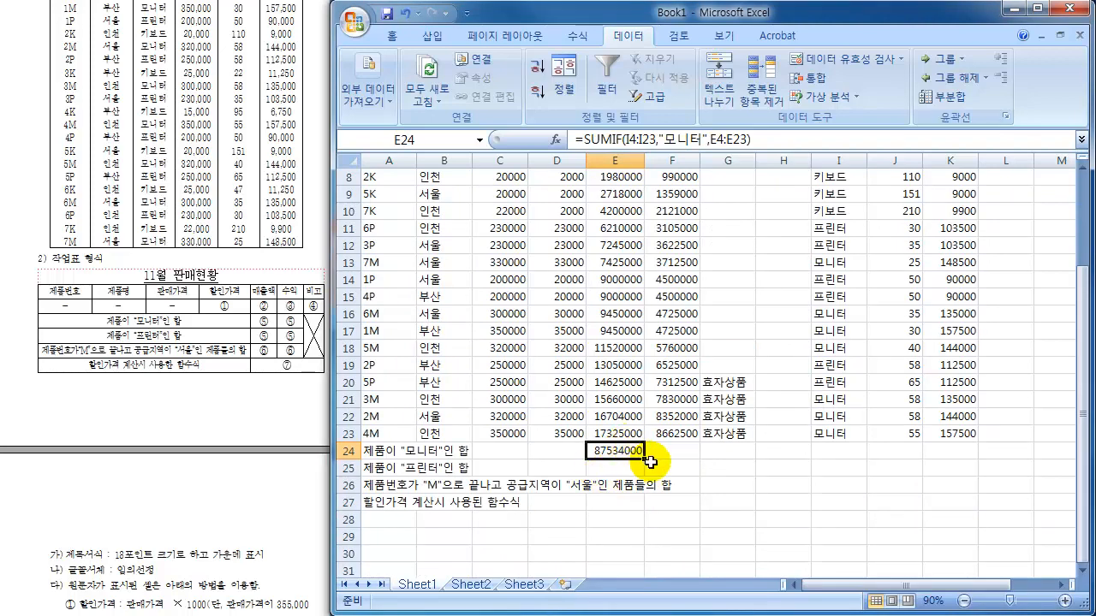
drag(651, 462, 717, 462)
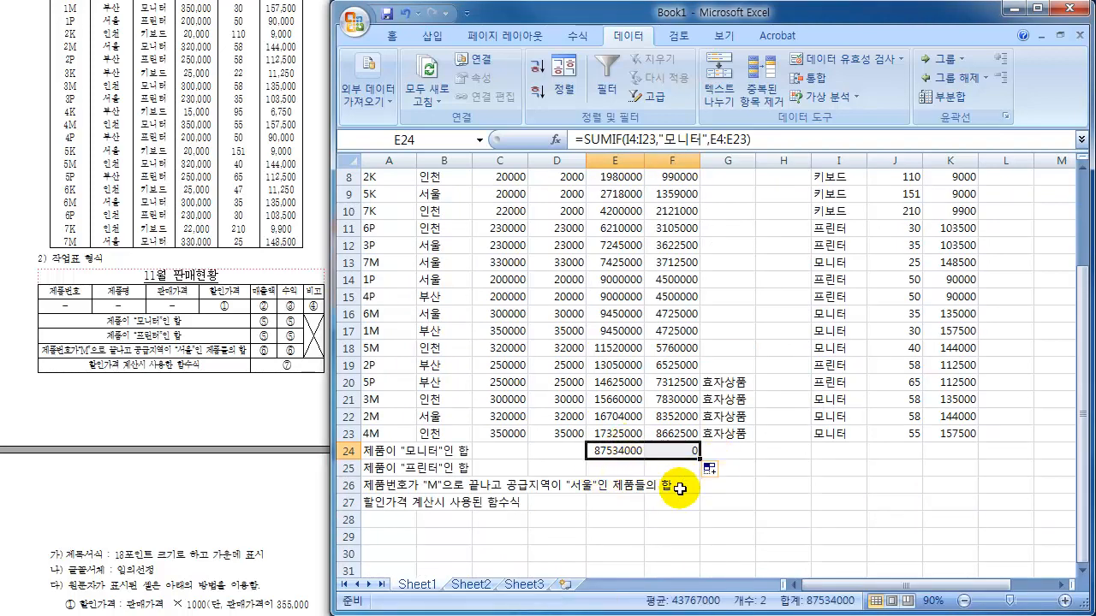
click(674, 450)
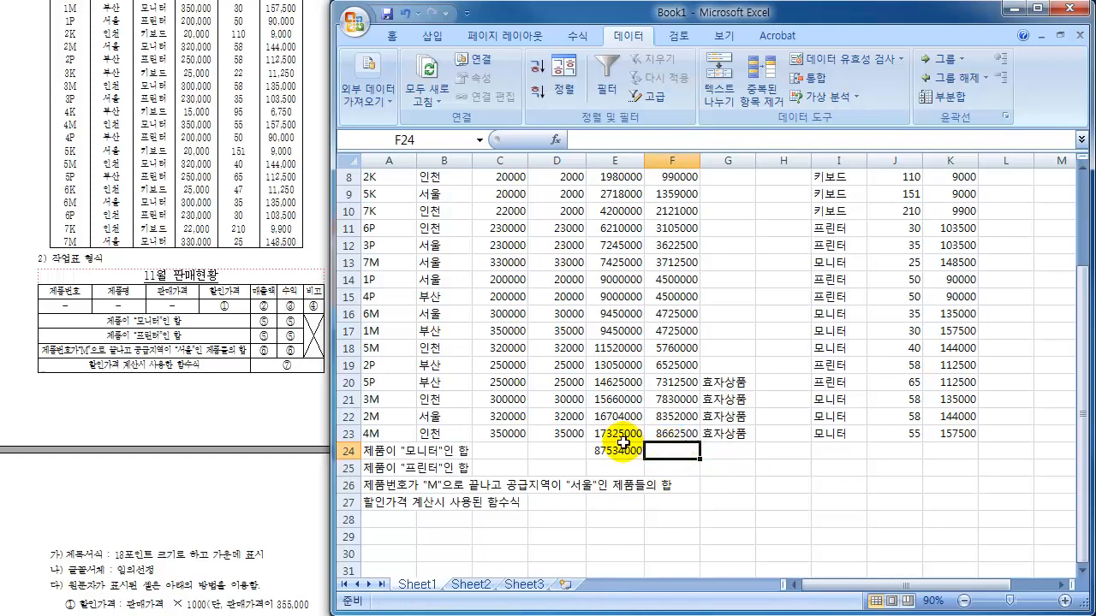
- Change the criteria range in E24's SUMIF formula to the absolute reference $I$4:$I$23
click(622, 456)
double_click(618, 456)
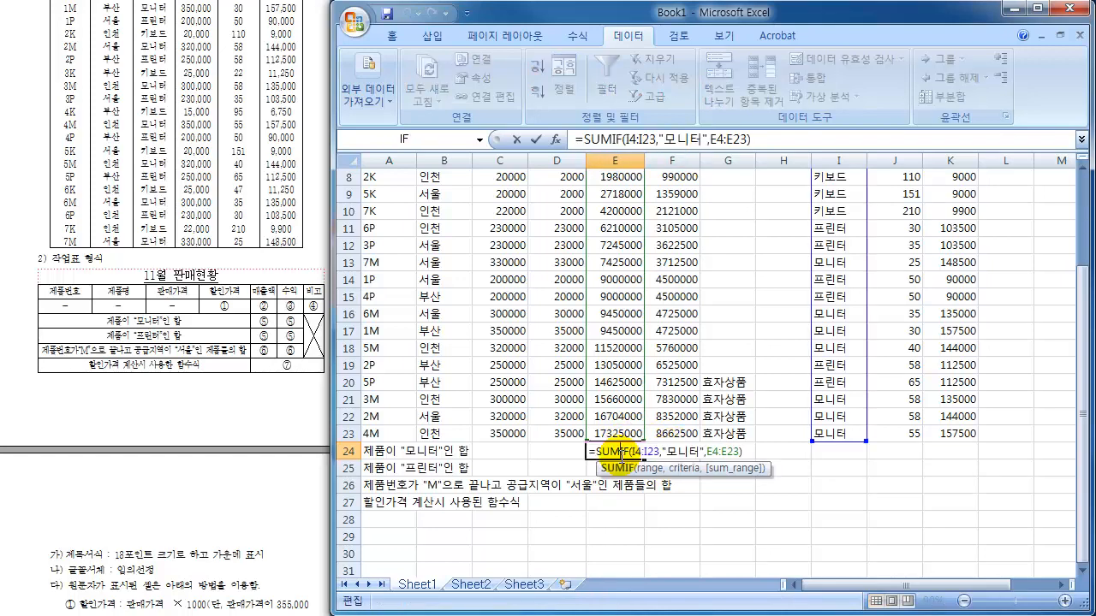
drag(632, 451, 660, 452)
key(F4)
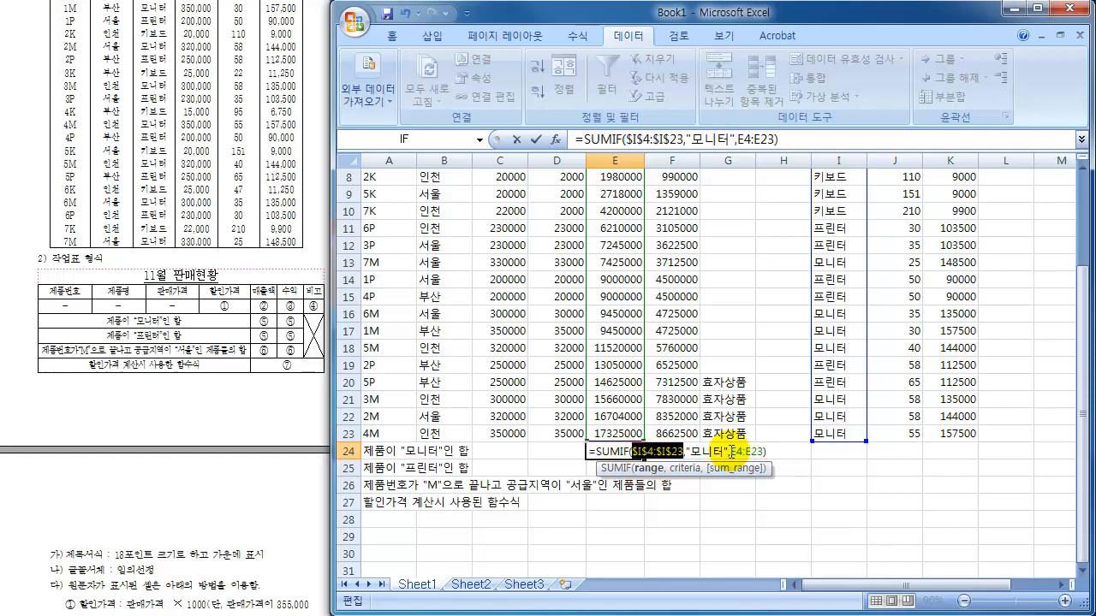
drag(730, 451, 764, 452)
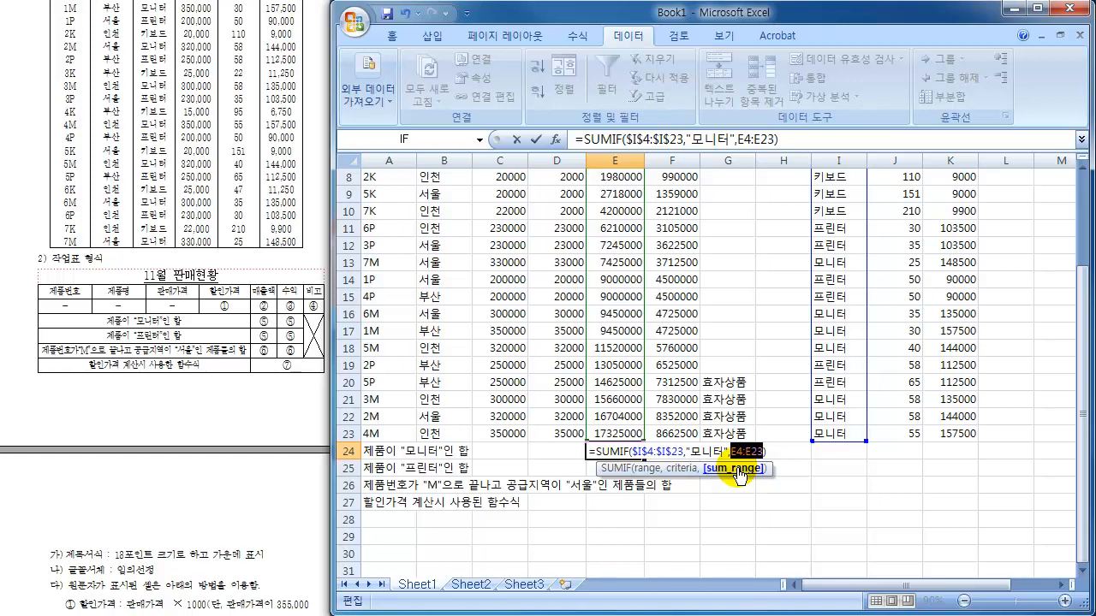
key(Return)
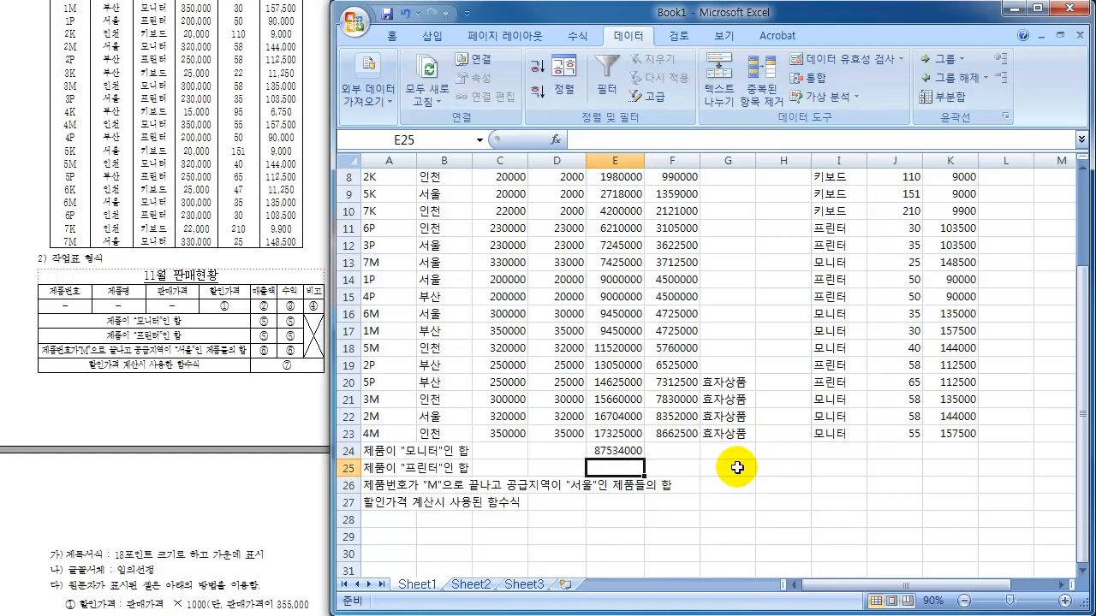
- Fill the "모니터" SUMIF formula with its absolute range from E24 into F24
click(620, 450)
drag(644, 459, 698, 460)
click(685, 484)
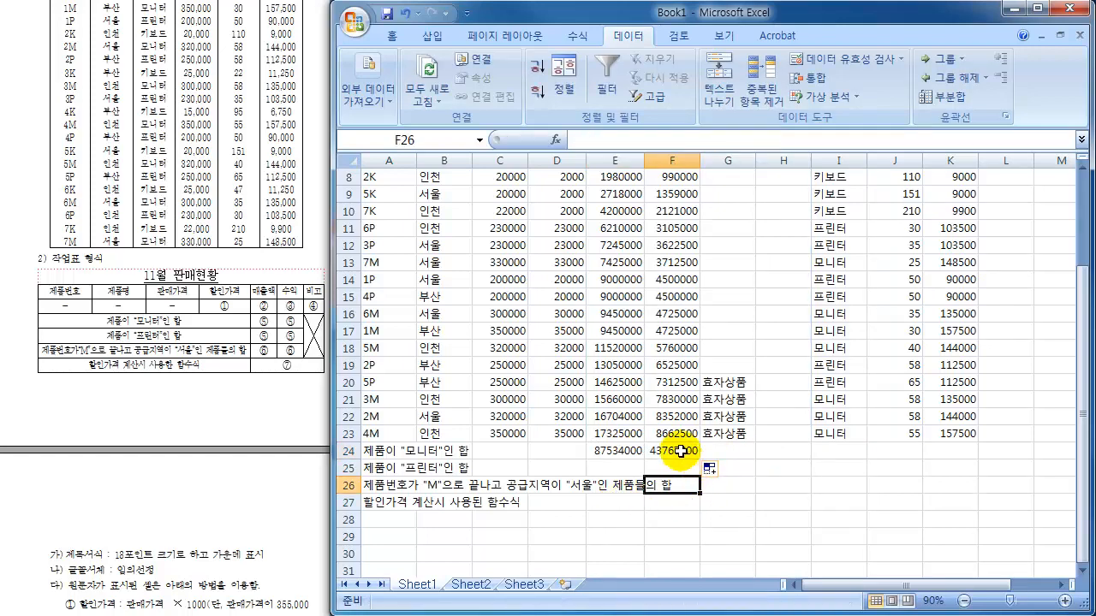
- Examine the SUMIF formula in F24, checking its criteria range, its criterion and its sum range
click(681, 451)
double_click(681, 451)
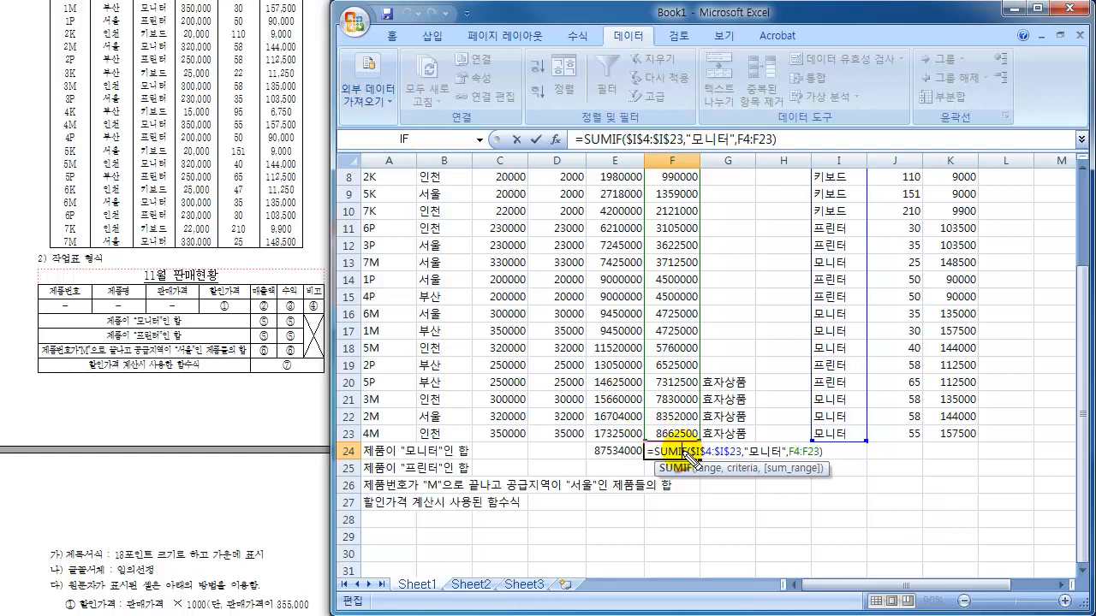
mouse_move(665, 446)
mouse_down()
mouse_move(676, 459)
mouse_move(669, 444)
mouse_up()
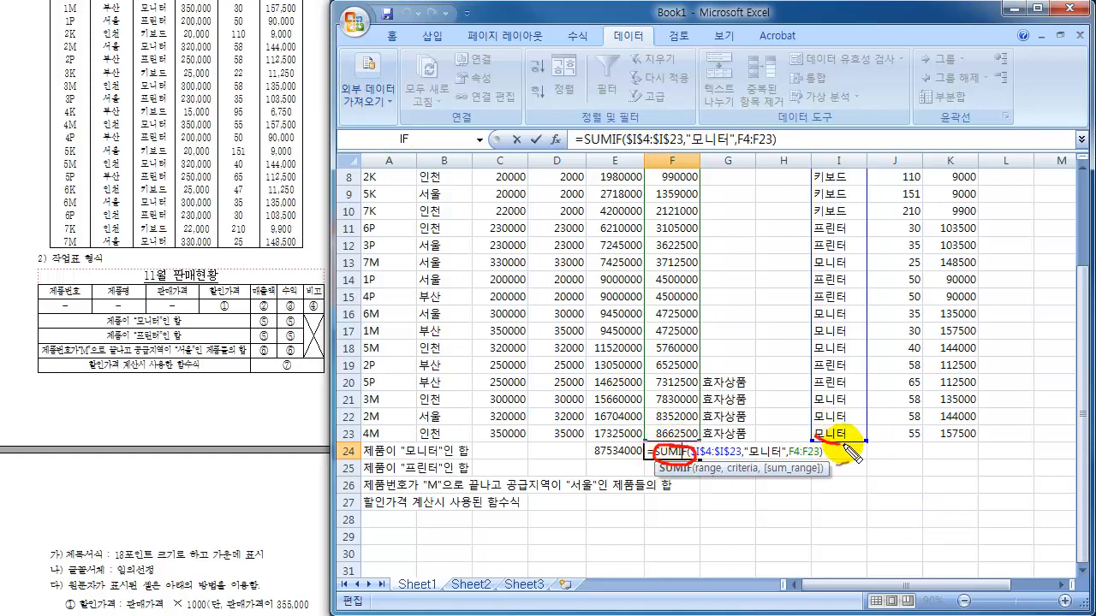
mouse_move(815, 438)
mouse_down()
mouse_move(928, 301)
mouse_move(860, 171)
mouse_move(843, 176)
mouse_up()
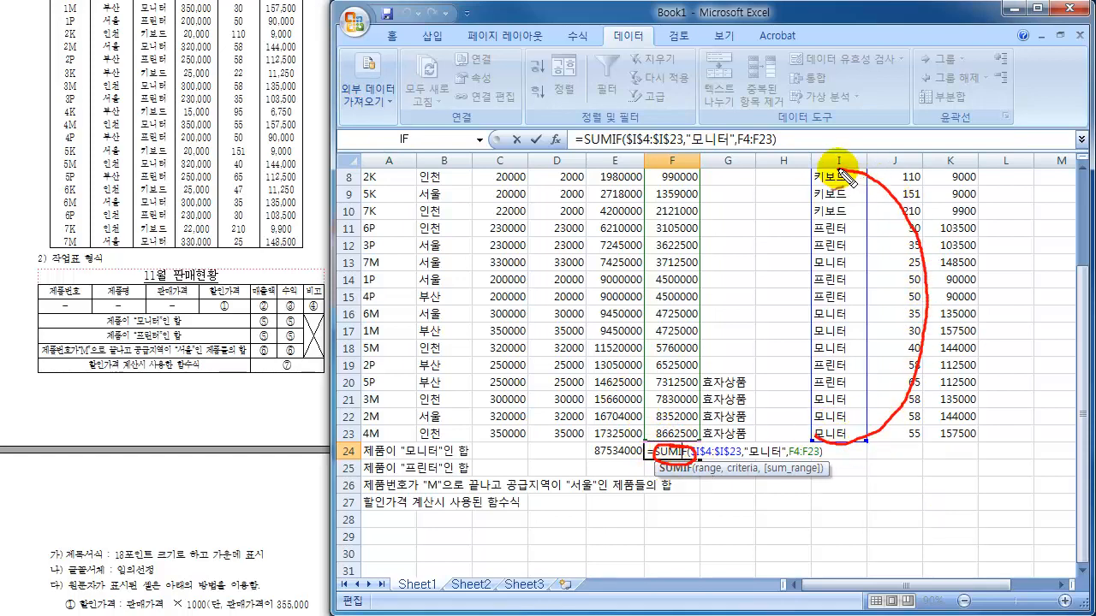
mouse_move(770, 440)
mouse_down()
mouse_move(746, 460)
mouse_move(769, 468)
mouse_move(762, 452)
mouse_move(818, 469)
mouse_move(794, 438)
mouse_up()
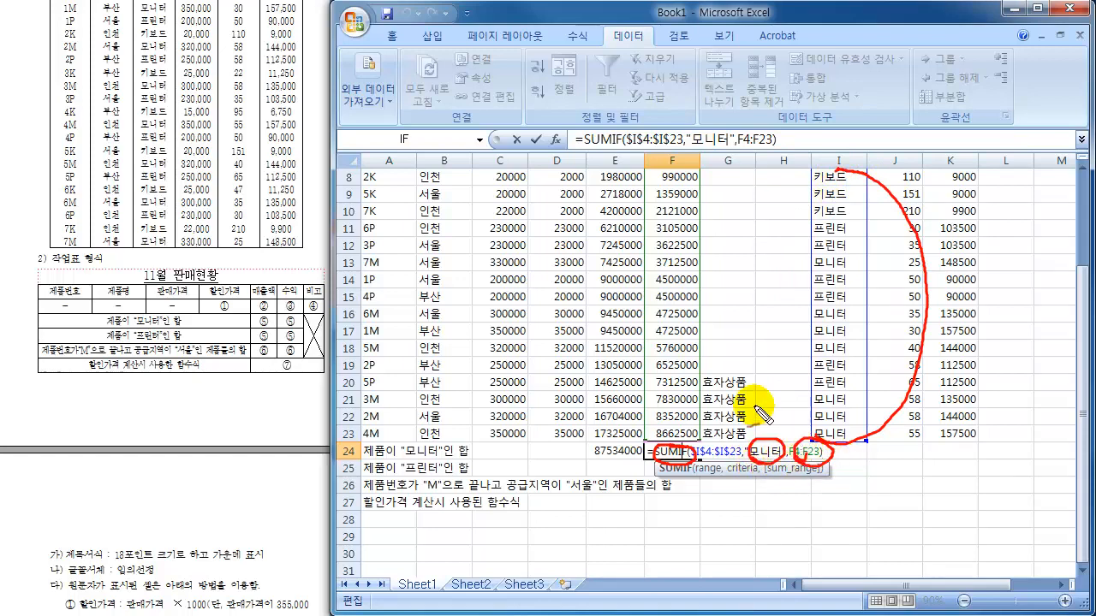
mouse_move(652, 450)
mouse_down()
mouse_move(616, 306)
mouse_move(636, 208)
mouse_move(670, 175)
mouse_up()
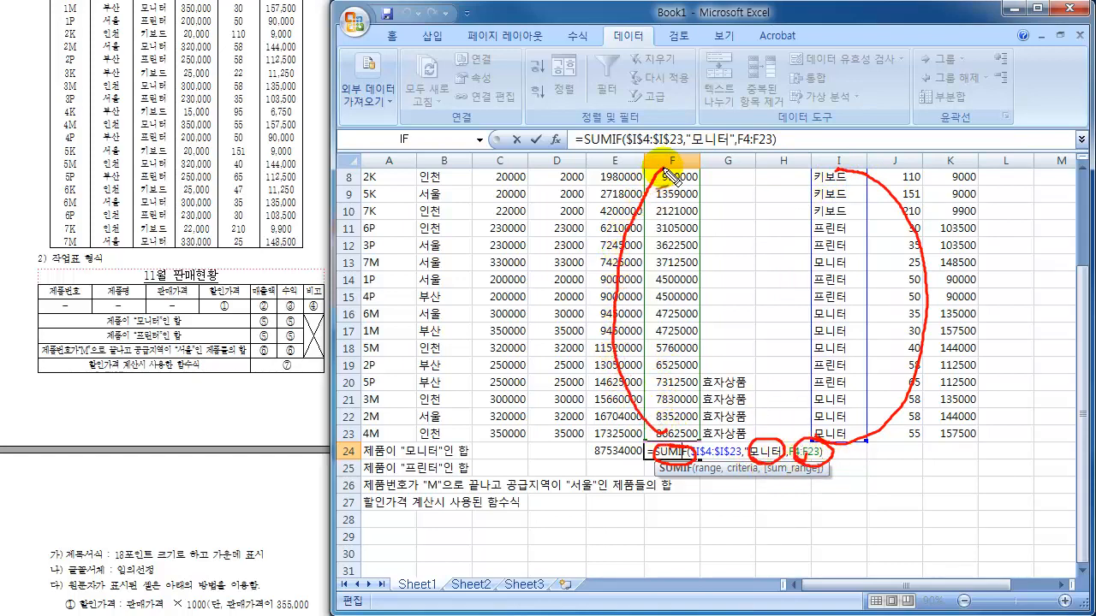
mouse_move(678, 462)
mouse_down()
mouse_move(689, 439)
mouse_move(681, 480)
mouse_up()
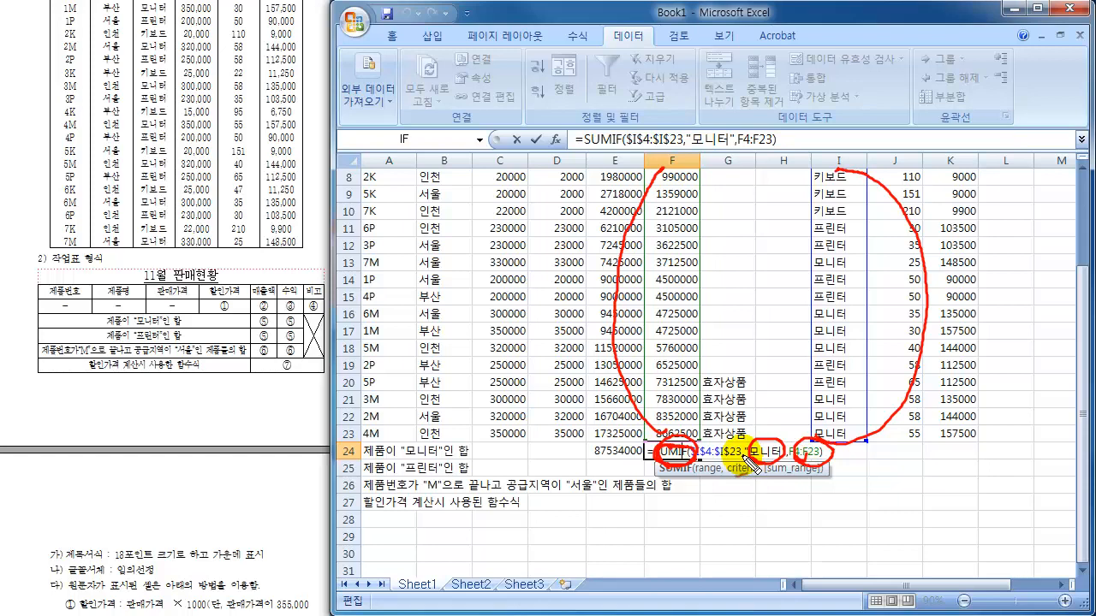
key(Escape)
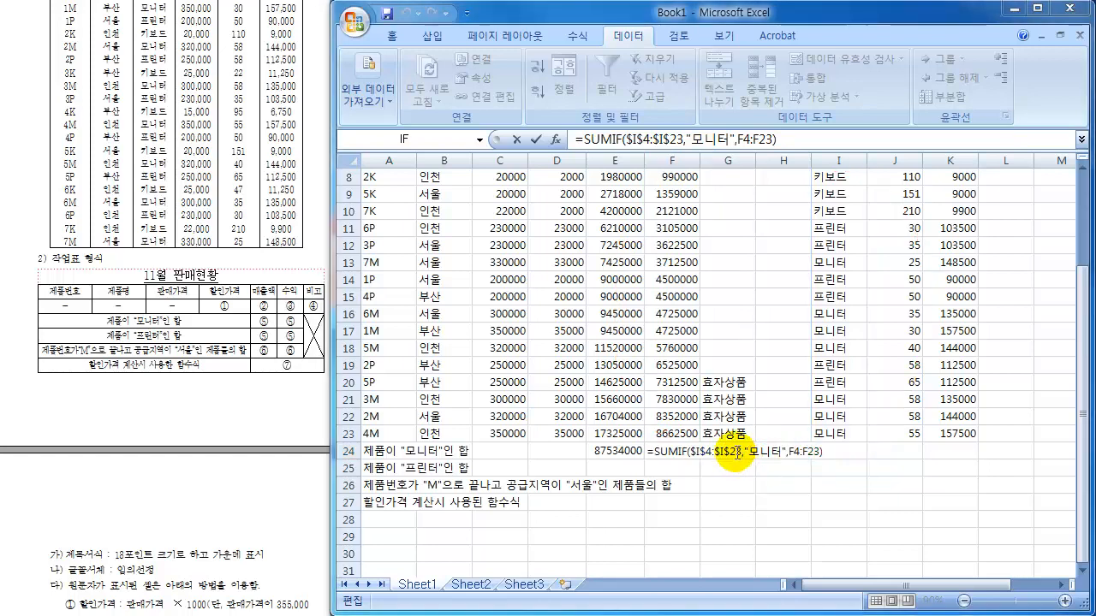
click(671, 446)
key(Return)
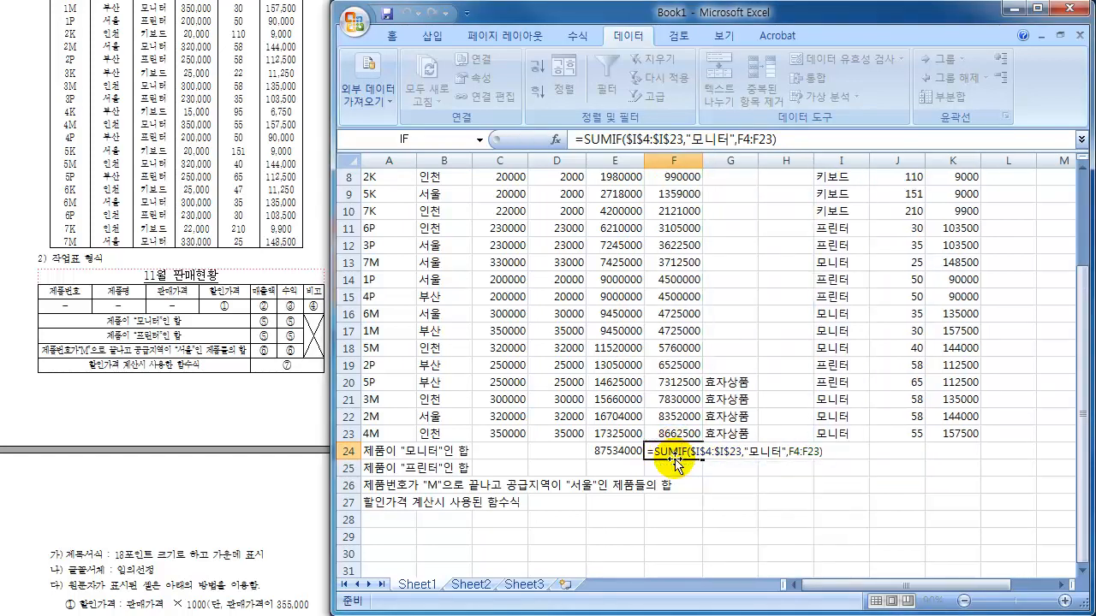
- Enter =SUMIF($I$4:$I$23,"프린터",E4:E23) in E25 to total the sales of the "프린터" products
click(627, 465)
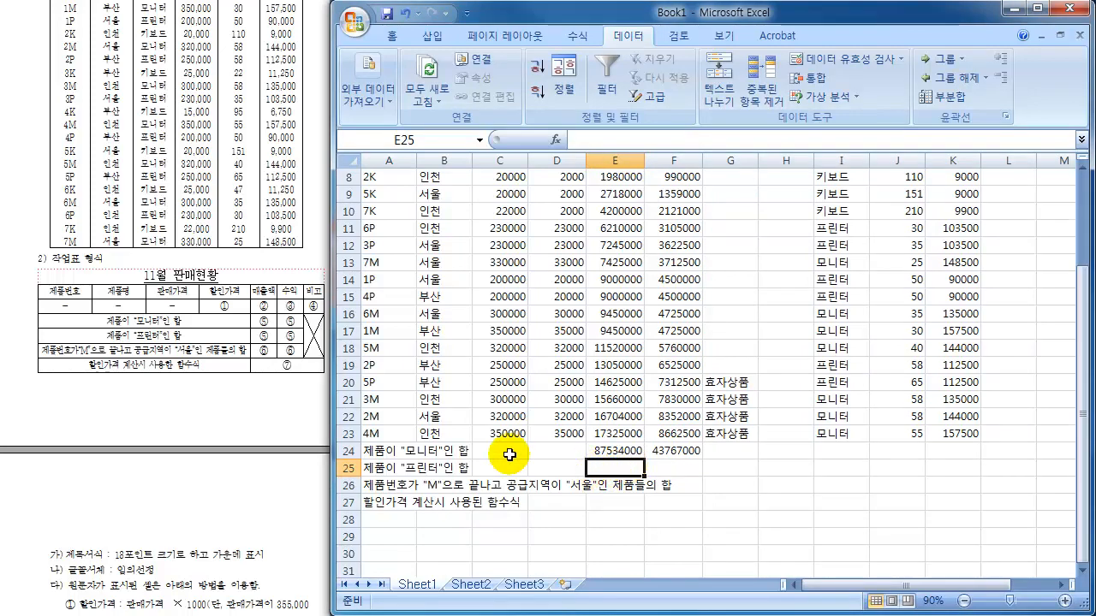
text(=)
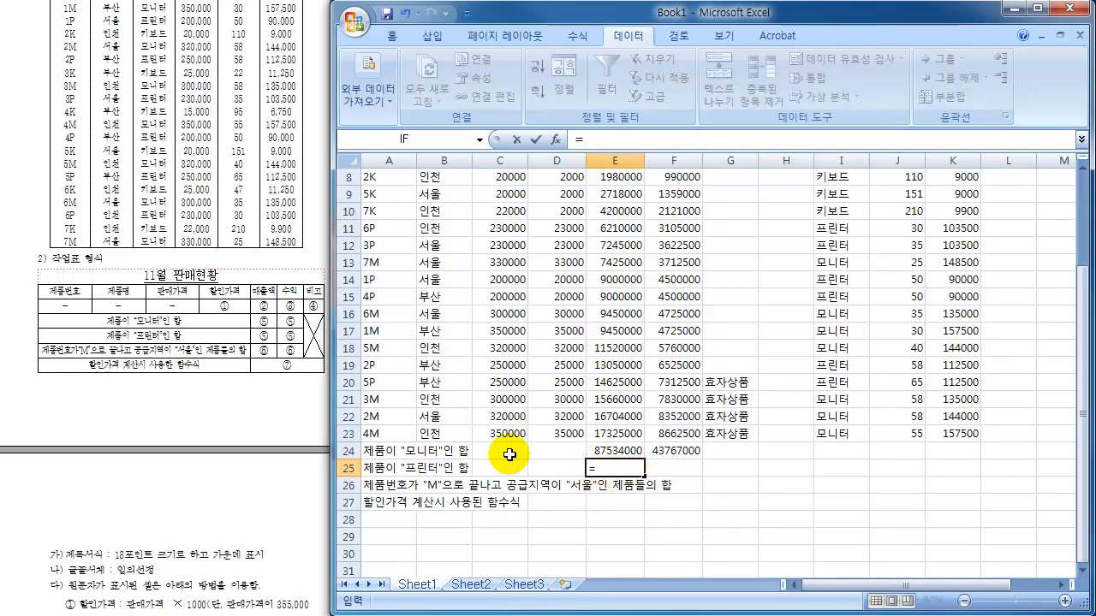
text(SUM)
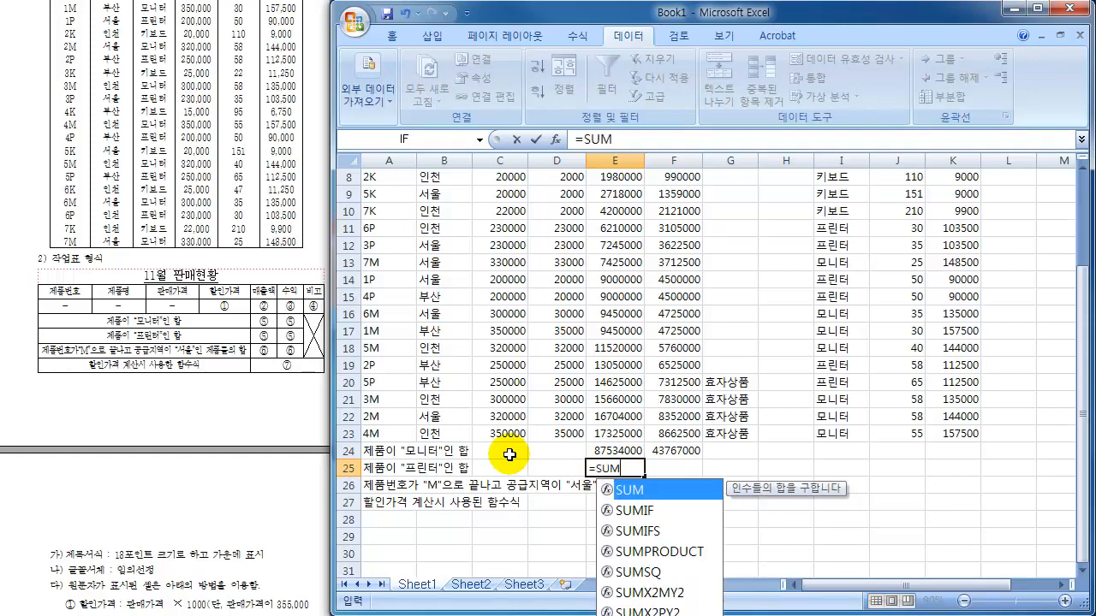
text(IF()
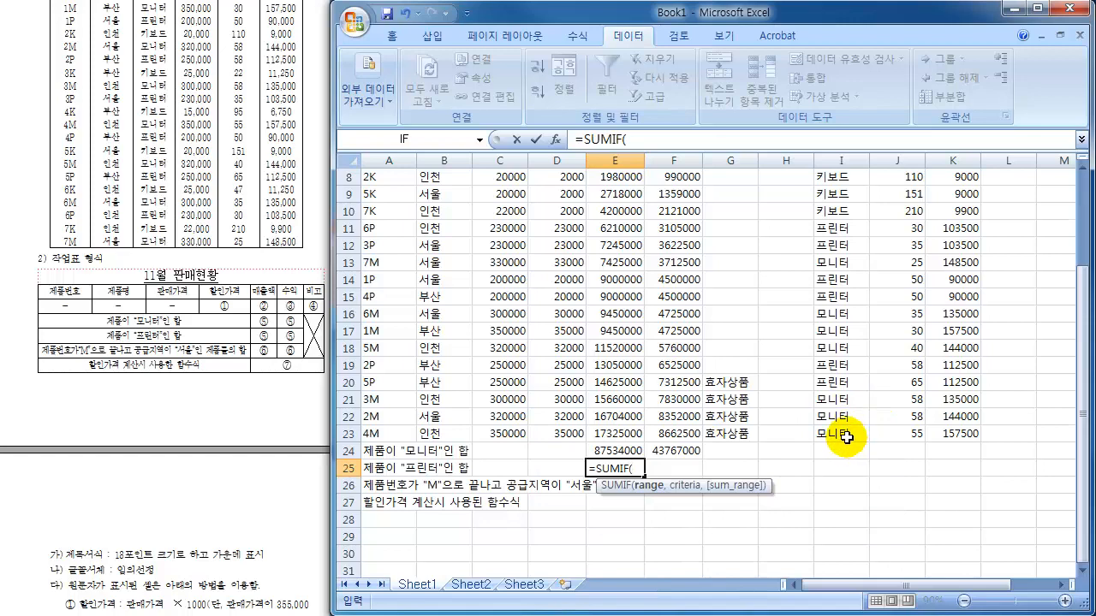
drag(846, 437, 852, 209)
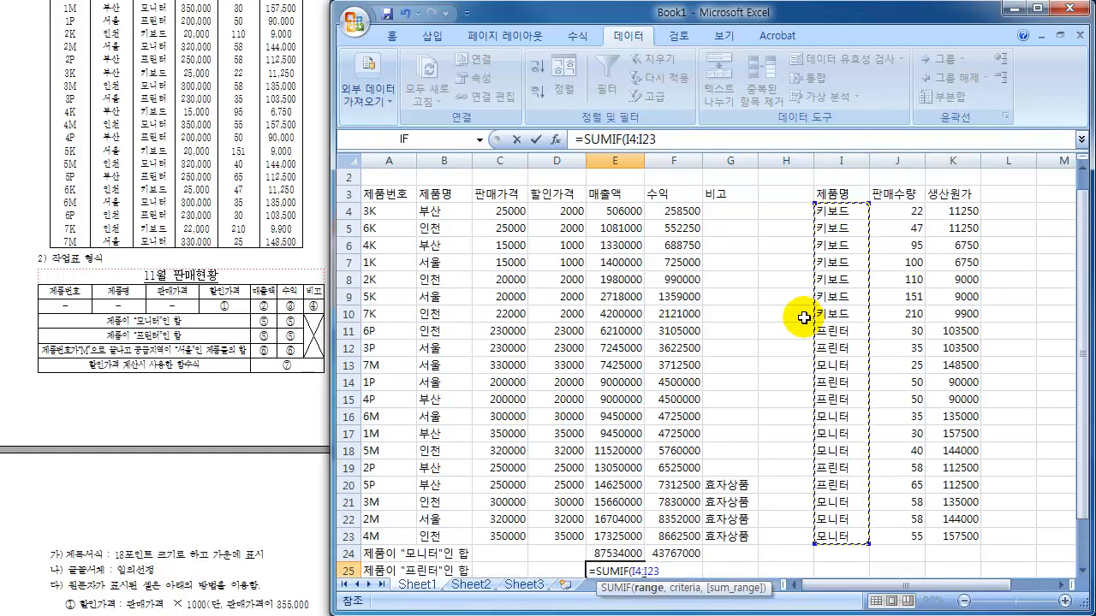
key(F4)
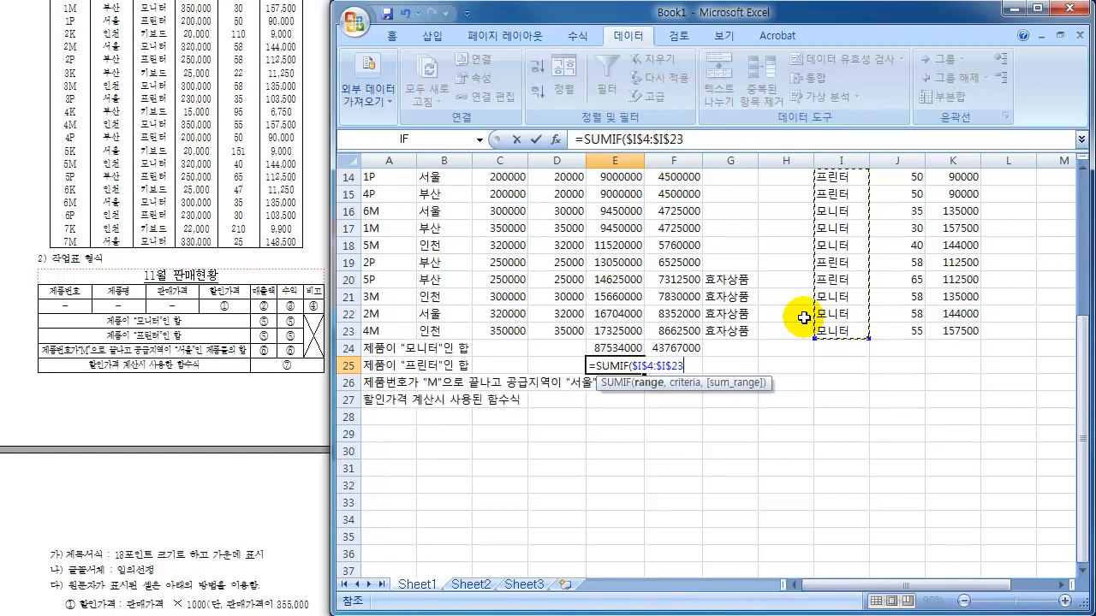
text(,"프린터",)
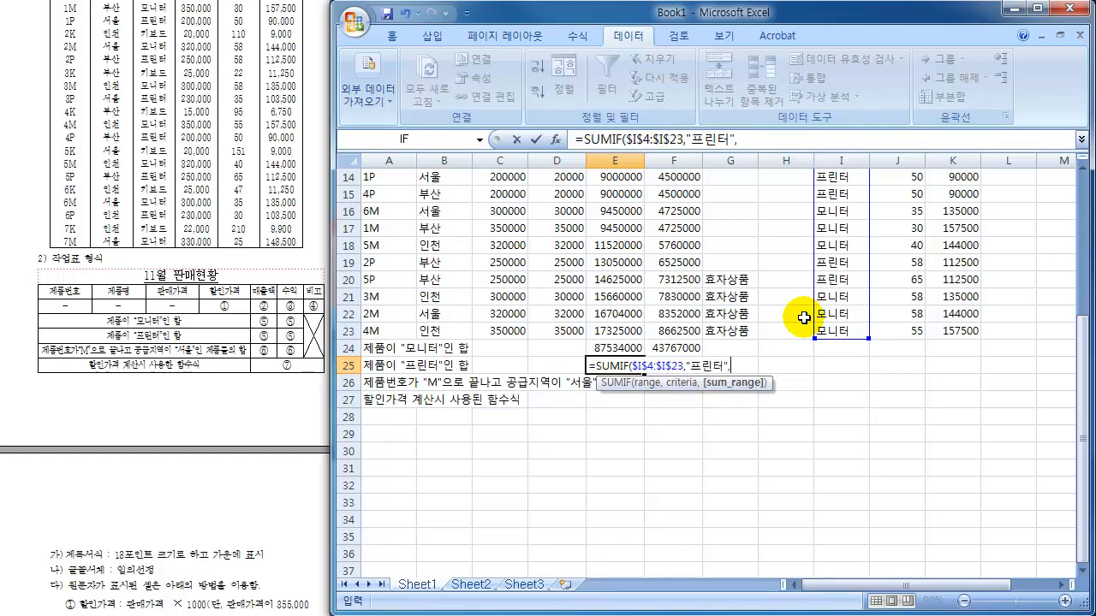
drag(619, 331, 620, 210)
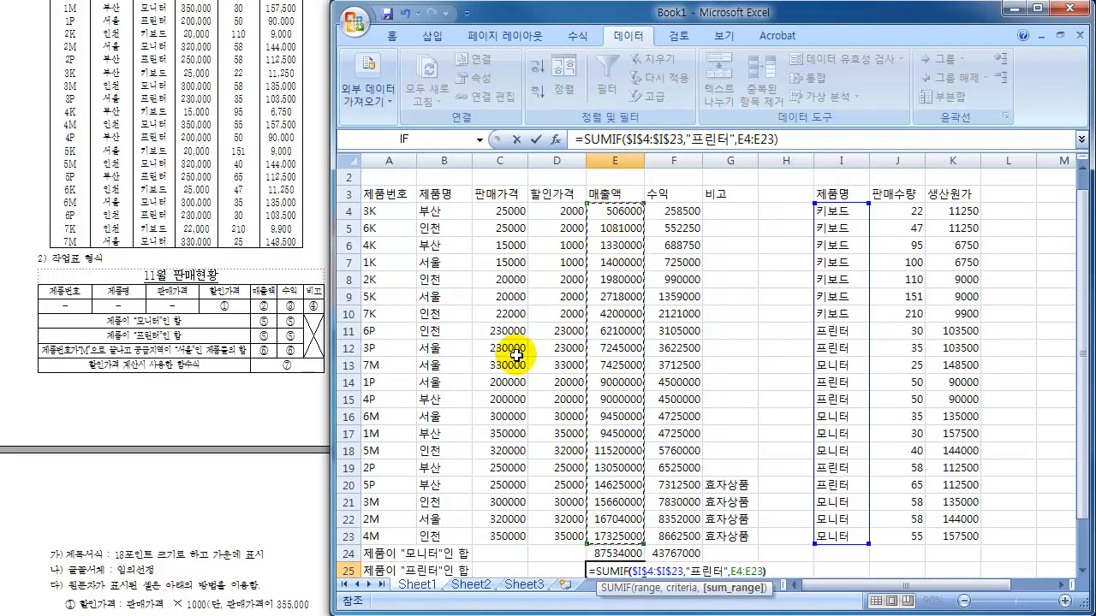
text())
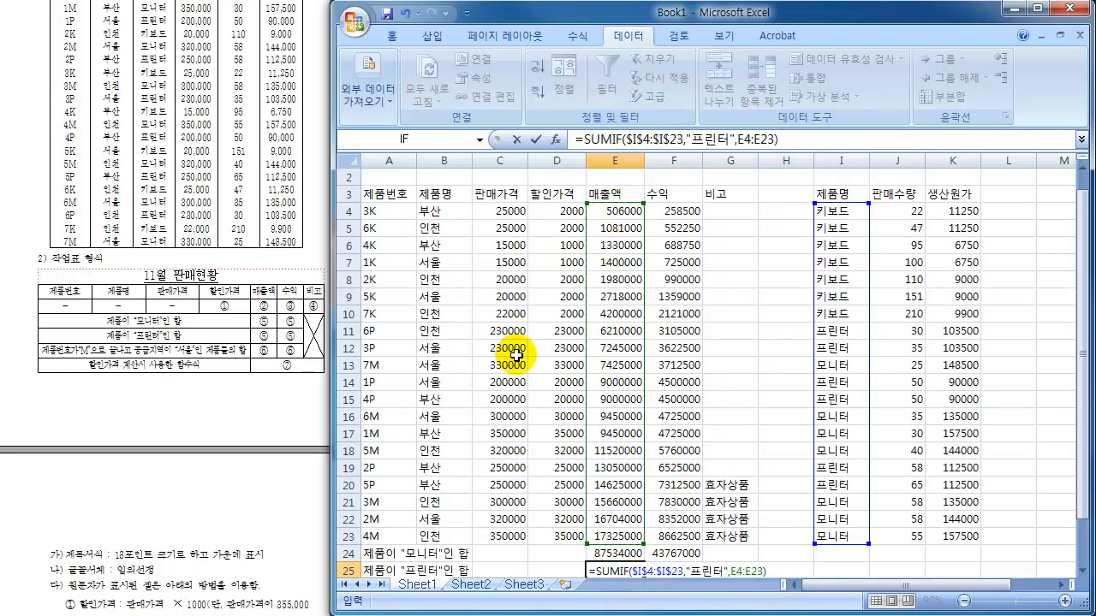
key(Return)
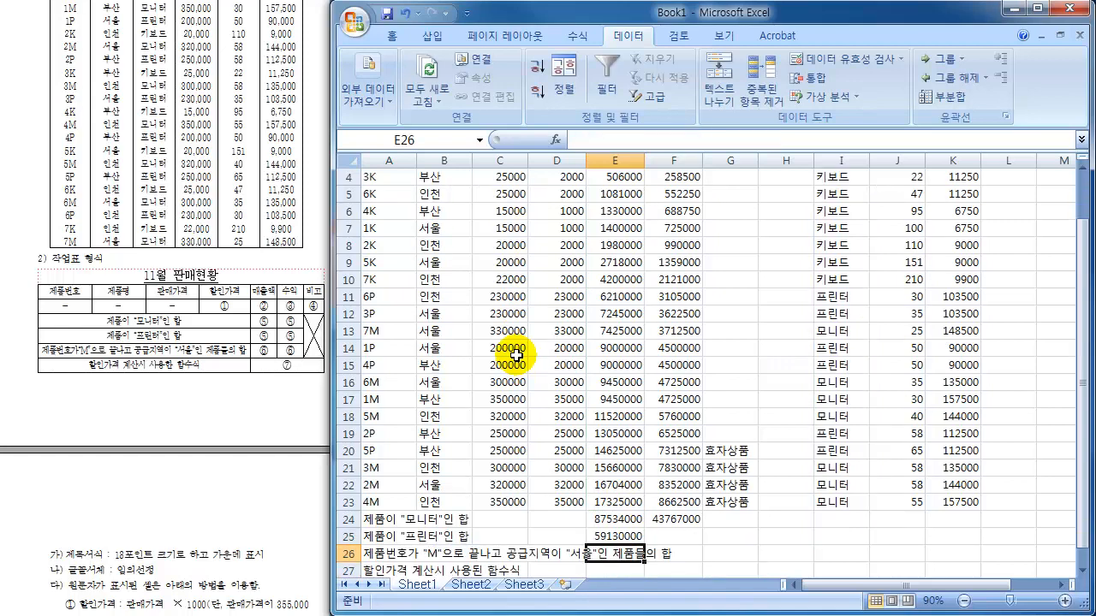
- Fill the "프린터" SUMIF formula from E25 into F25 and check the copied formula
click(638, 537)
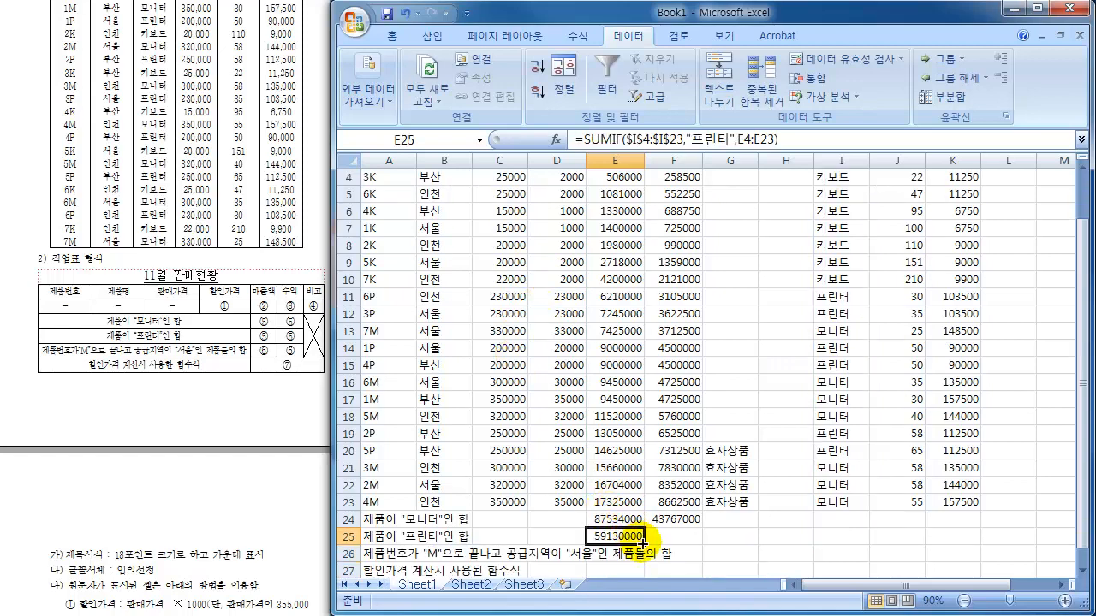
drag(642, 542, 690, 537)
click(690, 538)
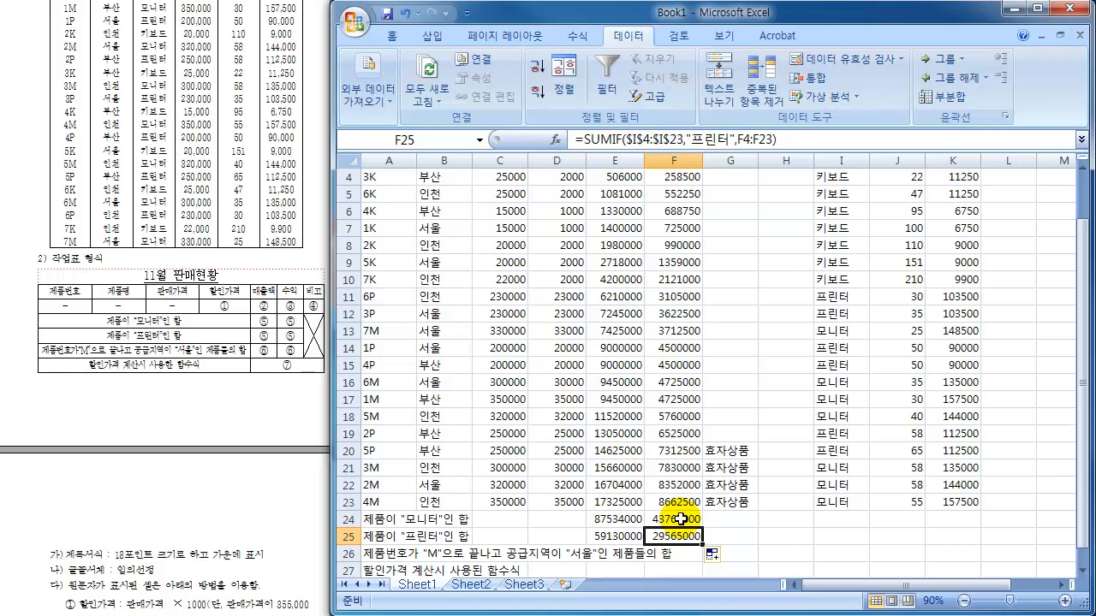
- Review the row 26 label's conditions on product number and supply region, and select E26 for its total
scroll(679, 518, down, 2)
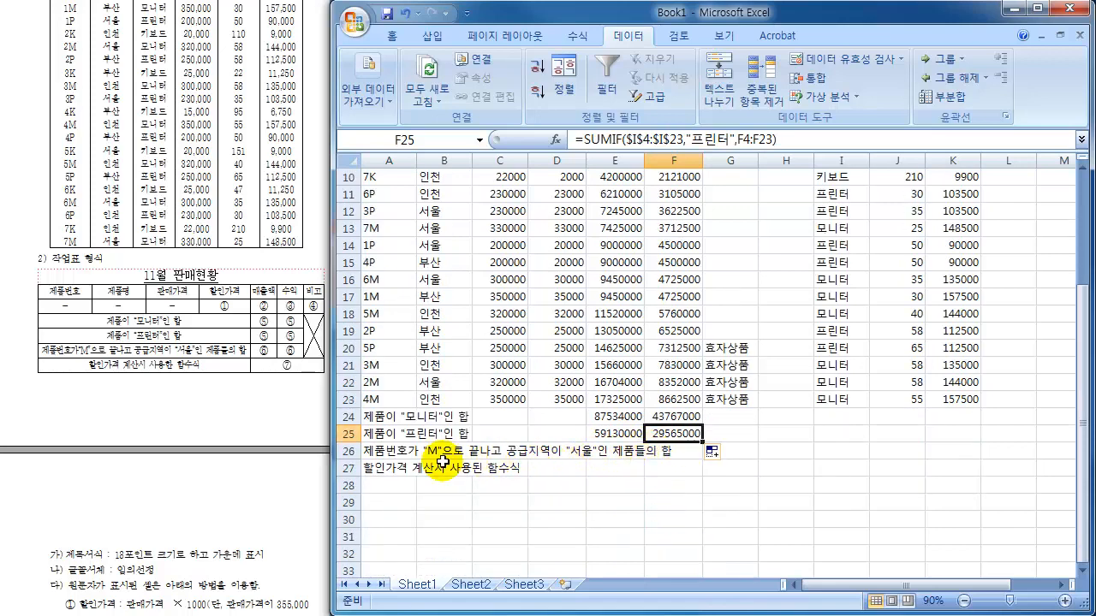
click(390, 452)
click(456, 455)
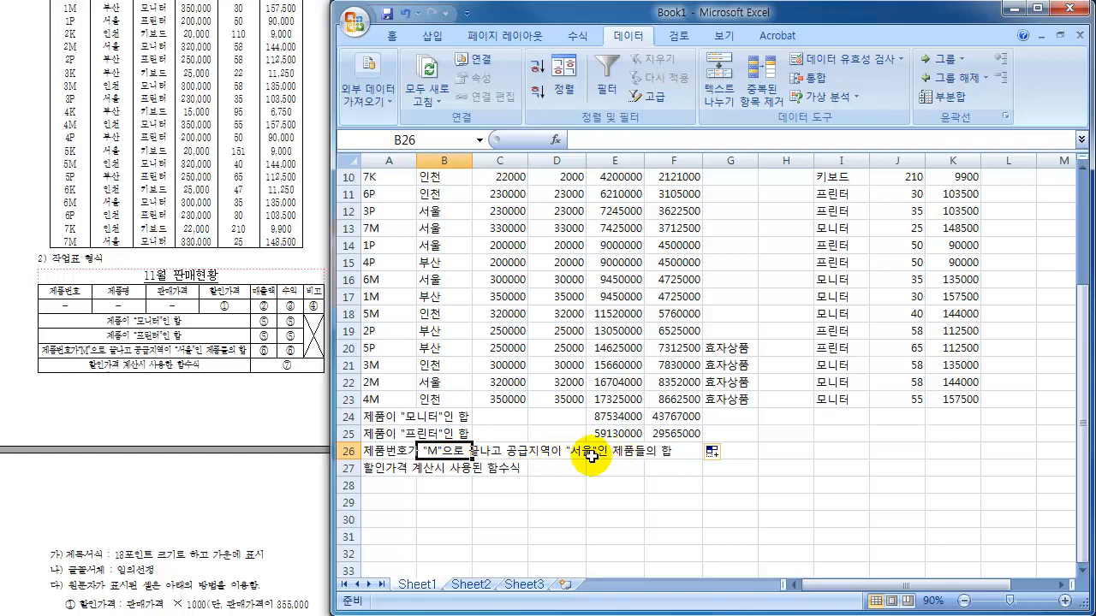
click(672, 453)
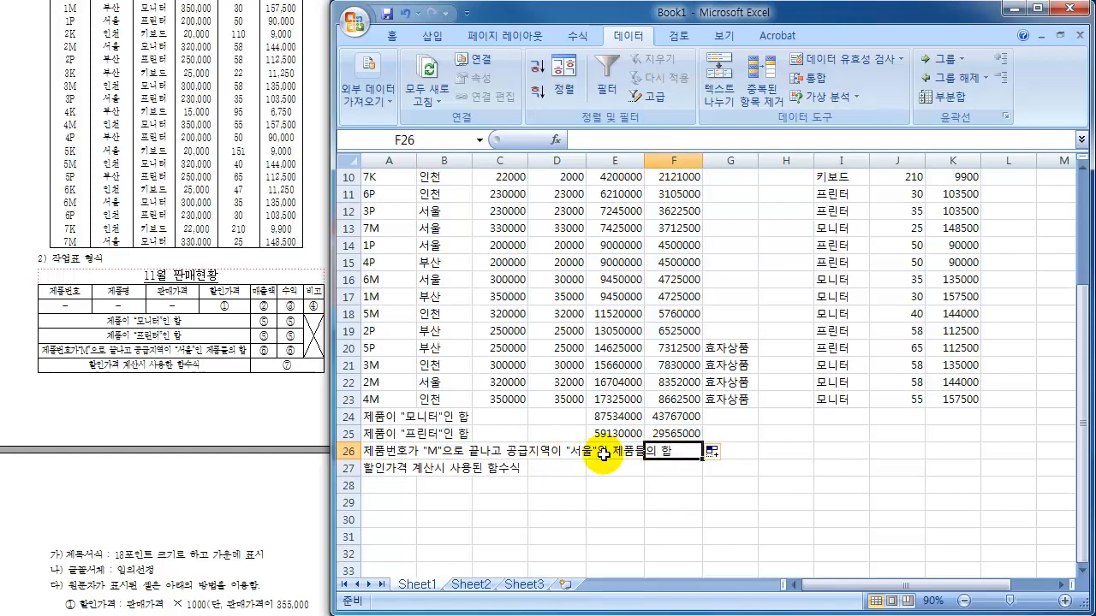
click(396, 453)
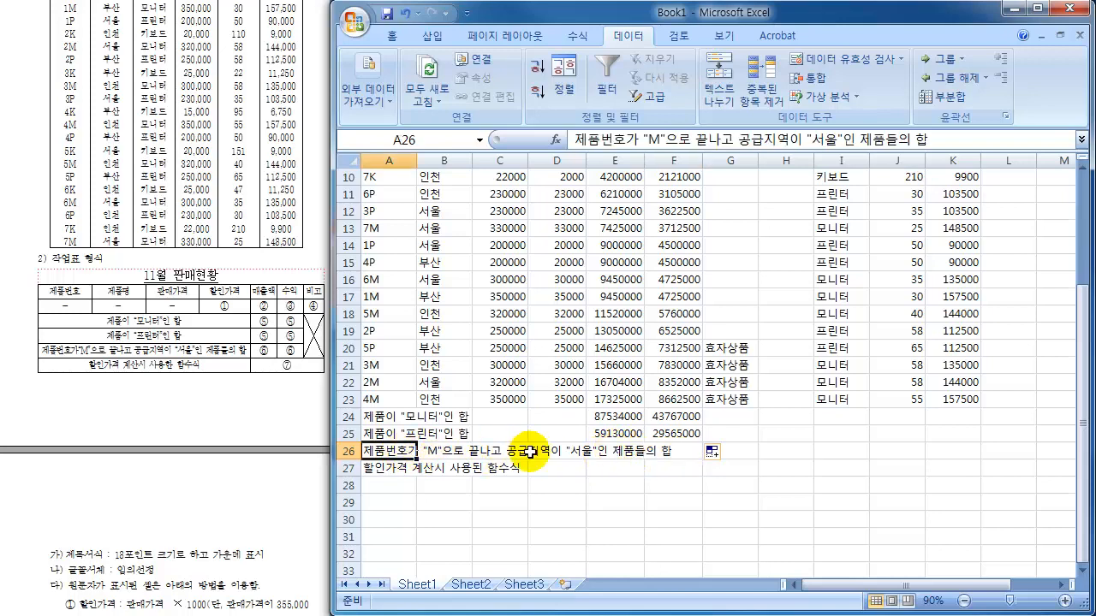
click(610, 451)
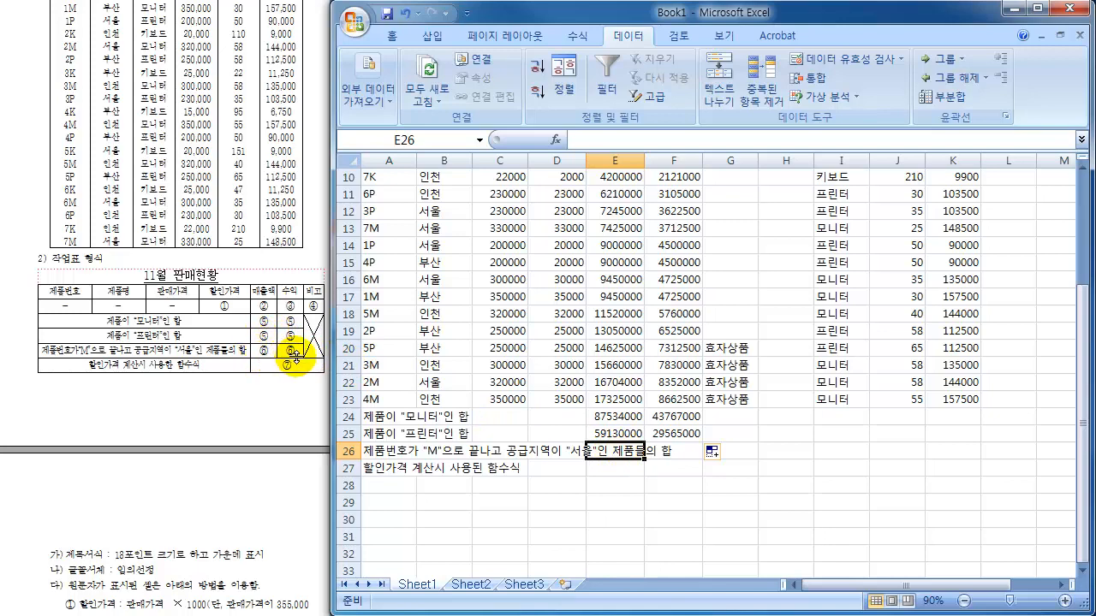
- Widen columns A through G evenly so that the row 26 label fits within A26:D26, and select E26
click(688, 457)
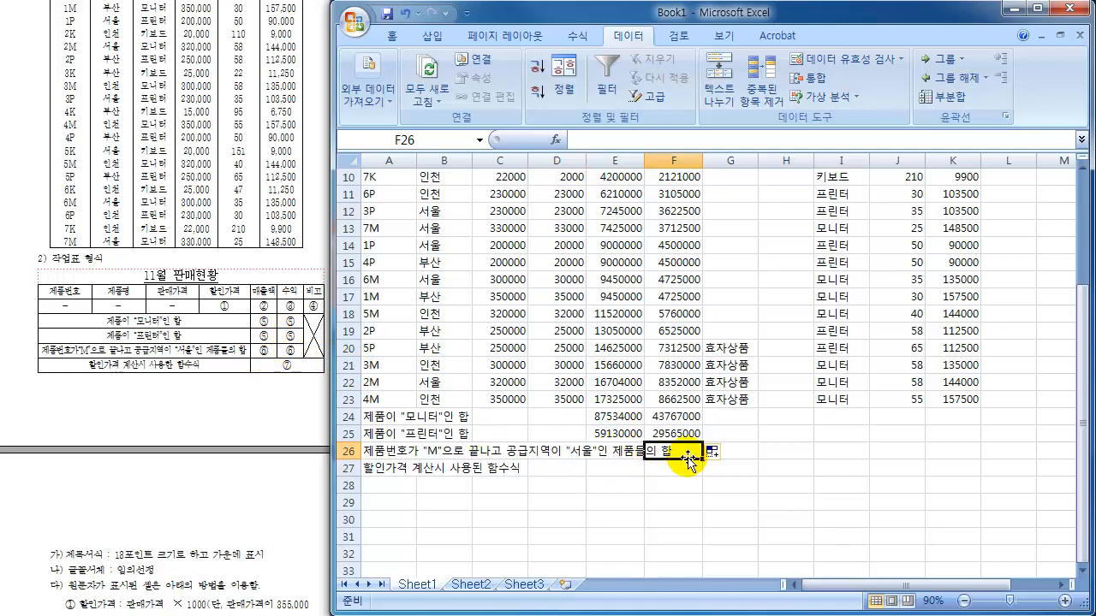
click(609, 455)
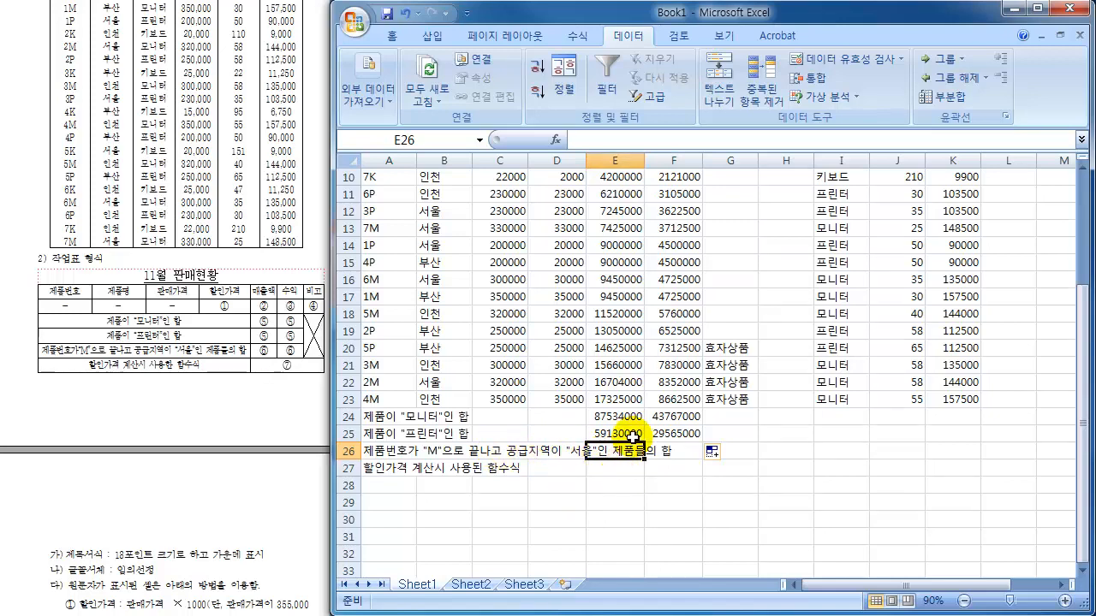
drag(382, 155, 725, 231)
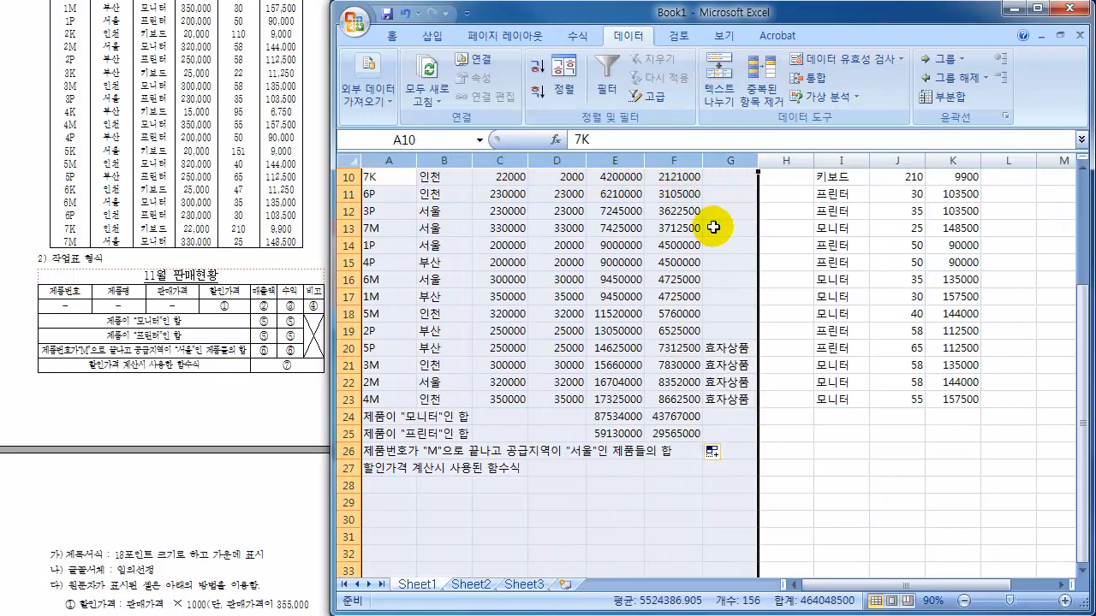
drag(703, 163, 717, 164)
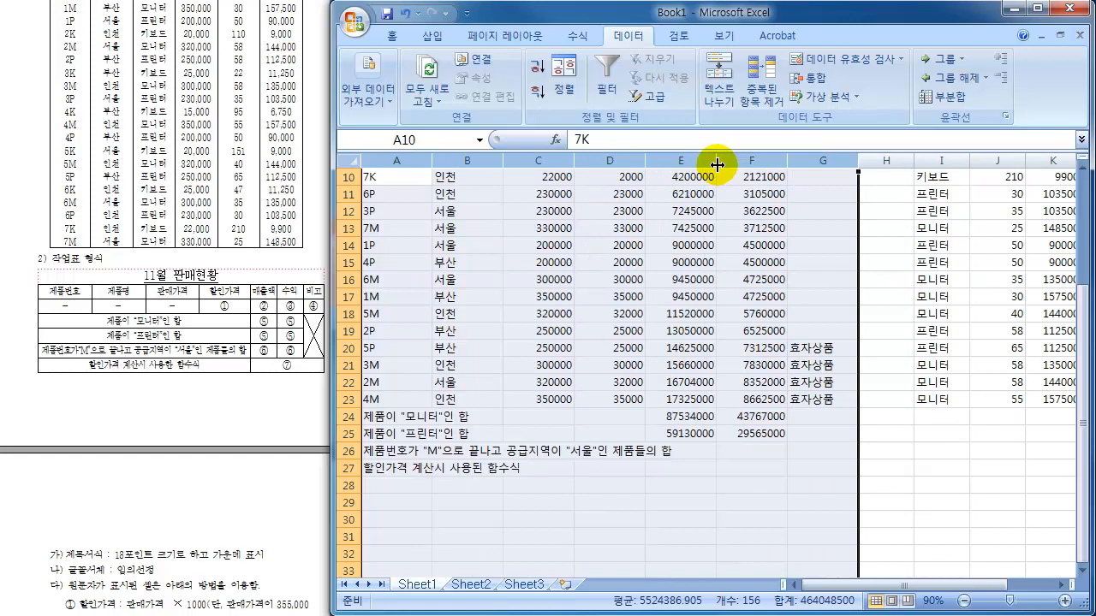
drag(790, 157, 820, 160)
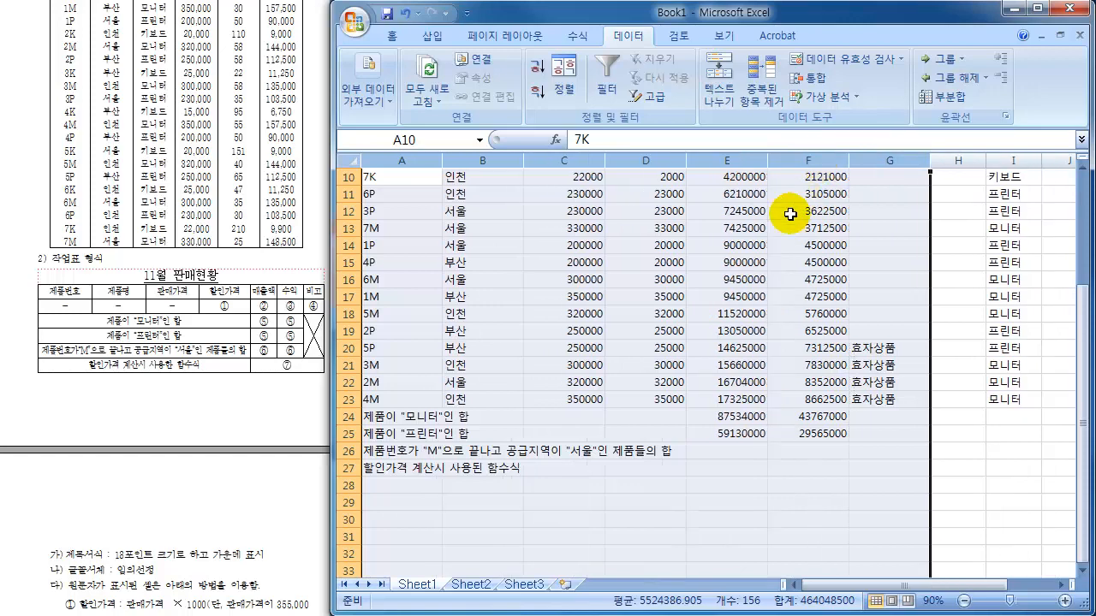
click(704, 453)
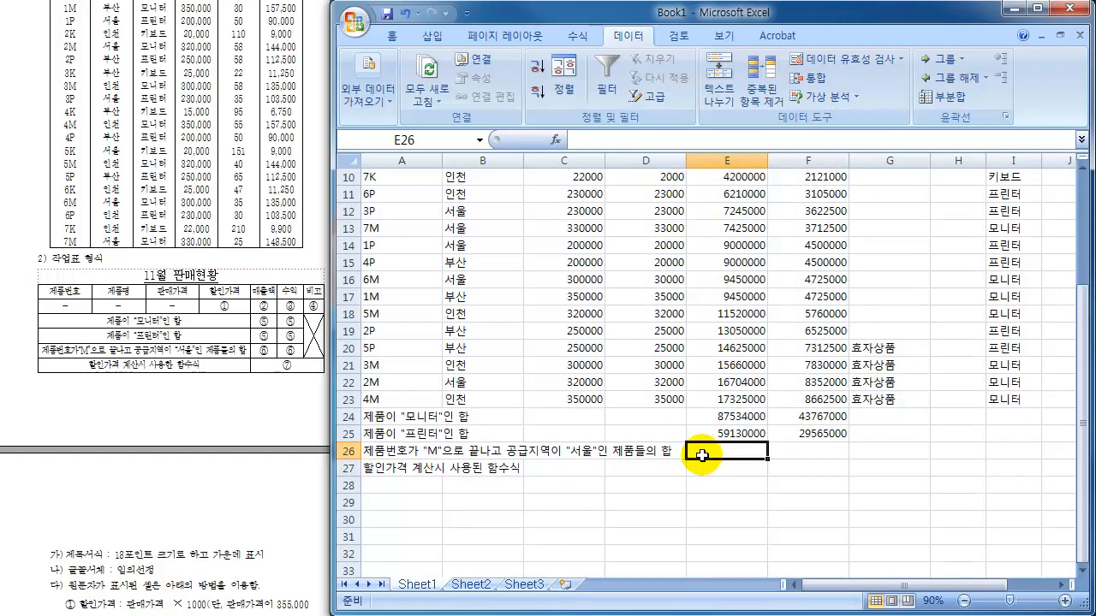
drag(374, 453, 640, 455)
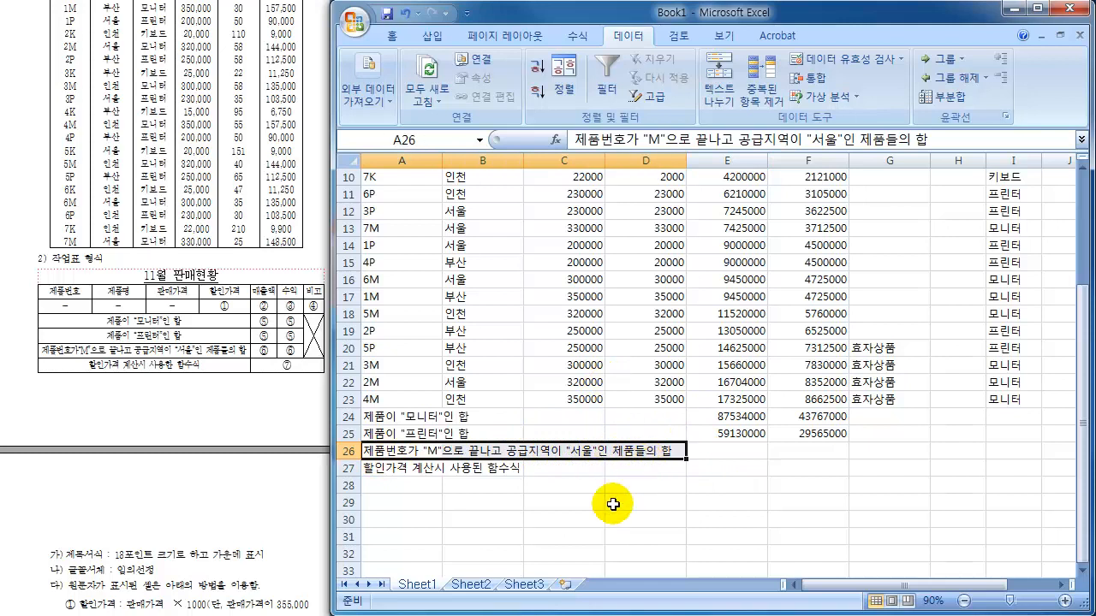
click(724, 449)
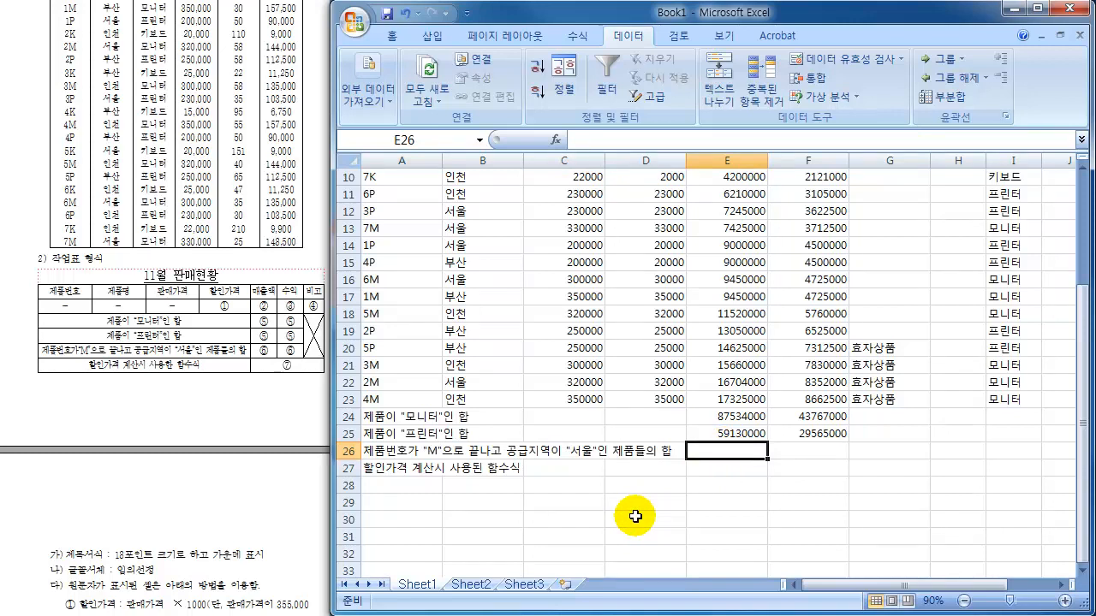
- Enter the criteria header "제품번호" in I26 and the wildcard condition *M below it in I27
key(Right)
key(Right)
key(Right)
key(Right)
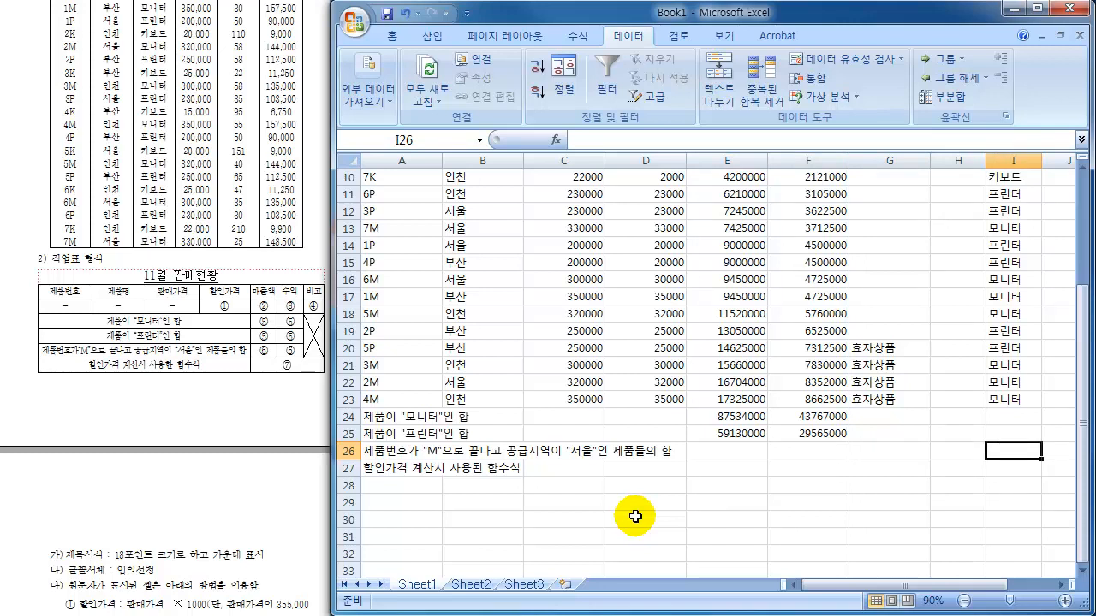
text(제품번호)
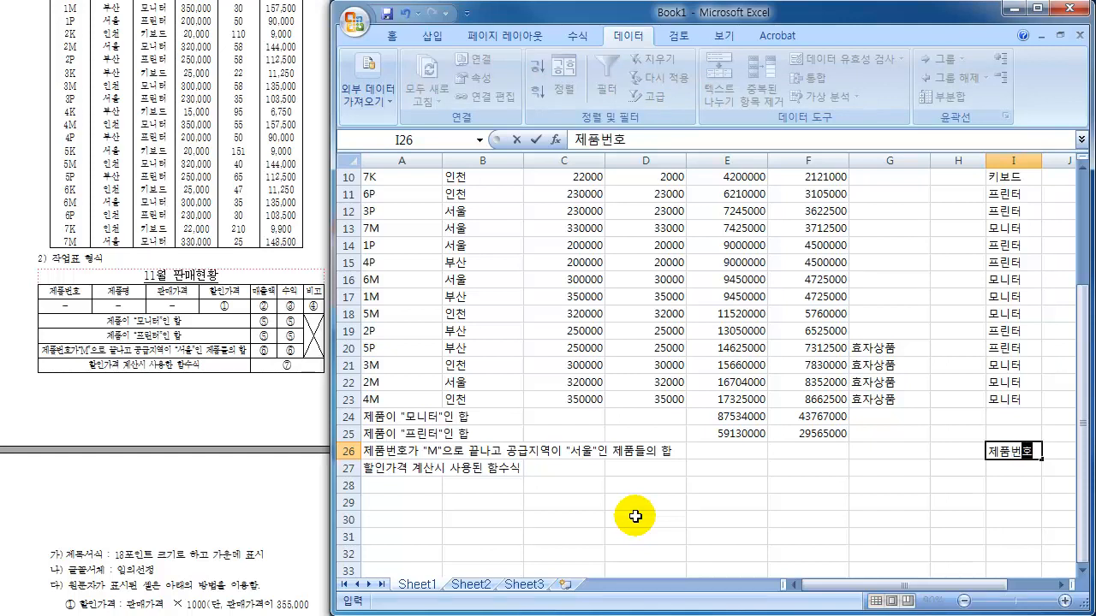
key(Return)
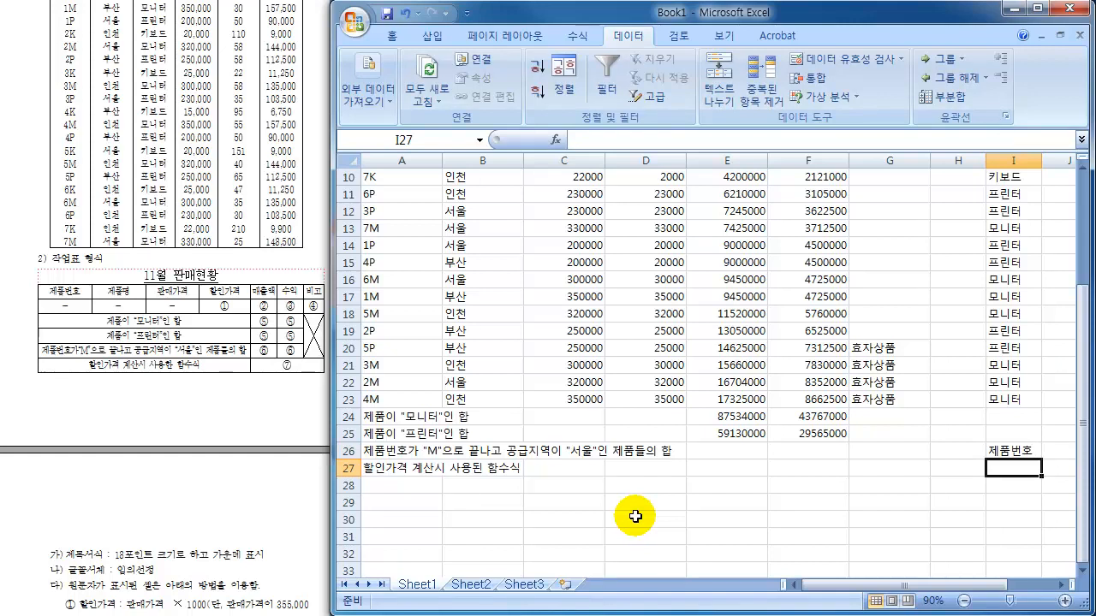
text(*)
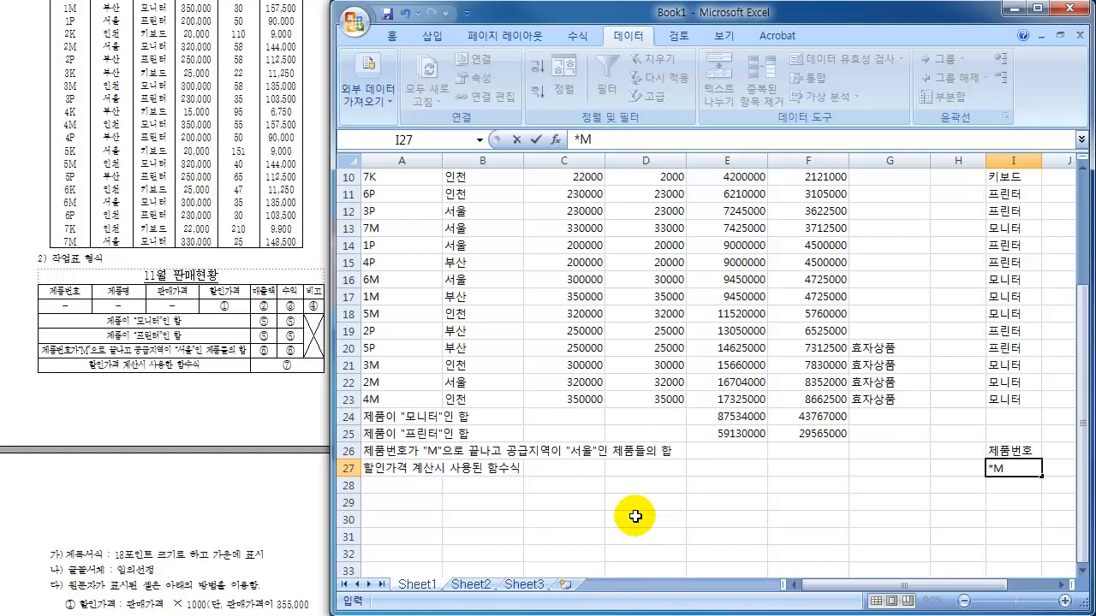
key(Return)
key(Up)
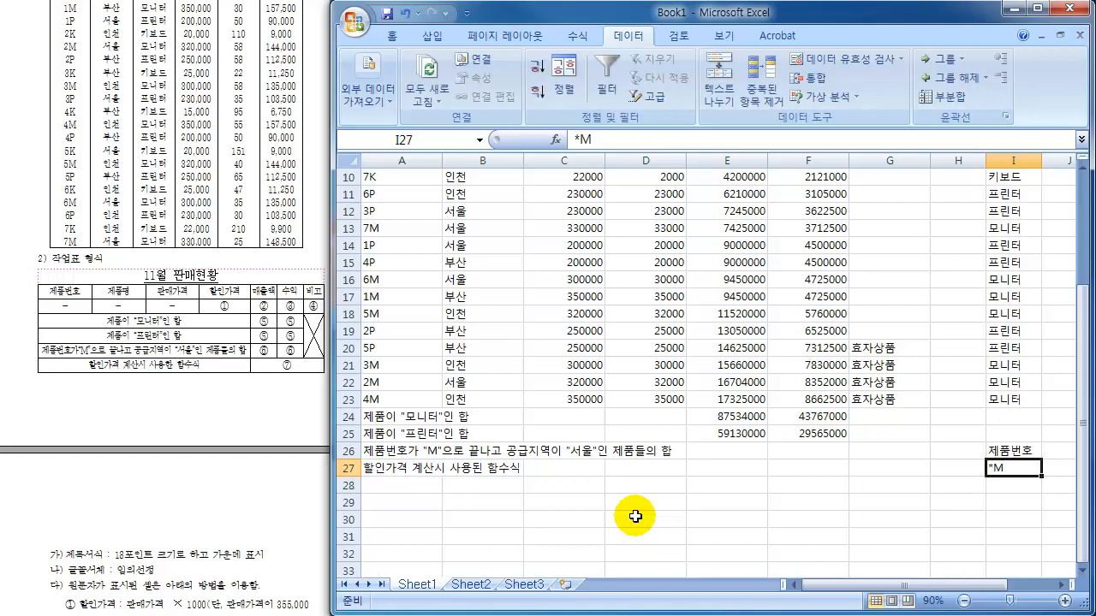
- Add the second criteria header "공급지역" in J26 with the condition "서울" below it in J27
key(Up)
key(Right)
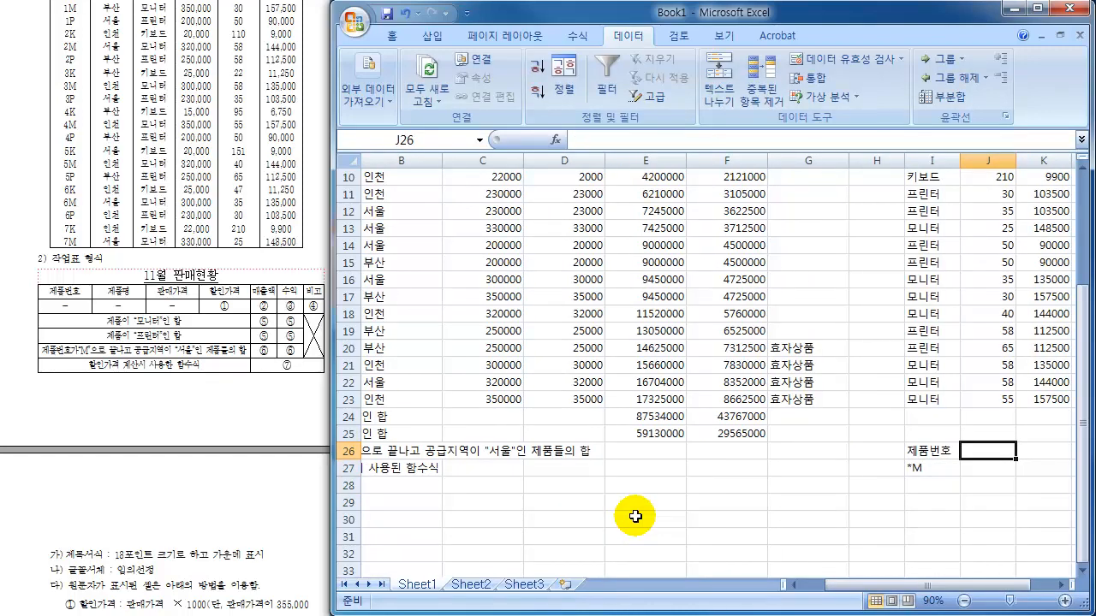
text(RHD)
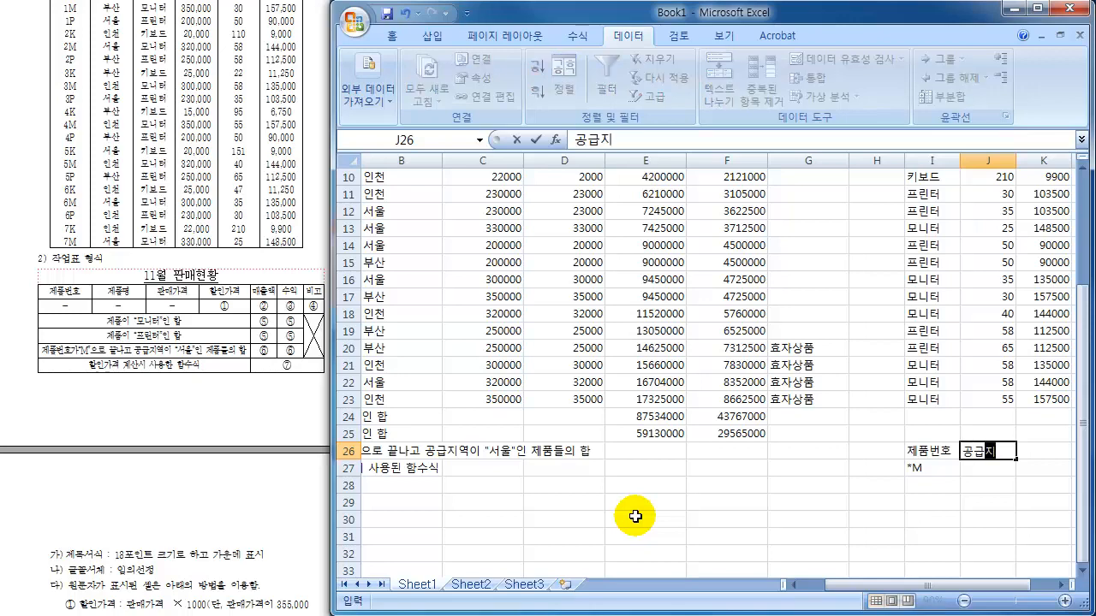
text(급지역)
key(Return)
text(성)
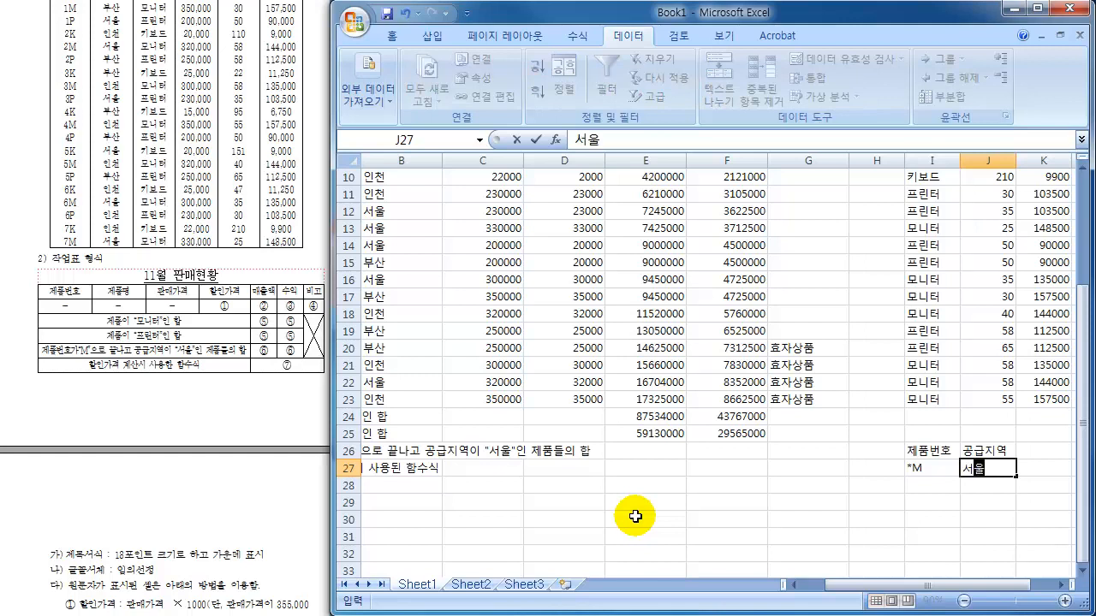
key(Return)
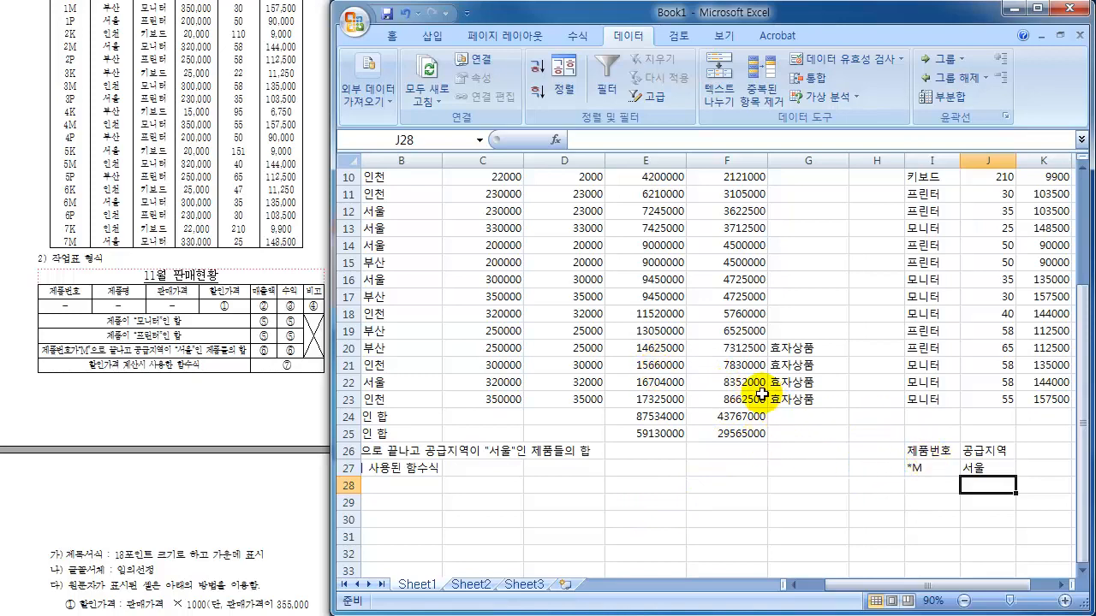
- Compare the criteria headers in I26:J26 with the sales table's headers in A3 and B3, checking that each pair matches
scroll(762, 393, up, 2)
scroll(762, 394, down, 1)
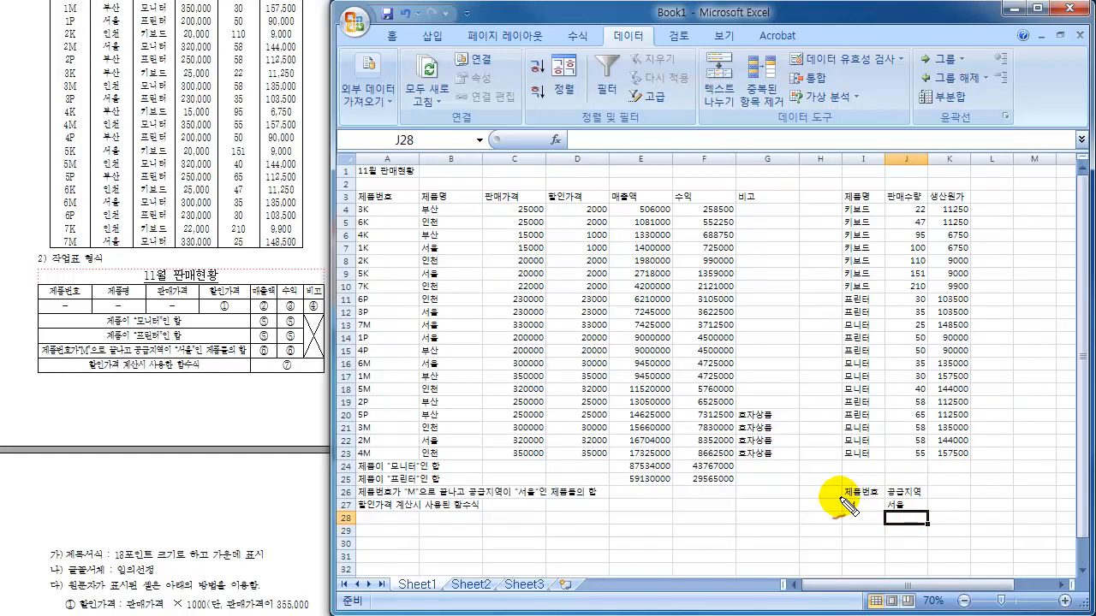
mouse_move(844, 494)
mouse_down()
mouse_move(870, 498)
mouse_move(853, 484)
mouse_move(840, 494)
mouse_up()
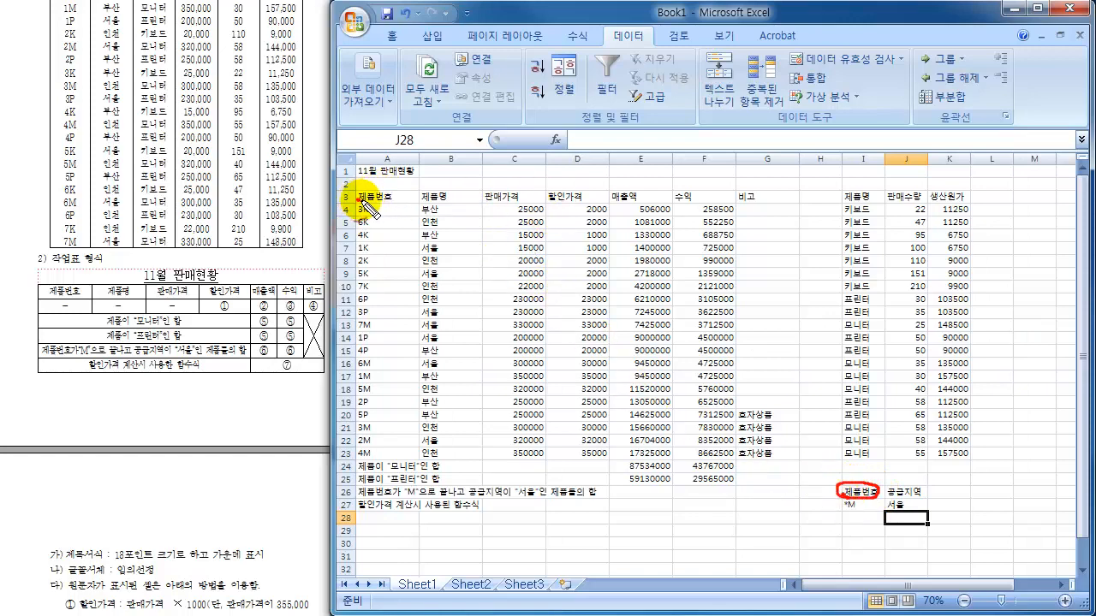
mouse_move(361, 198)
mouse_down()
mouse_move(376, 181)
mouse_move(356, 194)
mouse_move(363, 206)
mouse_move(389, 205)
mouse_up()
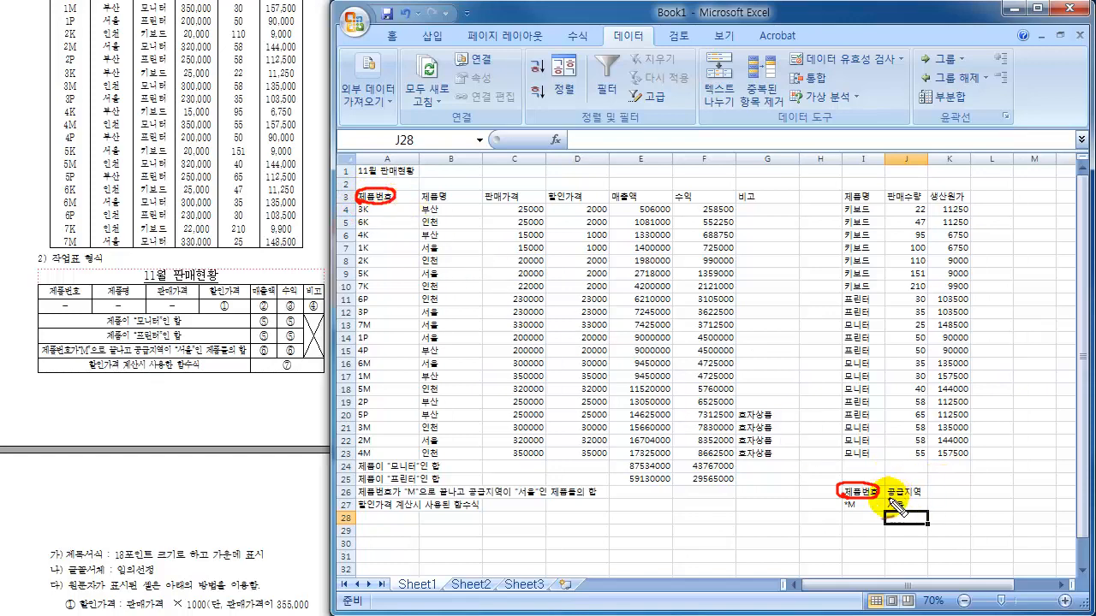
mouse_move(890, 499)
mouse_down()
mouse_move(919, 485)
mouse_move(875, 490)
mouse_move(894, 498)
mouse_up()
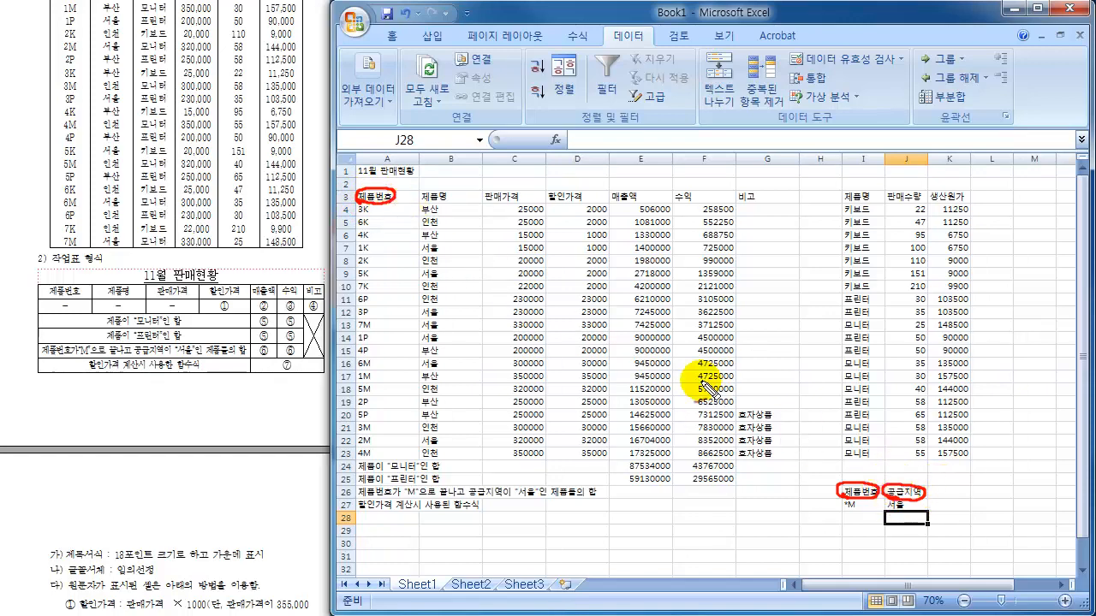
mouse_move(415, 195)
mouse_down()
mouse_move(423, 204)
mouse_move(446, 190)
mouse_move(417, 199)
mouse_up()
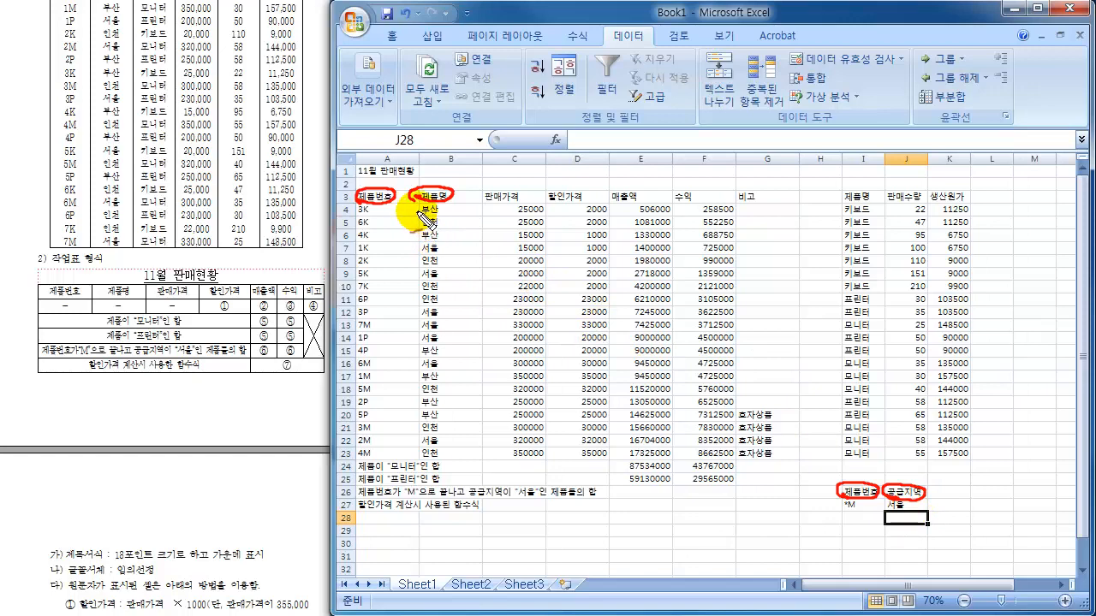
mouse_move(421, 203)
mouse_down()
mouse_move(395, 279)
mouse_move(395, 402)
mouse_move(416, 463)
mouse_up()
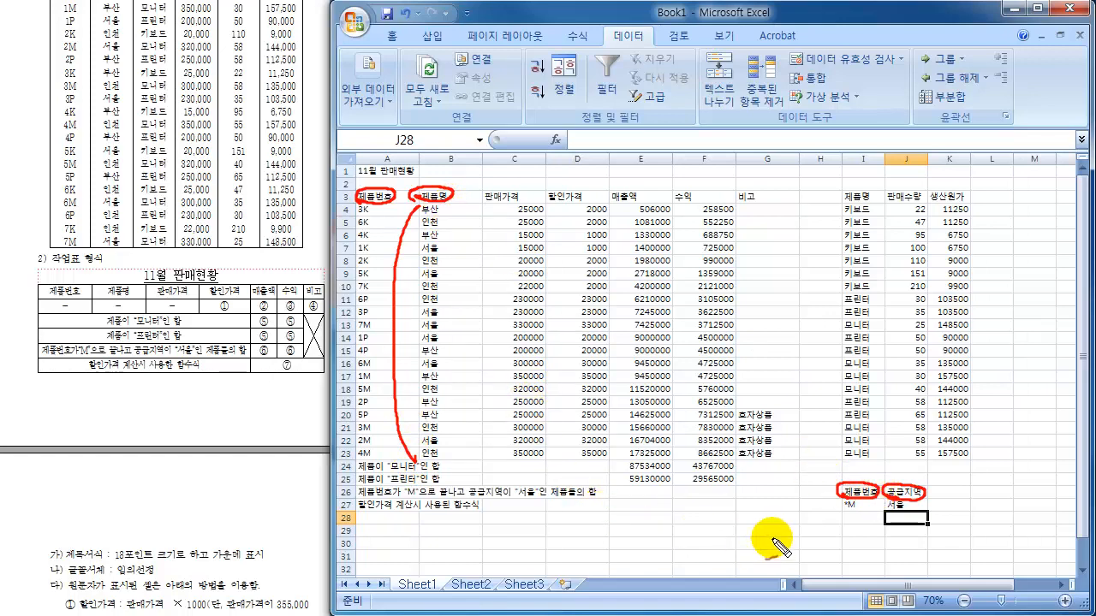
drag(472, 171, 458, 192)
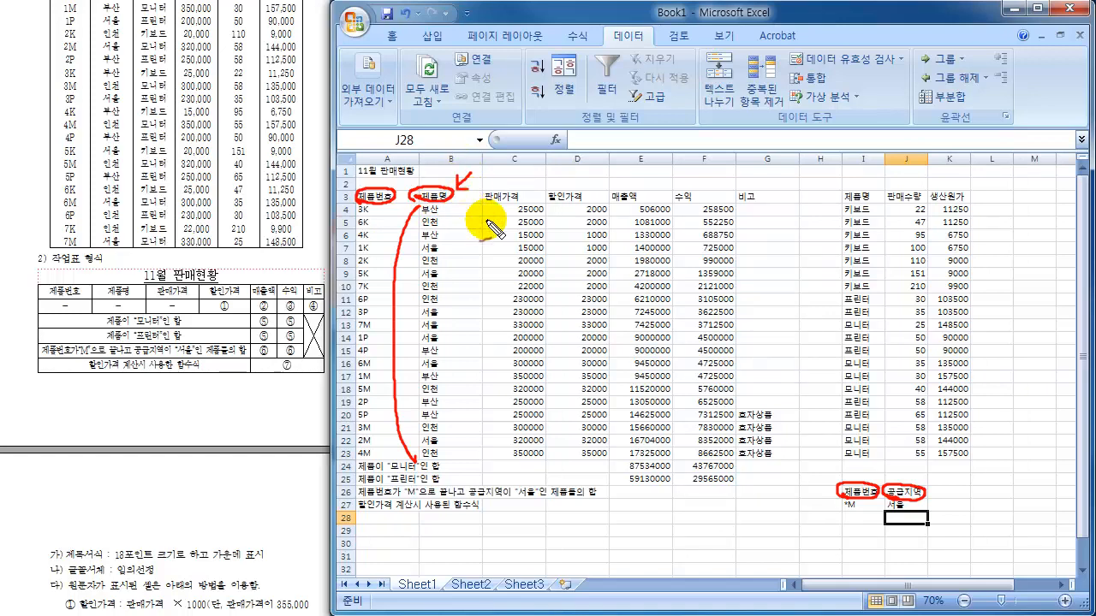
drag(930, 485, 934, 503)
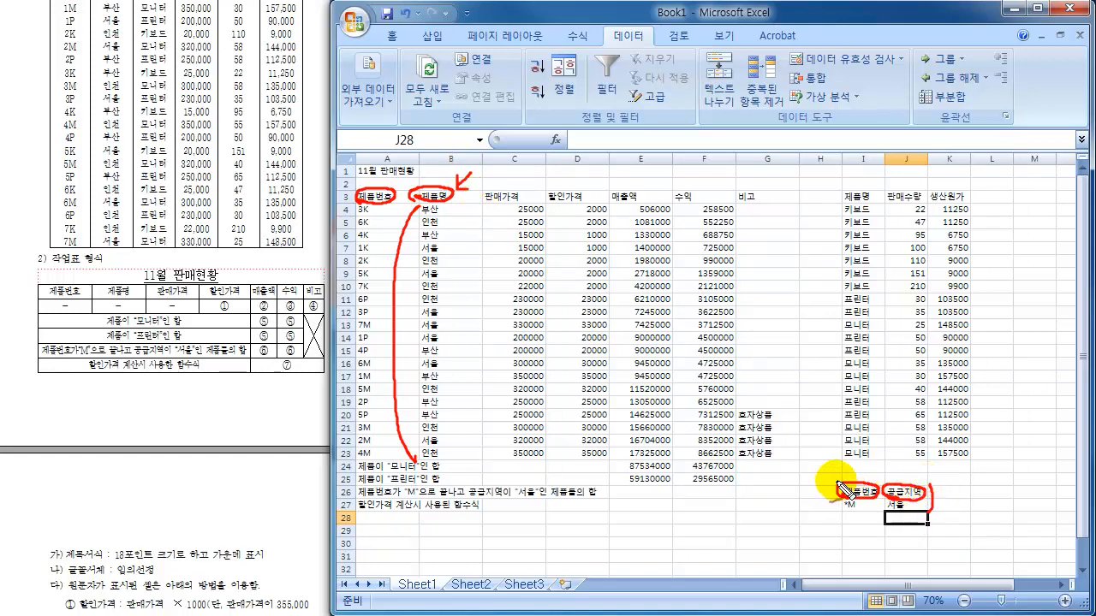
drag(835, 481, 828, 515)
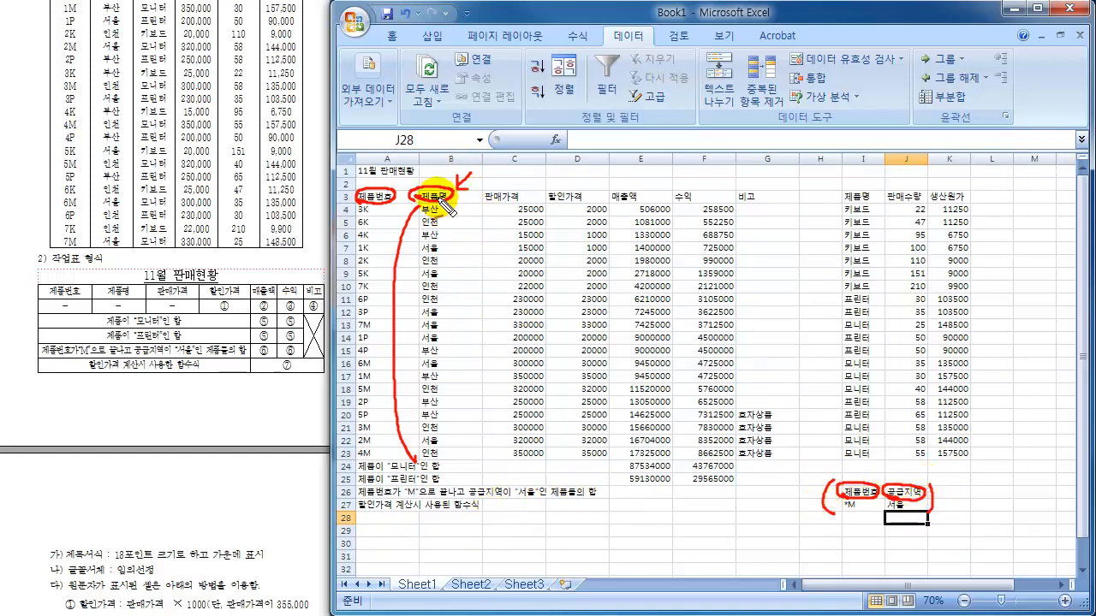
mouse_move(416, 195)
mouse_down()
mouse_move(447, 186)
mouse_move(416, 197)
mouse_up()
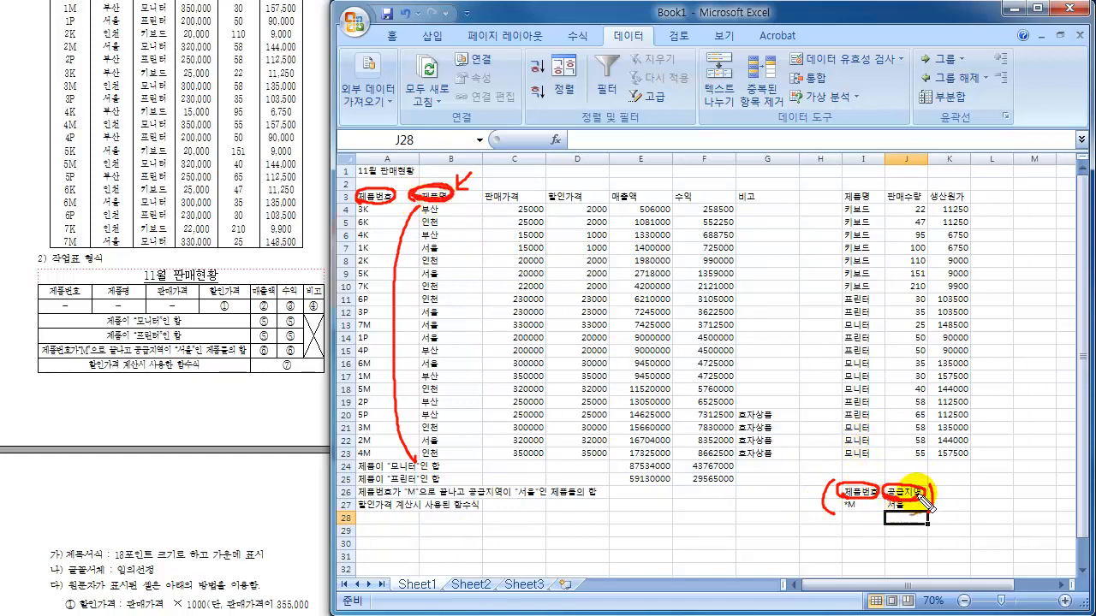
mouse_move(439, 207)
mouse_down()
mouse_move(443, 241)
mouse_move(454, 233)
mouse_up()
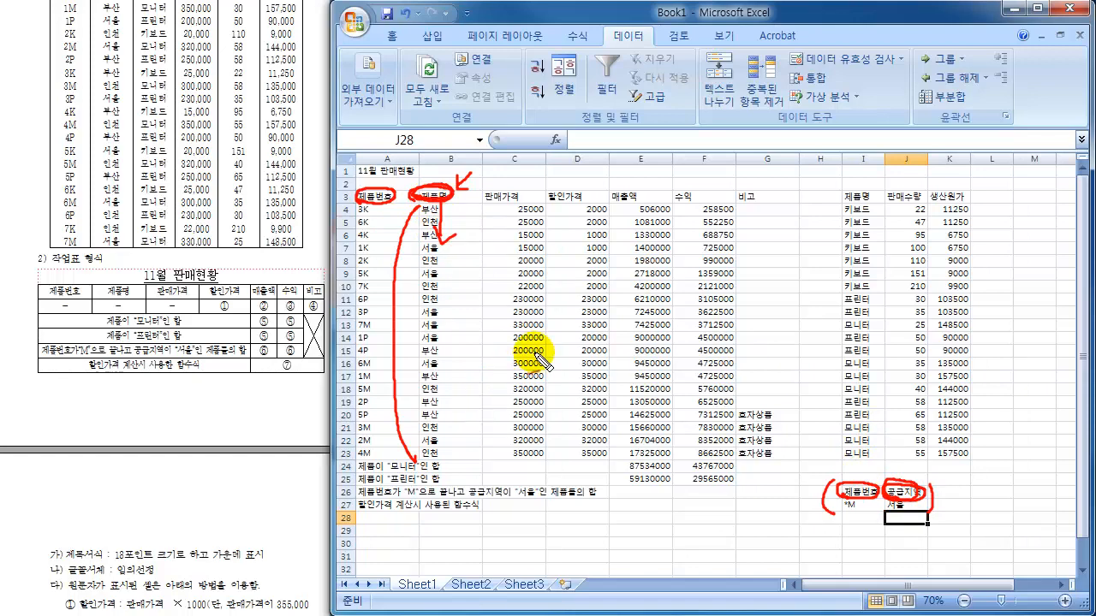
key(Escape)
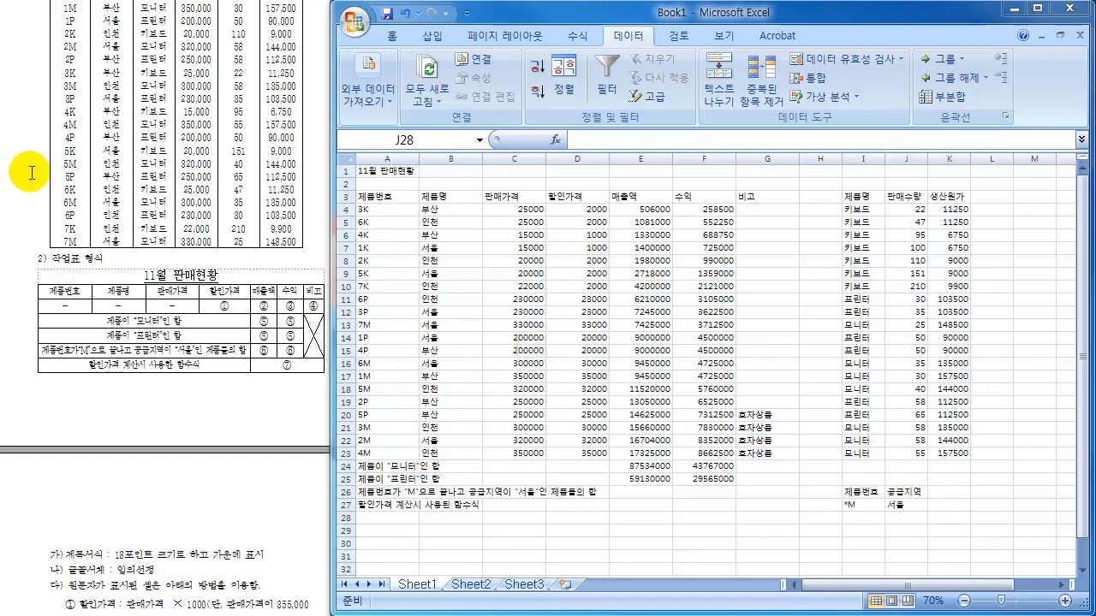
- Check the supply region header in the source data and change the header in B3 to "공급지역"
scroll(31, 173, up, 1)
scroll(31, 173, up, 1)
drag(94, 75, 124, 84)
click(430, 197)
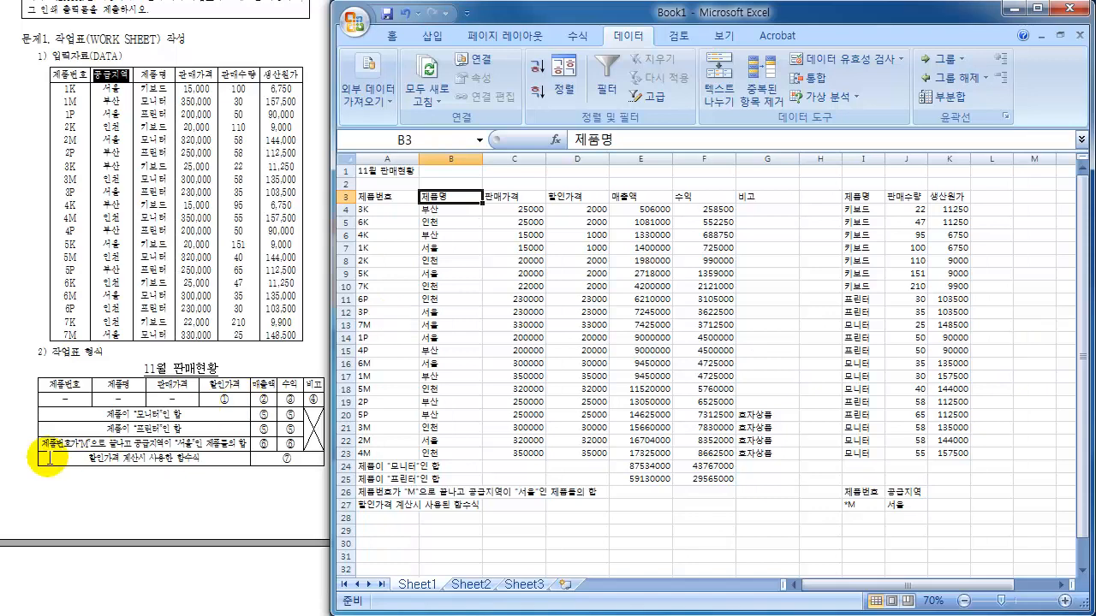
text(고)
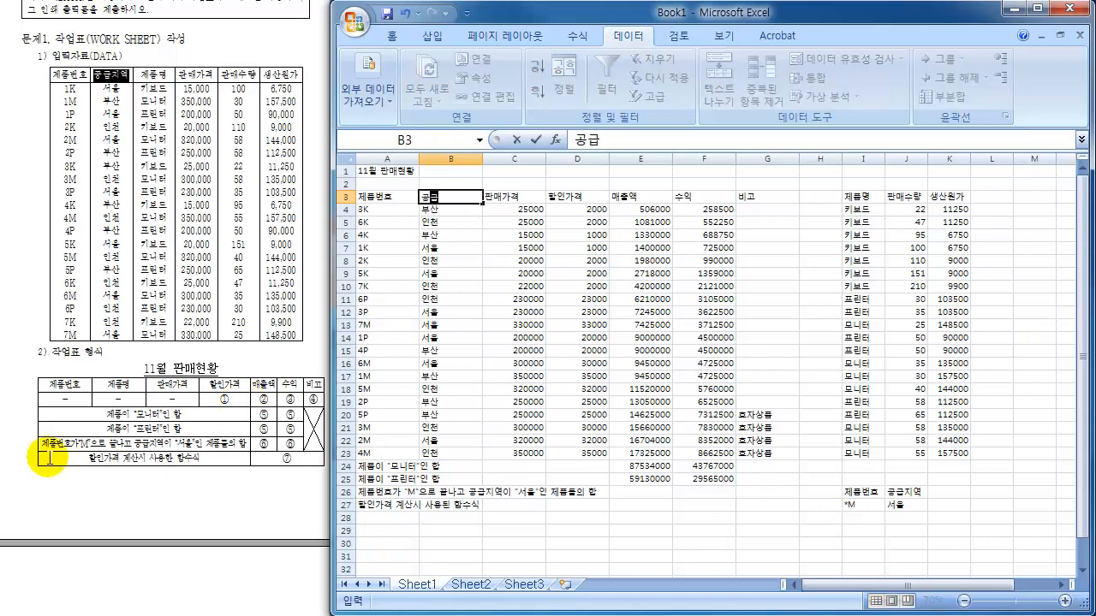
text(급지역)
key(Return)
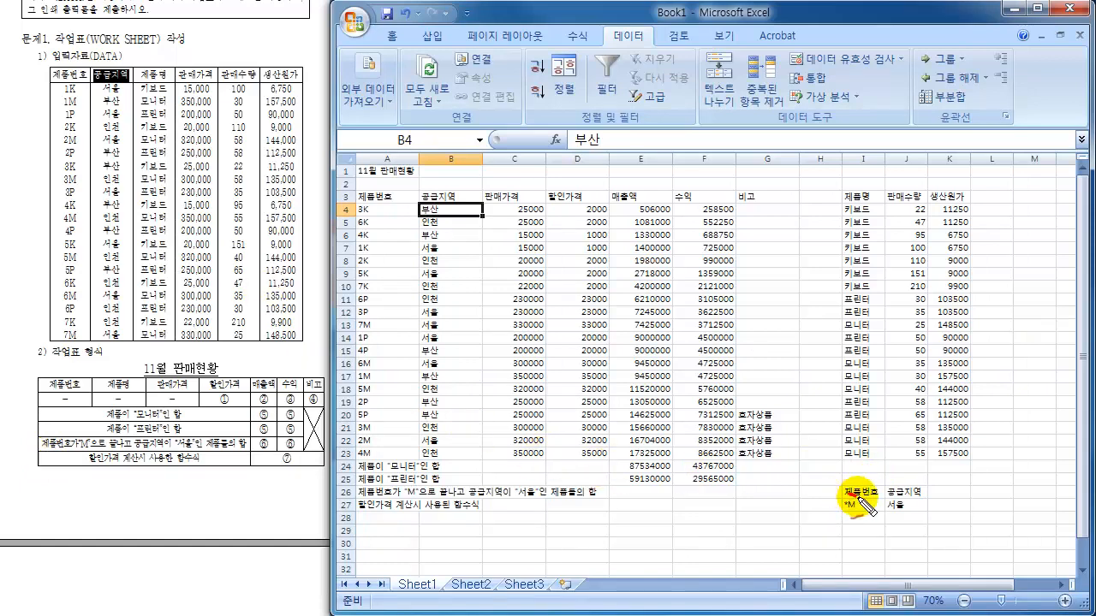
- Review the criteria block I26:J27 against the row 26 condition in the task sheet
mouse_move(858, 497)
mouse_down()
mouse_move(841, 490)
mouse_move(846, 512)
mouse_up()
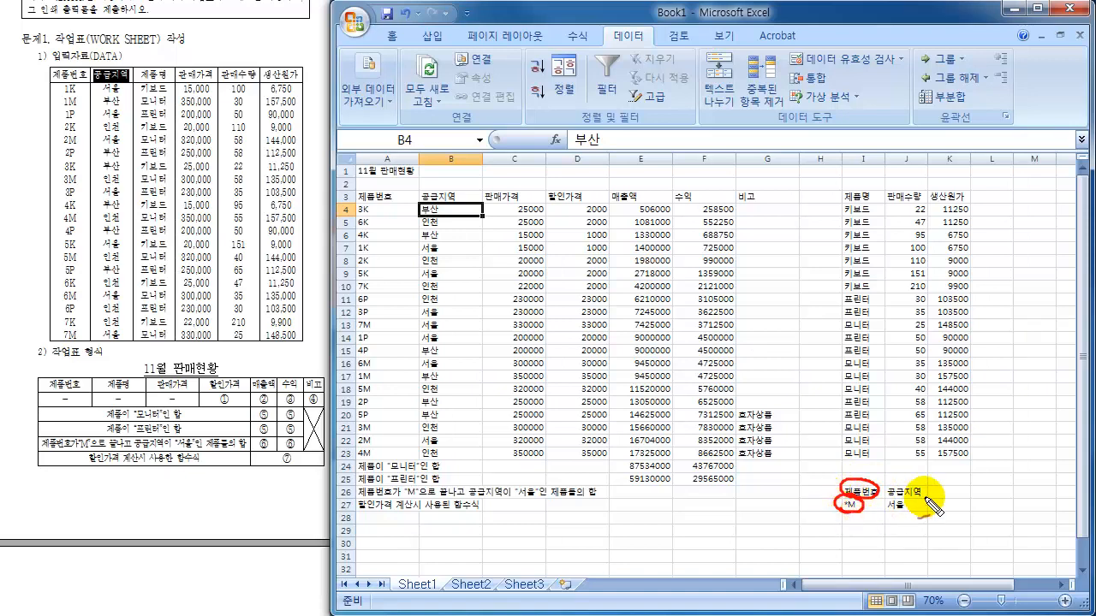
mouse_move(928, 498)
mouse_down()
mouse_move(899, 518)
mouse_move(884, 505)
mouse_up()
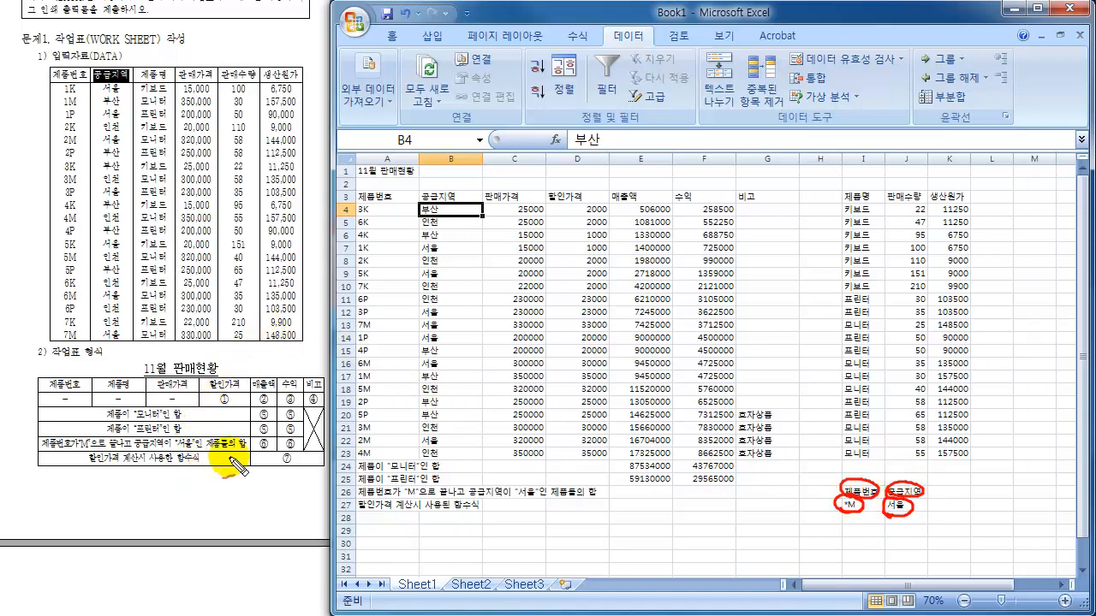
key(Escape)
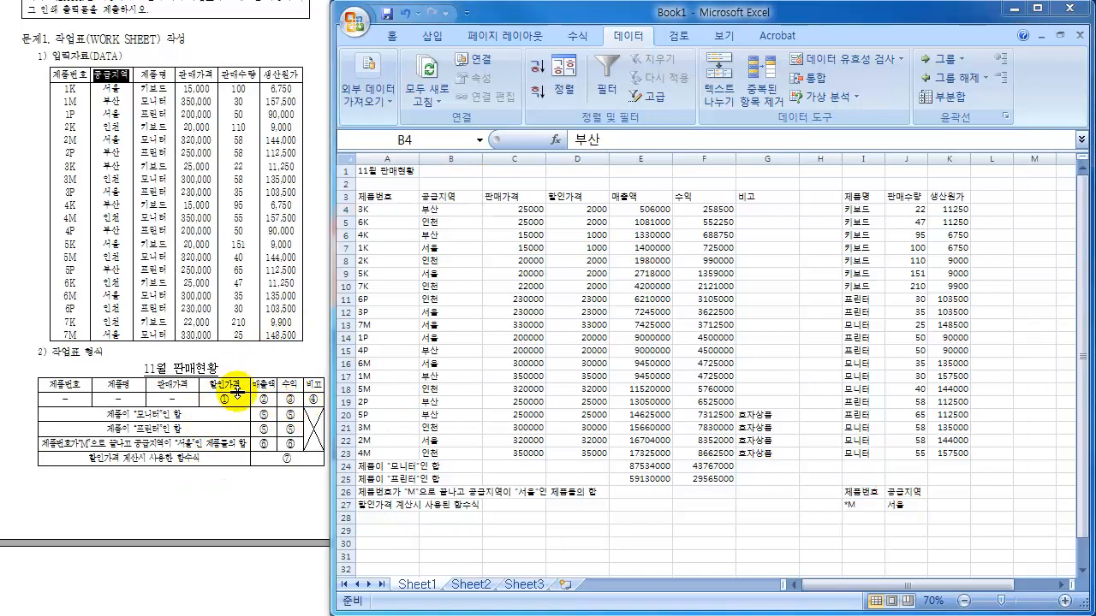
- Review item ⑥ of the task sheet and compare its AND condition with the criteria block I26:J27
click(160, 433)
scroll(146, 443, down, 10)
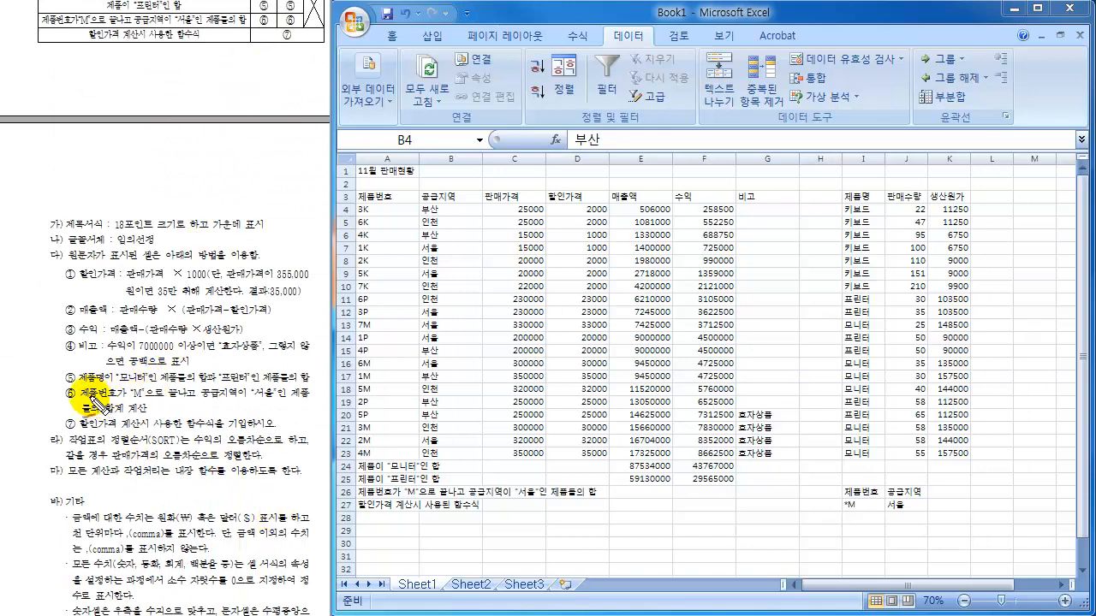
mouse_move(83, 400)
mouse_down()
mouse_move(183, 392)
mouse_move(181, 411)
mouse_move(227, 421)
mouse_move(190, 389)
mouse_move(175, 351)
mouse_move(210, 379)
mouse_move(205, 357)
mouse_up()
mouse_move(213, 358)
mouse_down()
mouse_move(212, 375)
mouse_move(308, 399)
mouse_up()
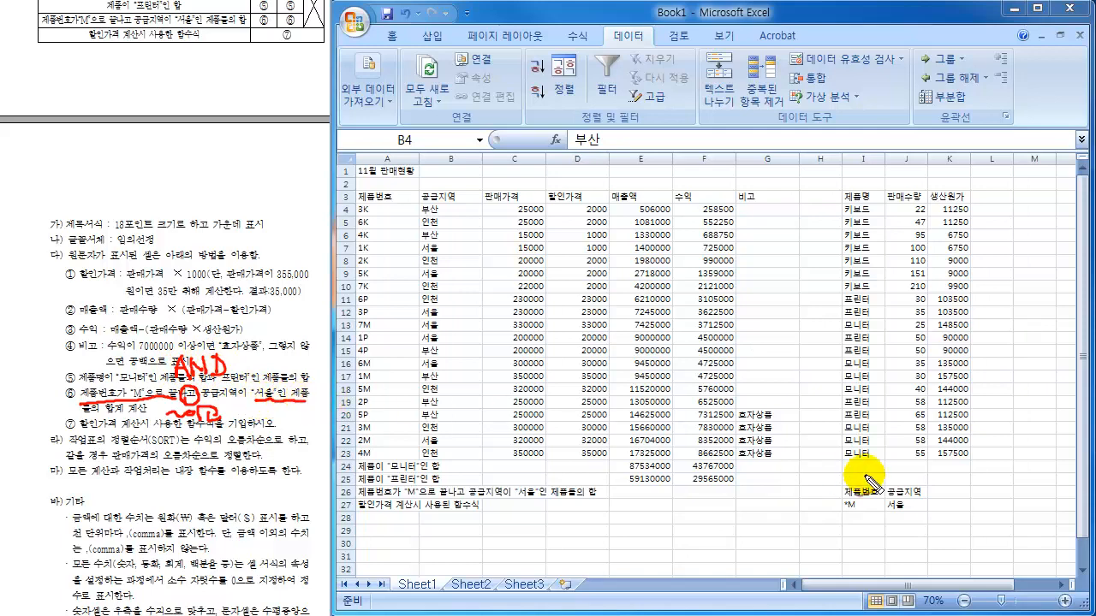
drag(866, 506, 887, 506)
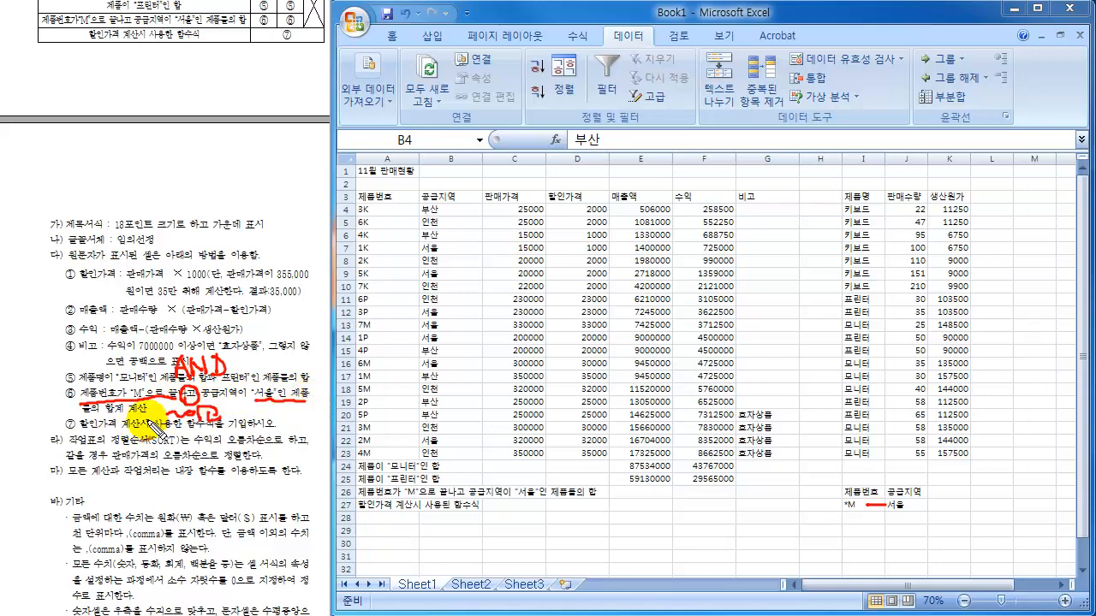
mouse_move(901, 511)
mouse_down()
mouse_move(888, 522)
mouse_move(887, 507)
mouse_up()
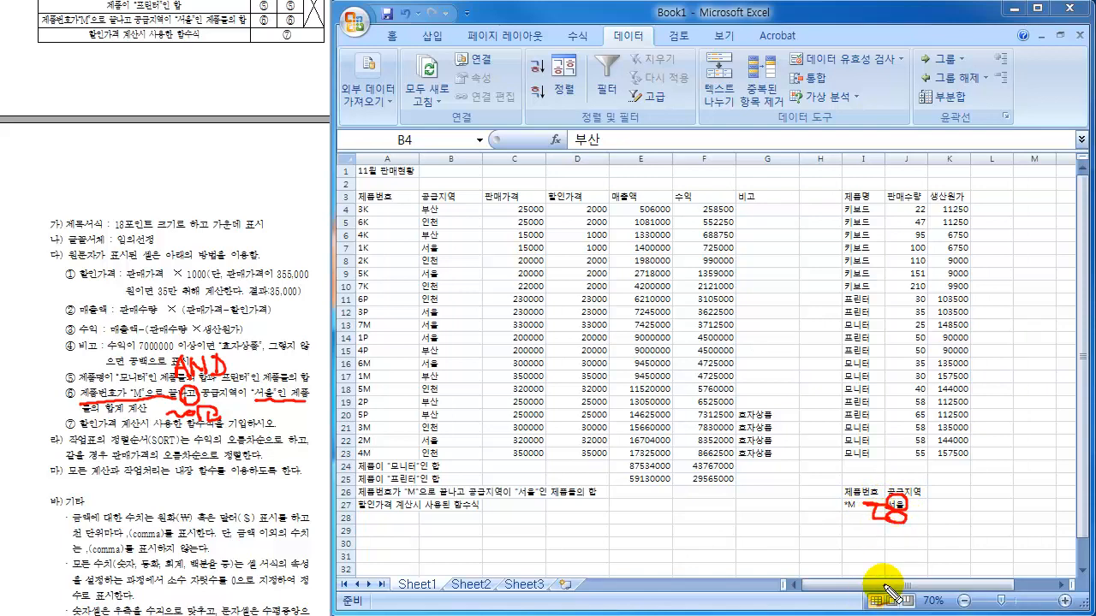
key(Escape)
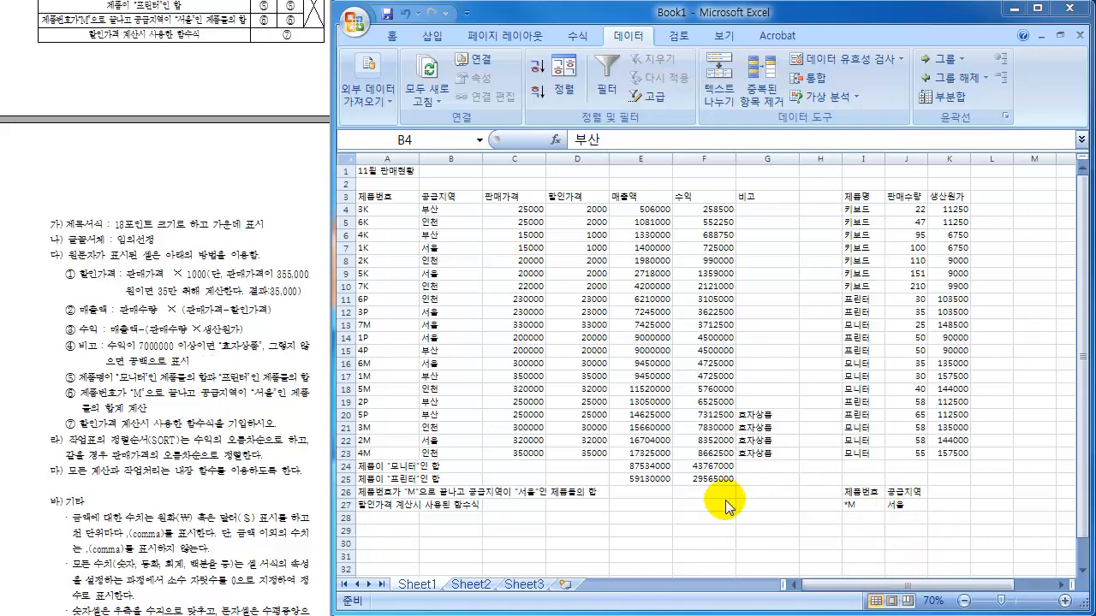
- Total the matching sales amounts in E26 with the formula =DSUM($A$3:$G$23,E3,$I$26:$J$27)
click(646, 495)
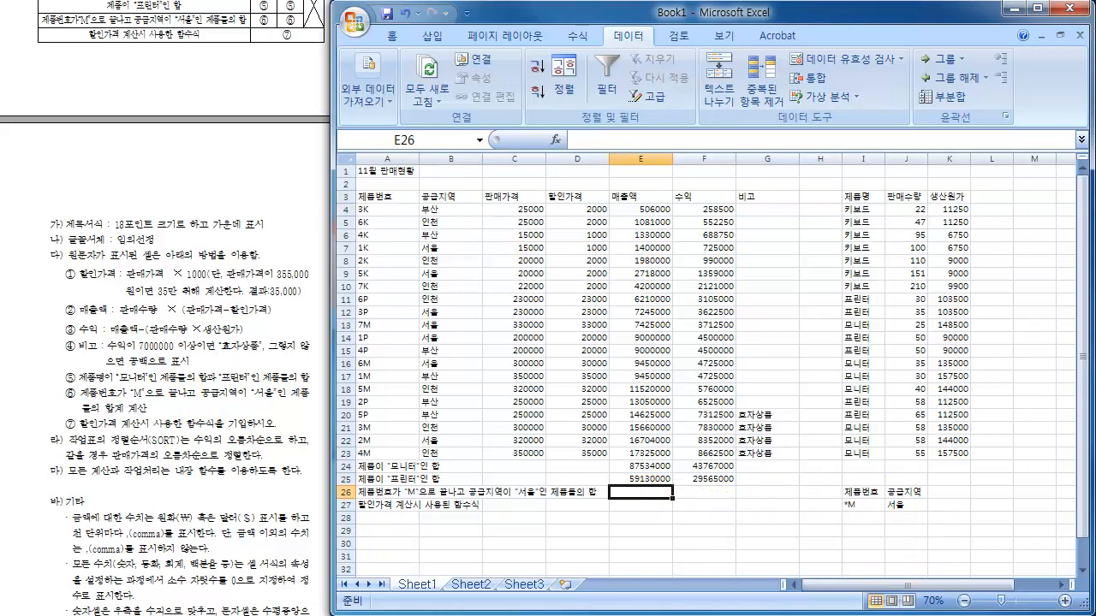
text(=)
key(BackSpace)
text(D)
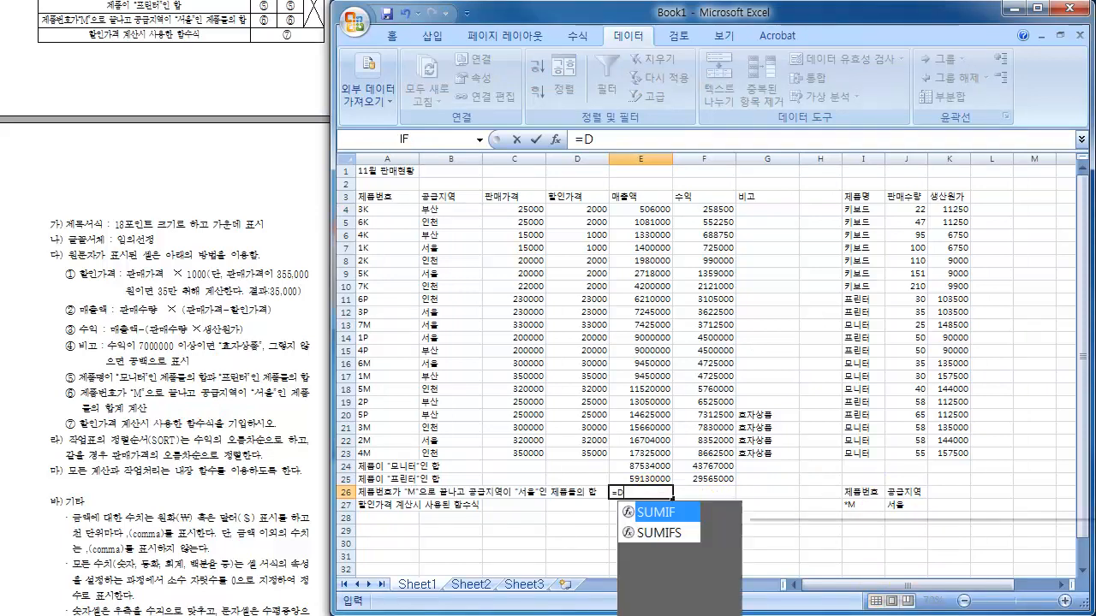
text(SUM()
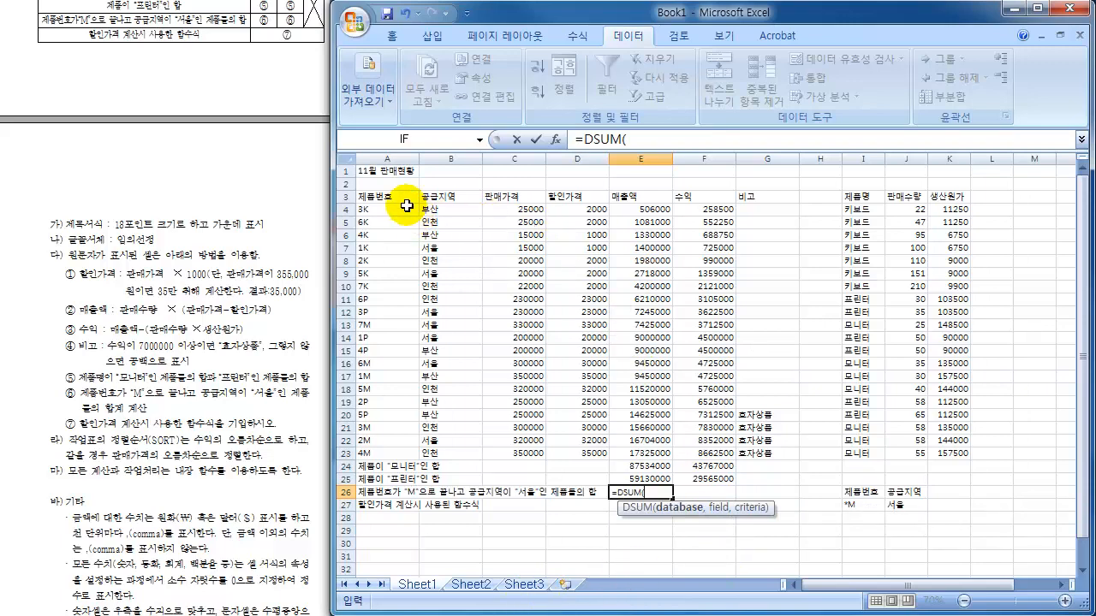
drag(375, 197, 778, 453)
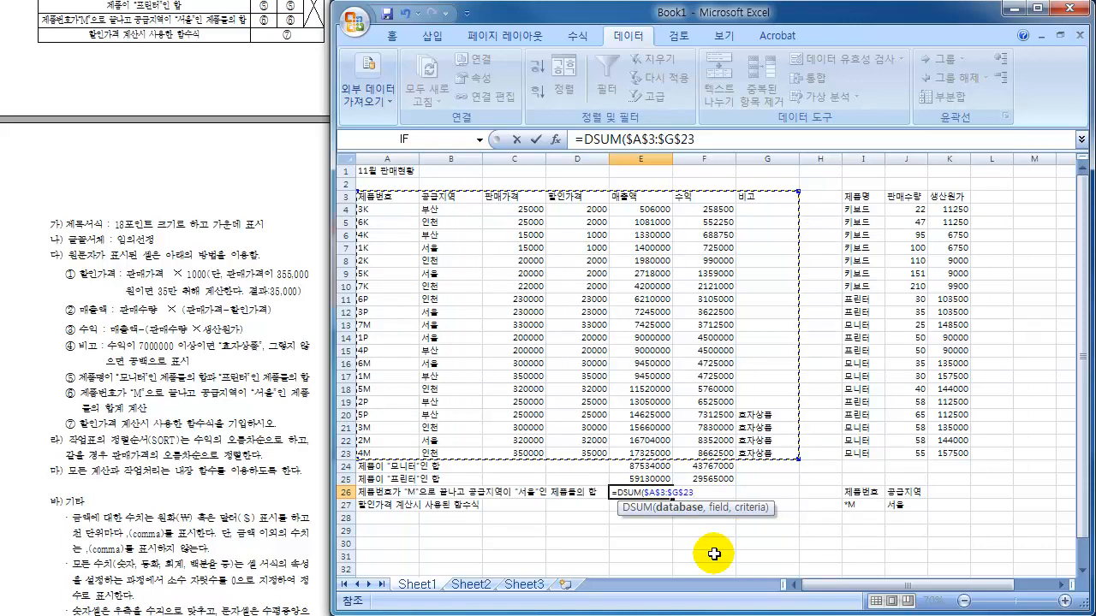
text(,)
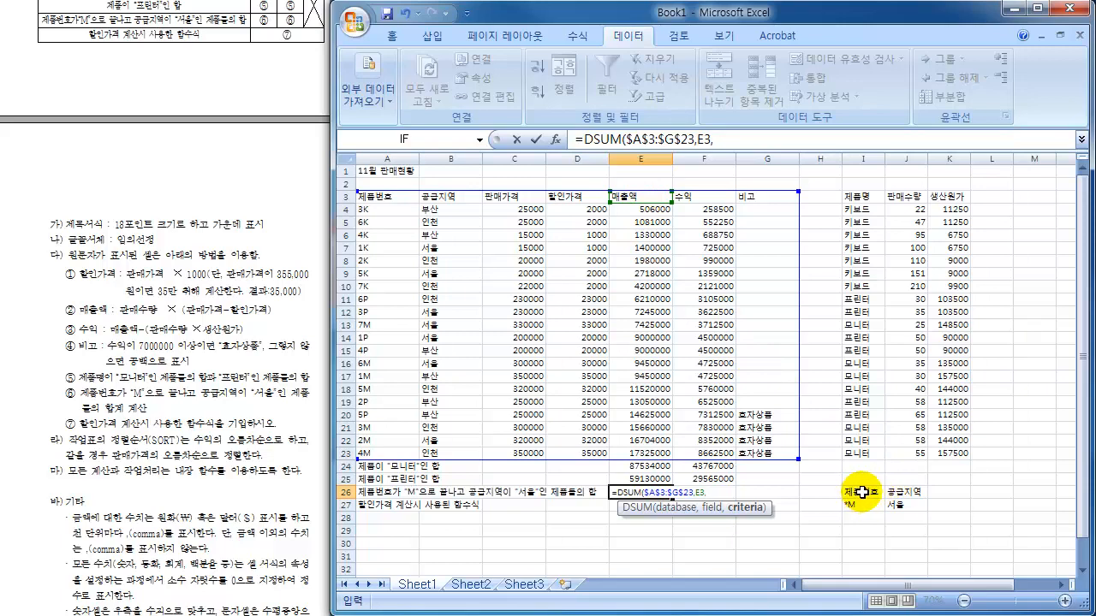
drag(853, 493, 903, 510)
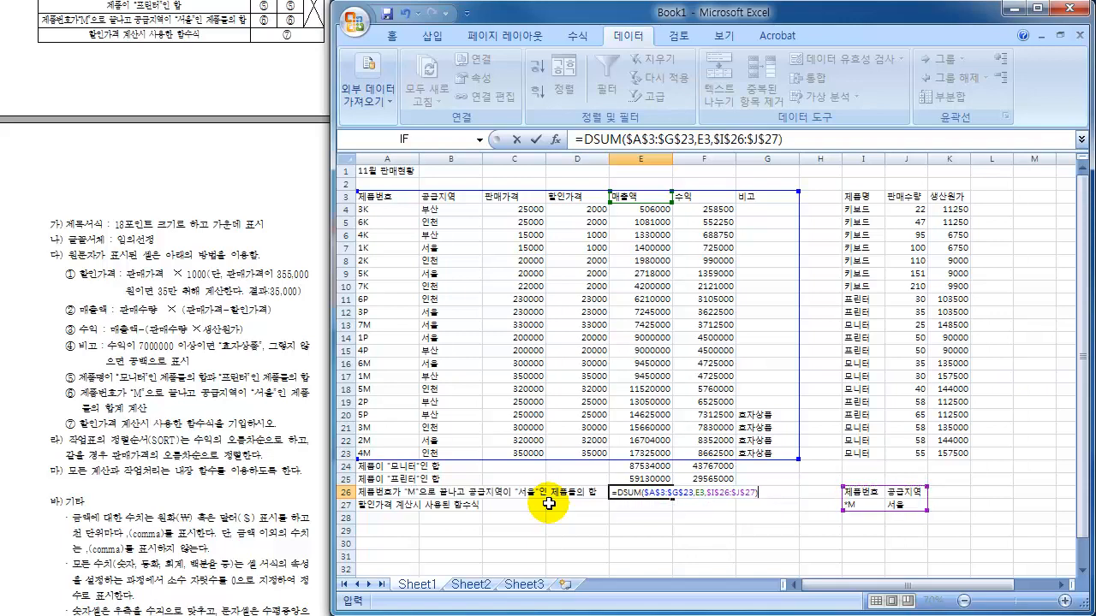
key(Return)
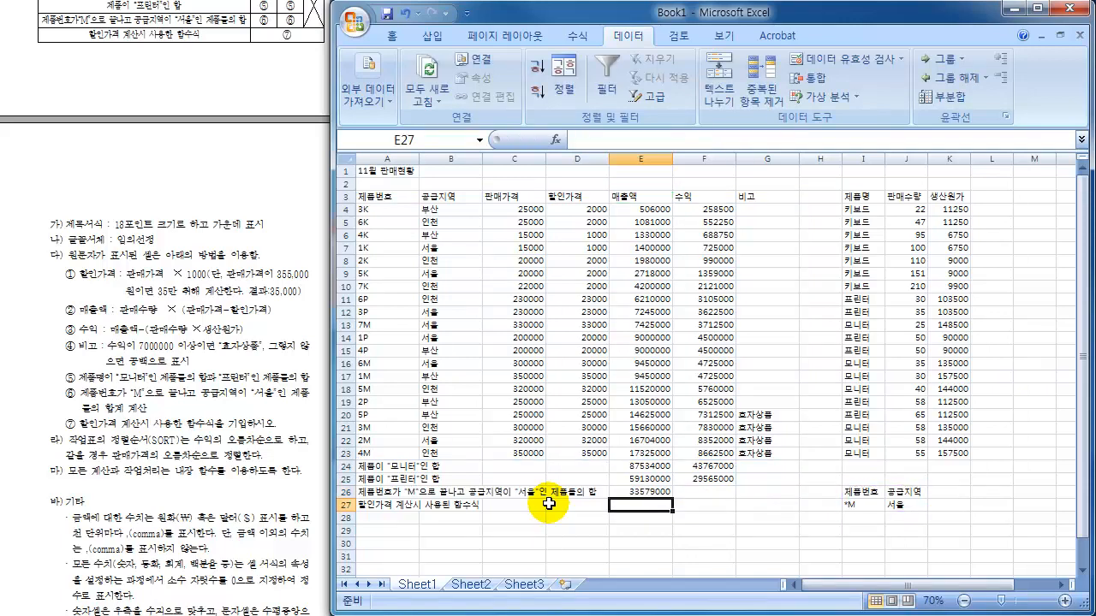
- Fill the DSUM formula from E26 into F26 and check its field reference for the 수익 column
click(661, 493)
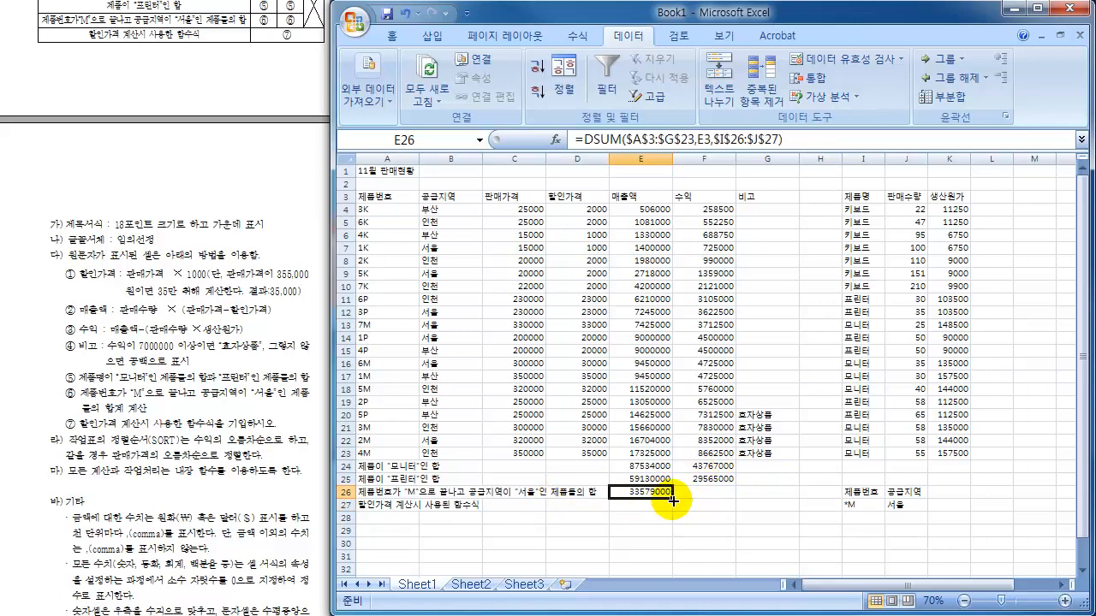
drag(673, 501, 728, 502)
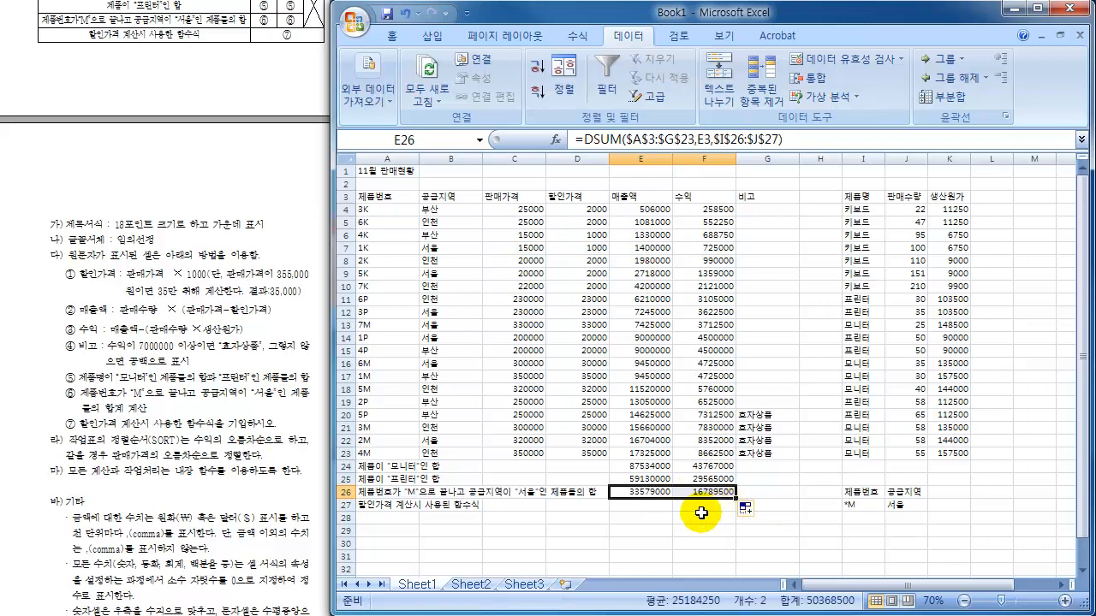
click(703, 493)
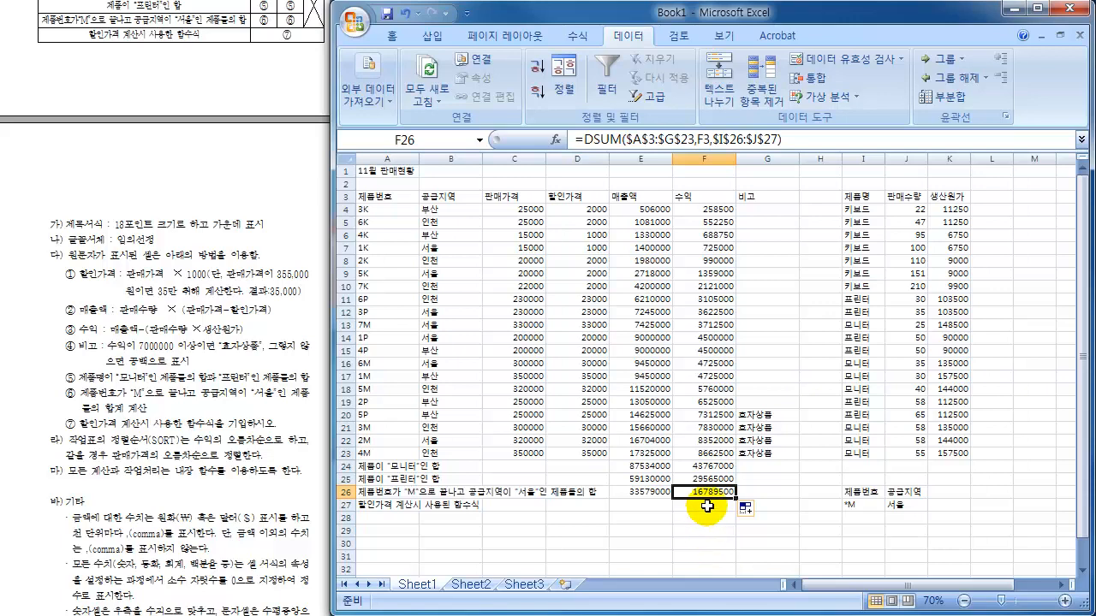
- Select all product numbers ending in "M" in column A to verify the row 26 total
scroll(721, 494, up, 1)
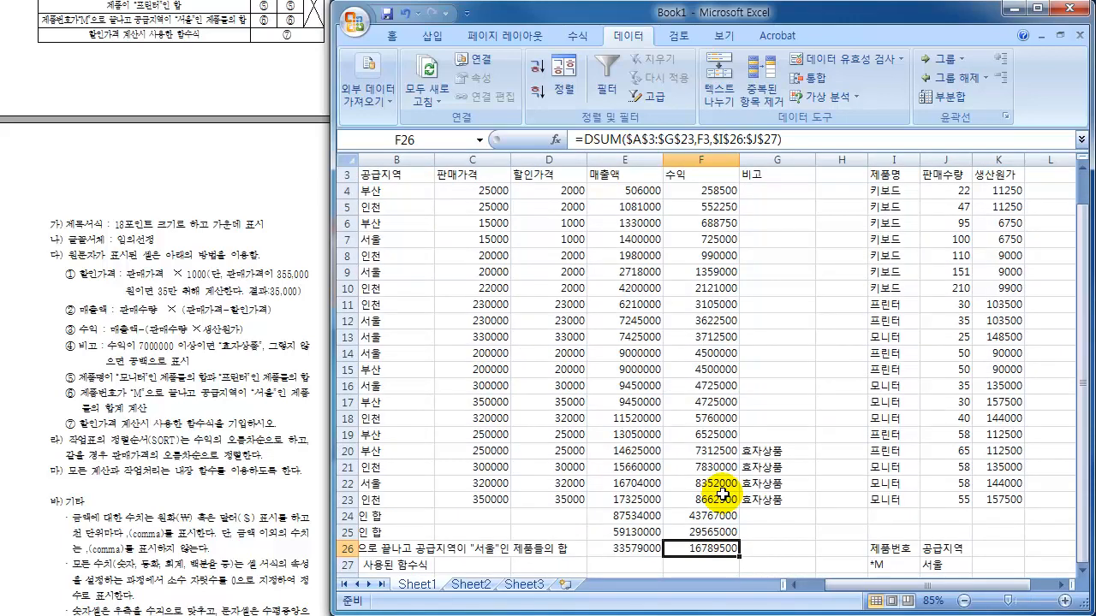
drag(844, 586, 824, 589)
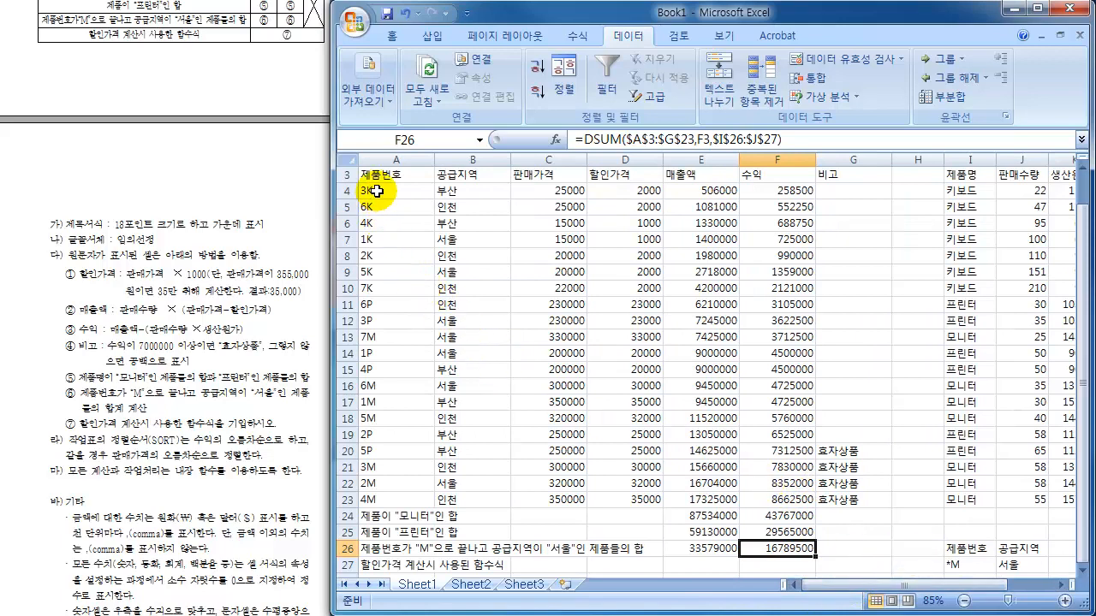
click(374, 337)
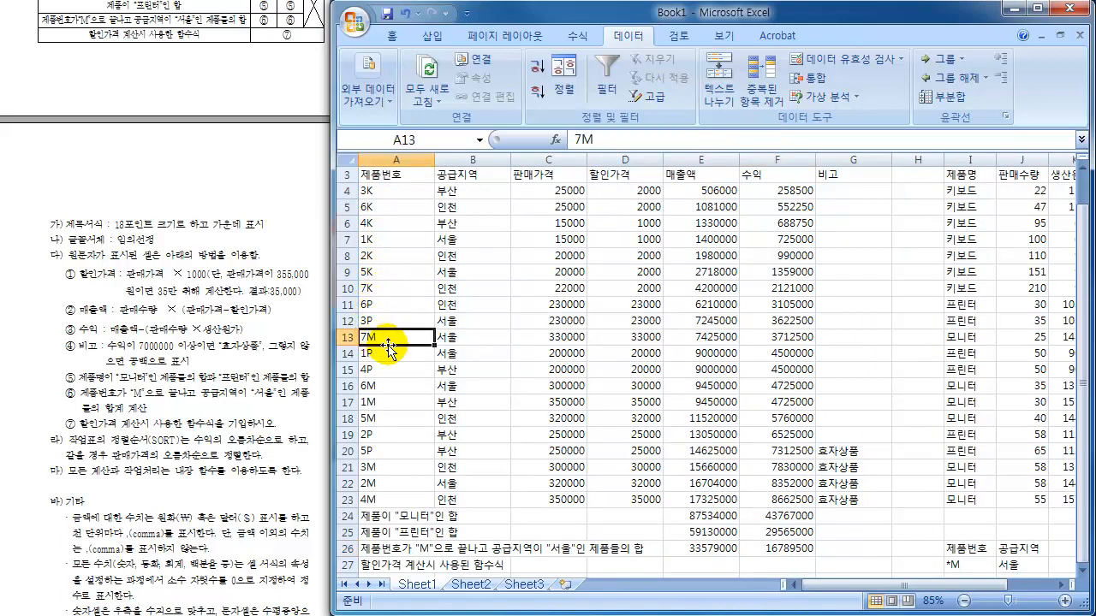
ctrl+click(382, 388)
ctrl+click(382, 404)
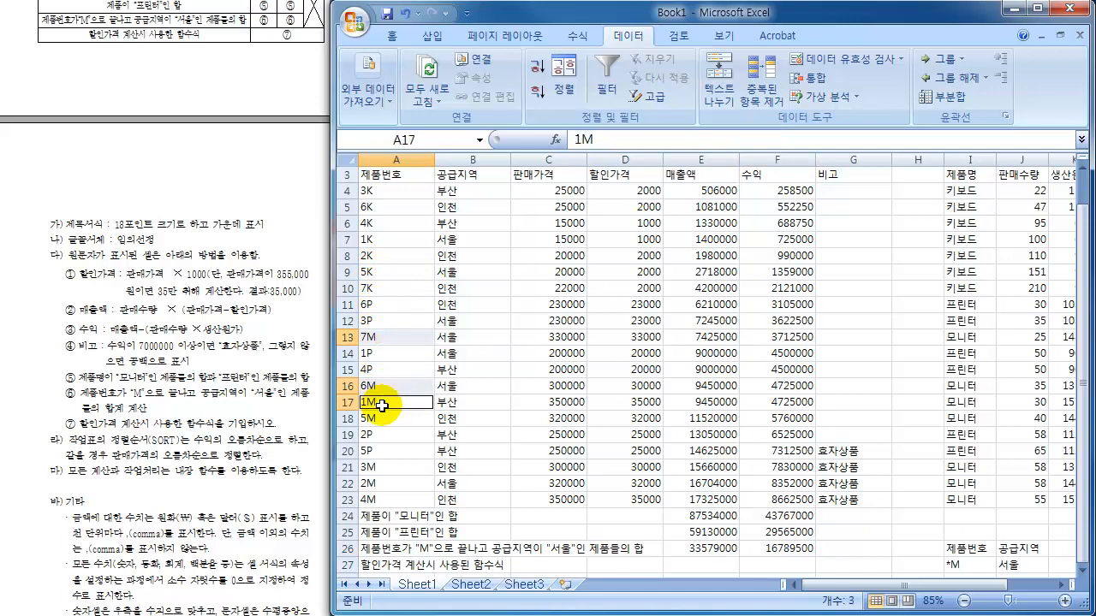
ctrl+click(380, 420)
ctrl+click(382, 467)
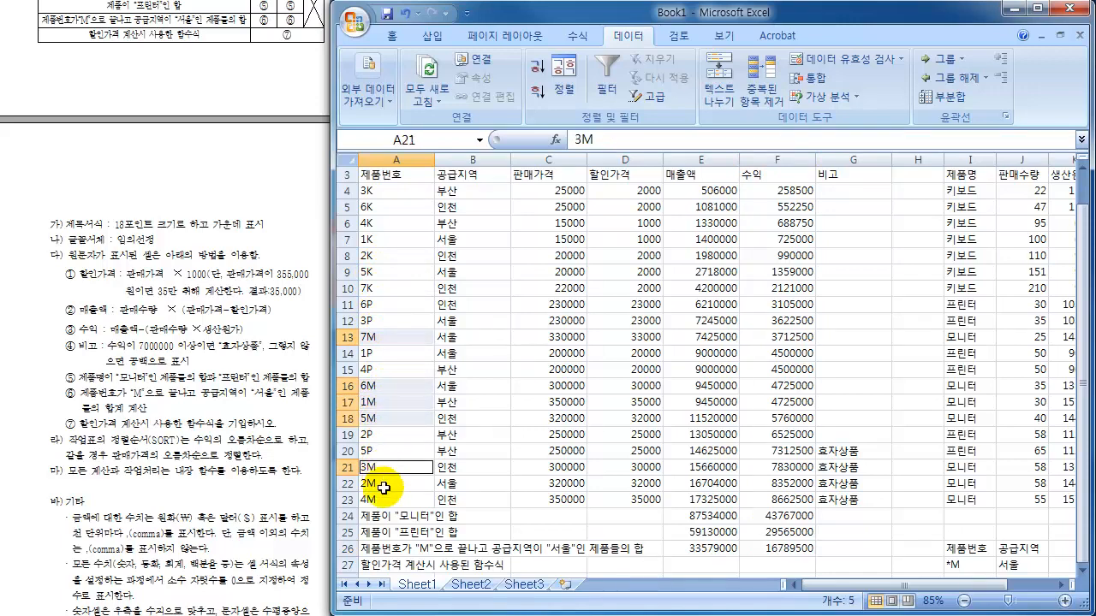
ctrl+click(384, 484)
ctrl+click(380, 500)
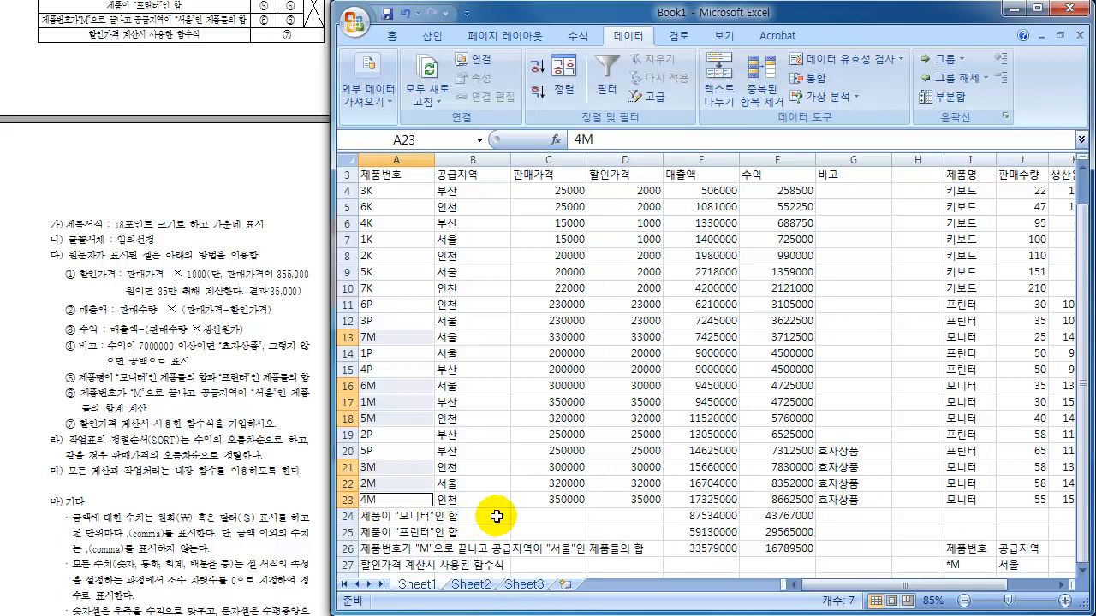
- Add the "서울" region cells of those "M" products in column B to the selection
ctrl+click(462, 340)
ctrl+click(458, 386)
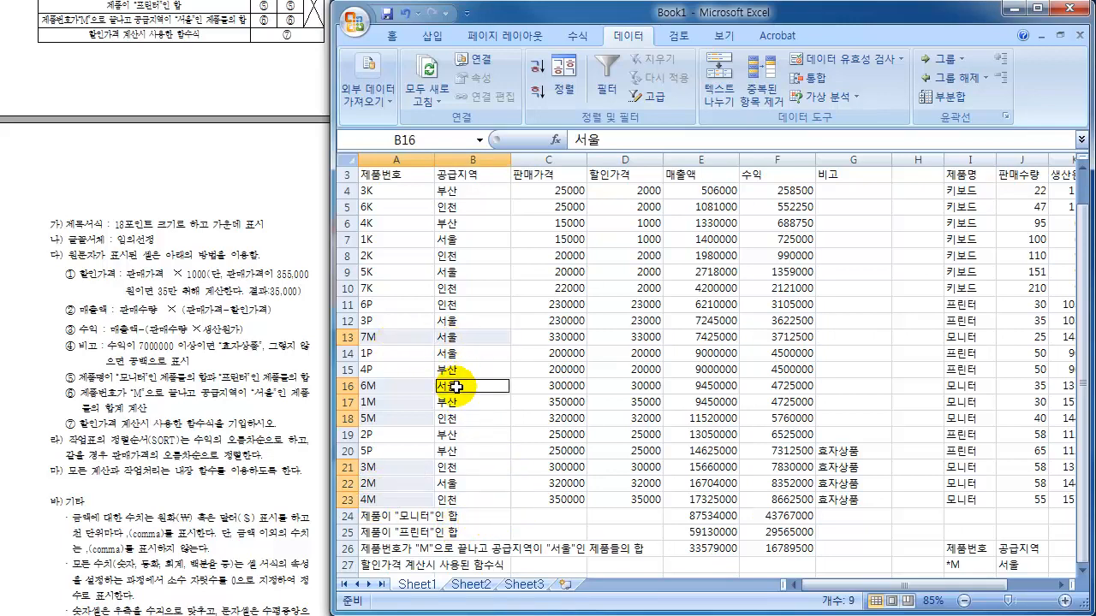
ctrl+click(447, 485)
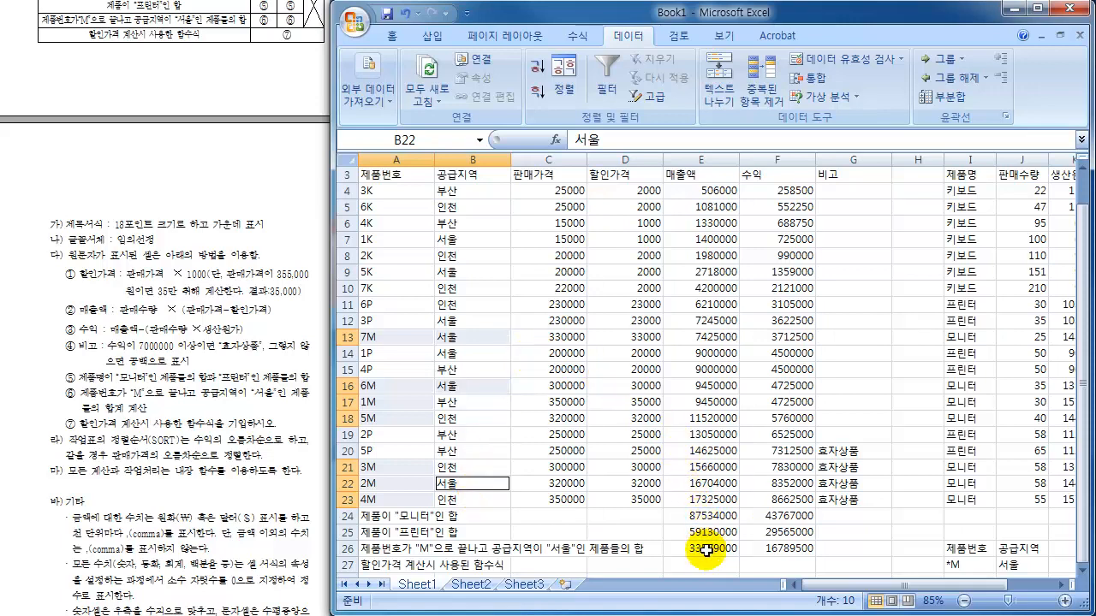
- Select the sales amounts E22, E16 and E13 together and compare their sum with the DSUM total in E26
click(710, 483)
ctrl+click(710, 385)
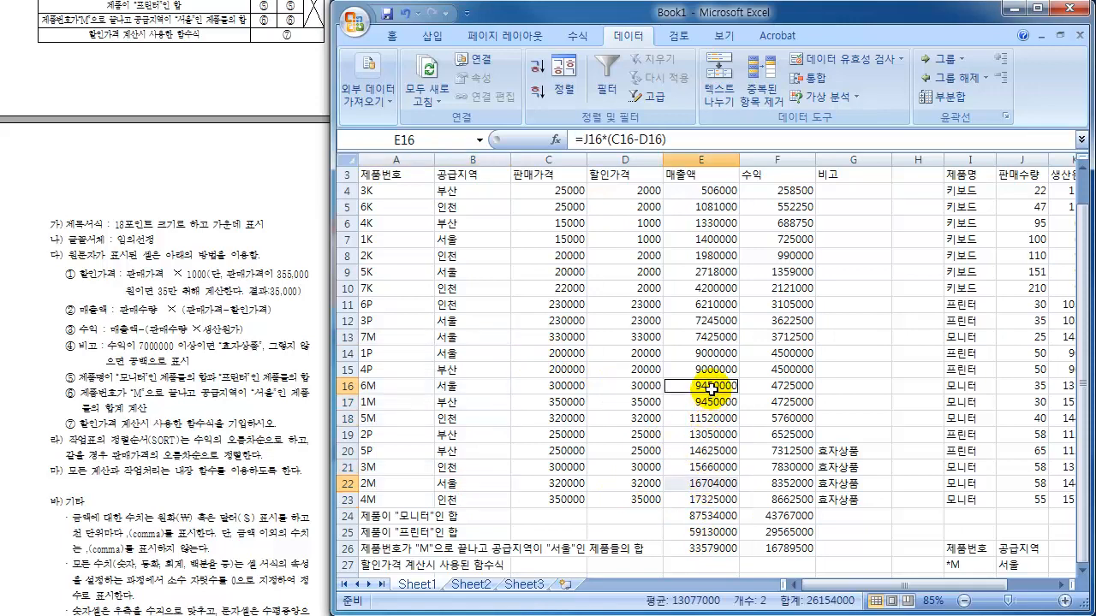
ctrl+click(712, 337)
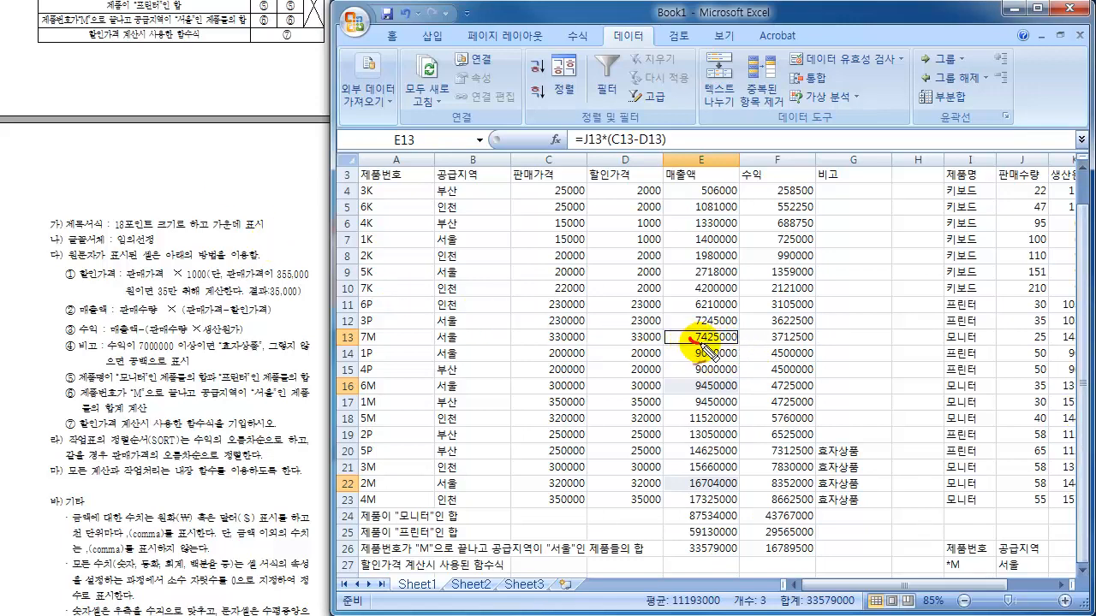
mouse_move(691, 340)
mouse_down()
mouse_move(728, 343)
mouse_move(719, 329)
mouse_move(694, 340)
mouse_up()
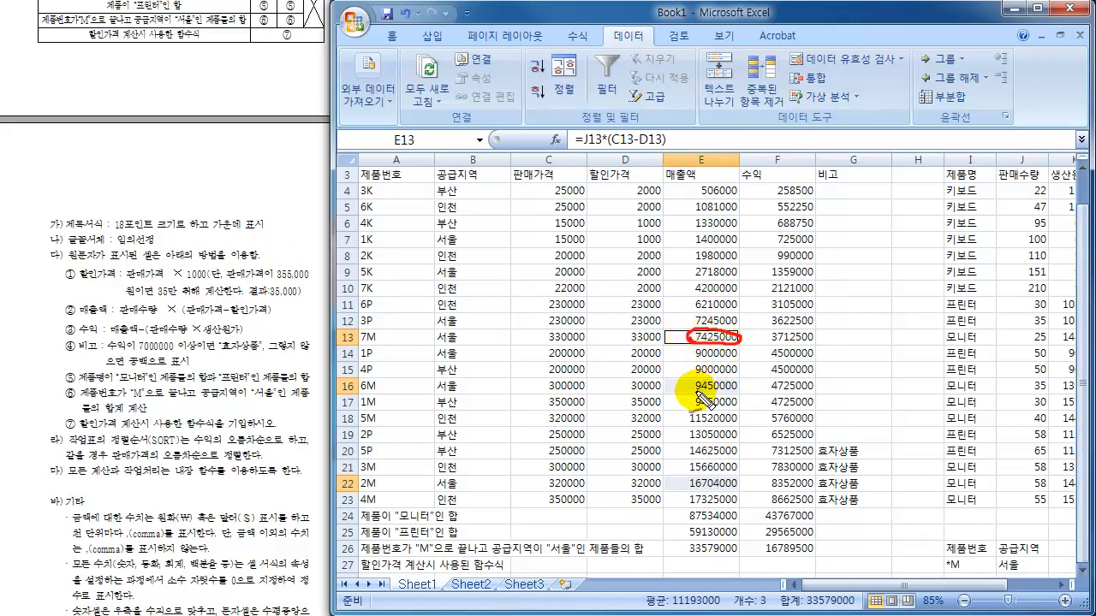
mouse_move(698, 395)
mouse_down()
mouse_move(738, 387)
mouse_move(715, 377)
mouse_move(698, 397)
mouse_up()
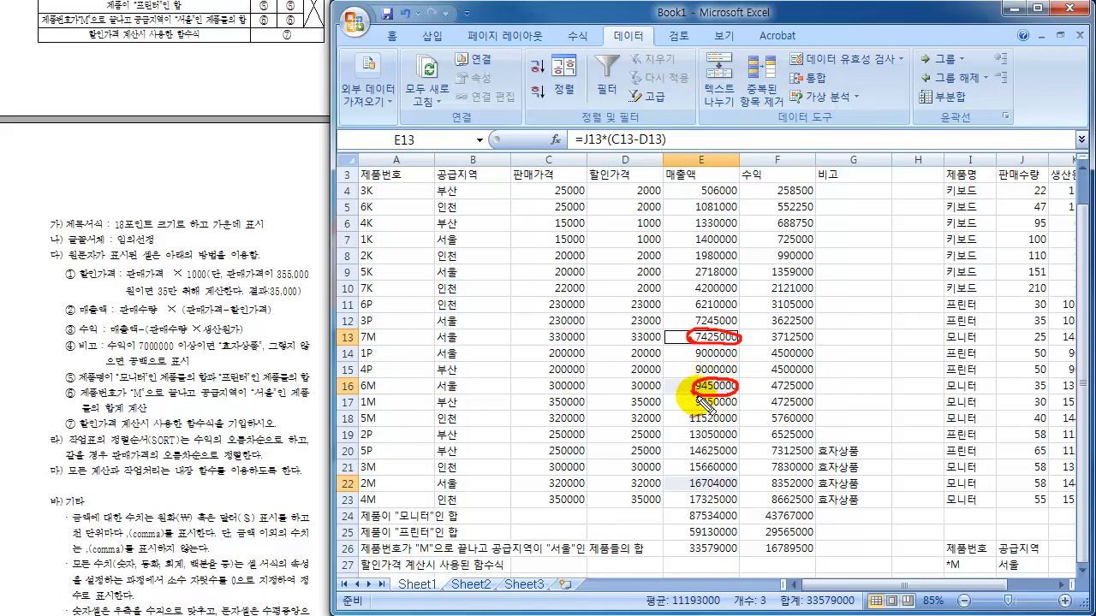
mouse_move(692, 481)
mouse_down()
mouse_move(712, 491)
mouse_move(738, 478)
mouse_move(691, 474)
mouse_move(695, 485)
mouse_up()
drag(738, 337, 738, 476)
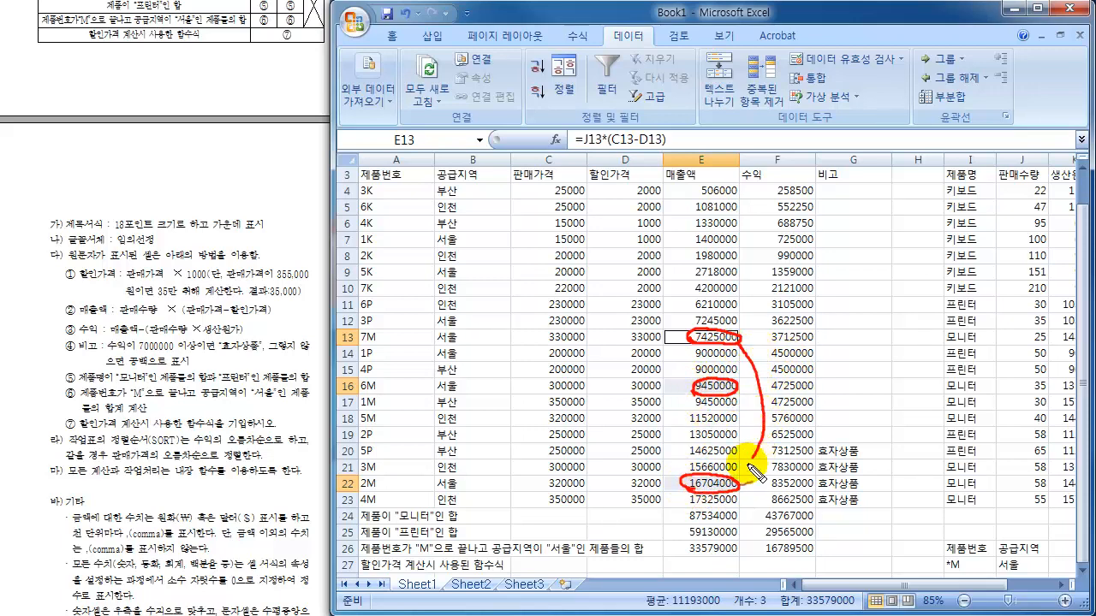
drag(736, 389, 775, 431)
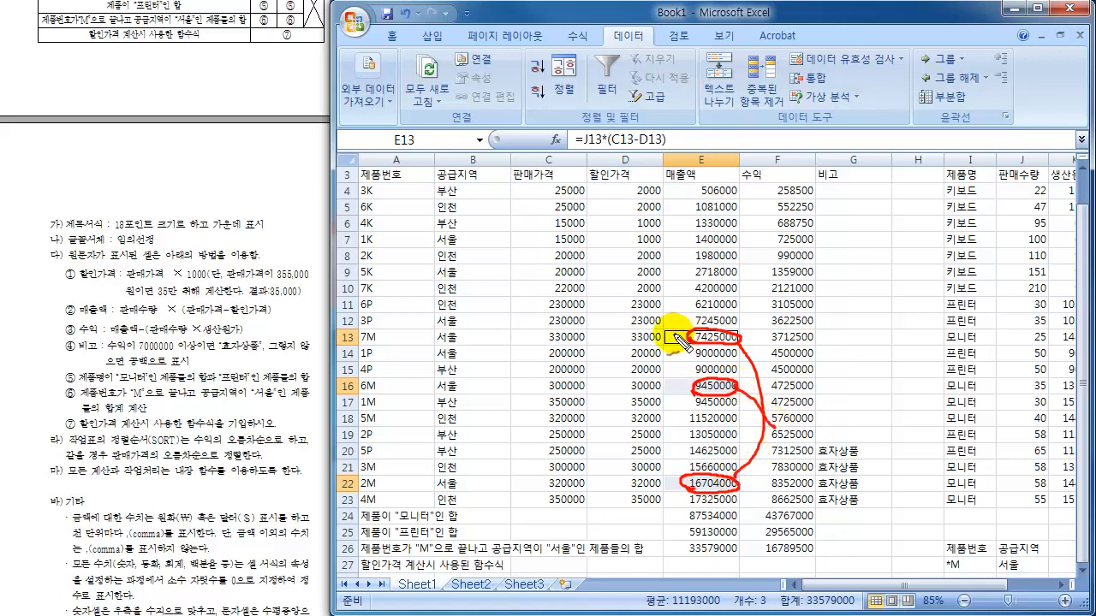
drag(671, 382, 682, 385)
drag(670, 480, 682, 482)
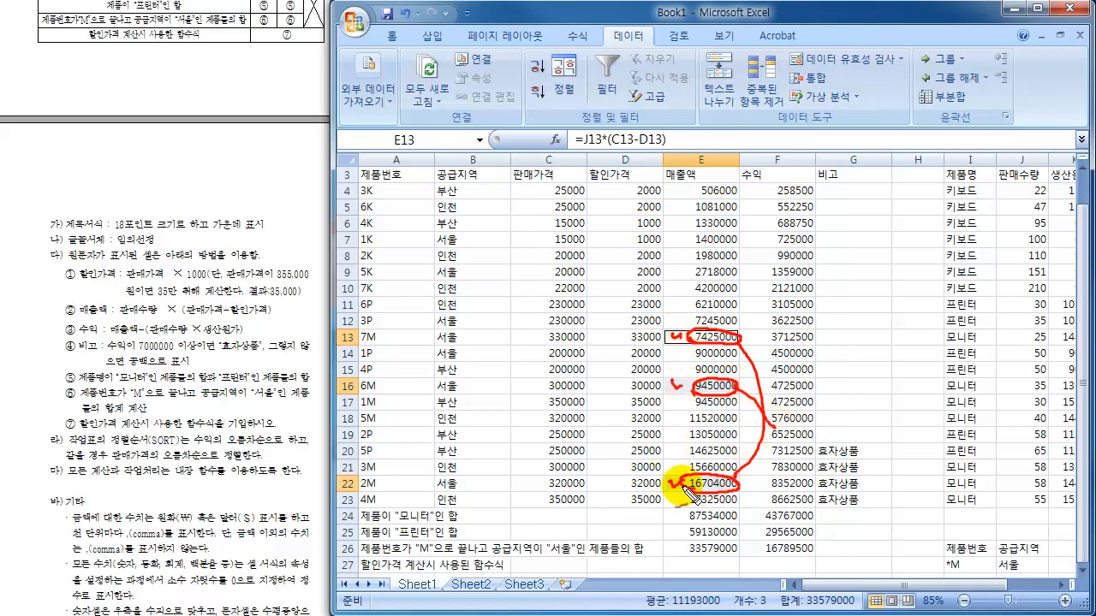
mouse_move(826, 590)
mouse_down()
mouse_move(783, 603)
mouse_move(826, 612)
mouse_move(877, 595)
mouse_move(676, 561)
mouse_move(723, 558)
mouse_move(732, 535)
mouse_move(685, 557)
mouse_up()
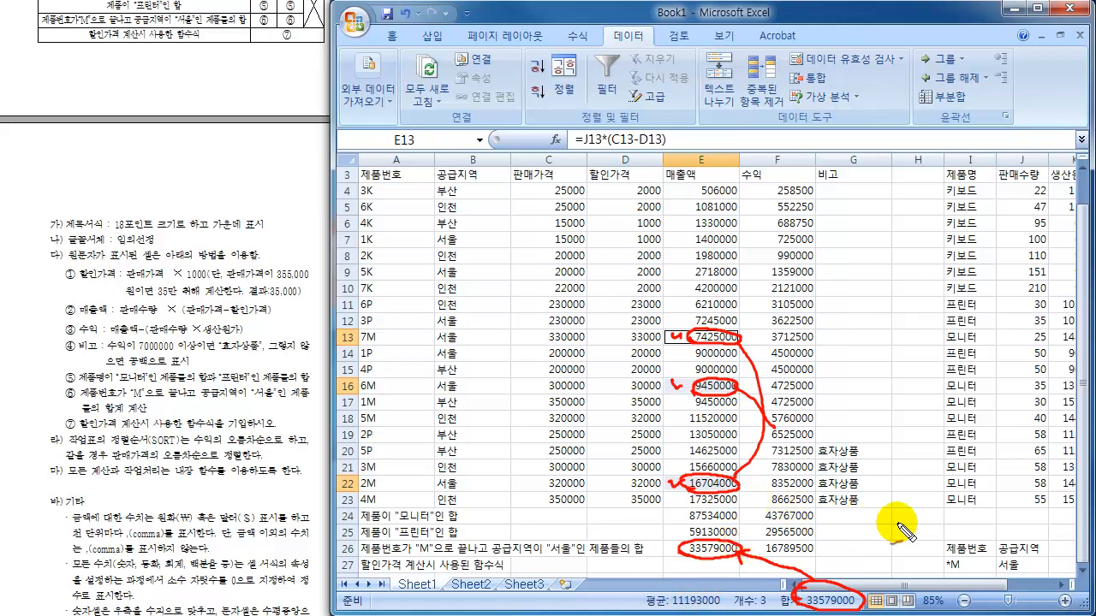
- Compare the criteria block I26:J27 with the "M" product numbers in column A and their "서울" entries in column B
drag(952, 537, 943, 571)
mouse_move(1038, 538)
mouse_down()
mouse_move(1050, 552)
mouse_move(1042, 571)
mouse_up()
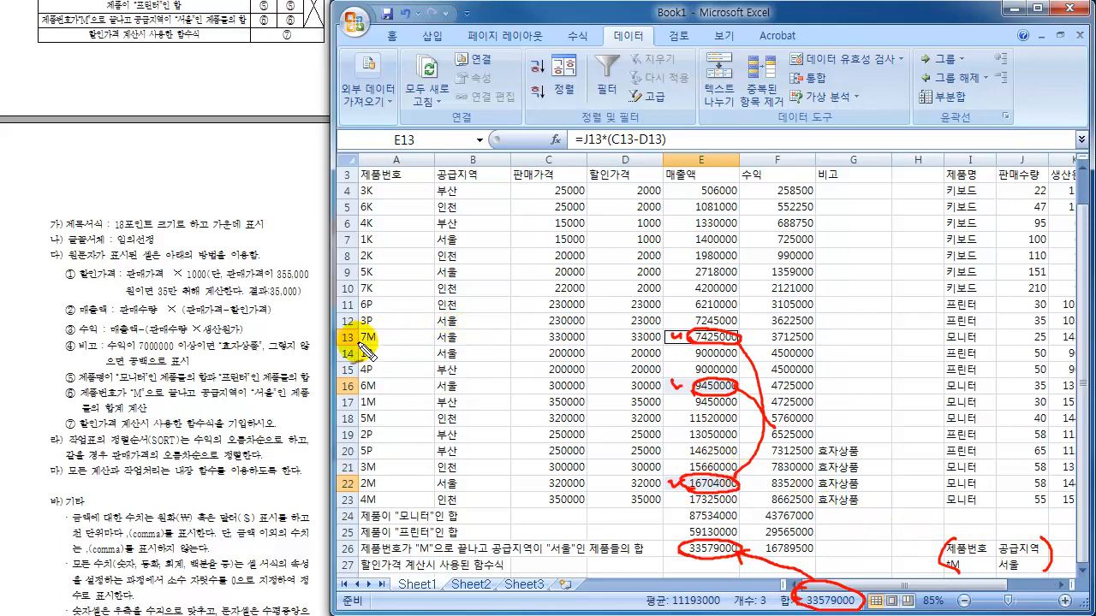
mouse_move(383, 331)
mouse_down()
mouse_move(363, 395)
mouse_move(399, 419)
mouse_move(367, 385)
mouse_up()
mouse_move(382, 464)
mouse_down()
mouse_move(364, 469)
mouse_move(394, 499)
mouse_move(364, 470)
mouse_up()
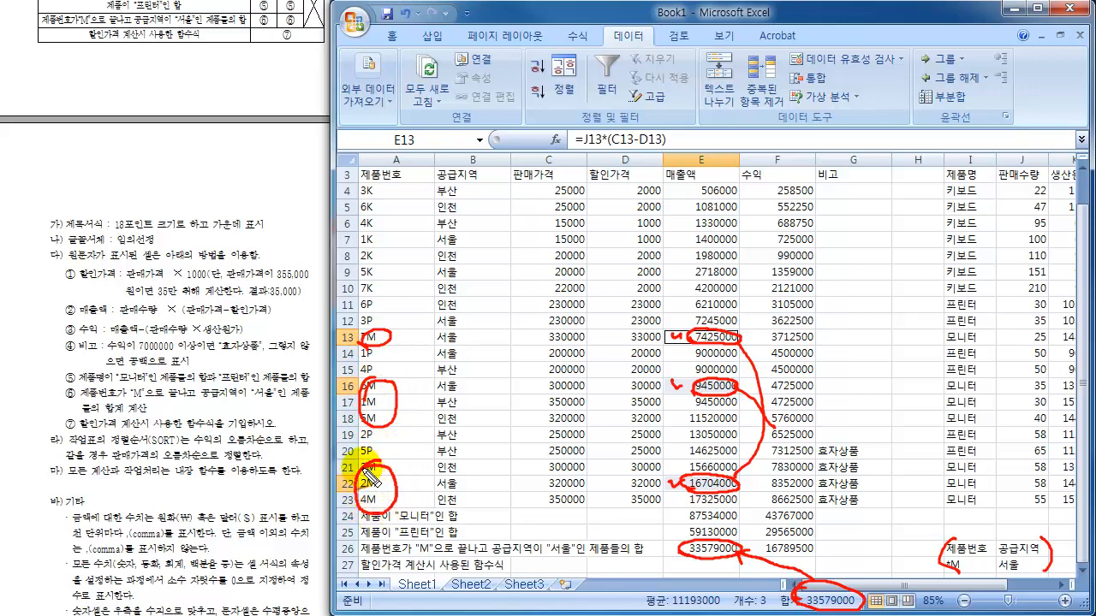
mouse_move(466, 335)
mouse_down()
mouse_move(430, 345)
mouse_move(441, 331)
mouse_up()
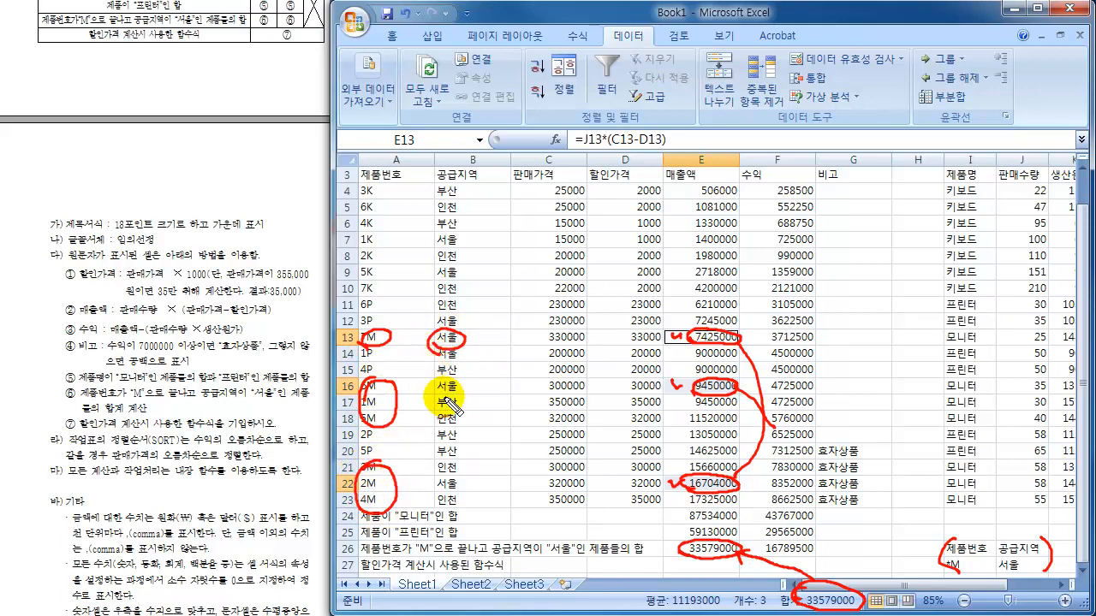
mouse_move(461, 381)
mouse_down()
mouse_move(436, 394)
mouse_move(460, 382)
mouse_up()
mouse_move(462, 477)
mouse_down()
mouse_move(445, 479)
mouse_move(452, 492)
mouse_up()
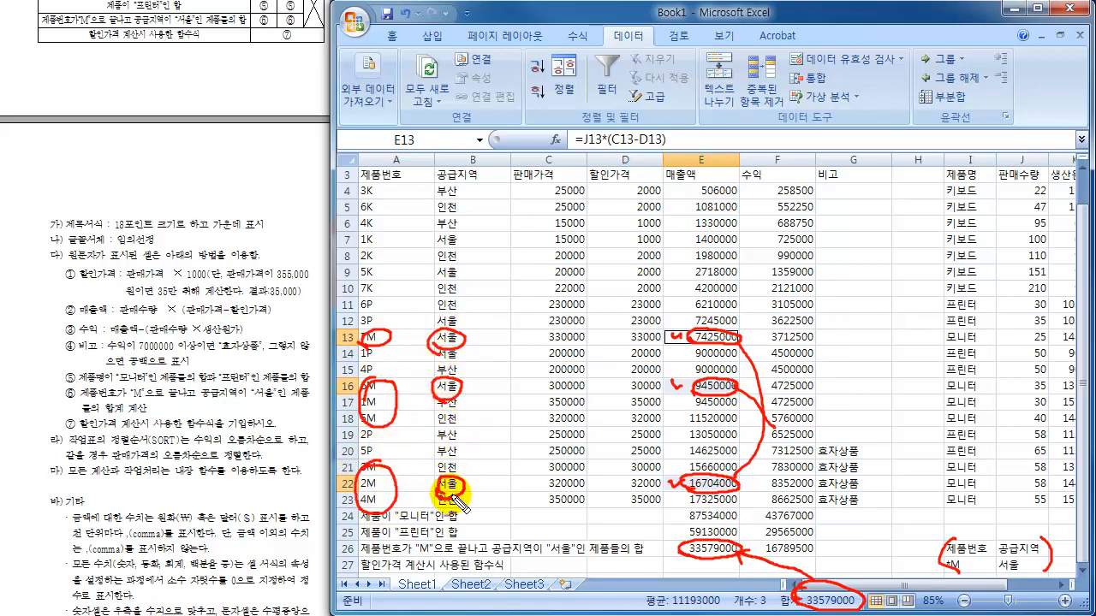
- Trace the "서울" rows of the "M" products to their sales amounts and compare their sum with the total in E26
drag(458, 342, 664, 345)
mouse_move(464, 391)
mouse_down()
mouse_move(651, 377)
mouse_move(661, 395)
mouse_up()
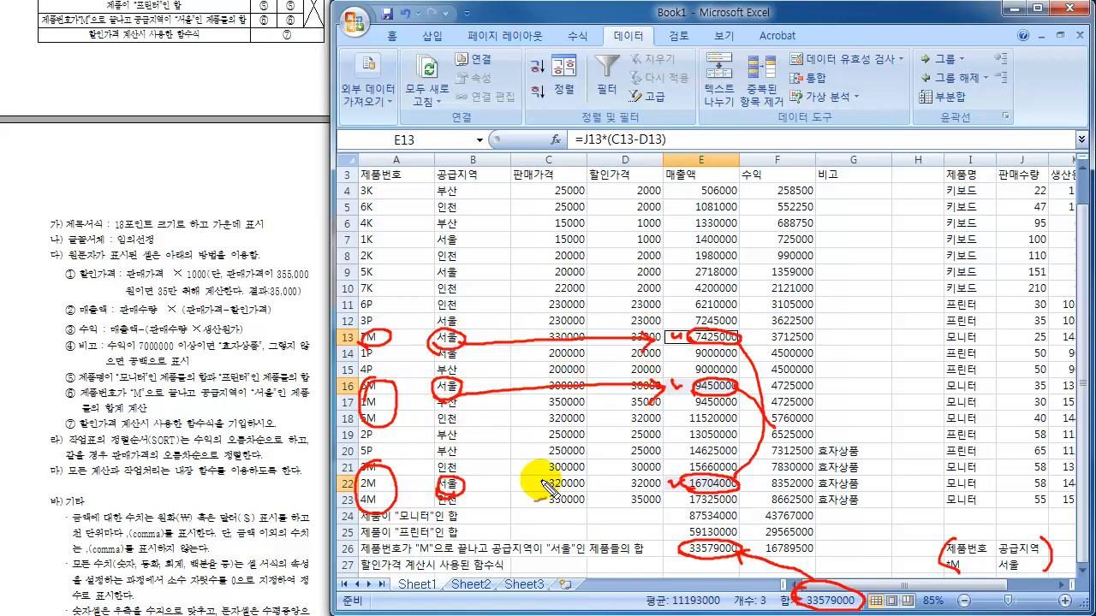
mouse_move(469, 485)
mouse_down()
mouse_move(659, 484)
mouse_move(652, 494)
mouse_up()
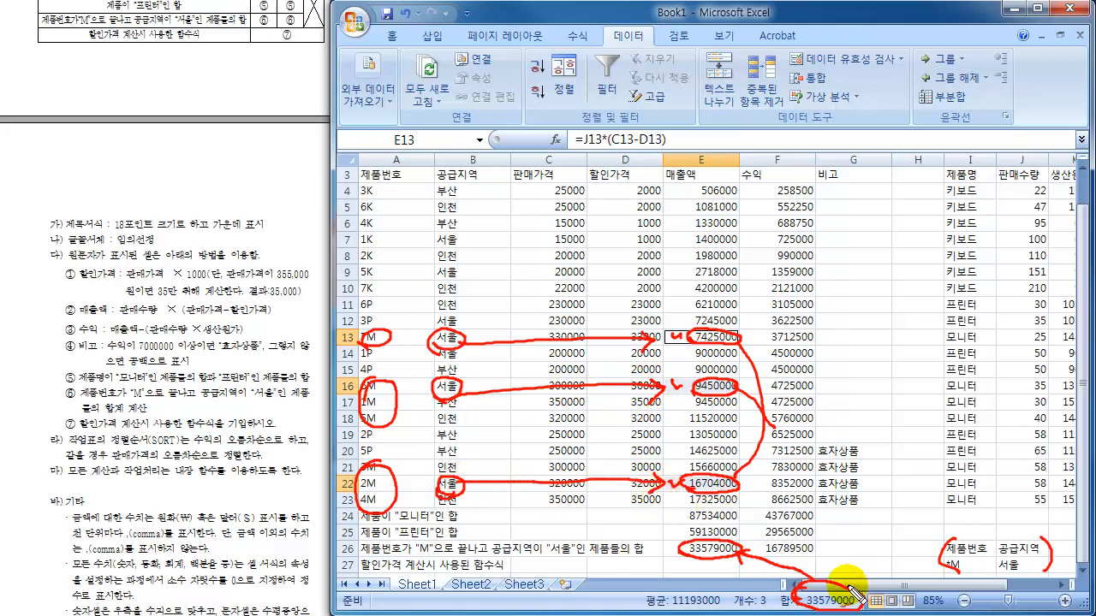
mouse_move(849, 587)
mouse_down()
mouse_move(794, 592)
mouse_move(846, 590)
mouse_move(745, 552)
mouse_move(745, 563)
mouse_up()
drag(669, 562, 734, 566)
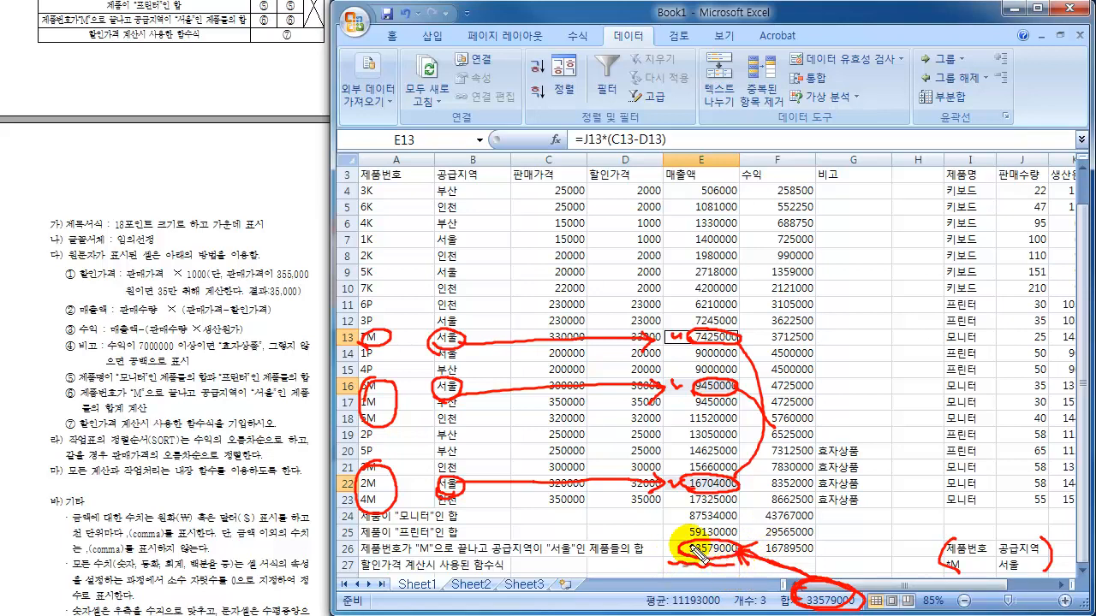
mouse_move(682, 541)
mouse_down()
mouse_move(671, 546)
mouse_move(687, 567)
mouse_up()
mouse_move(748, 548)
mouse_down()
mouse_move(689, 564)
mouse_move(699, 567)
mouse_up()
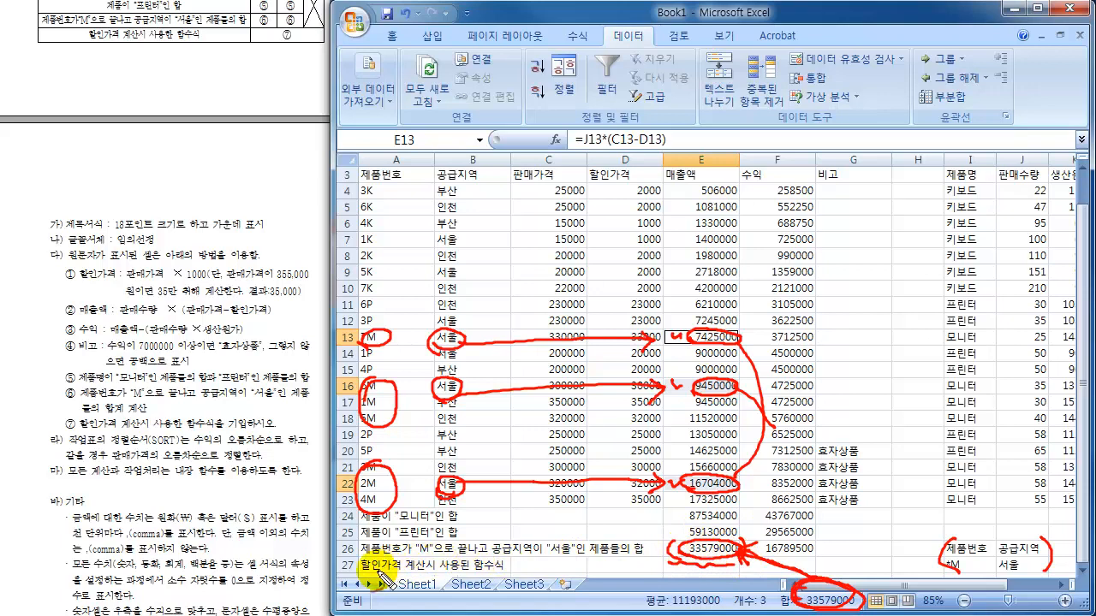
- Check the row 27 label asking for the discount price formula against the first discount price in D4
drag(361, 569, 505, 568)
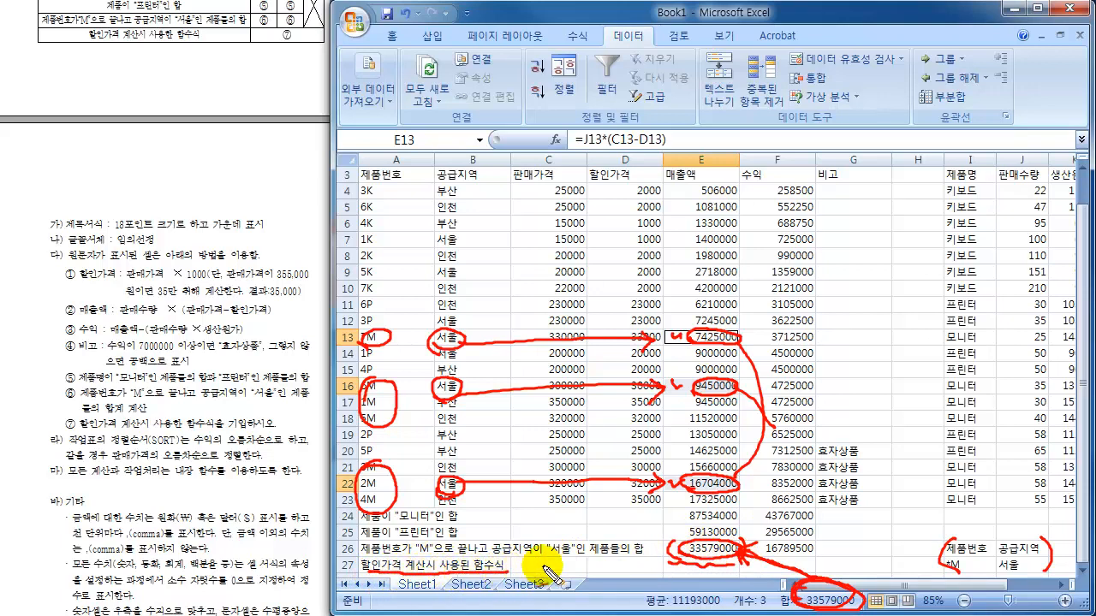
mouse_move(648, 559)
mouse_down()
mouse_move(667, 561)
mouse_move(657, 567)
mouse_up()
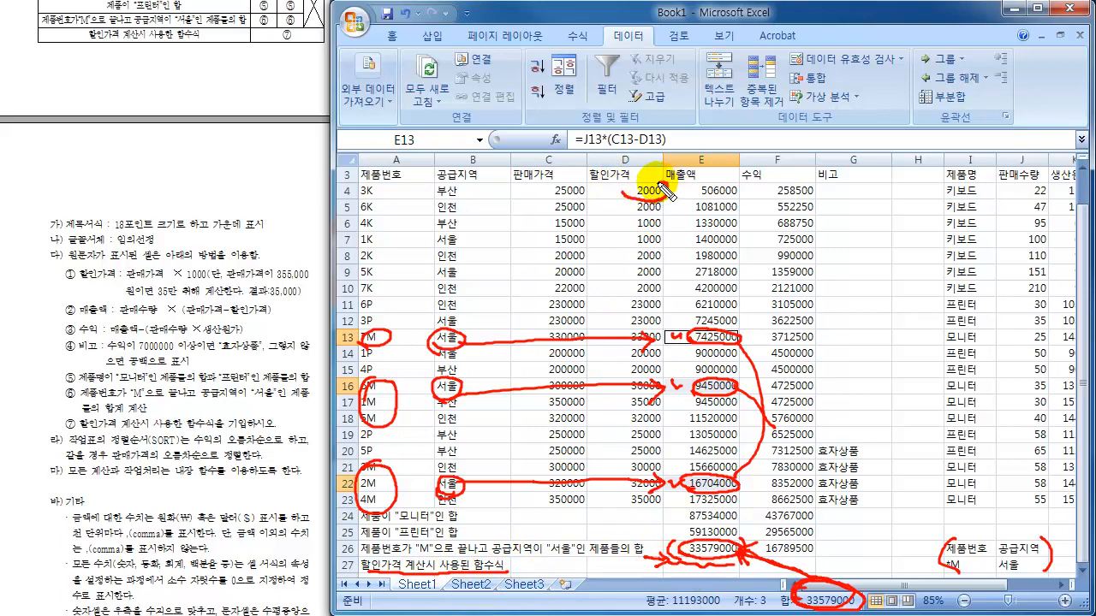
mouse_move(659, 186)
mouse_down()
mouse_move(624, 203)
mouse_move(650, 187)
mouse_up()
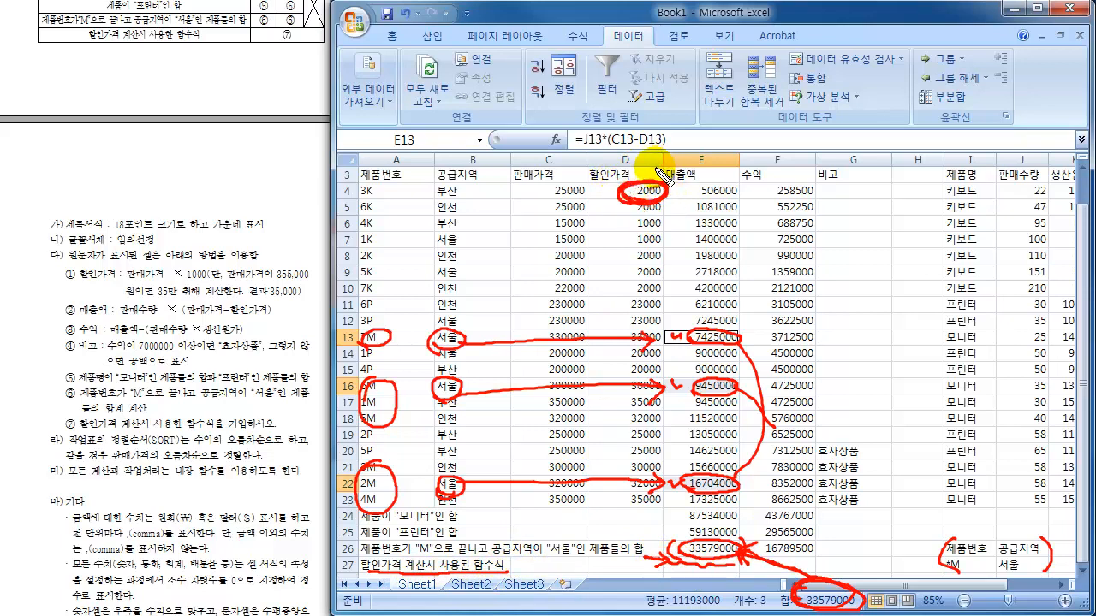
drag(696, 578, 737, 582)
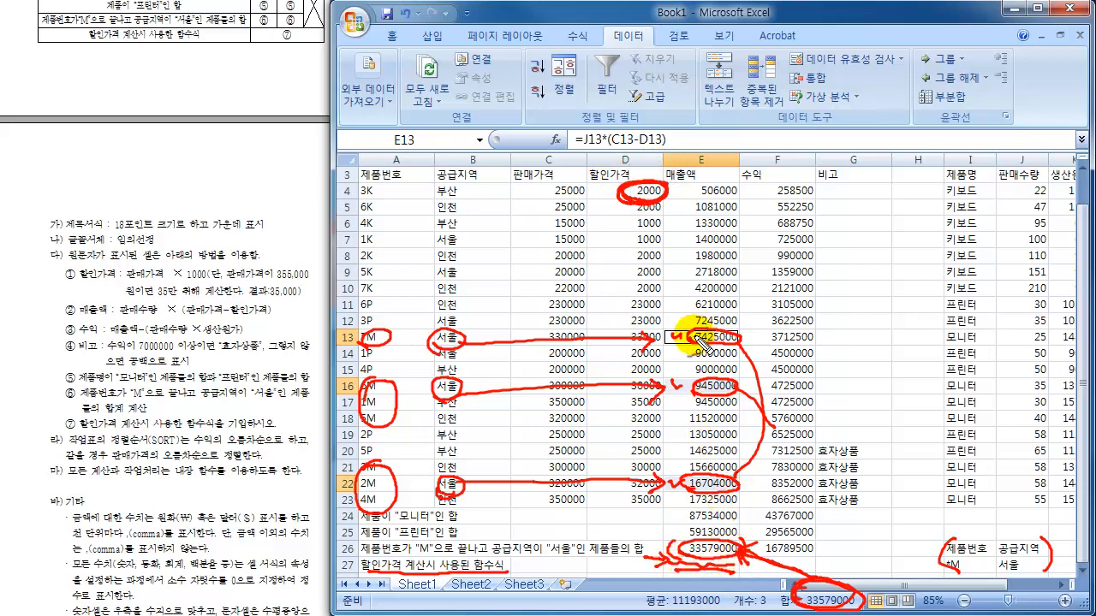
key(Escape)
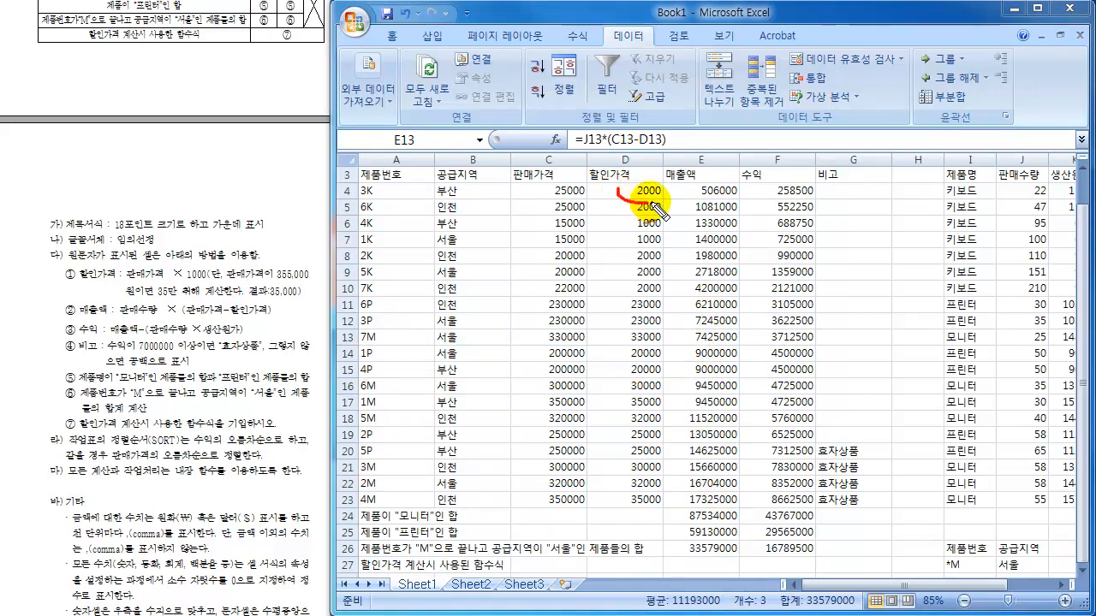
mouse_move(650, 178)
mouse_down()
mouse_move(631, 176)
mouse_move(629, 205)
mouse_up()
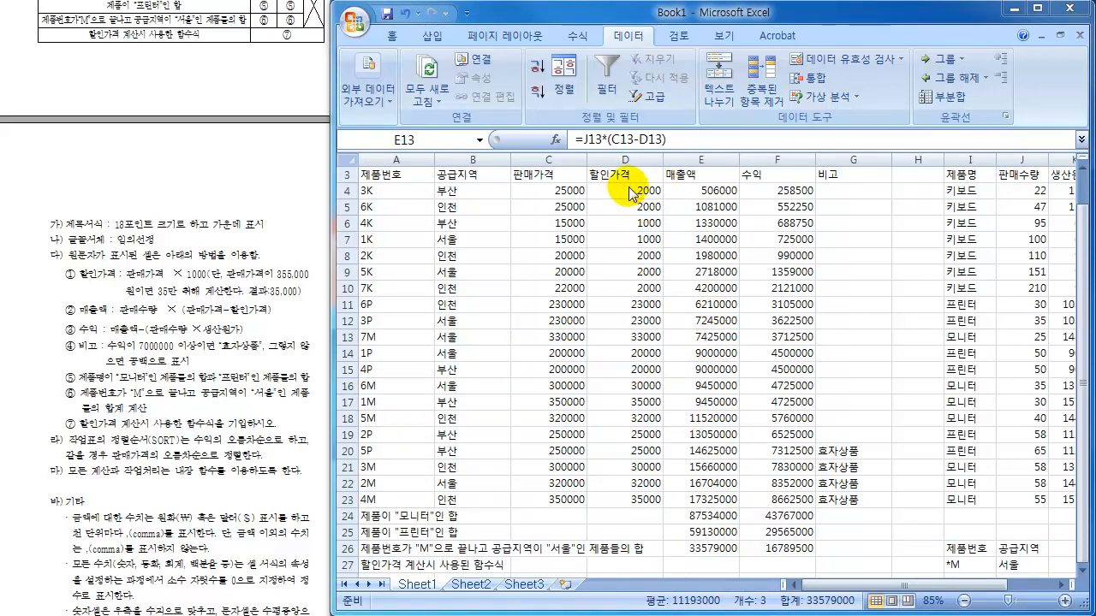
- Copy the formula text =INT(C4/10000)*1000 from the first discount price cell, D4, leaving the cell unedited
click(632, 189)
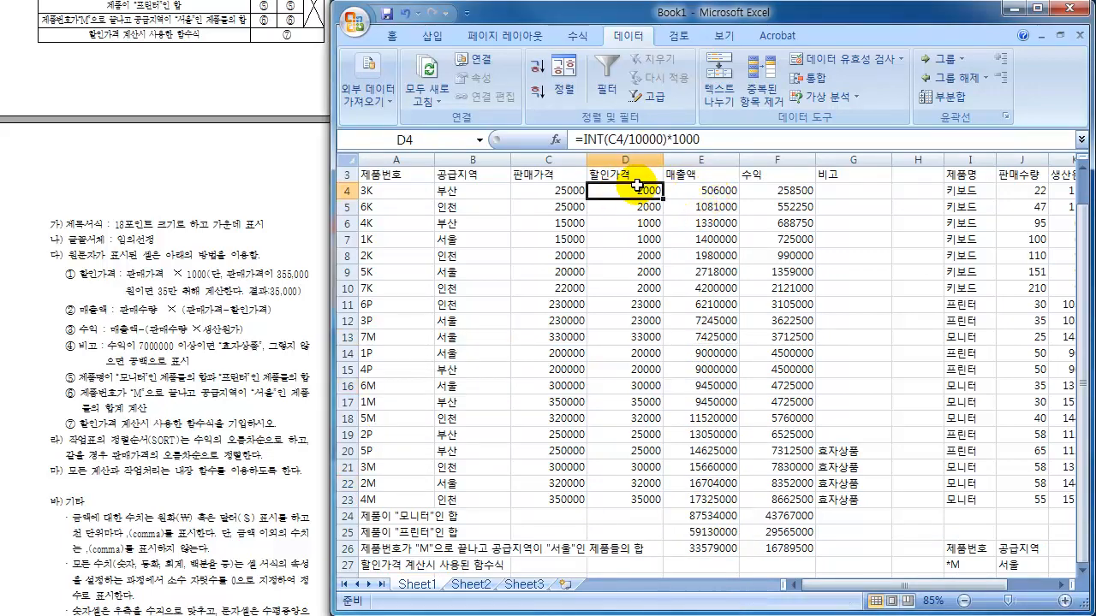
drag(703, 139, 541, 156)
key(ctrl+c)
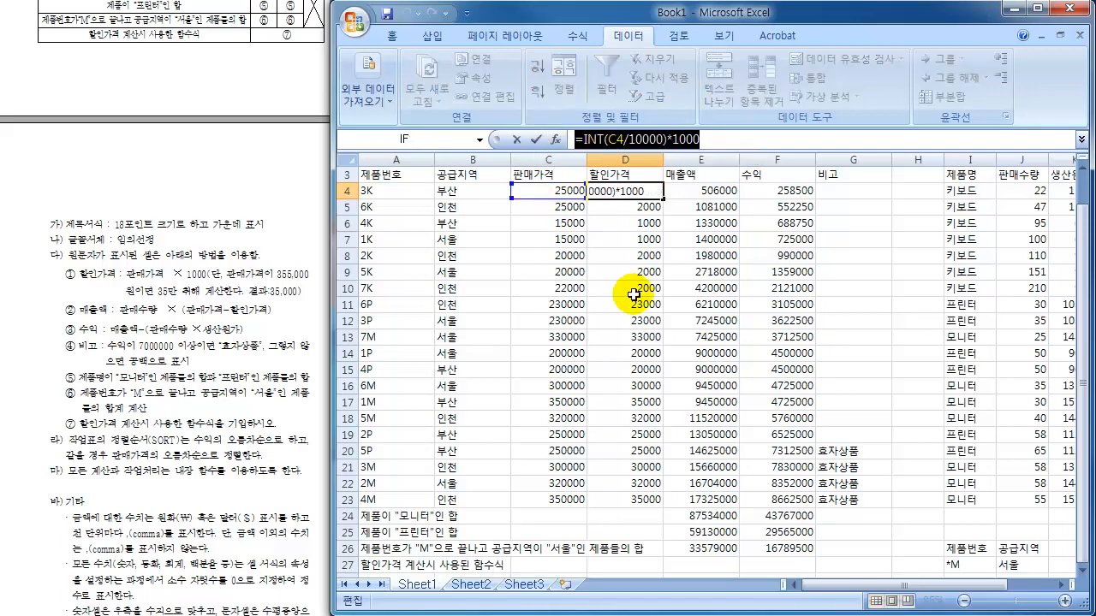
key(Escape)
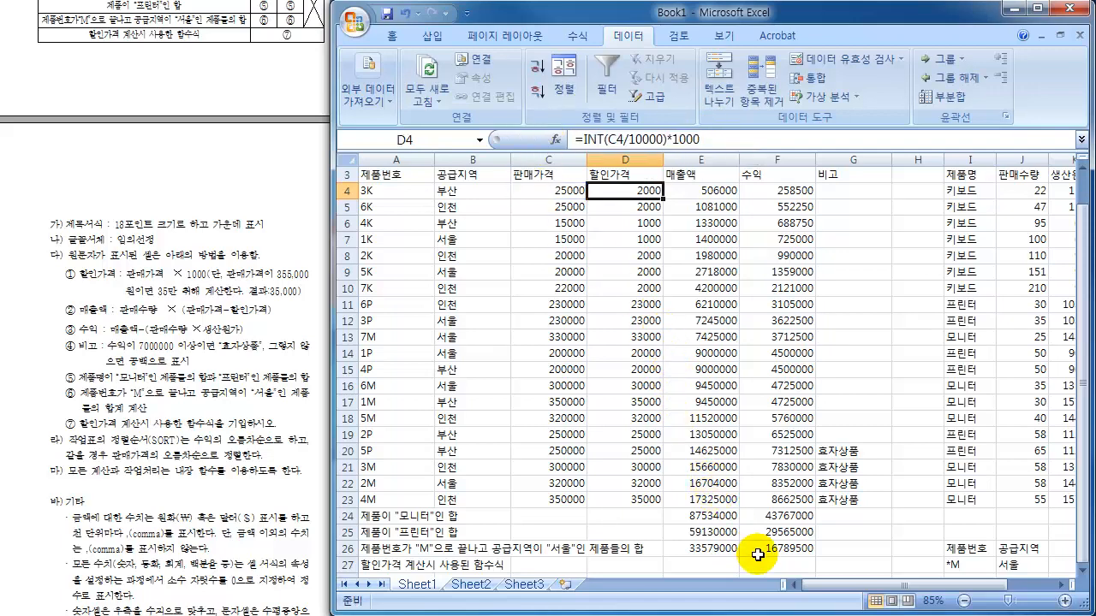
- Enter the copied discount formula in E27 as literal text, '=INT(C4/10000)*1000, with a leading apostrophe
click(696, 569)
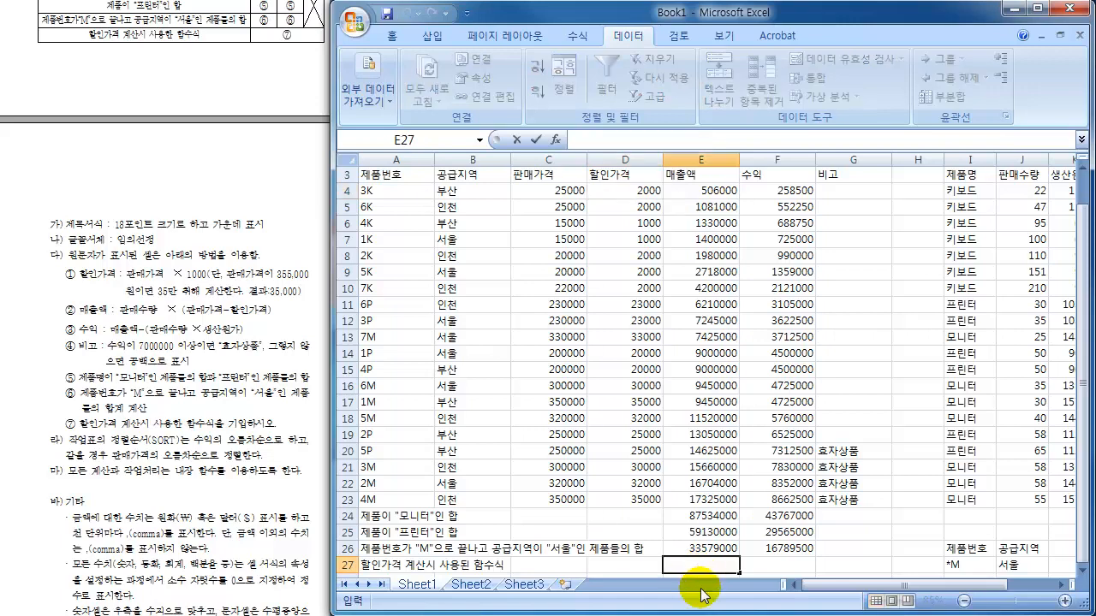
key(ctrl+v)
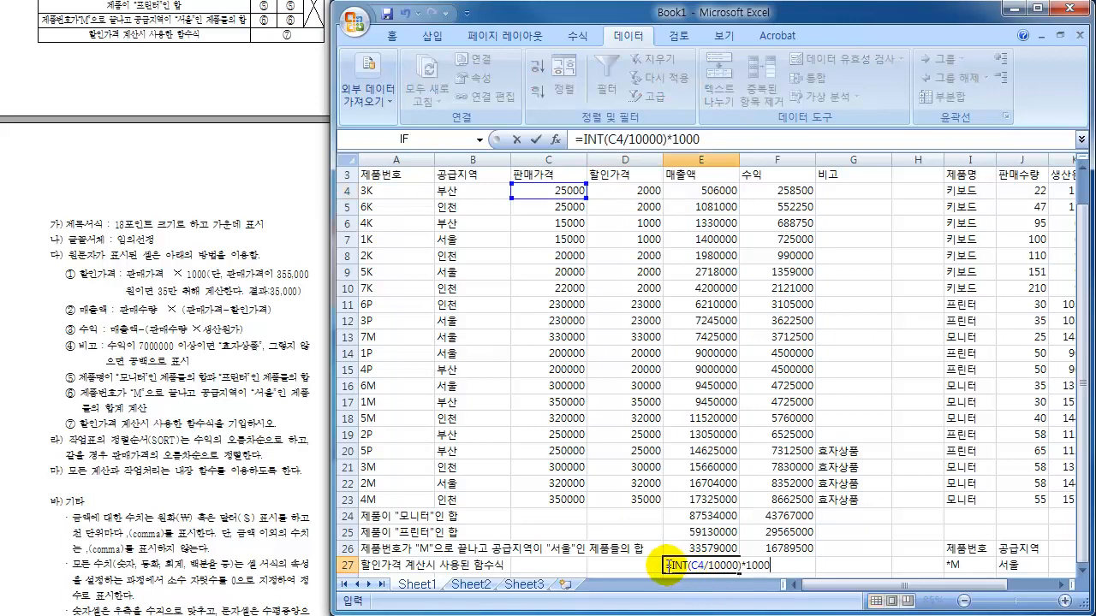
click(667, 566)
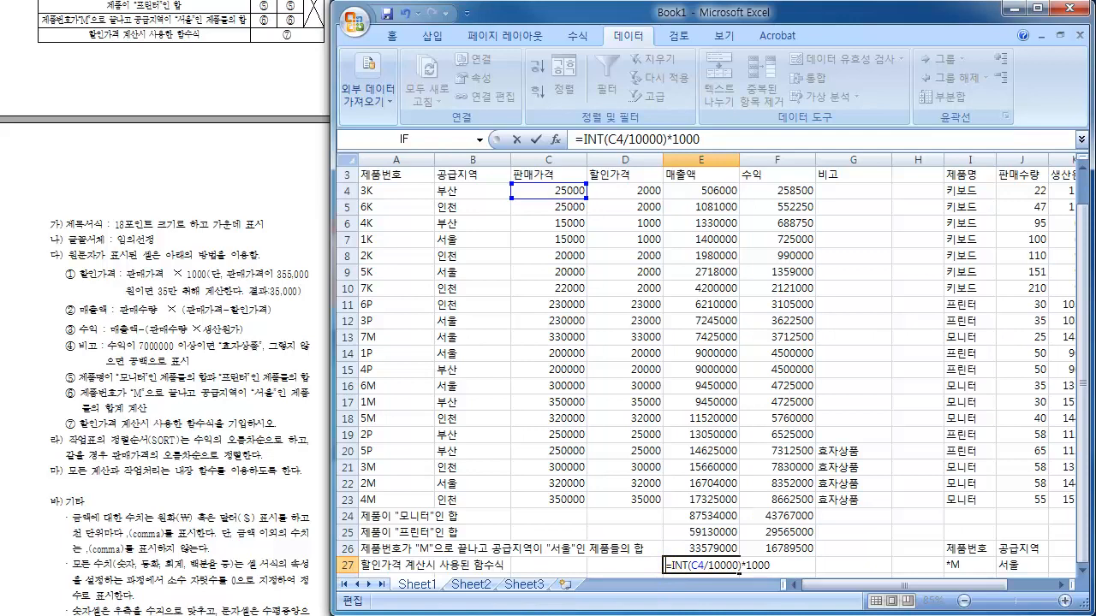
key(Home)
text(')
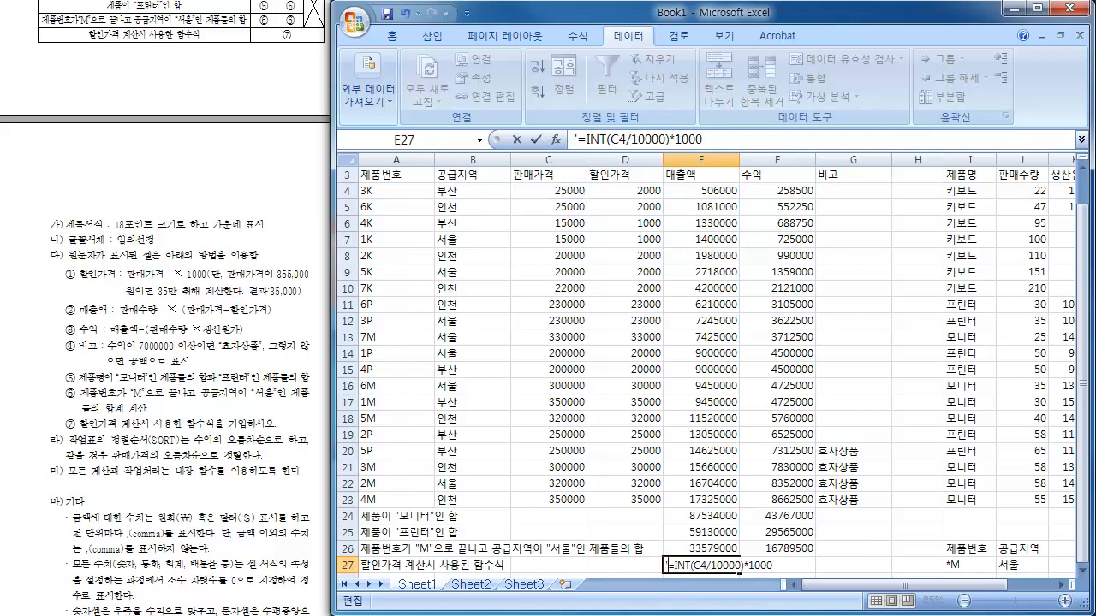
key(Return)
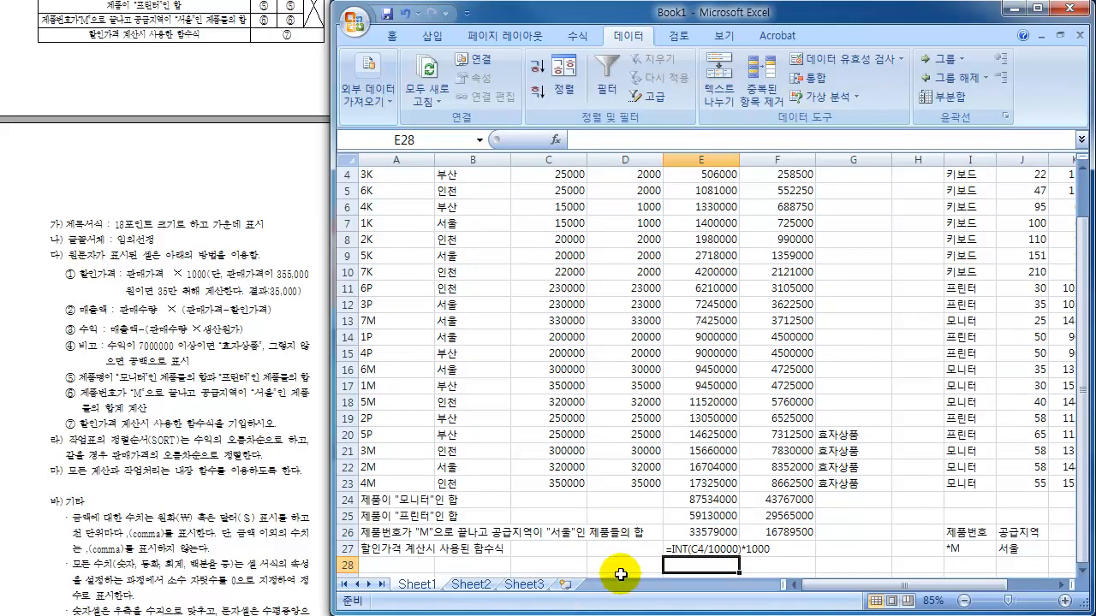
- Examine the formula text in E27 against its row label and the discount price column D it comes from
click(712, 552)
scroll(712, 552, down, 1)
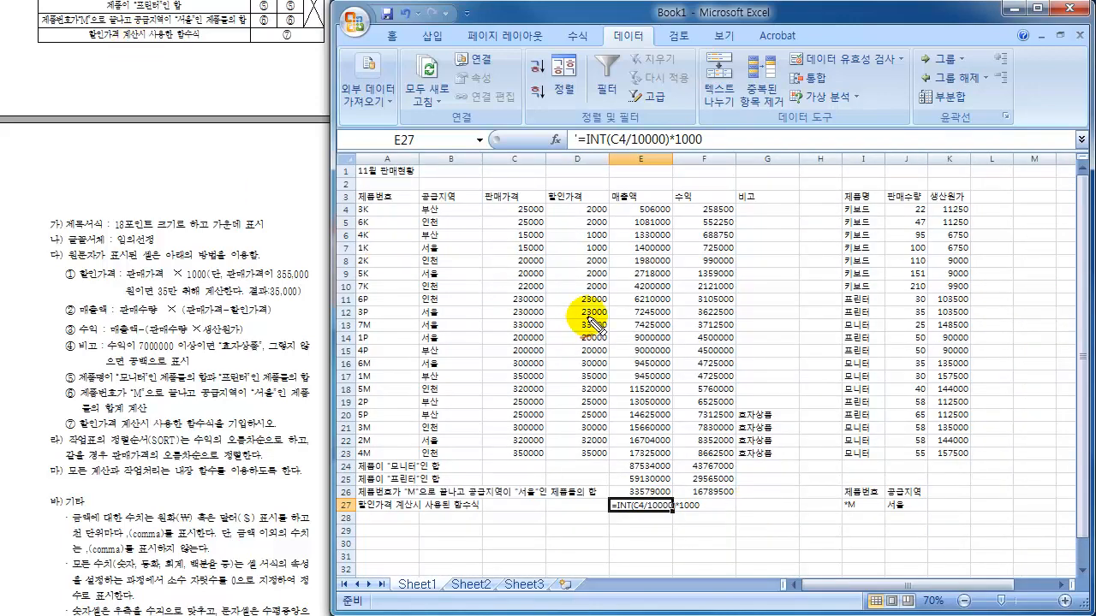
mouse_move(578, 215)
mouse_down()
mouse_move(576, 204)
mouse_move(606, 191)
mouse_move(536, 306)
mouse_move(572, 478)
mouse_move(603, 521)
mouse_up()
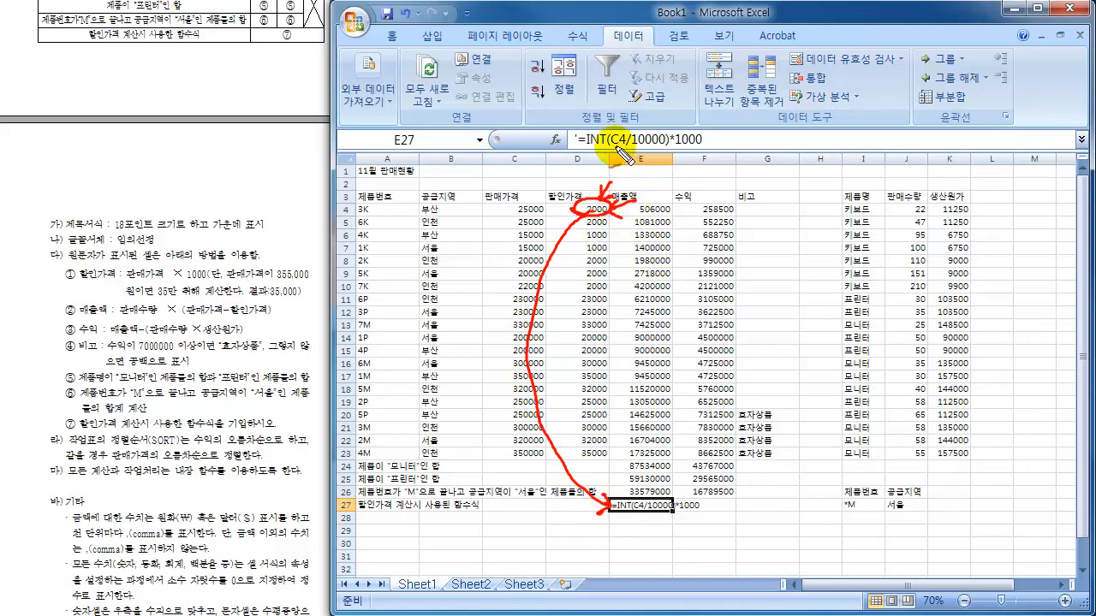
drag(580, 152, 620, 160)
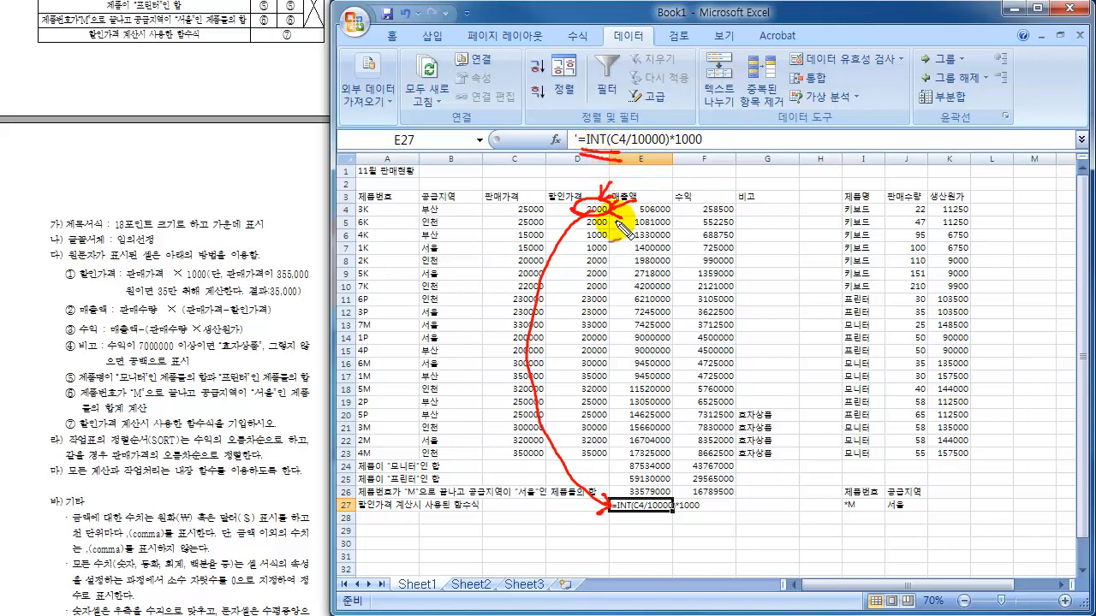
mouse_move(616, 226)
mouse_down()
mouse_move(599, 203)
mouse_move(597, 433)
mouse_move(579, 311)
mouse_move(573, 325)
mouse_up()
drag(560, 321, 583, 323)
mouse_move(578, 329)
mouse_down()
mouse_move(577, 346)
mouse_move(603, 319)
mouse_up()
mouse_move(575, 332)
mouse_down()
mouse_move(594, 328)
mouse_move(588, 350)
mouse_up()
mouse_move(640, 505)
mouse_down()
mouse_move(625, 515)
mouse_move(723, 514)
mouse_move(642, 505)
mouse_move(620, 521)
mouse_up()
drag(723, 486, 710, 505)
mouse_move(708, 490)
mouse_down()
mouse_move(710, 505)
mouse_move(733, 504)
mouse_up()
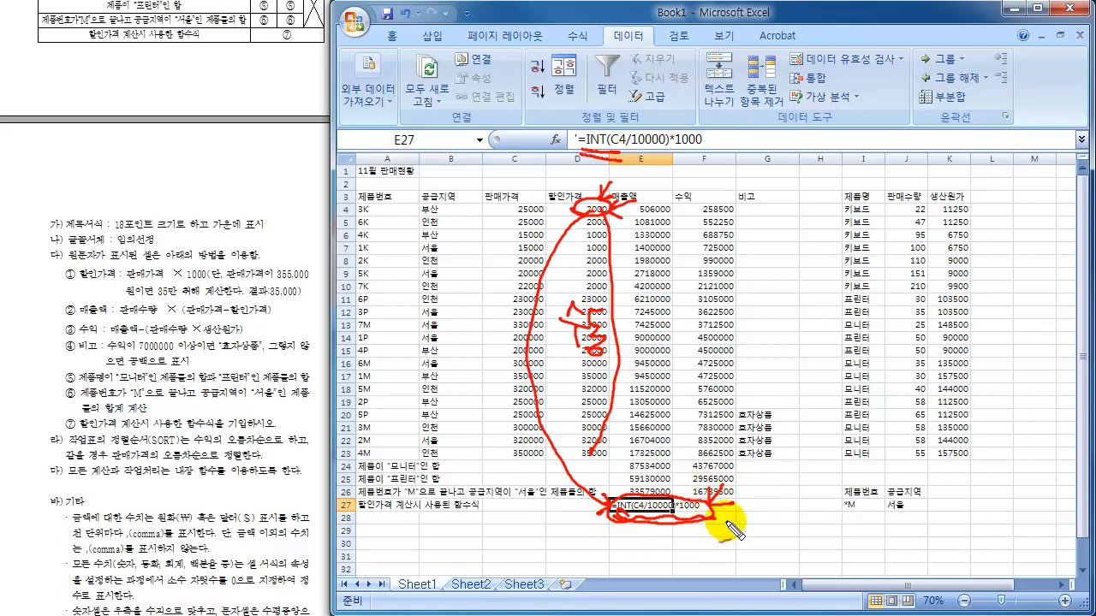
mouse_move(745, 516)
mouse_down()
mouse_move(773, 535)
mouse_move(717, 544)
mouse_move(781, 505)
mouse_move(721, 518)
mouse_move(728, 500)
mouse_up()
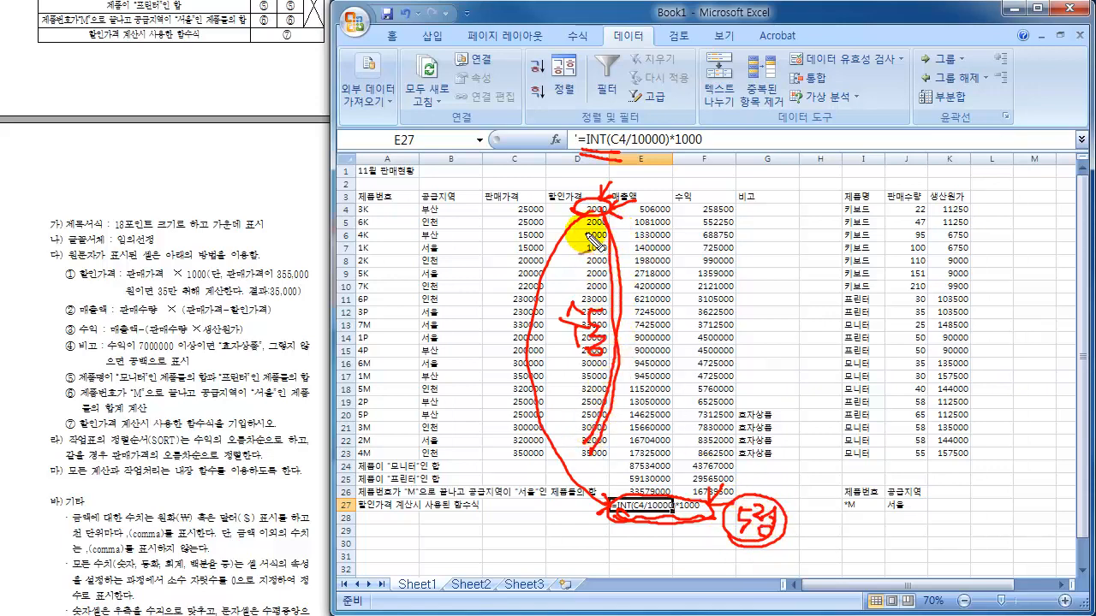
mouse_move(596, 215)
mouse_down()
mouse_move(548, 289)
mouse_move(570, 440)
mouse_move(600, 436)
mouse_up()
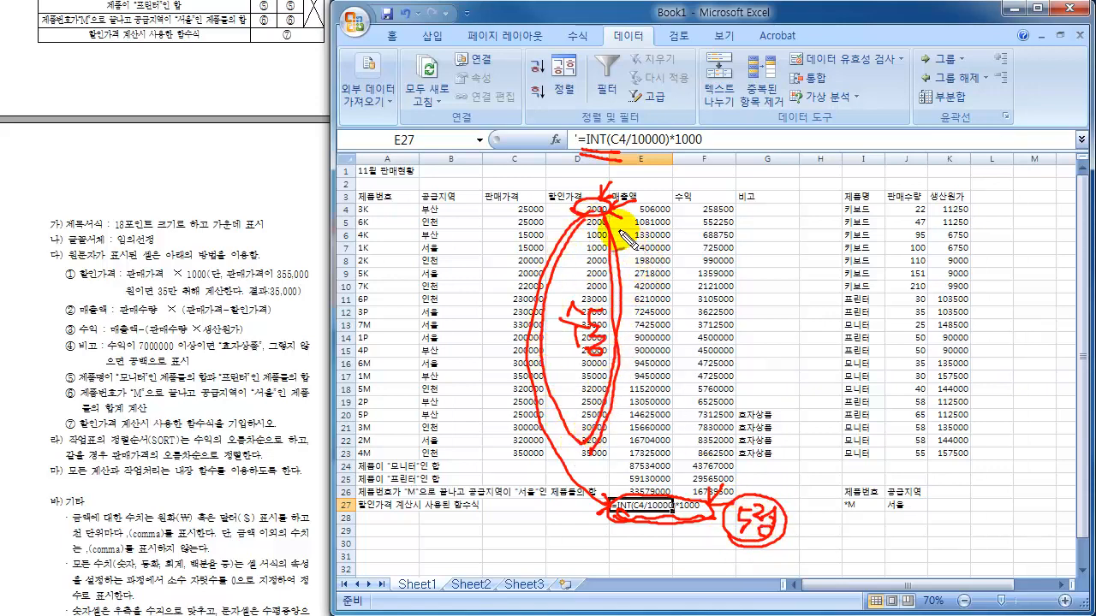
drag(616, 220, 599, 436)
drag(654, 287, 638, 394)
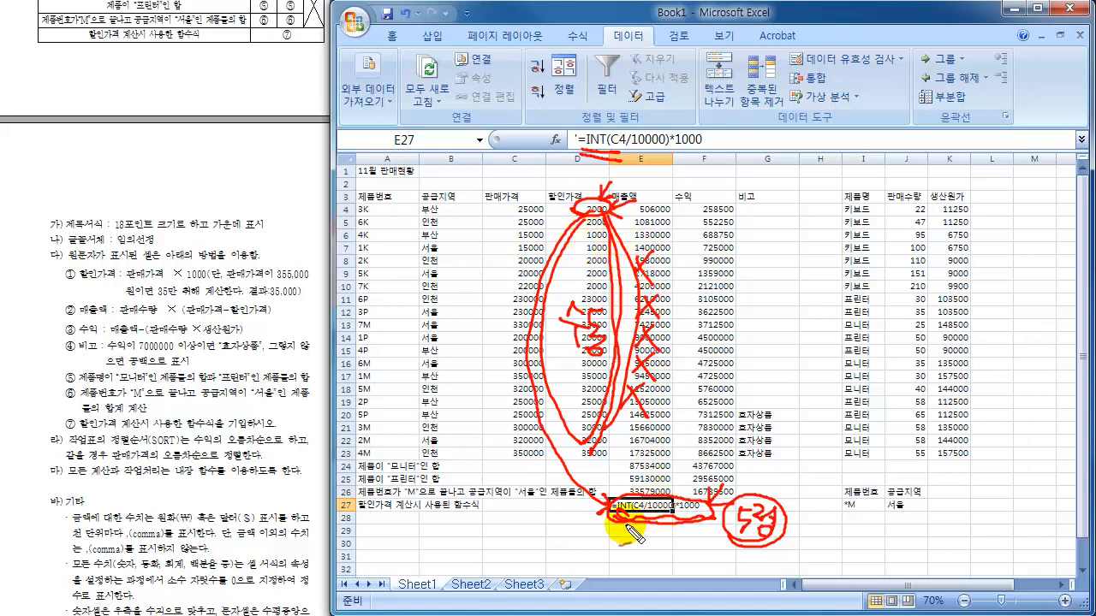
drag(410, 513, 484, 516)
mouse_move(604, 514)
mouse_down()
mouse_move(687, 514)
mouse_move(711, 530)
mouse_move(735, 501)
mouse_move(728, 535)
mouse_move(724, 524)
mouse_up()
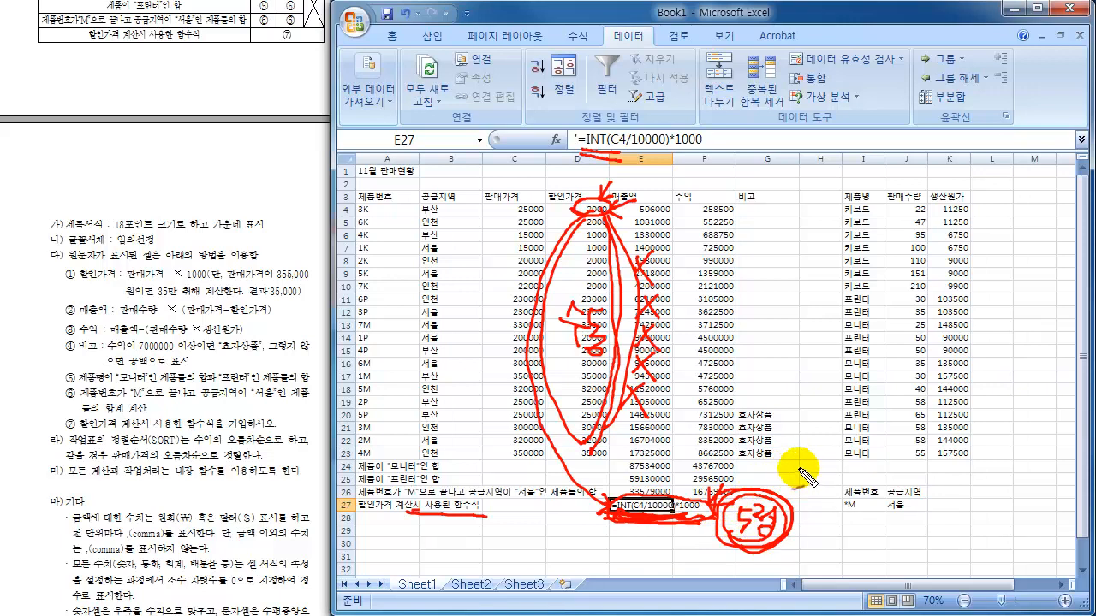
drag(777, 477, 770, 495)
drag(769, 496, 791, 492)
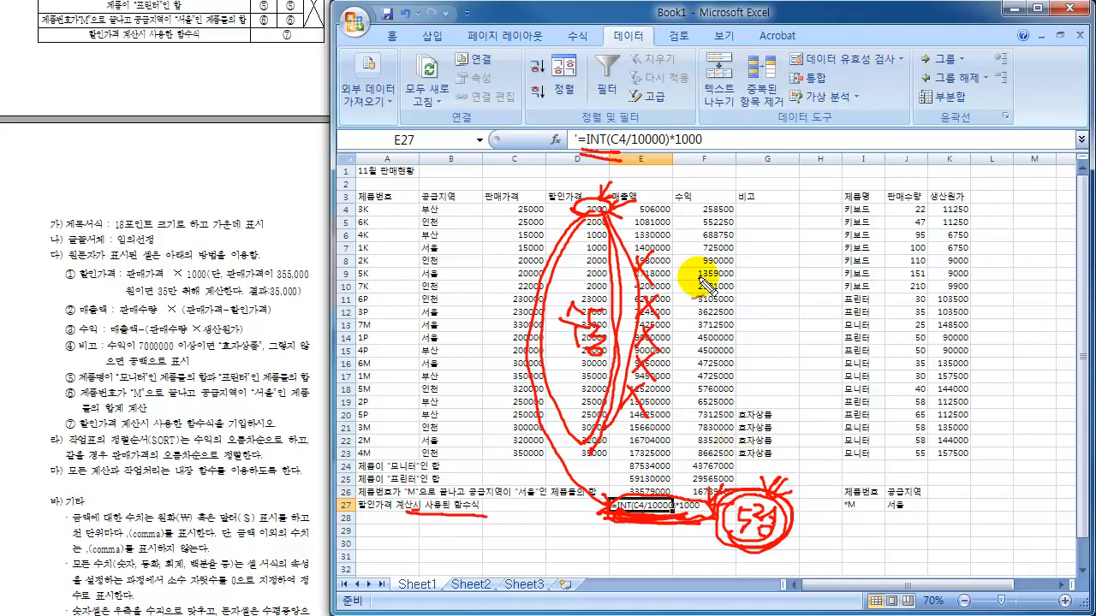
key(Escape)
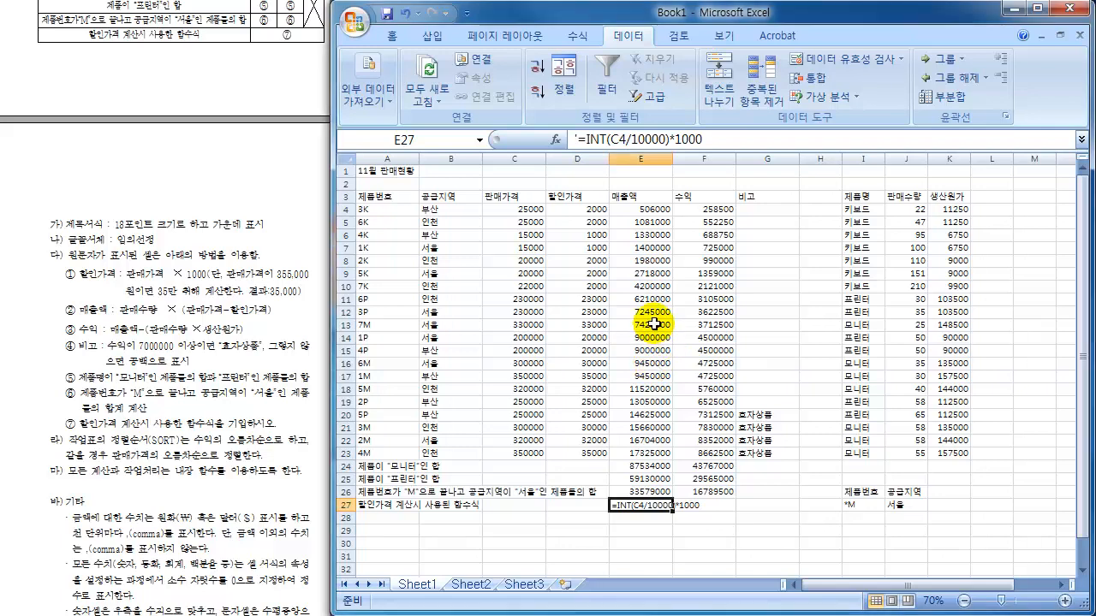
- Compare the table's summary rows 24 to 27 with the 11월 판매현황 layout on the task sheet
scroll(653, 323, up, 1)
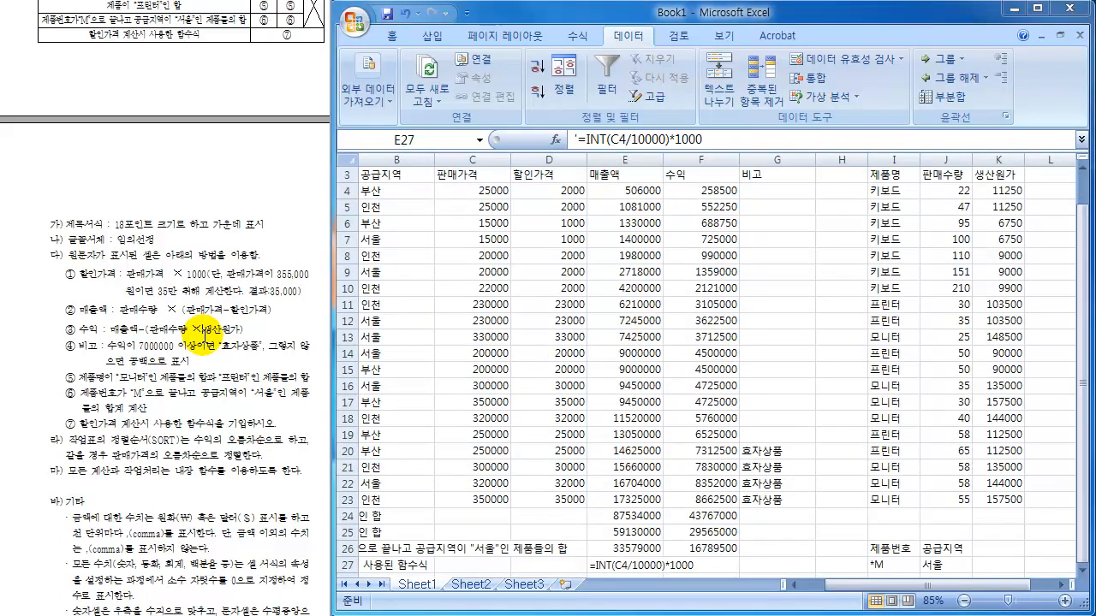
scroll(206, 342, up, 3)
scroll(206, 343, up, 3)
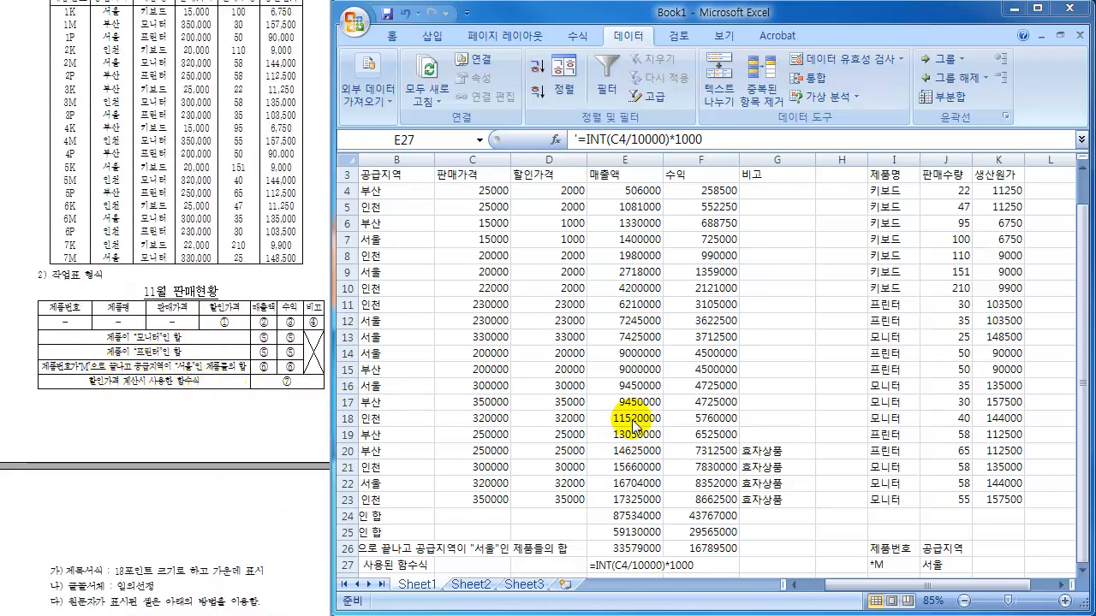
click(726, 426)
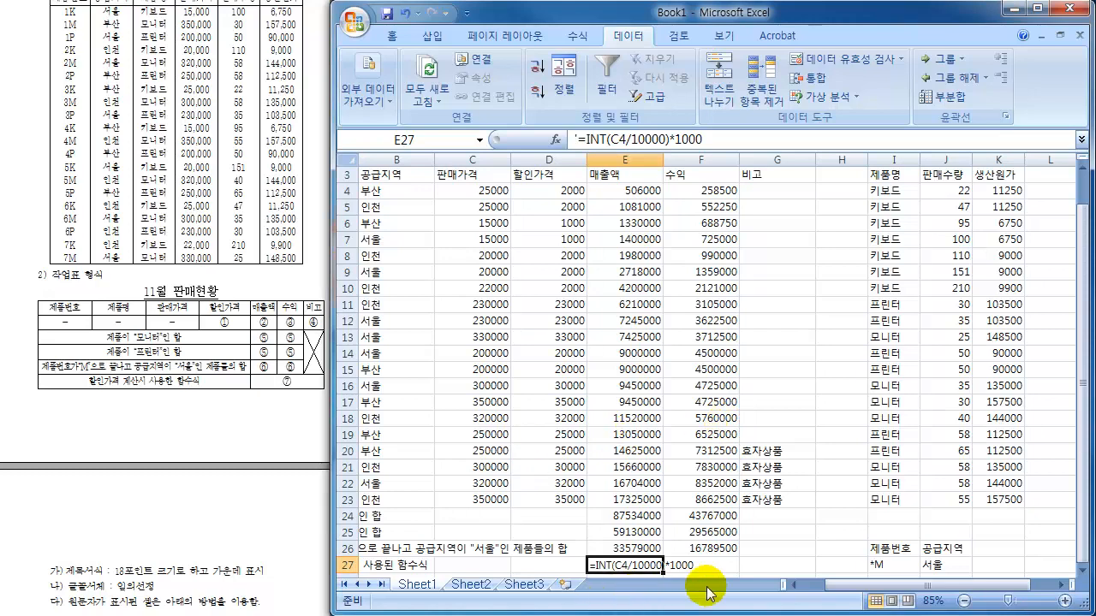
drag(904, 592, 860, 589)
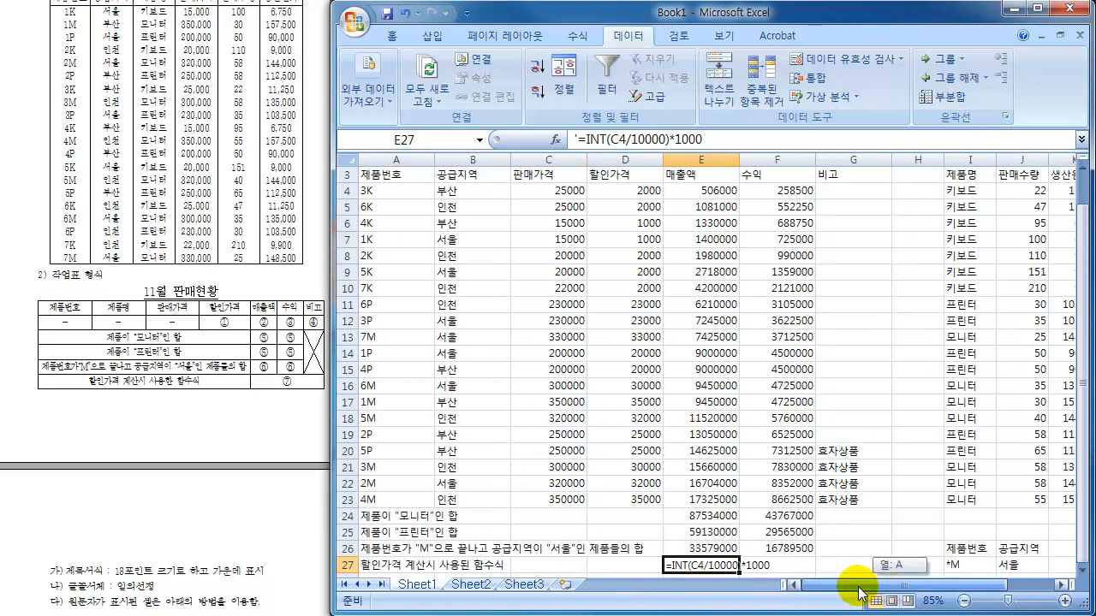
click(711, 353)
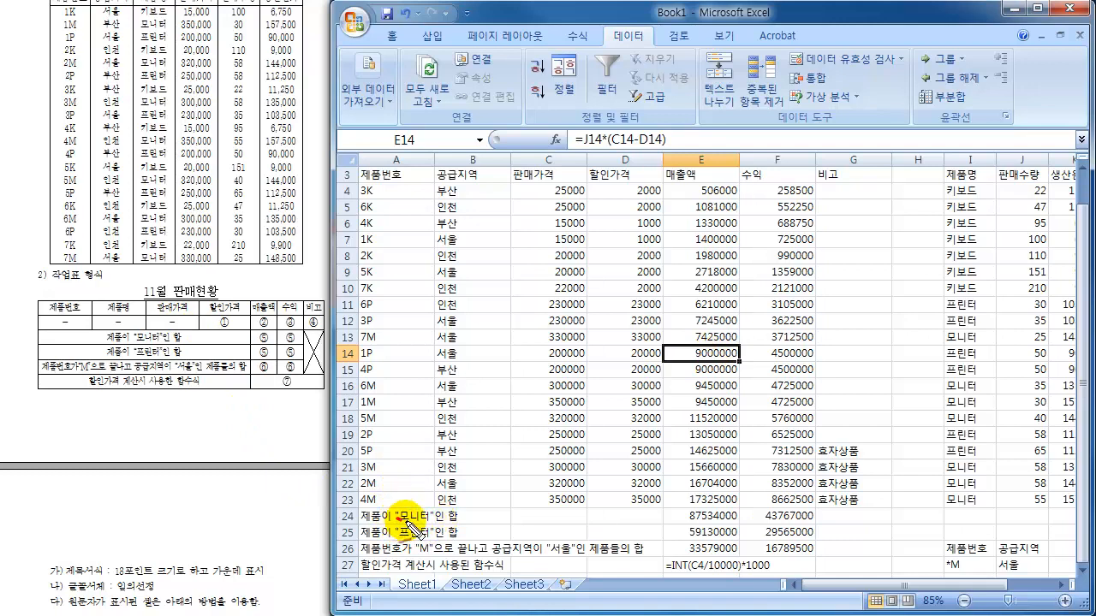
- Examine the 모니터 and 프린터 totals in E24:F25 against the cells marked ⑤ in the task sheet layout
mouse_move(405, 521)
mouse_down()
mouse_move(435, 506)
mouse_move(408, 516)
mouse_move(423, 524)
mouse_up()
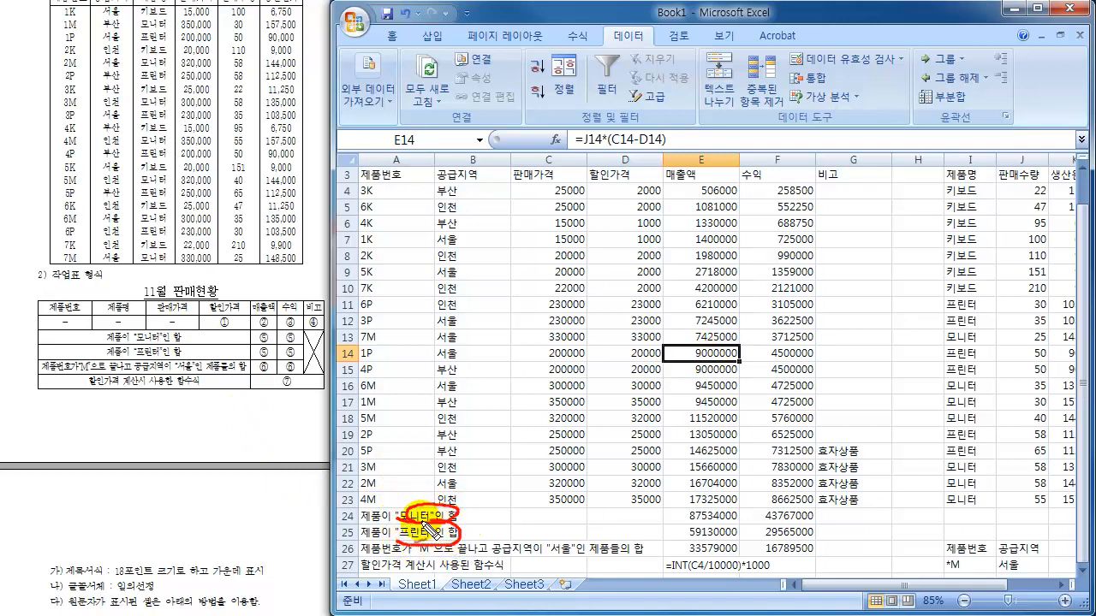
drag(690, 513, 693, 535)
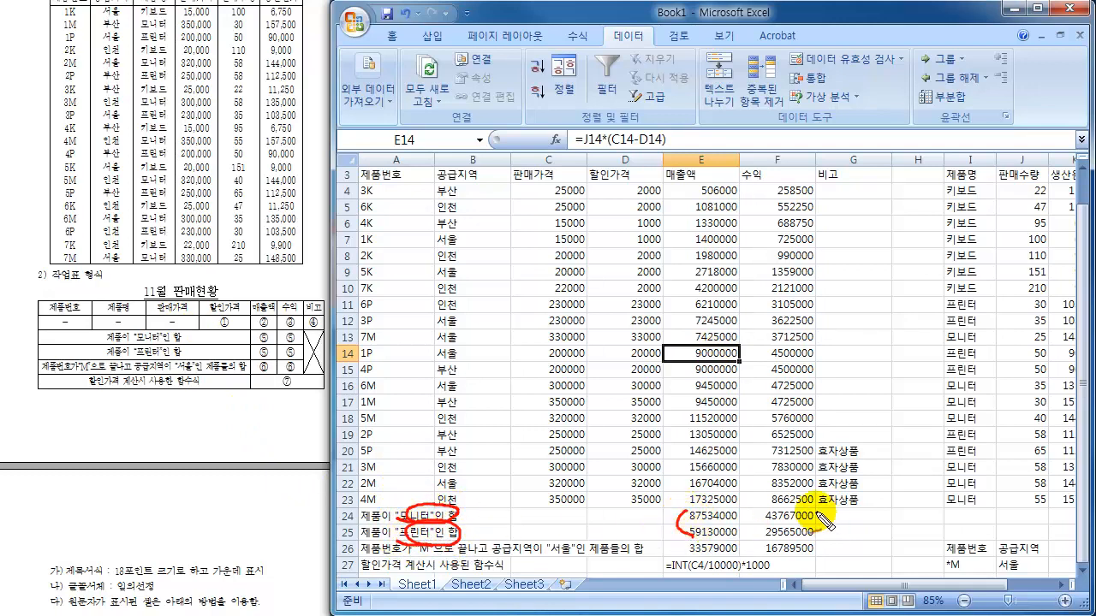
drag(817, 512, 812, 541)
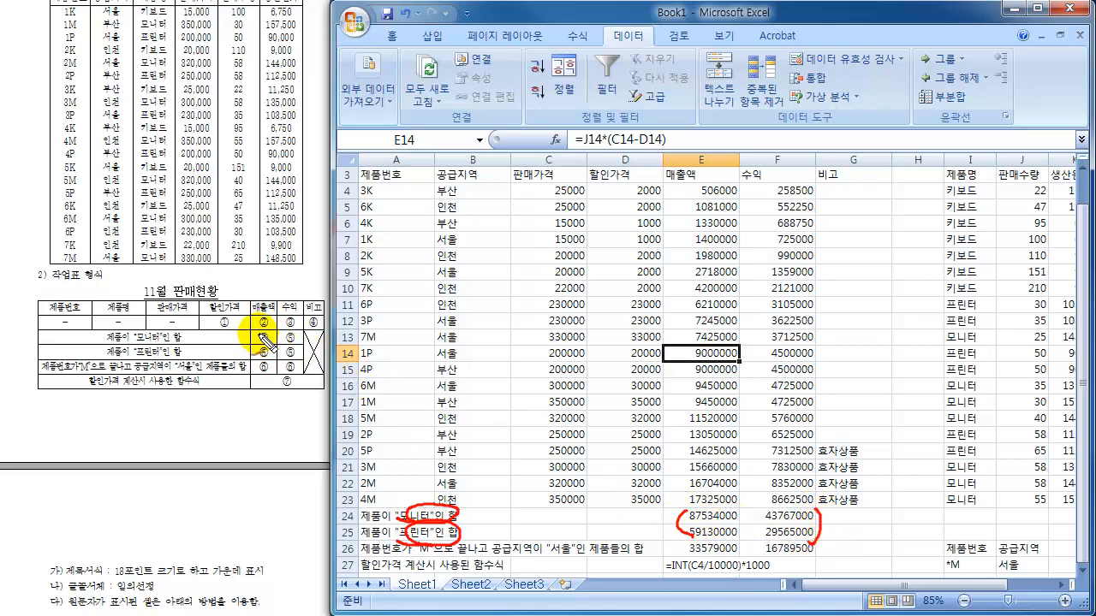
mouse_move(262, 334)
mouse_down()
mouse_move(257, 356)
mouse_move(300, 357)
mouse_up()
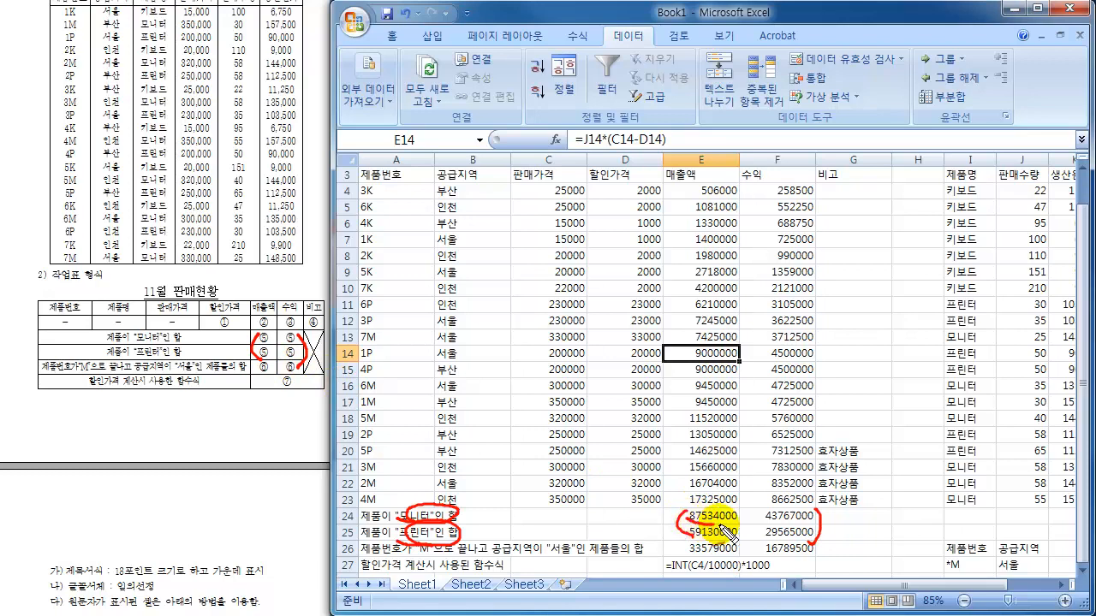
mouse_move(692, 503)
mouse_down()
mouse_move(709, 522)
mouse_move(751, 522)
mouse_move(743, 532)
mouse_move(805, 517)
mouse_move(815, 550)
mouse_move(826, 540)
mouse_up()
drag(672, 507, 669, 540)
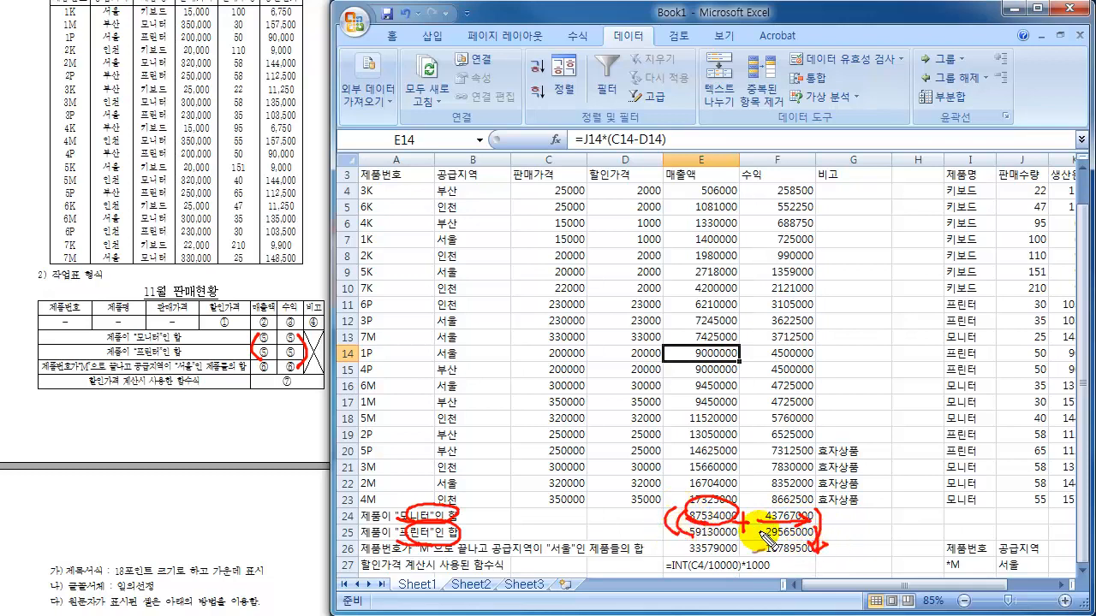
drag(820, 512, 829, 545)
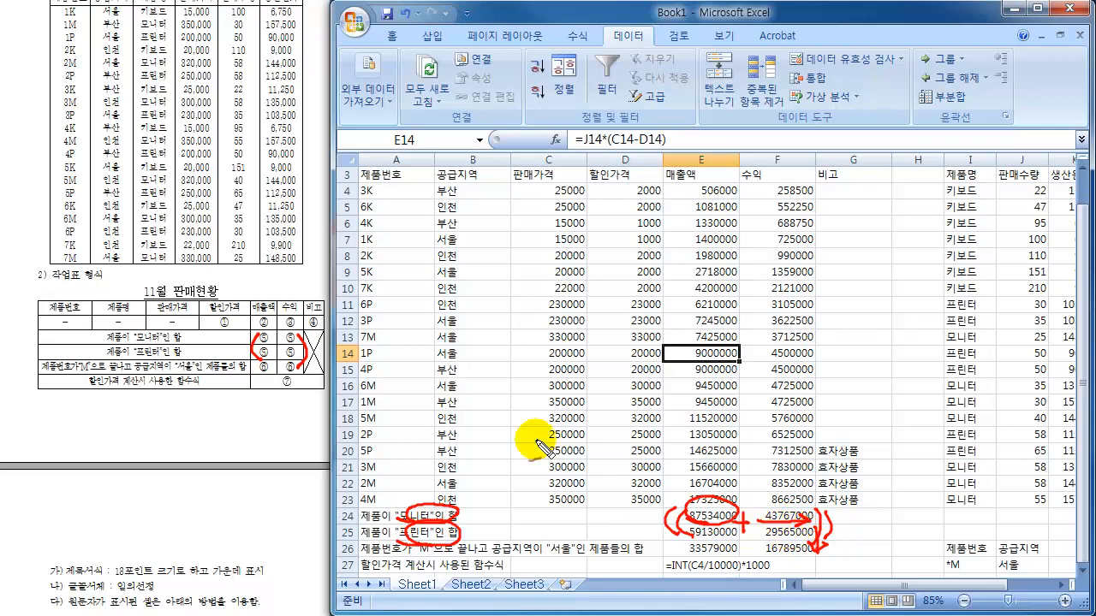
mouse_move(310, 347)
mouse_down()
mouse_move(246, 332)
mouse_move(255, 363)
mouse_up()
mouse_move(687, 519)
mouse_down()
mouse_move(723, 502)
mouse_move(703, 524)
mouse_up()
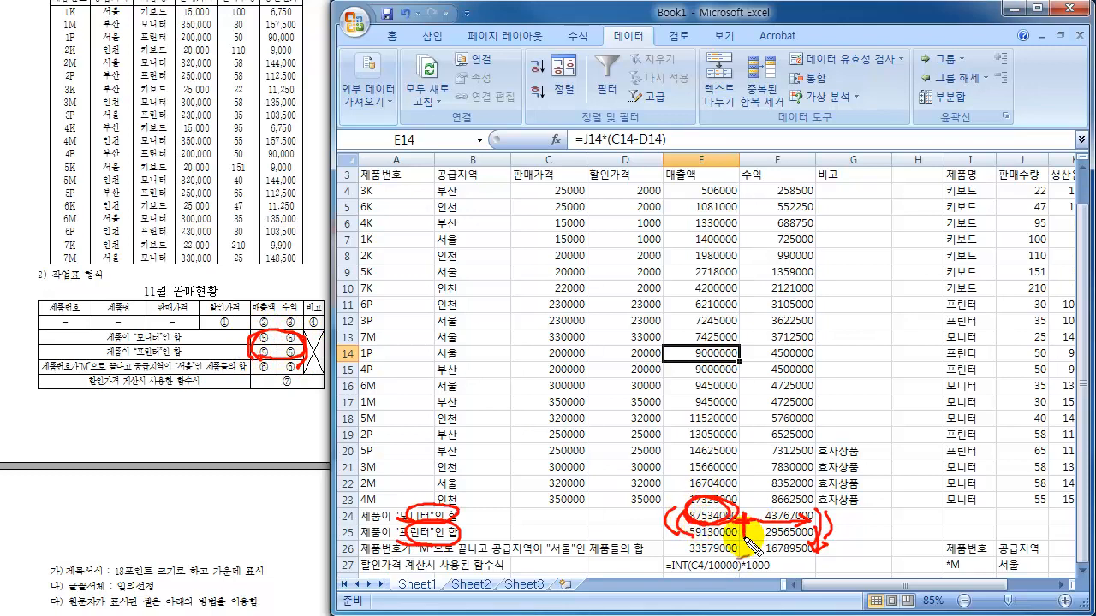
drag(818, 548, 824, 538)
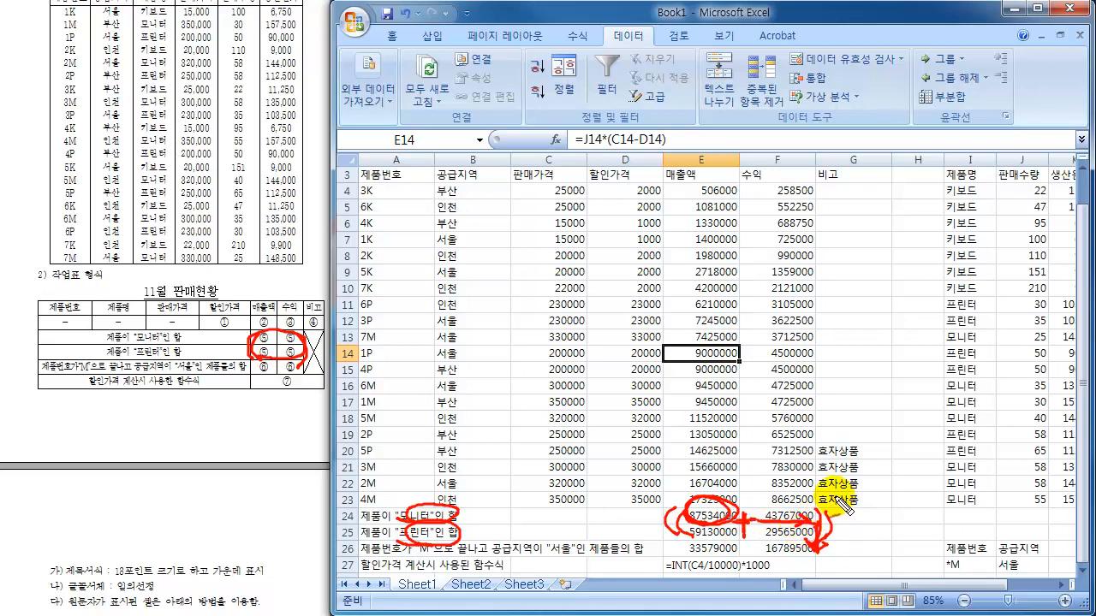
mouse_move(843, 488)
mouse_down()
mouse_move(826, 502)
mouse_move(835, 505)
mouse_up()
drag(642, 509, 675, 528)
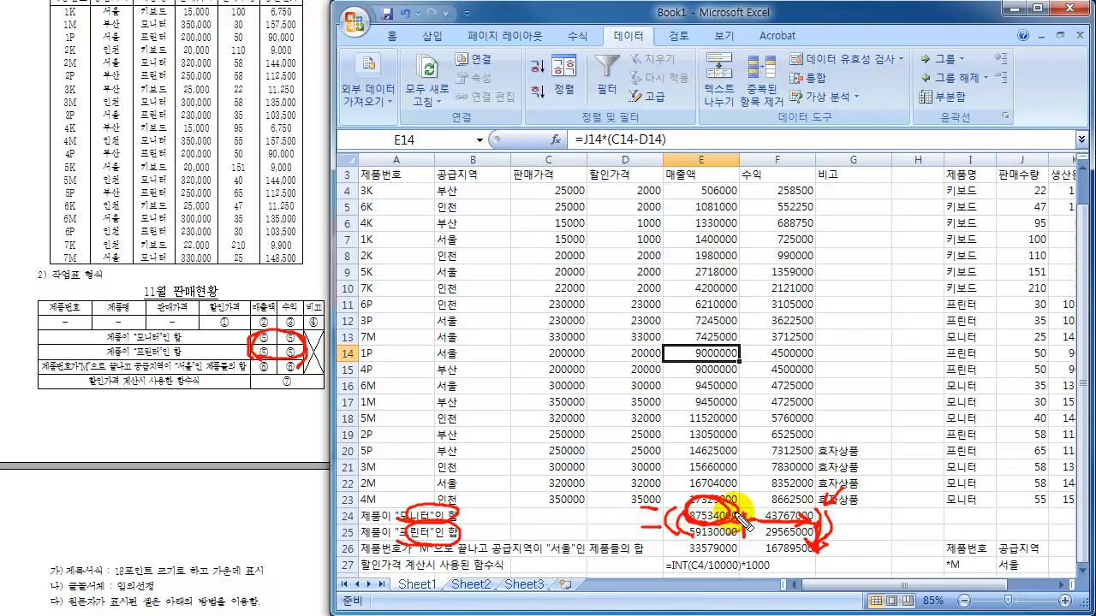
key(Escape)
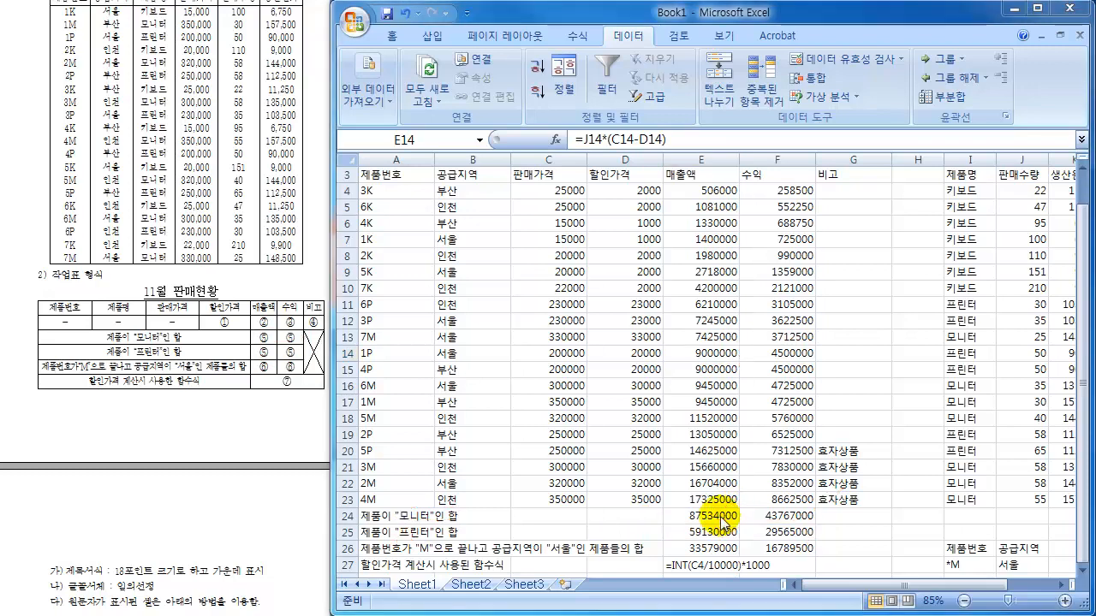
- Trace the row 24 and 25 totals from 매출액 to 수익 and to the area under the 제품명 column
drag(672, 508, 672, 522)
mouse_move(694, 522)
mouse_down()
mouse_move(761, 515)
mouse_move(700, 512)
mouse_move(703, 530)
mouse_move(745, 526)
mouse_move(758, 544)
mouse_up()
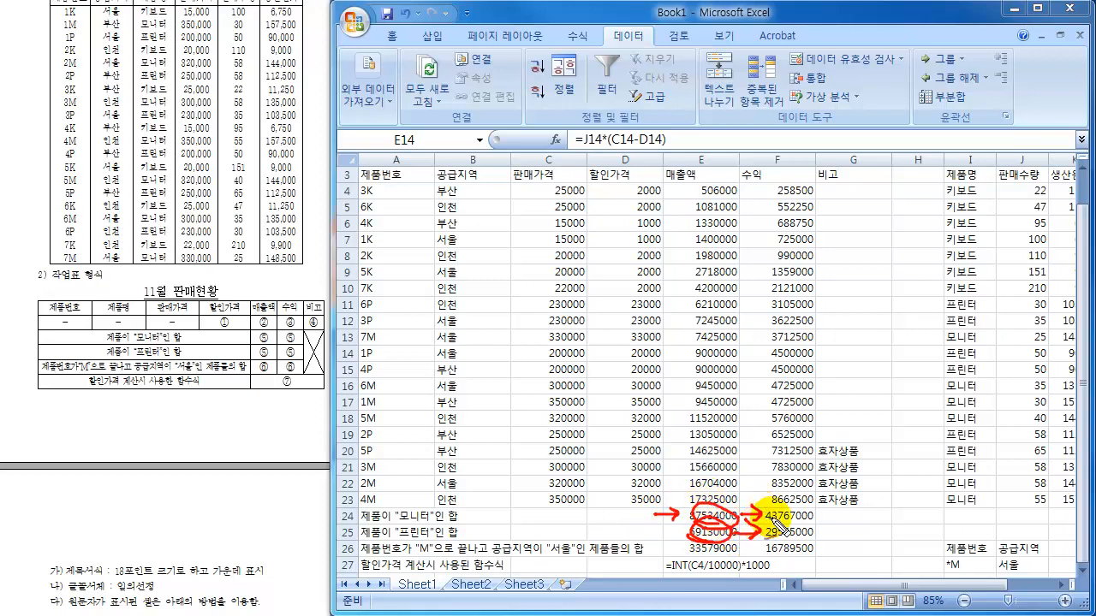
mouse_move(976, 508)
mouse_down()
mouse_move(947, 522)
mouse_move(985, 514)
mouse_move(964, 523)
mouse_move(976, 525)
mouse_up()
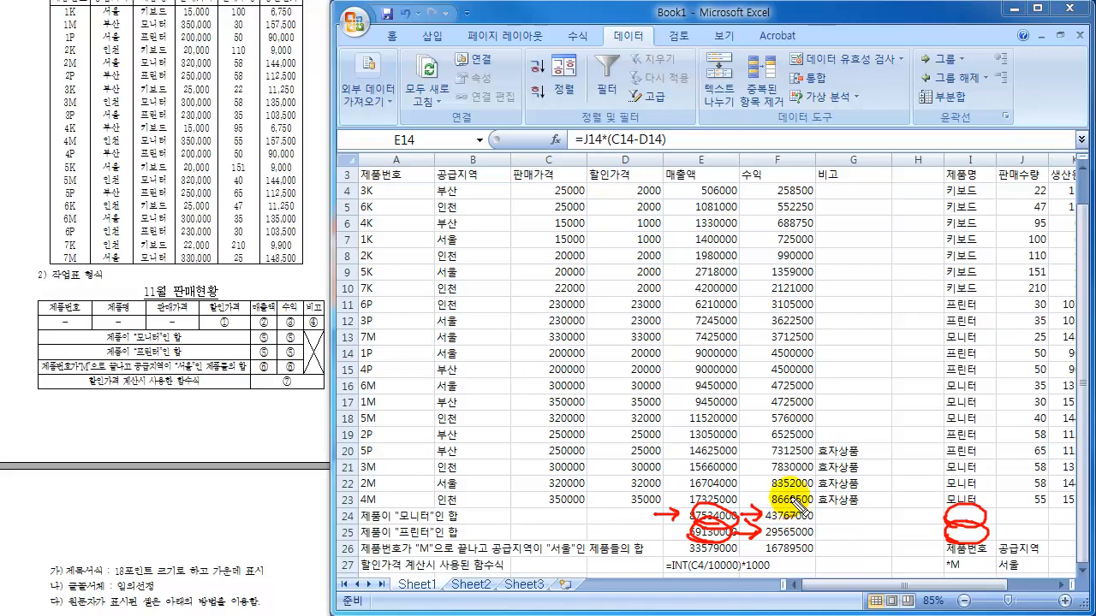
key(Escape)
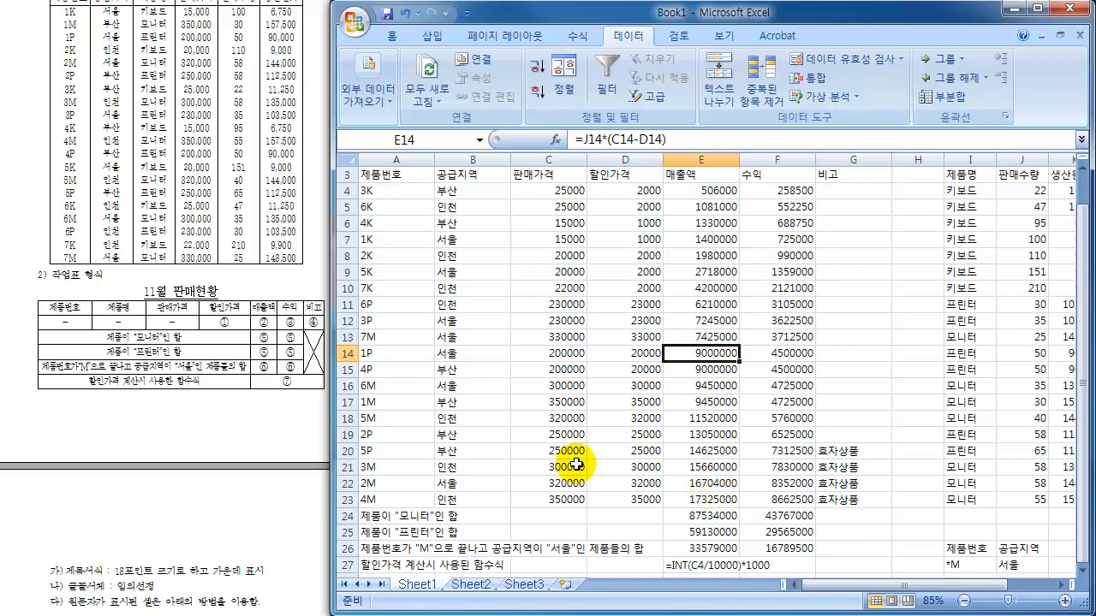
- Format the title 11월 판매현황 in A1 as 18-point, bold and underlined text
click(560, 404)
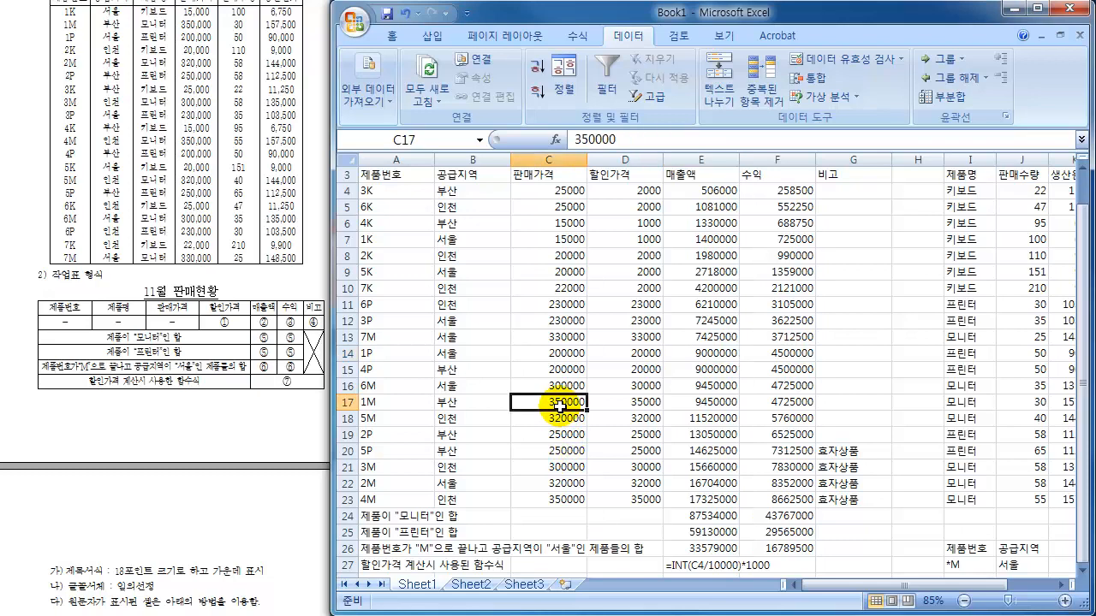
scroll(560, 408, down, 2)
scroll(560, 407, up, 3)
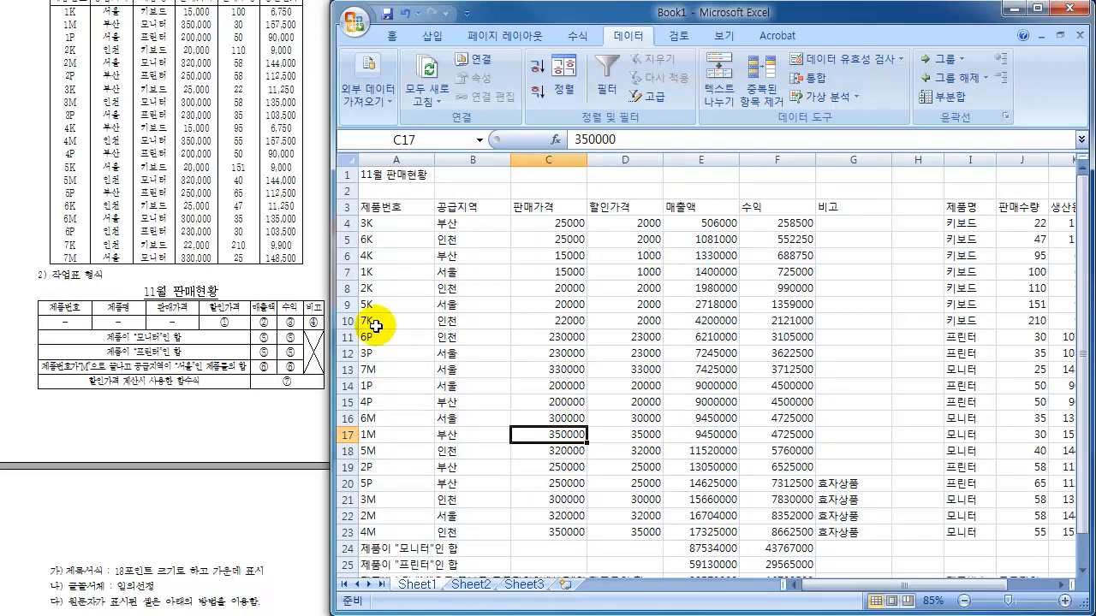
click(390, 175)
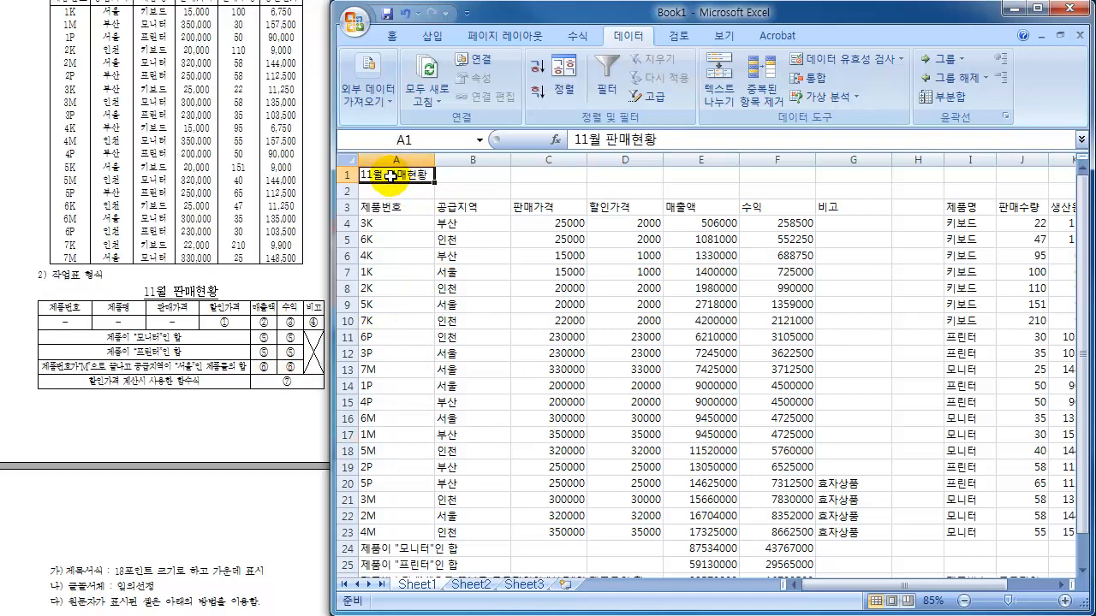
click(390, 33)
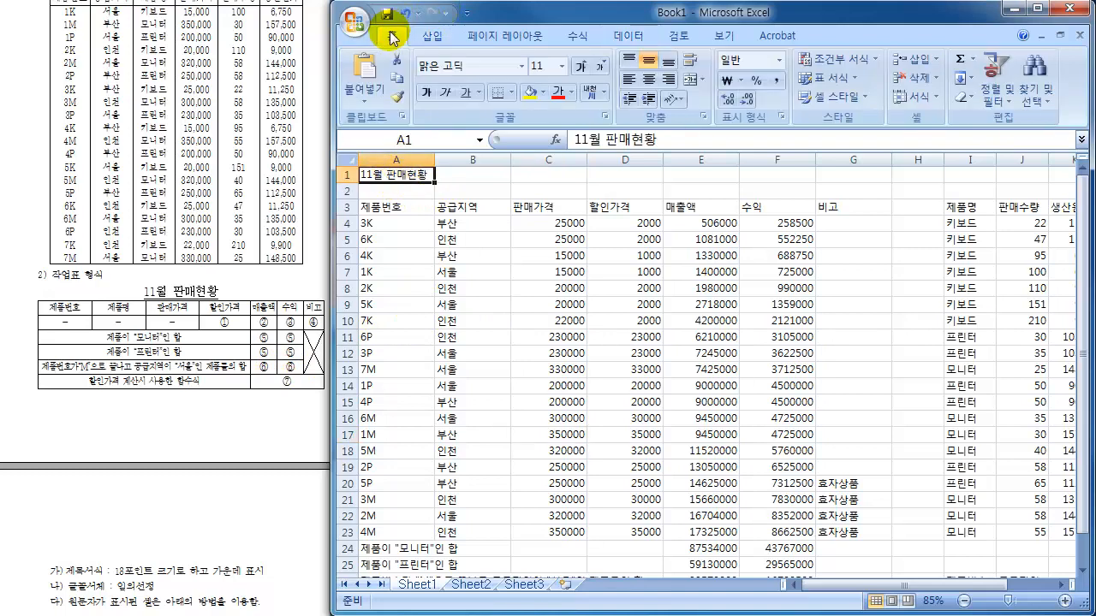
click(563, 67)
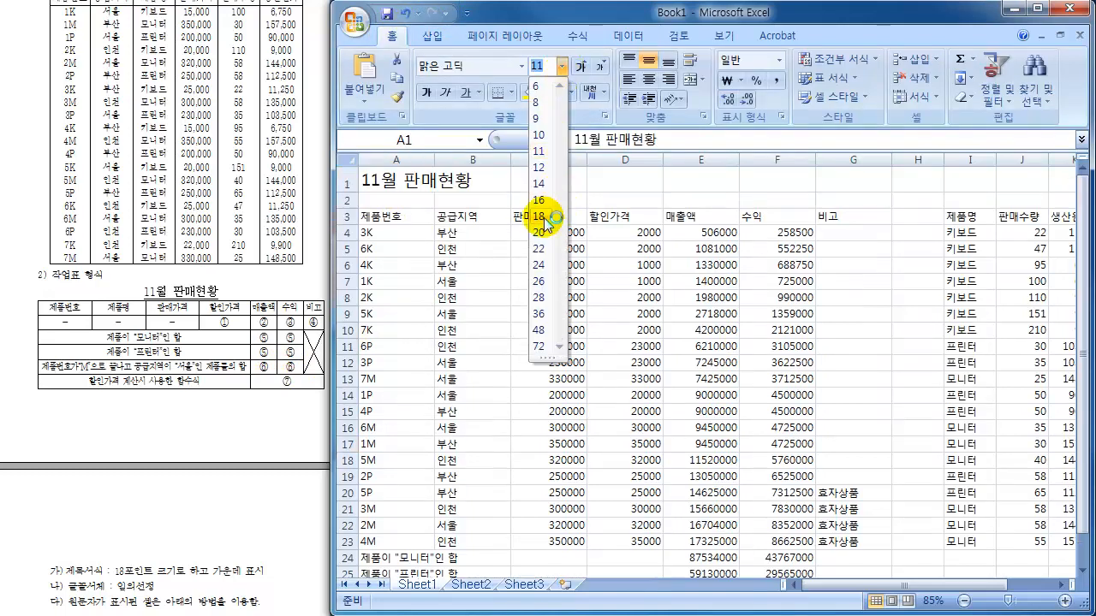
click(541, 218)
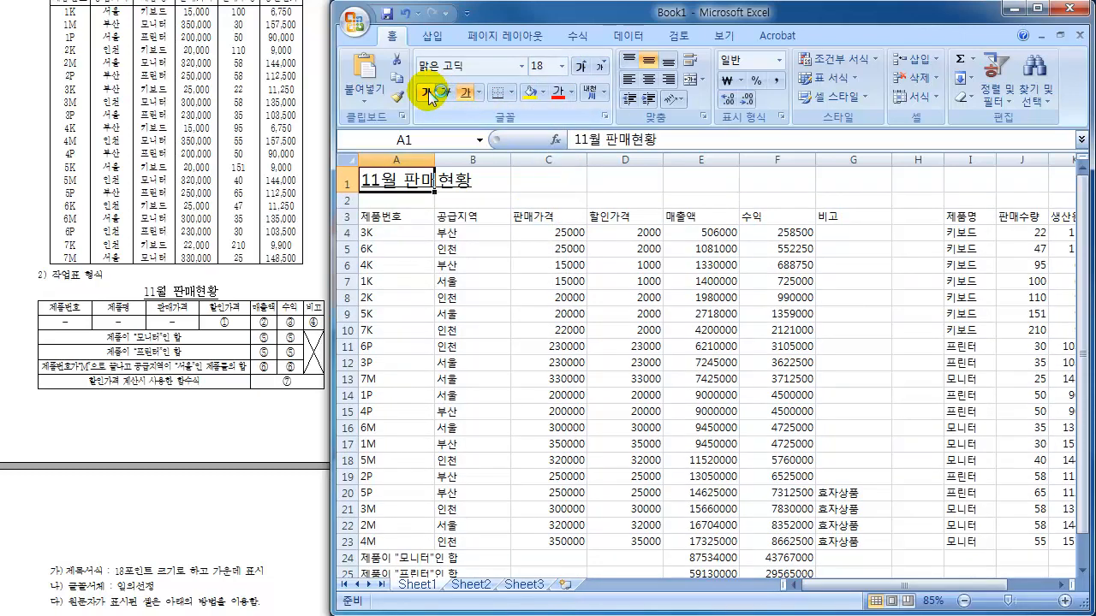
- Merge and center the title across A1:G1
drag(385, 180, 826, 188)
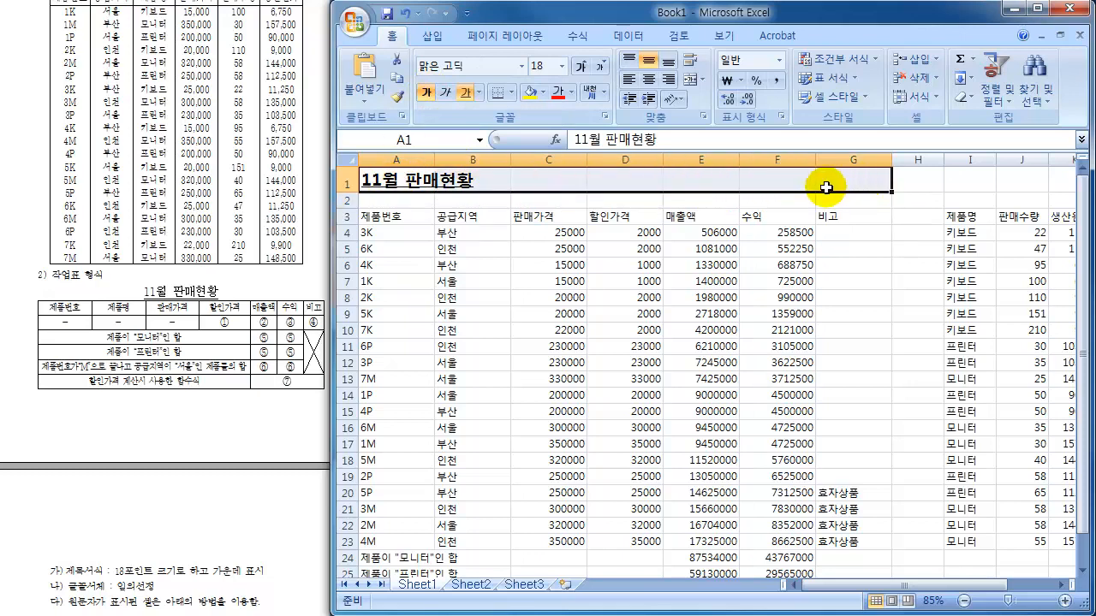
click(690, 79)
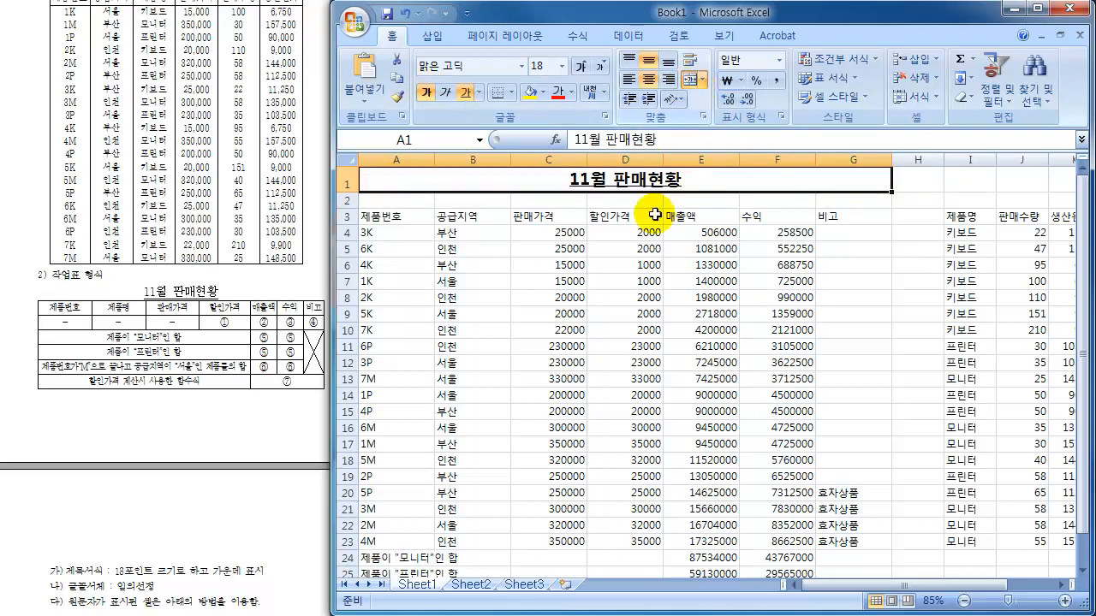
click(616, 317)
- Apply all borders to the table range A3:G27 and center its contents horizontally
click(392, 216)
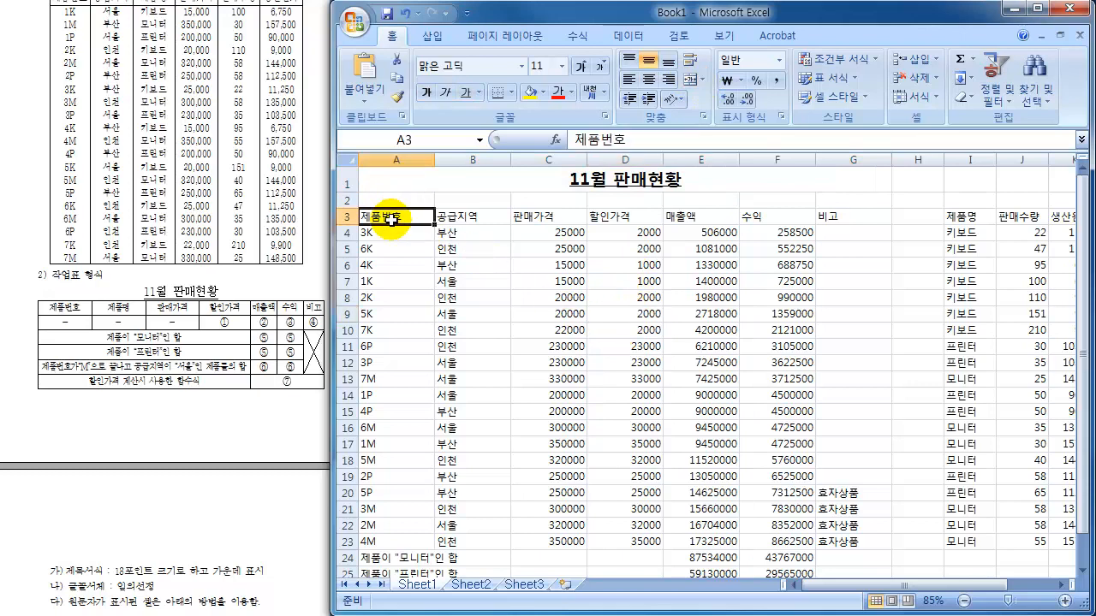
scroll(521, 298, down, 3)
shift+click(867, 451)
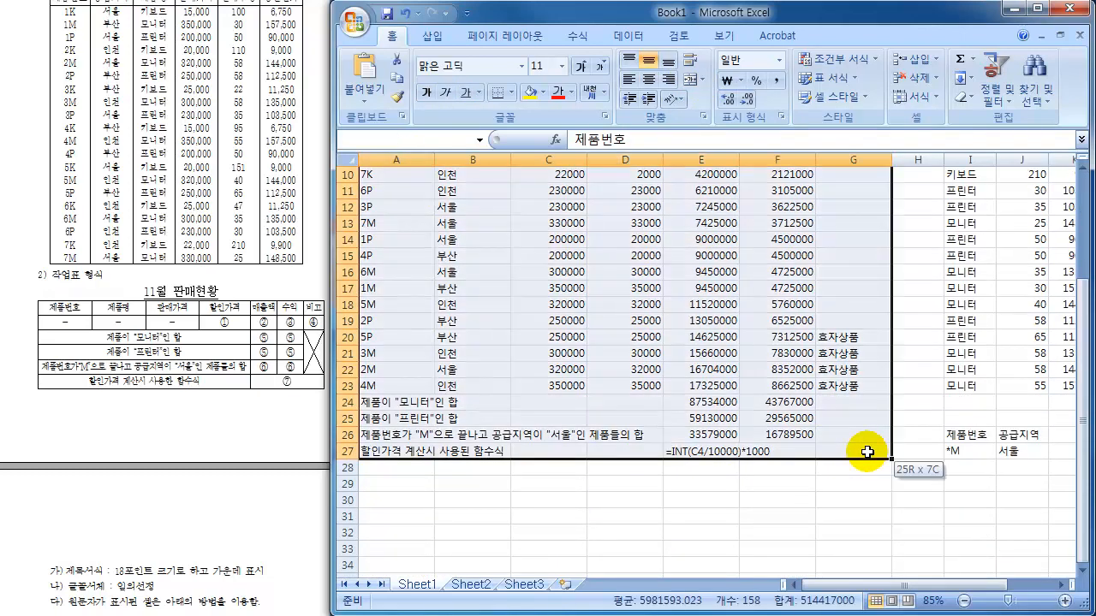
scroll(867, 451, up, 3)
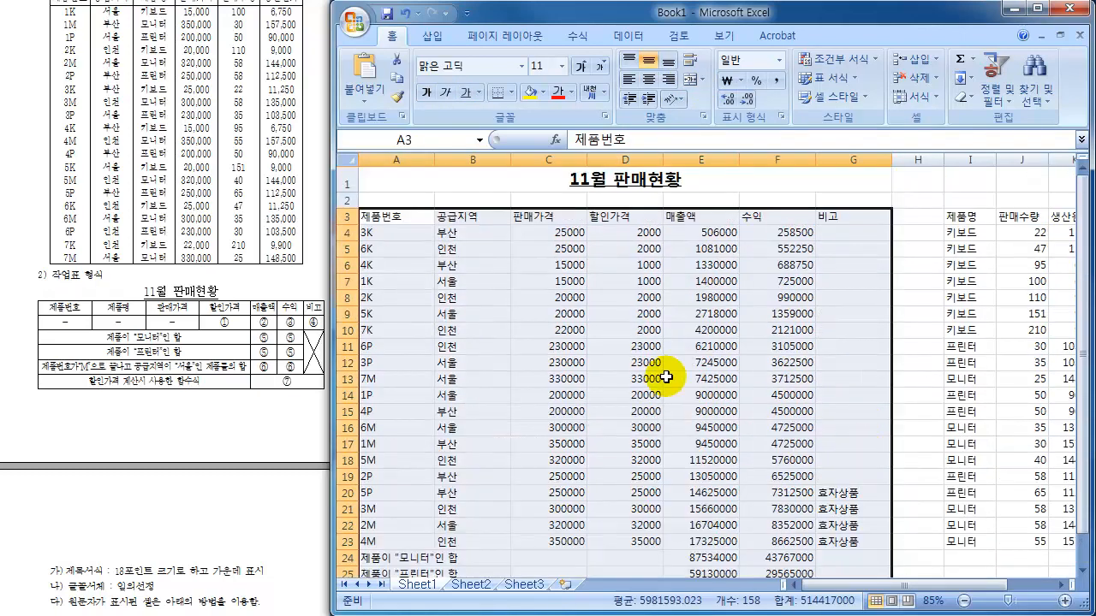
click(510, 92)
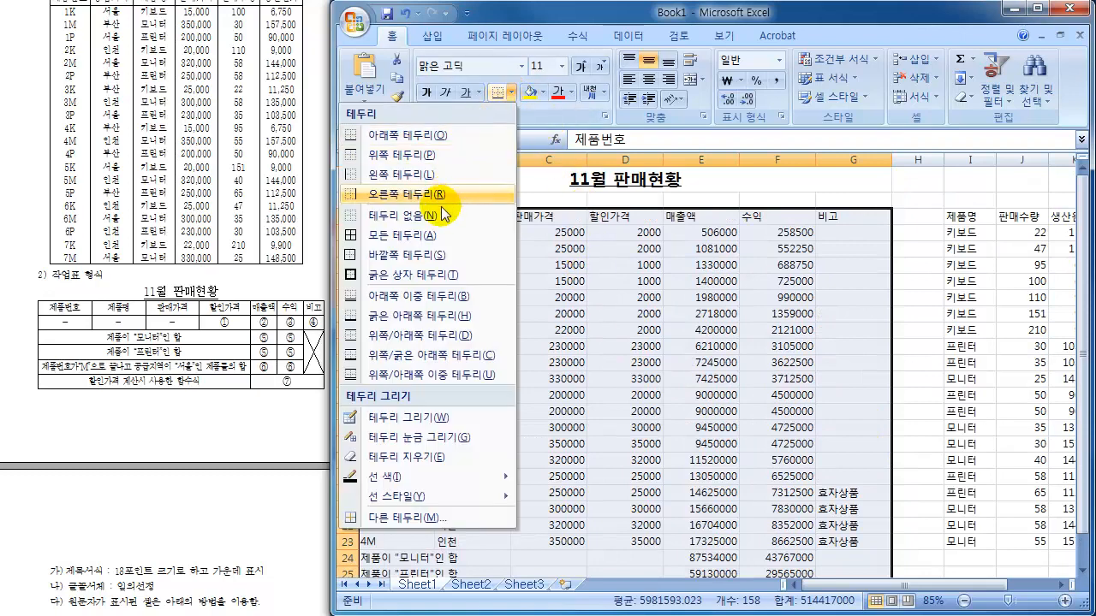
click(407, 237)
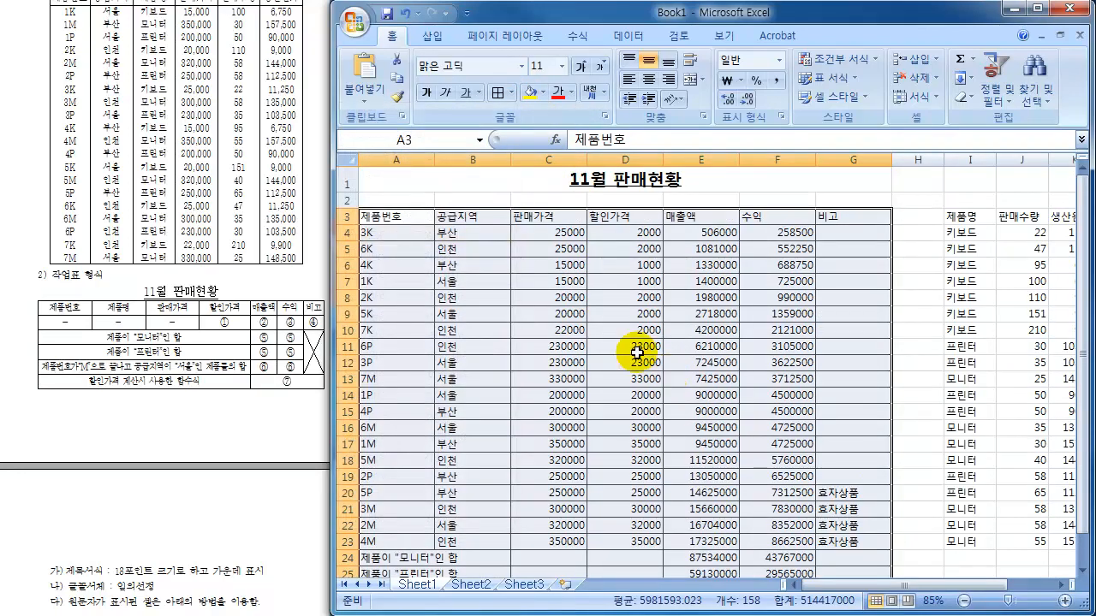
click(647, 80)
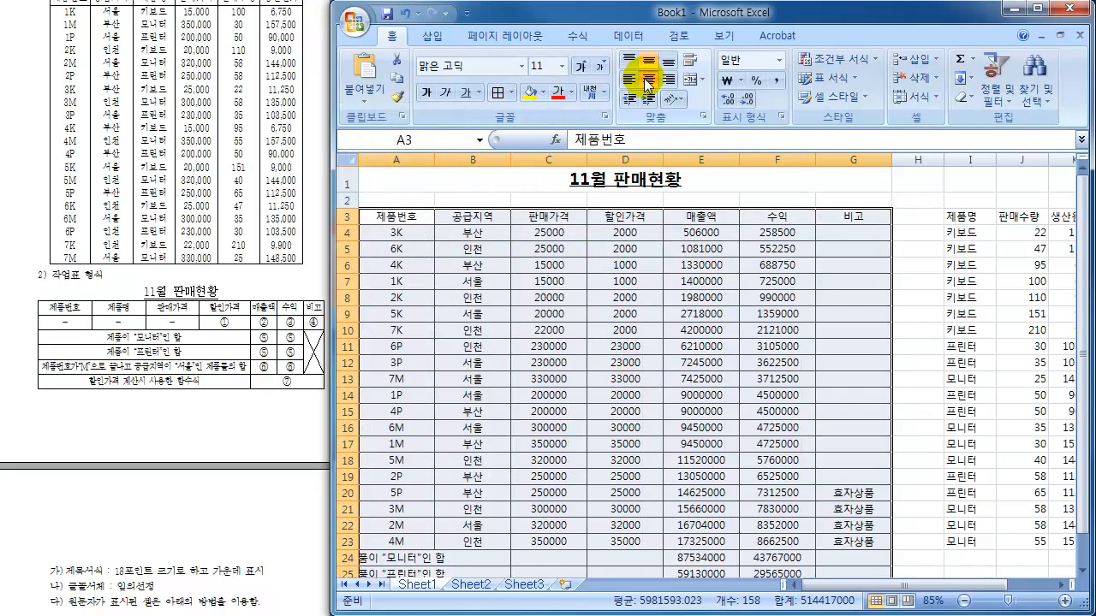
- Apply the won (₩) accounting format to the amounts in C4:F26
click(544, 231)
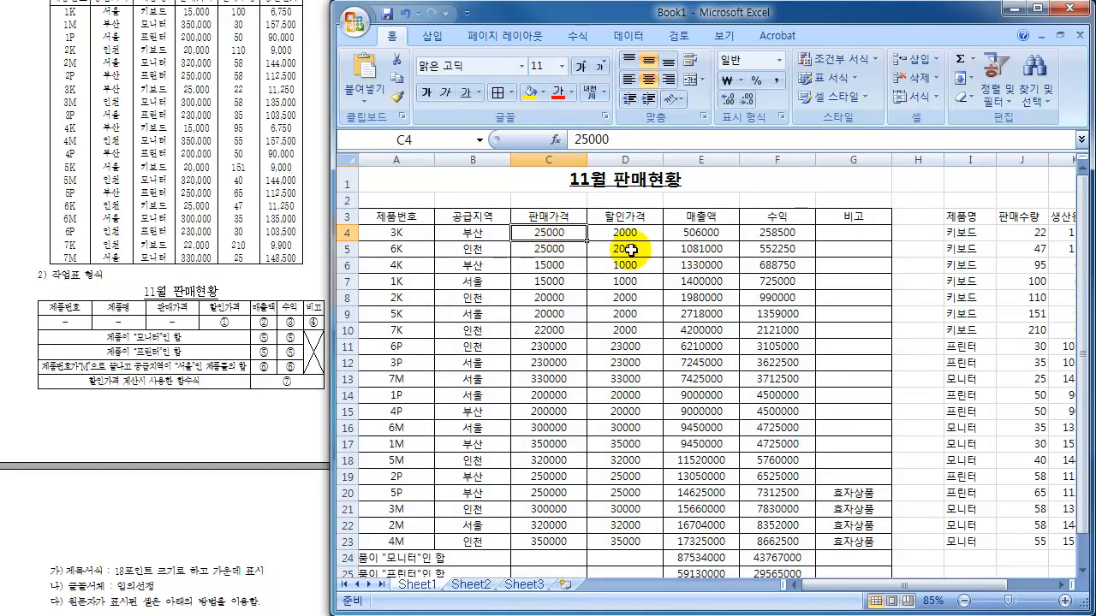
scroll(778, 382, down, 1)
shift+click(802, 537)
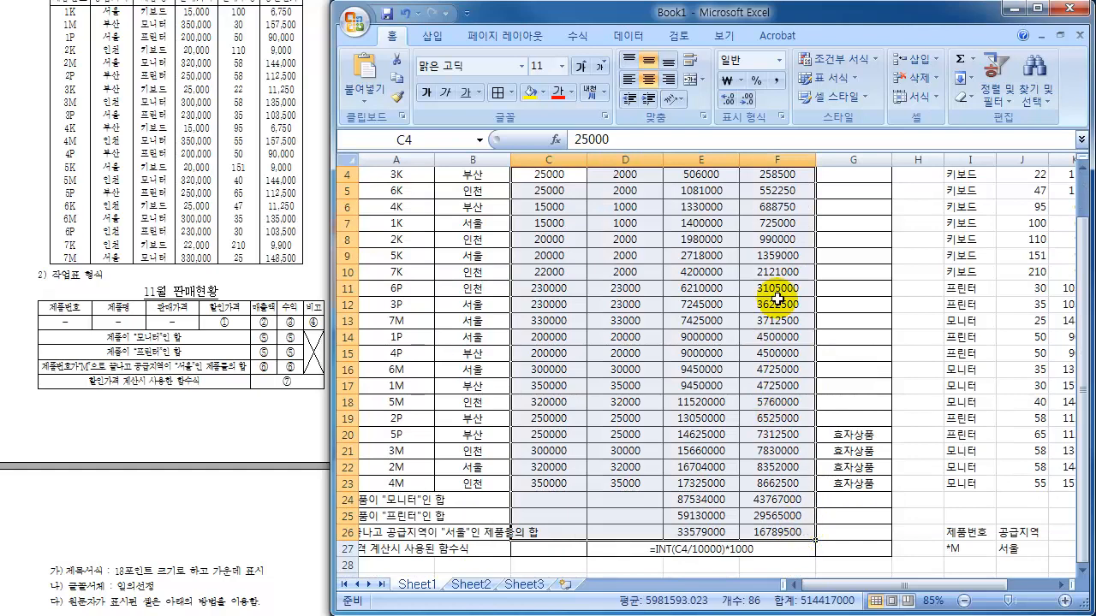
click(726, 81)
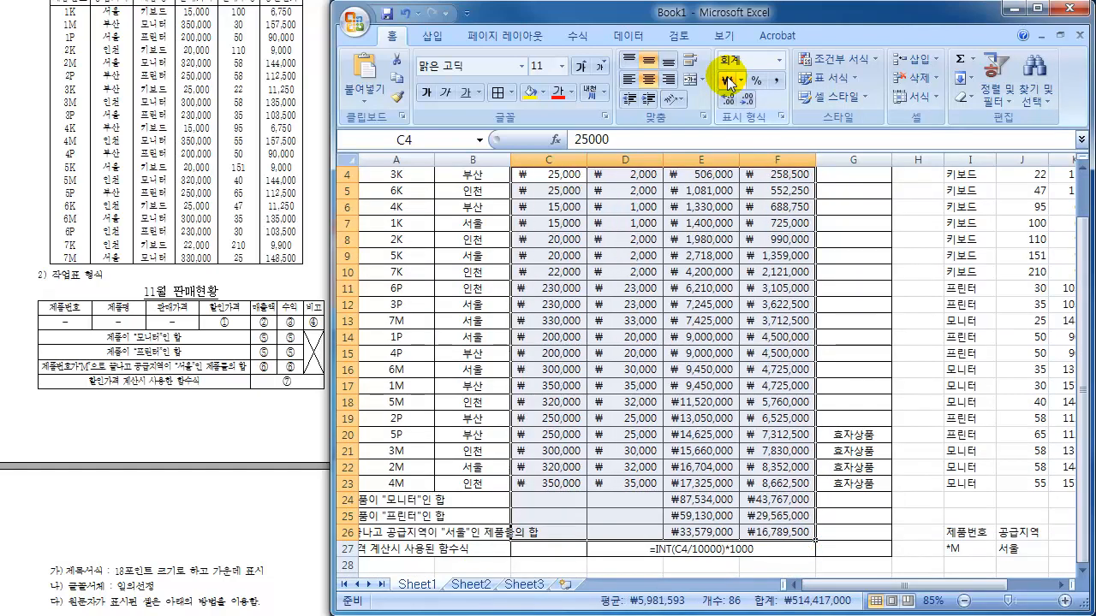
- Merge and center each summary label across columns A to D, separately for rows 24, 25, 26 and 27
click(712, 386)
scroll(710, 384, down, 1)
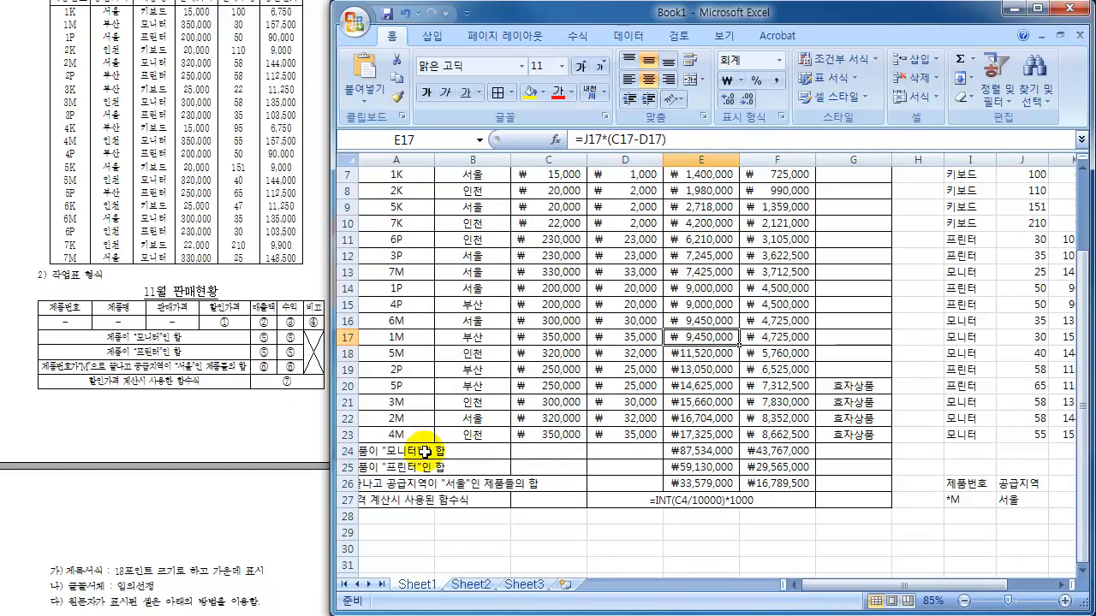
drag(390, 454, 643, 452)
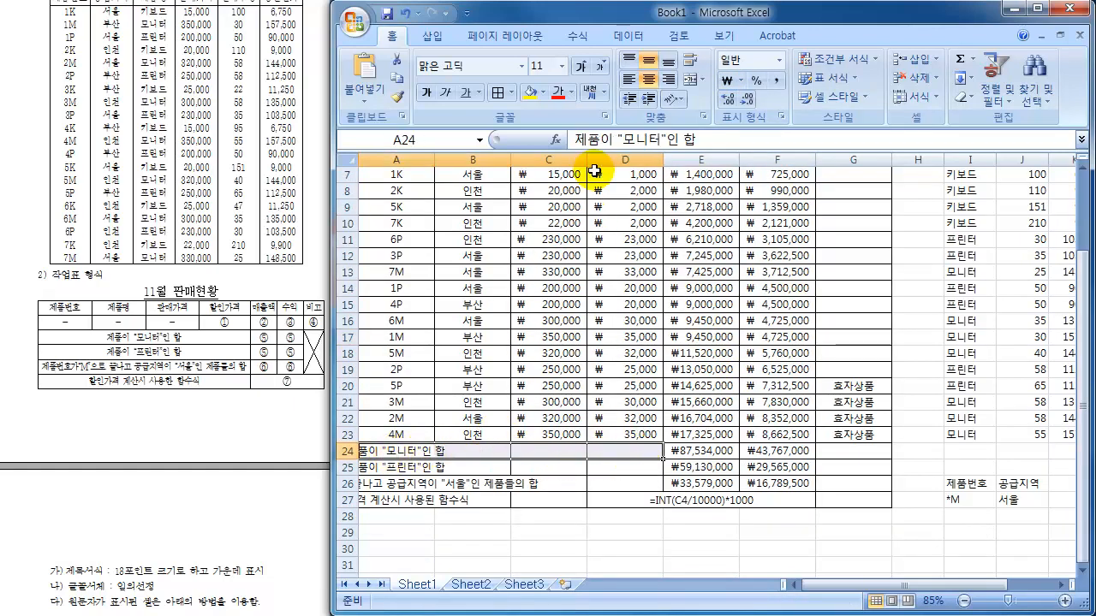
click(695, 80)
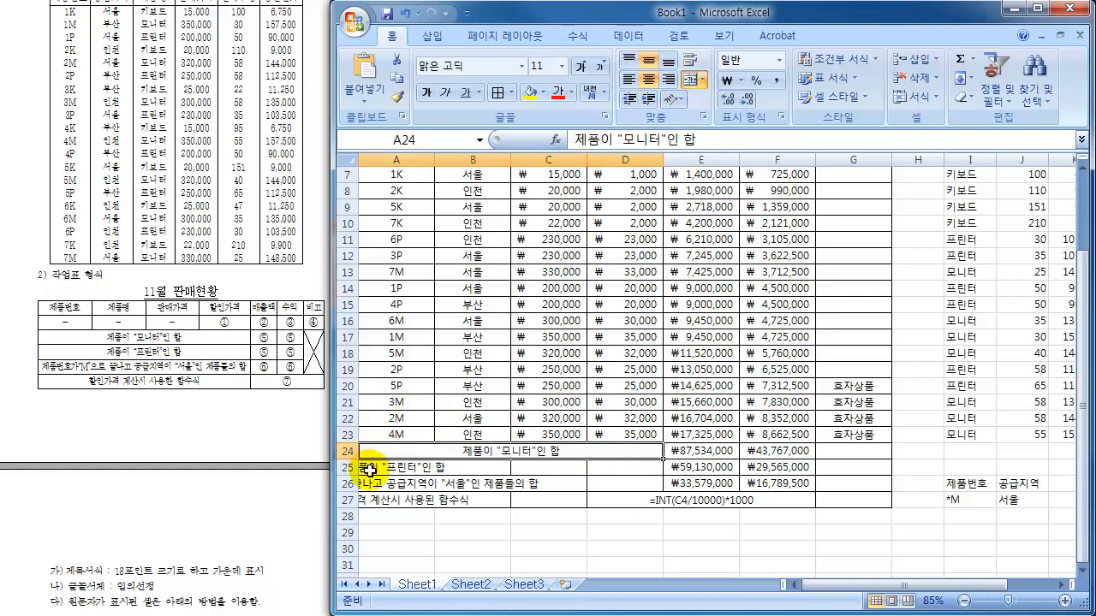
drag(368, 467, 608, 470)
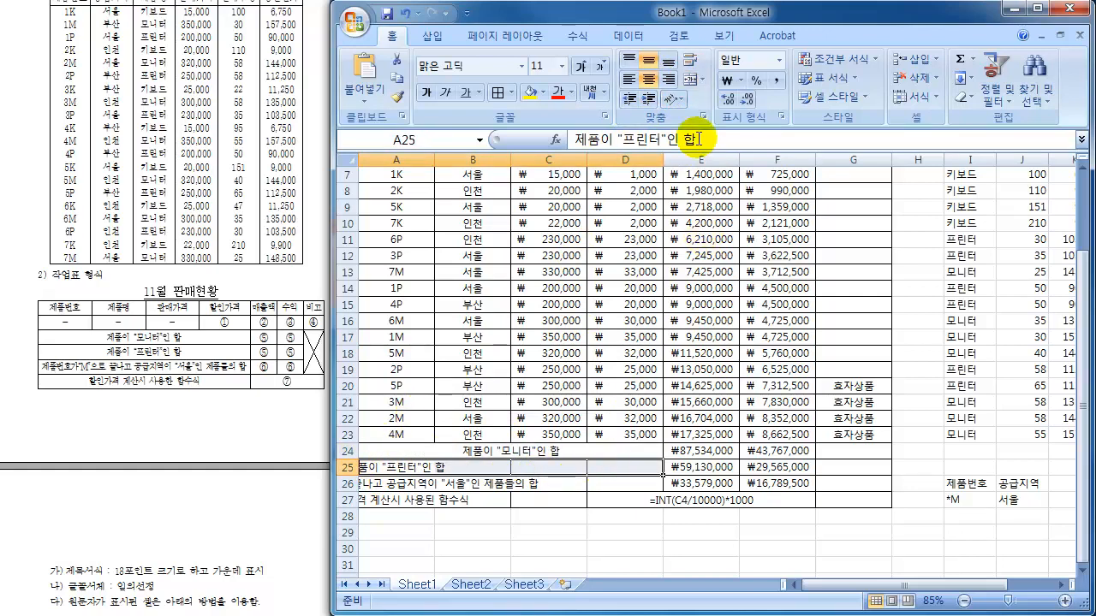
click(690, 79)
drag(411, 481, 602, 484)
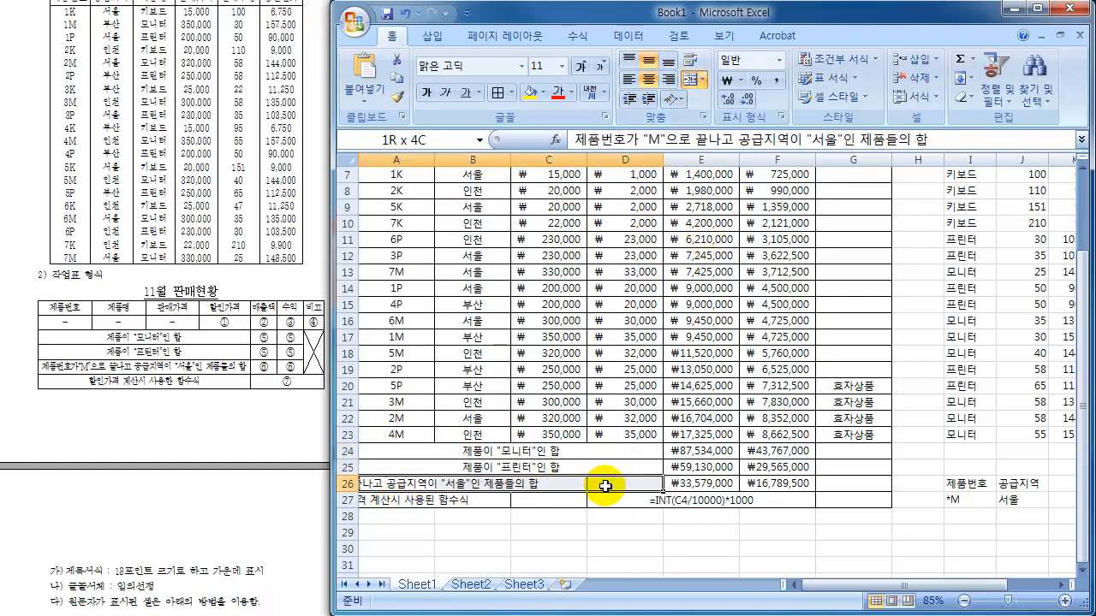
click(692, 81)
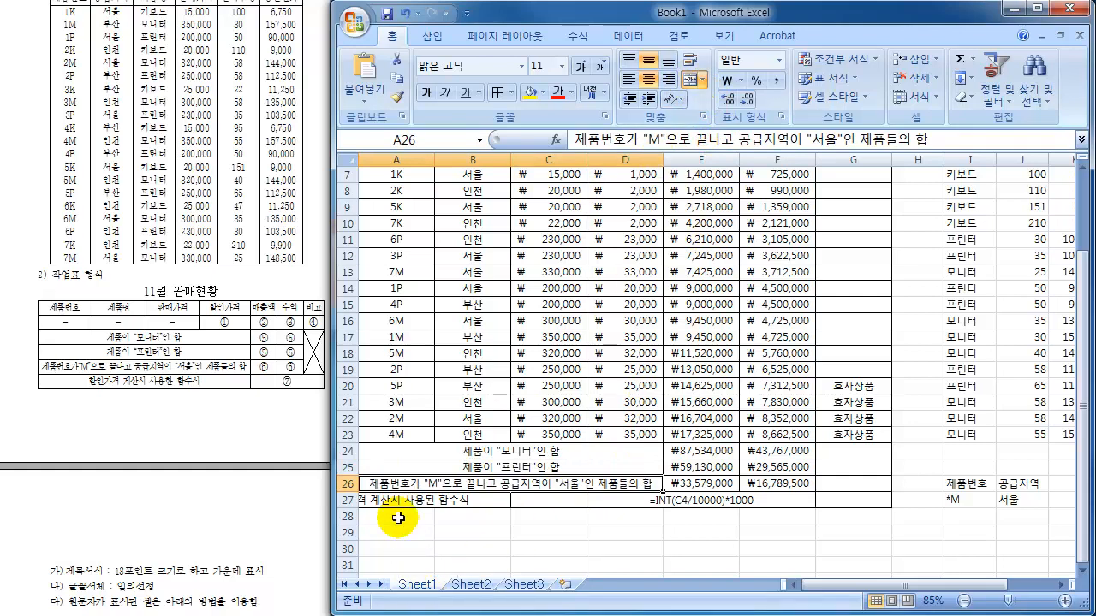
drag(379, 502, 615, 507)
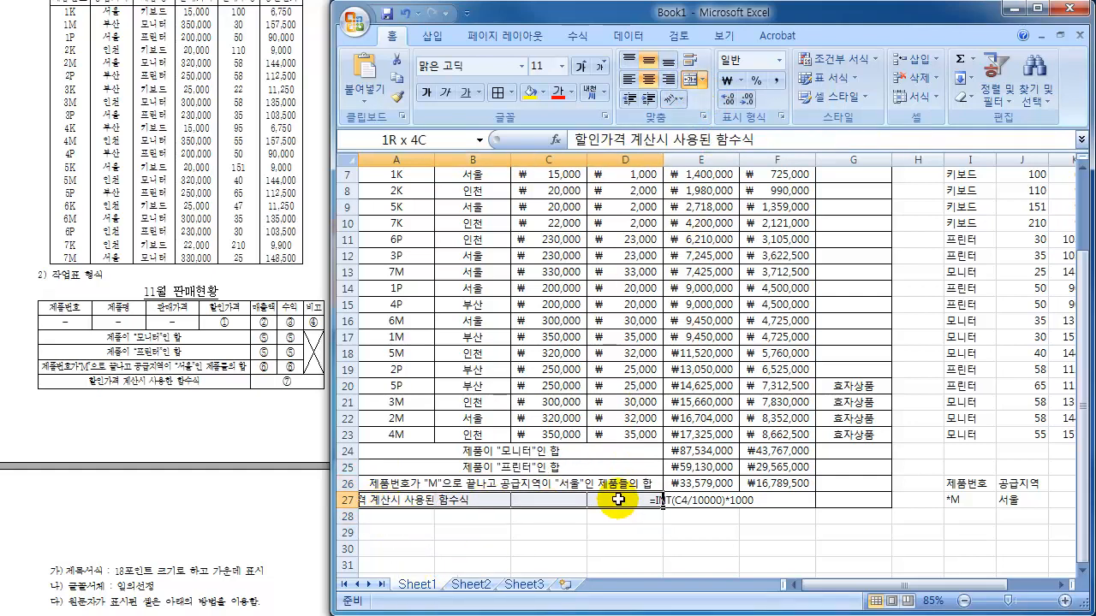
click(692, 80)
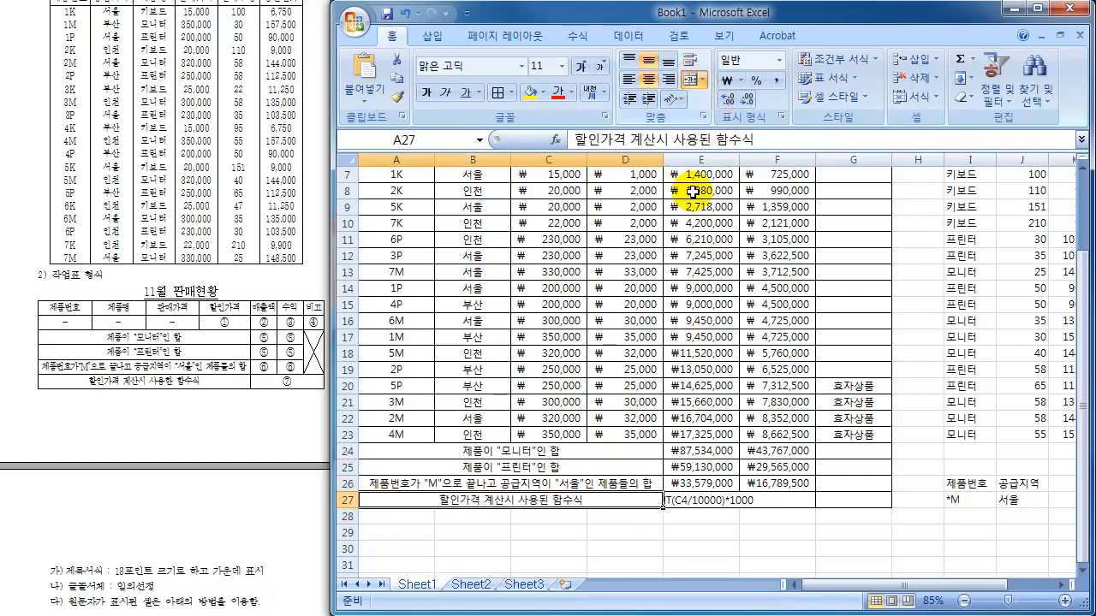
- Merge and center the discount formula text =INT(C4/10000)*1000 across E27:G27
drag(690, 501, 779, 502)
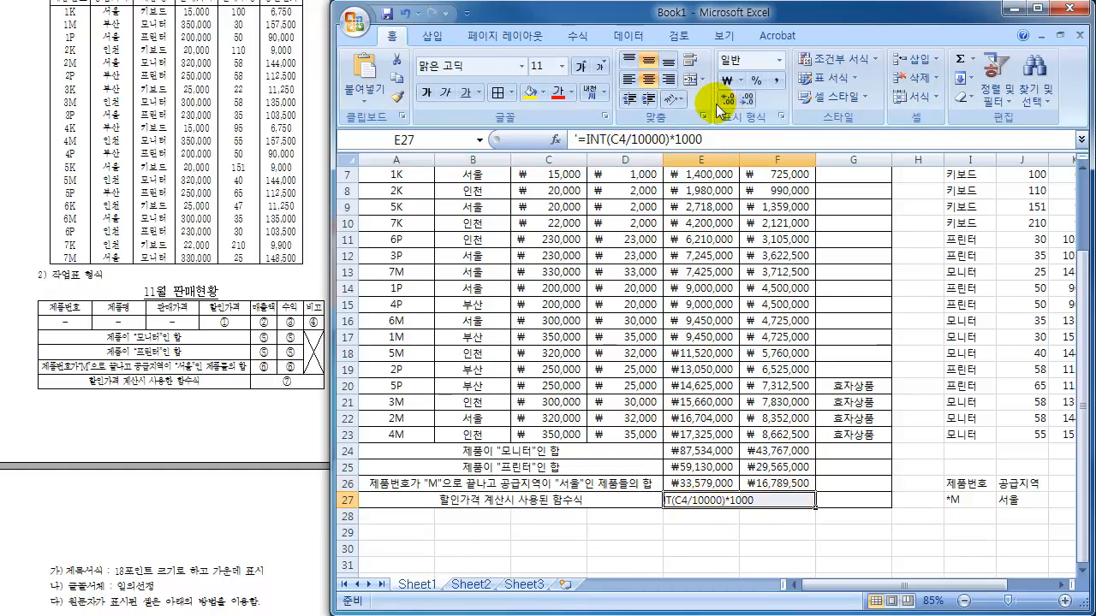
click(691, 79)
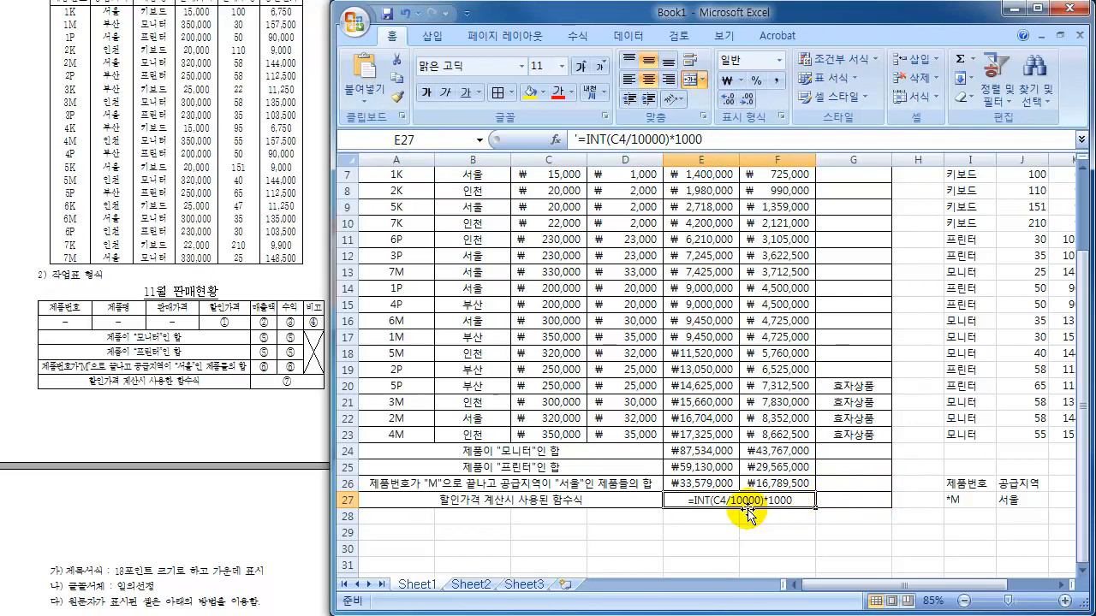
drag(749, 501, 851, 504)
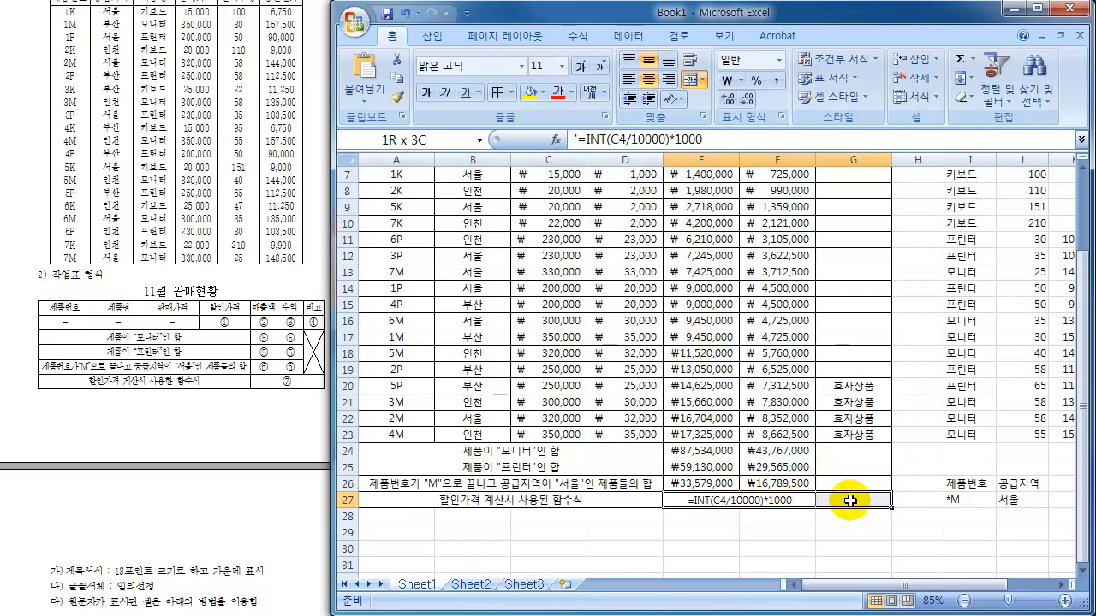
click(695, 83)
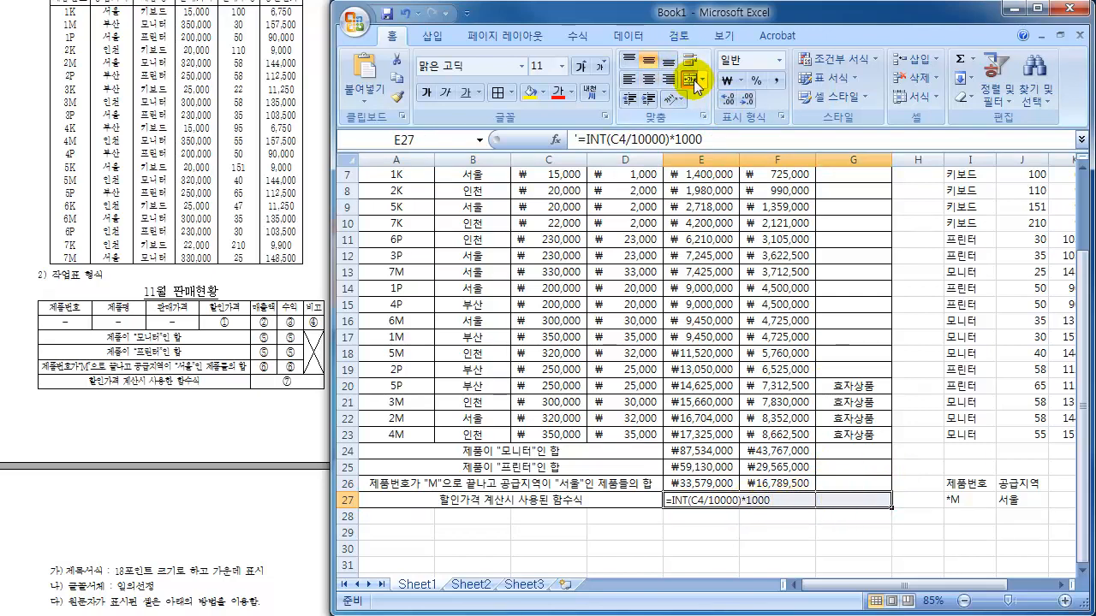
click(695, 83)
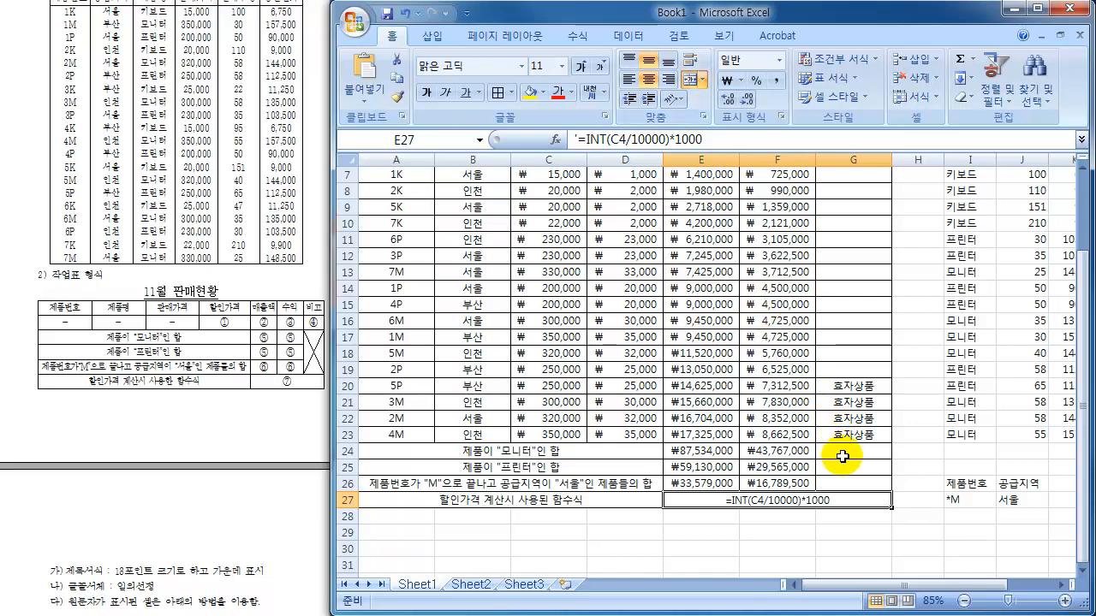
- Merge the empty remark cells G24:G26 and cross the merged cell out with both diagonal borders
drag(862, 448, 856, 483)
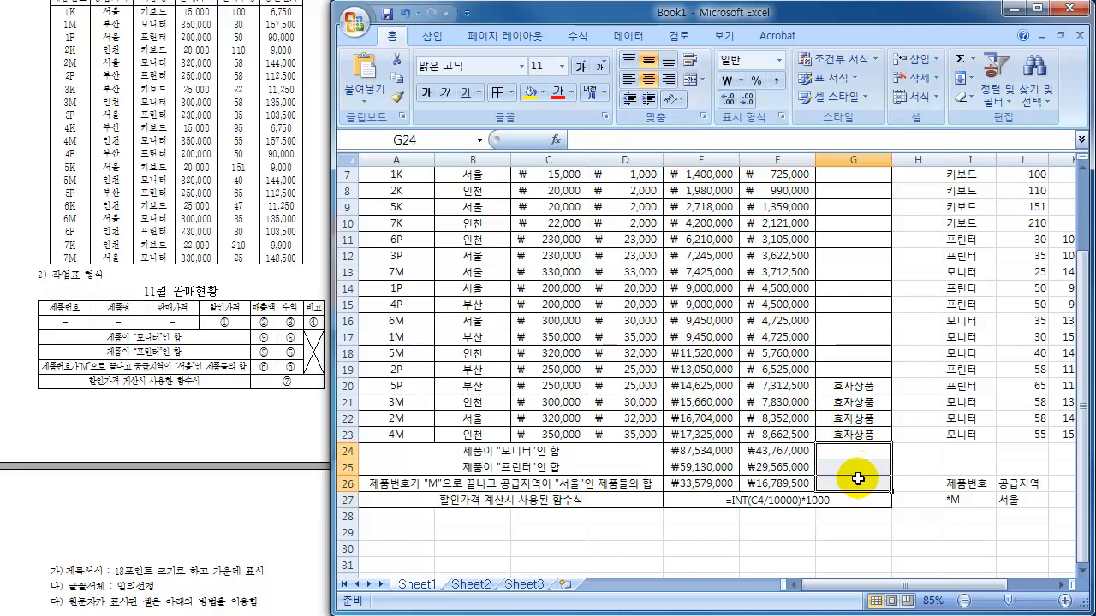
click(690, 83)
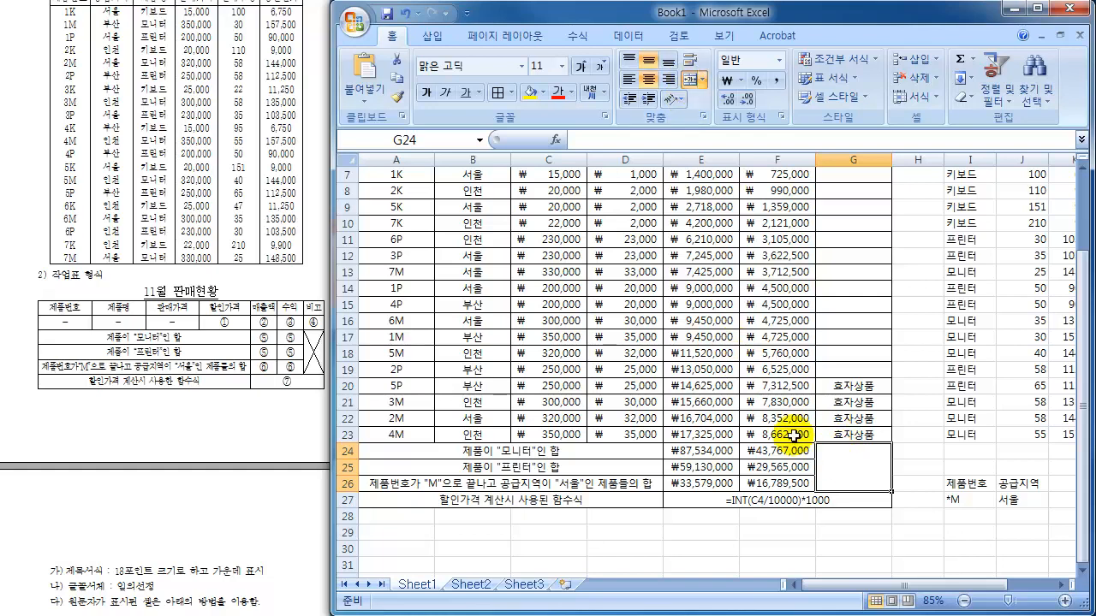
click(512, 92)
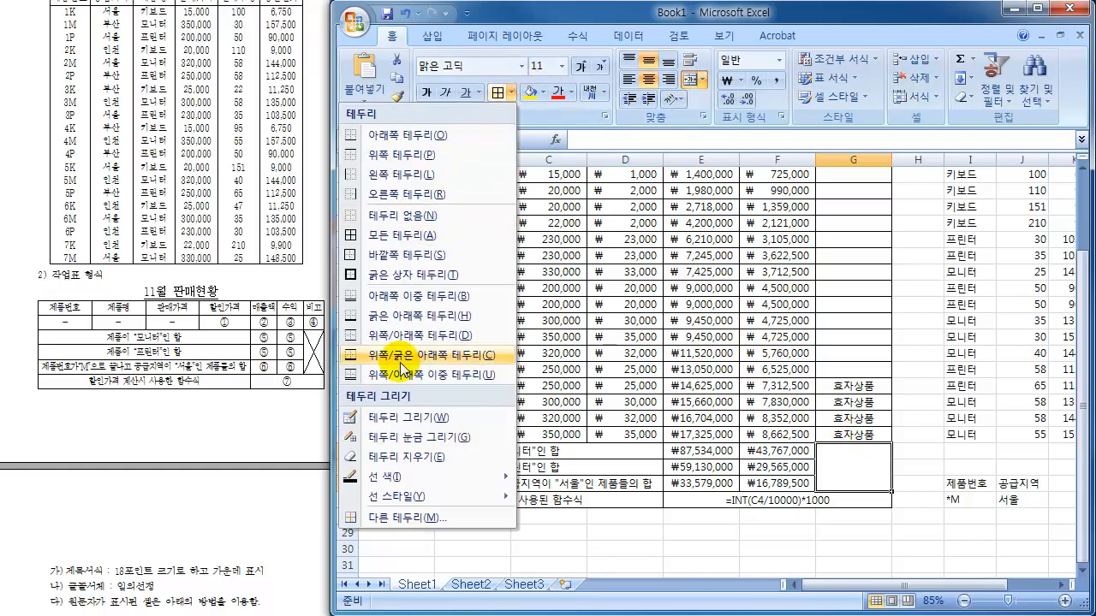
click(394, 519)
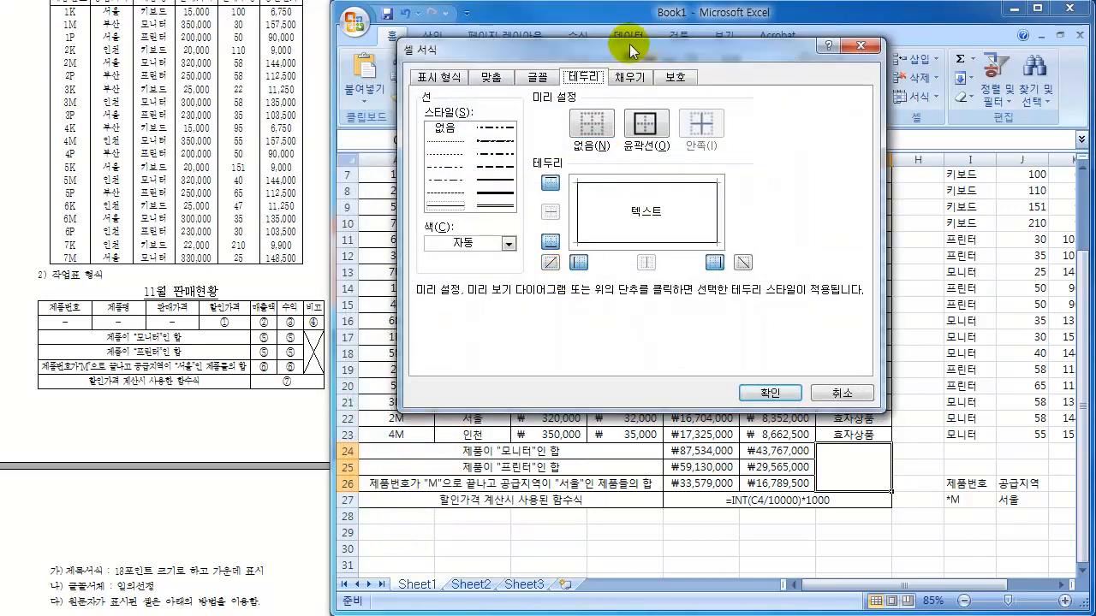
drag(629, 44, 403, 127)
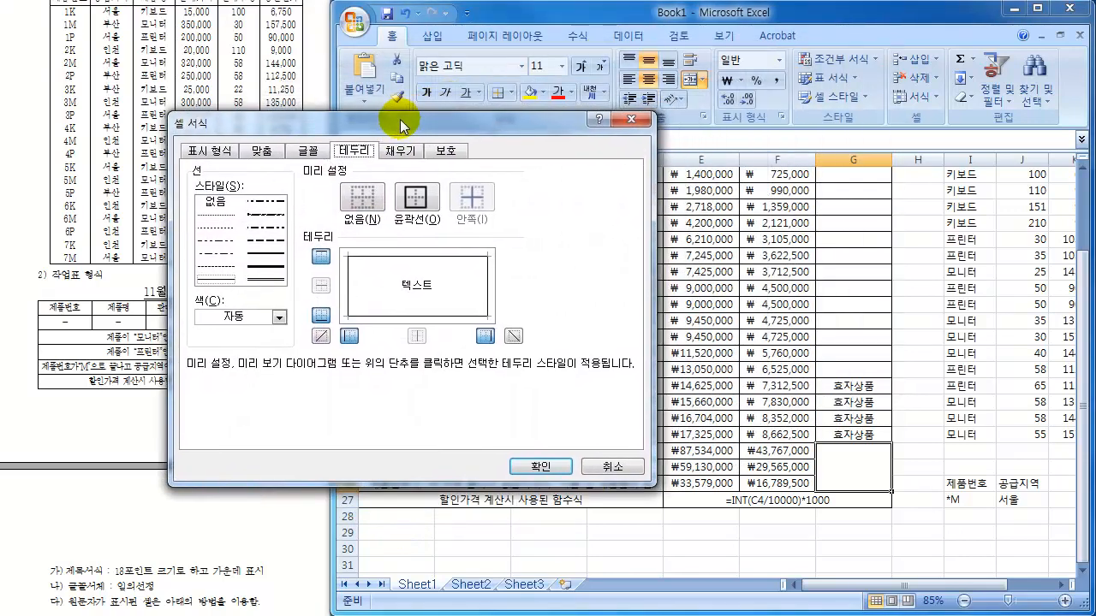
click(516, 334)
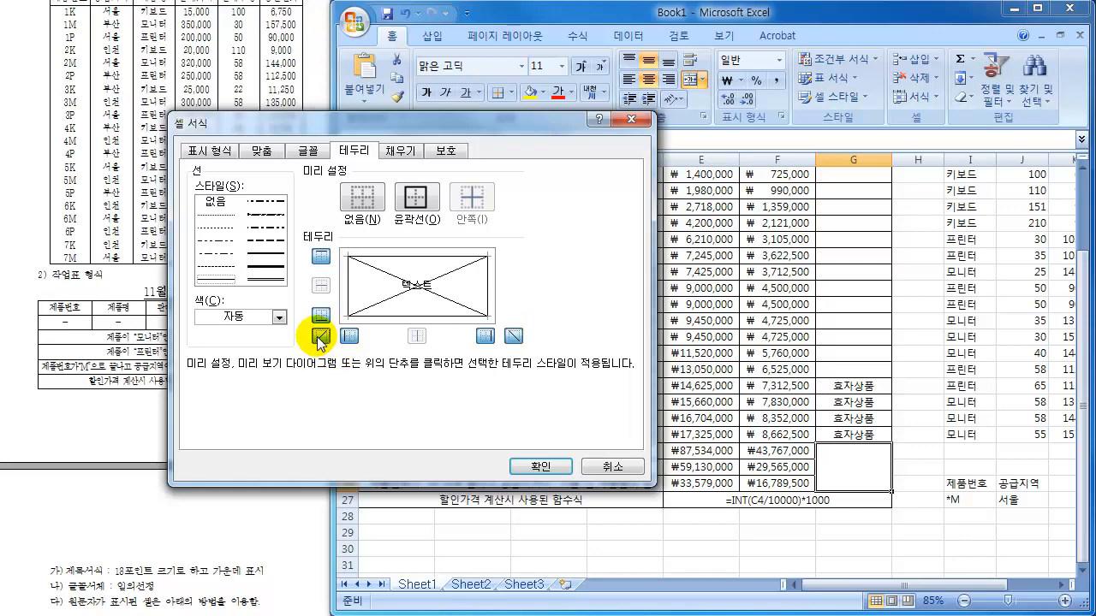
click(543, 467)
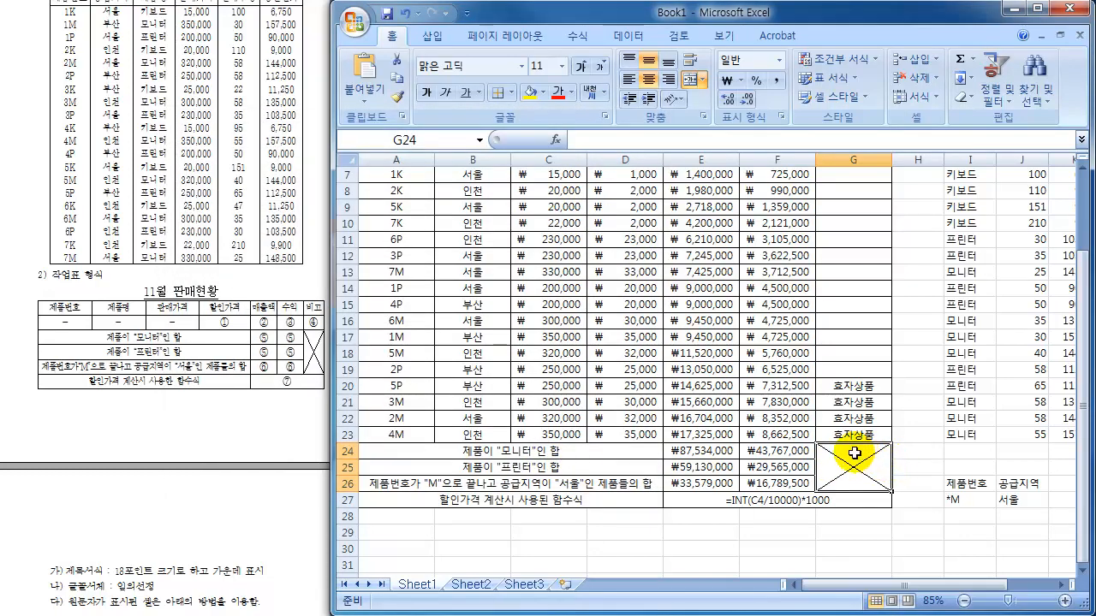
- Review the formatted table against the task sheet, read the graph conditions, and locate the 효자상품 rows and the 매출액 and 수익 columns
click(694, 399)
scroll(694, 395, up, 2)
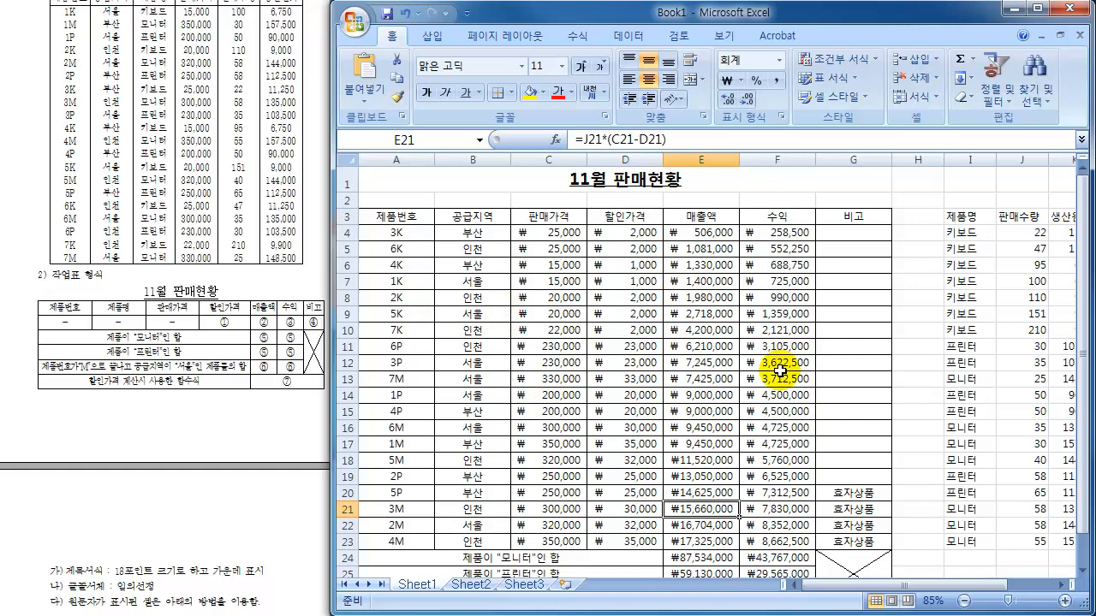
scroll(780, 369, down, 3)
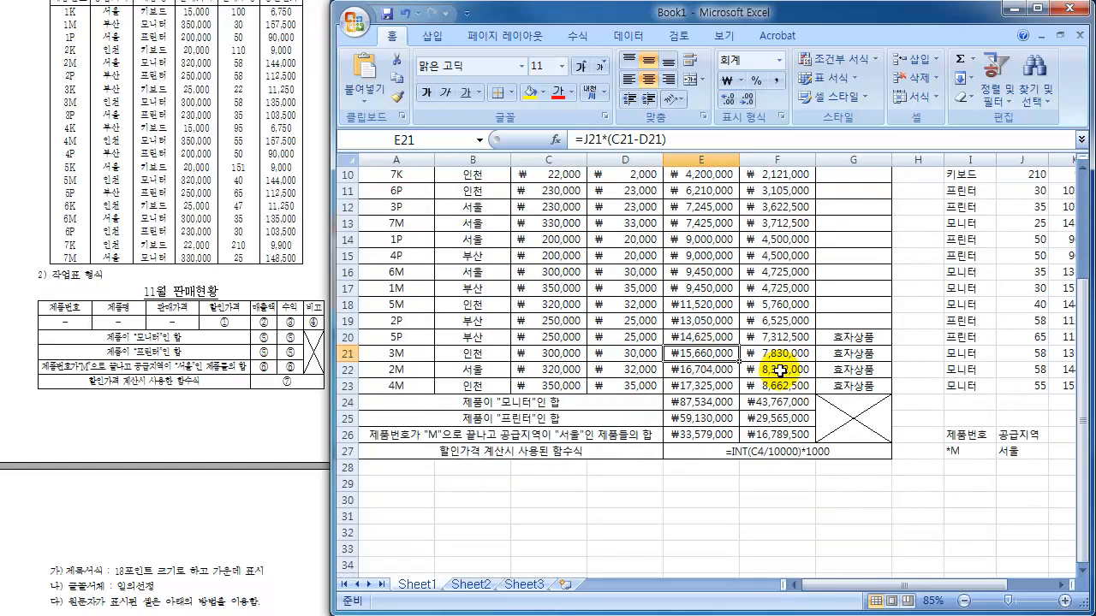
scroll(171, 567, down, 3)
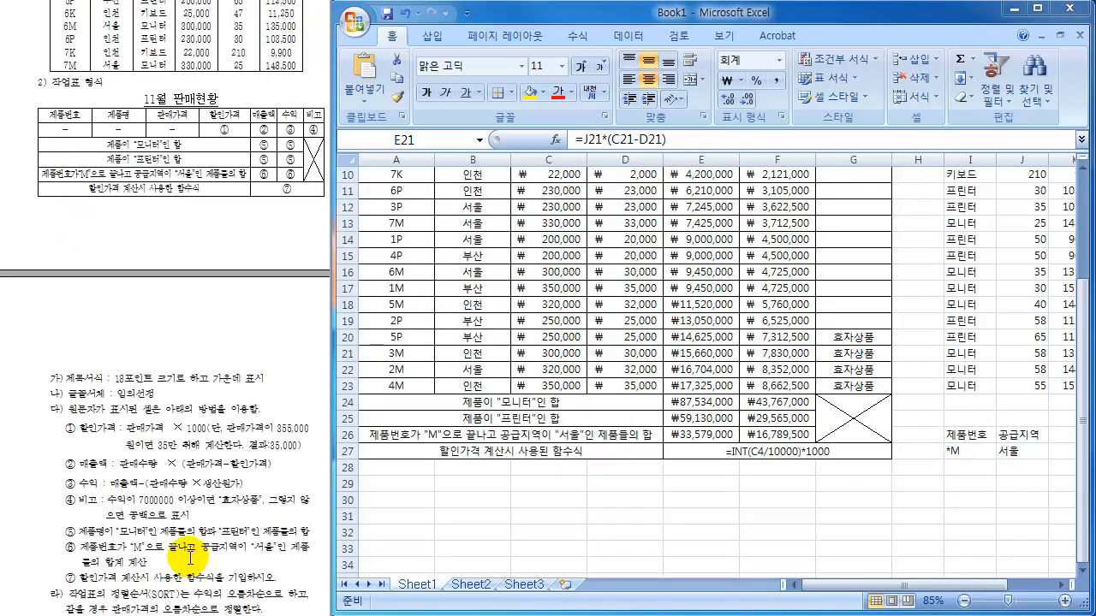
scroll(190, 556, down, 10)
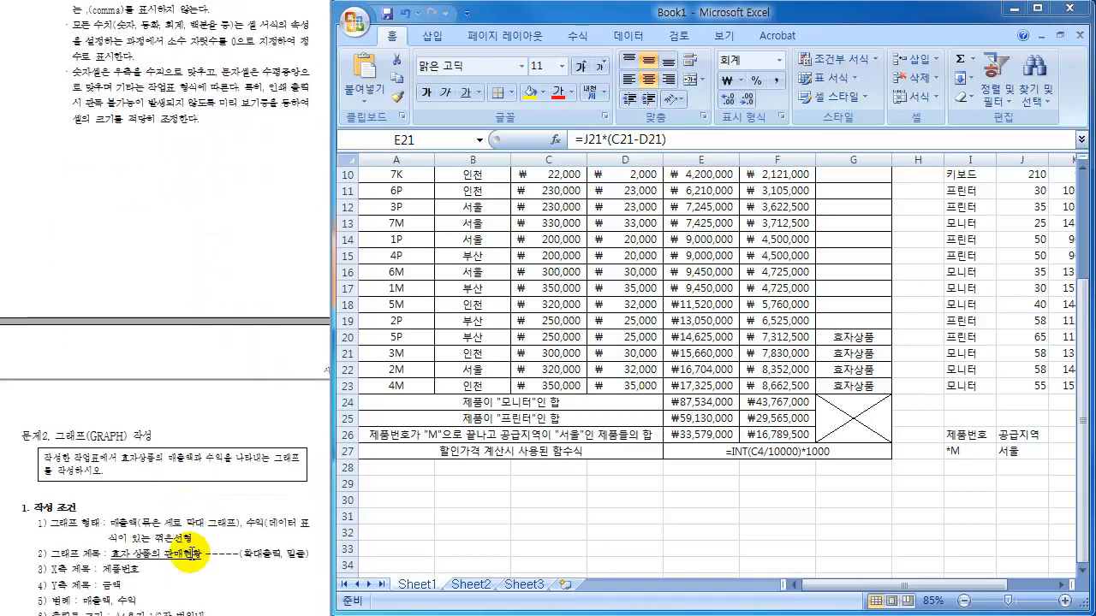
scroll(190, 557, down, 3)
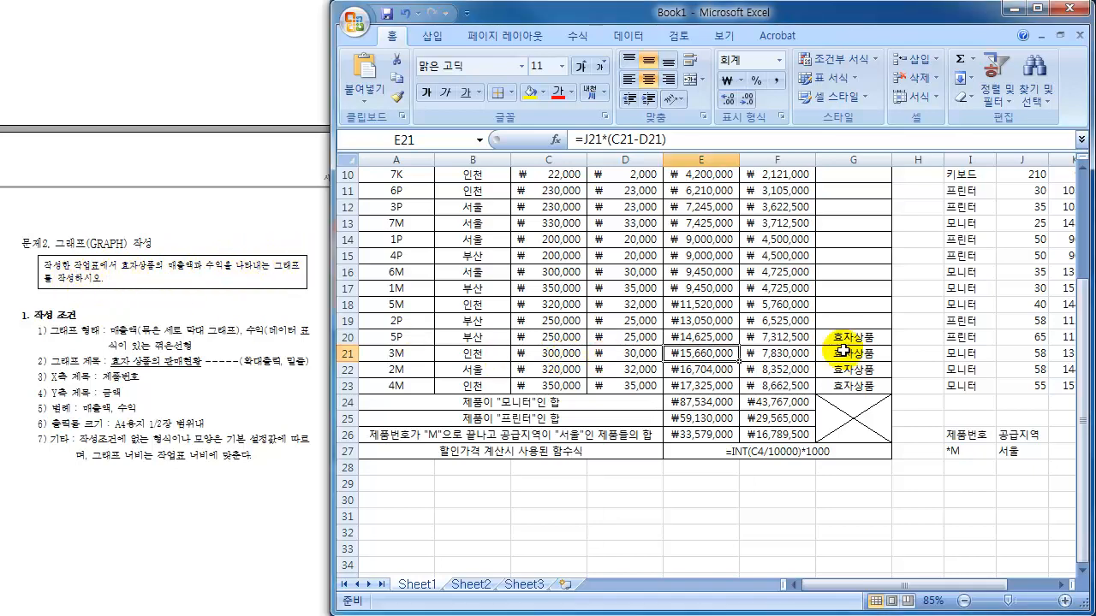
drag(842, 337, 848, 386)
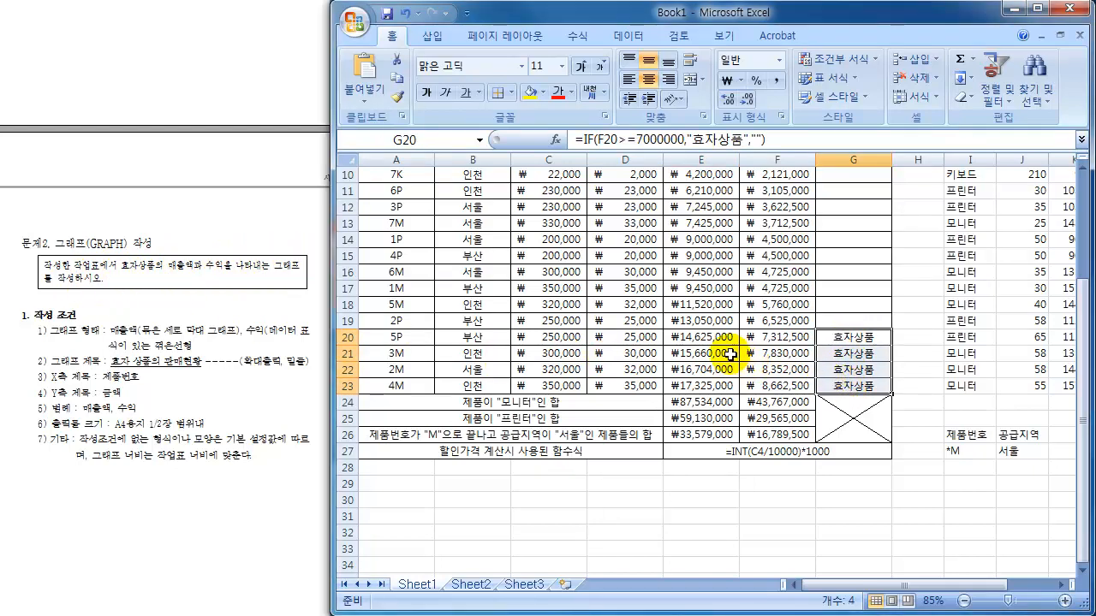
scroll(730, 352, up, 3)
click(712, 215)
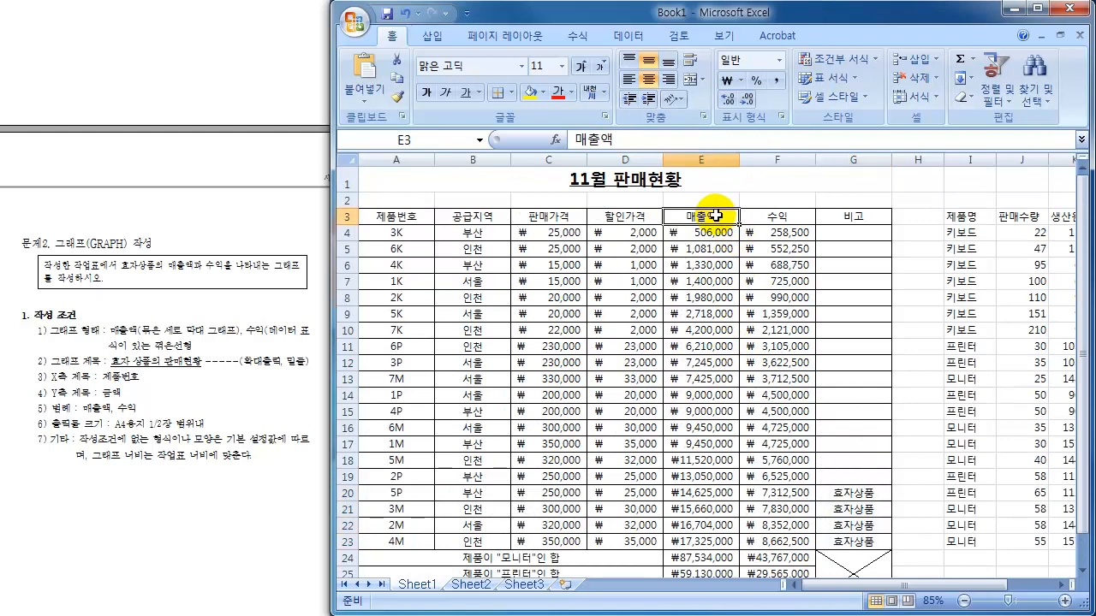
click(779, 216)
scroll(740, 346, down, 3)
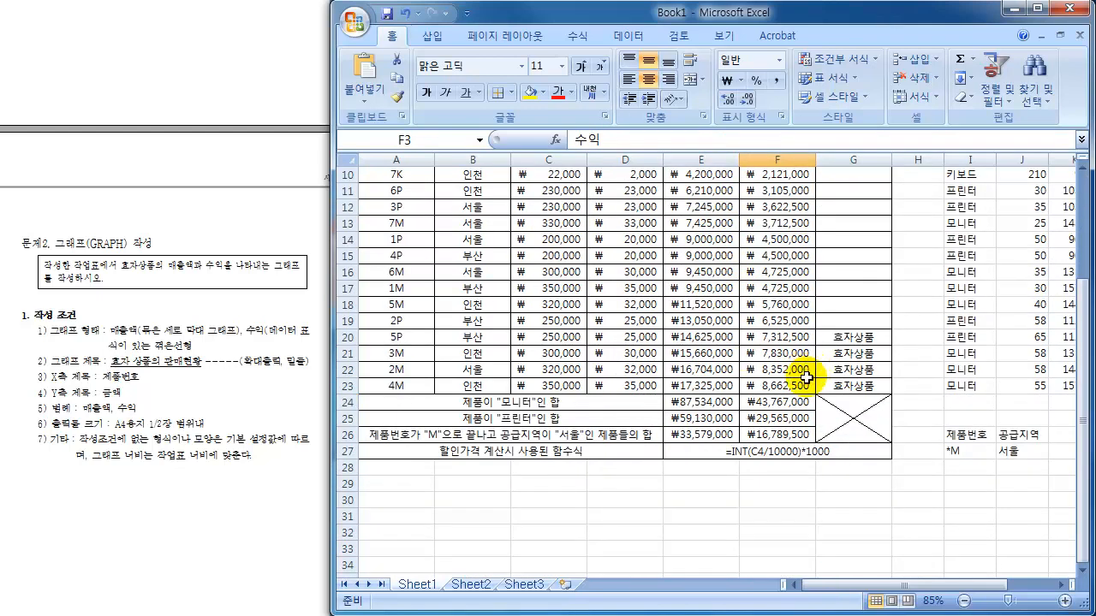
- Insert a 2-D clustered column chart of the 효자상품 products from the amounts in E20:F23 and the product numbers in A20:A23
click(794, 387)
drag(795, 388, 681, 339)
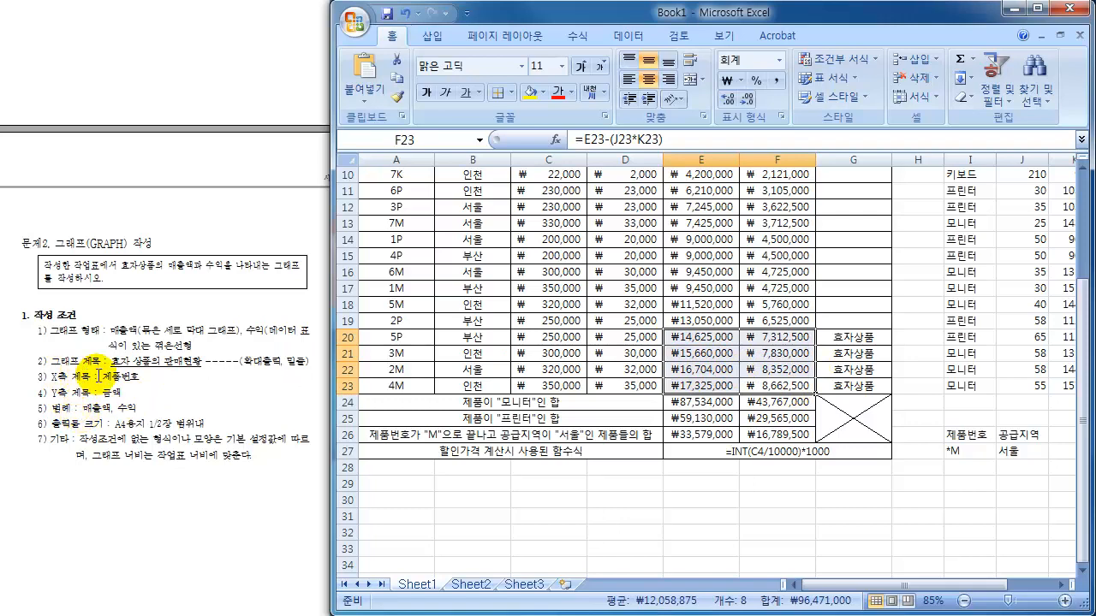
scroll(502, 359, up, 3)
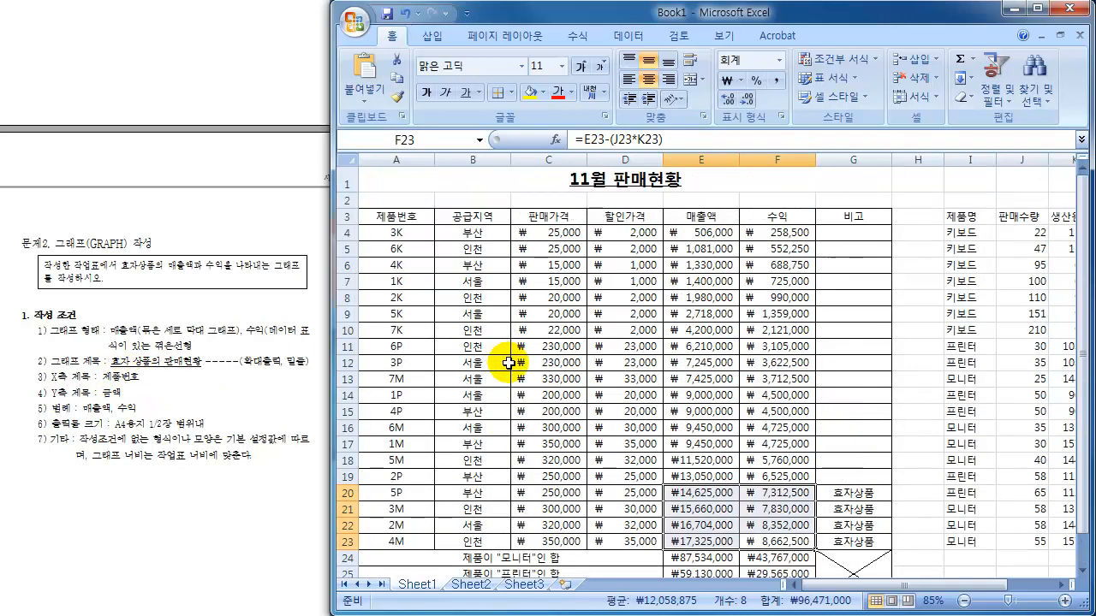
scroll(447, 335, down, 3)
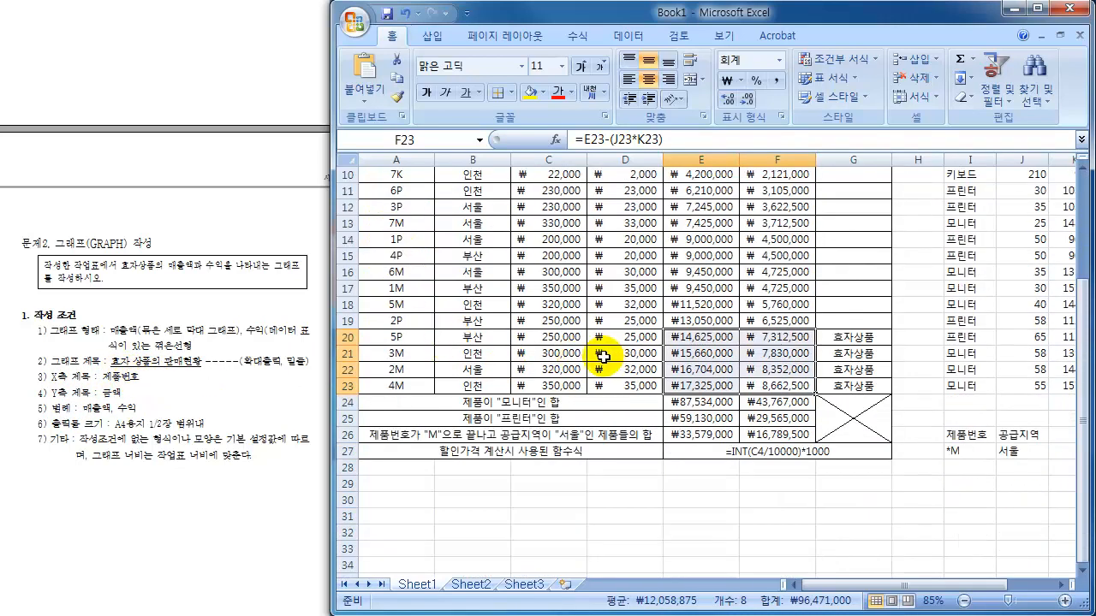
drag(398, 338, 399, 385)
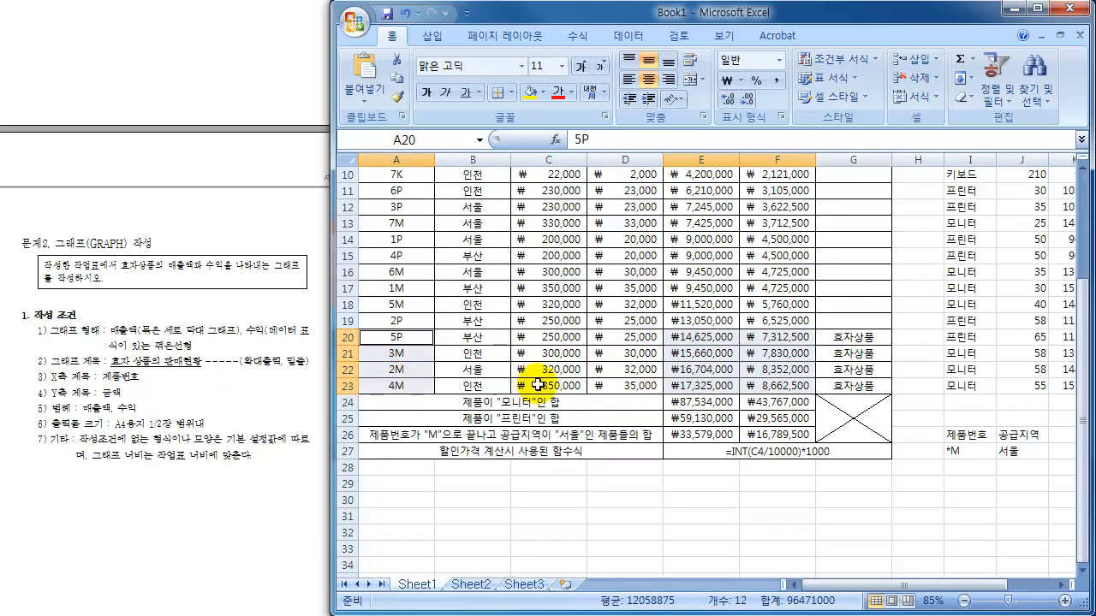
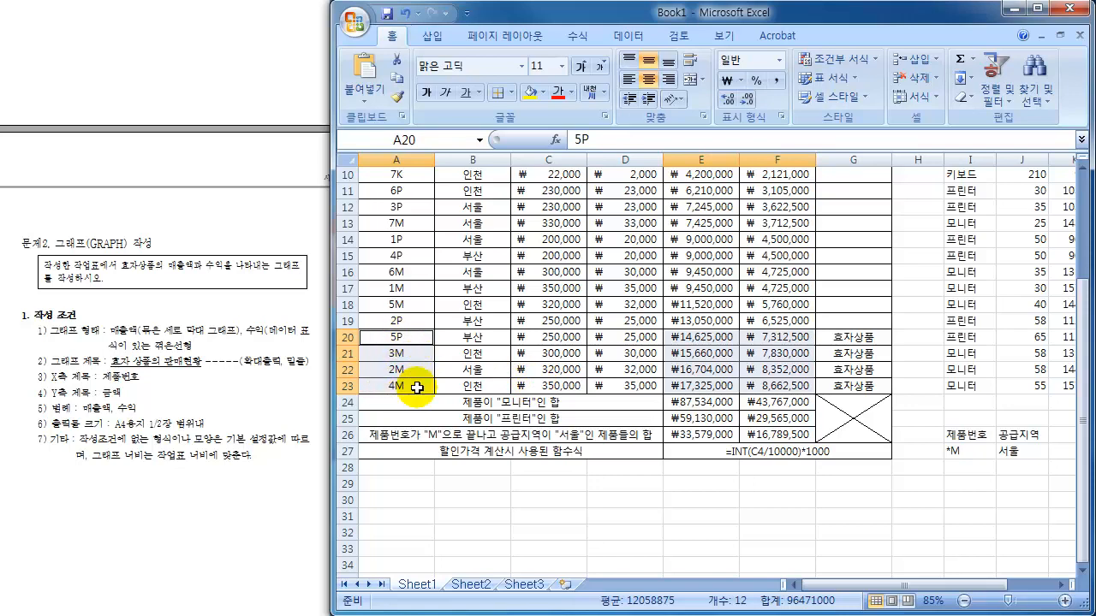
click(440, 35)
click(566, 81)
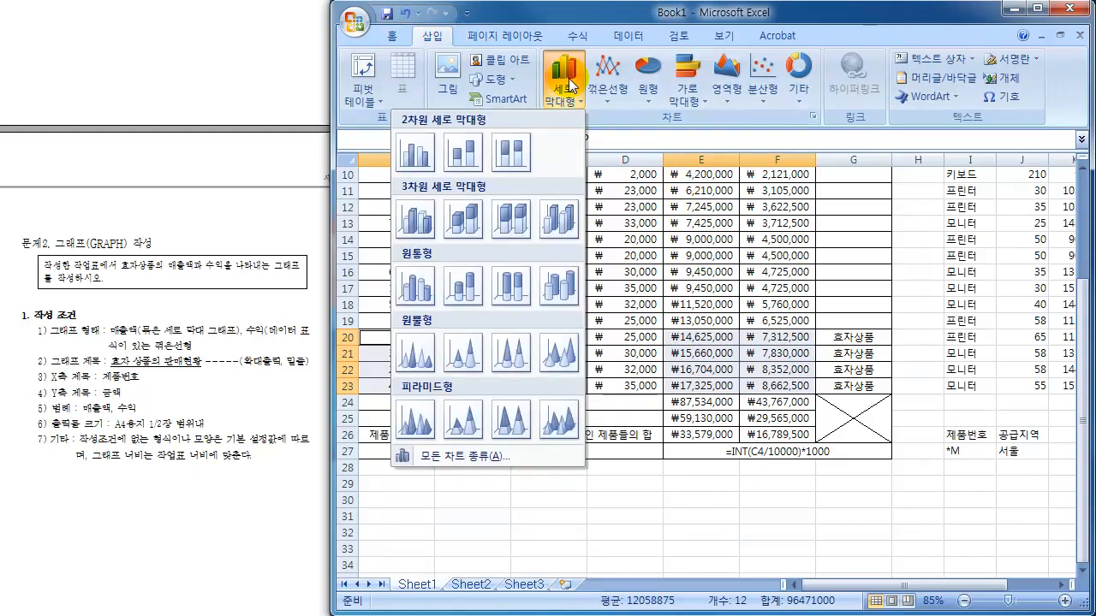
click(415, 156)
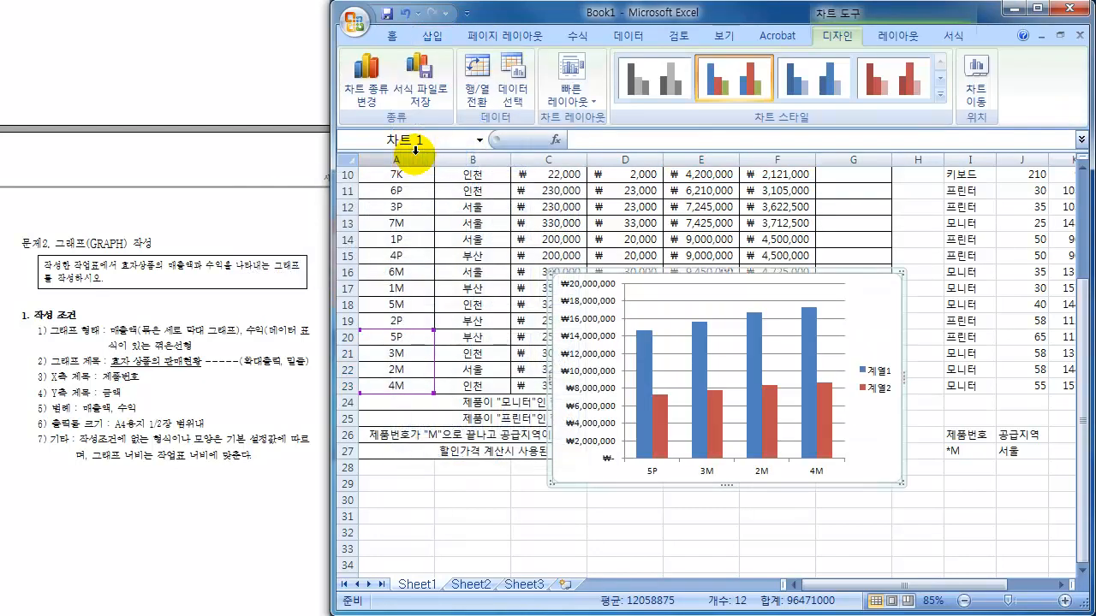
- Align the chart with the start of column A and enlarge it to match the table width, columns A to G
drag(905, 335, 698, 224)
scroll(733, 288, up, 3)
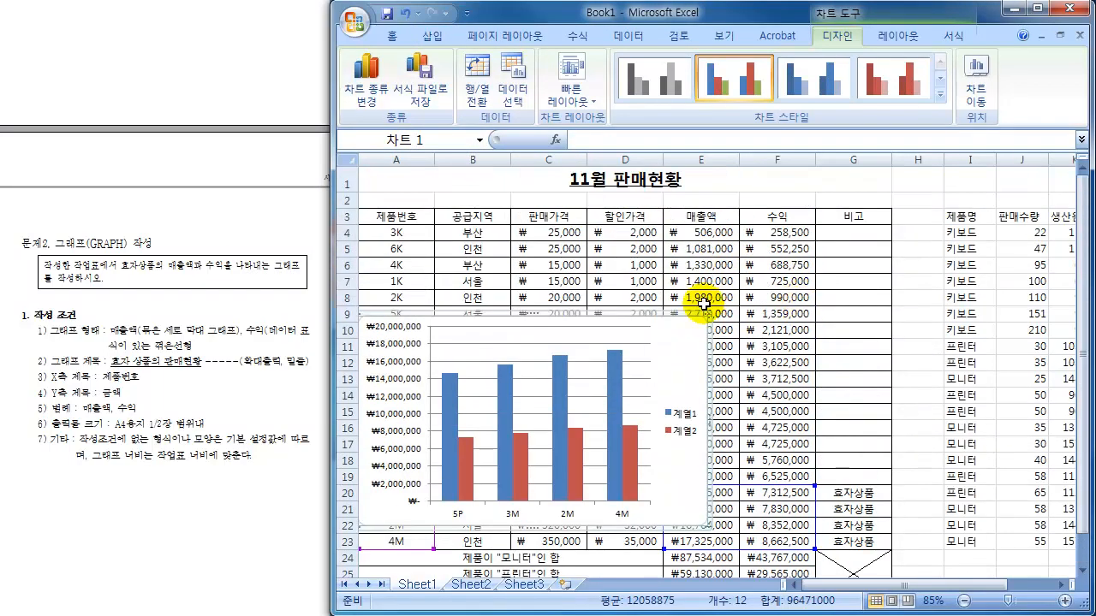
drag(710, 341, 680, 231)
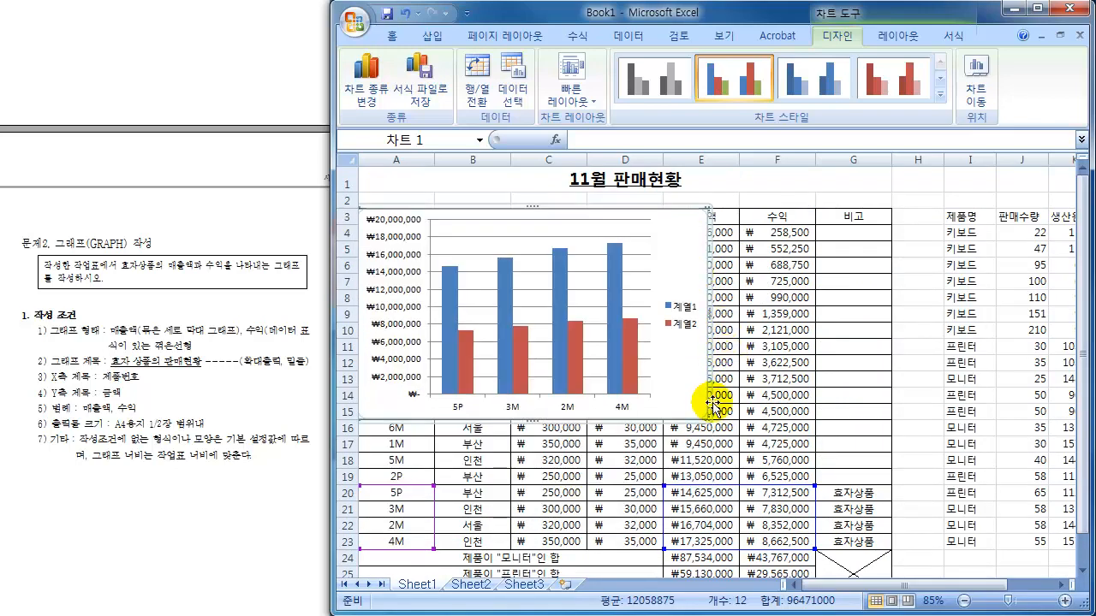
mouse_move(710, 416)
mouse_down()
mouse_move(766, 465)
mouse_move(891, 519)
mouse_up()
scroll(920, 521, down, 3)
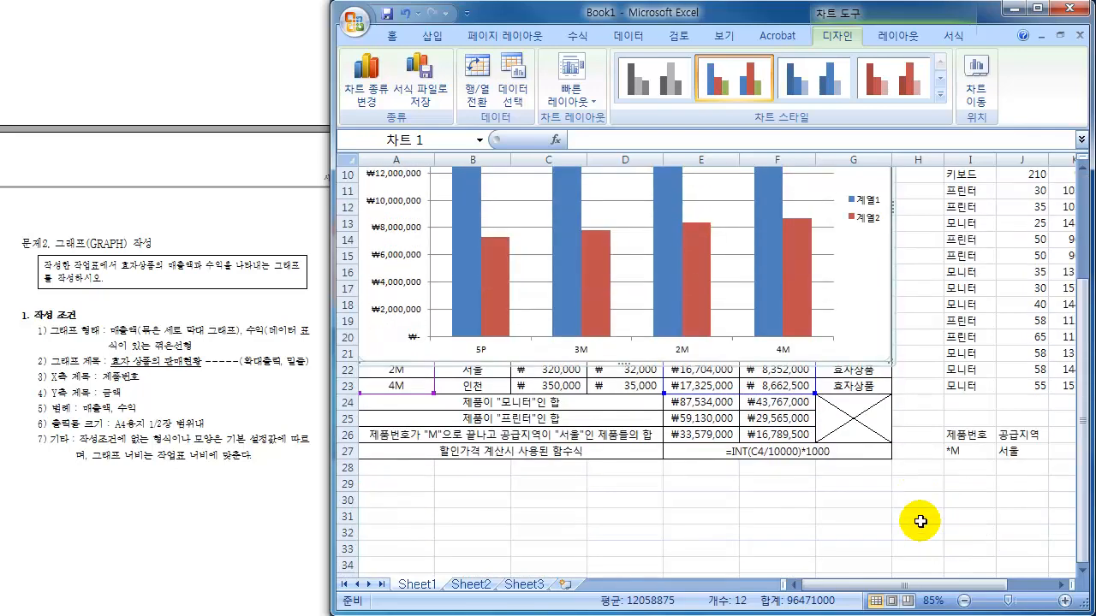
- Move the enlarged chart below the table so it covers rows 29 to 47
scroll(920, 516, up, 3)
drag(868, 260, 827, 599)
scroll(875, 518, down, 3)
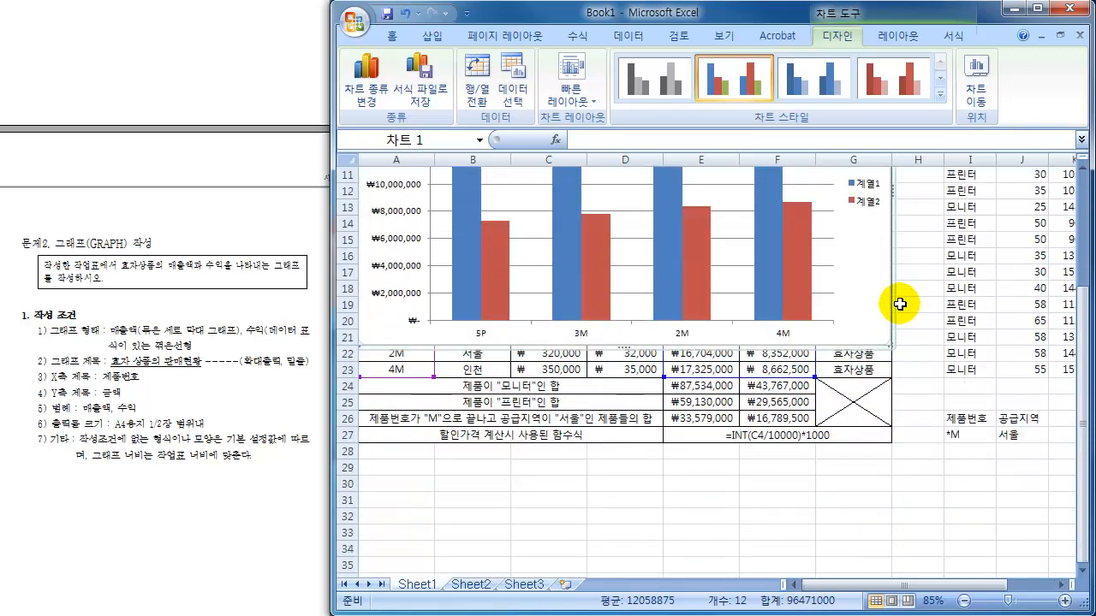
drag(863, 332, 842, 533)
drag(873, 287, 851, 489)
scroll(960, 453, down, 5)
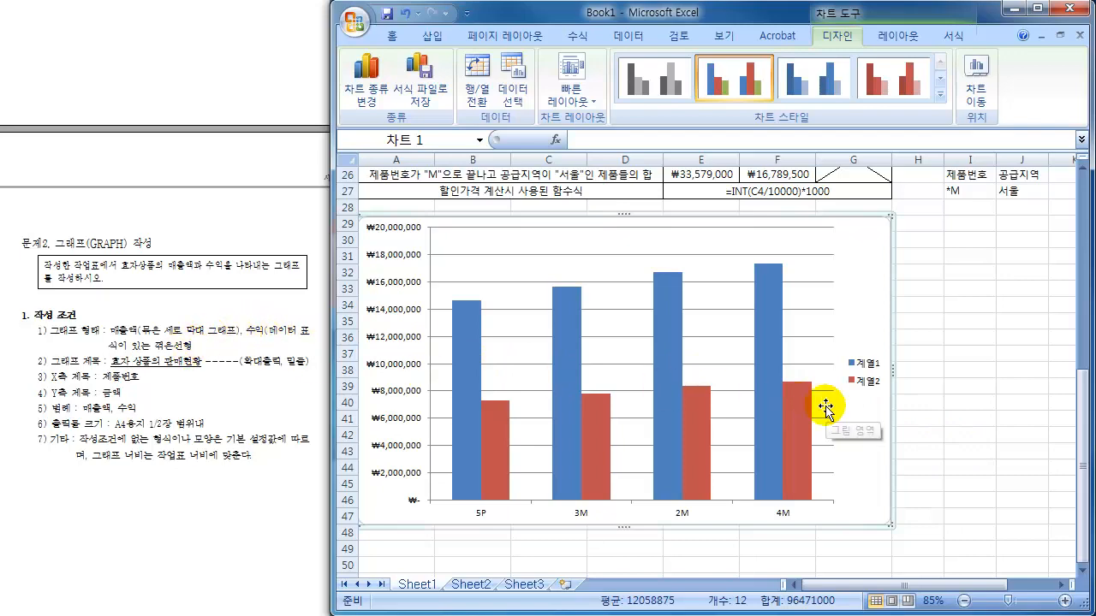
- Change the chart type of the 수익 series (F20:F23) to a line with data markers
scroll(824, 408, up, 7)
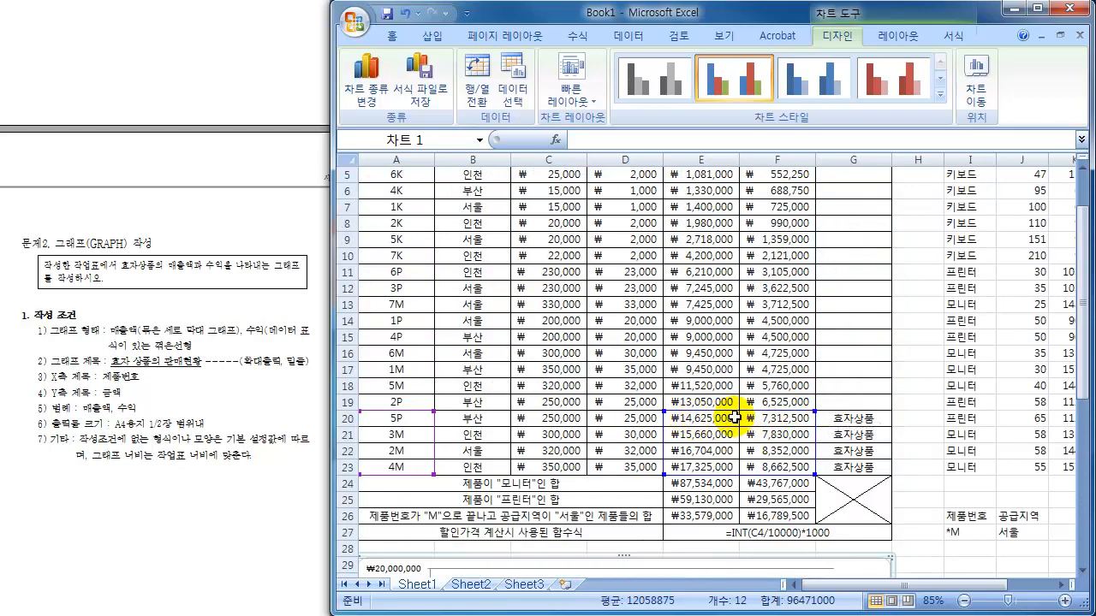
scroll(799, 417, up, 2)
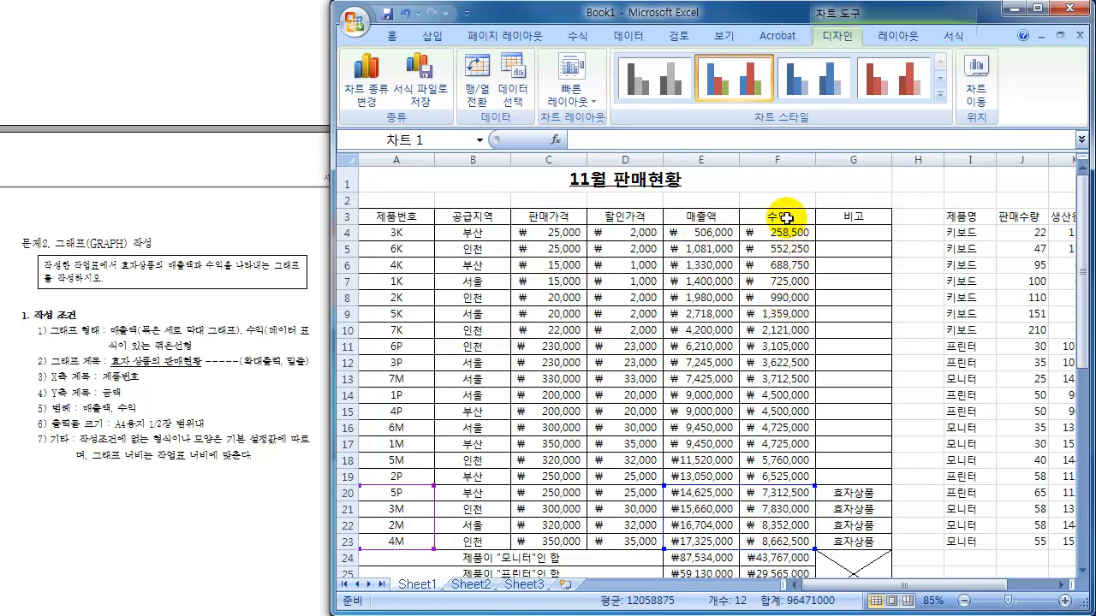
scroll(777, 357, down, 5)
scroll(786, 368, down, 3)
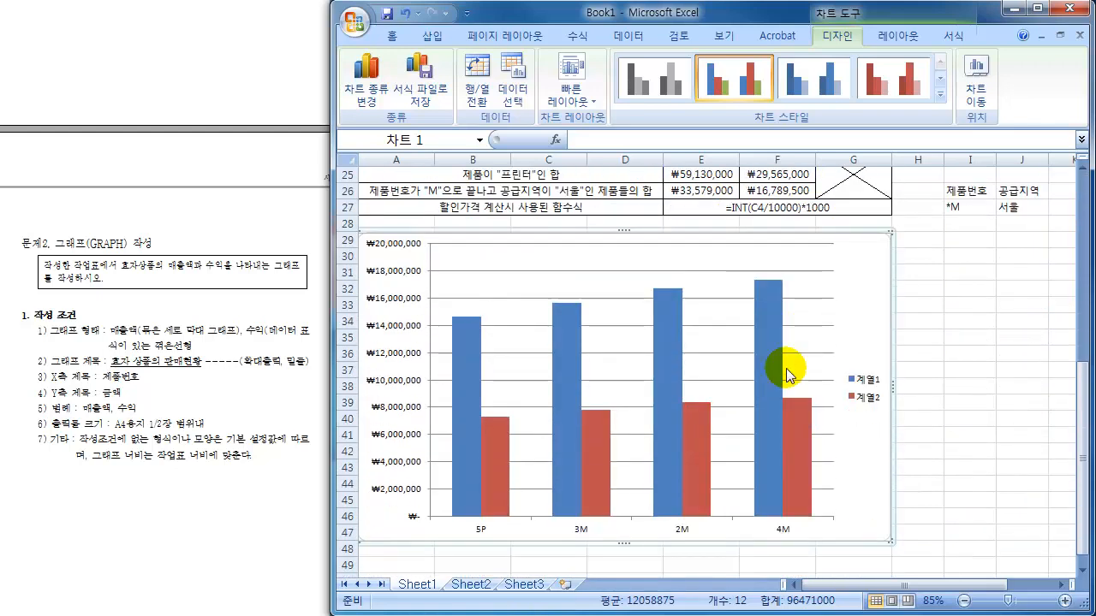
click(802, 429)
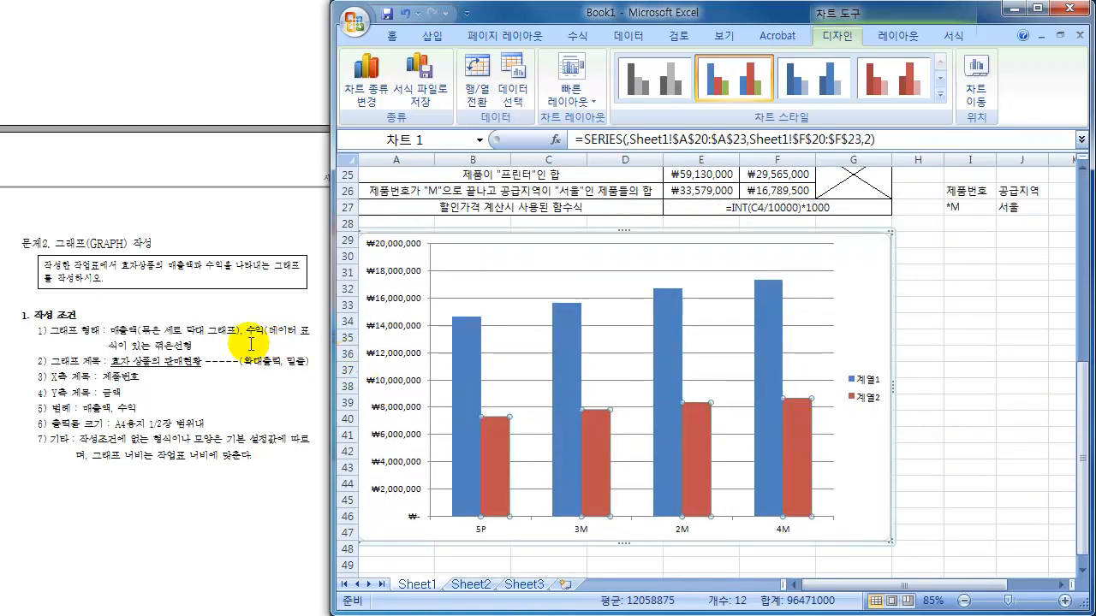
right_click(801, 427)
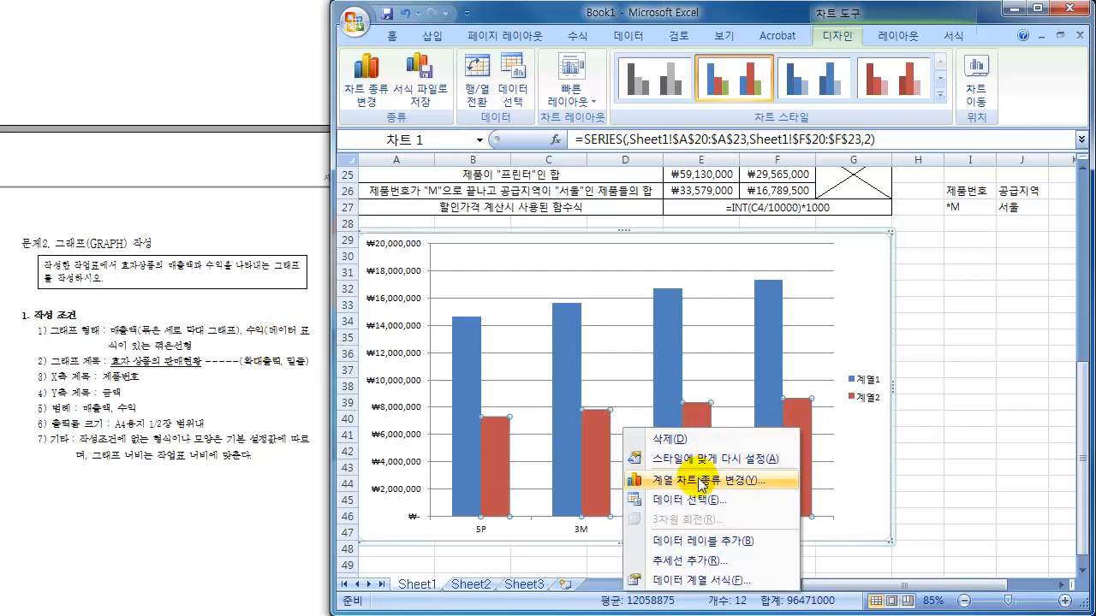
click(700, 481)
click(546, 289)
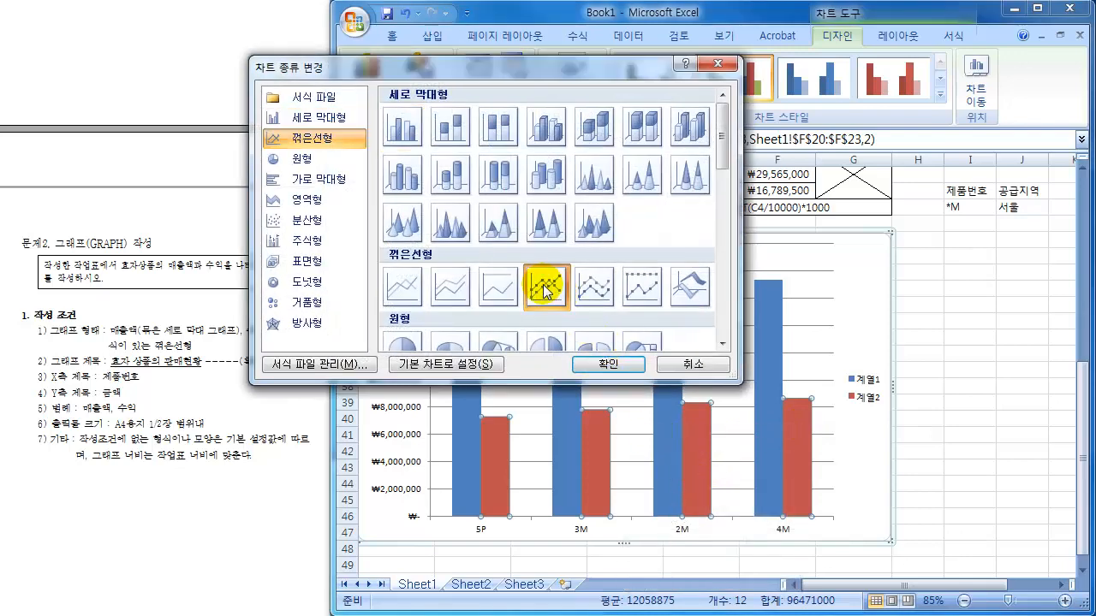
click(606, 365)
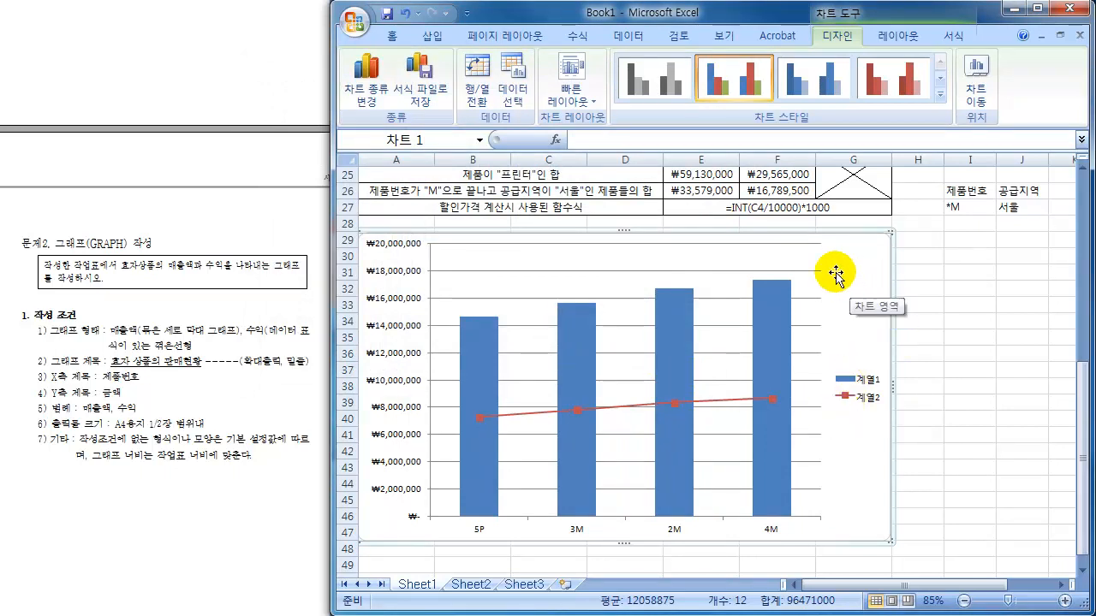
- Add a chart title above the plot reading 효자 상품의 판매현황
click(899, 38)
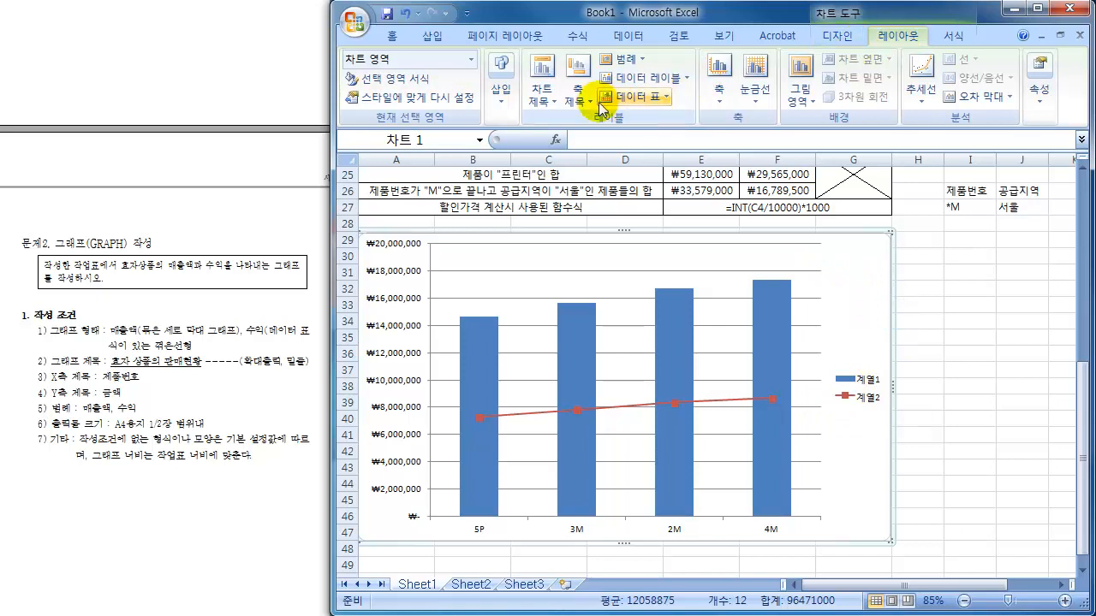
click(542, 93)
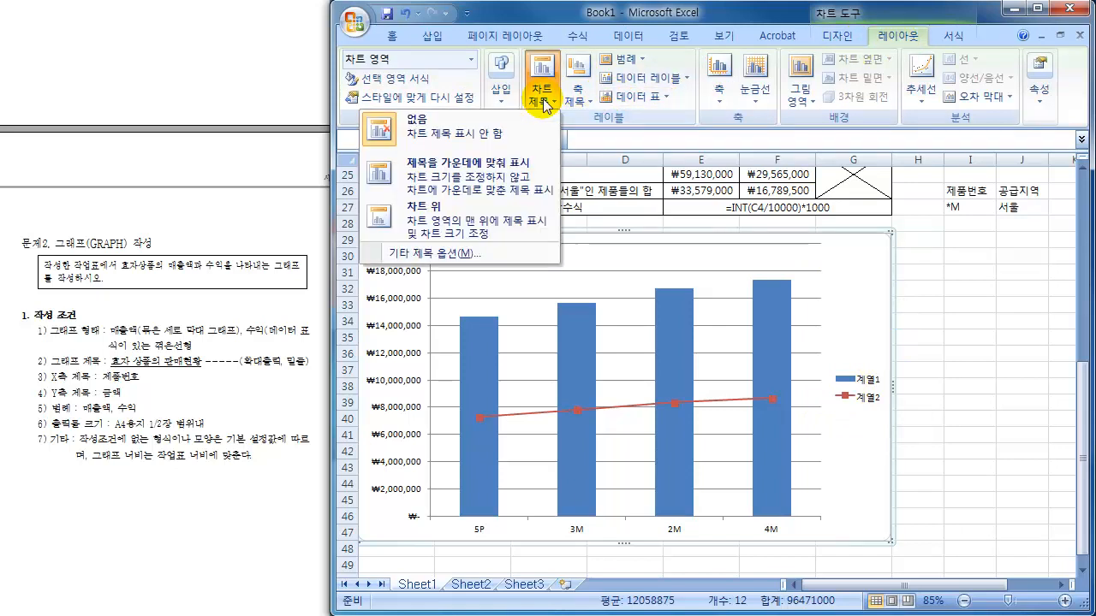
click(428, 219)
triple_click(594, 253)
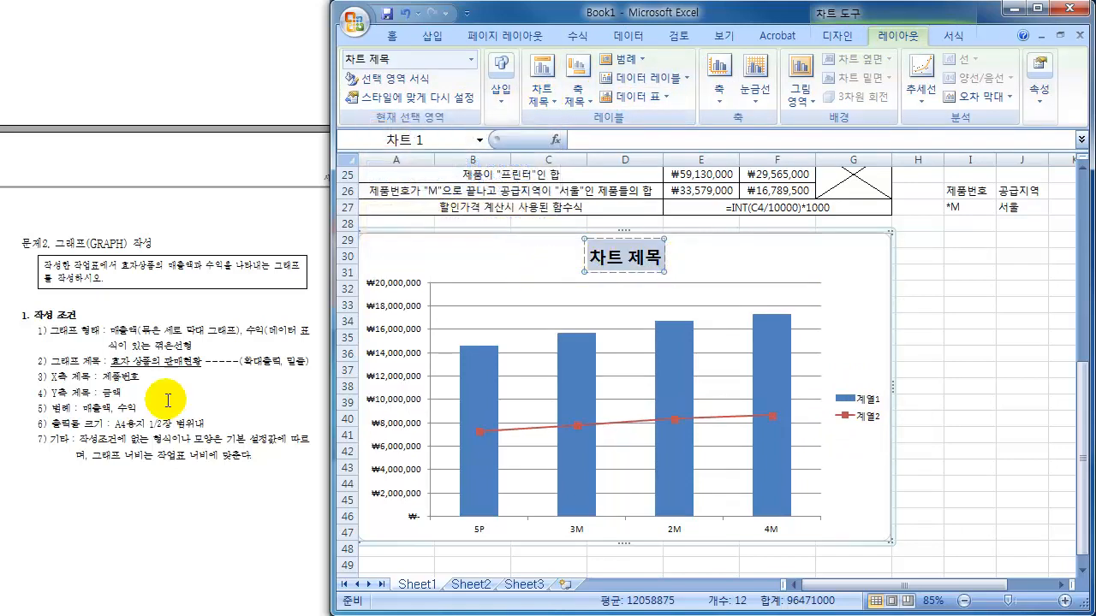
text(GY)
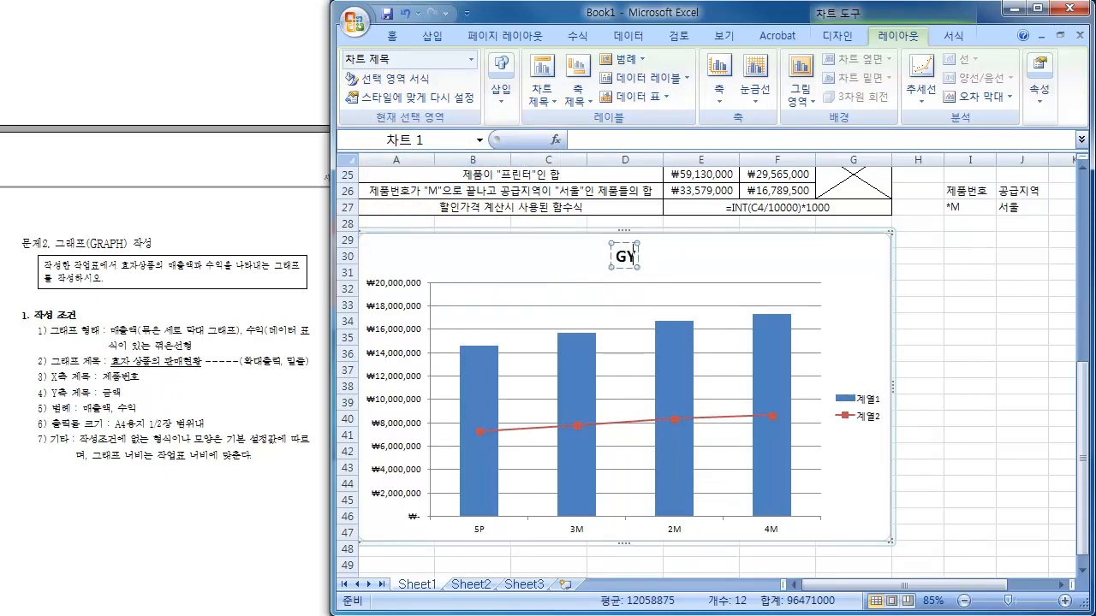
text(효자)
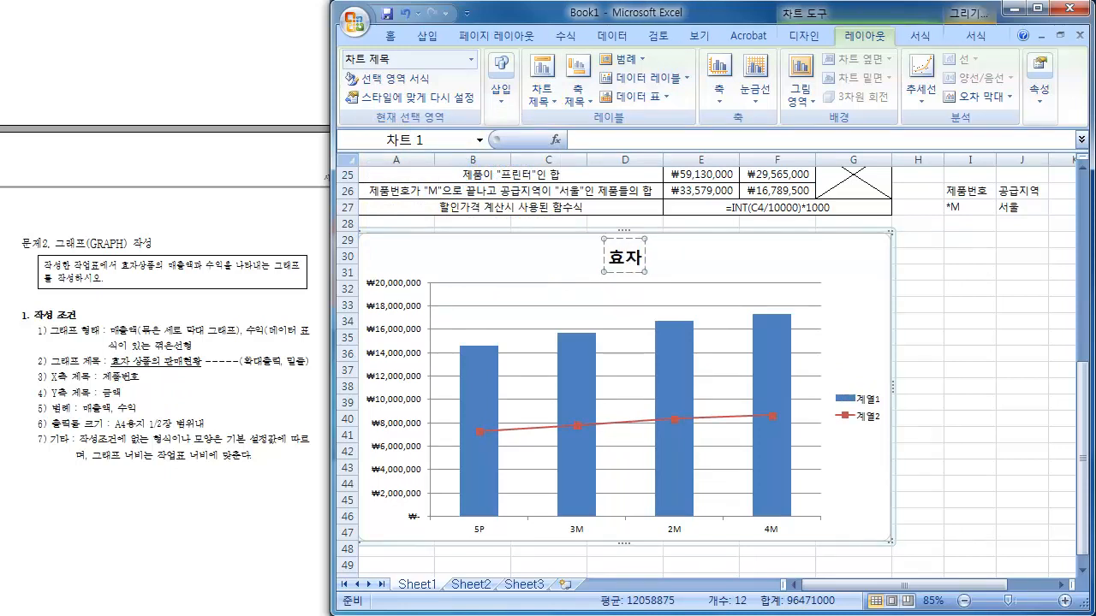
text( 상품의)
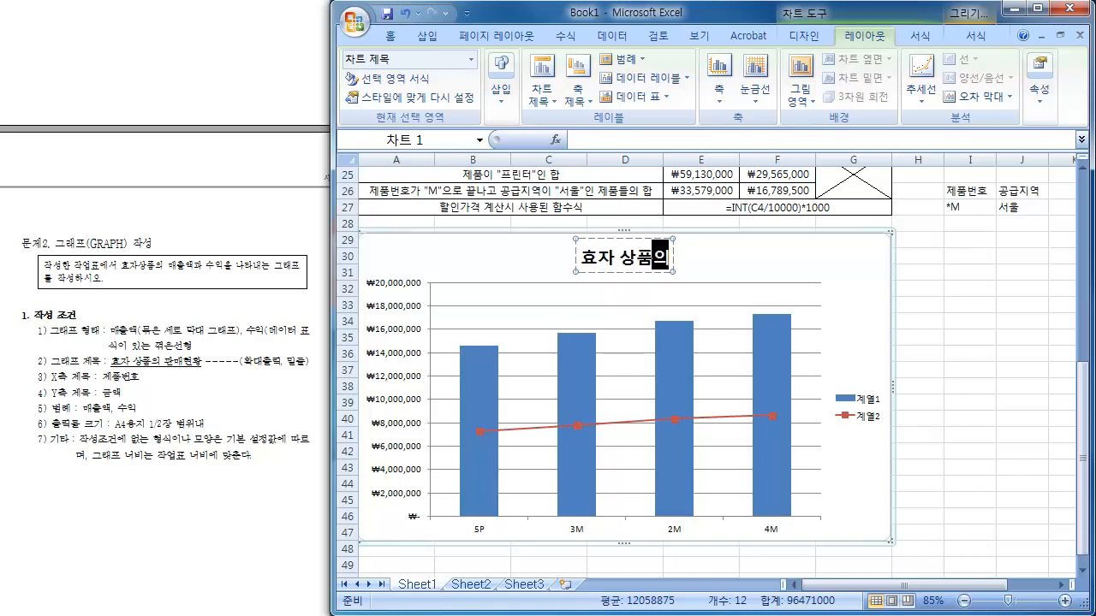
text( 파판매현호)
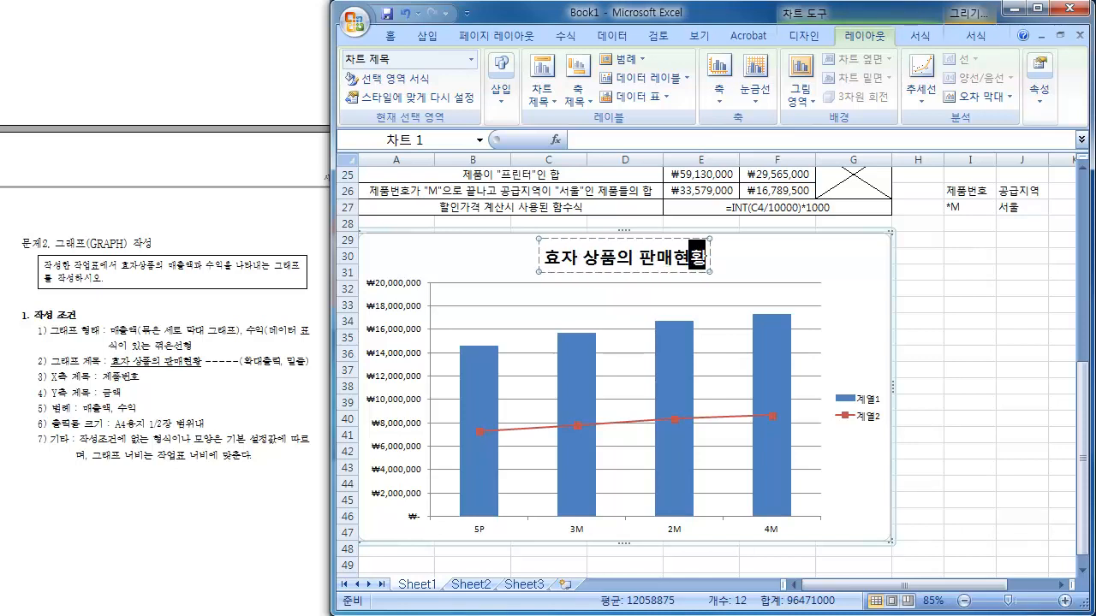
key(Escape)
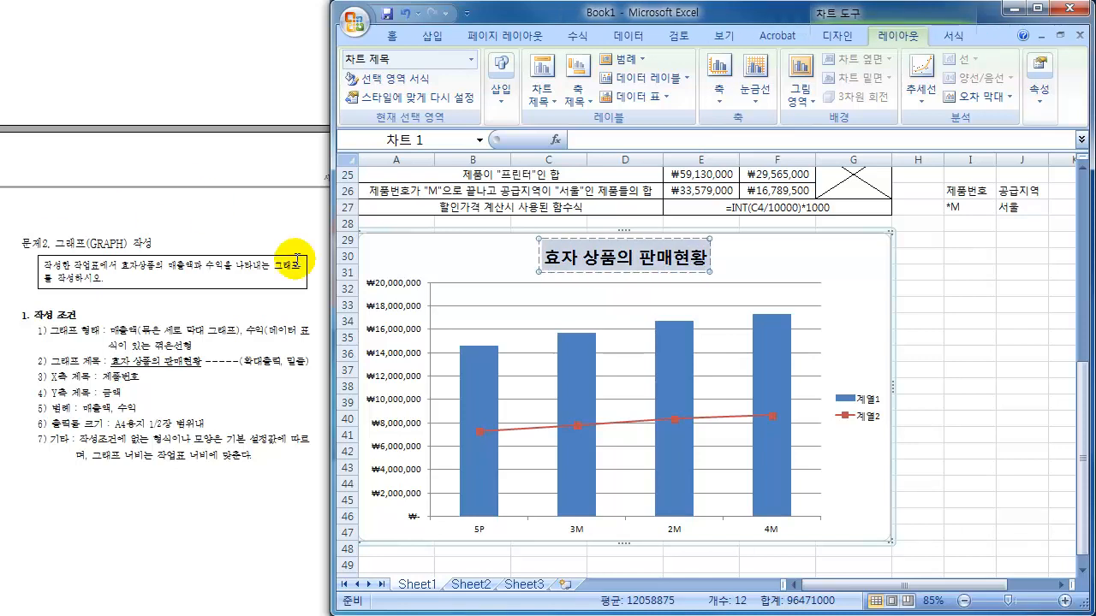
- Underline the chart title
click(391, 39)
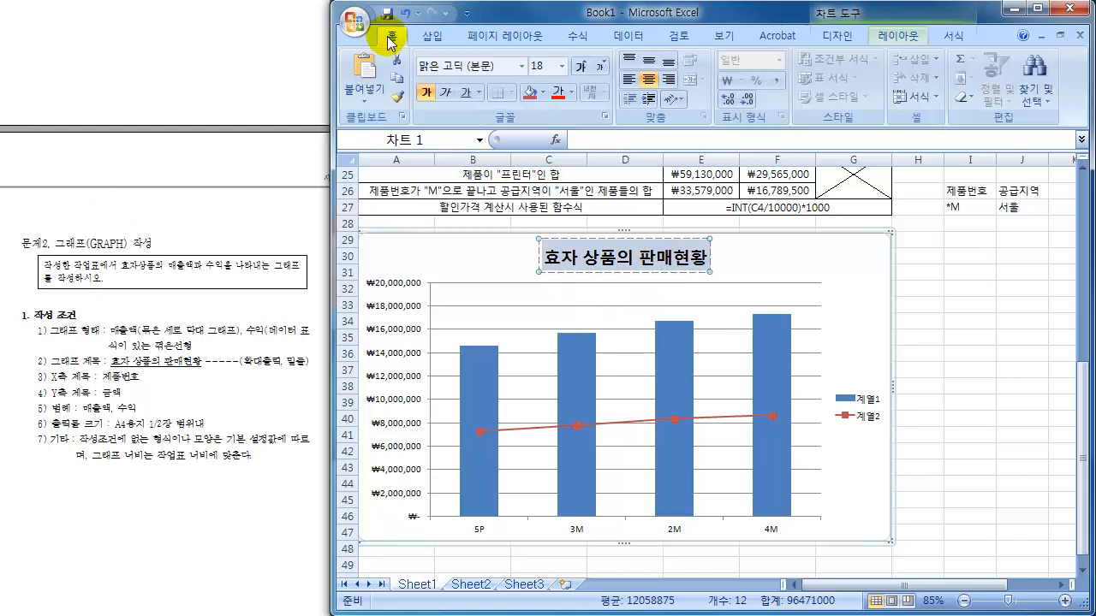
click(465, 94)
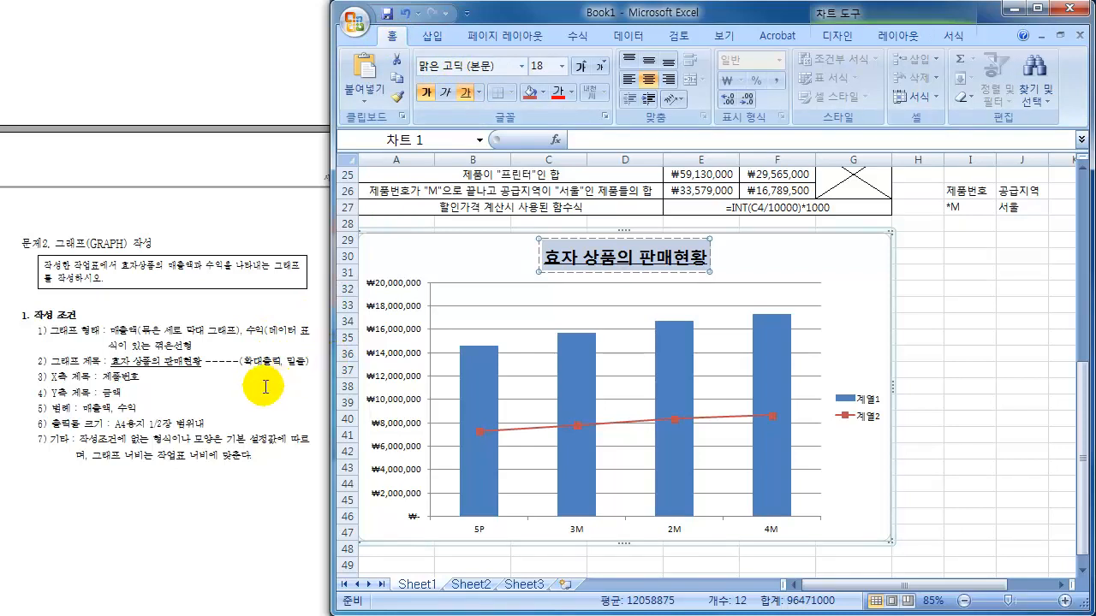
click(867, 337)
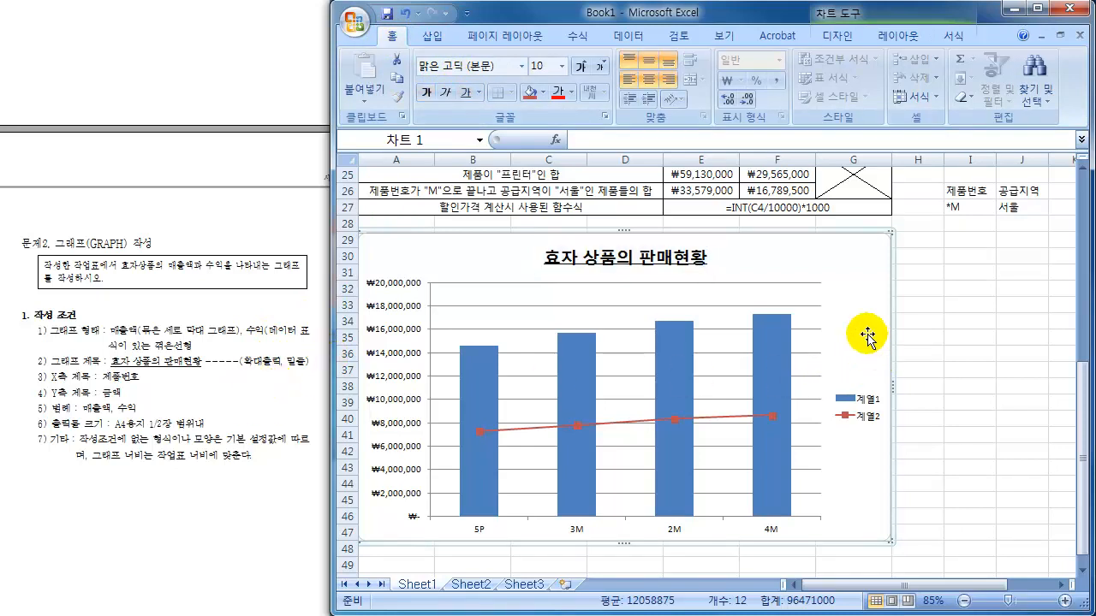
- Add a horizontal axis title below the axis reading 제품번호
click(899, 36)
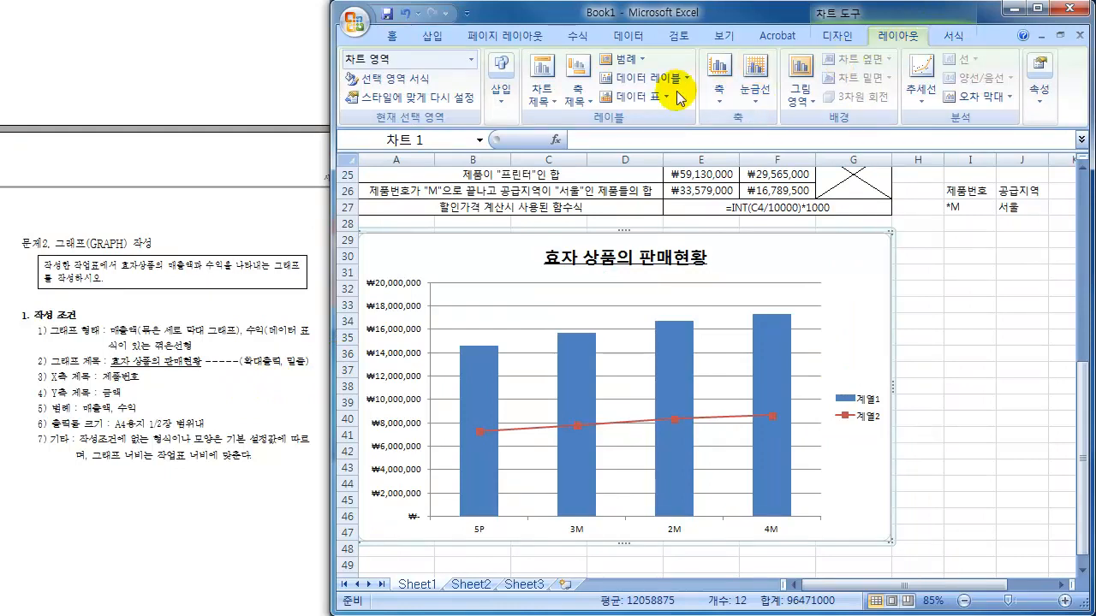
click(572, 95)
mouse_move(555, 125)
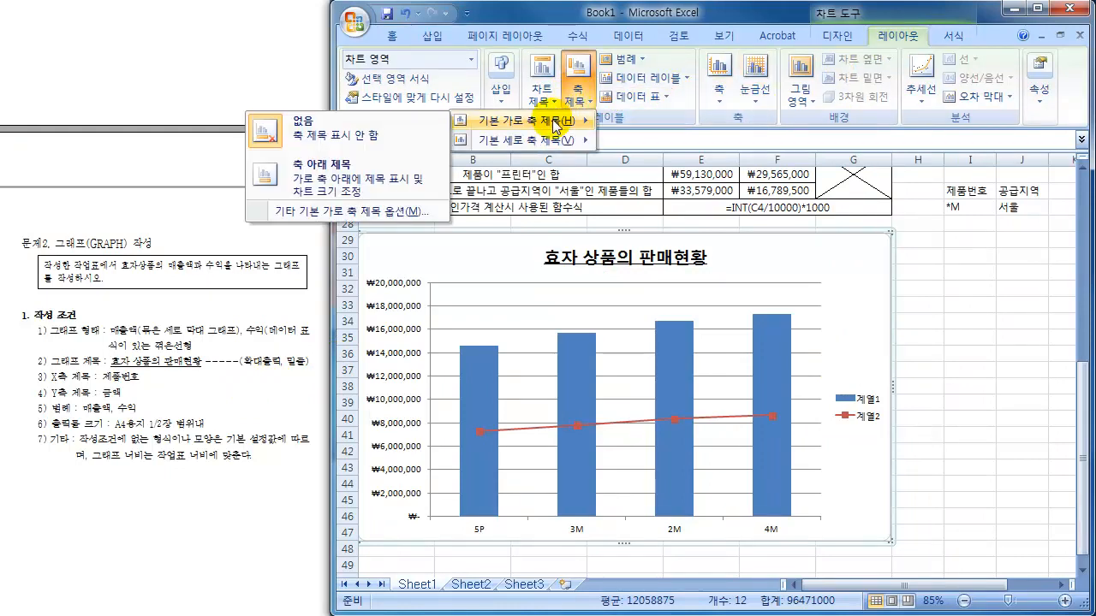
click(301, 171)
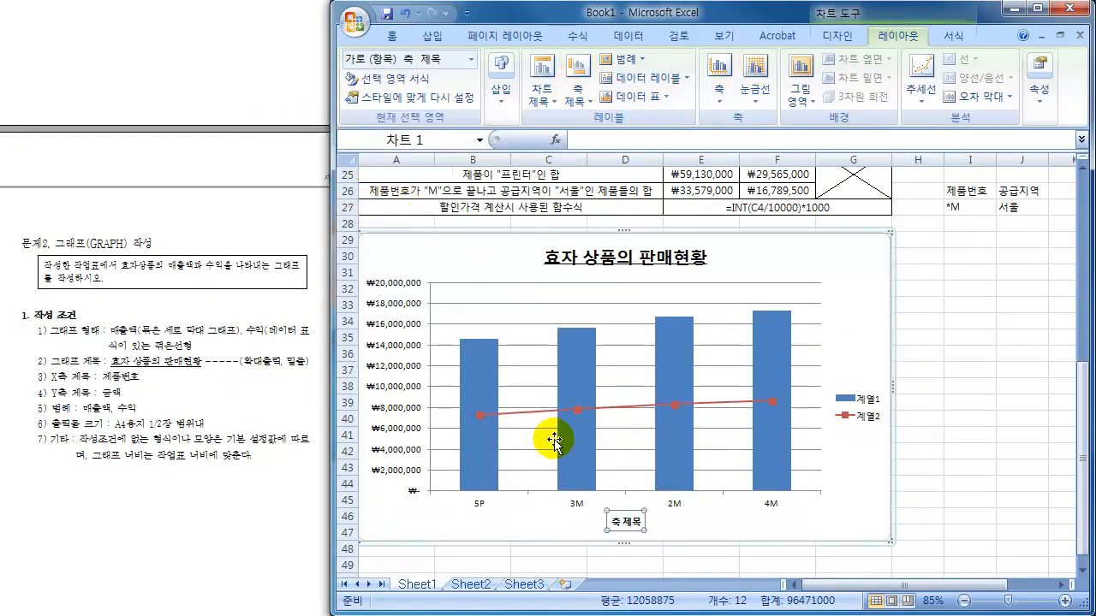
click(616, 524)
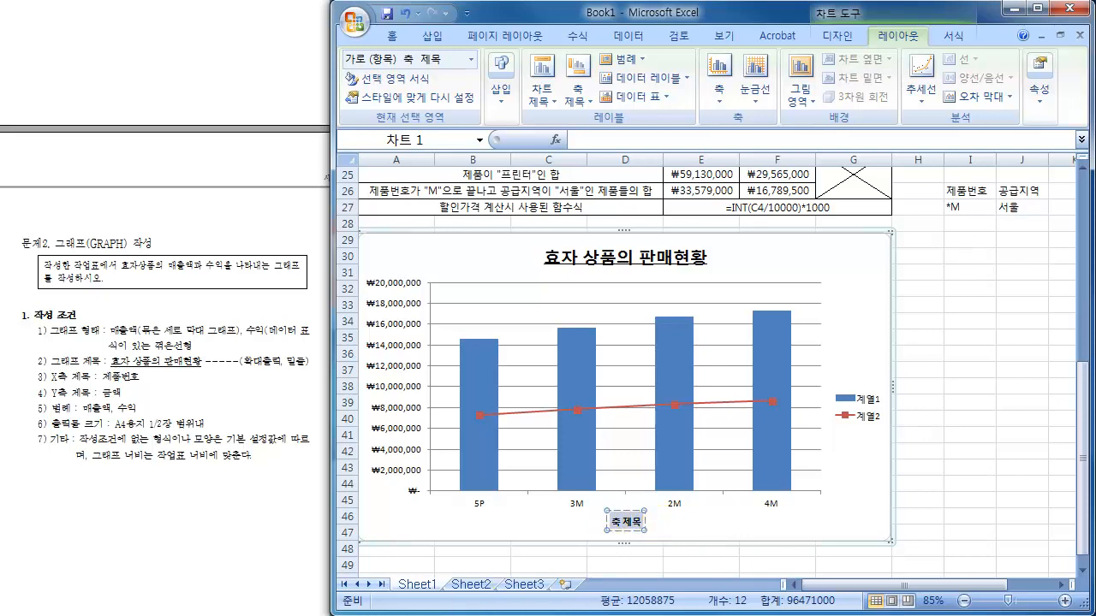
text(제품번호)
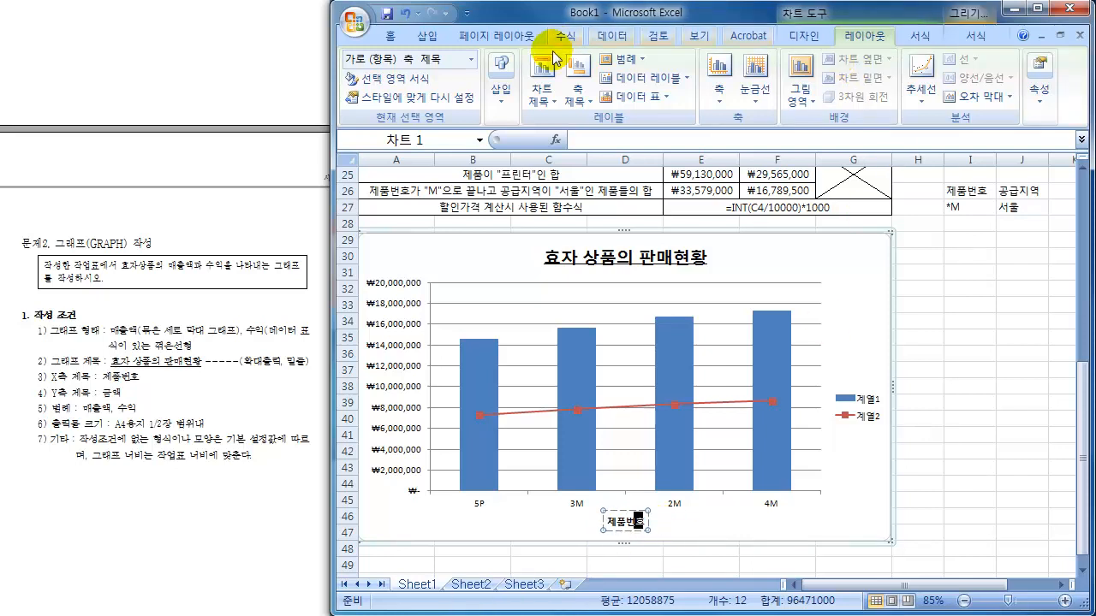
- Add a vertical axis title with vertical text reading 금액
click(578, 88)
mouse_move(563, 142)
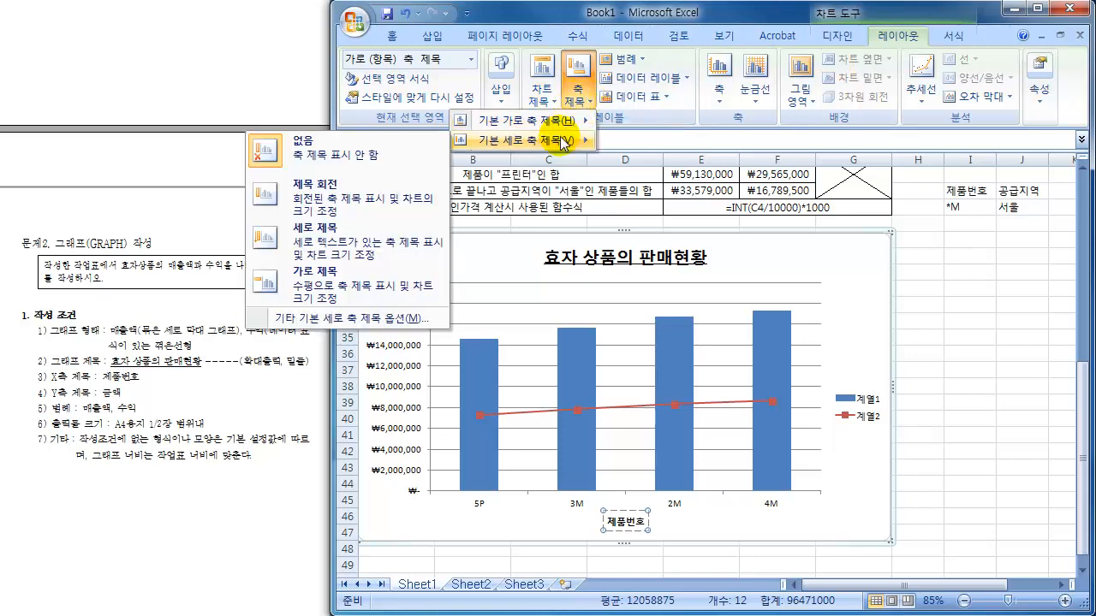
click(318, 240)
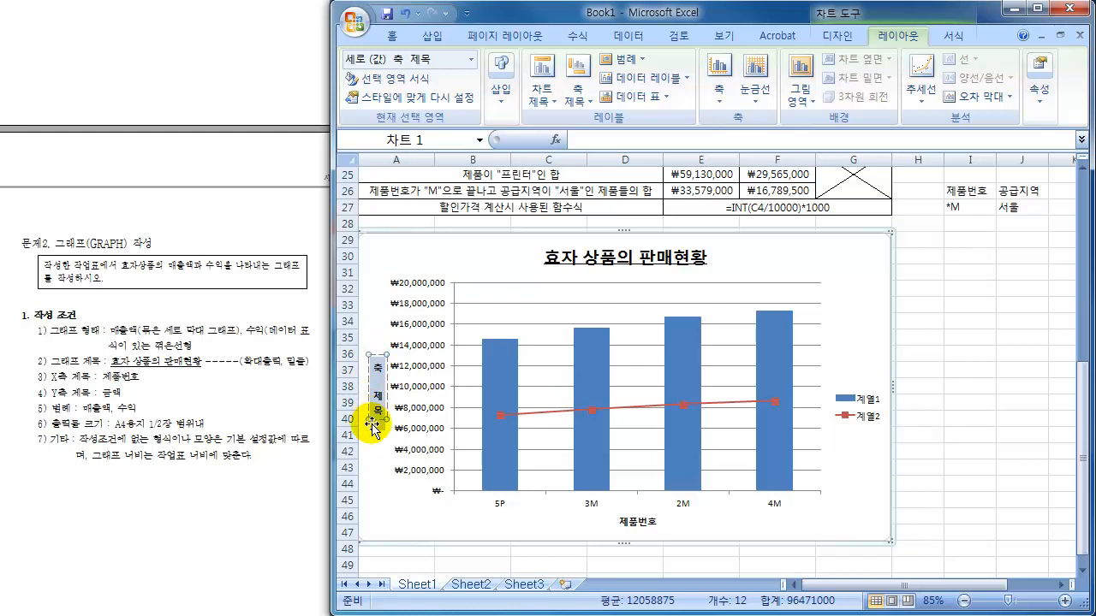
text(금ㅇ)
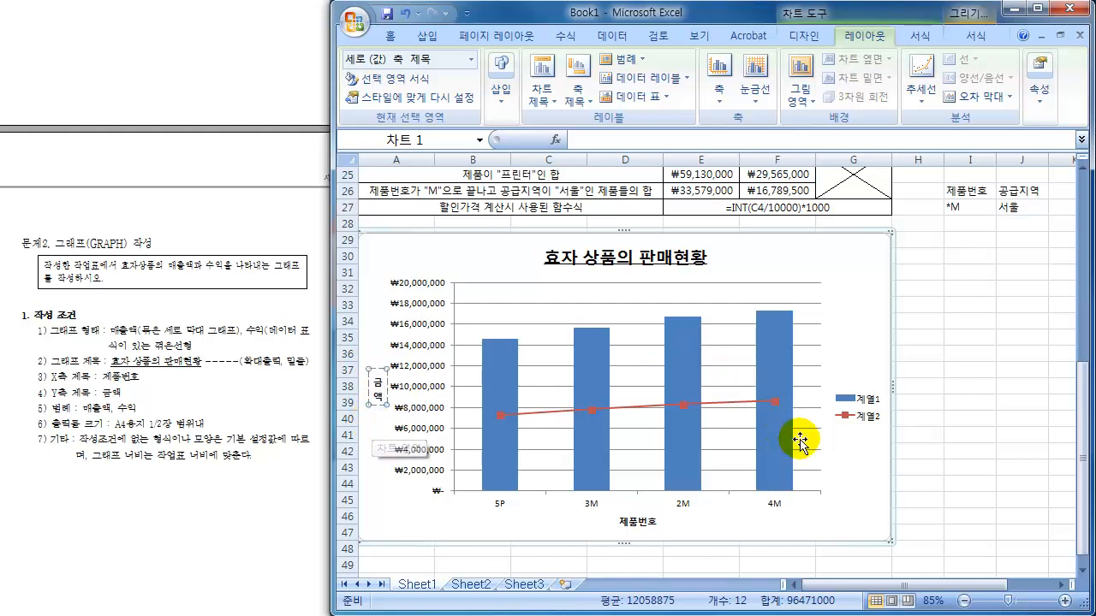
click(849, 452)
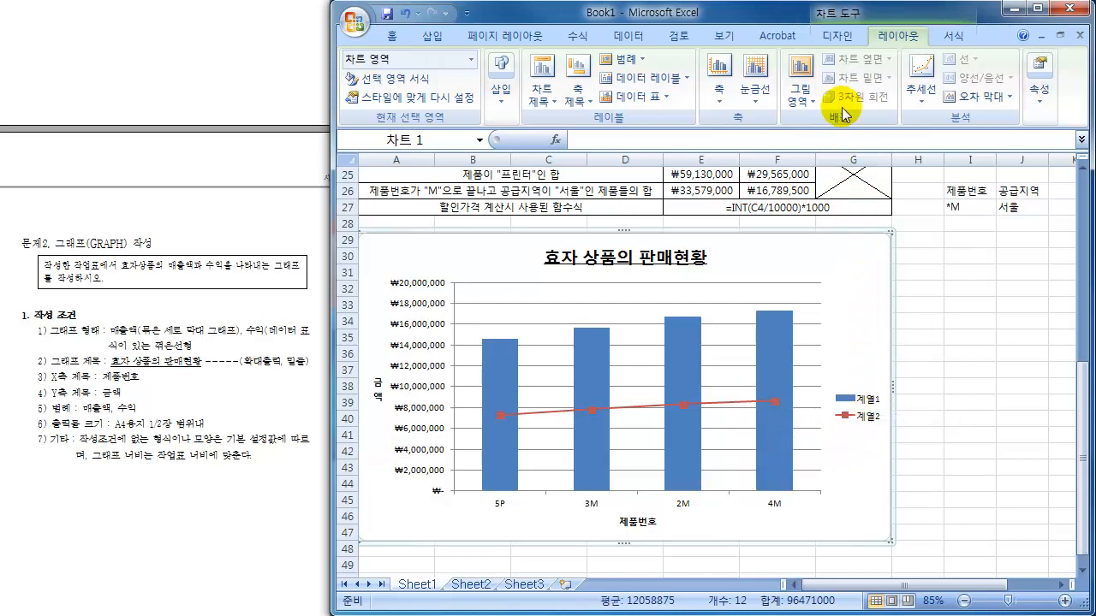
- Name the chart's column series from the 매출액 header in cell E3
click(838, 35)
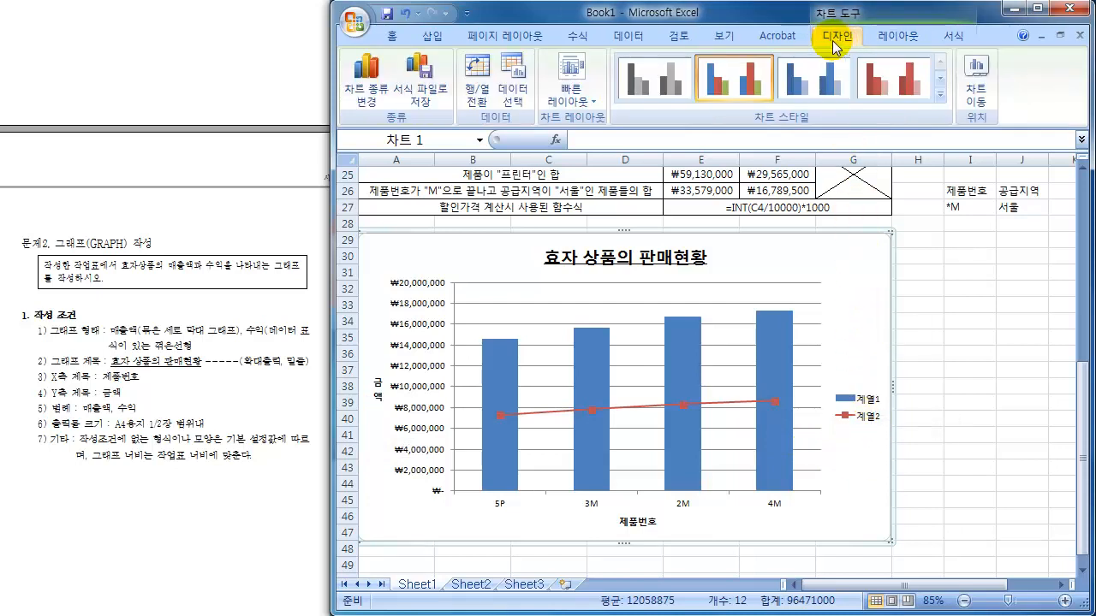
click(503, 109)
click(244, 321)
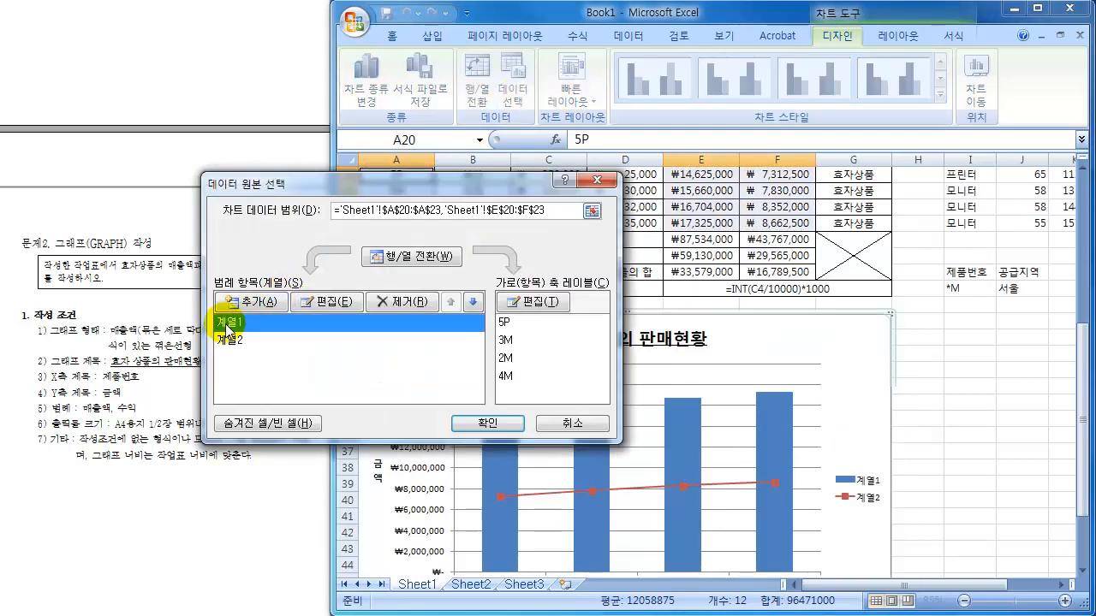
click(324, 301)
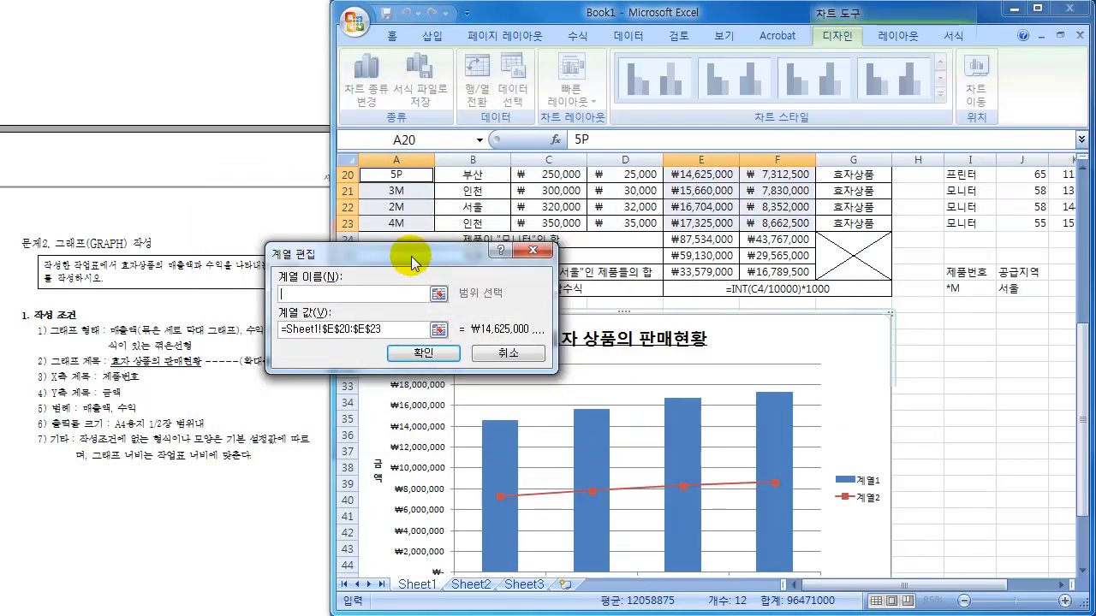
drag(419, 250, 254, 297)
scroll(807, 240, up, 7)
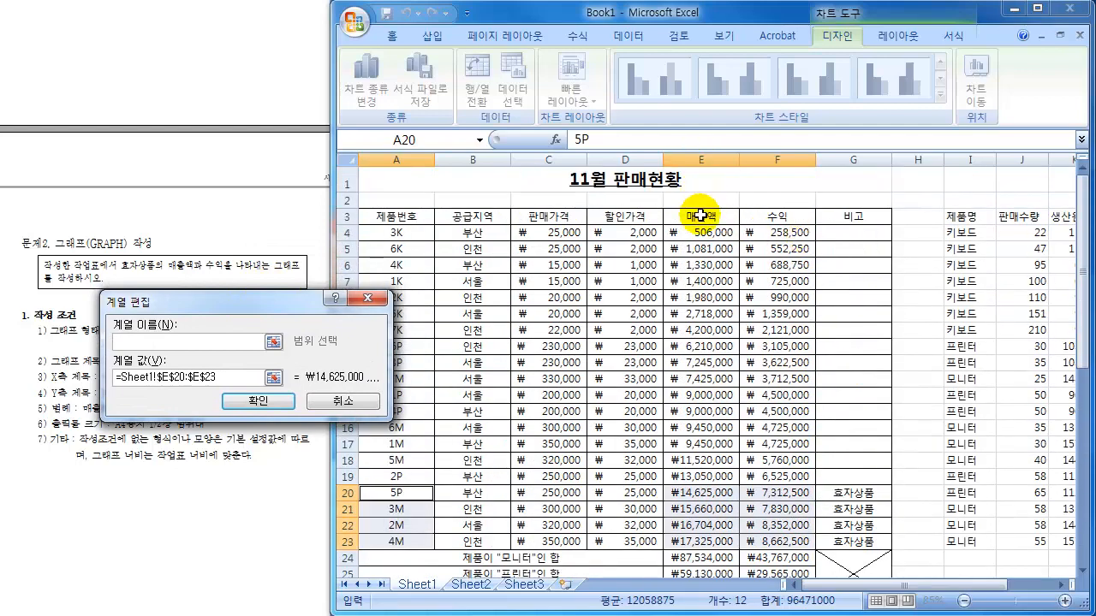
click(700, 216)
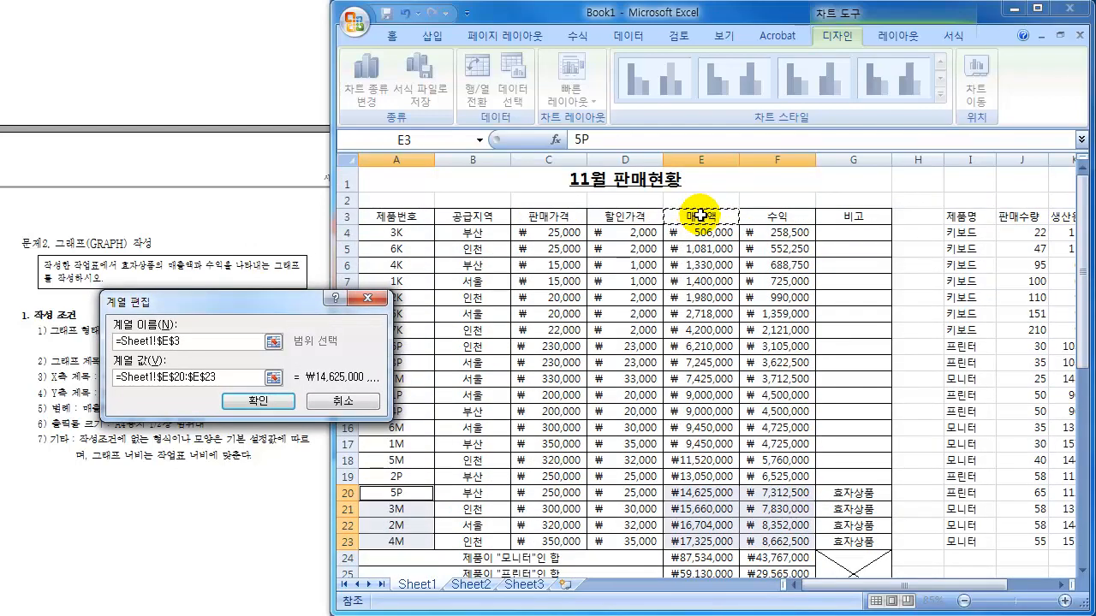
click(260, 399)
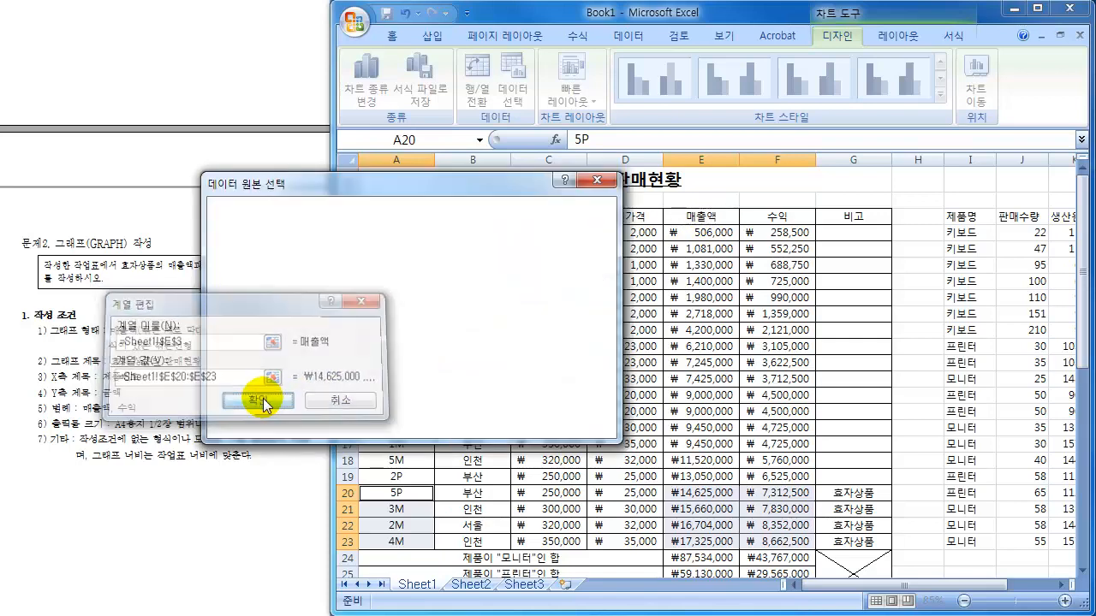
- Name the chart's line series from the 수익 header in cell F3 and apply the data source changes
click(233, 341)
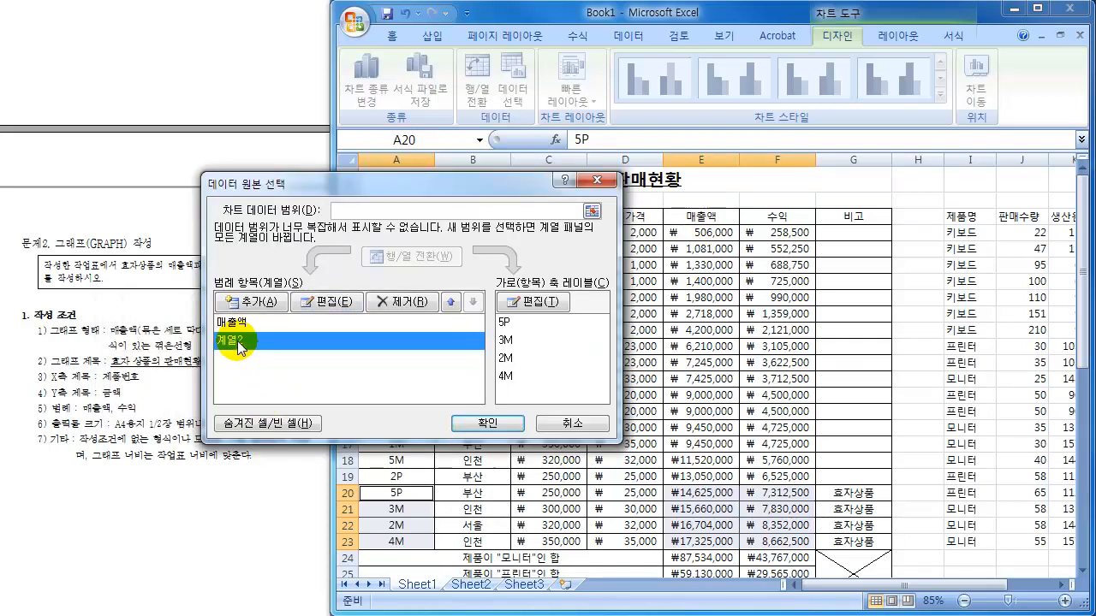
click(325, 305)
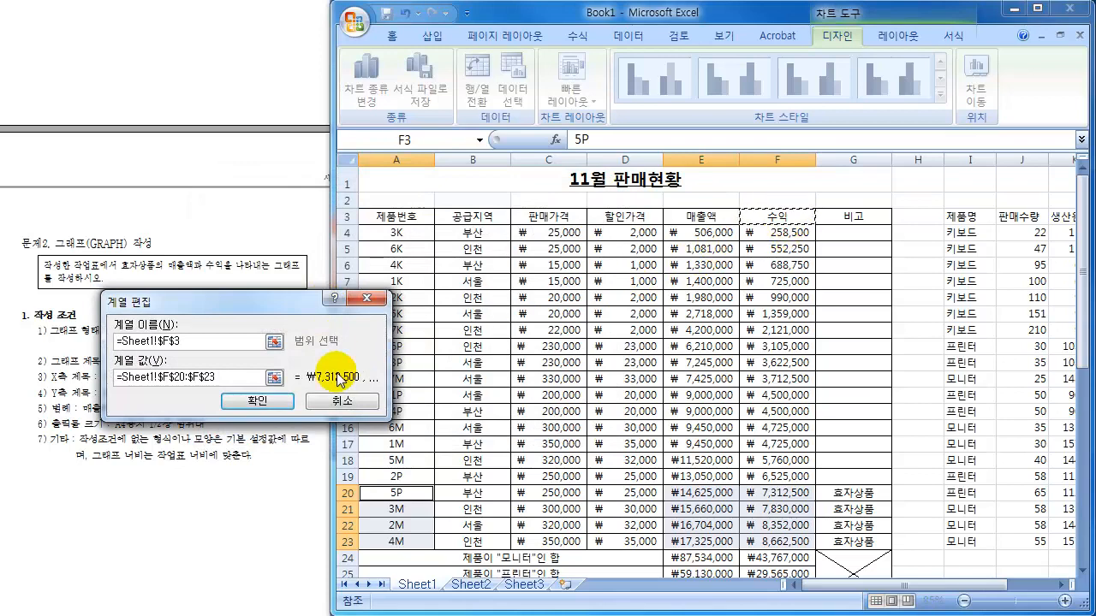
click(259, 401)
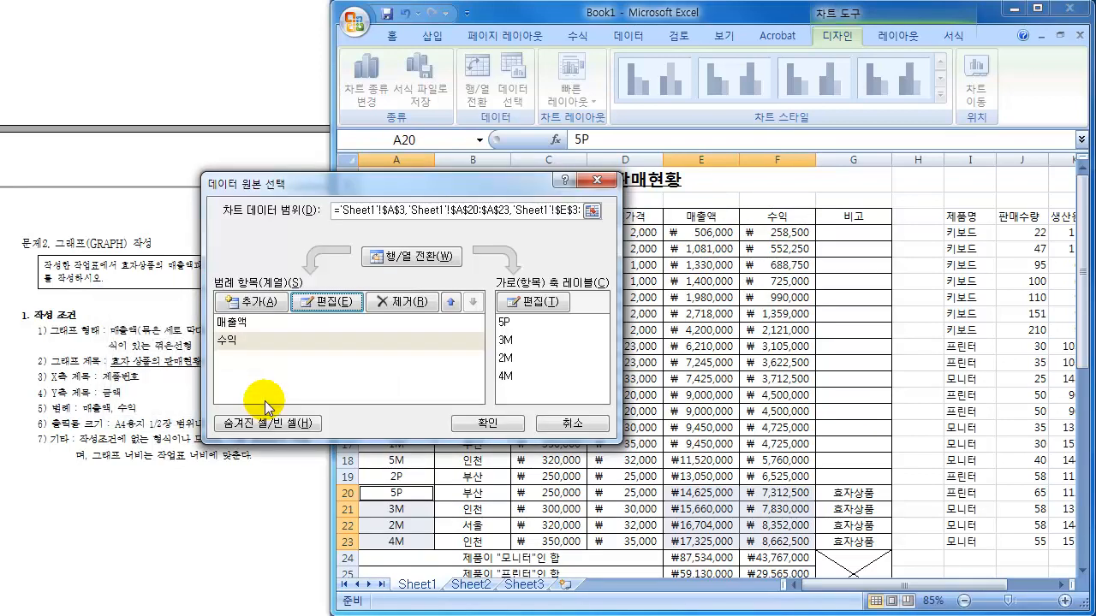
click(229, 340)
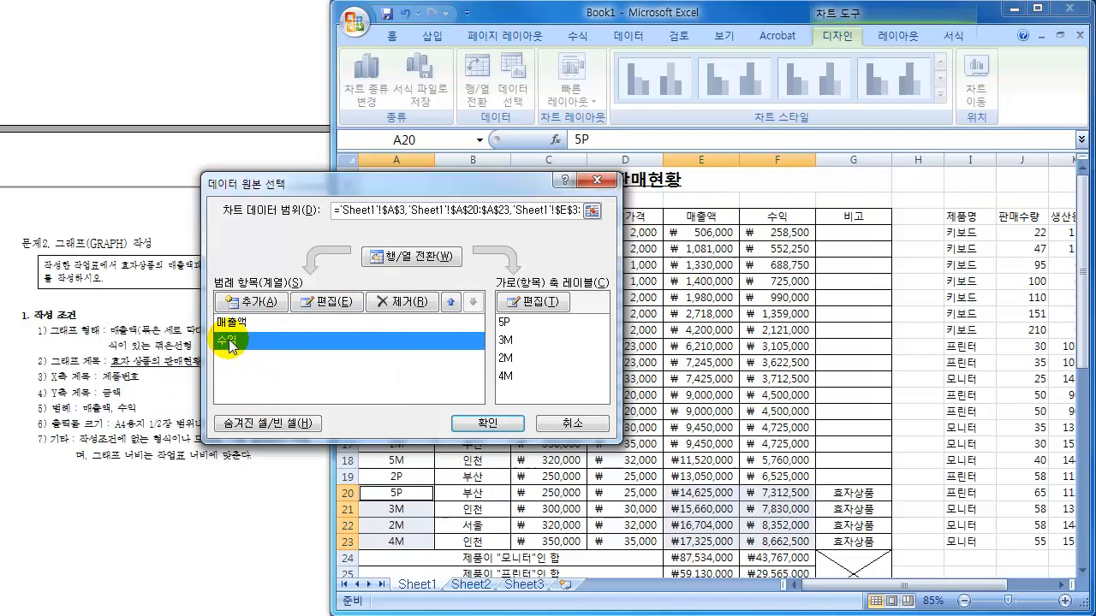
click(465, 423)
scroll(710, 411, down, 8)
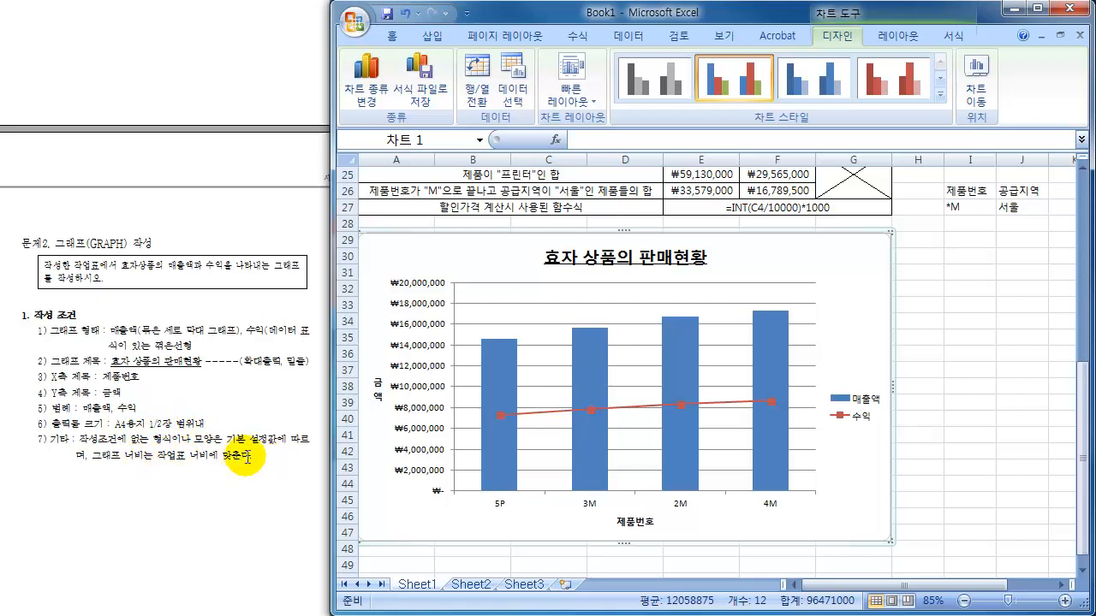
click(914, 318)
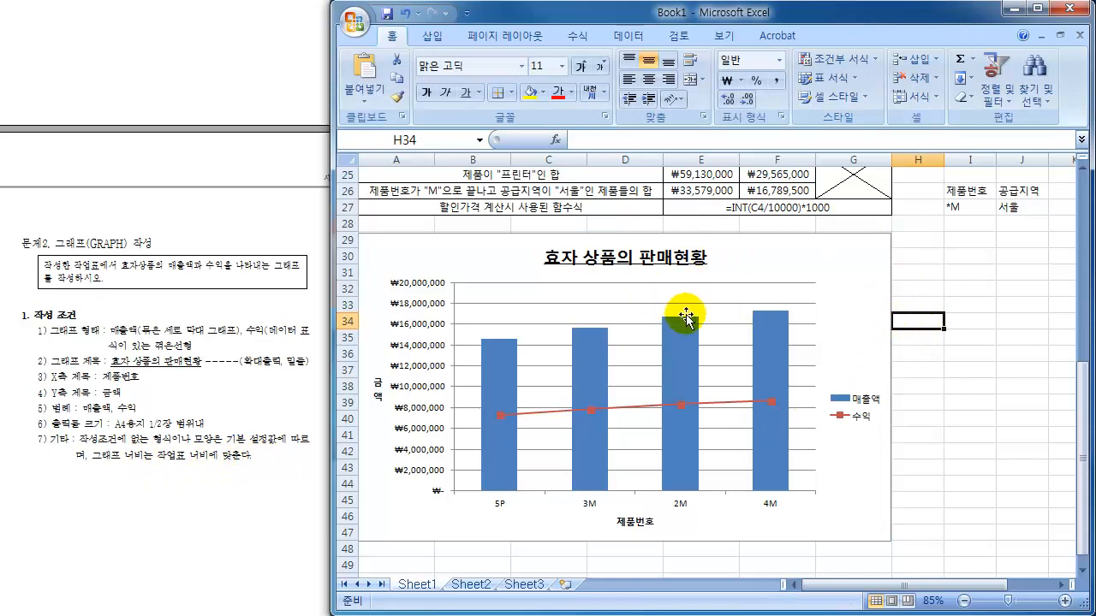
- Select the range from the title in A1 to G48, covering both the table and the chart
scroll(694, 320, up, 8)
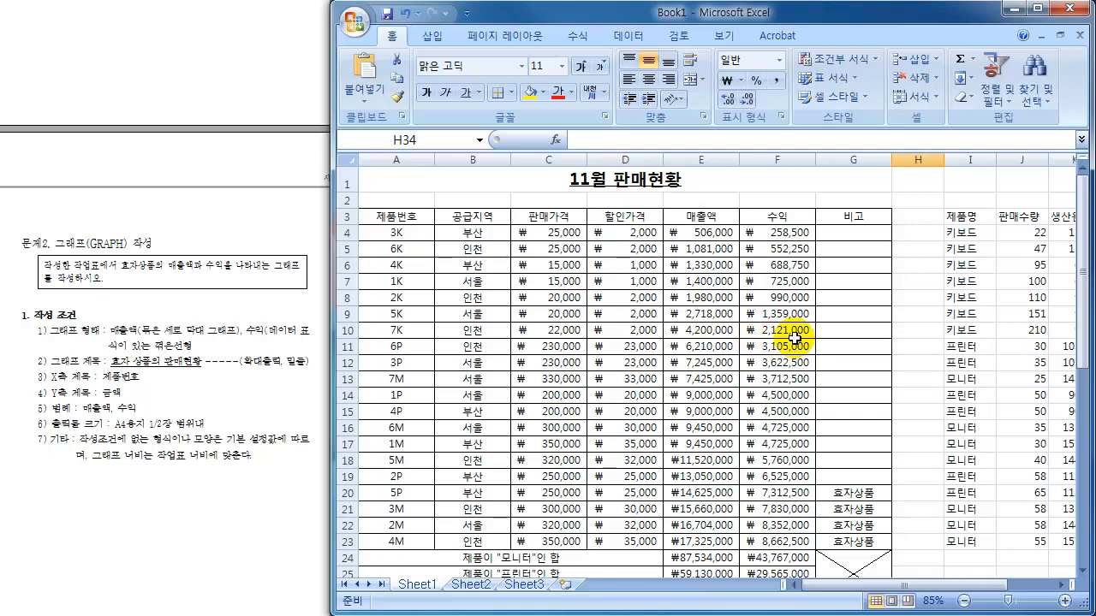
scroll(794, 338, down, 1)
scroll(794, 338, up, 1)
scroll(794, 339, down, 9)
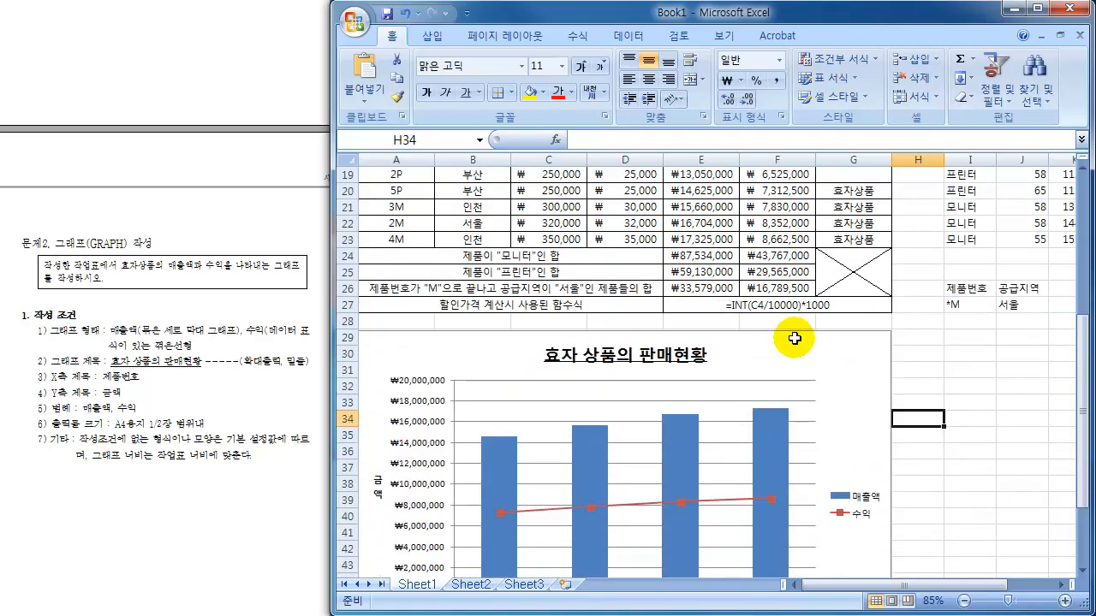
click(853, 508)
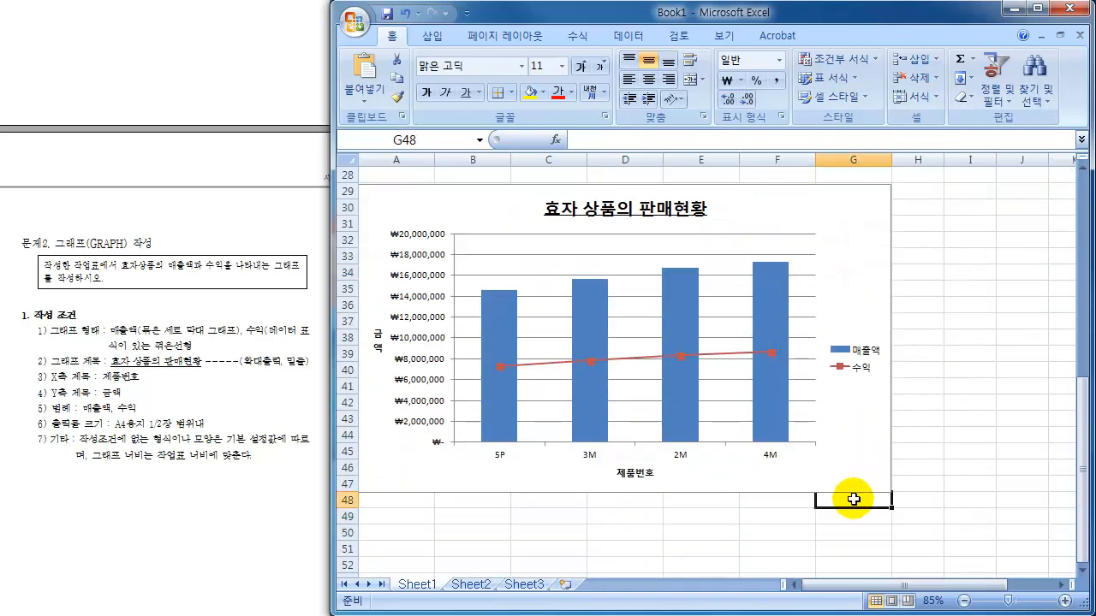
scroll(853, 505, up, 9)
shift+click(477, 178)
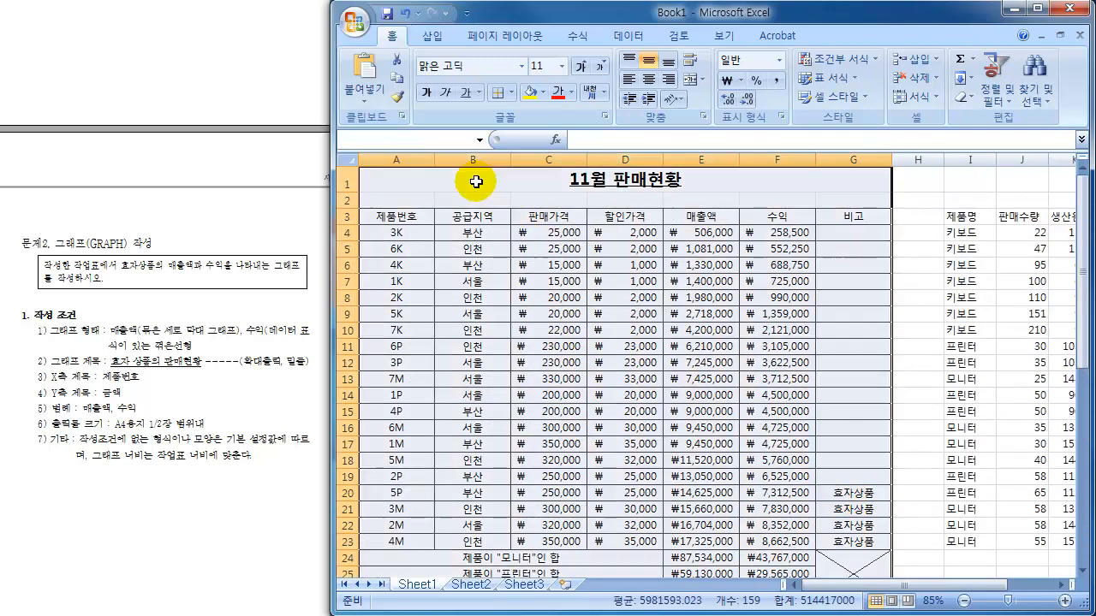
scroll(771, 338, down, 6)
scroll(773, 342, down, 6)
scroll(773, 343, up, 12)
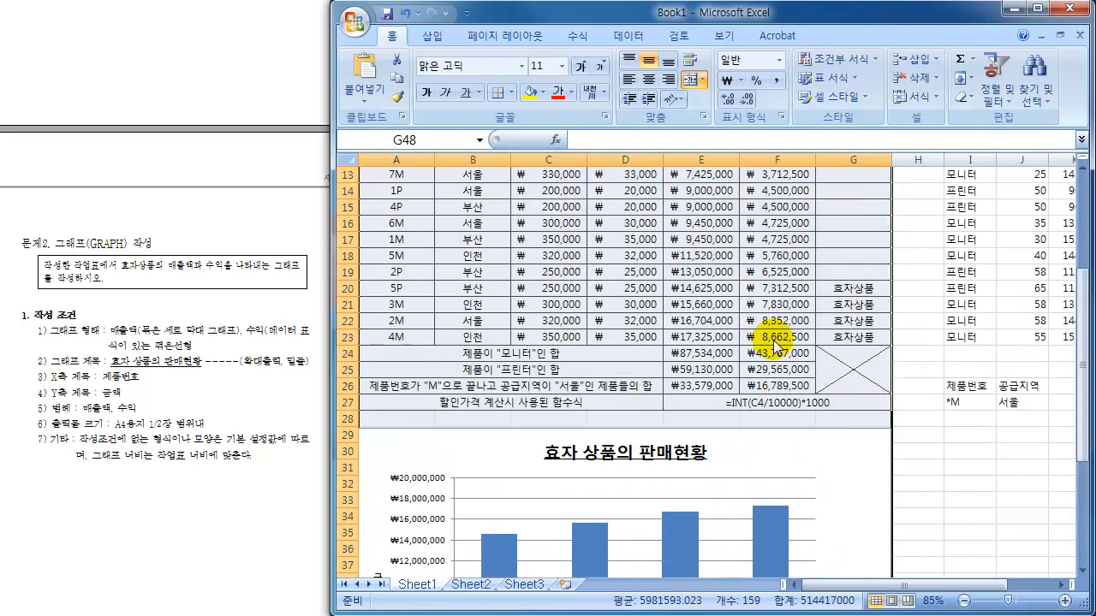
- Open the print preview with only the selected area as the print target
click(351, 33)
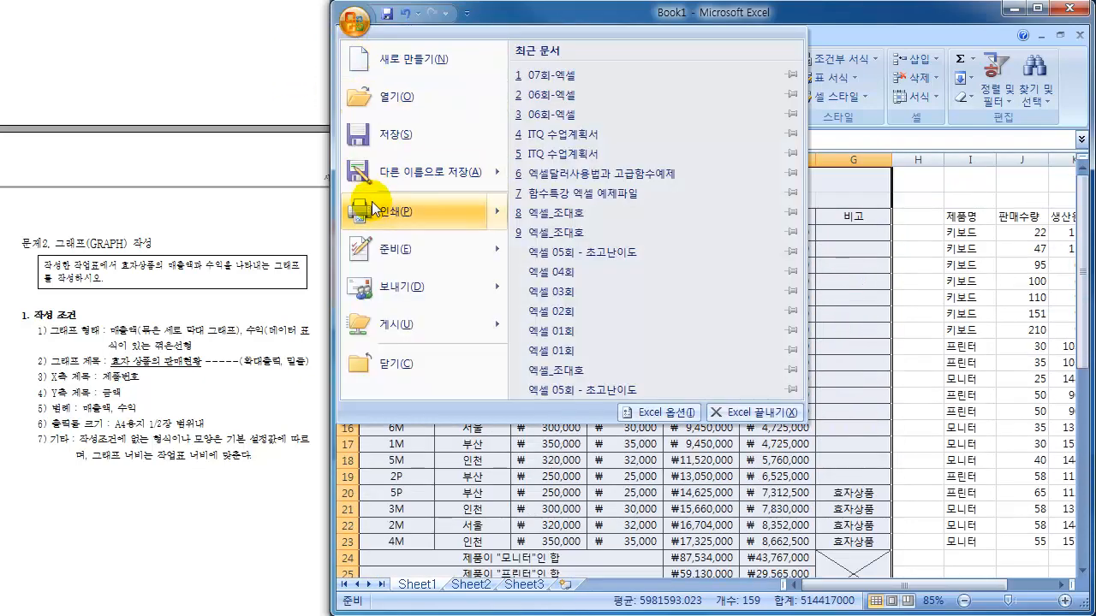
mouse_move(373, 206)
click(581, 90)
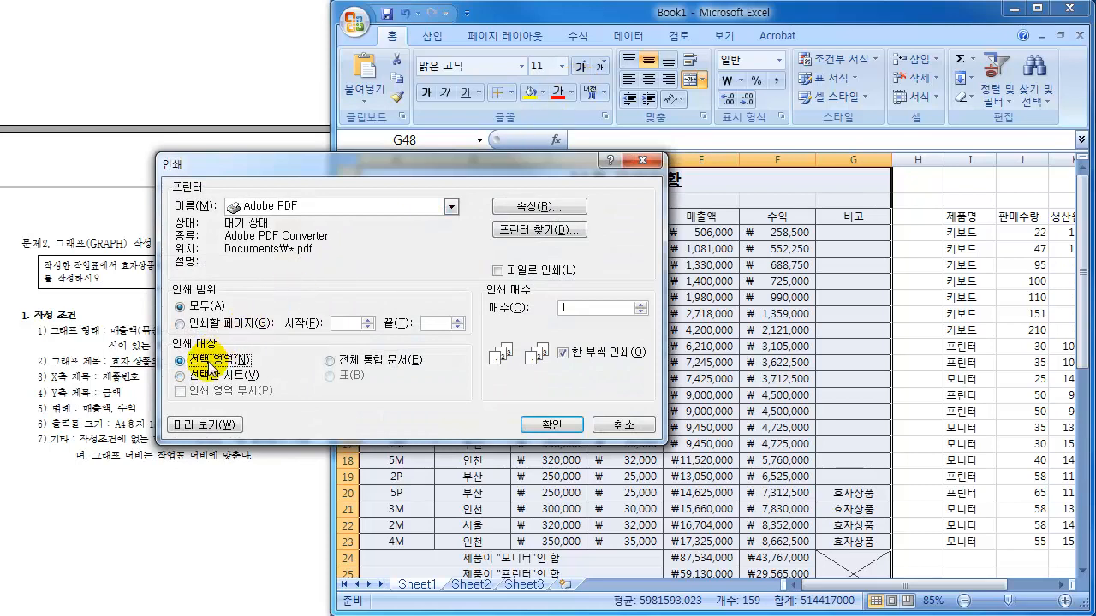
click(202, 426)
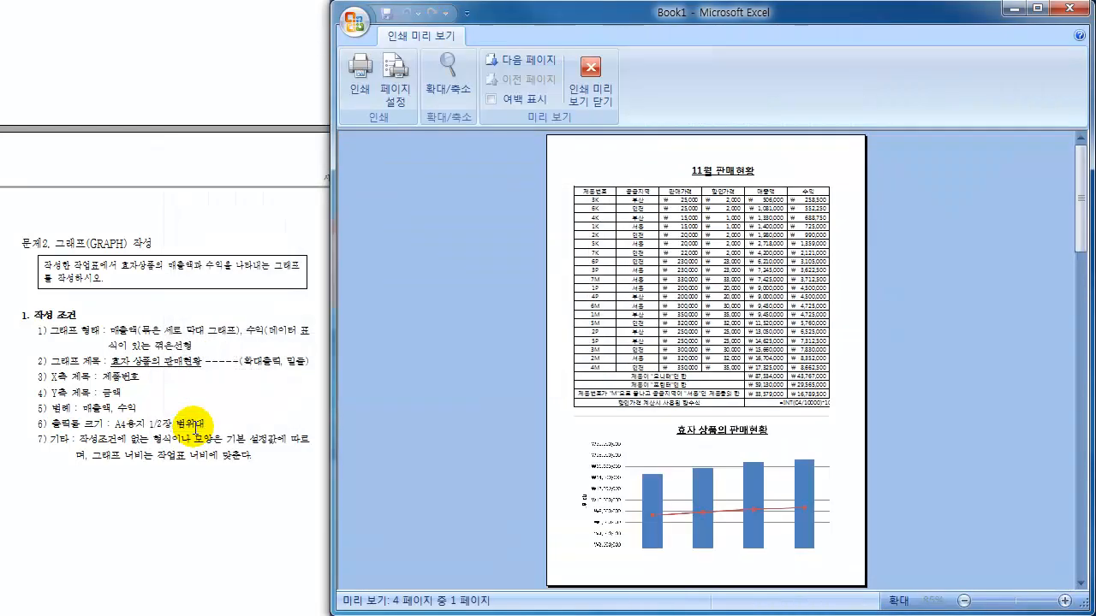
- Fit the printout to 1 page wide by 1 page tall and centre it horizontally and vertically
click(395, 90)
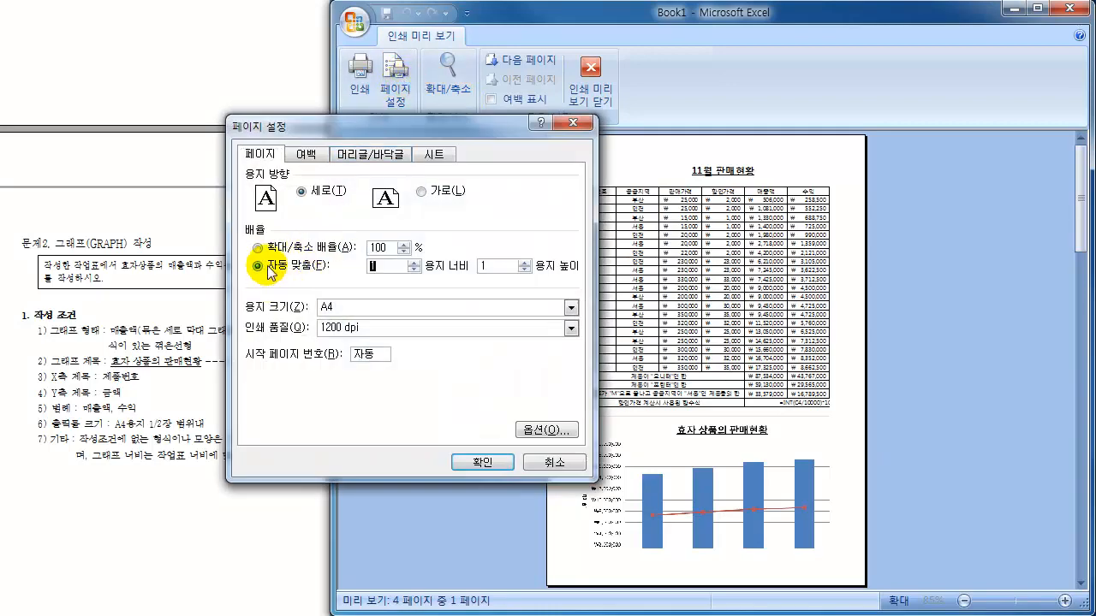
click(306, 154)
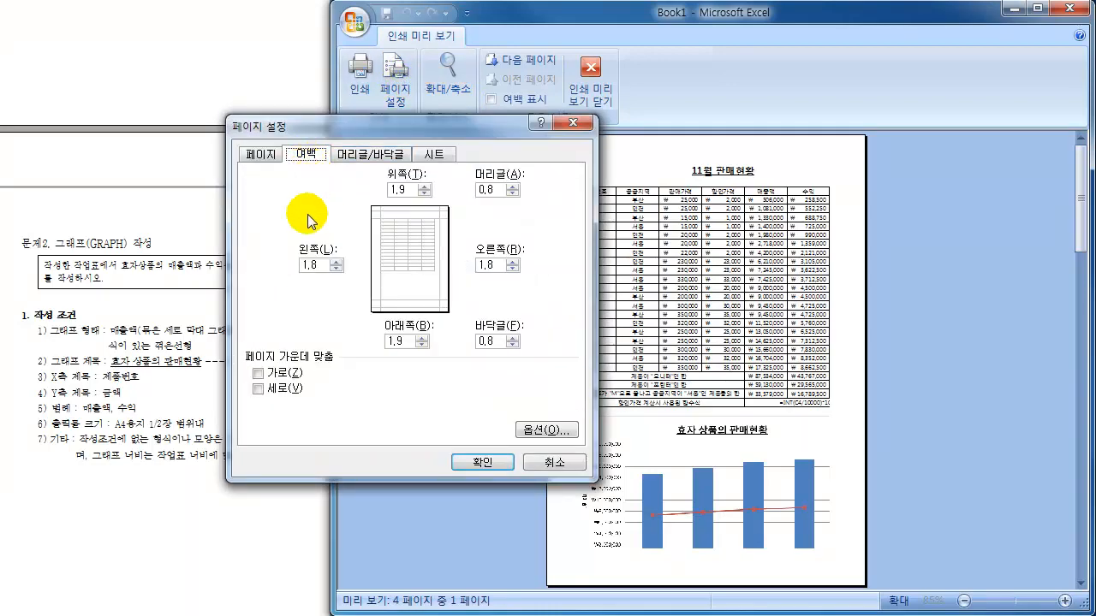
click(281, 377)
click(275, 388)
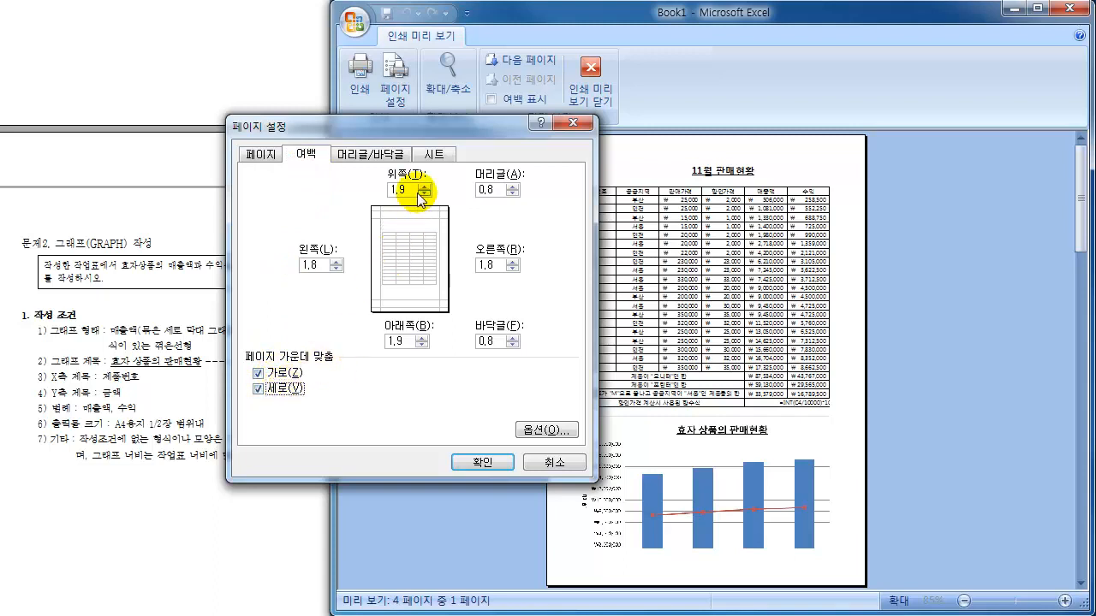
- Increase the top page margin and apply the page setup
drag(415, 189, 349, 195)
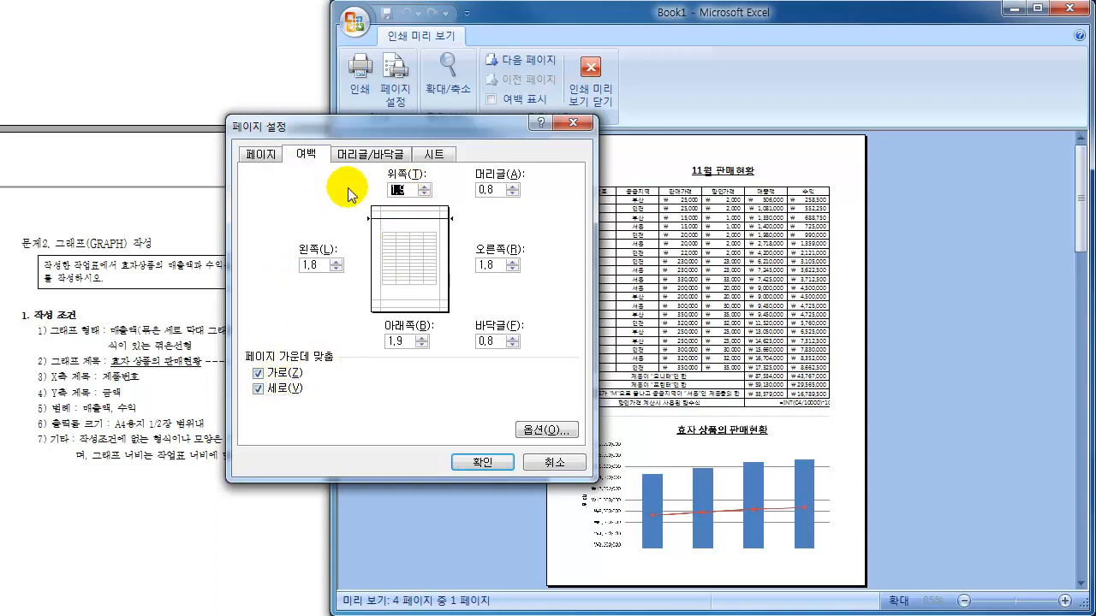
click(492, 463)
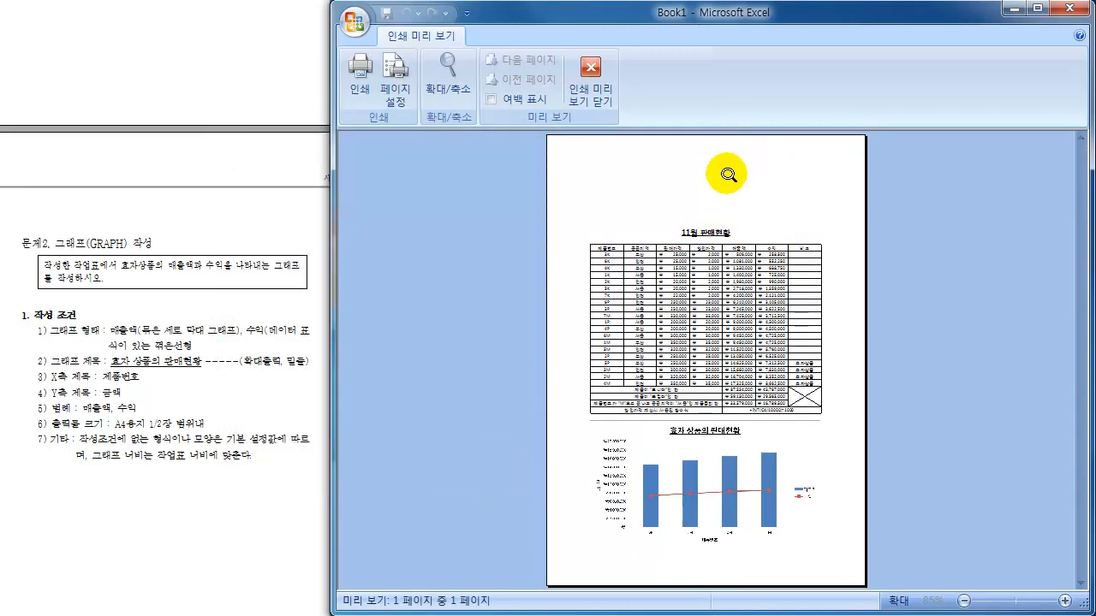
- Examine the previewed table and chart up close for correct content and page layout, and close the preview
click(712, 303)
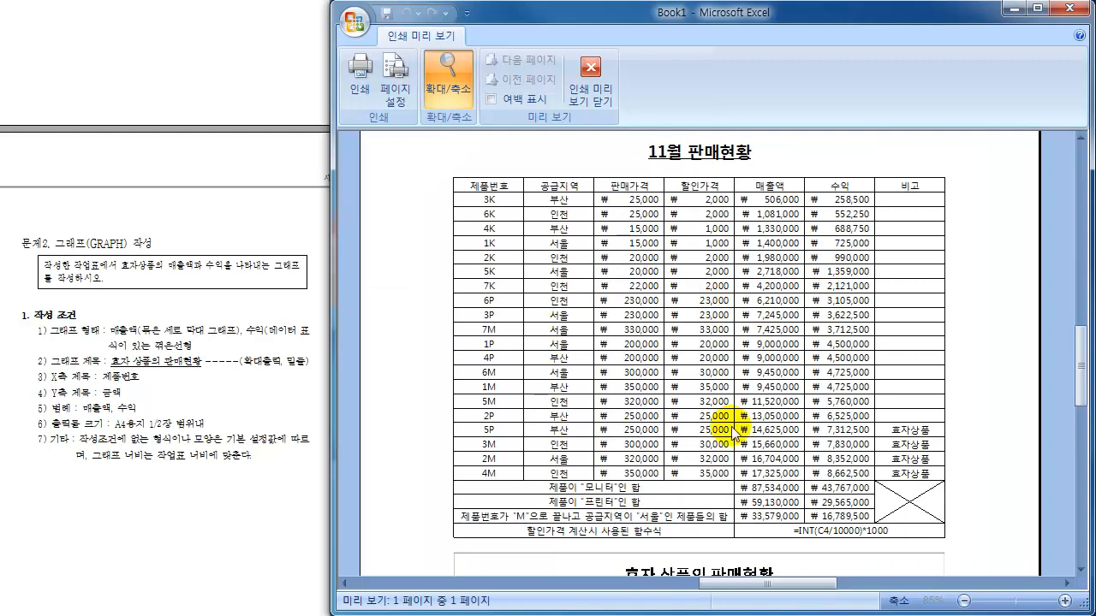
click(732, 394)
click(704, 518)
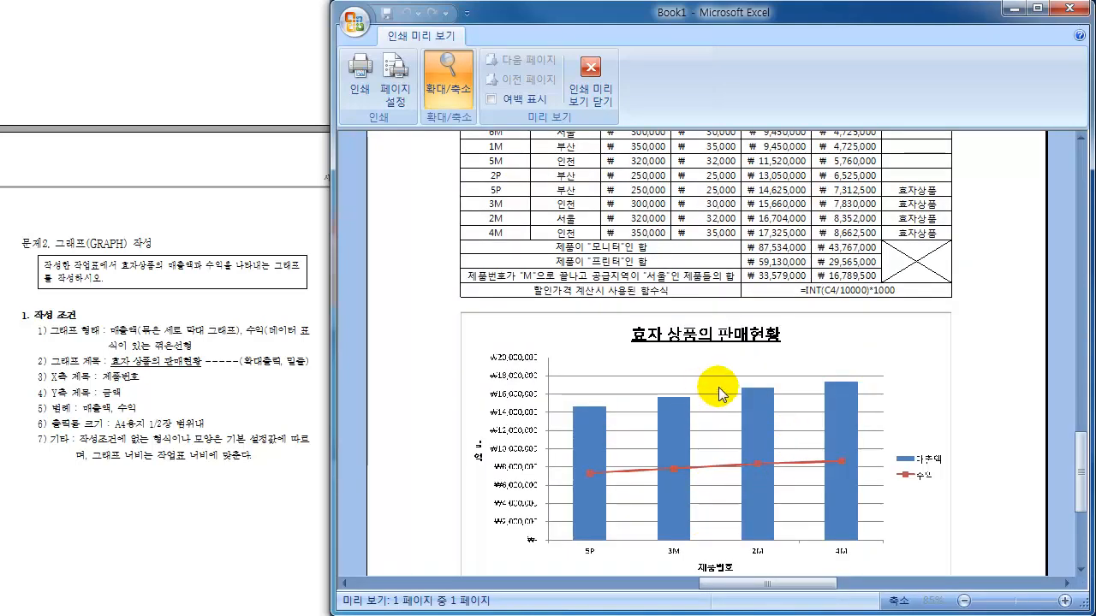
scroll(957, 481, down, 1)
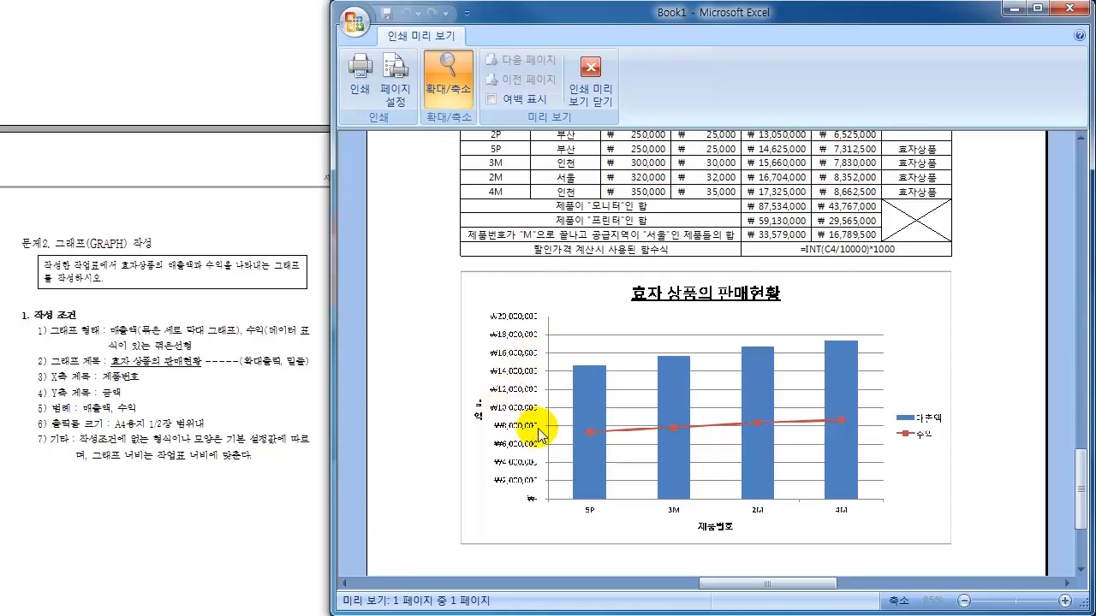
scroll(682, 414, up, 10)
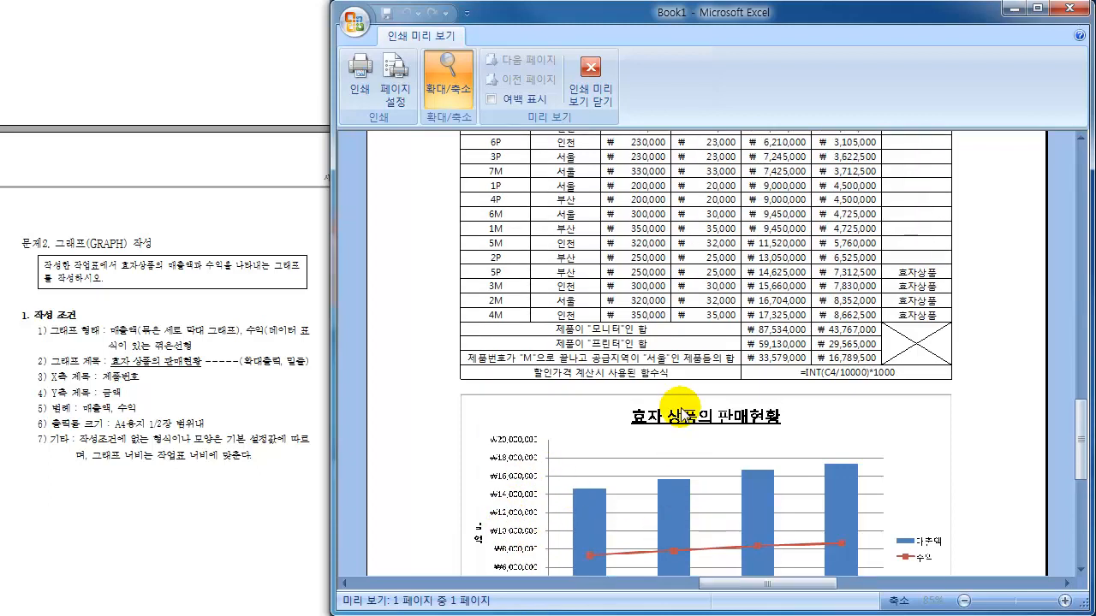
scroll(682, 414, up, 3)
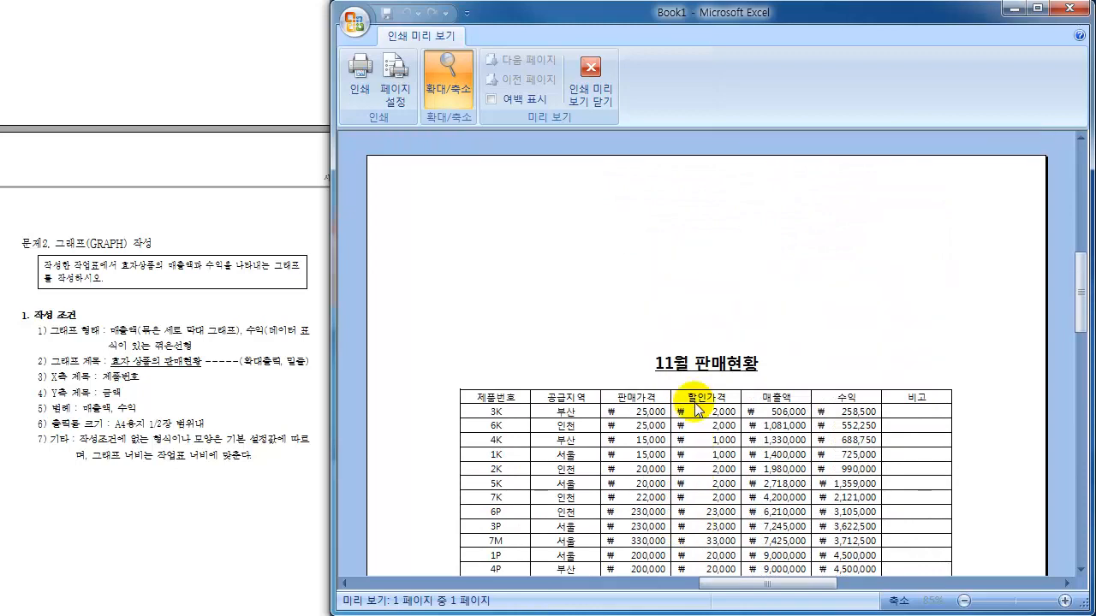
click(666, 317)
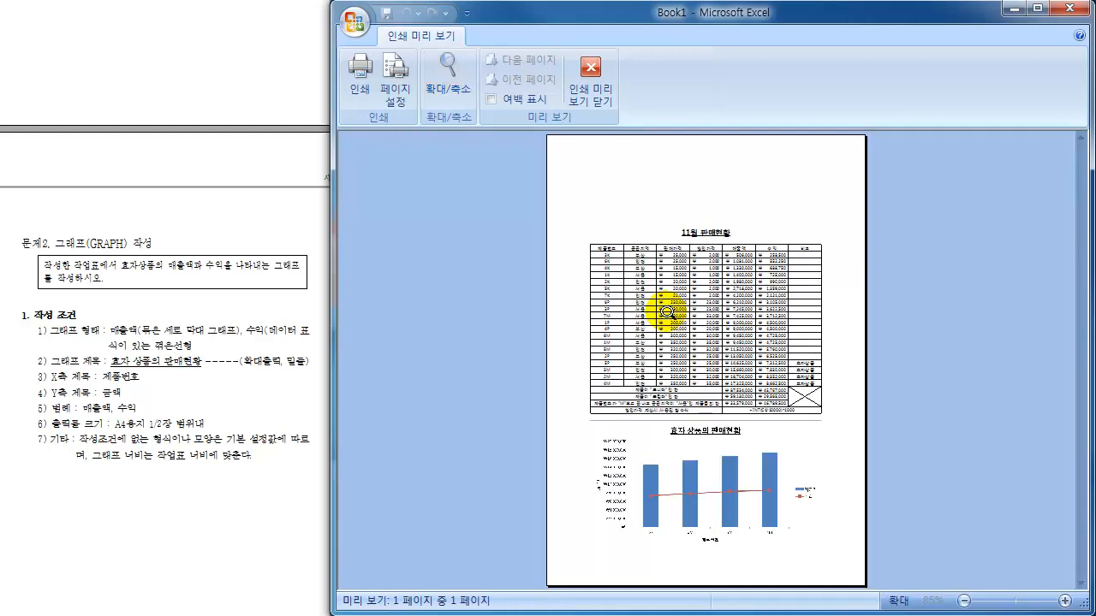
click(589, 88)
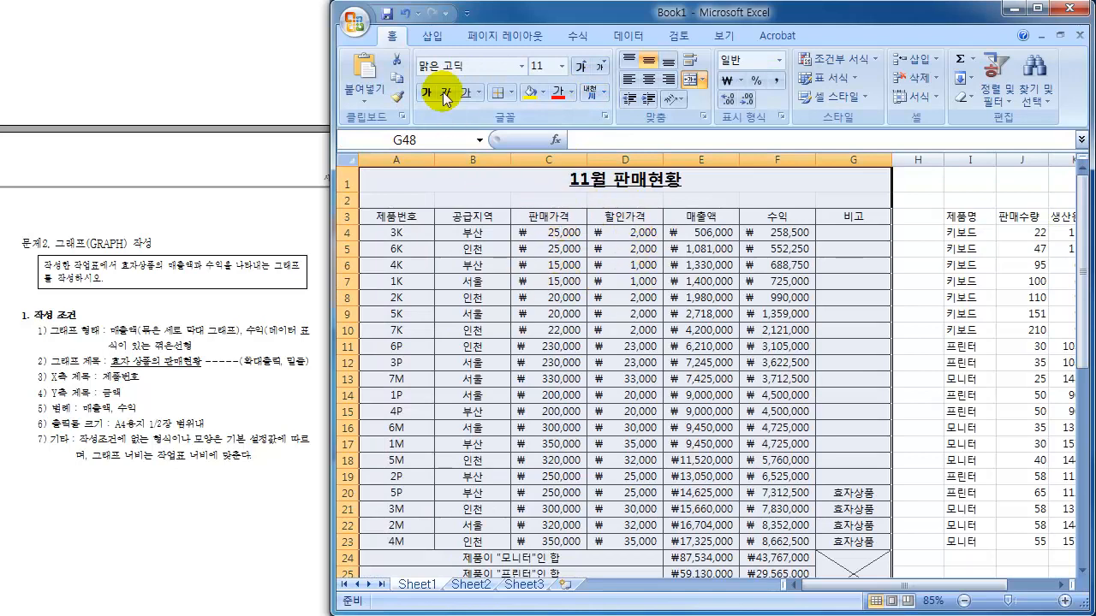
- Start saving the workbook and browse to the 사무자동화 실기 > 기출문제 folder on local disk C:
click(387, 12)
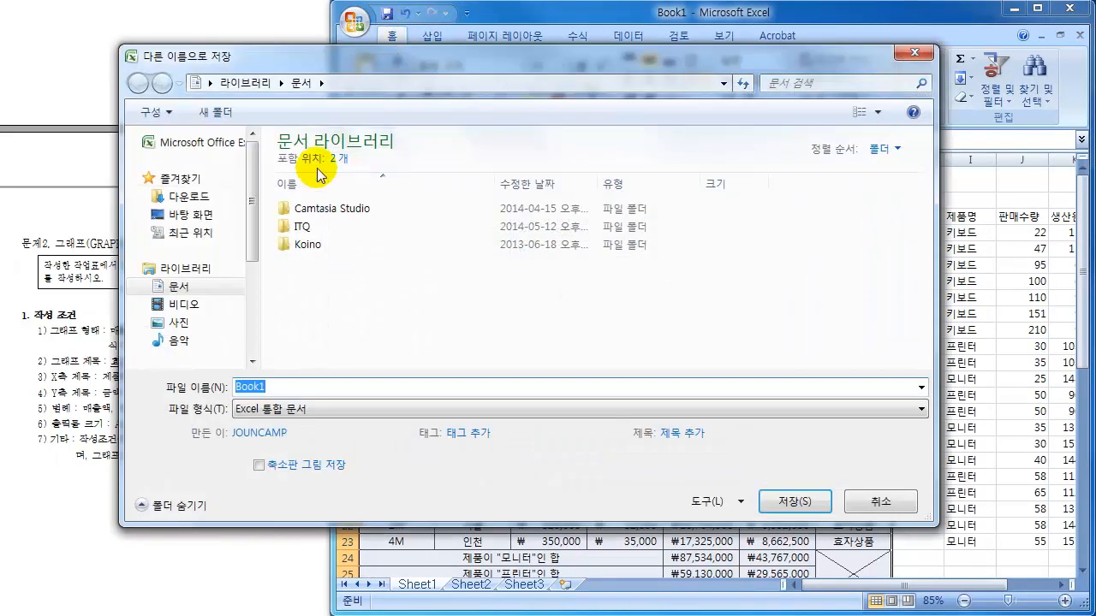
drag(257, 226, 251, 293)
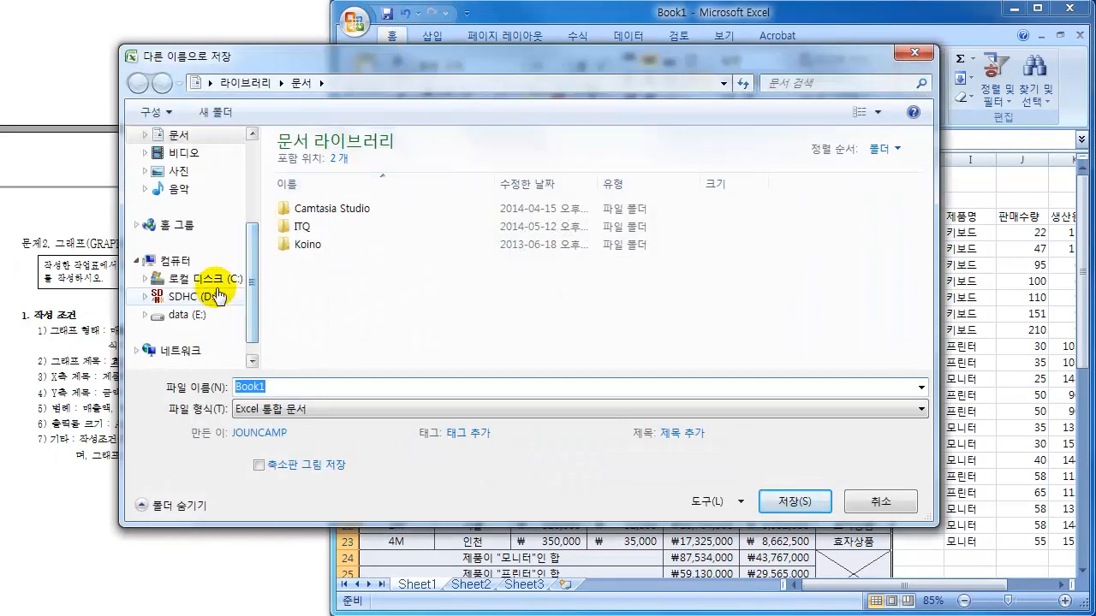
click(215, 282)
double_click(313, 305)
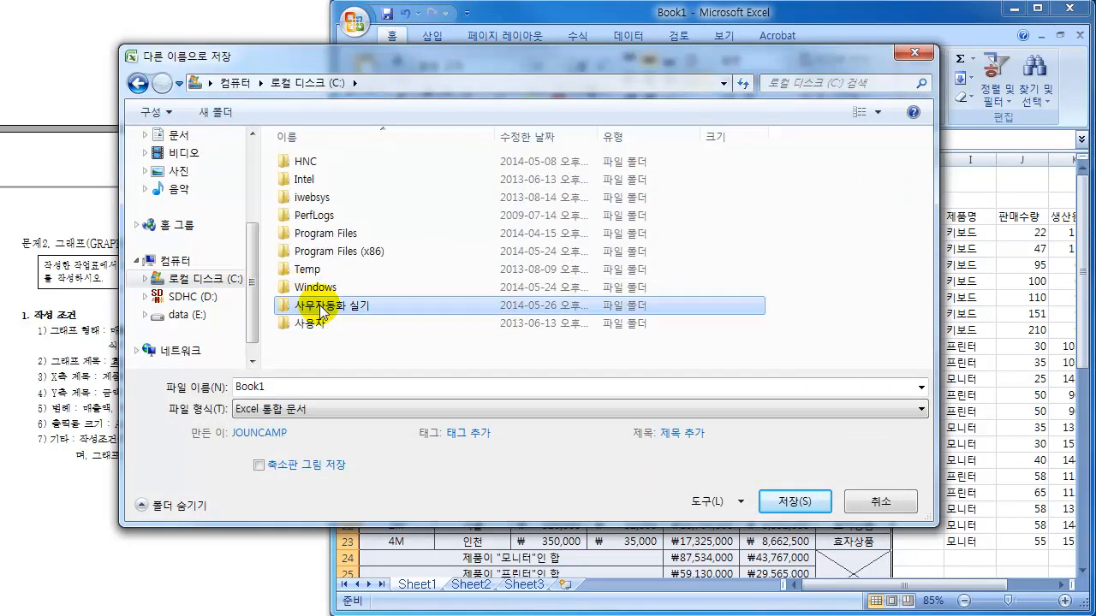
click(318, 166)
double_click(317, 165)
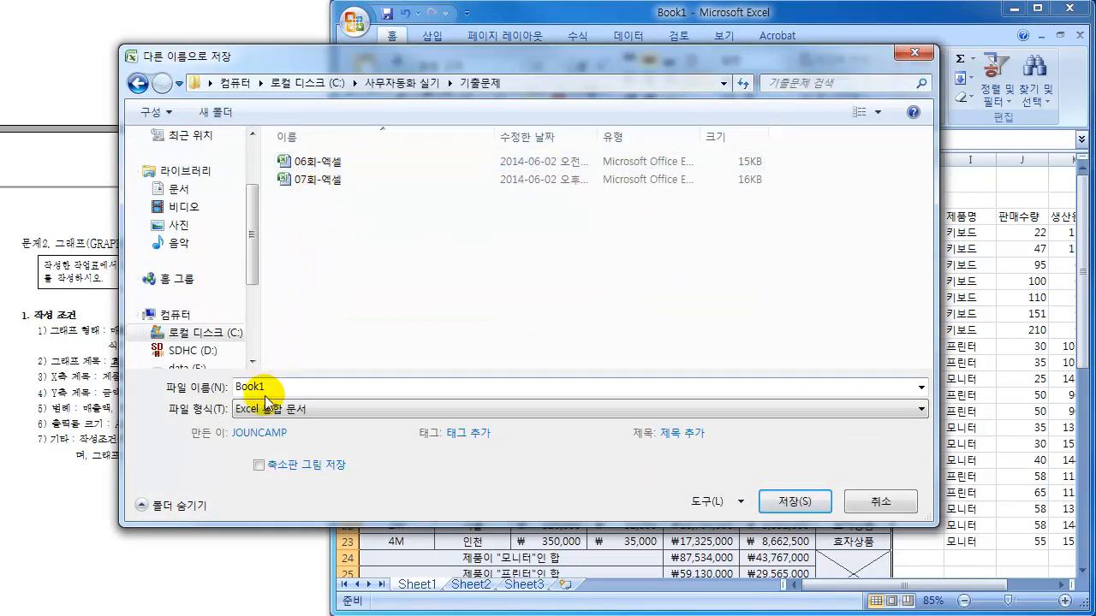
- Save the workbook as 08회-엑셀, adapting the existing name 07회-엑셀, and close it
click(304, 184)
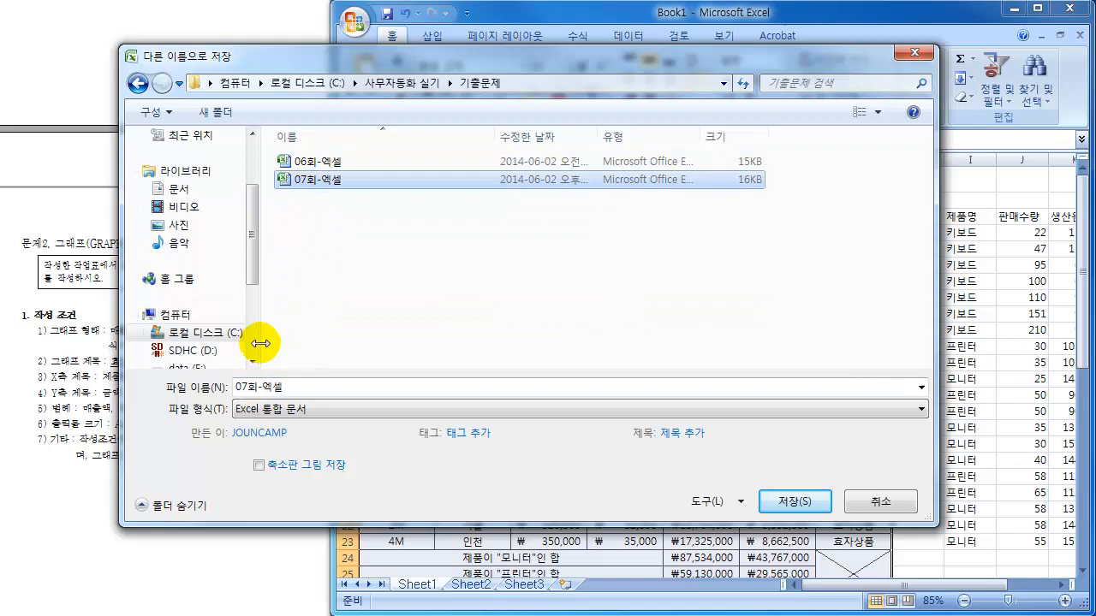
click(249, 387)
click(248, 387)
key(BackSpace)
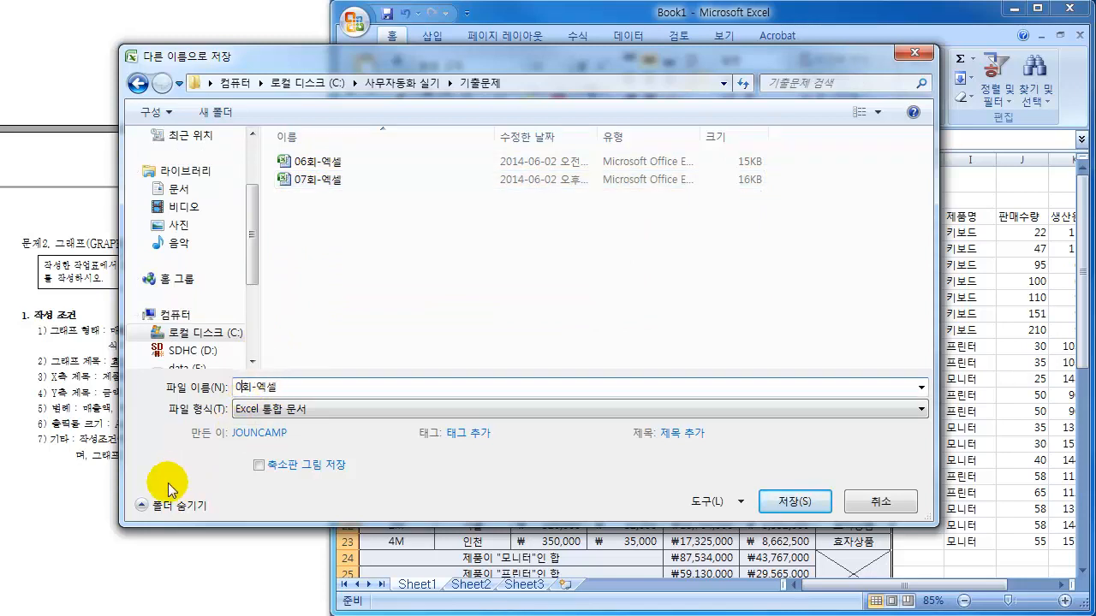
text(89)
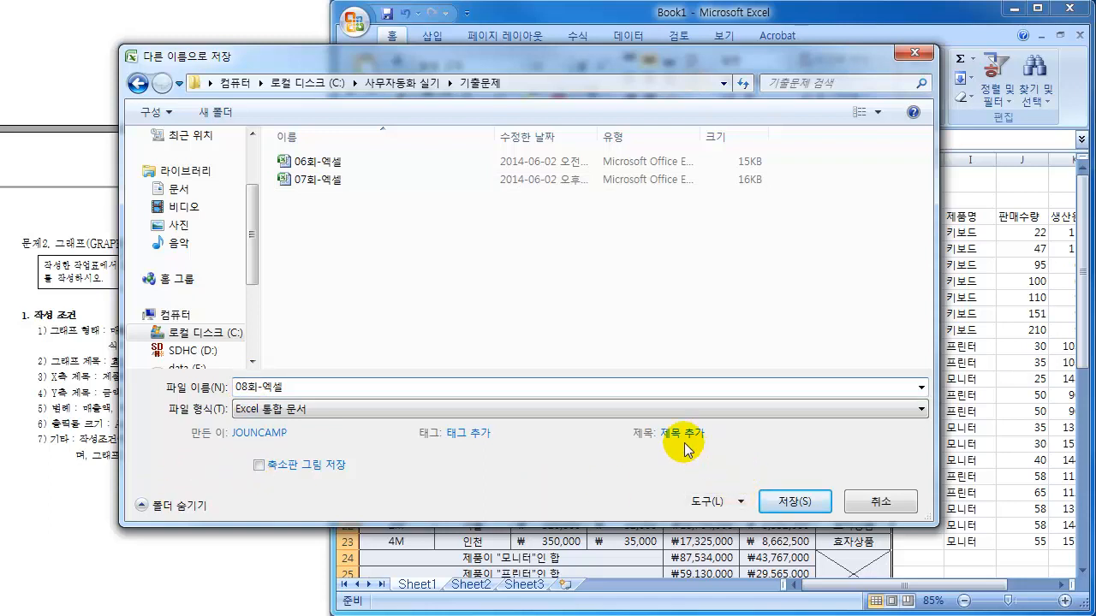
click(682, 434)
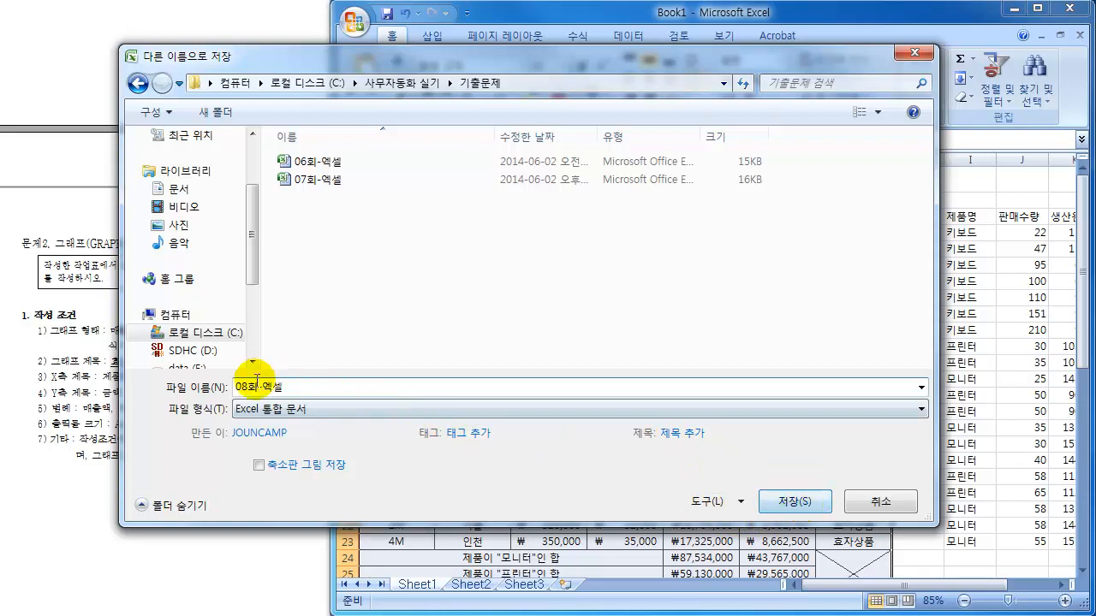
click(779, 502)
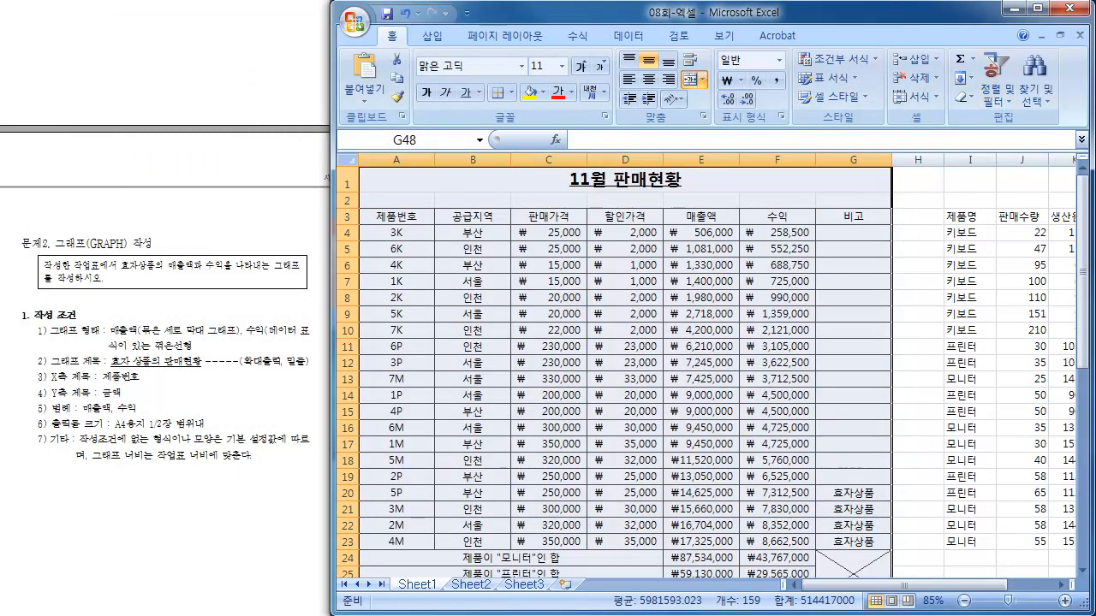
click(1071, 10)
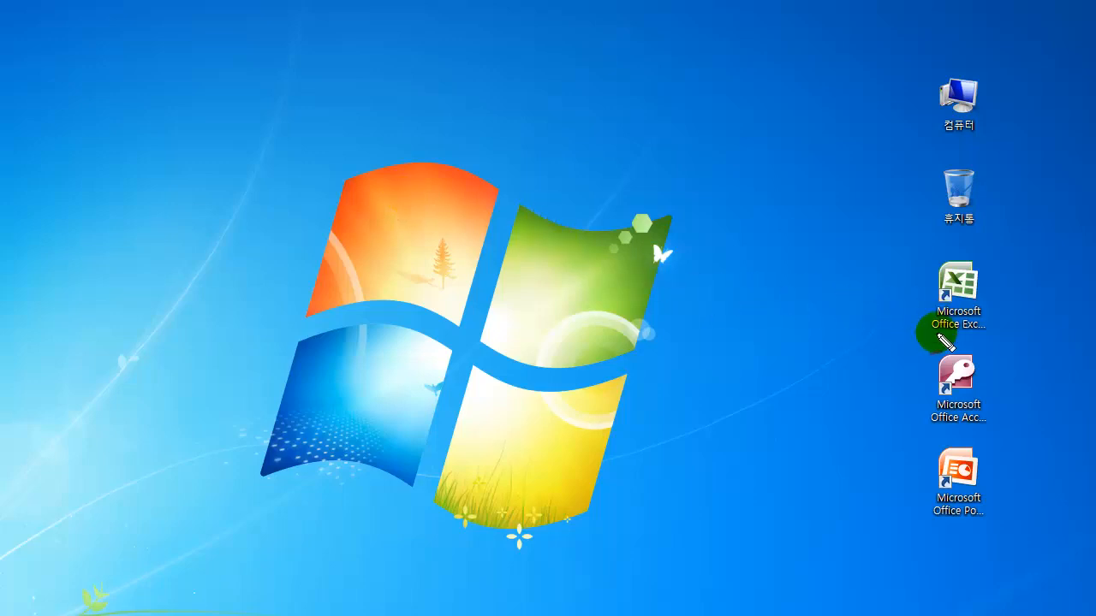
mouse_move(914, 478)
mouse_down()
mouse_move(903, 479)
mouse_move(928, 494)
mouse_up()
drag(794, 456, 853, 456)
drag(828, 447, 832, 465)
drag(892, 289, 919, 293)
drag(878, 355, 904, 362)
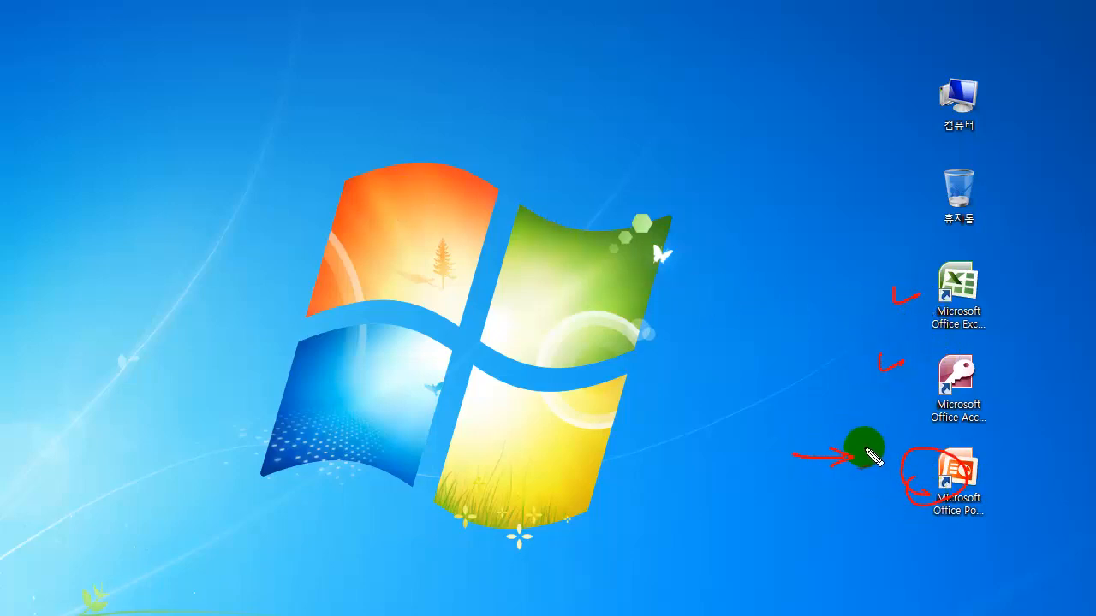
drag(864, 451, 874, 460)
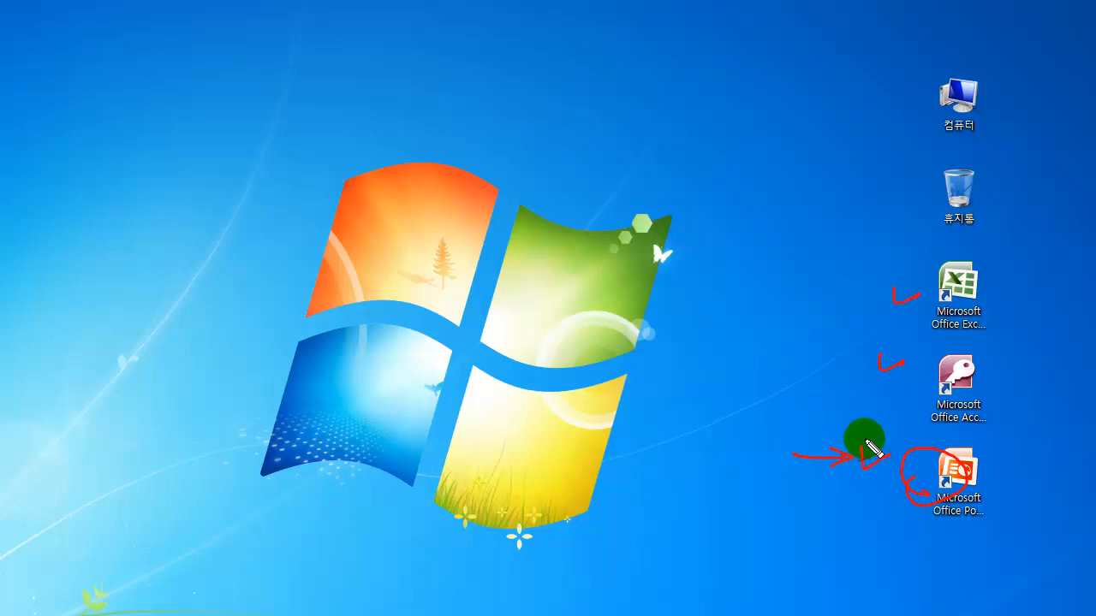
mouse_move(917, 318)
mouse_down()
mouse_move(974, 245)
mouse_move(943, 330)
mouse_up()
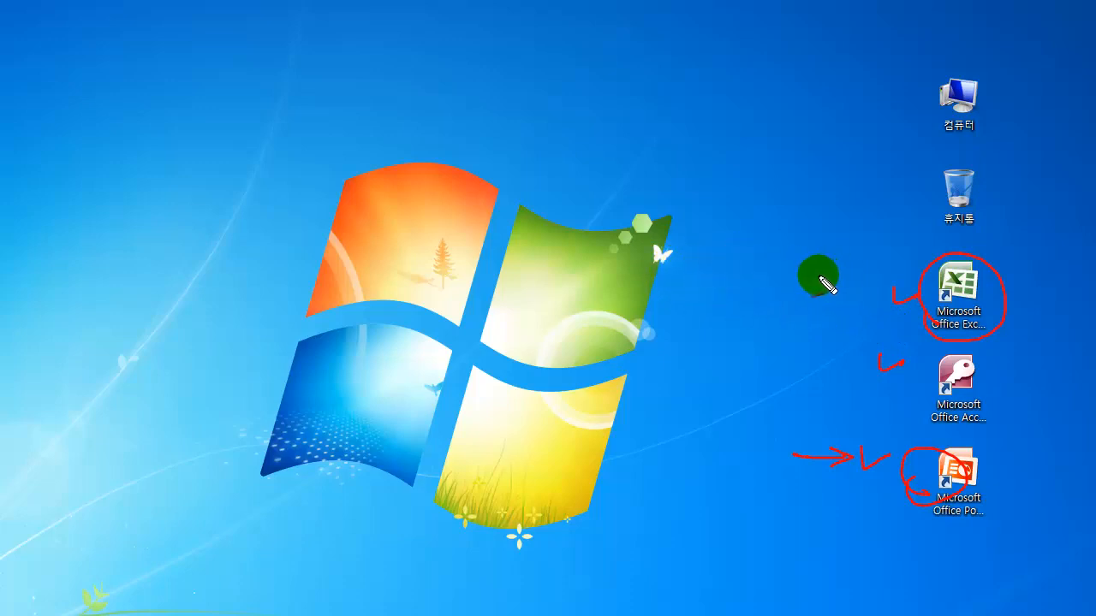
mouse_move(822, 283)
mouse_down()
mouse_move(838, 259)
mouse_move(841, 312)
mouse_up()
drag(873, 263, 866, 322)
drag(795, 267, 793, 308)
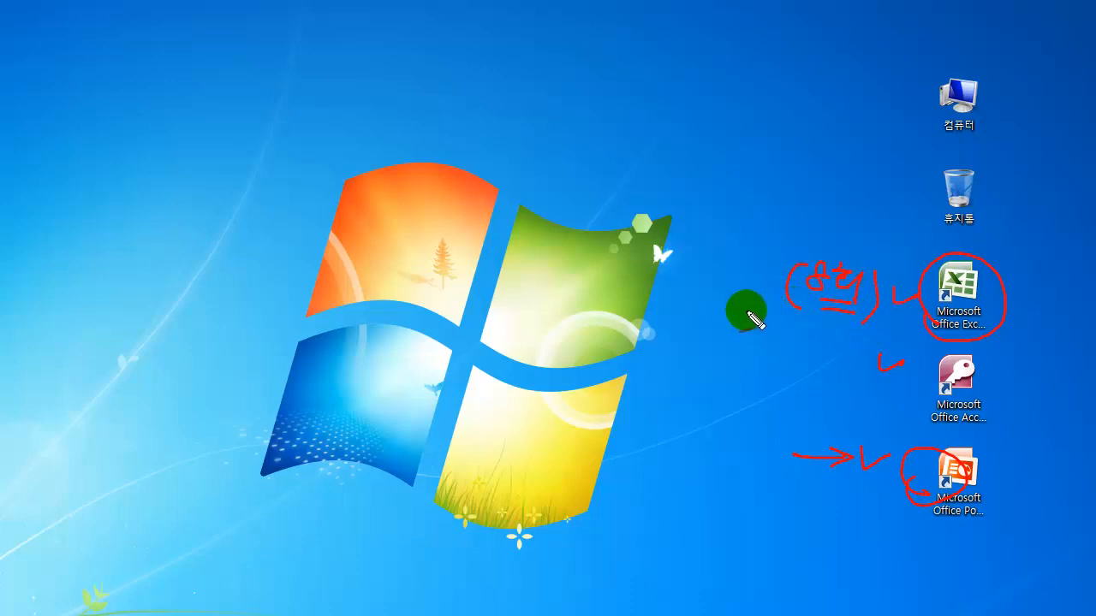
key(Escape)
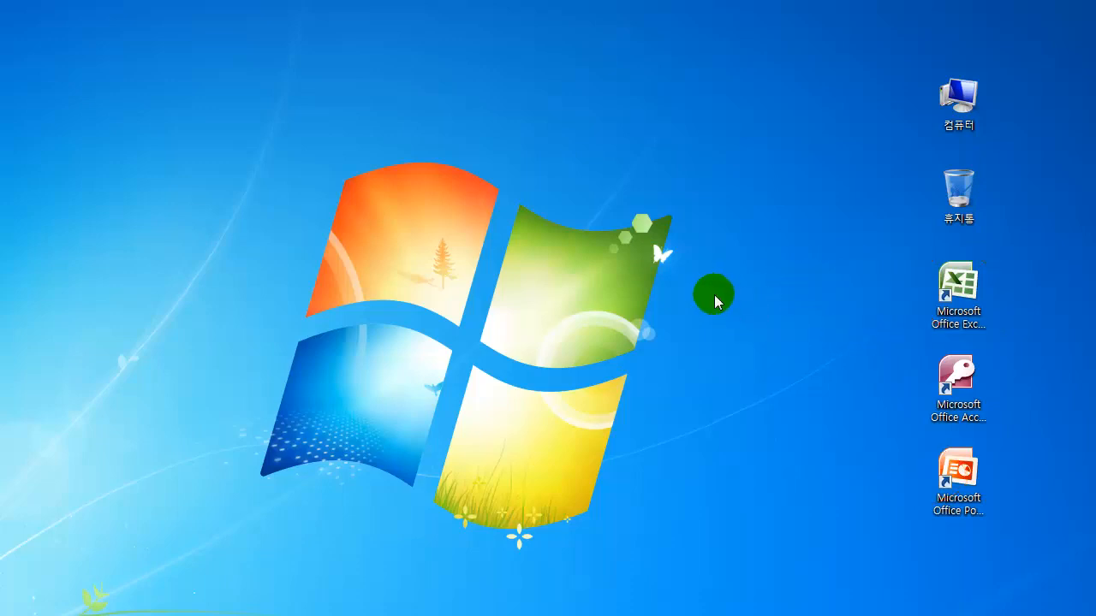